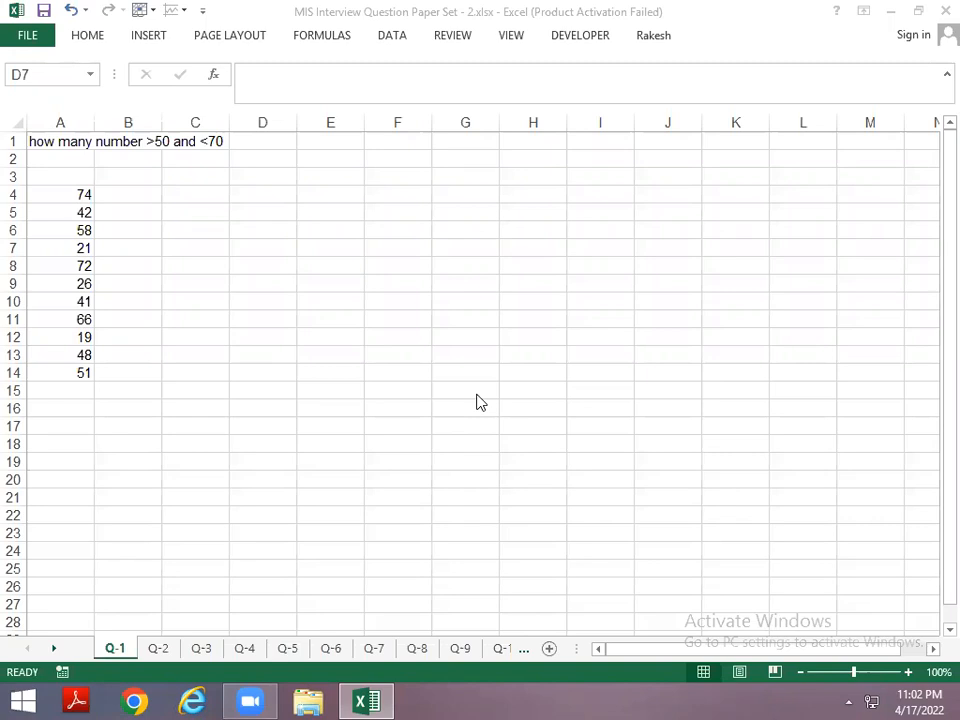
Read the question in A1 of sheet Q-1 about counting numbers above 50 and below 70
left_click(372, 410)
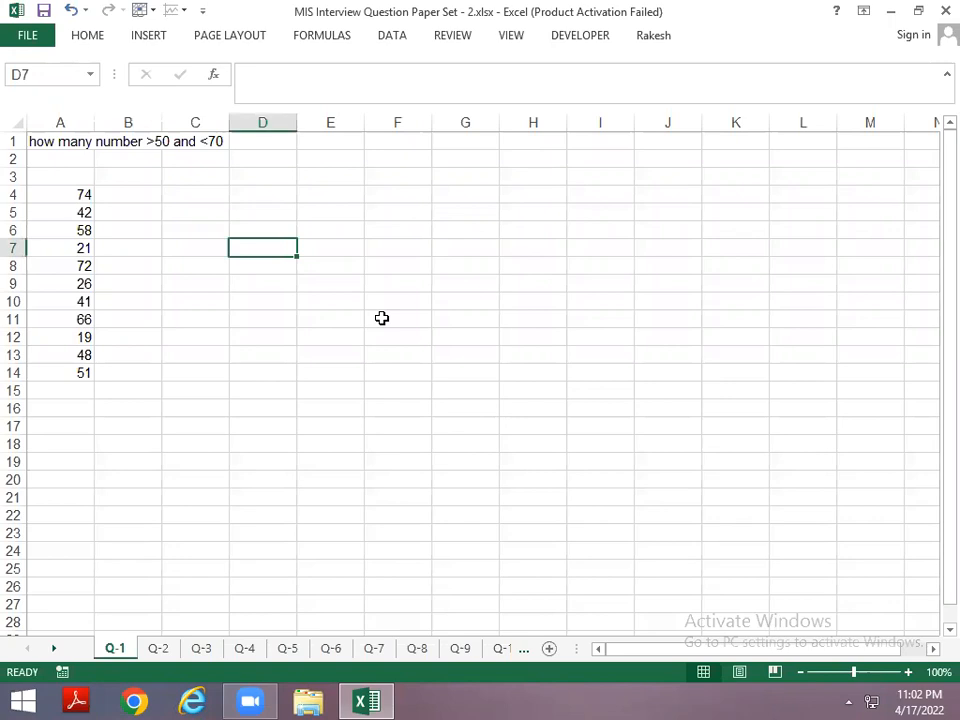
key("ctrl+Page_Down")
key("ctrl+Page_Up")
key("Left")
key("Left")
key("Left")
key("Up")
key("Up")
key("Up")
key("Up")
key("Up")
key("Up")
key("Right")
key("Left")
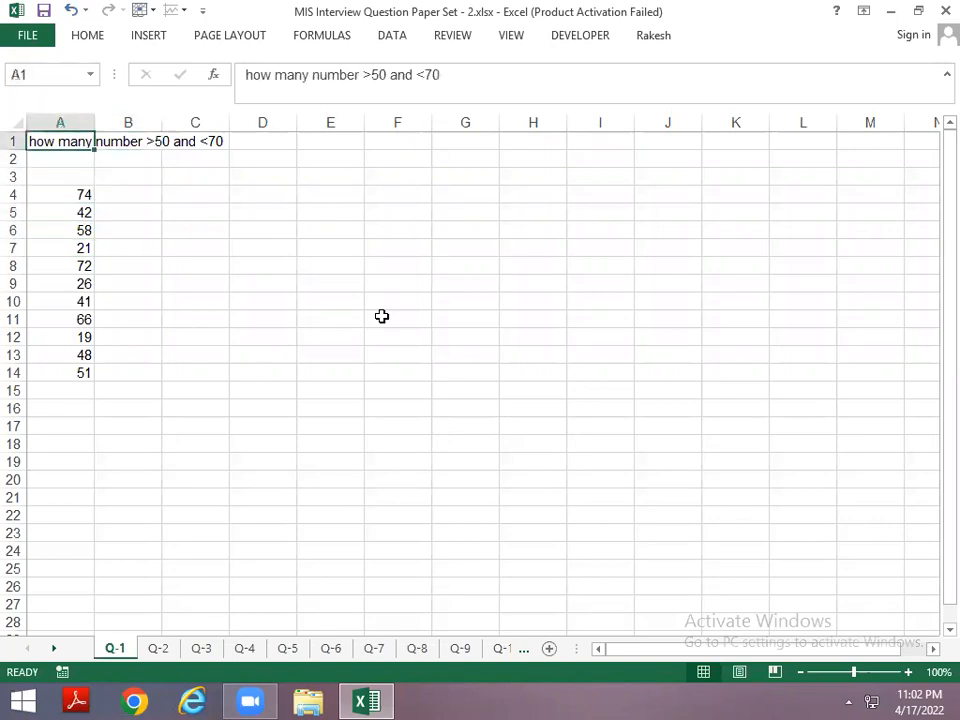
key("Right")
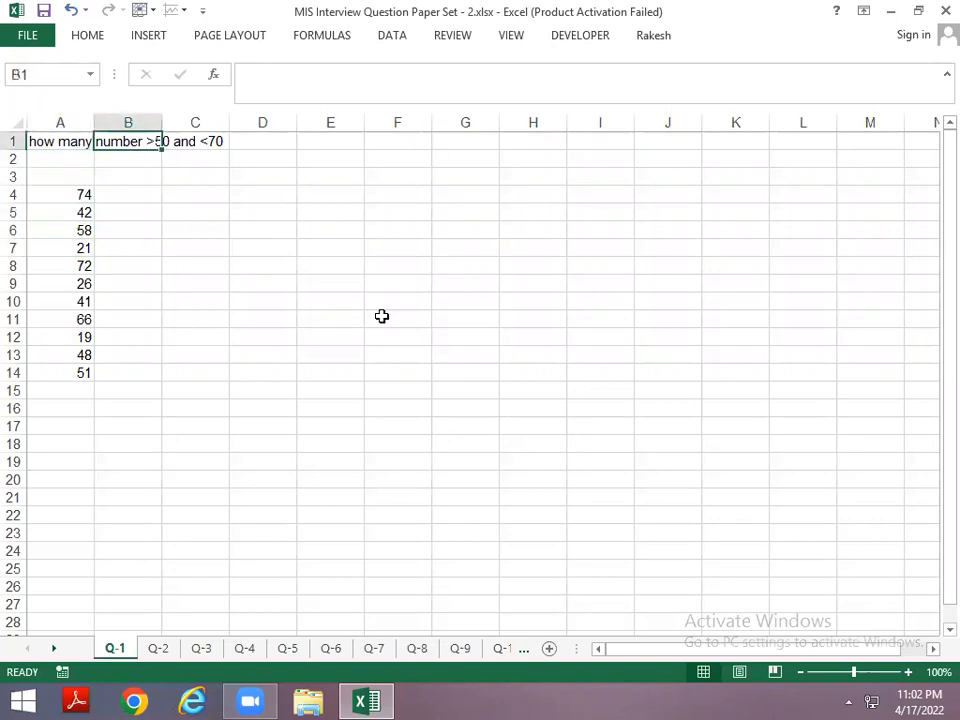
key("Down")
key("Down")
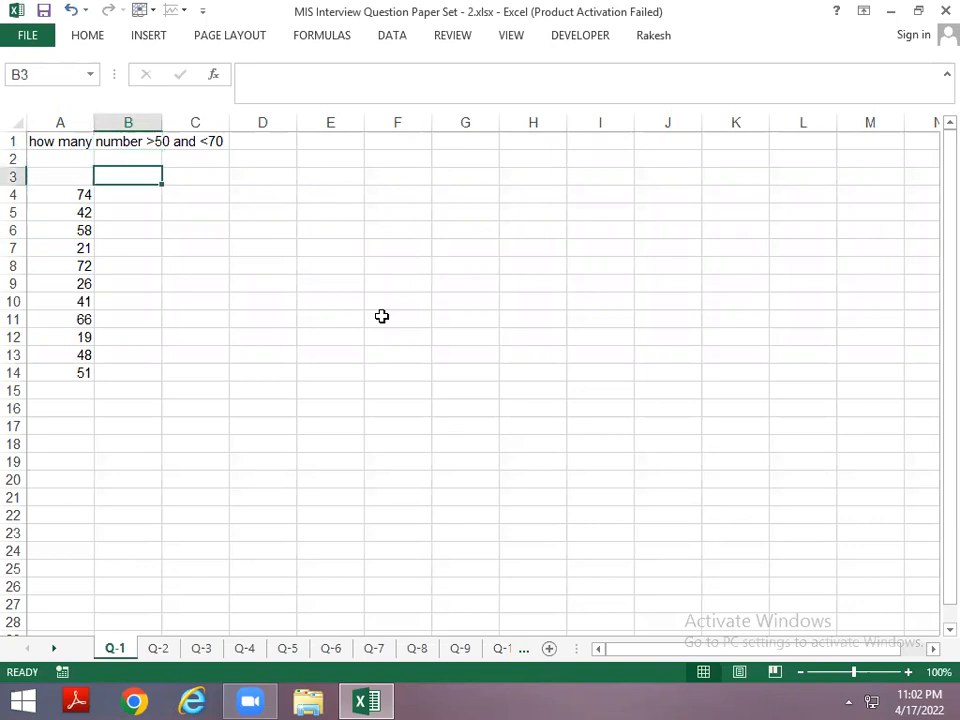
Apply all borders to the number list in A4:A14
key("Left")
key("Down")
key("ctrl+shift+Down")
key("alt")
key("h")
key("b")
key("a")
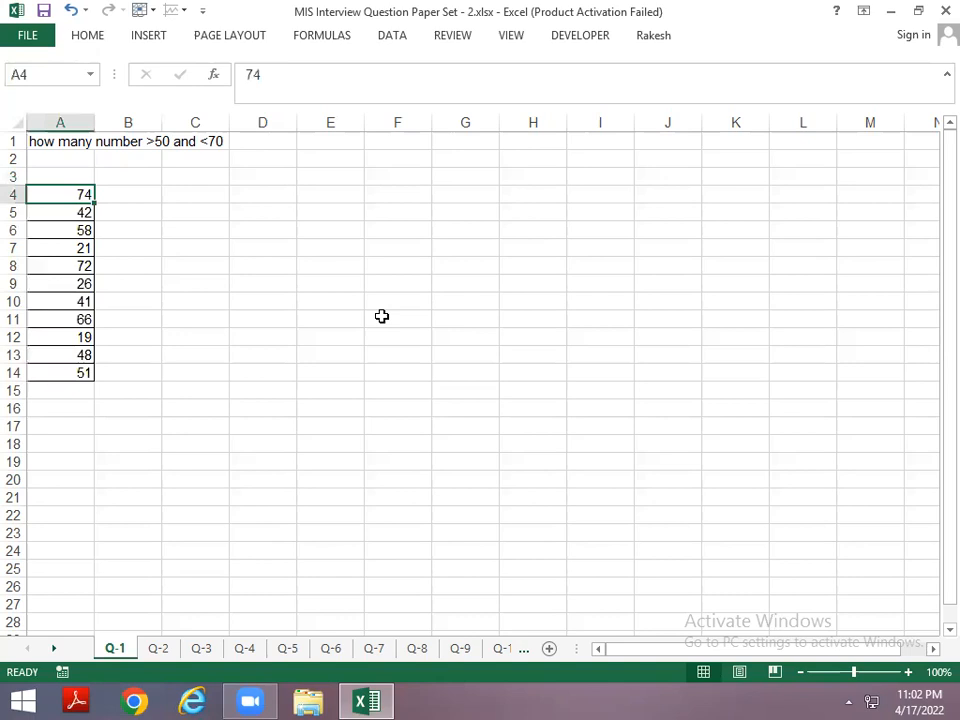
Start a COUNTIFS formula in C4 with A4:A14 as the first criteria range
key("Right")
key("Right")
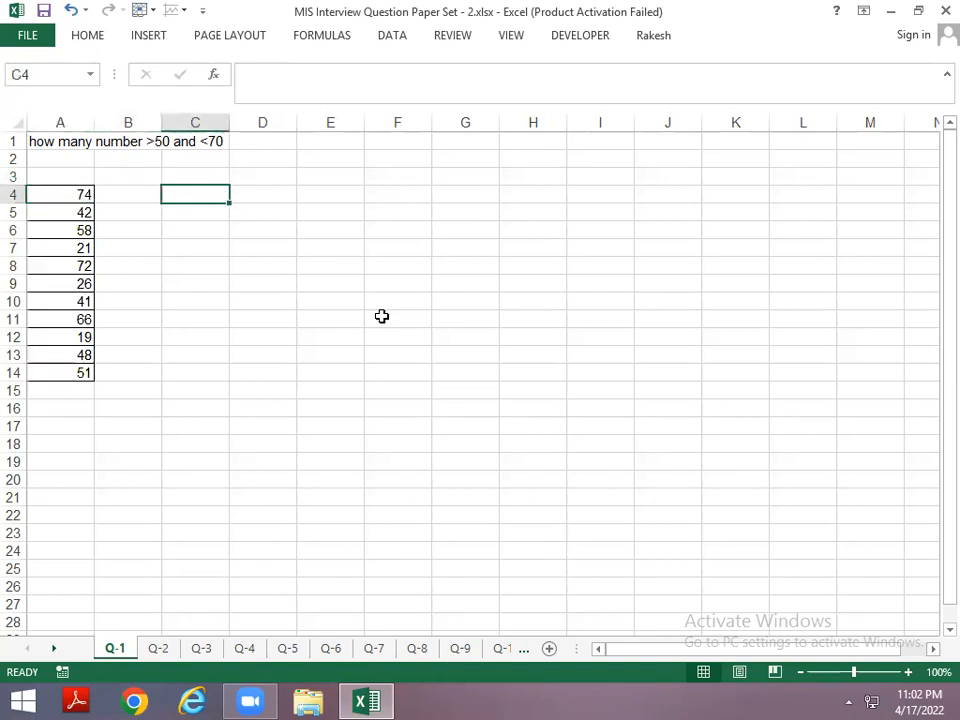
type("=co")
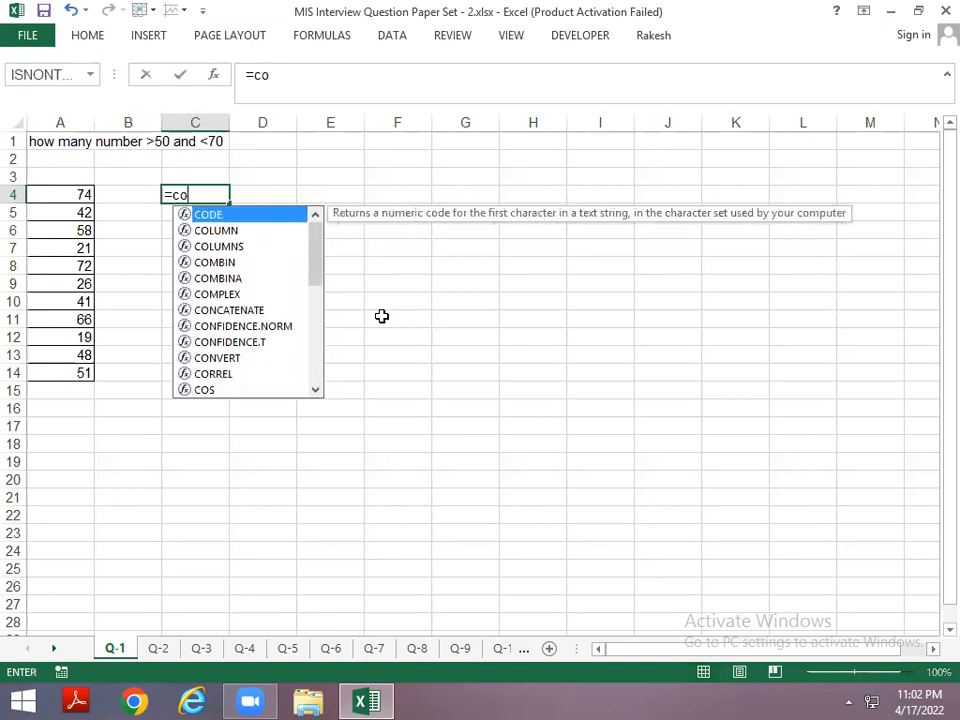
type("unti")
key("Down")
key("Tab")
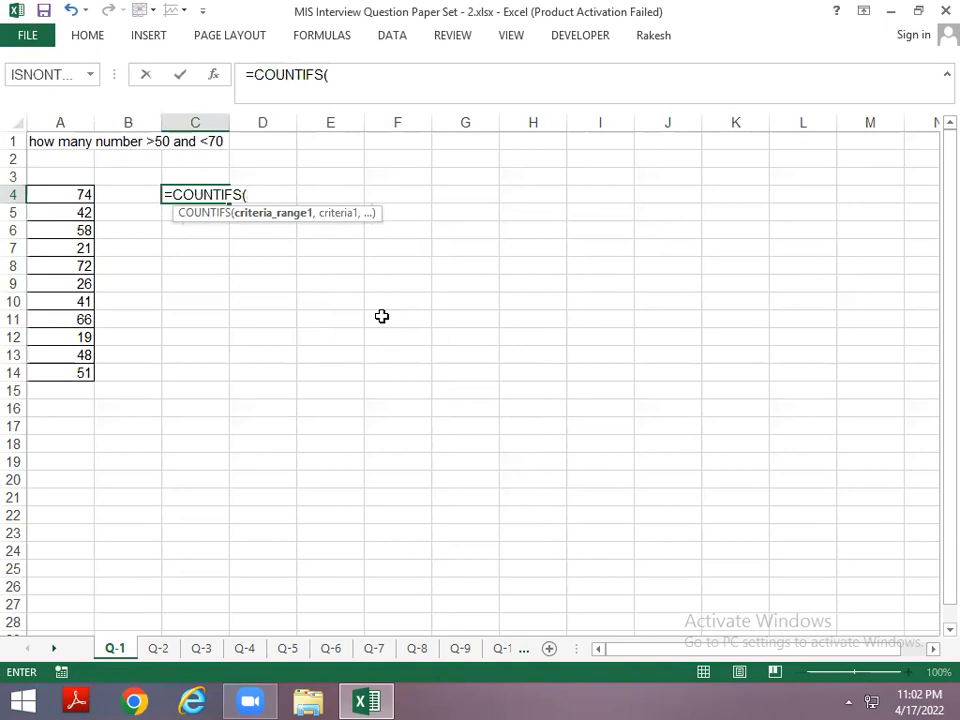
key("Left")
key("Left")
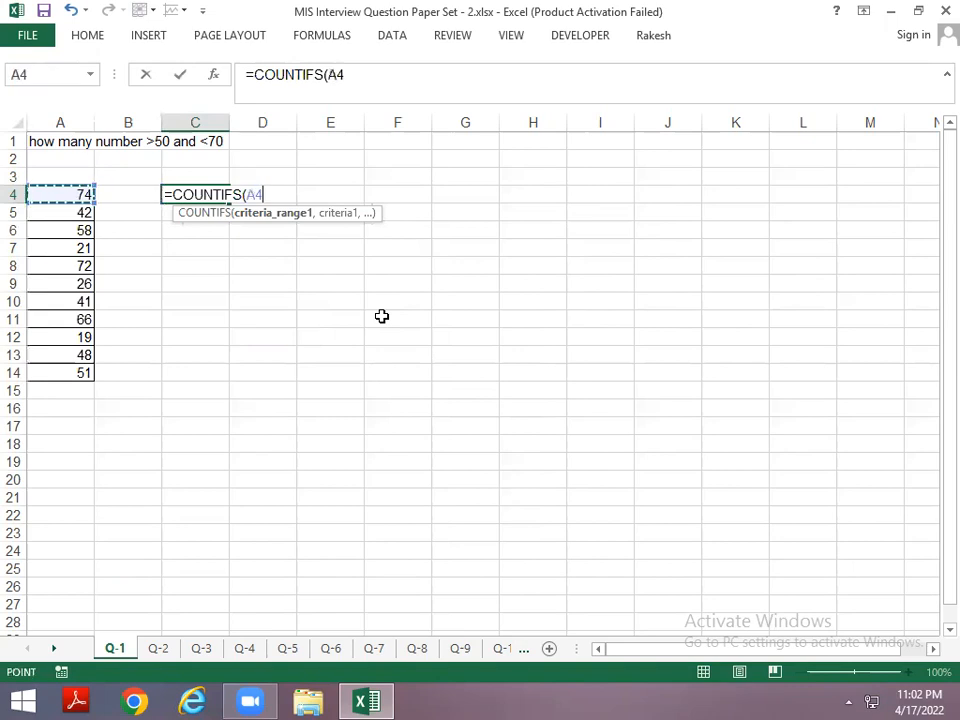
key("ctrl+shift+Down")
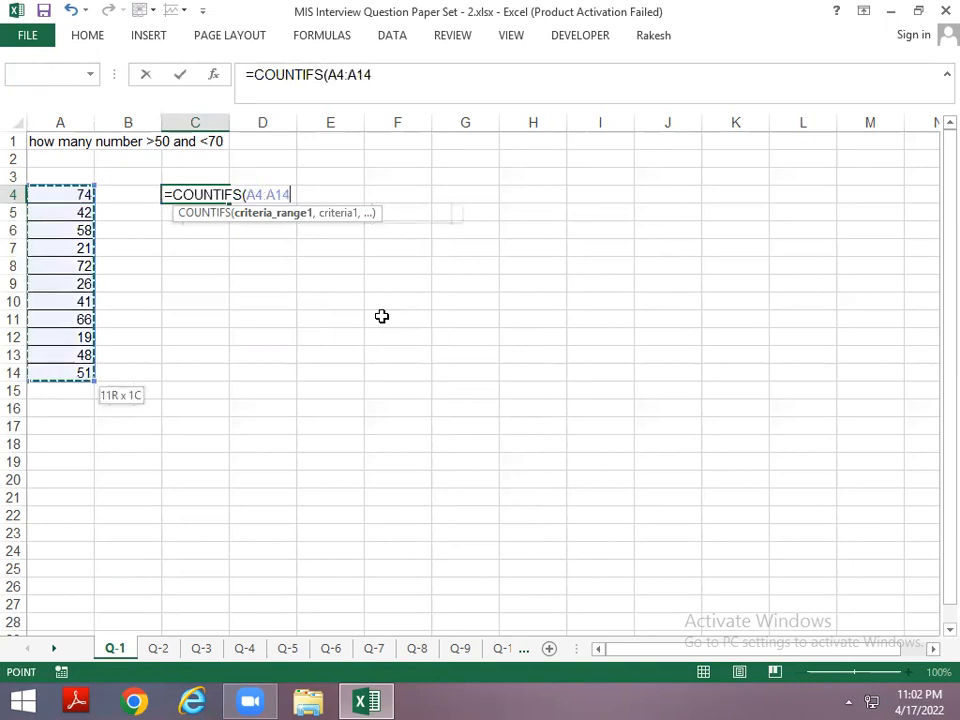
Add "<50" as the first criterion and A4:A14 as the second criteria range, and begin the second criterion
type(",\"<")
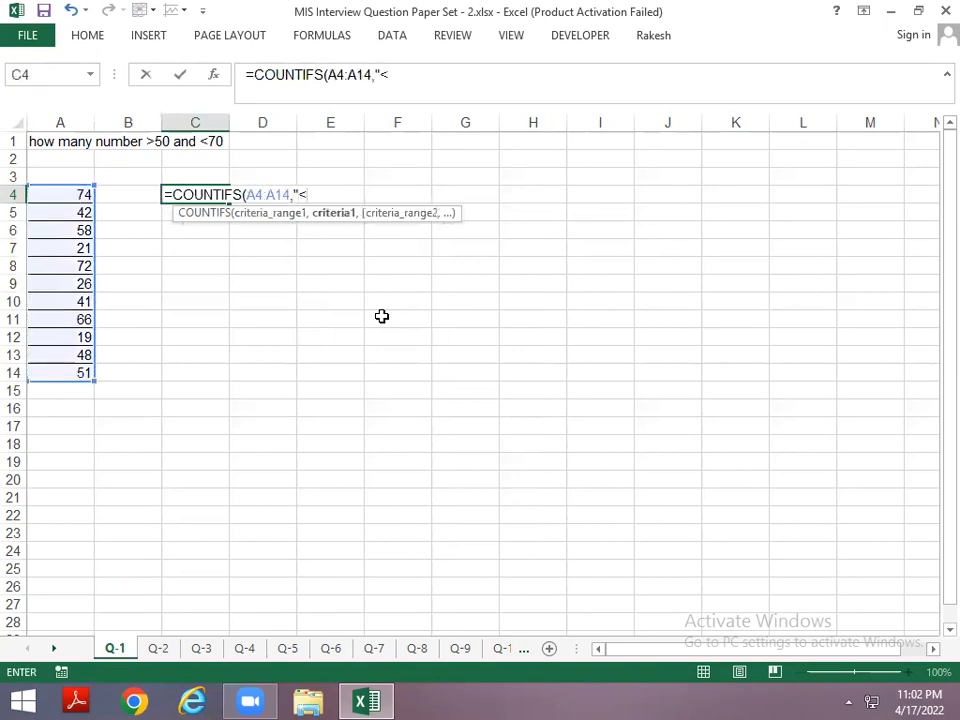
type("50\",")
key("Left")
key("Left")
key("ctrl+shift+Down")
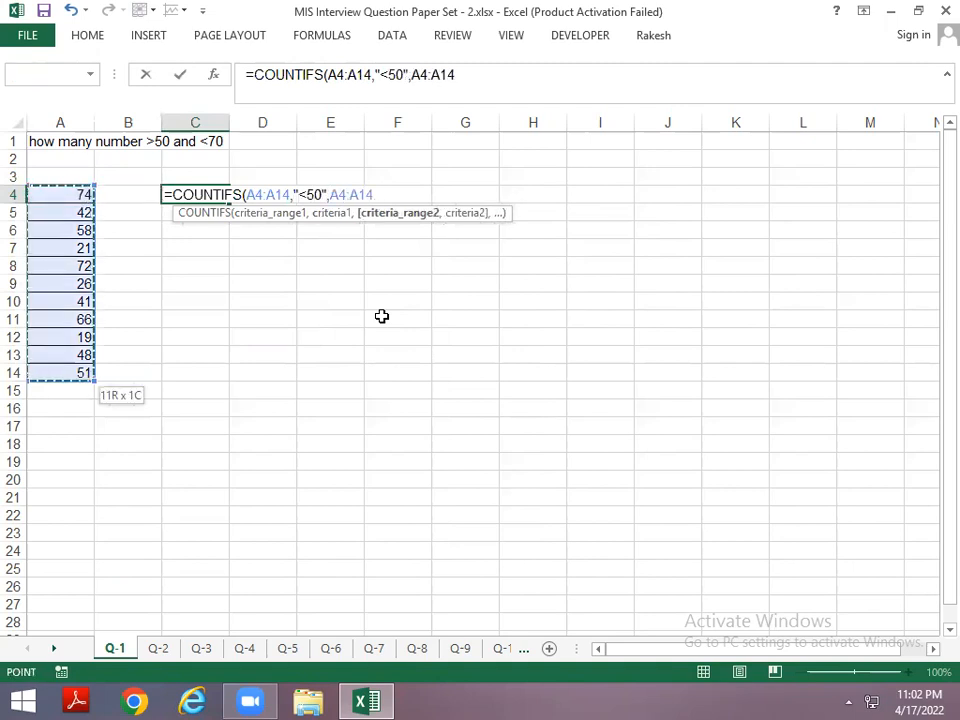
type(",\">")
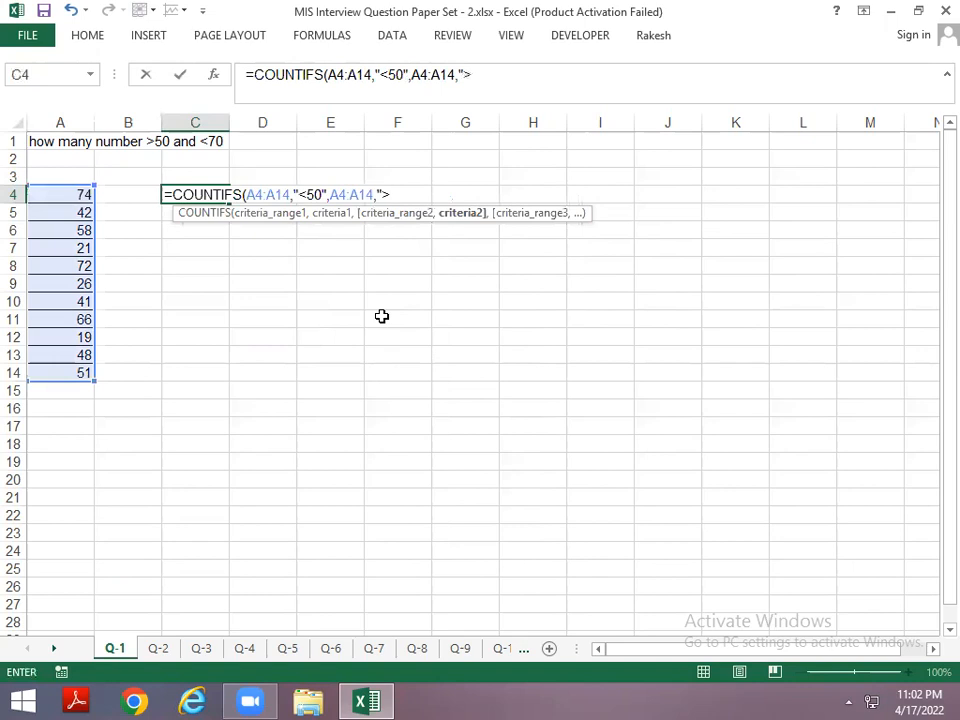
type("70")
key("BackSpace")
key("BackSpace")
key("BackSpace")
key("Return")
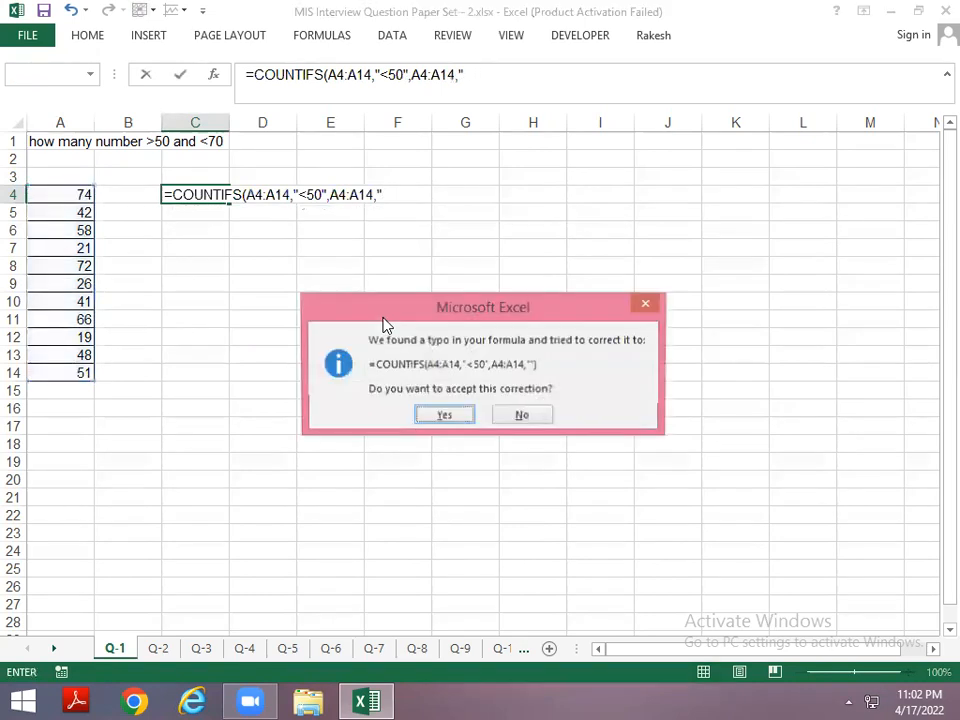
key("Tab")
key("Return")
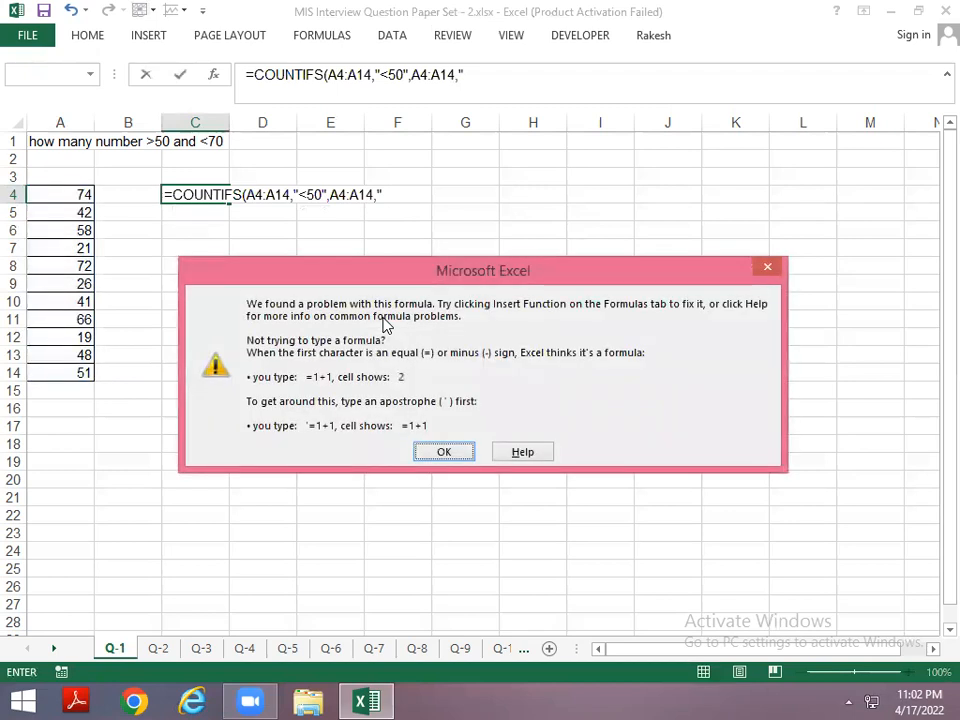
key("Return")
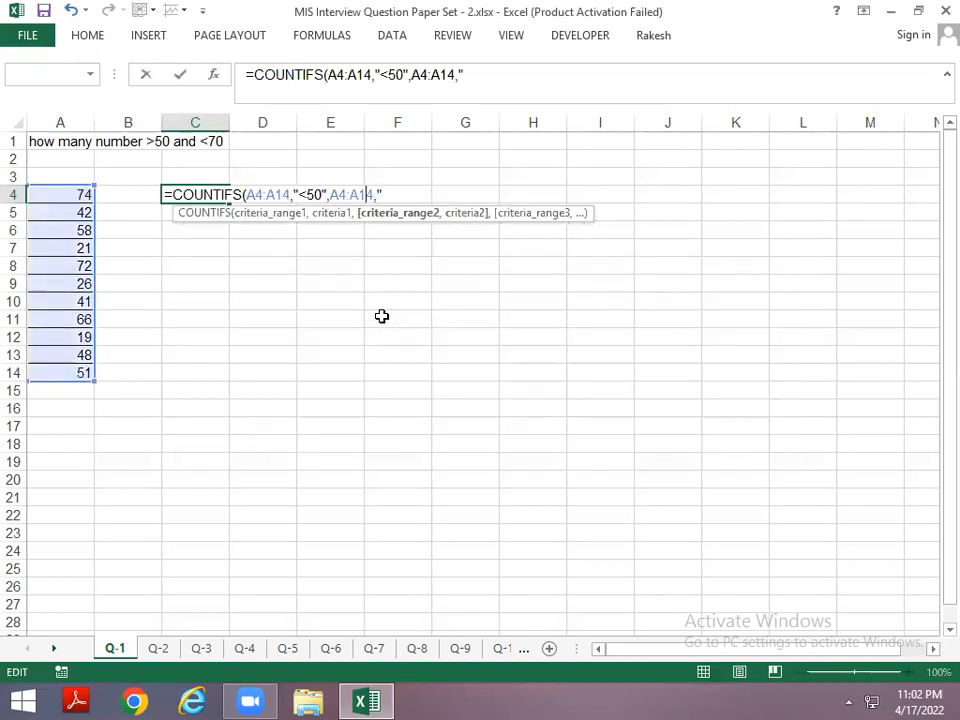
Change the first criterion of the COUNTIFS formula to ">50"
key("Left")
key("Left")
key("Left")
key("Left")
key("Left")
key("Left")
key("Left")
key("Left")
key("Delete")
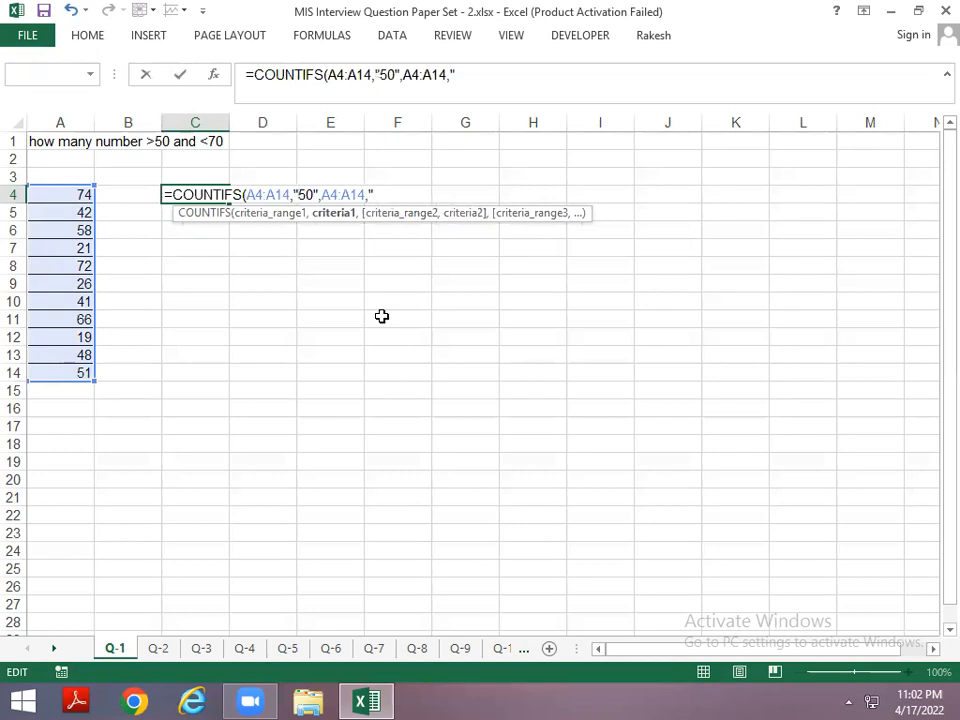
type(">")
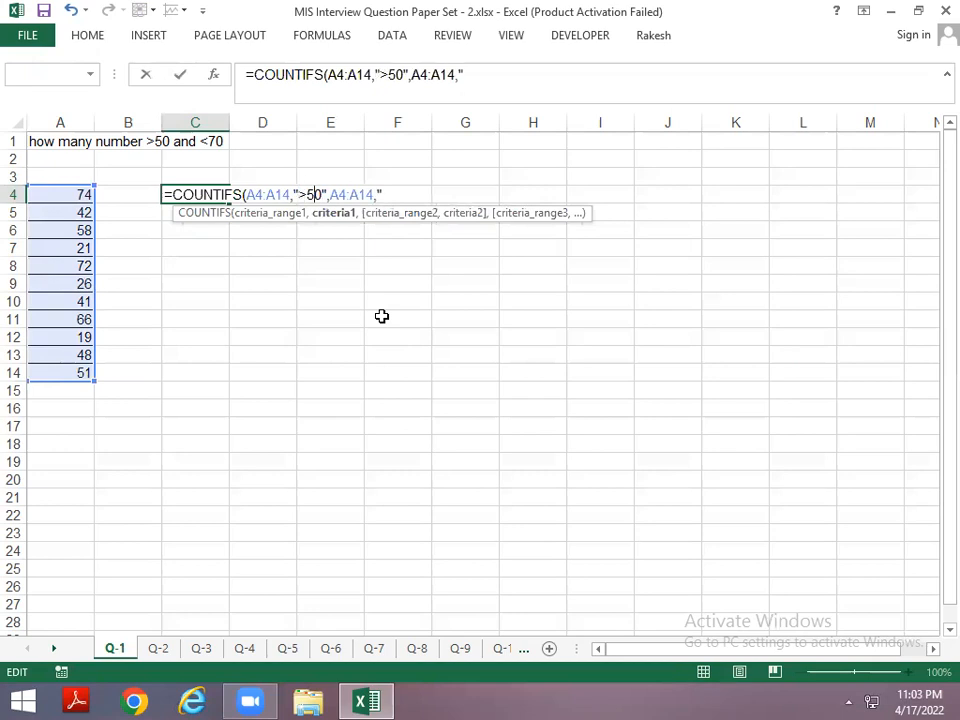
Complete the second criterion as "<70" and enter the COUNTIFS formula in C4
key("End")
type("<70\"")
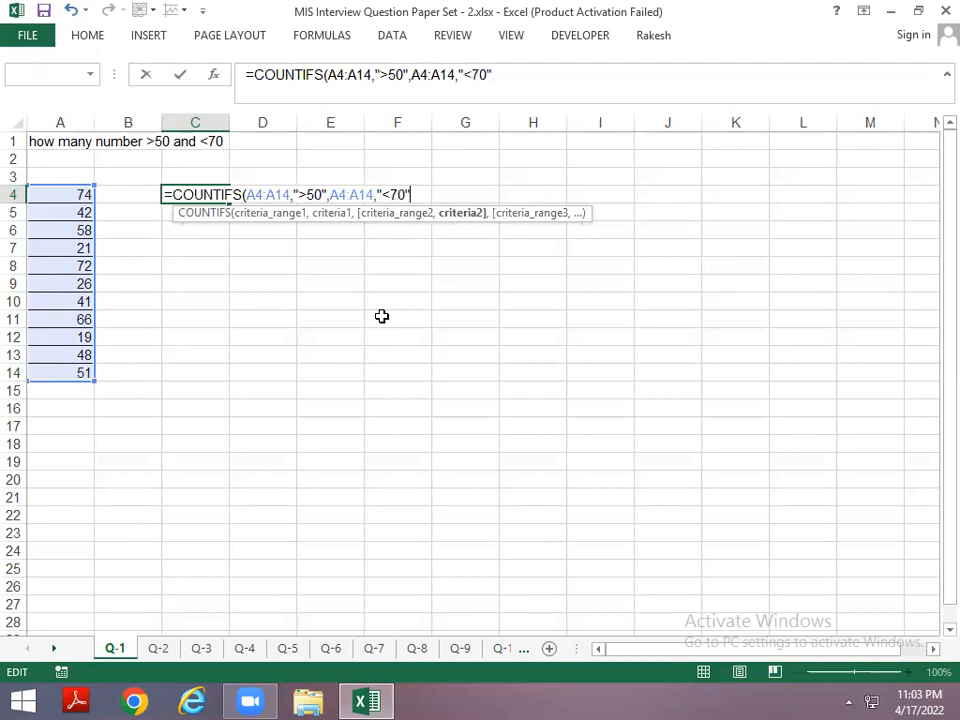
key("Return")
Mark the numbers between 50 and 70 by entering 1 beside them in B6, B11 and B14
key("Up")
key("Left")
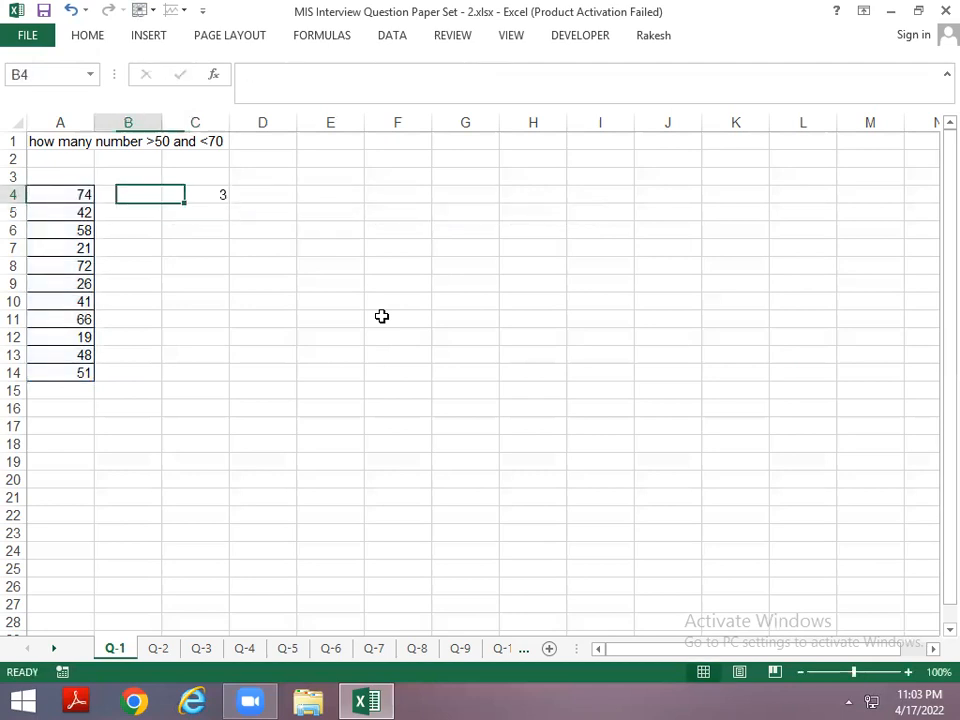
key("Down")
key("Down")
type("1")
key("Return")
key("Down")
key("Down")
key("Down")
key("Down")
type("1")
key("Return")
key("Down")
key("Down")
type("1")
key("Return")
Clear the check marks from B6:B14
key("Up")
key("shift+Up")
key("shift+Up")
key("shift+Up")
key("shift+Up")
key("shift+Up")
key("shift+Up")
key("shift+Up")
key("shift+Up")
key("Delete")
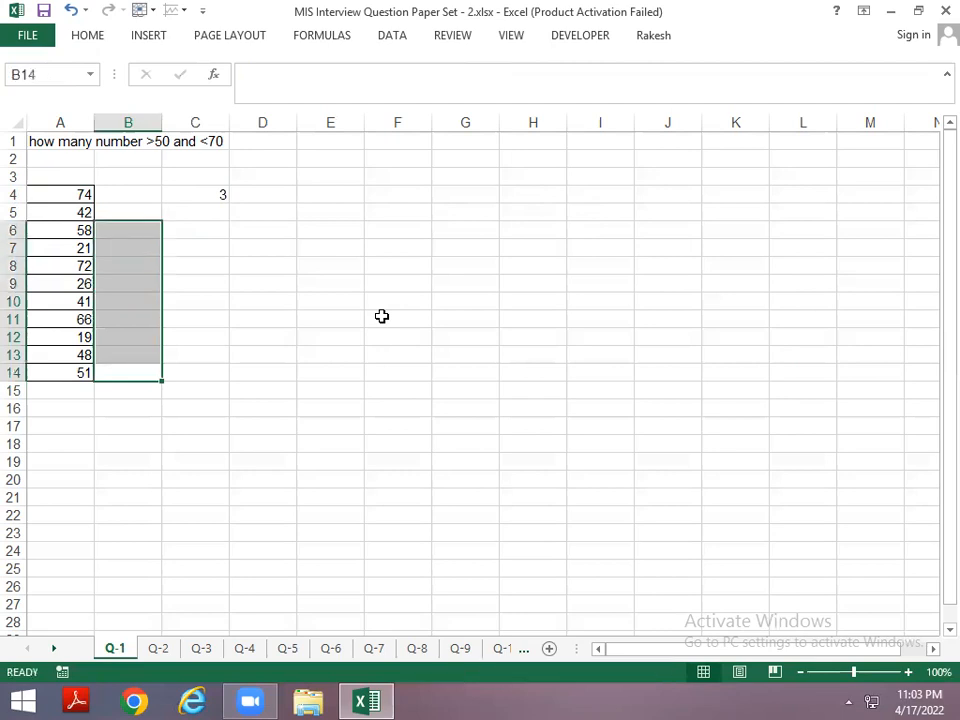
Test the count by setting A5 to 68, and undo that change
key("Left")
key("Up")
key("Up")
key("Up")
key("Up")
key("Up")
key("Up")
key("Up")
key("Up")
key("Up")
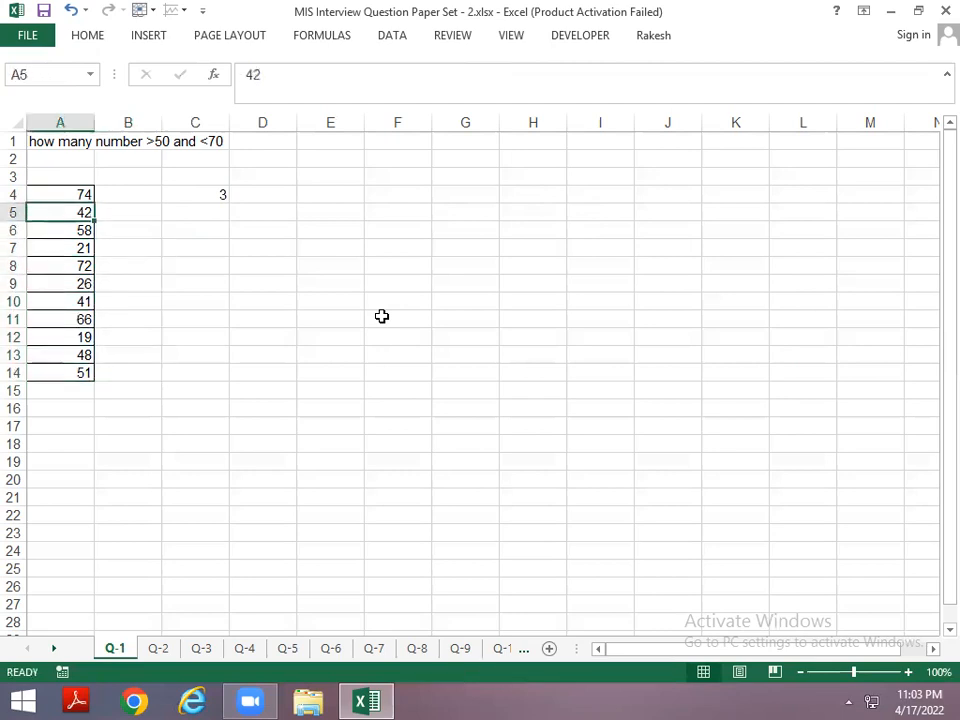
type("68")
key("Return")
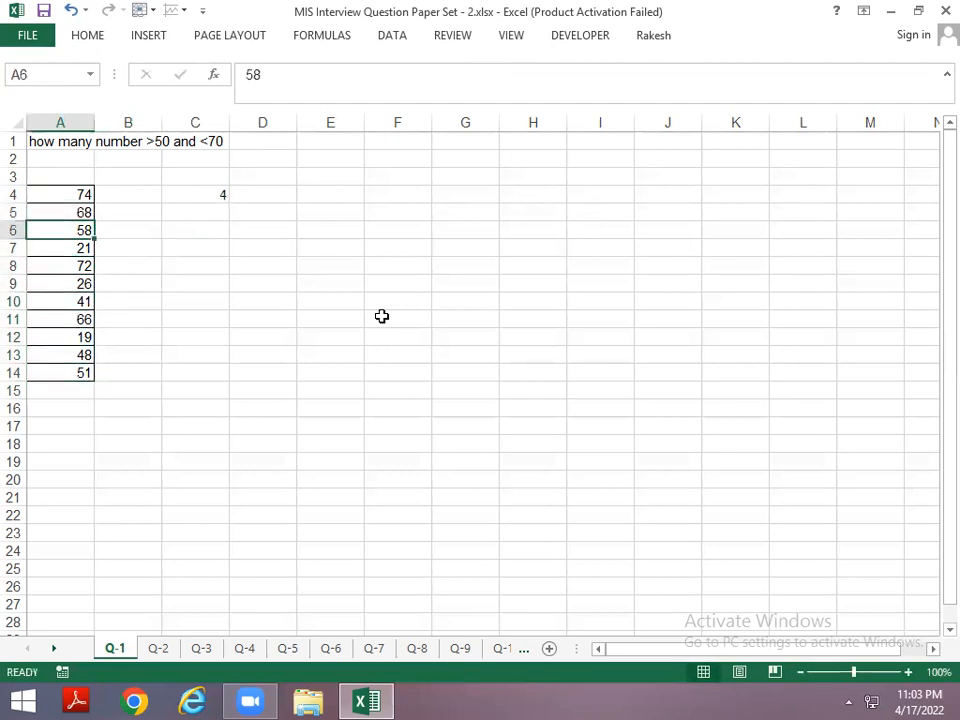
key("ctrl+z")
Apply all borders to the COUNTIFS result cell C4
key("Right")
key("Right")
key("Up")
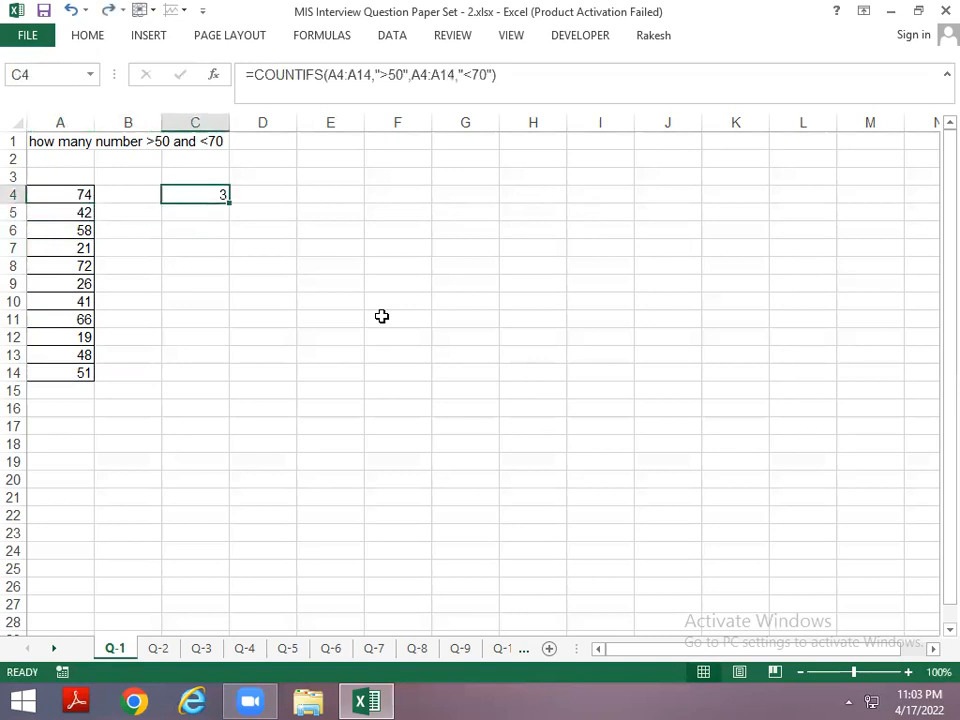
key("alt")
key("h")
key("b")
key("a")
Make the question text in A1 bold
scroll(381, 316, "up", 1)
key("Home")
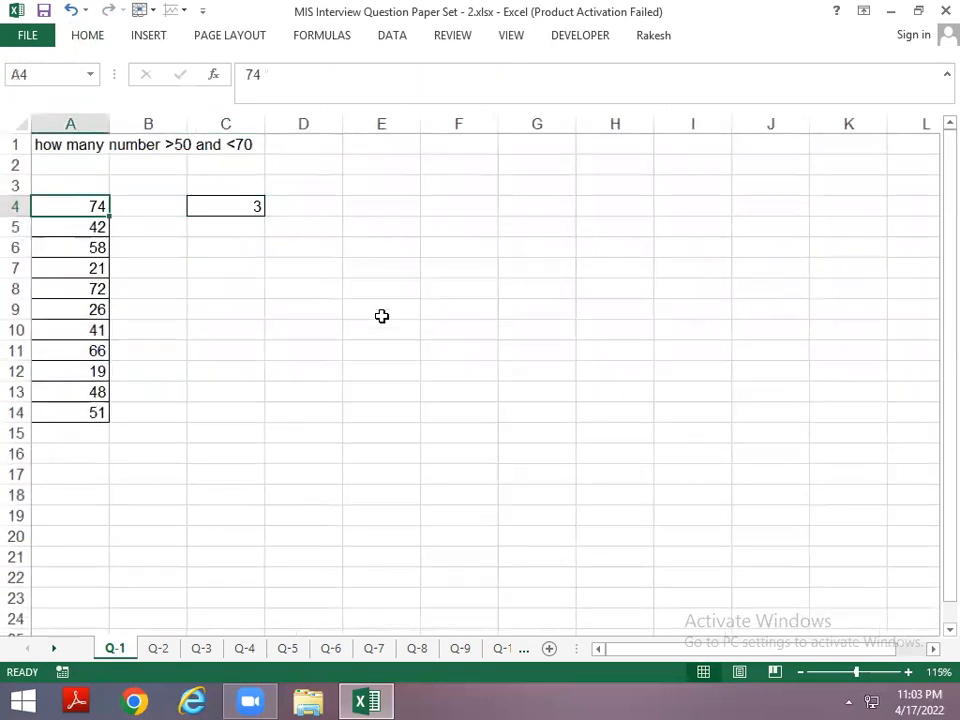
key("ctrl+Home")
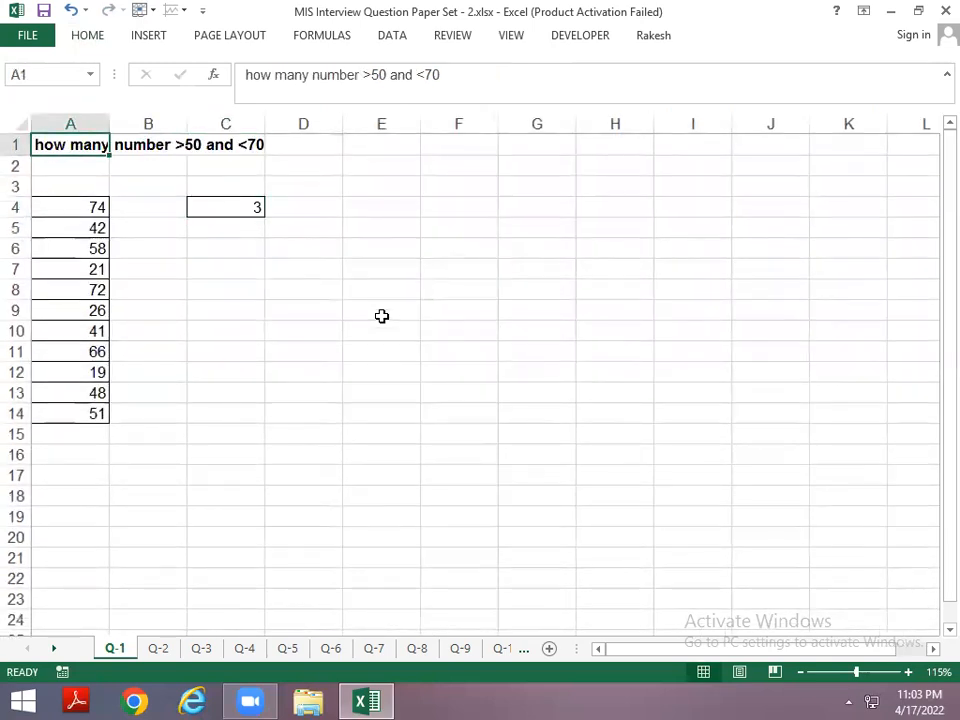
Switch to sheet Q-2 and examine the marks table and the required name and Total output
key("ctrl+Page_Down")
key("Left")
key("Left")
key("Left")
key("Left")
key("Left")
key("Left")
key("Left")
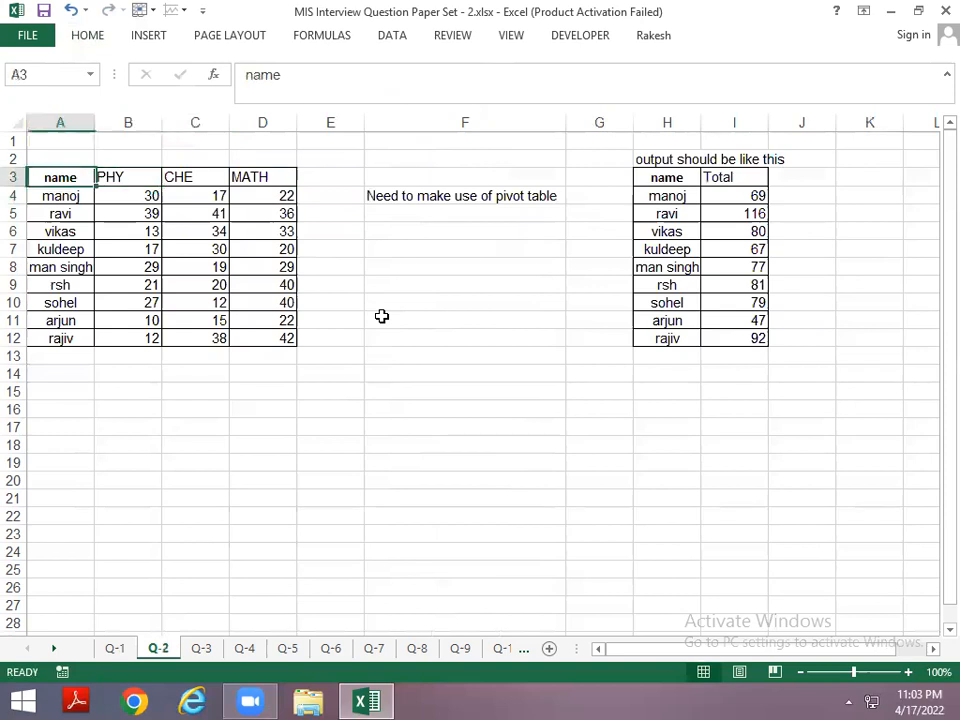
key("ctrl+a")
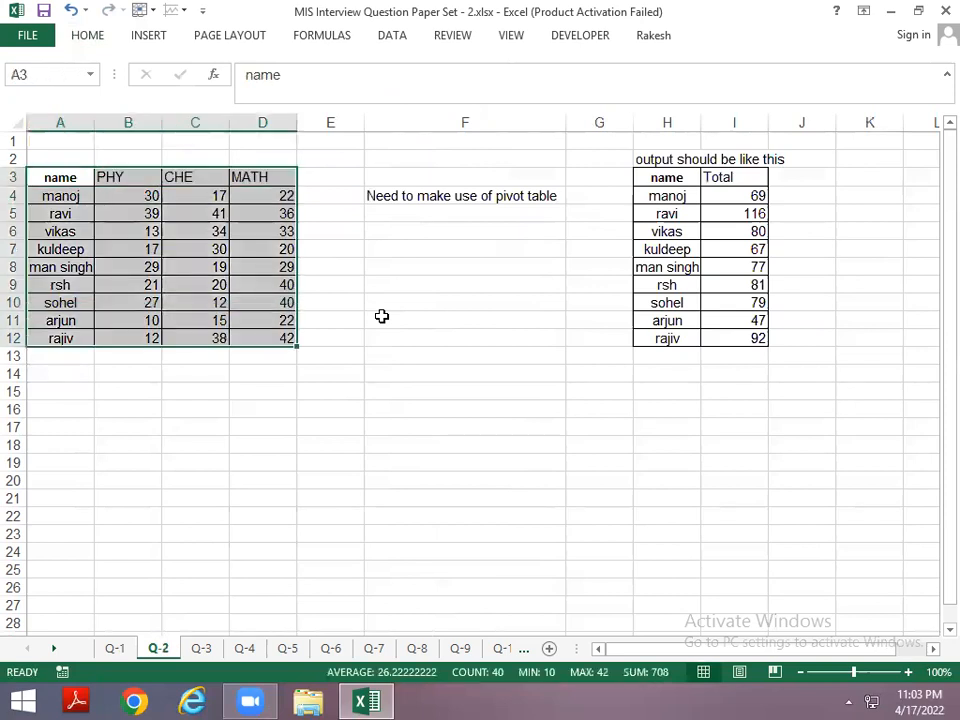
key("Right")
key("Right")
key("Right")
key("Right")
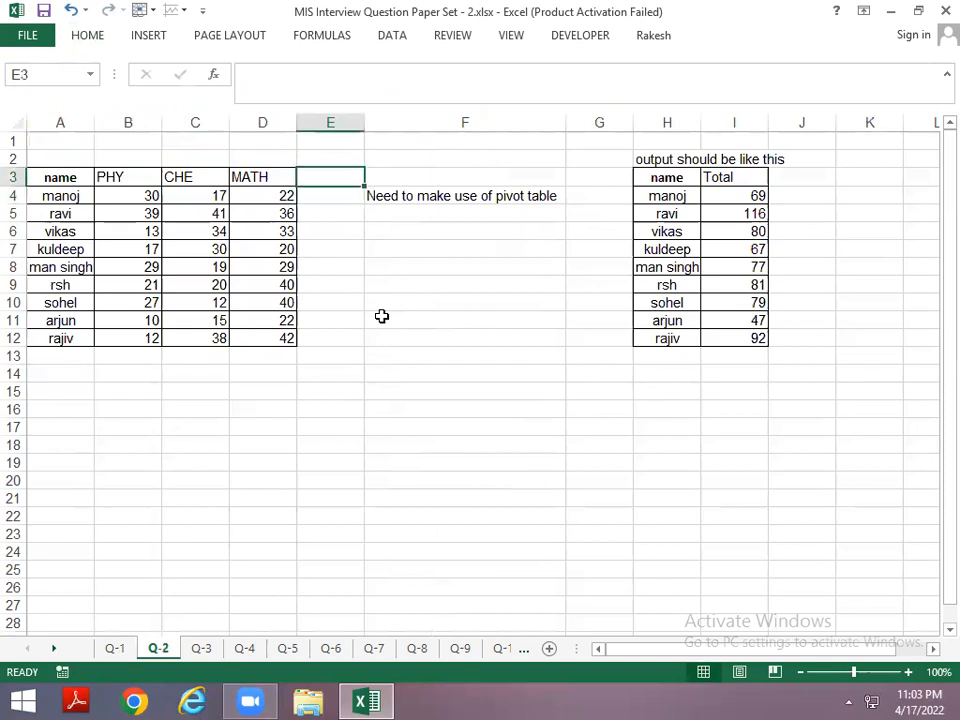
key("Left")
key("Right")
key("Right")
key("Right")
key("Right")
key("Right")
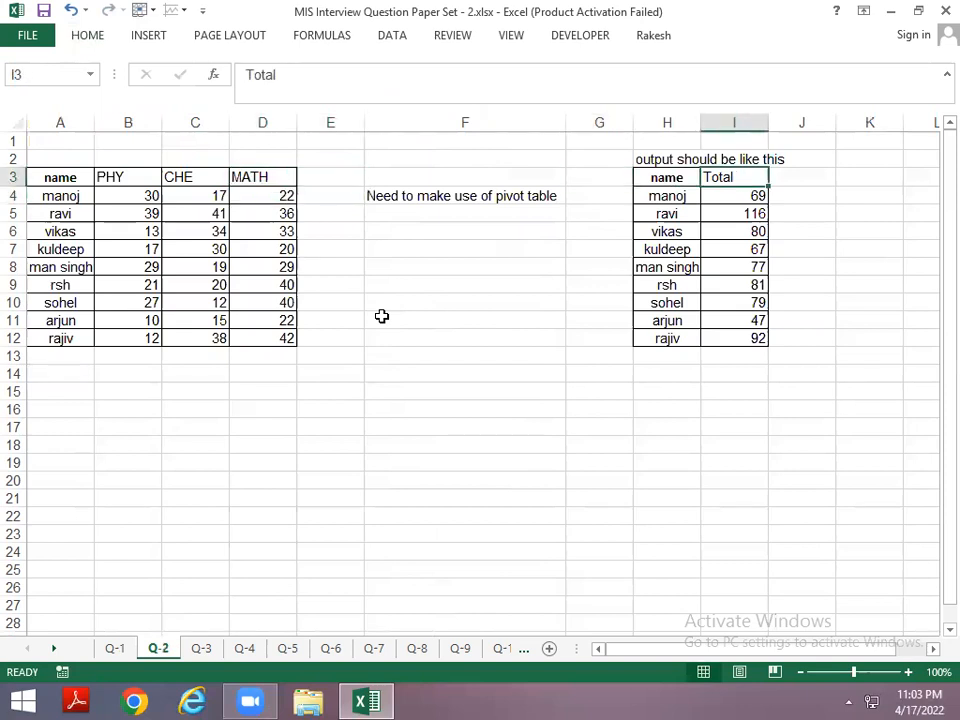
Compare the subject marks with the expected totals and read the pivot table requirement in F4
key("Down")
key("Left")
key("Left")
key("Left")
key("Left")
key("Left")
key("Left")
key("Left")
key("Left")
key("Right")
key("Right")
key("Right")
key("Right")
key("Right")
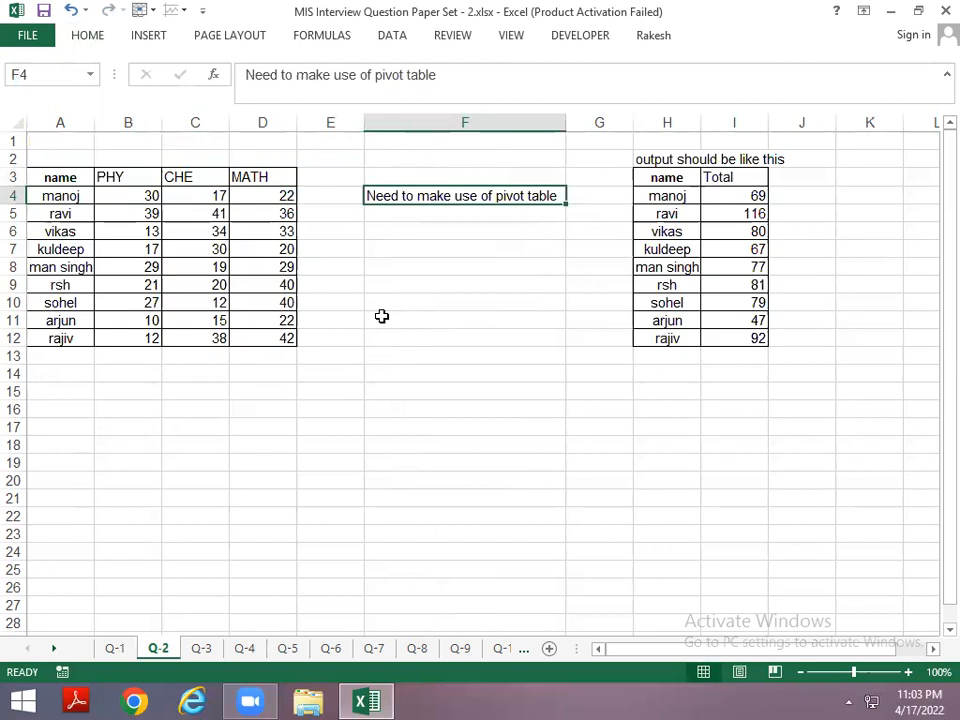
key("Left")
key("Left")
key("Left")
key("Left")
key("Left")
key("Up")
key("Right")
key("Right")
key("Right")
key("Down")
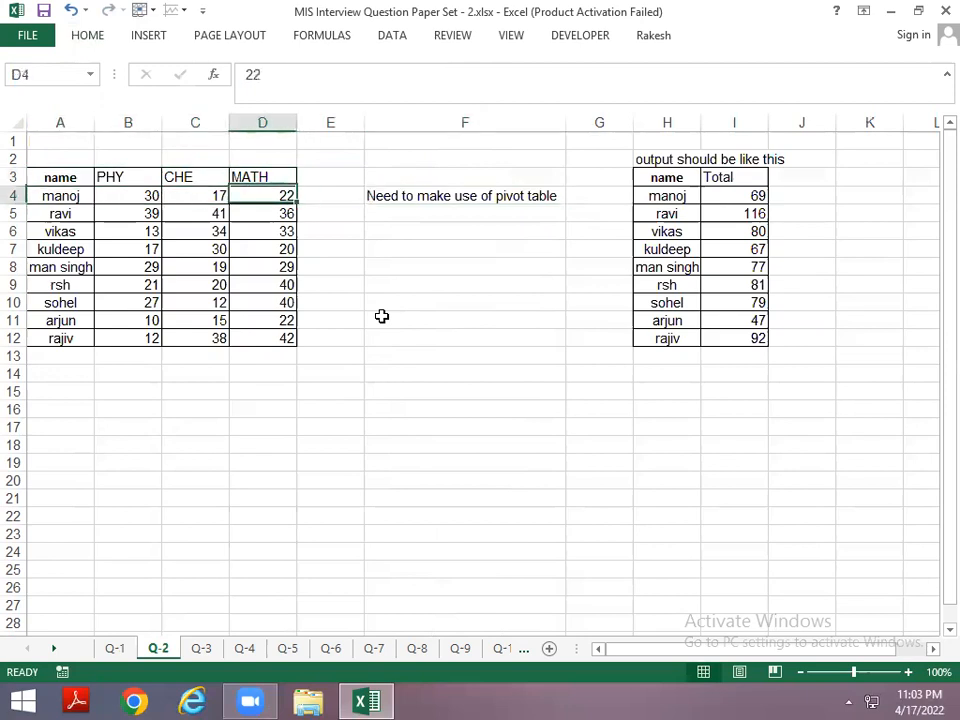
key("Up")
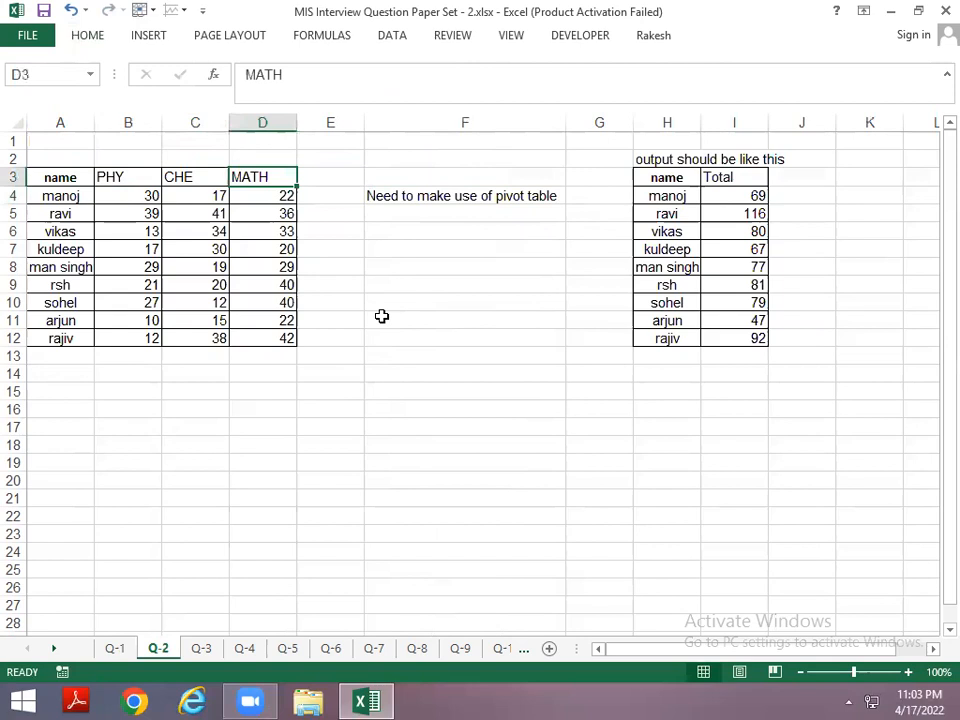
Create a pivot table from the marks table A3:D12 at B16 on sheet Q-2, with name as the row field
key("Left")
key("Left")
key("Left")
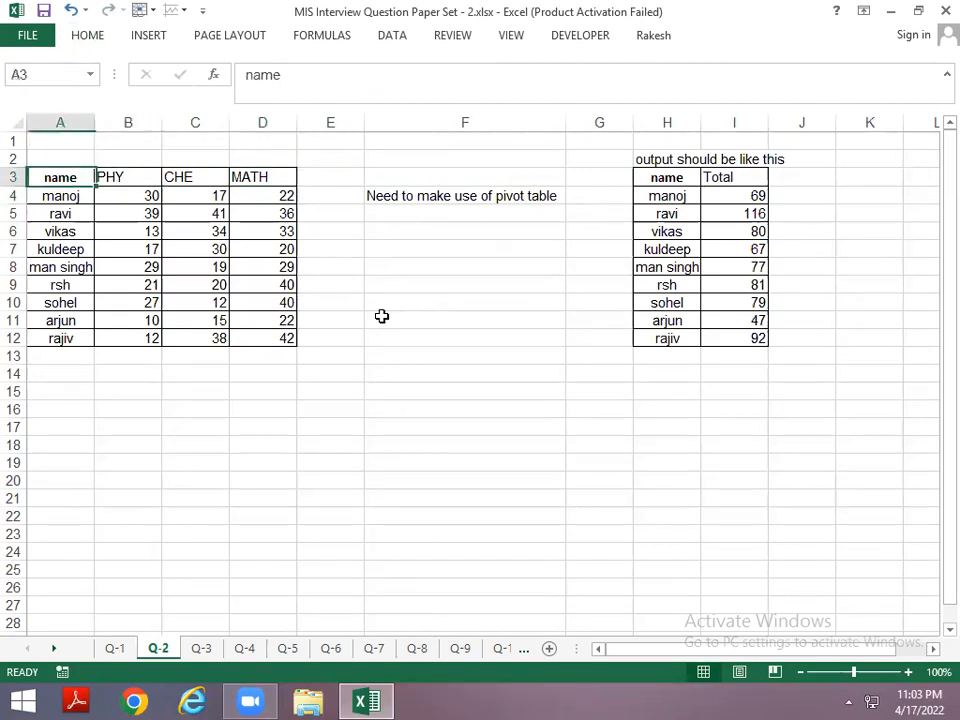
key("alt")
key("n")
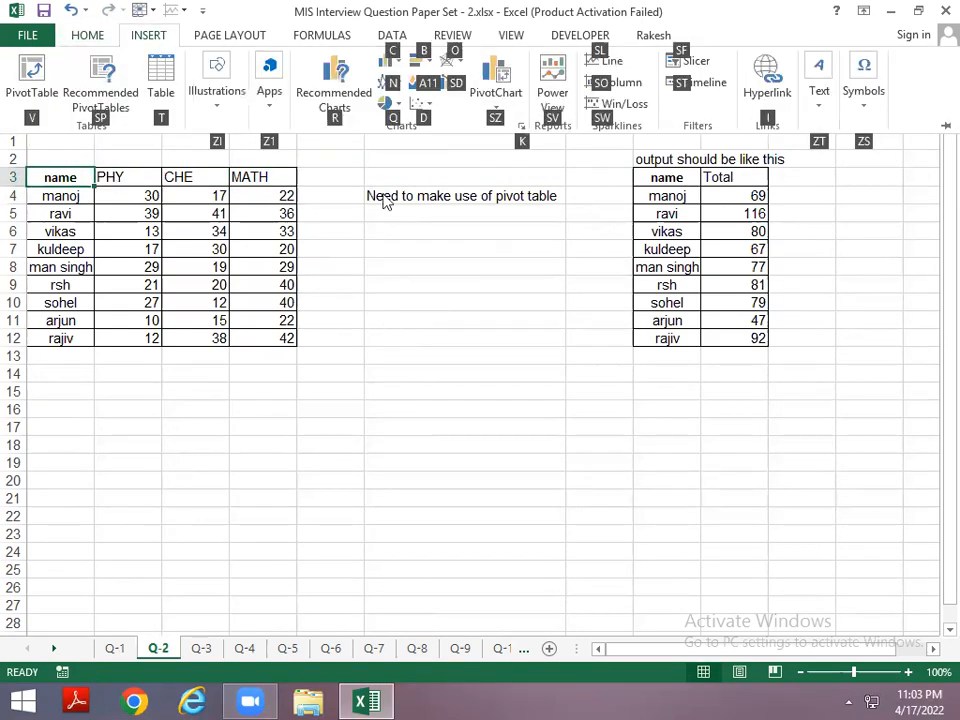
left_click(40, 88)
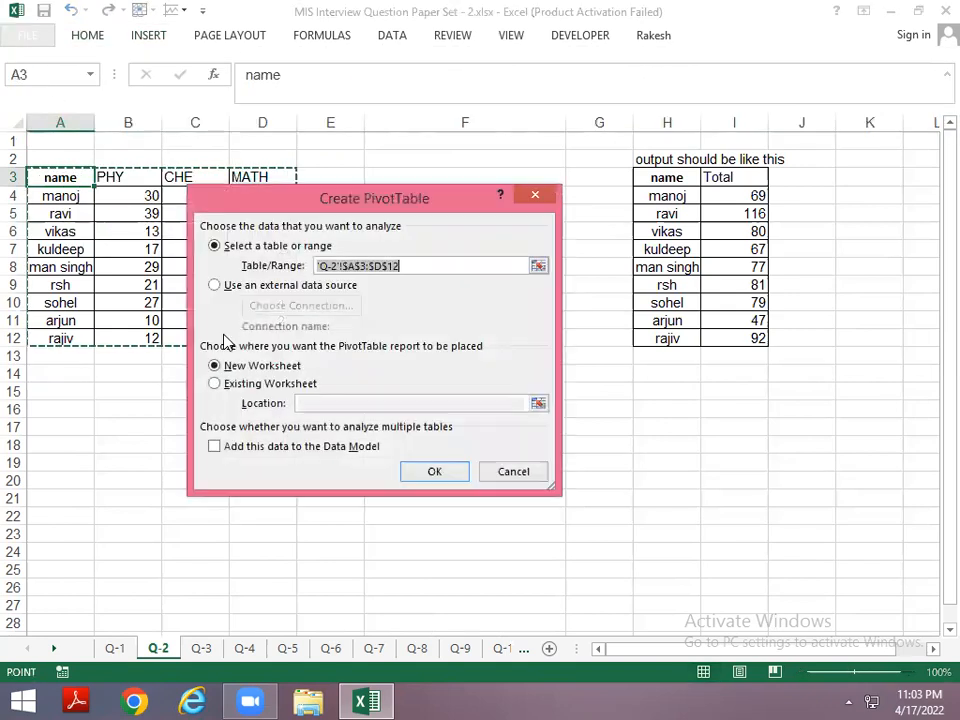
left_click(250, 384)
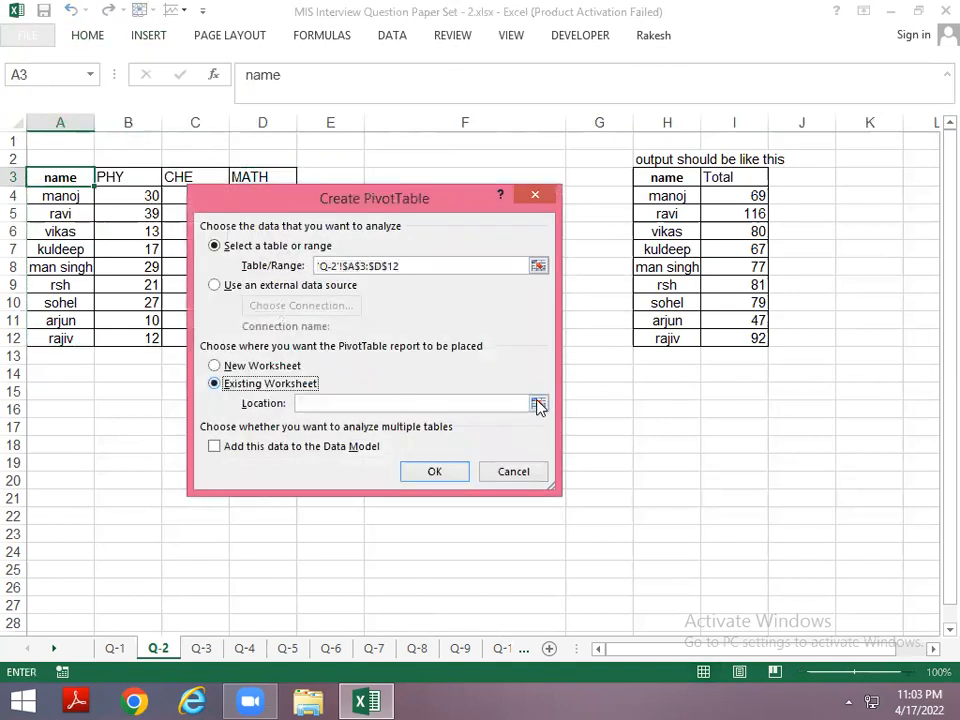
left_click(538, 402)
left_click(150, 409)
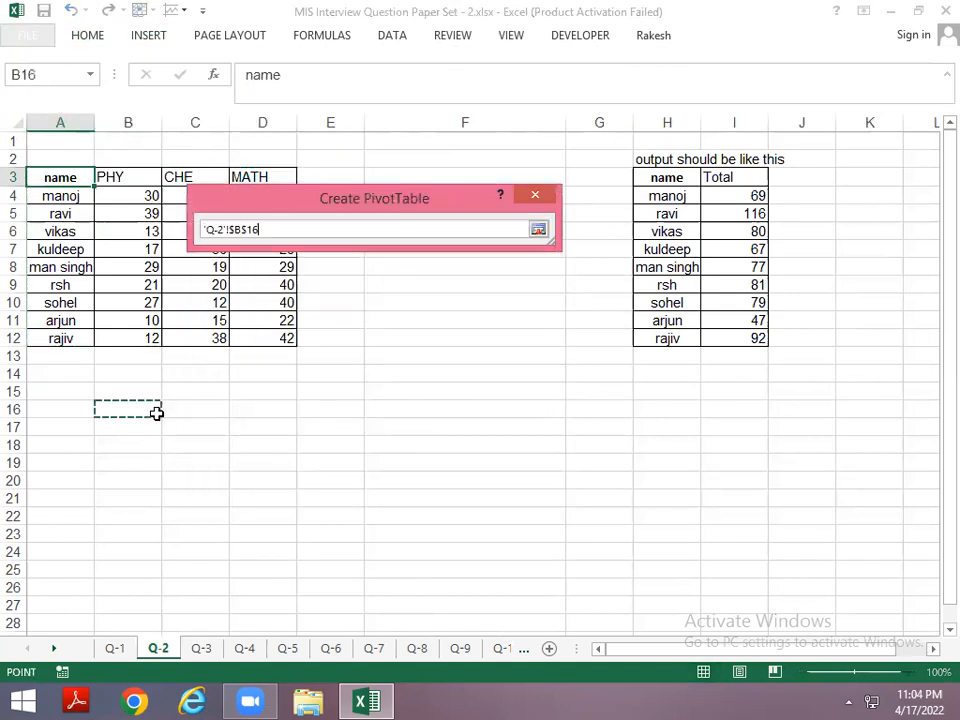
left_click(539, 229)
left_click(421, 469)
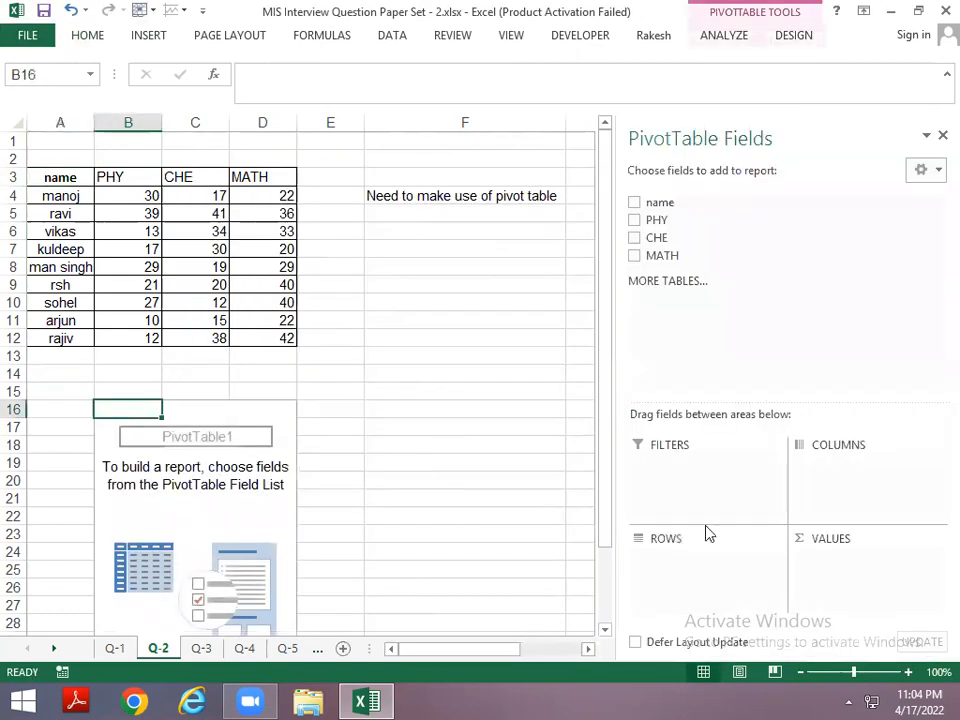
left_click_drag(648, 203, 695, 567)
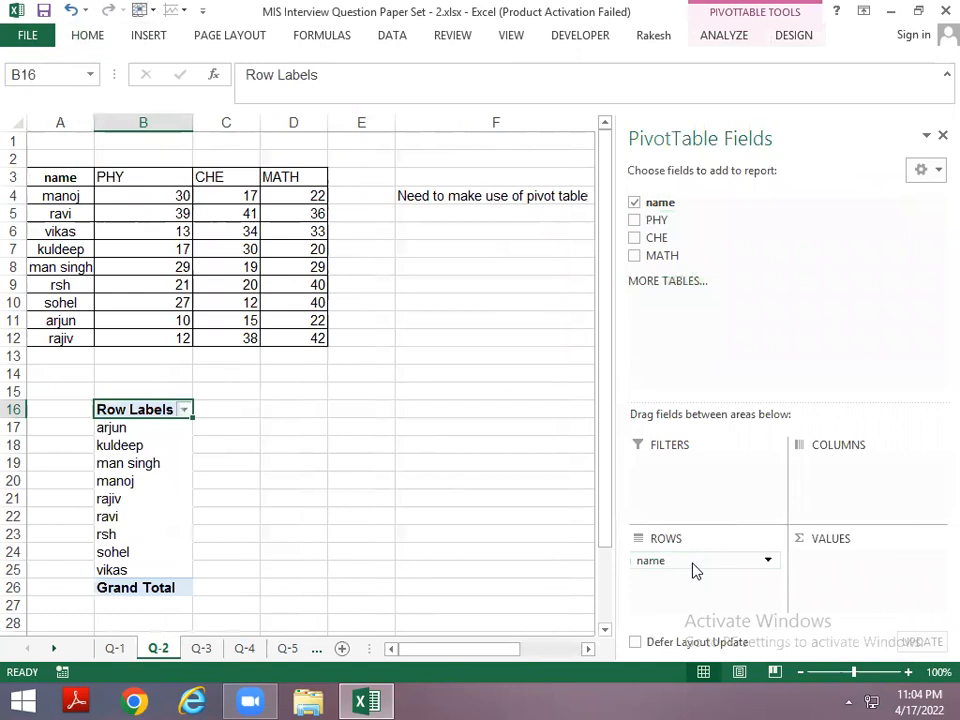
Start a new calculated field for the pivot table and name it Total
left_click(726, 38)
left_click(697, 70)
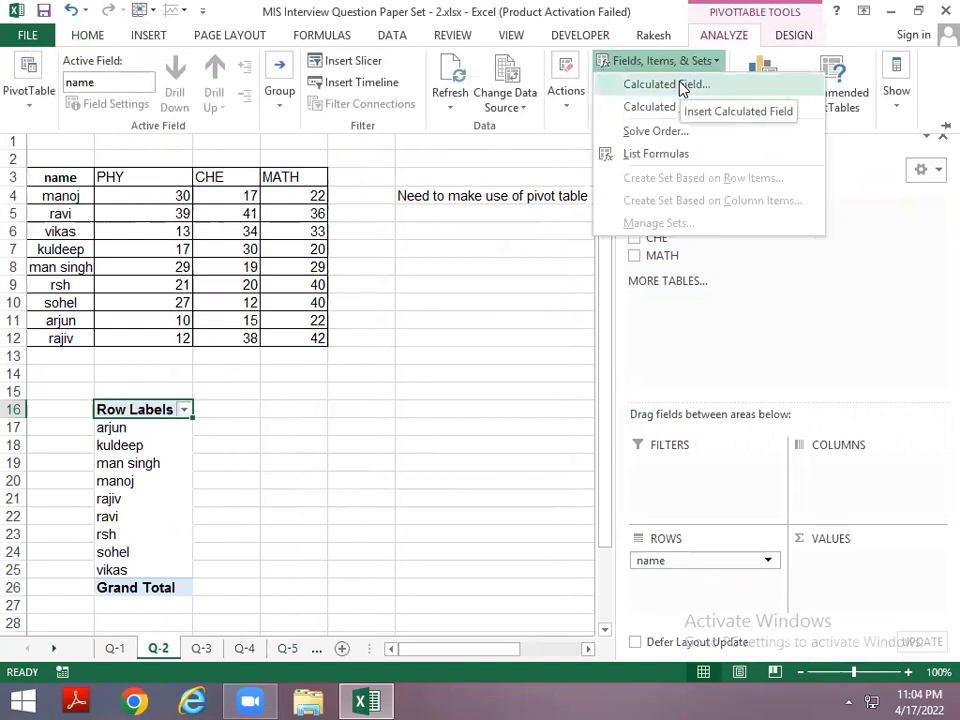
left_click(681, 86)
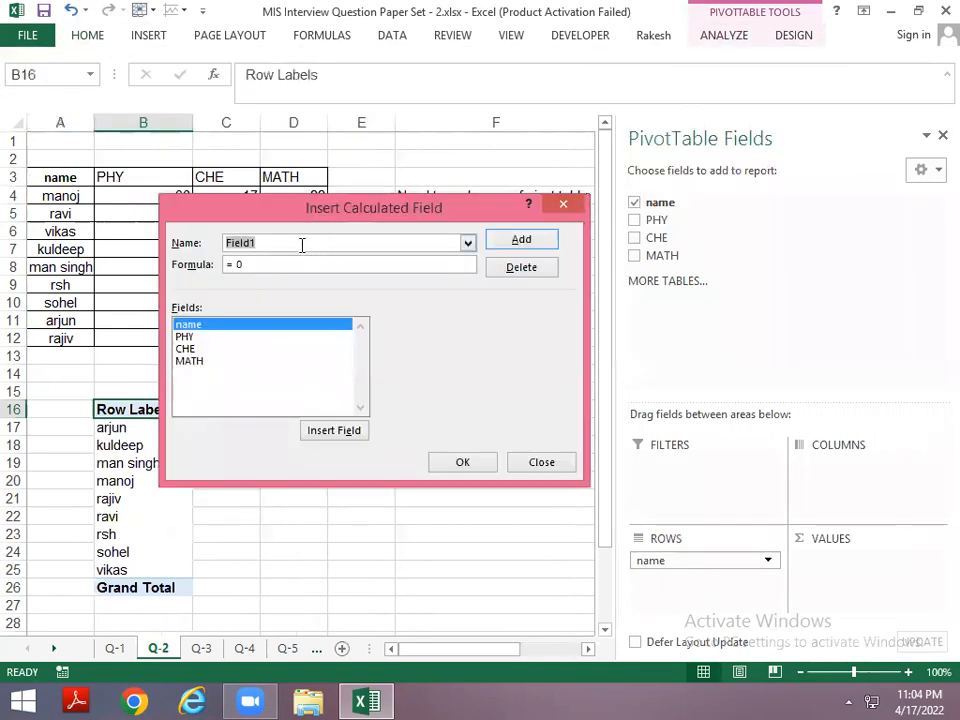
type("Total")
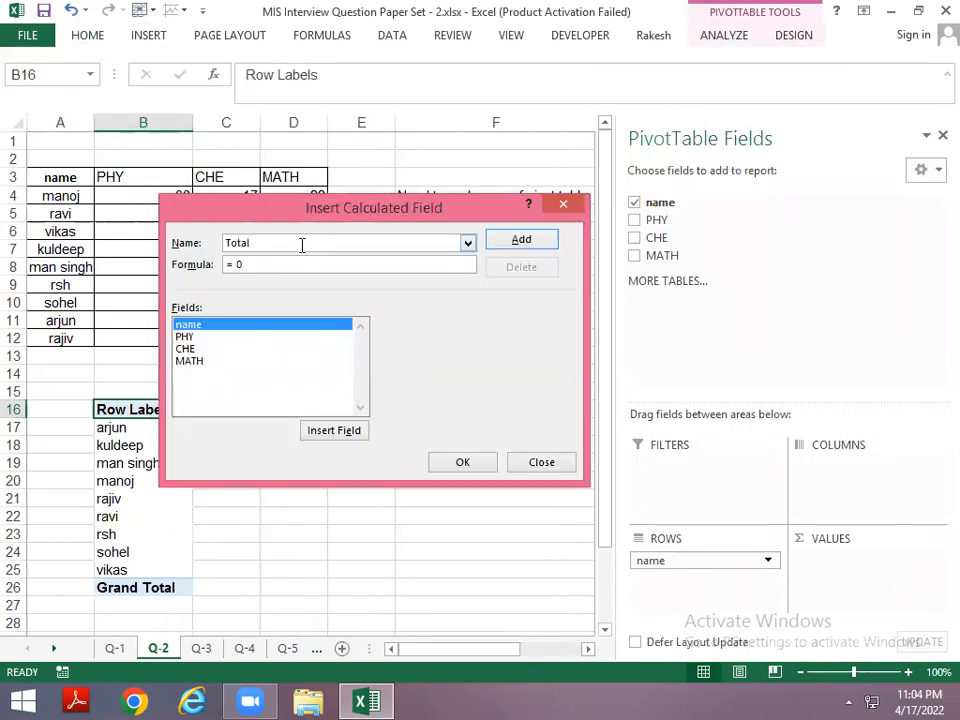
left_click_drag(300, 213, 432, 274)
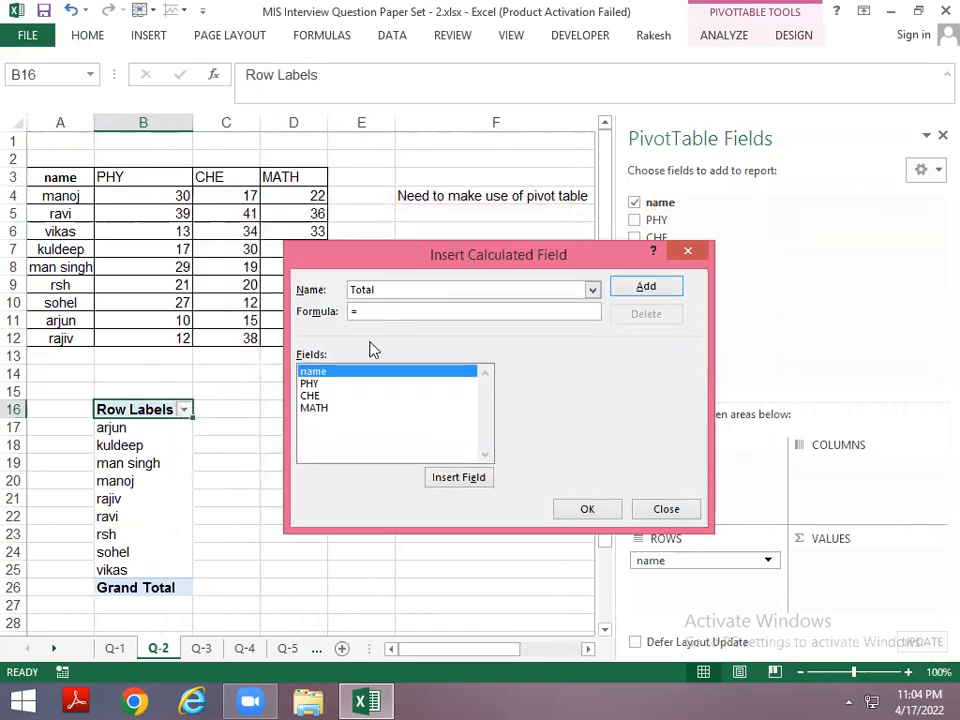
Define the Total field's formula as = PHY + CHE + MATH and add the field to the pivot table
left_click(332, 384)
left_click(459, 478)
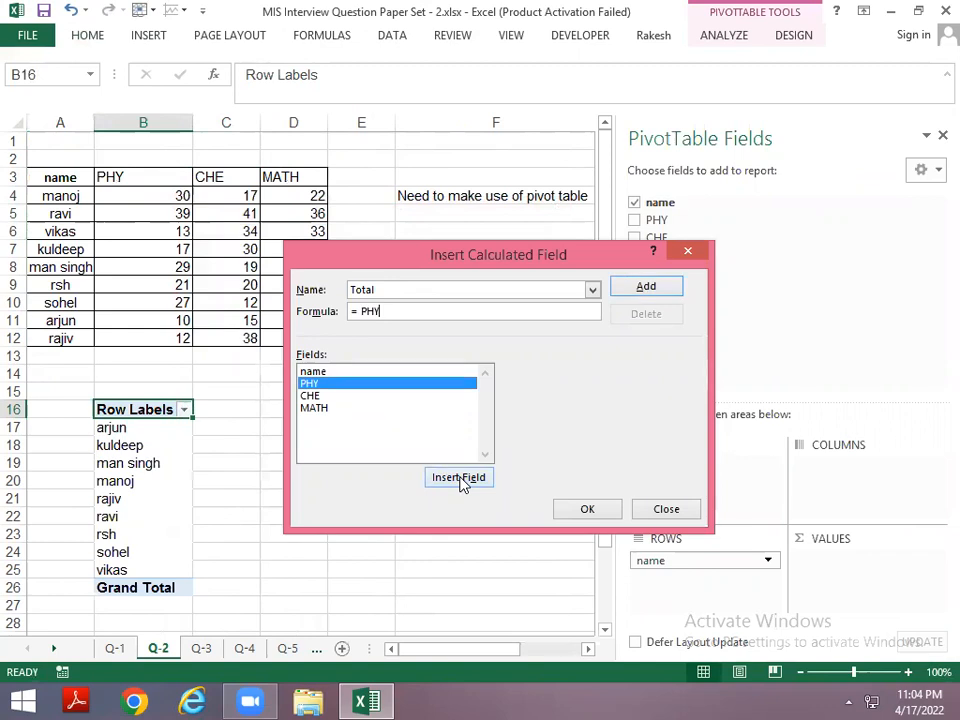
type("+")
left_click(332, 396)
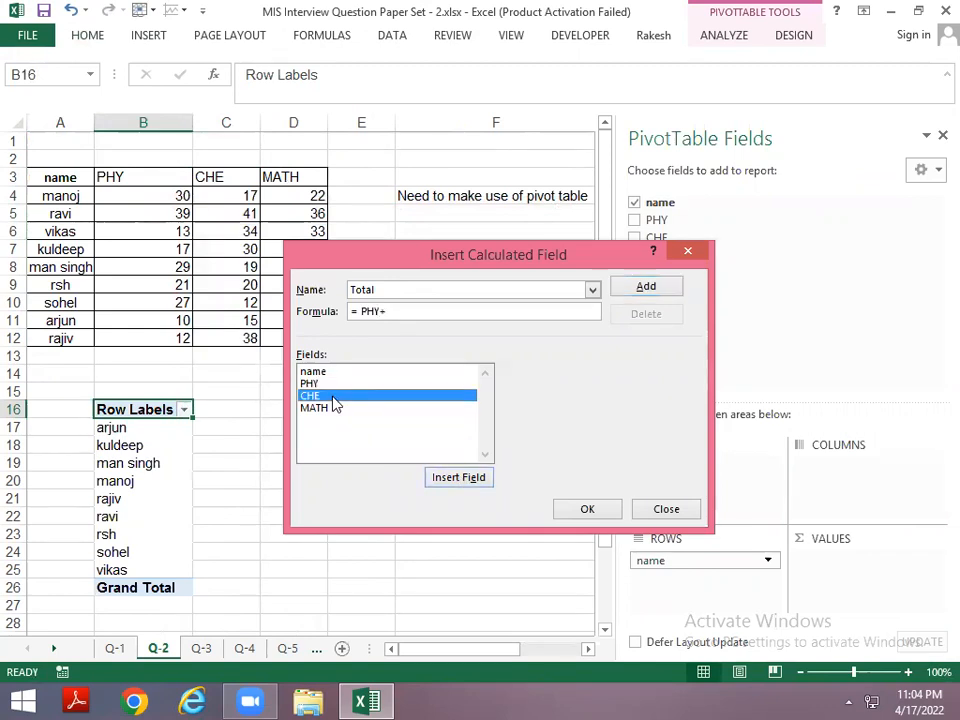
left_click(461, 478)
type("+")
left_click(313, 408)
left_click(458, 478)
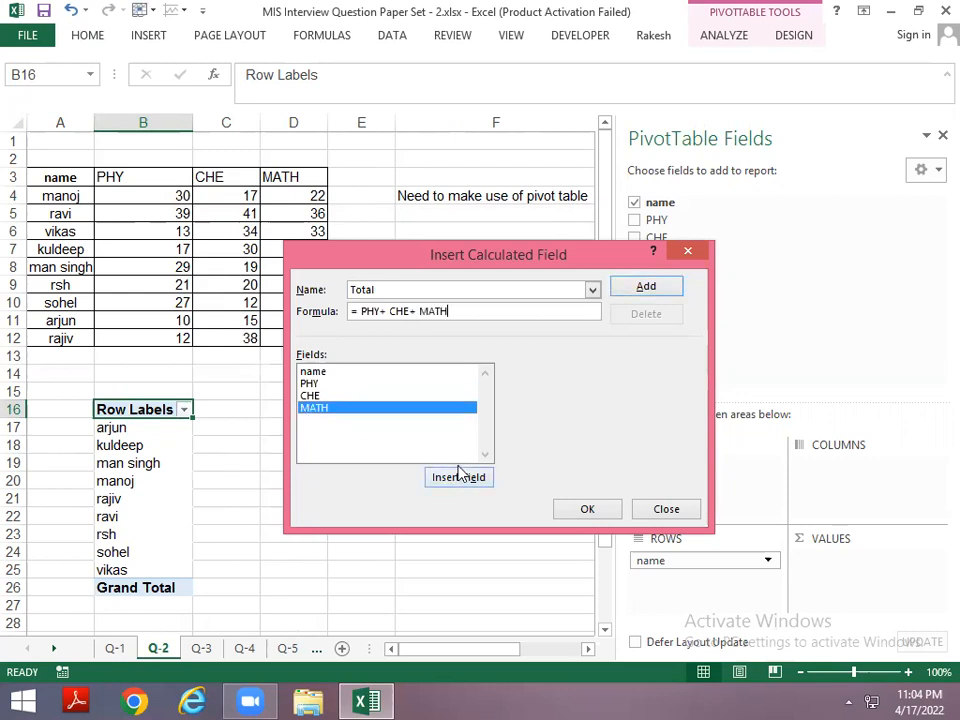
left_click(585, 508)
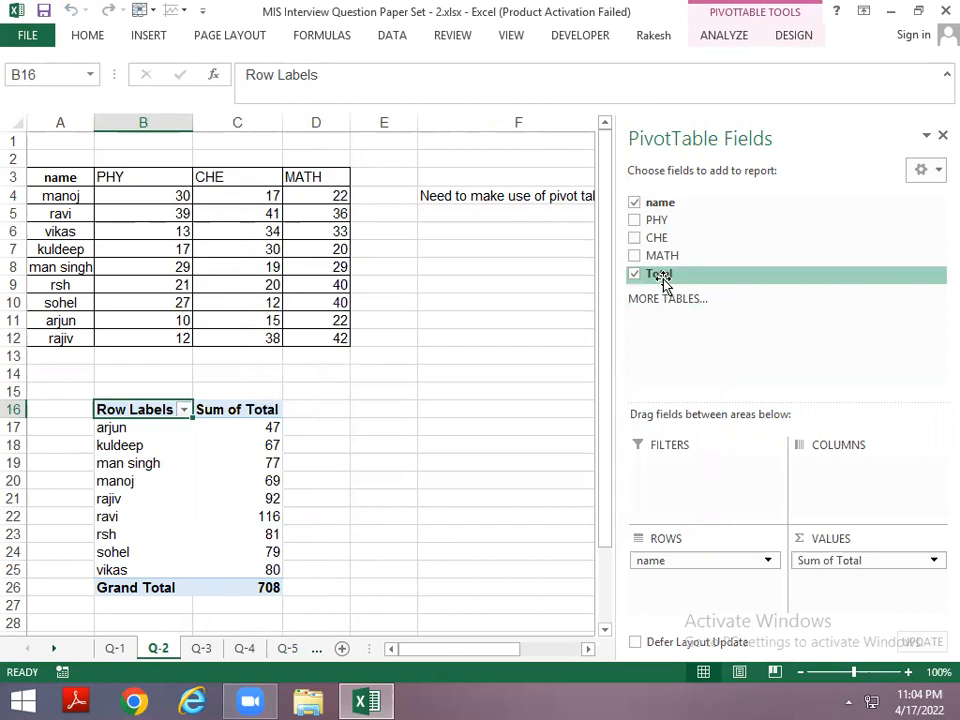
Review the name and subject columns of the marks table against the Sum of Total values in the pivot table
left_click(146, 198)
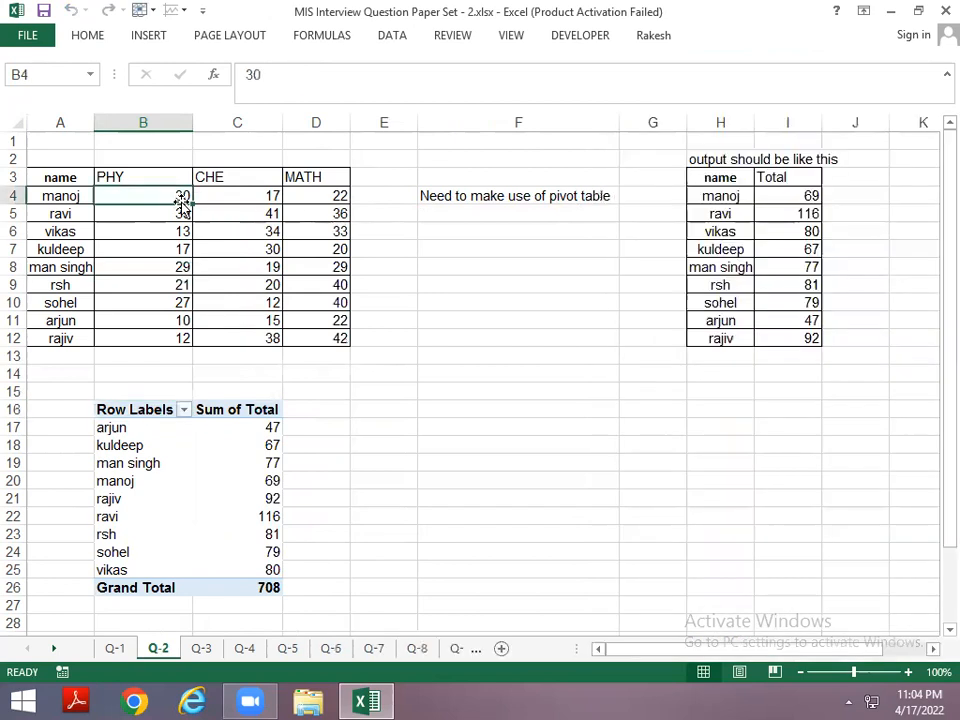
key("Up")
key("Left")
key("Right")
key("Right")
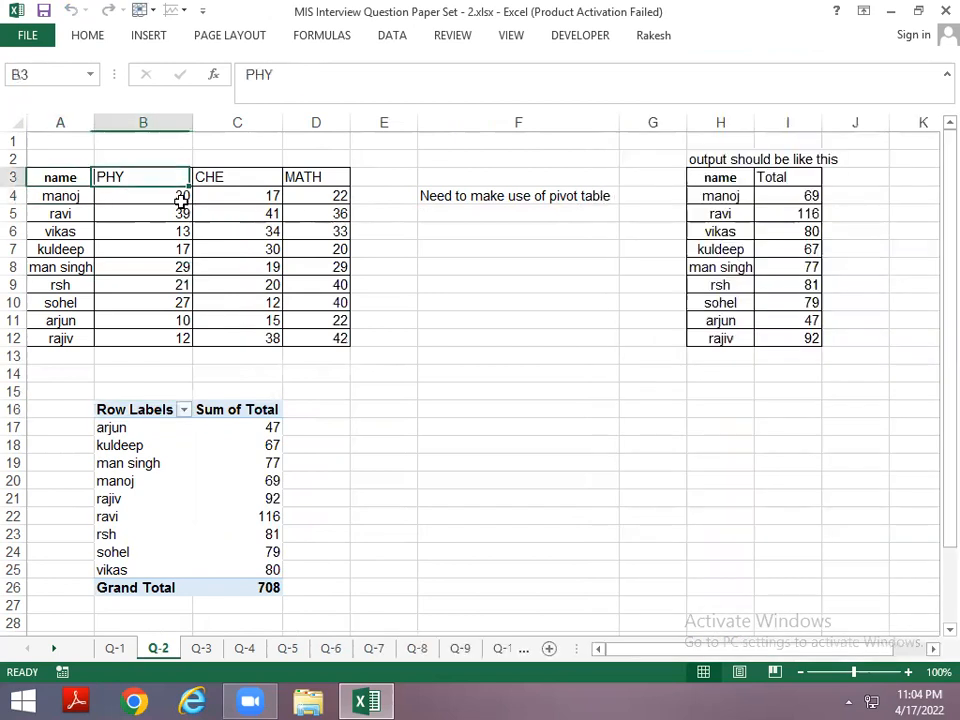
key("Left")
key("Left")
key("Right")
key("Right")
key("Right")
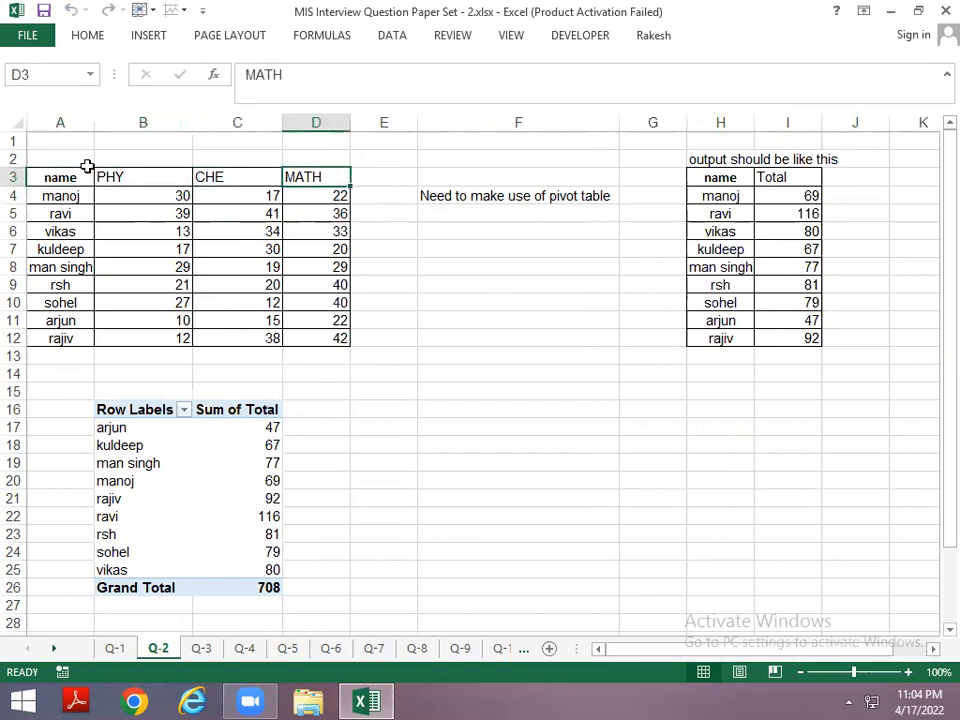
key("Home")
left_click(314, 231)
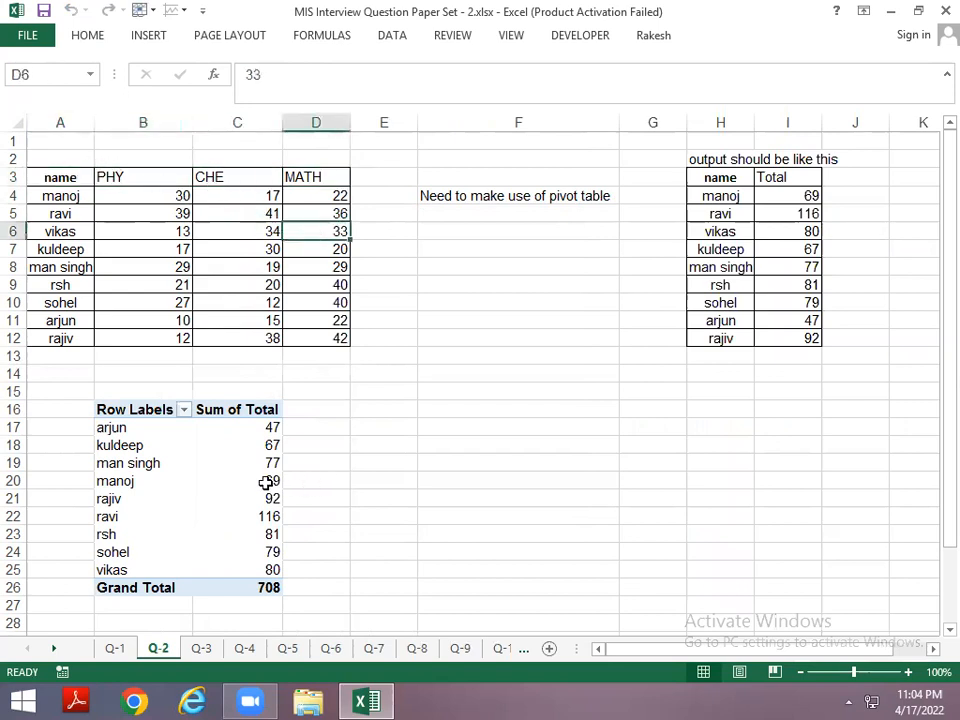
left_click(236, 480)
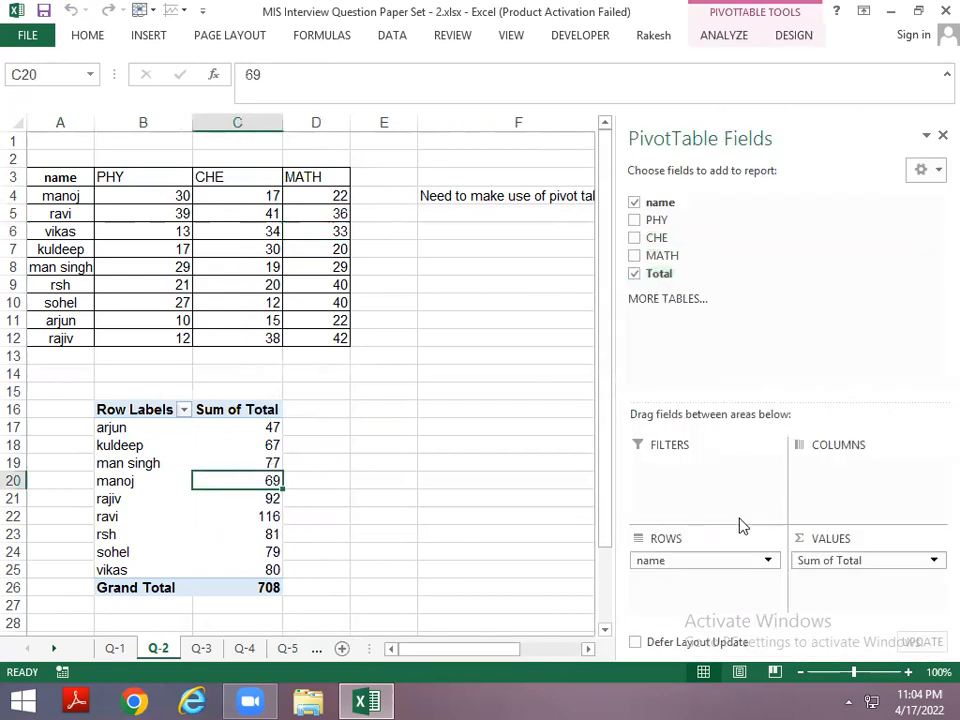
key("Up")
key("Up")
key("Up")
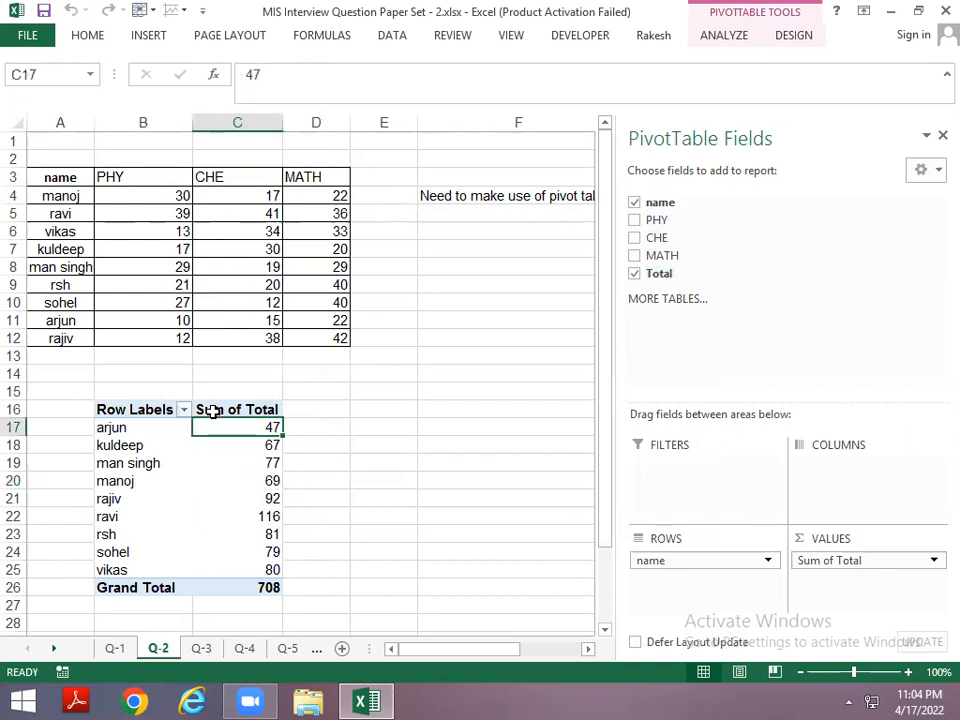
Switch to sheet Q-3 and examine the range of dates and sales from the first row to the last
key("ctrl+Page_Down")
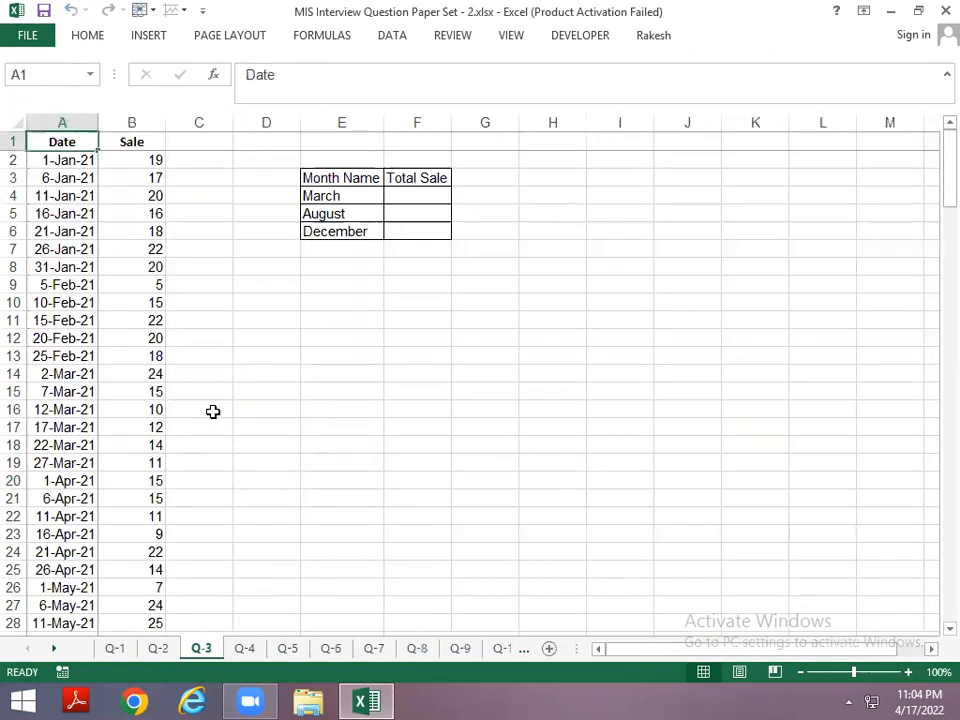
key("Down")
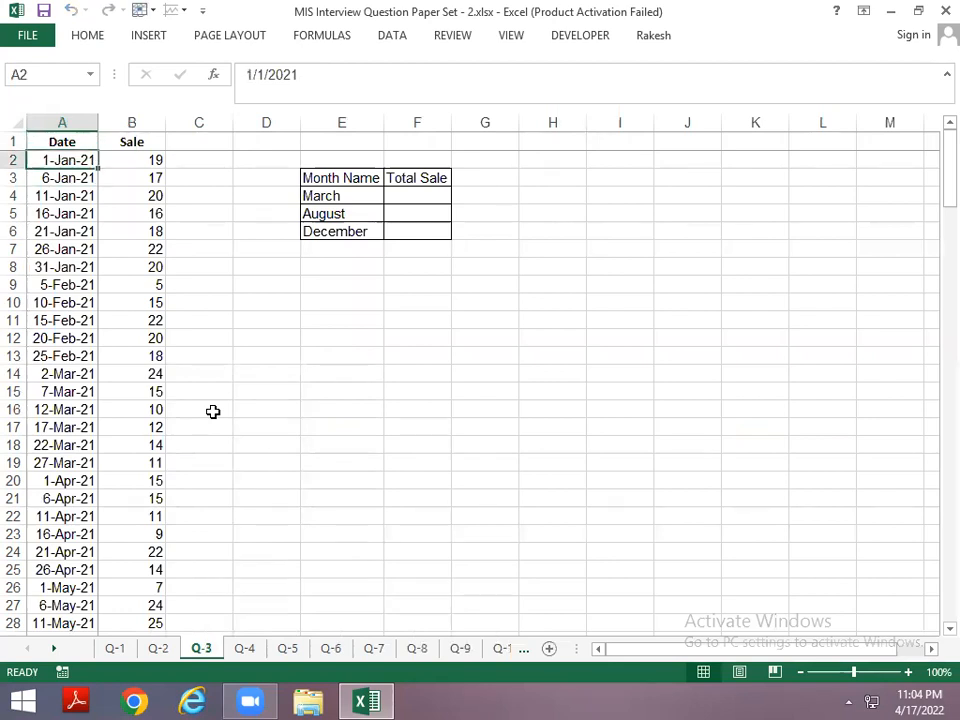
key("ctrl+Down")
key("Up")
key("ctrl+Up")
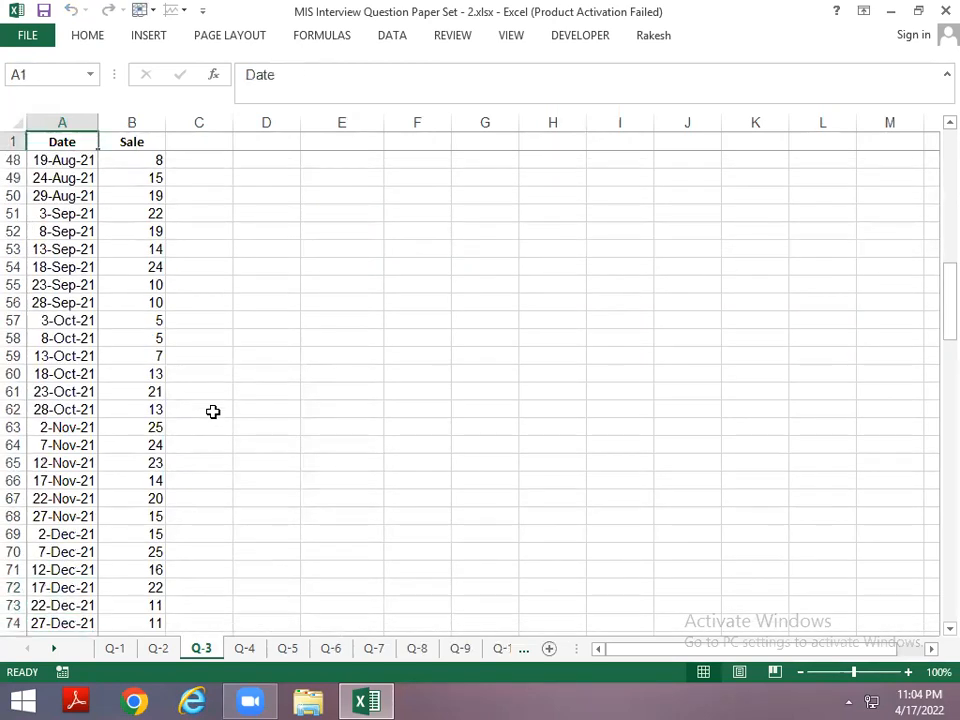
key("Down")
key("ctrl+Down")
key("Down")
key("Up")
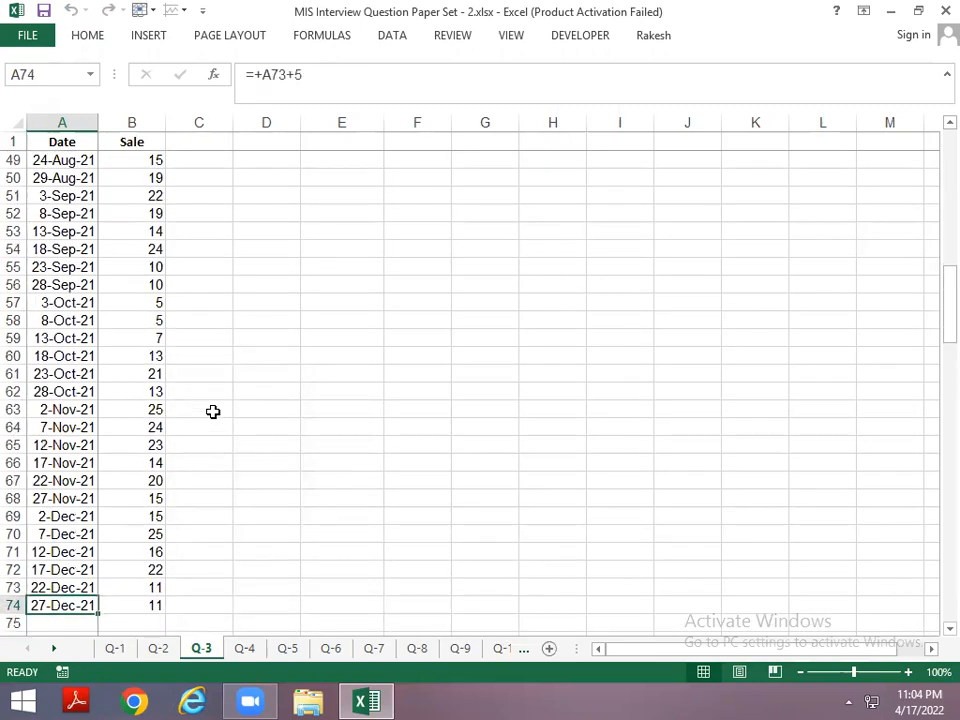
Apply all borders to the Date and Sale table in A1:B74
key("ctrl+Up")
key("Right")
key("Down")
key("Up")
key("ctrl+shift+Left")
key("ctrl+shift+Down")
key("alt")
key("alt")
key("Down")
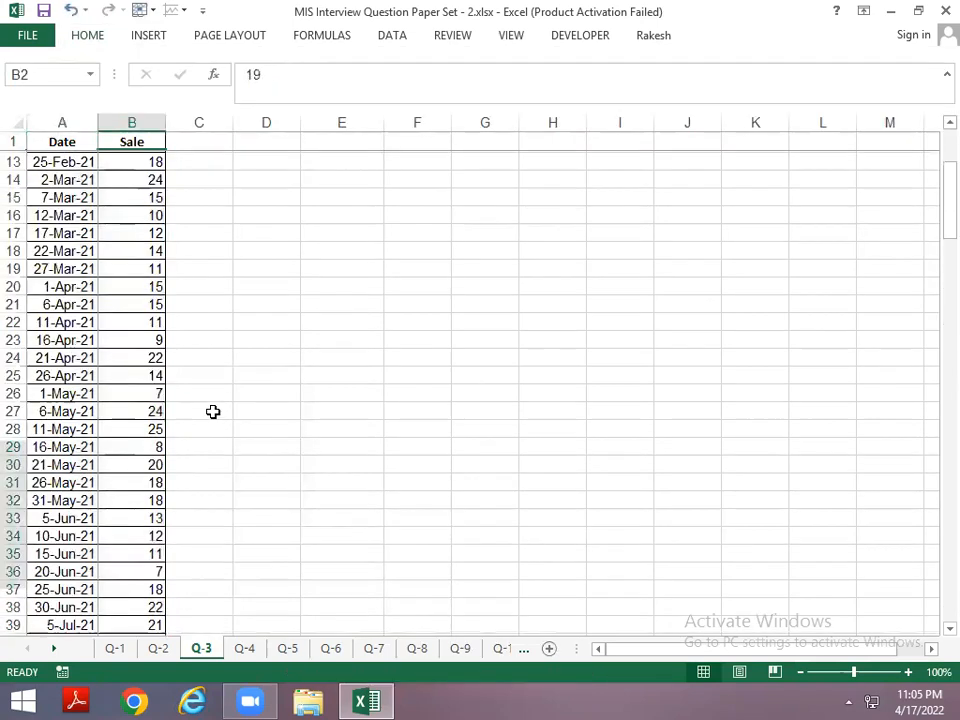
Examine the Month Name and Total Sale table to see which months need sales totals
key("Up")
key("Right")
key("Right")
key("Right")
key("Down")
key("Down")
key("Down")
key("Down")
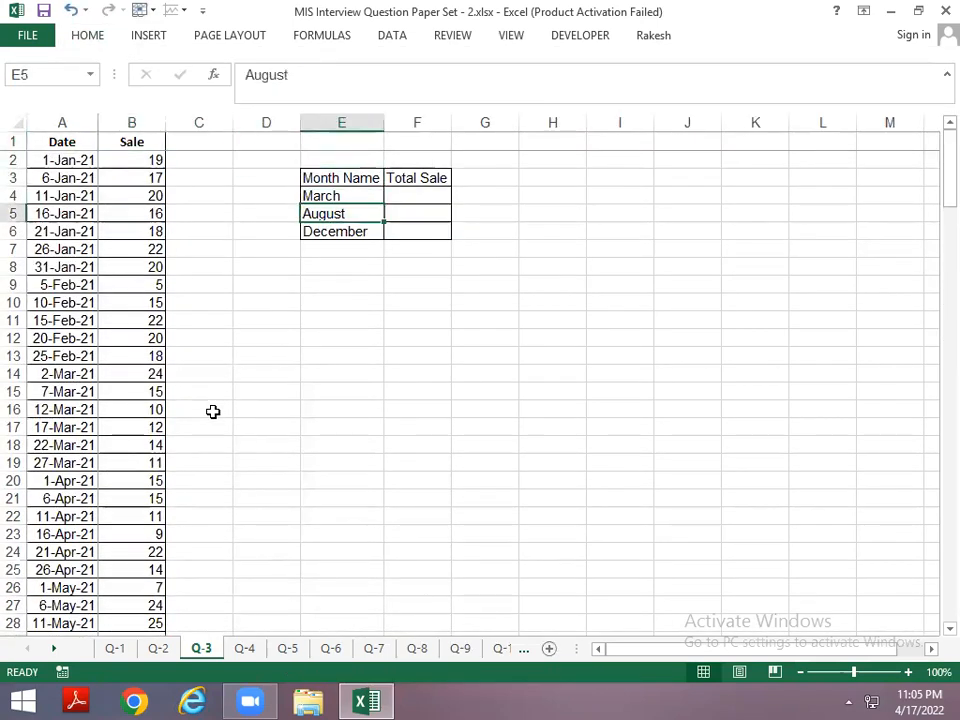
key("Down")
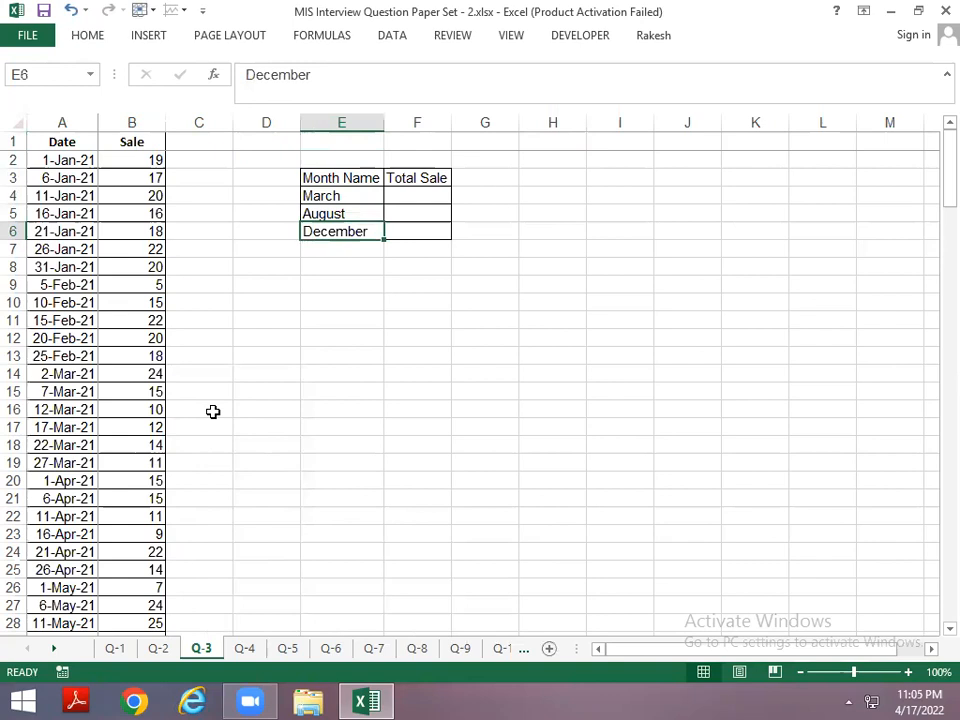
Insert a pivot table based on the Date and Sale range A1:B74 into the existing worksheet Q-3 at D9
left_click(48, 216)
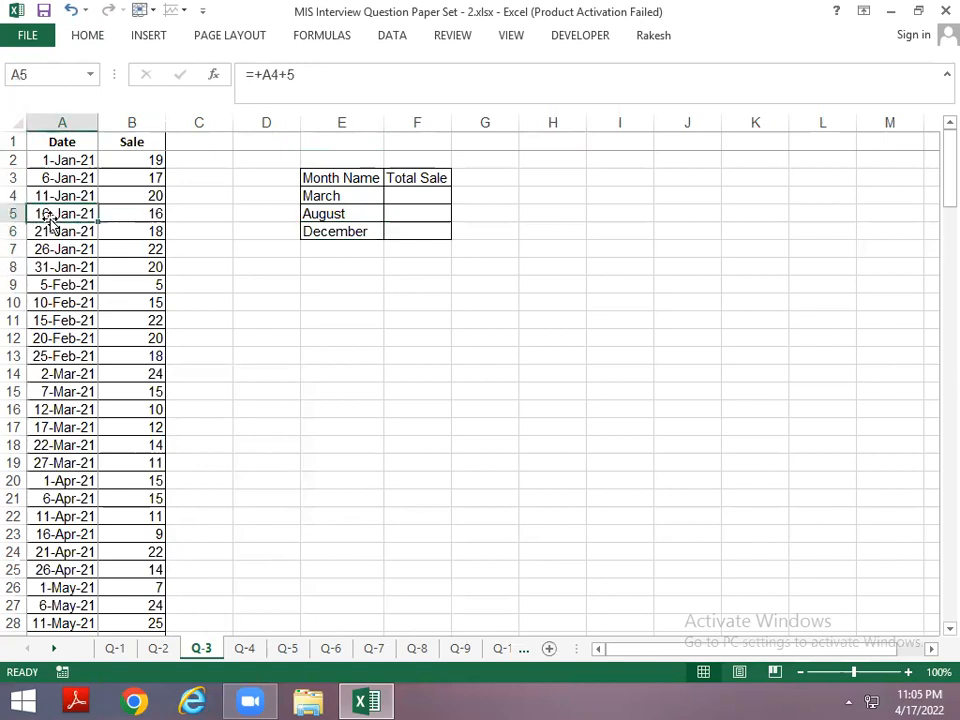
key("alt+n")
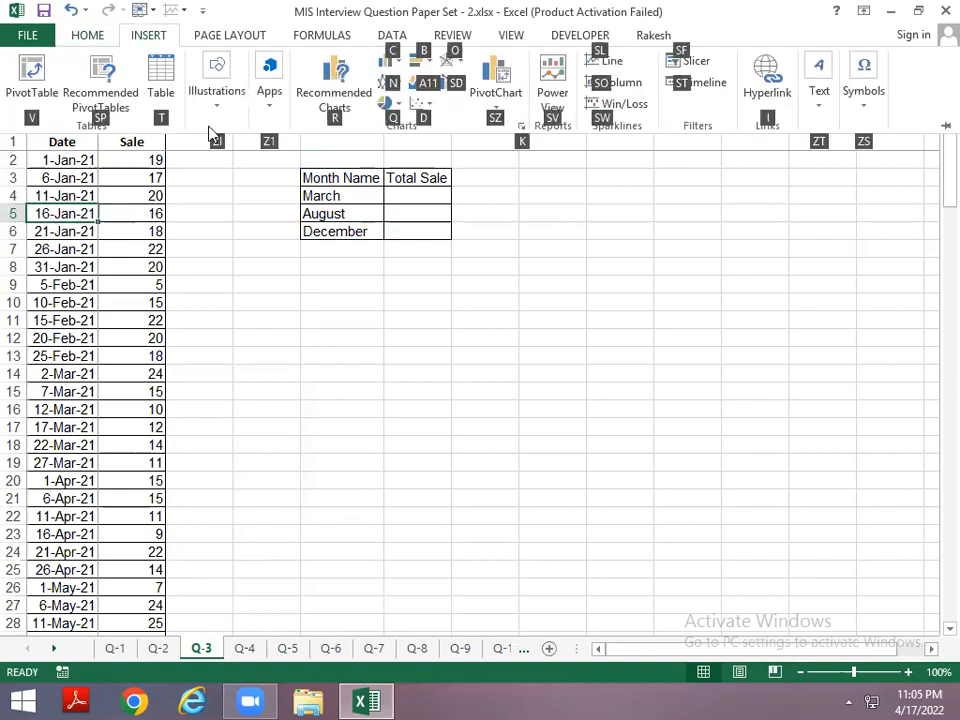
left_click(31, 88)
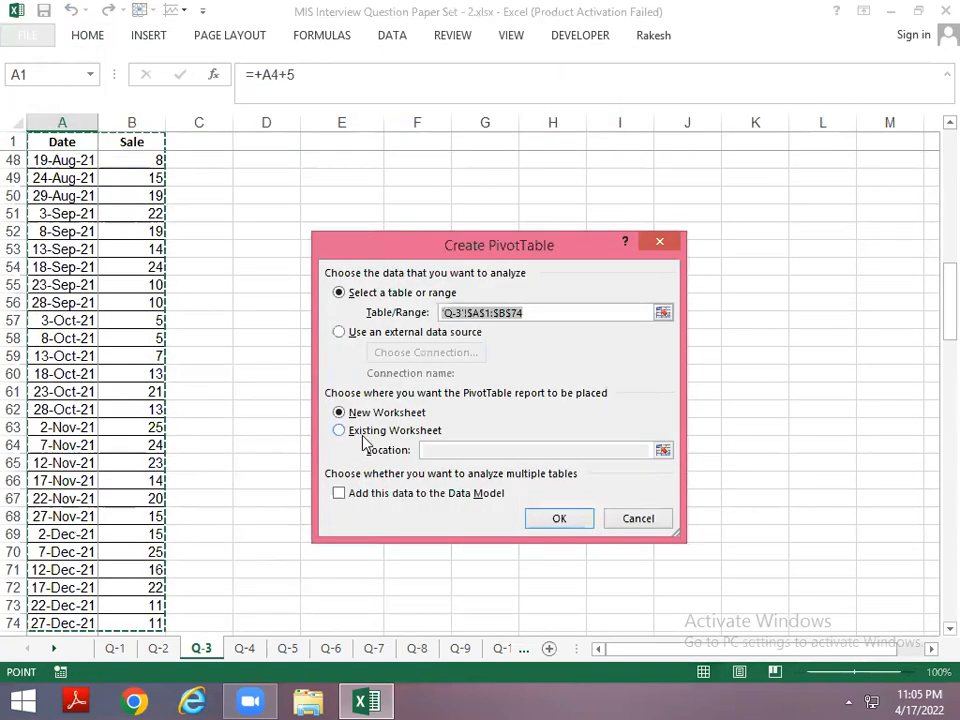
left_click(362, 430)
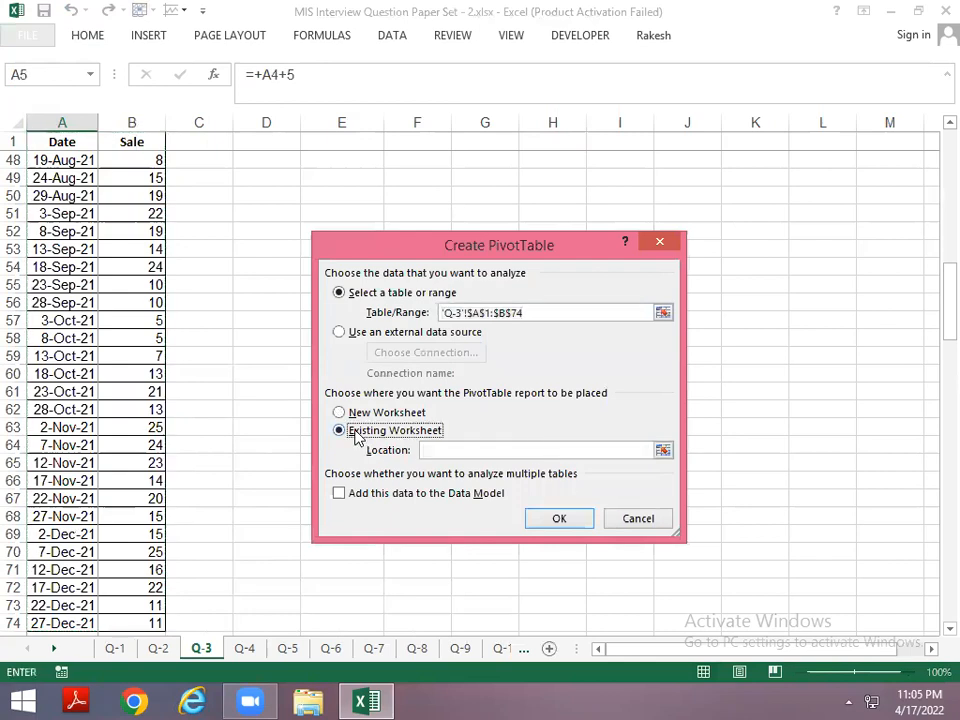
left_click(663, 451)
left_click(281, 191)
key("ctrl+Up")
key("Down")
key("Down")
key("Down")
key("Down")
key("Down")
key("Down")
key("Down")
key("Down")
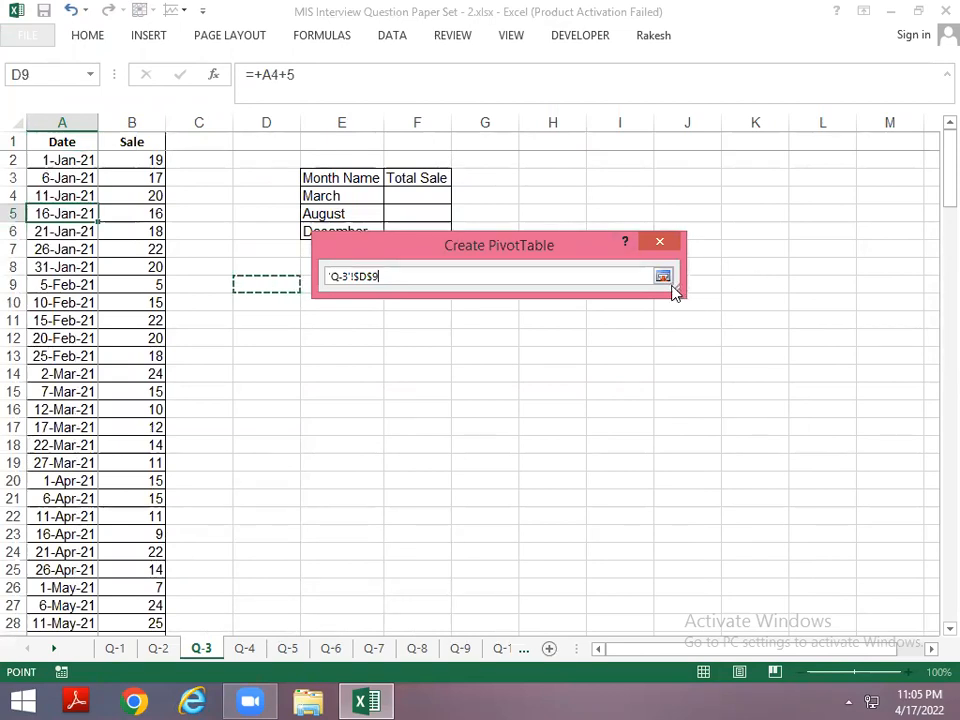
left_click(664, 279)
left_click(559, 518)
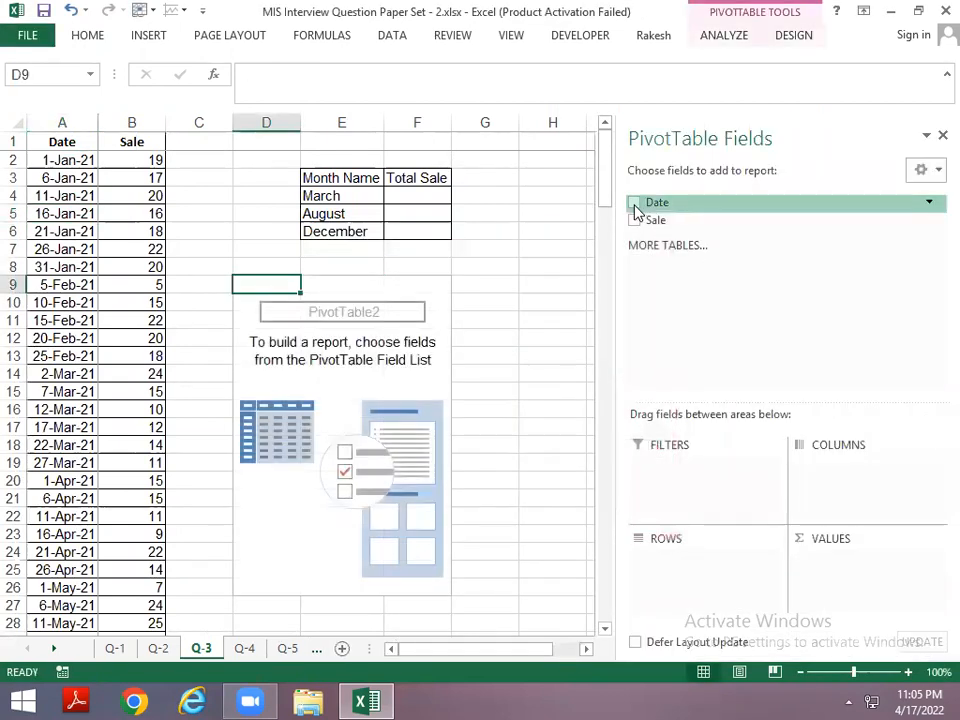
Use Date as the pivot table's row field and Sale as its summed value field
left_click_drag(636, 208, 838, 562)
left_click(255, 330)
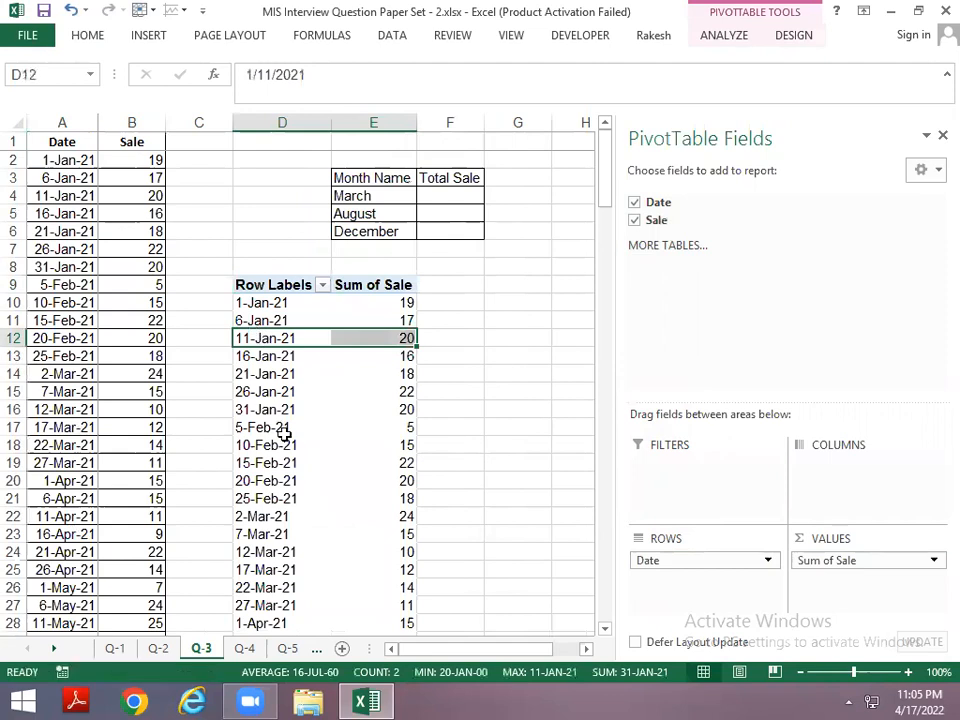
Group the pivot table's dates by month
right_click(258, 376)
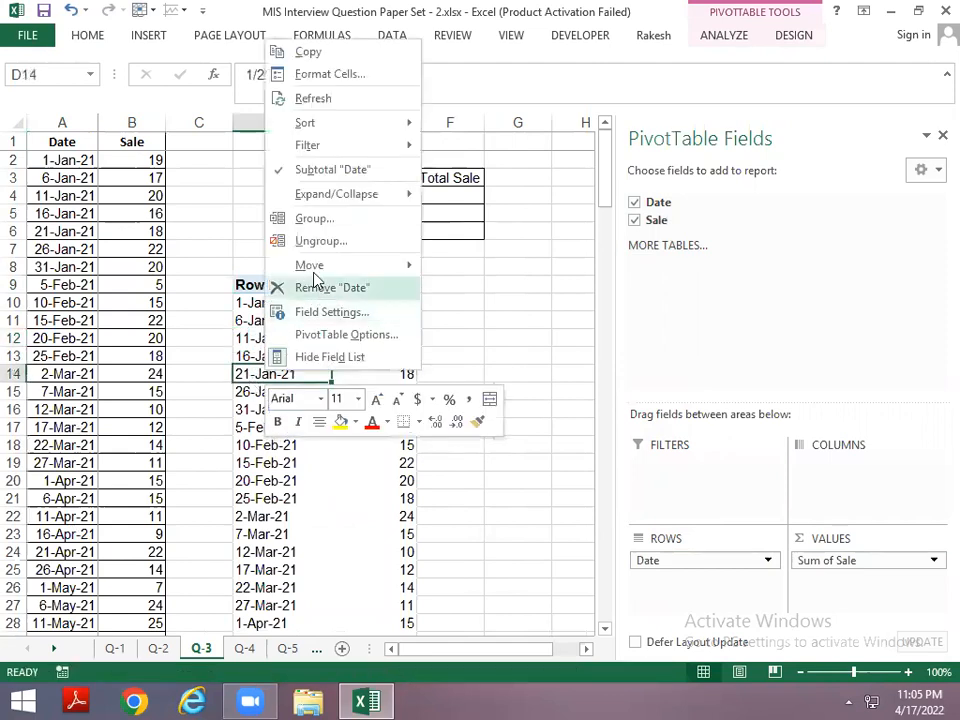
left_click(313, 217)
left_click(306, 320)
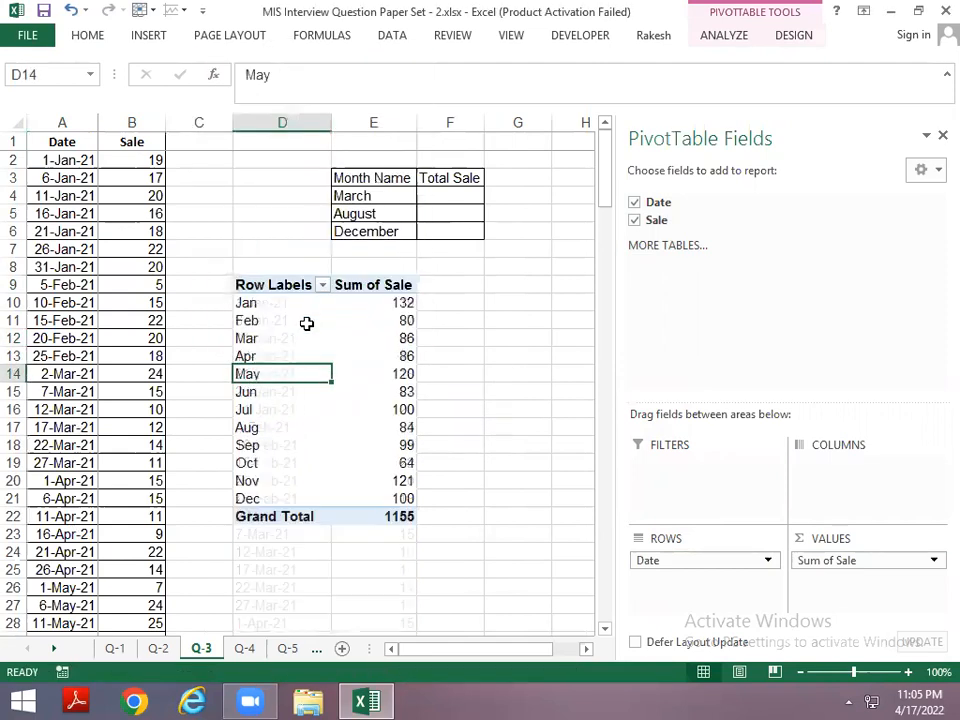
Compare the months listed in the Month Name table with the monthly sums in the pivot table
left_click(360, 200)
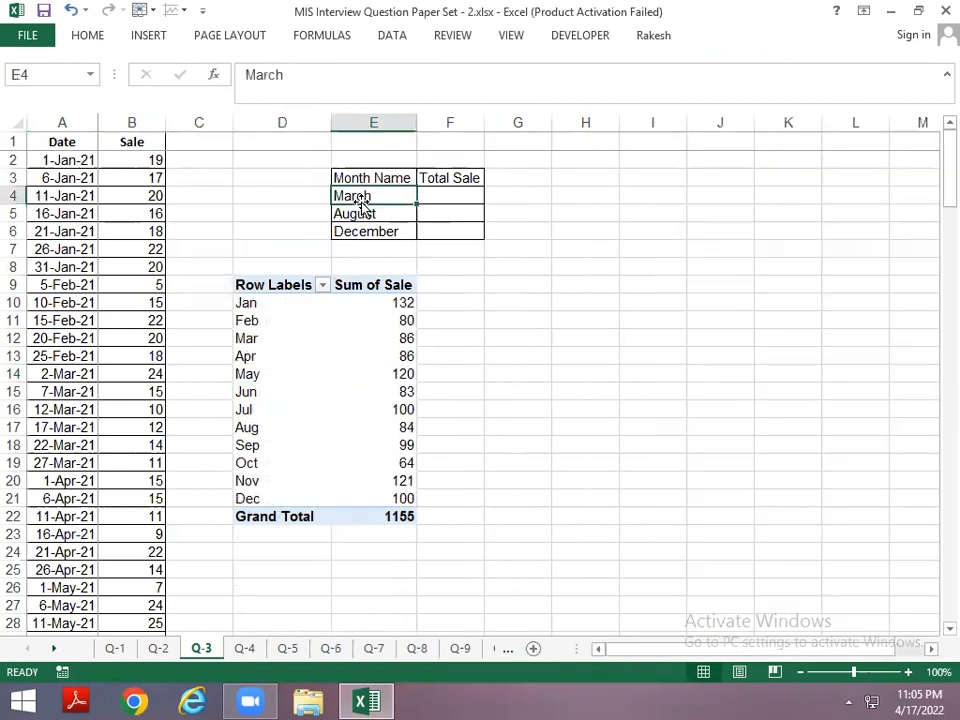
left_click(364, 212)
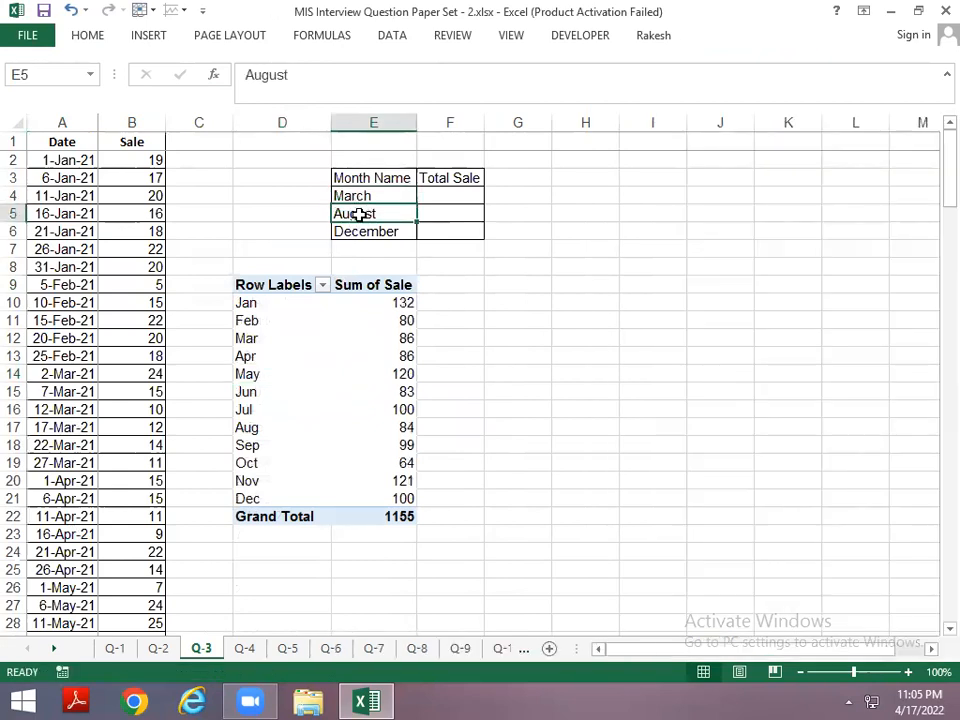
left_click(360, 231)
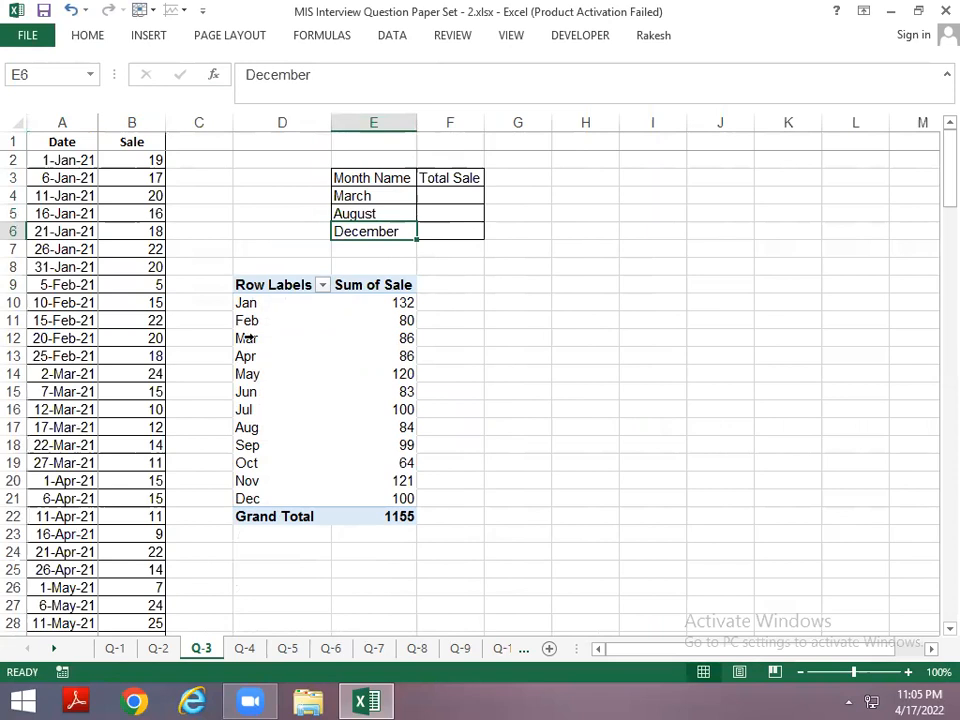
left_click(286, 305)
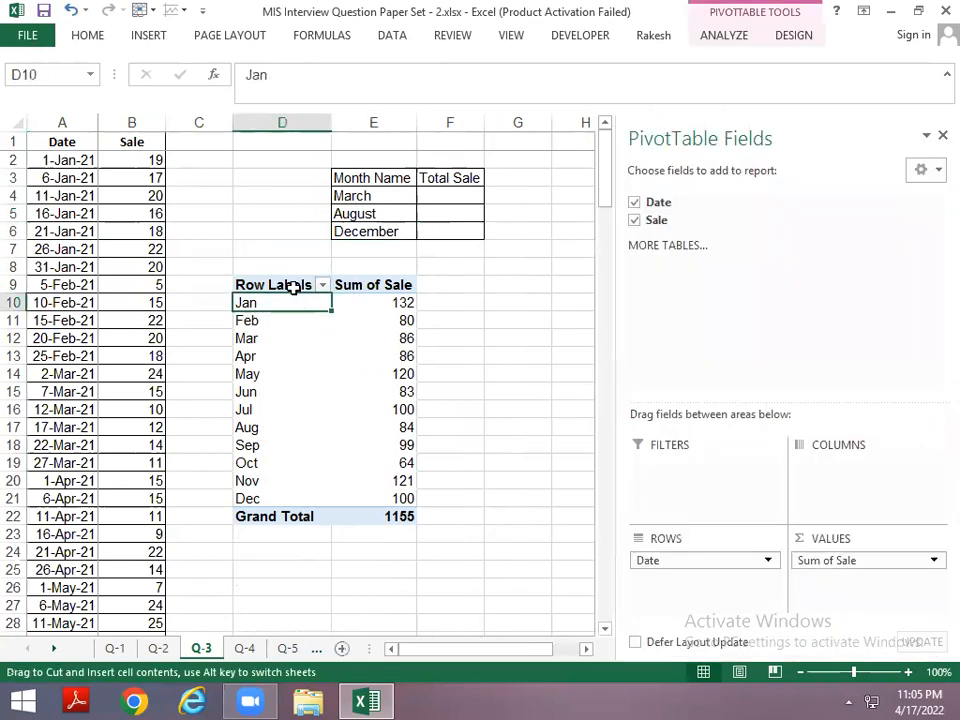
left_click(410, 196)
left_click(442, 196)
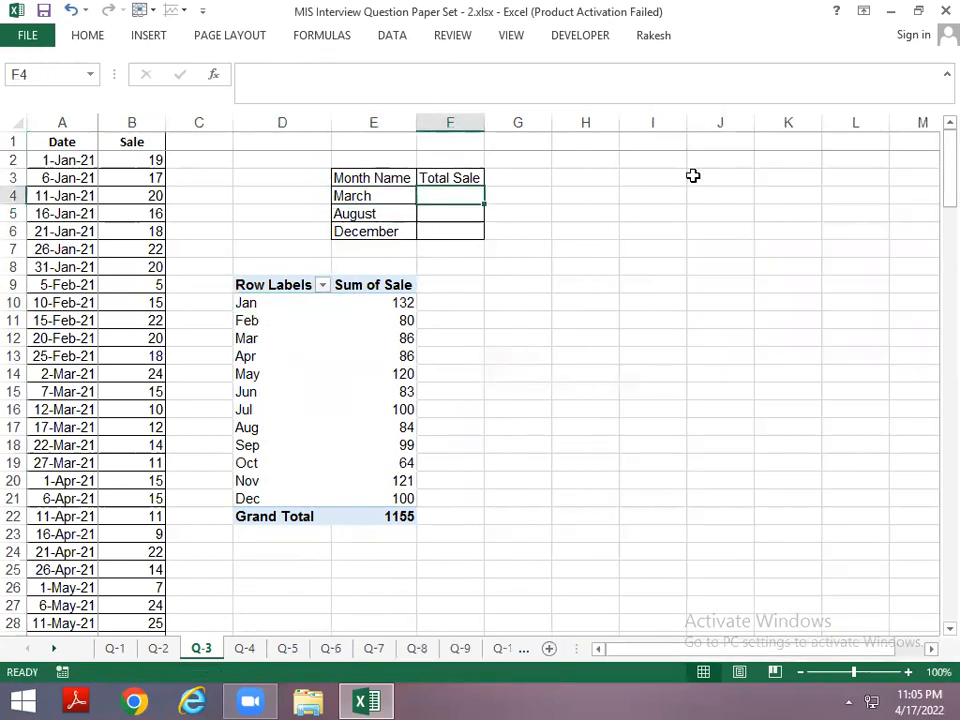
key("Down")
key("Down")
key("Down")
key("Up")
key("Up")
key("Up")
key("Up")
key("Up")
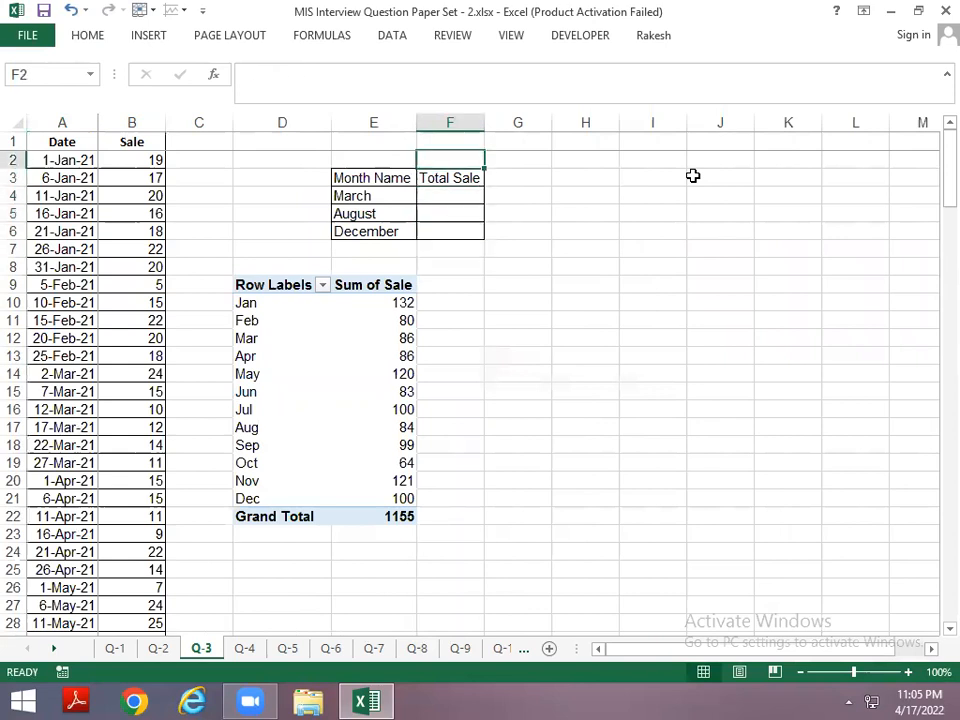
Replace the last month name in E6 with November
key("Down")
key("Down")
key("Left")
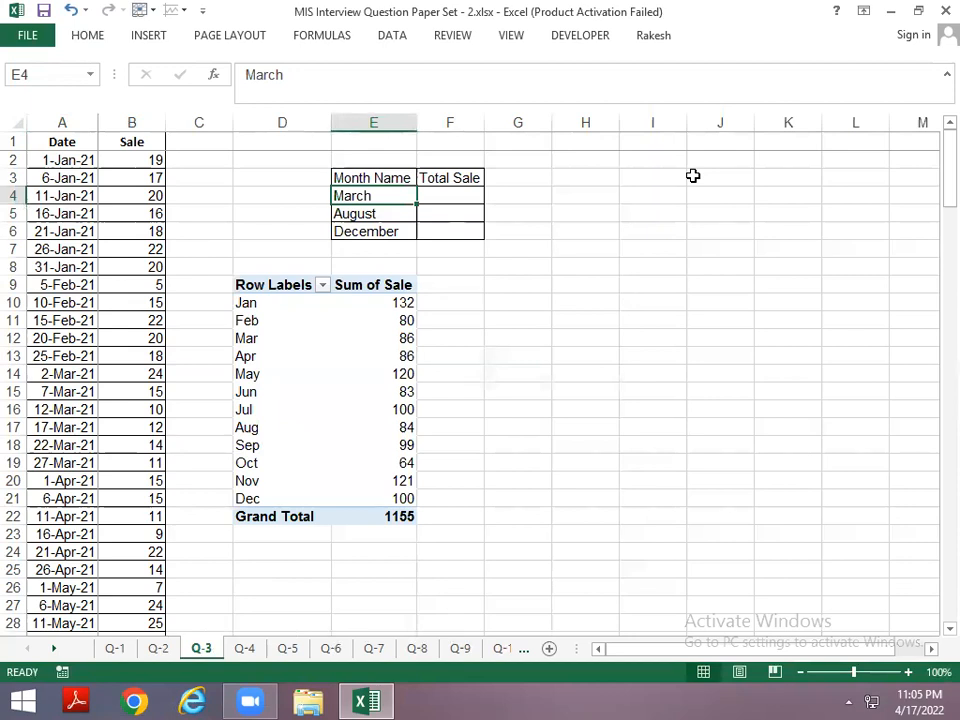
key("Down")
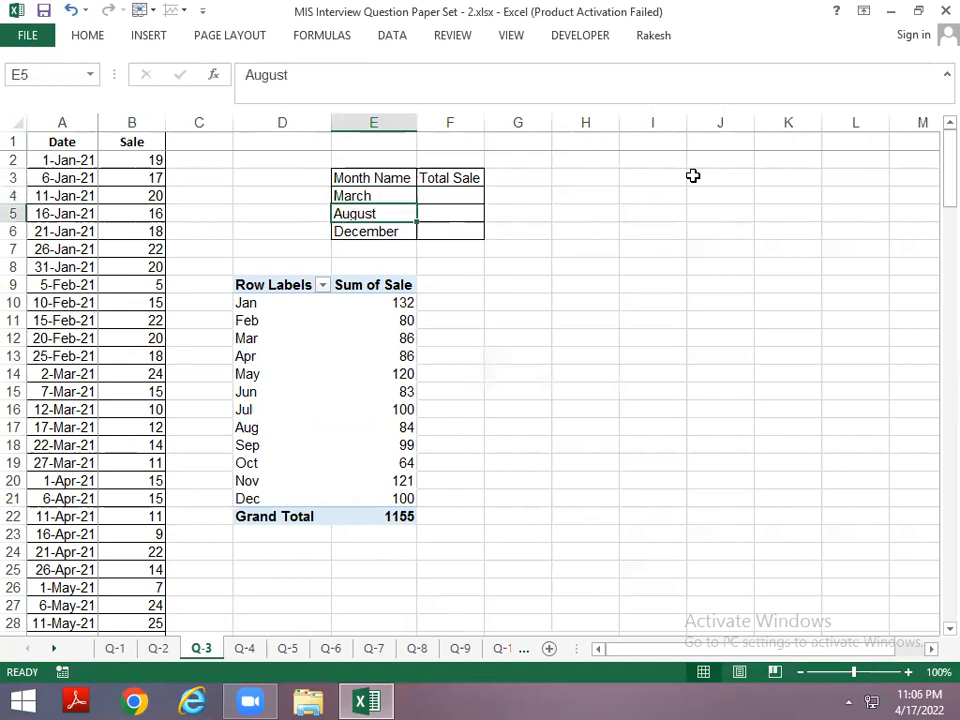
key("Down")
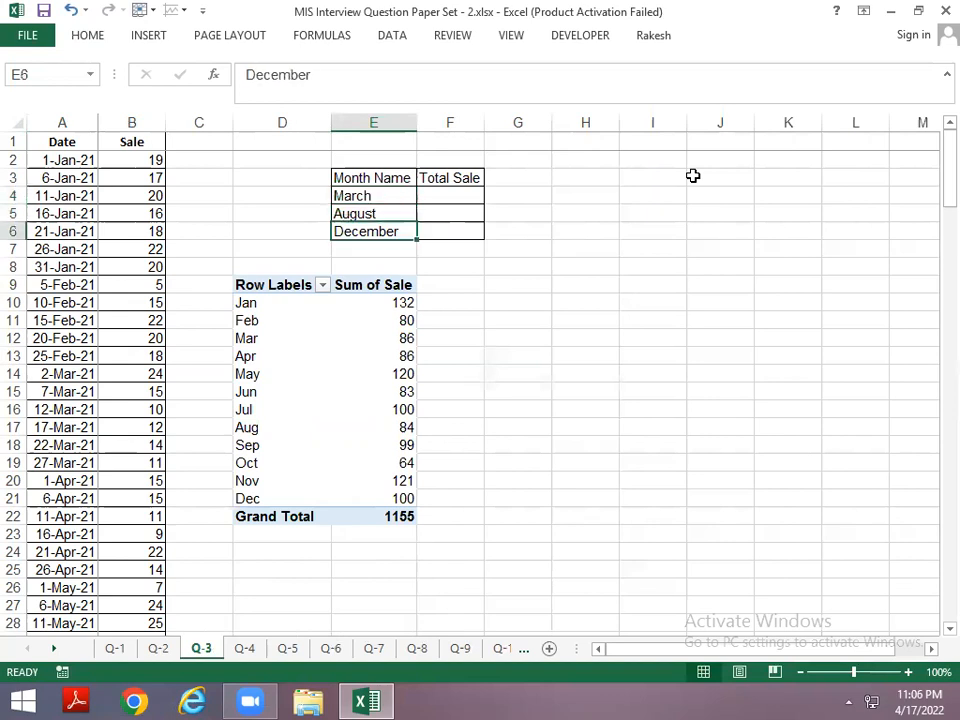
type("Novembe")
key("ctrl+Return")
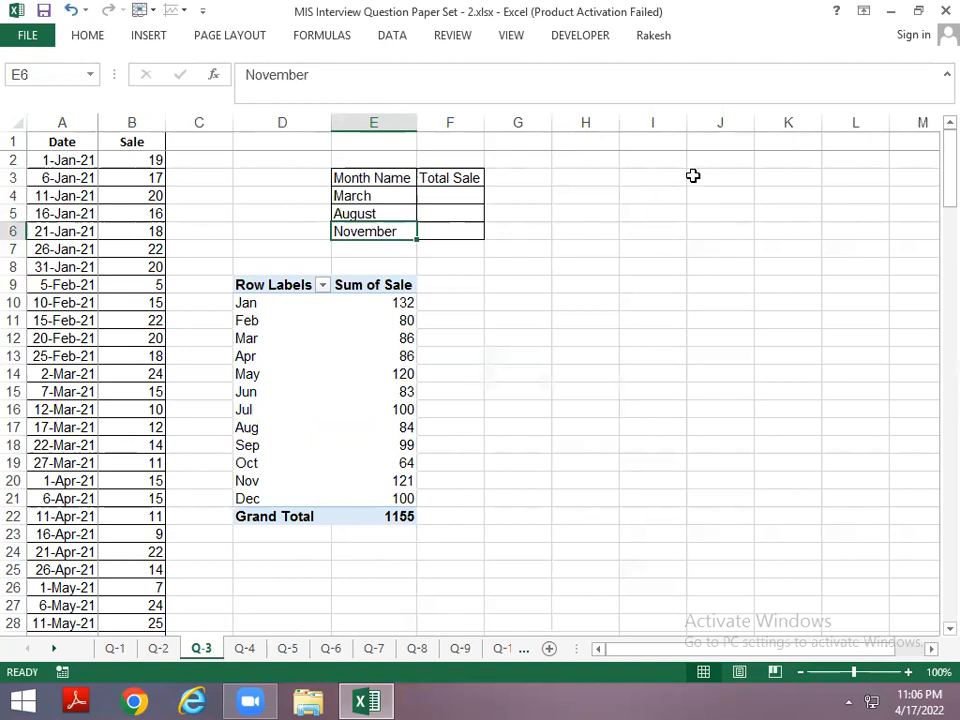
Enter the formula =TEXT(A2,"dddd") in C2 beside the first sale
key("Up")
key("Up")
key("Left")
key("Left")
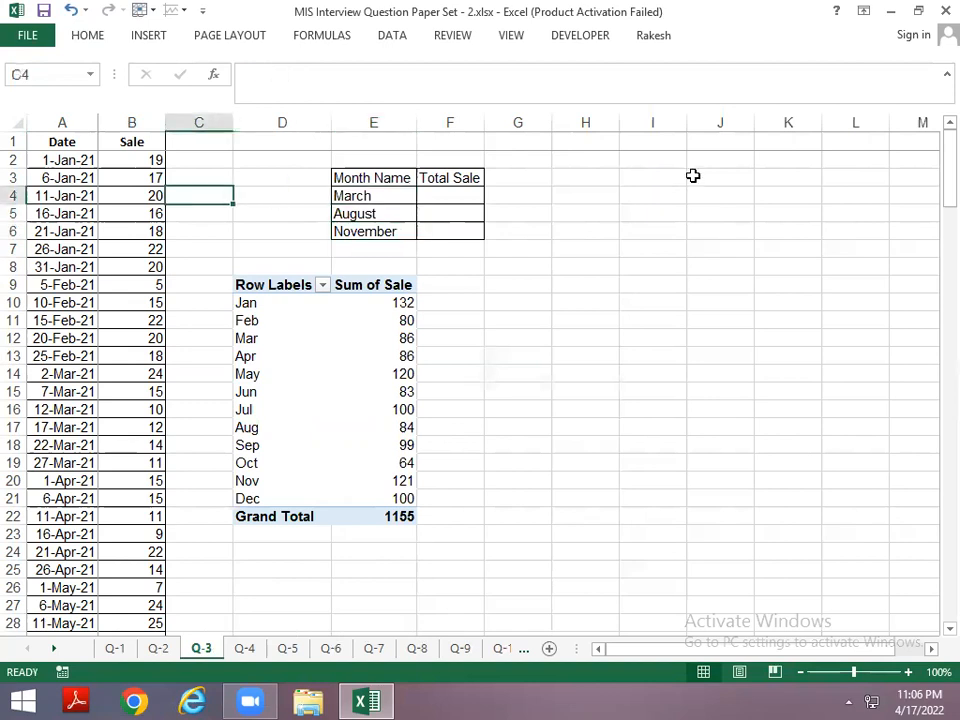
key("Up")
key("Up")
type("=text")
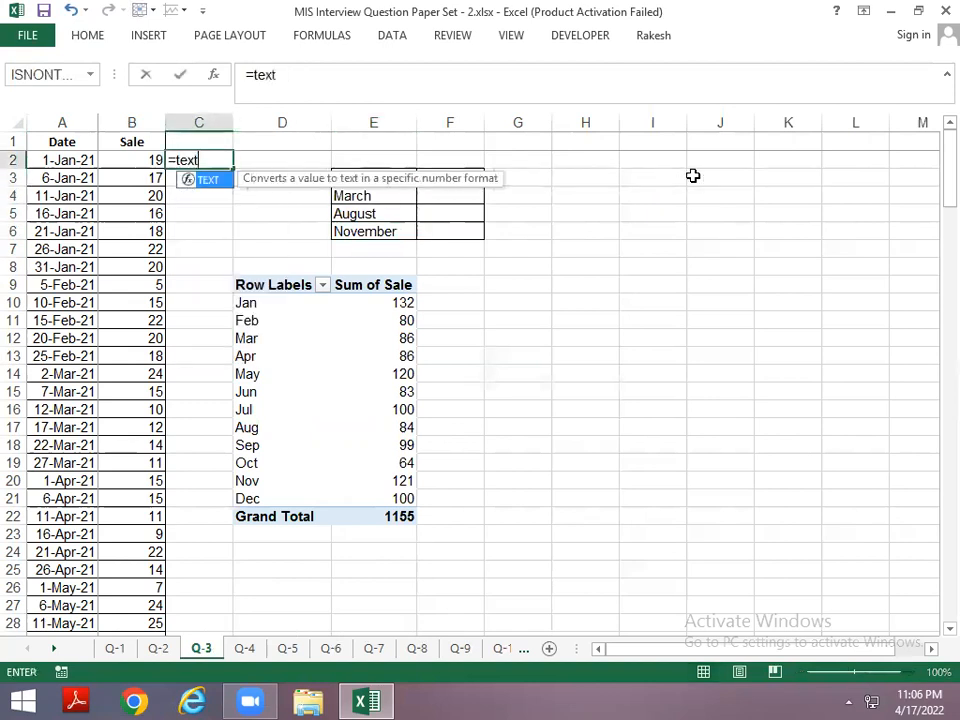
key("Tab")
key("Left")
key("Left")
type(",\"")
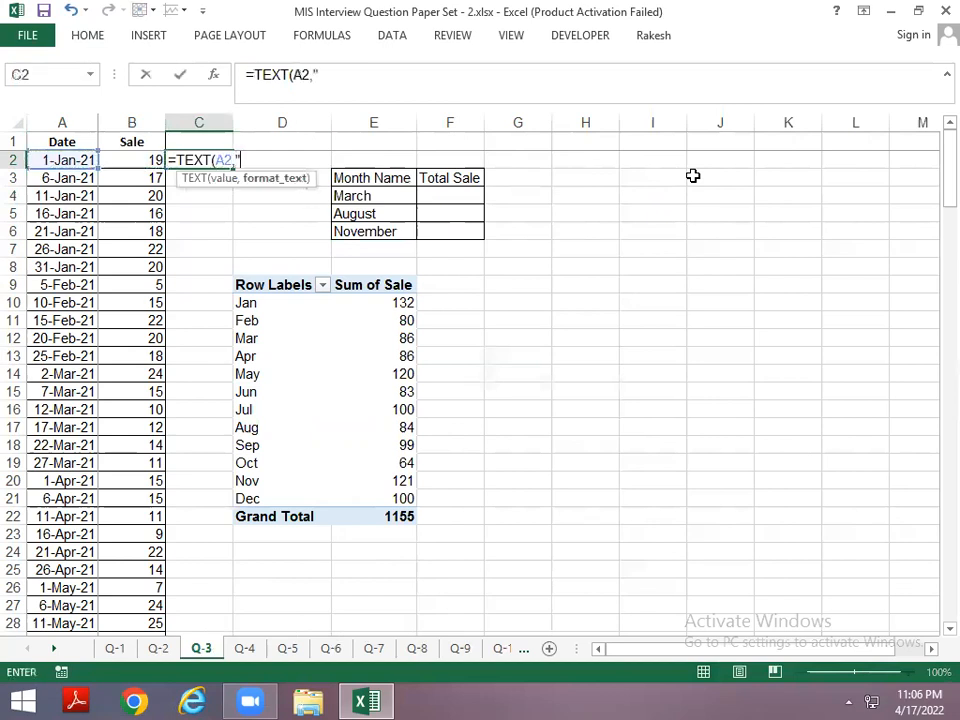
type("dddd\"")
key("Return")
Change the format code in C2's TEXT formula to "mmmm" so it gives the full month name
key("Up")
key("shift+Down")
key("shift+Down")
key("shift+Up")
key("shift+Up")
key("F2")
key("Left")
key("Left")
key("Delete")
key("Delete")
key("Delete")
key("Delete")
type("mmmm")
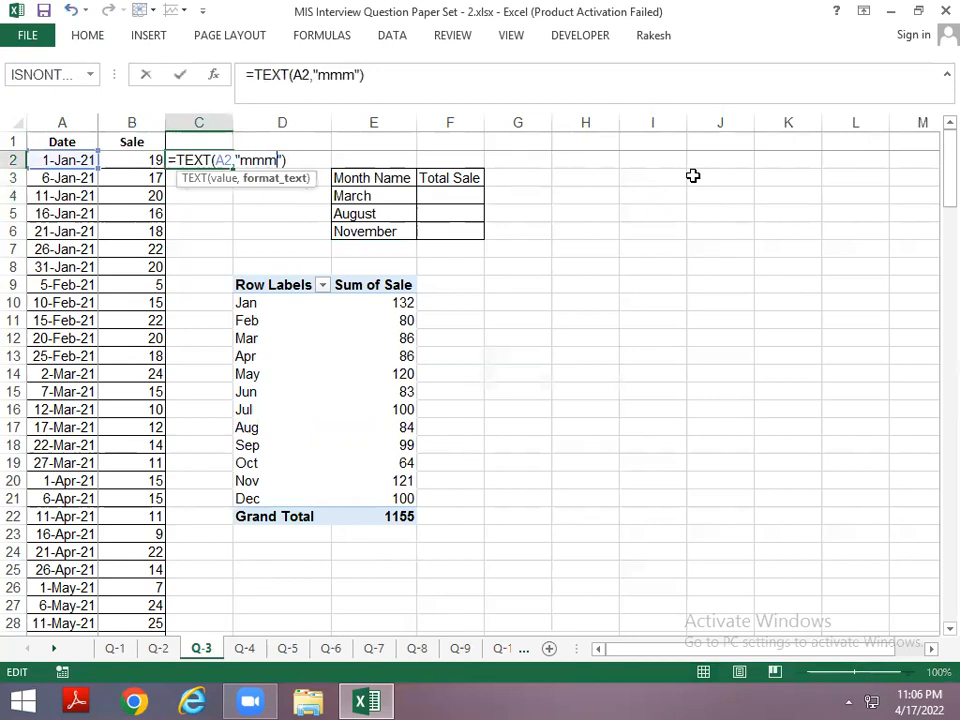
key("Return")
Copy the month-name formula from C2 down to C3 and C4
key("ctrl+d")
key("Down")
key("ctrl+d")
key("Up")
key("Up")
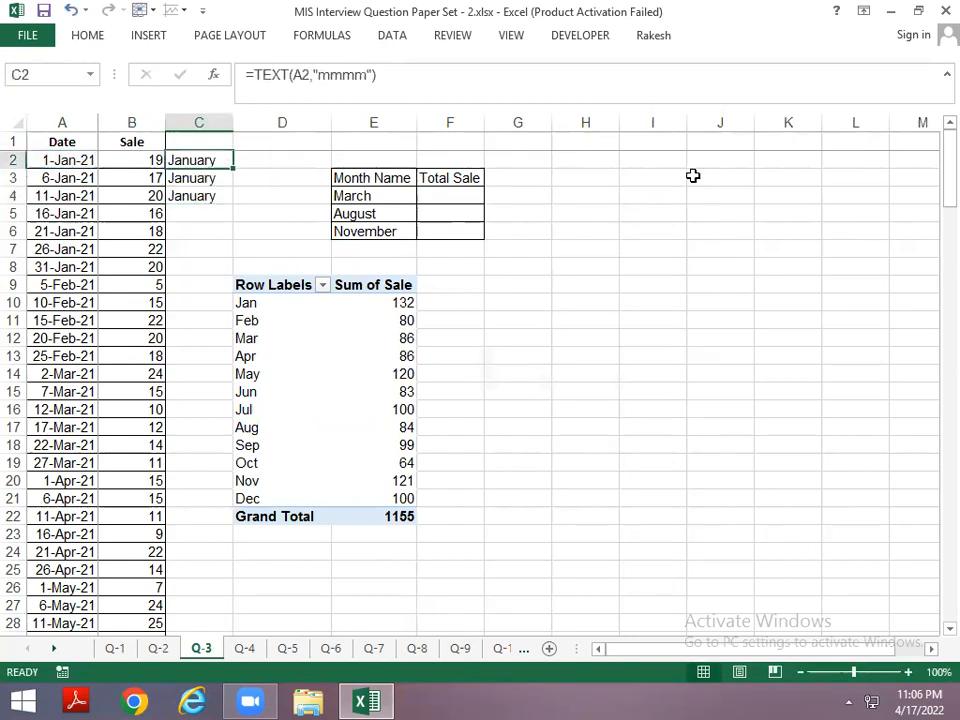
Clear the helper month-name formulas from C2:C4
key("shift+Down")
key("shift+Down")
key("Delete")
key("Up")
key("Down")
key("Down")
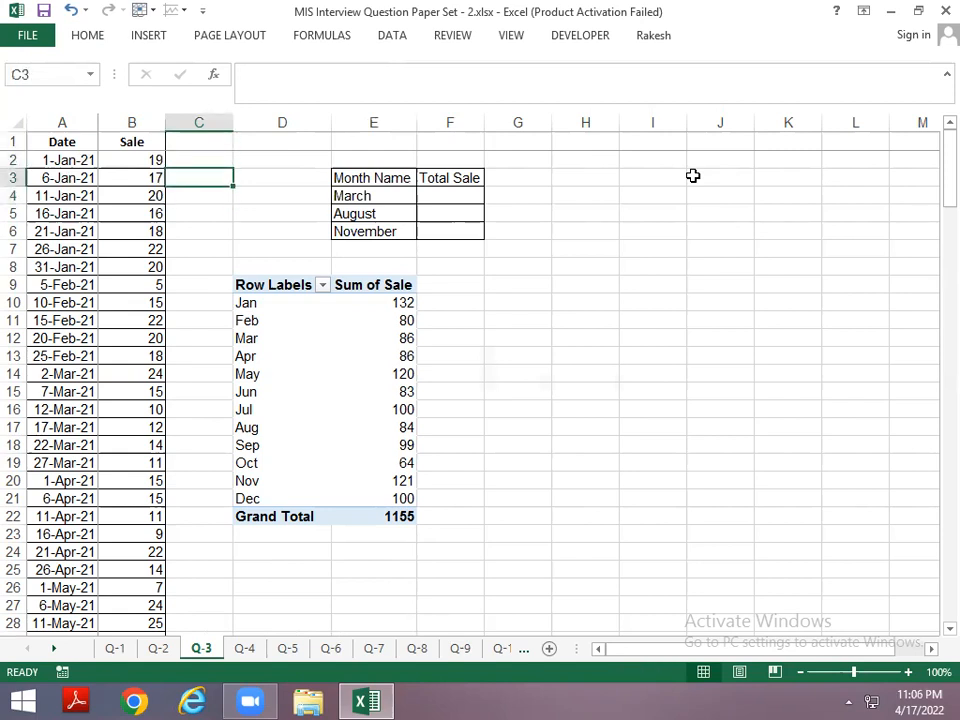
Begin a formula in H4 that joins "1-" with the month name in E4
key("Right")
key("Right")
key("Right")
key("Down")
key("Left")
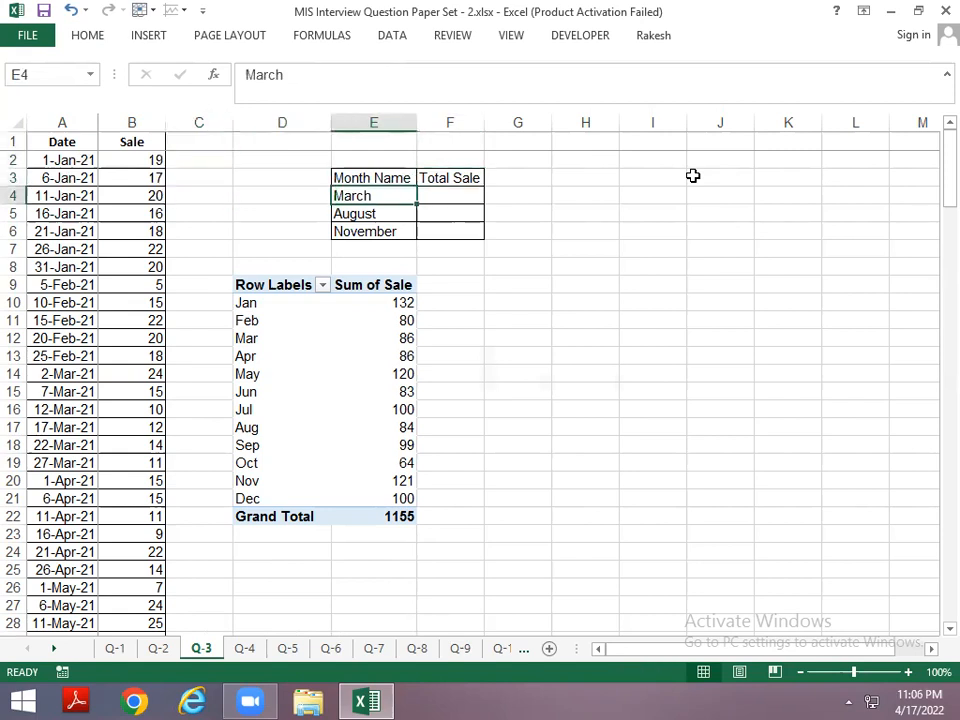
key("Right")
key("Right")
key("Right")
type("=")
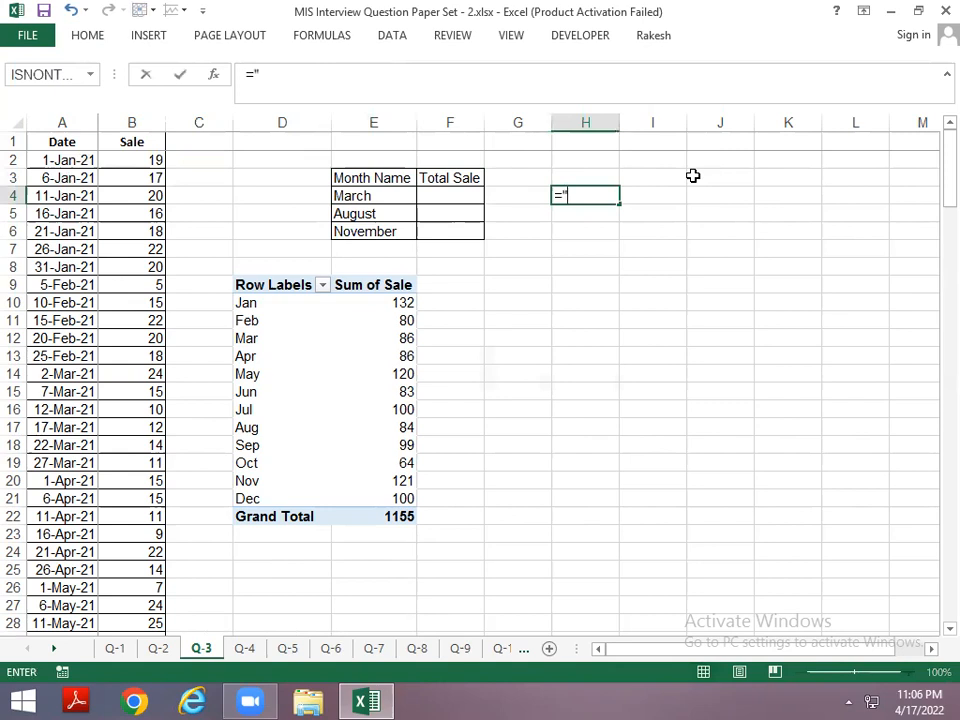
type("\"1-\"&")
key("Left")
key("Left")
key("Left")
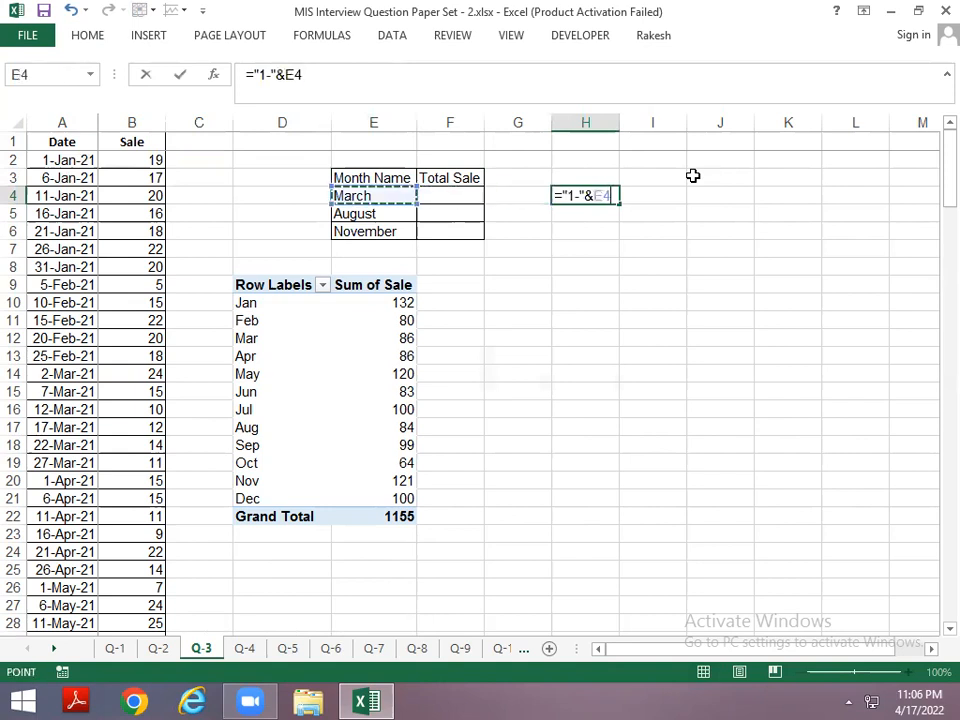
Append the year of the date in A2 to the H4 formula with YEAR(A2)
type("&\"yea")
key("Return")
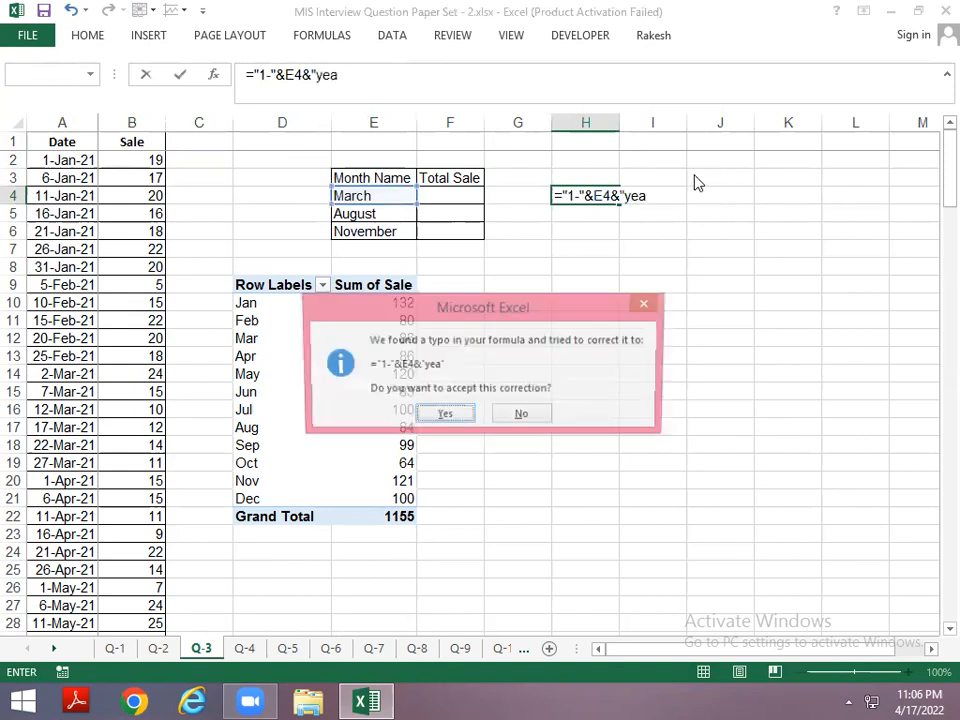
key("Tab")
key("Return")
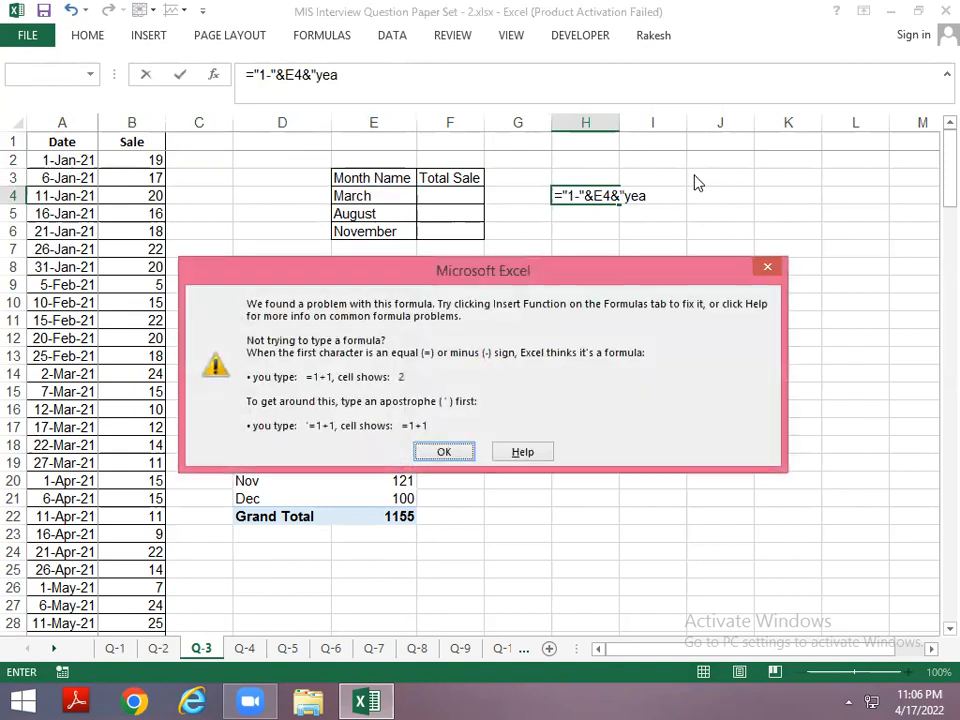
key("Return")
key("Left")
key("Delete")
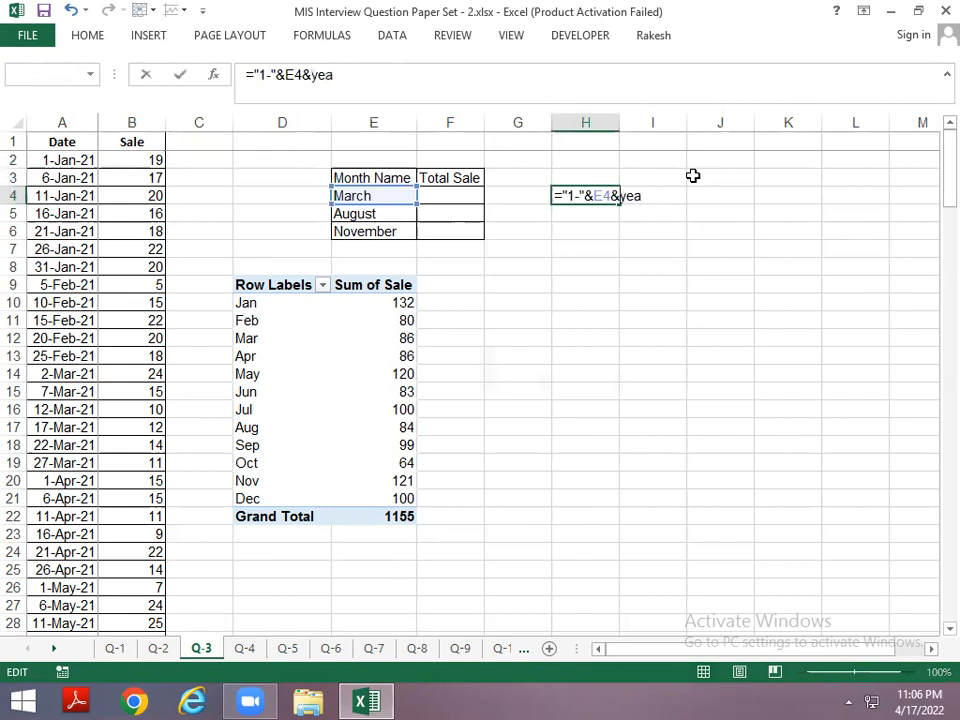
type("r")
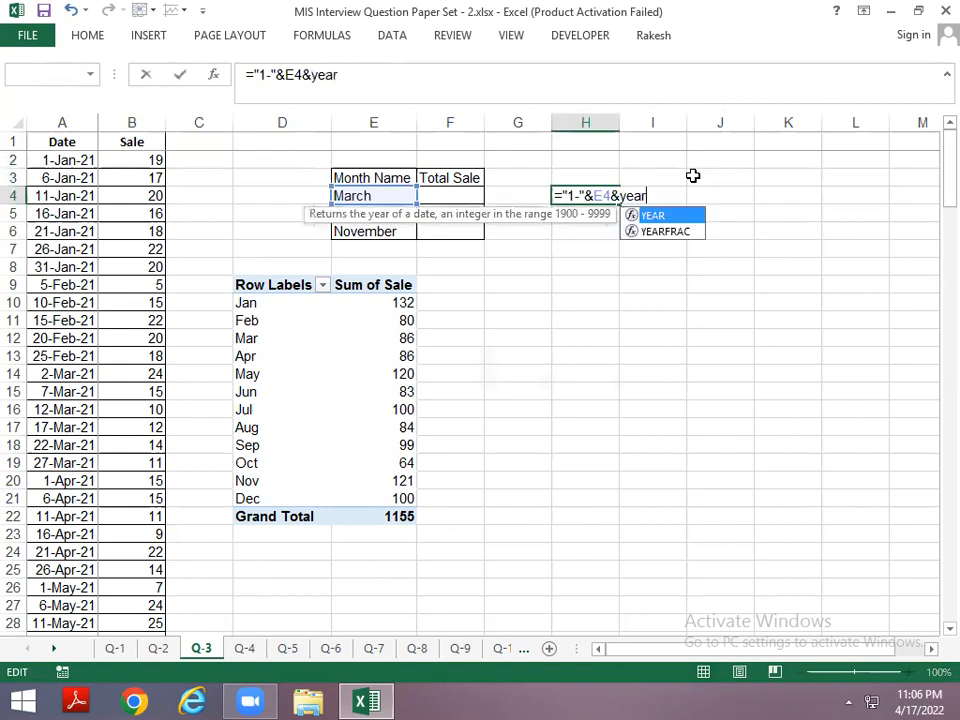
type("(")
left_click(72, 160)
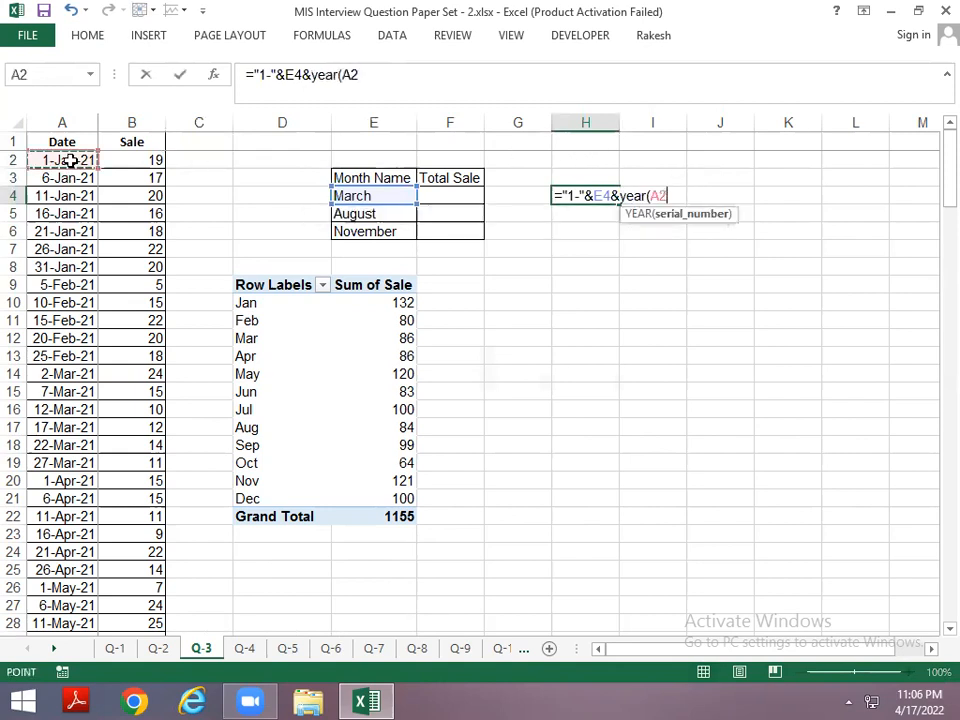
type(")")
key("Left")
key("Left")
key("Right")
key("Right")
Insert a "-" separator before the year so H4 reads ="1-"&E4&"-"&YEAR(A2)
key("F2")
key("Left")
key("Left")
key("Left")
key("Left")
key("Left")
key("Left")
key("Left")
key("Left")
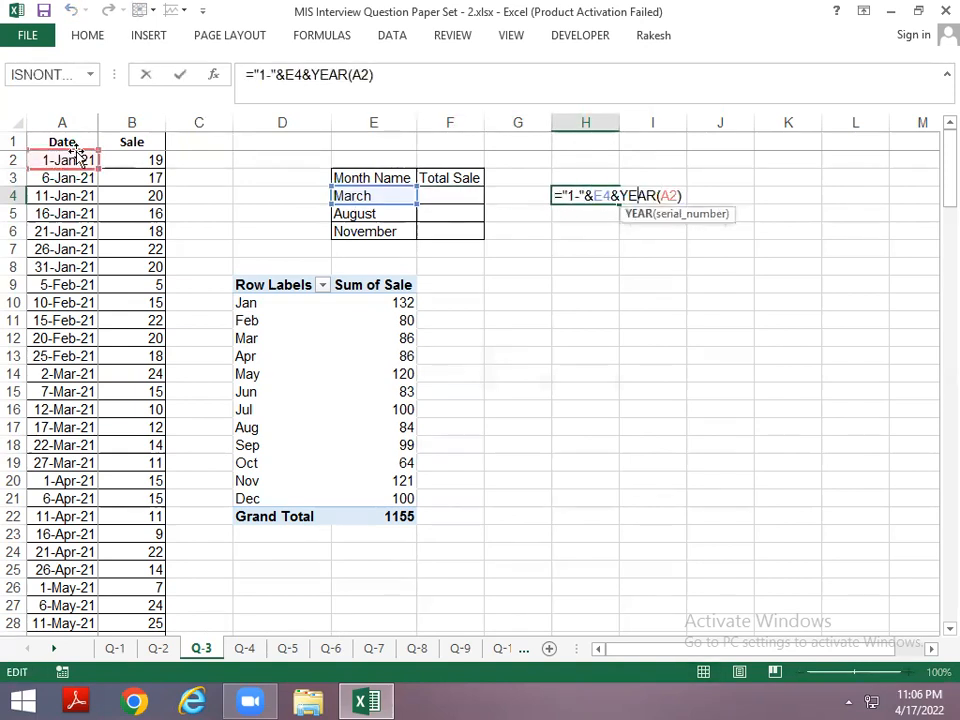
type("\"-\"&")
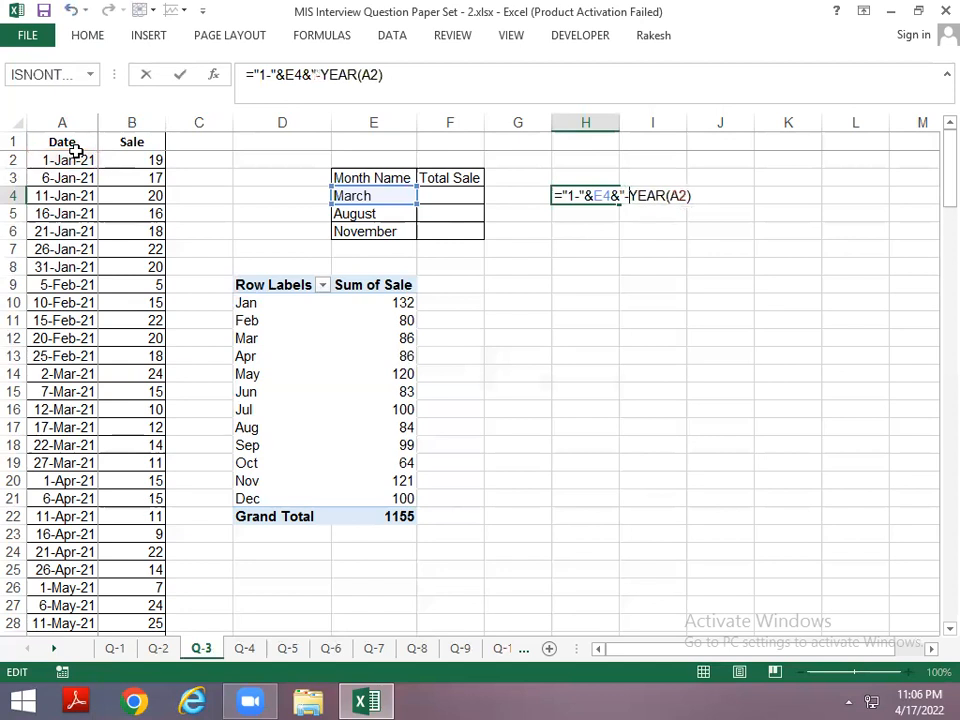
key("Return")
Autofit the column width to the date text in H4
key("Up")
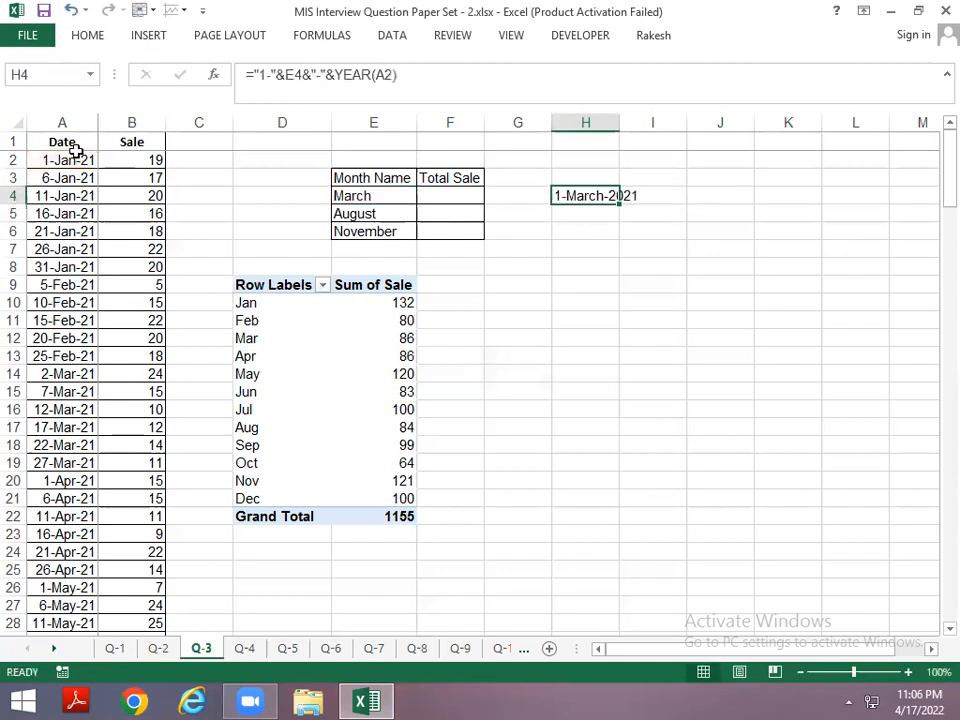
key("alt+h")
key("o")
key("i")
Enter =EOMONTH(H4,0) in I4 to get the month's last day, and format the result as a date
key("Right")
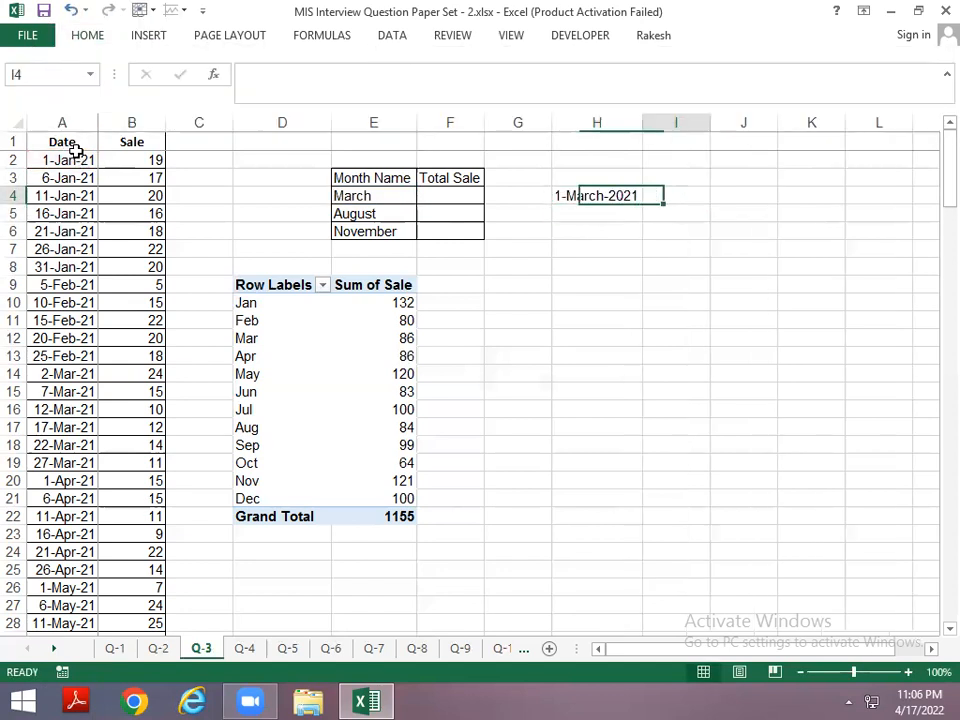
type("=e")
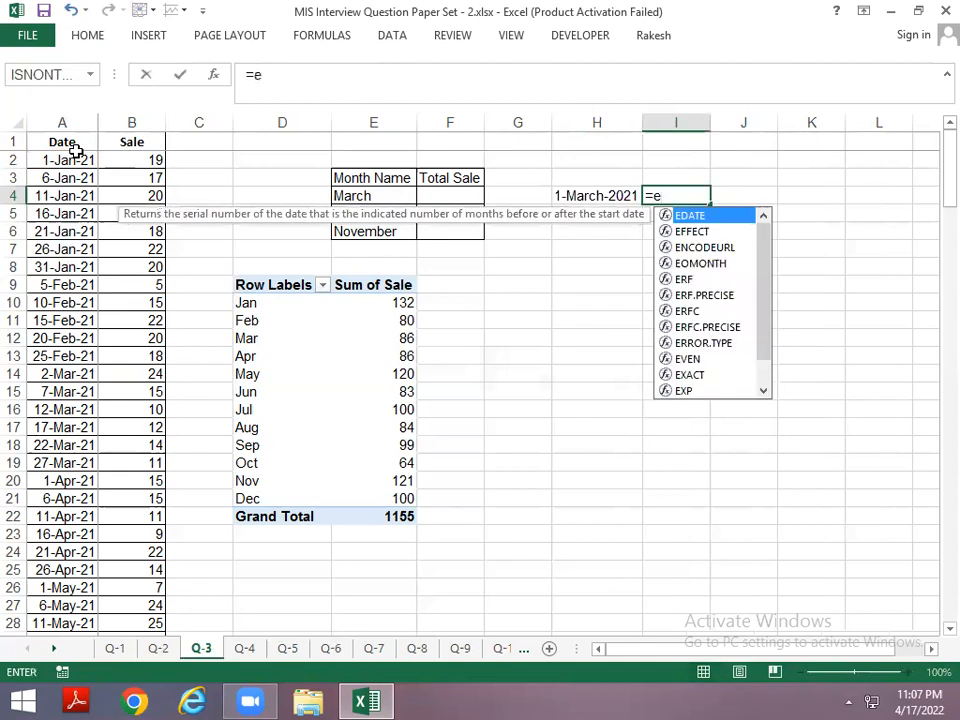
type("o")
key("Tab")
key("Left")
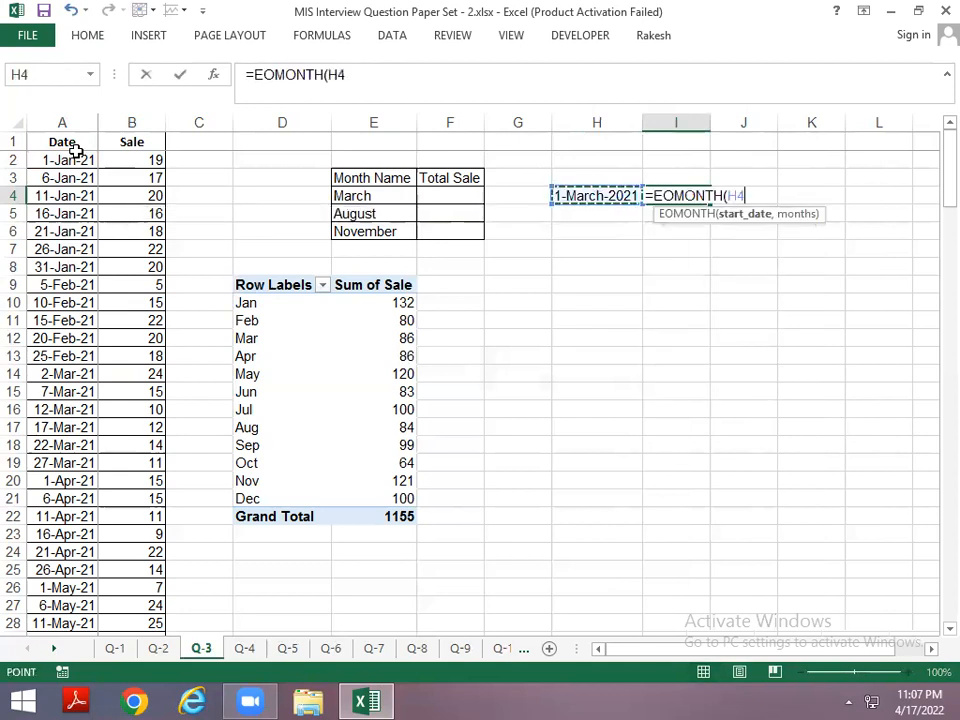
type(",0")
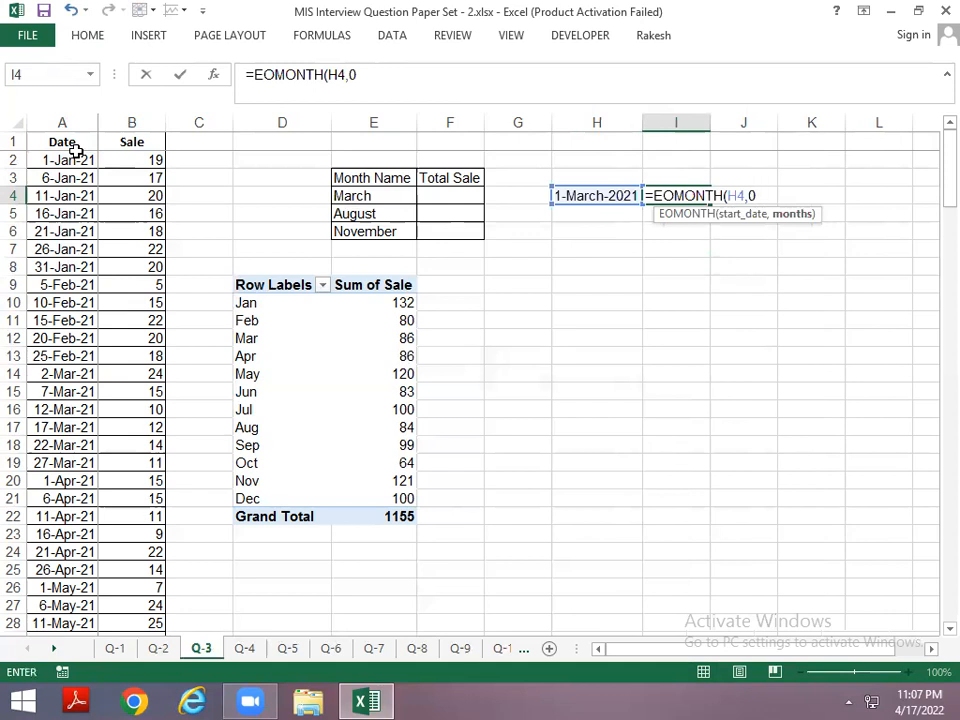
key("ctrl+Return")
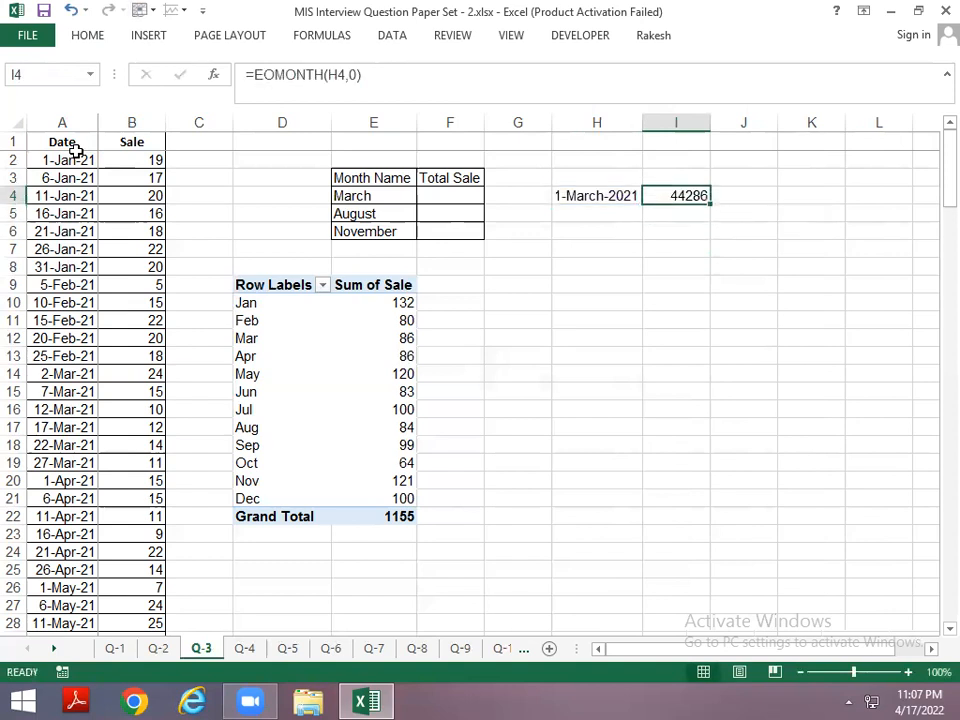
key("ctrl+shift+3")
key("Left")
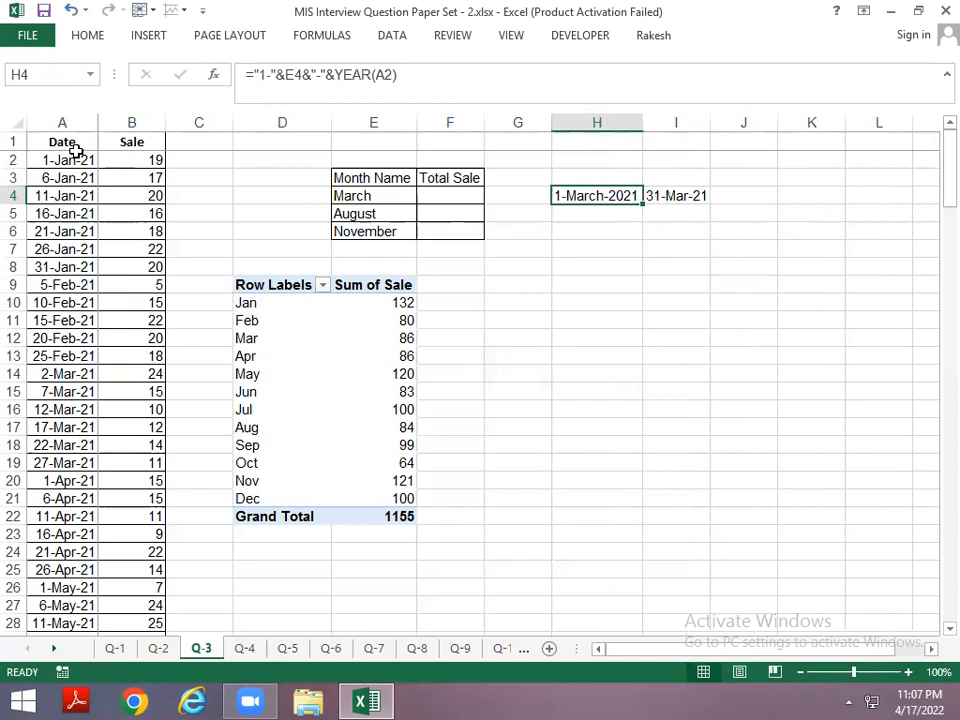
Start a SUMIFS formula in F4, the March total cell, with the Sale column B:B as the sum range
key("Right")
key("Left")
key("Left")
key("Left")
type("=sumi")
key("Down")
key("Tab")
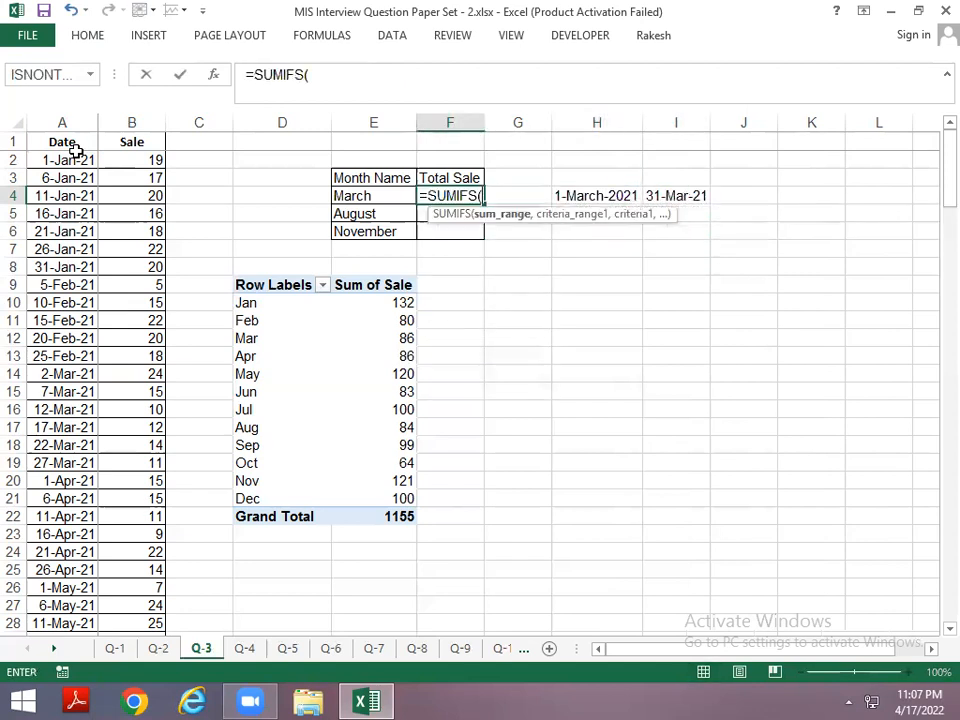
key("Left")
key("Left")
key("Left")
key("Left")
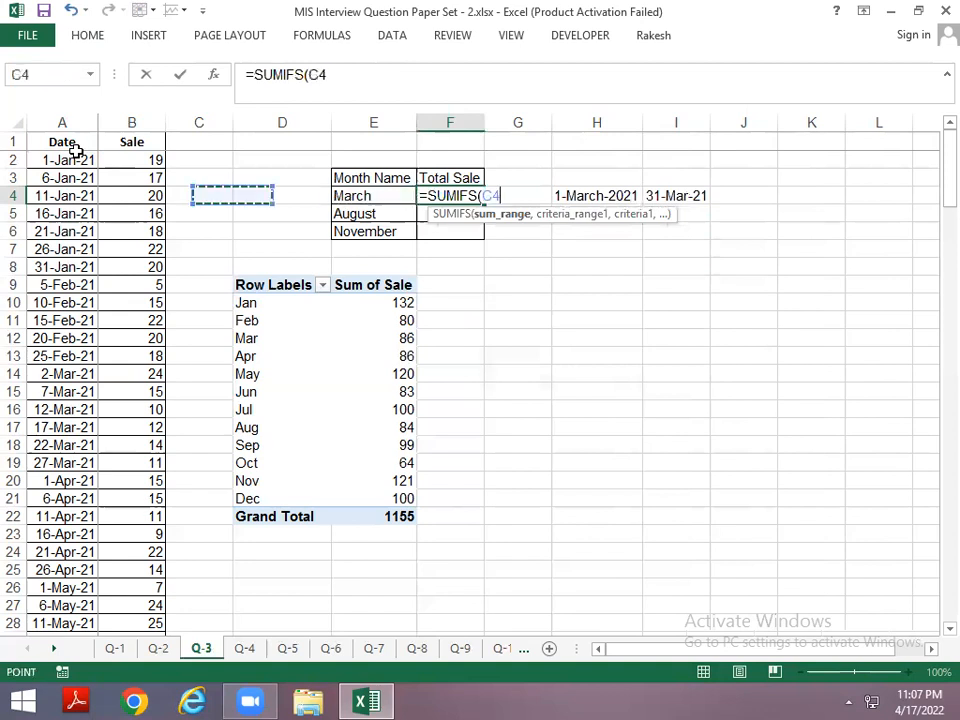
key("ctrl+space")
type(",")
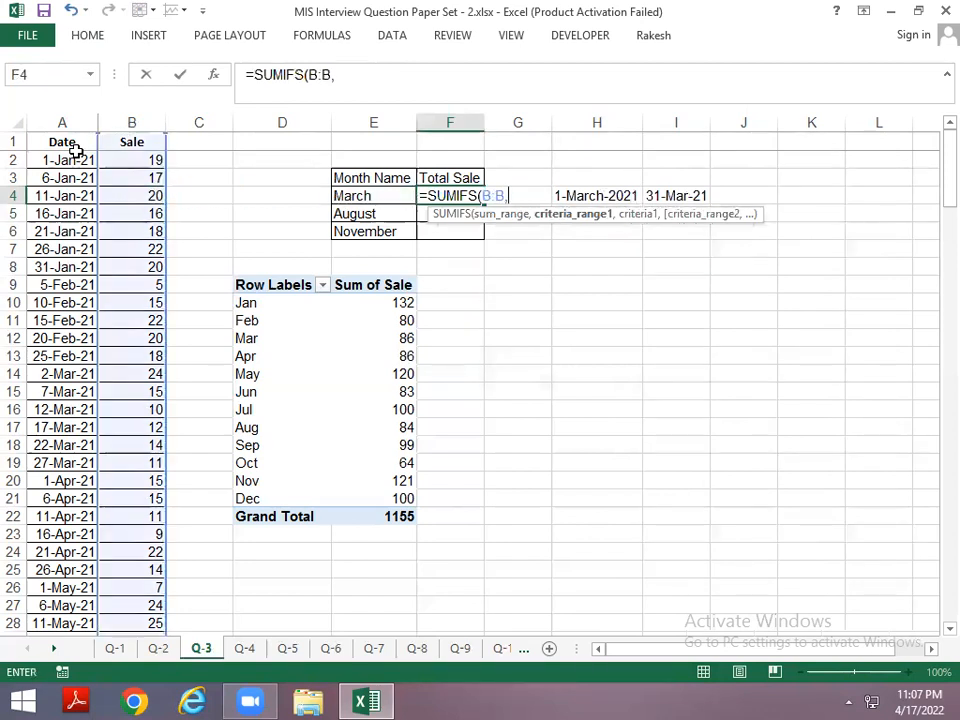
Add the first SUMIFS criterion in F4: date range A:A with ">="&H4
key("Left")
key("Left")
key("Left")
key("Left")
key("Left")
key("ctrl+space")
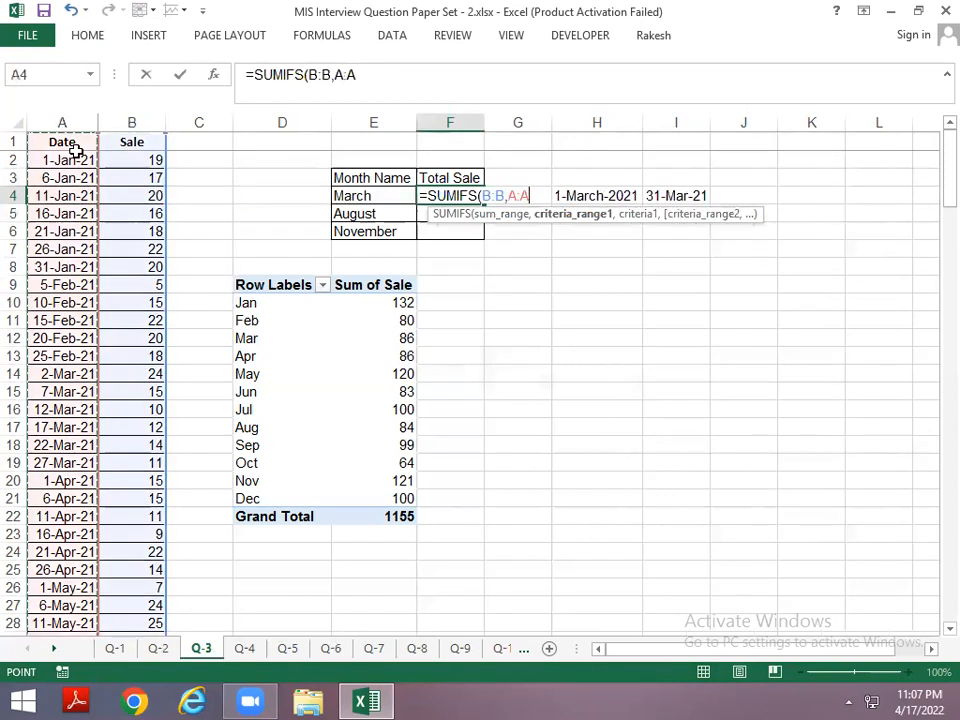
type(",\">")
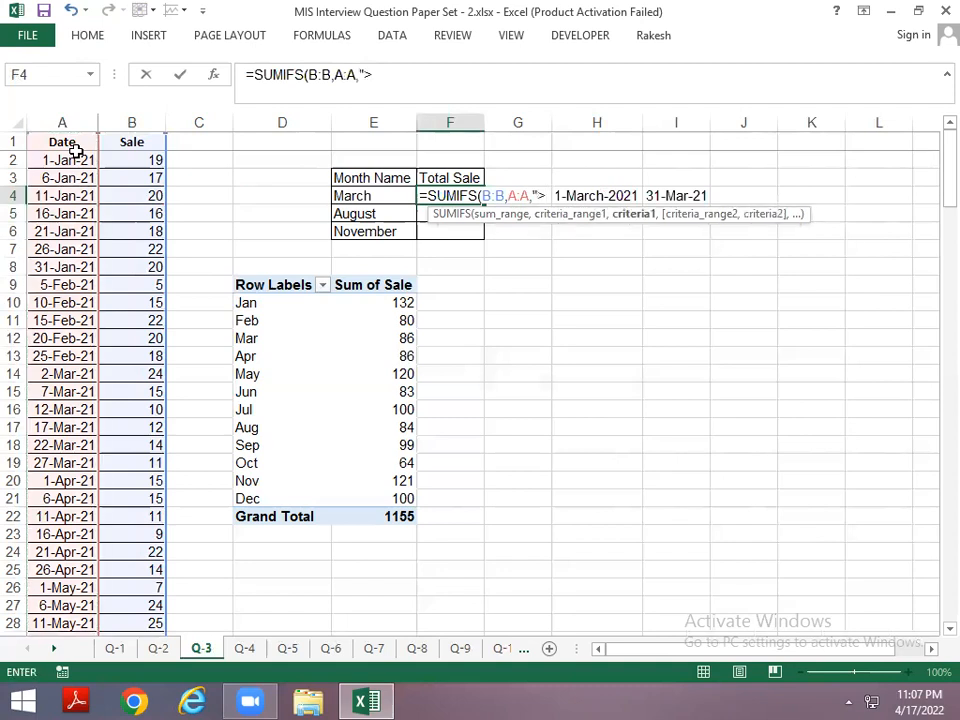
type("=\"&")
key("Right")
key("Right")
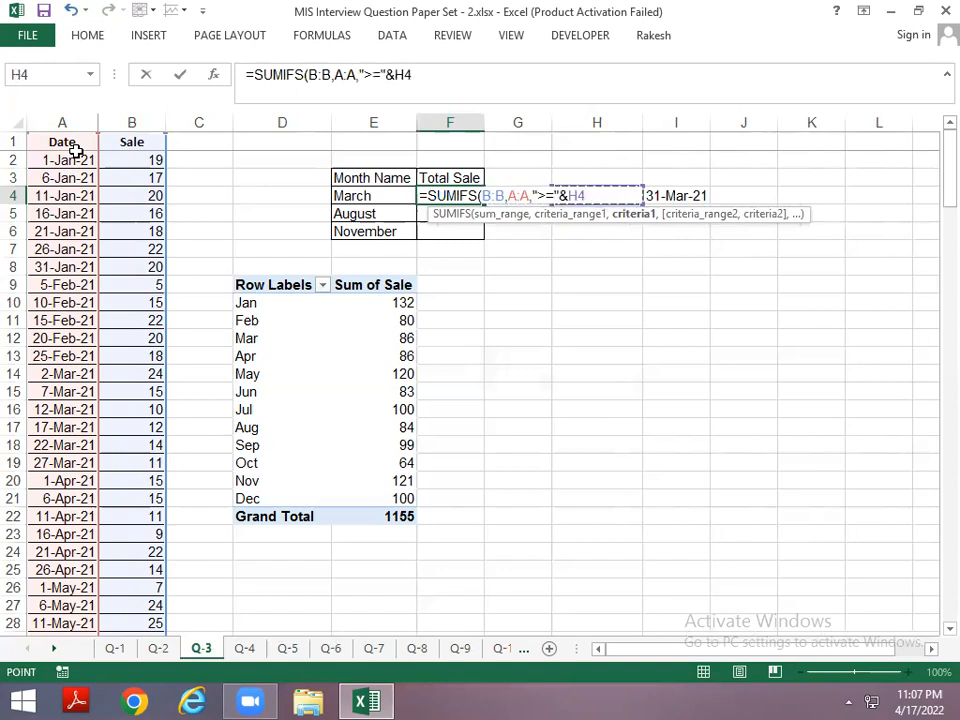
type(",")
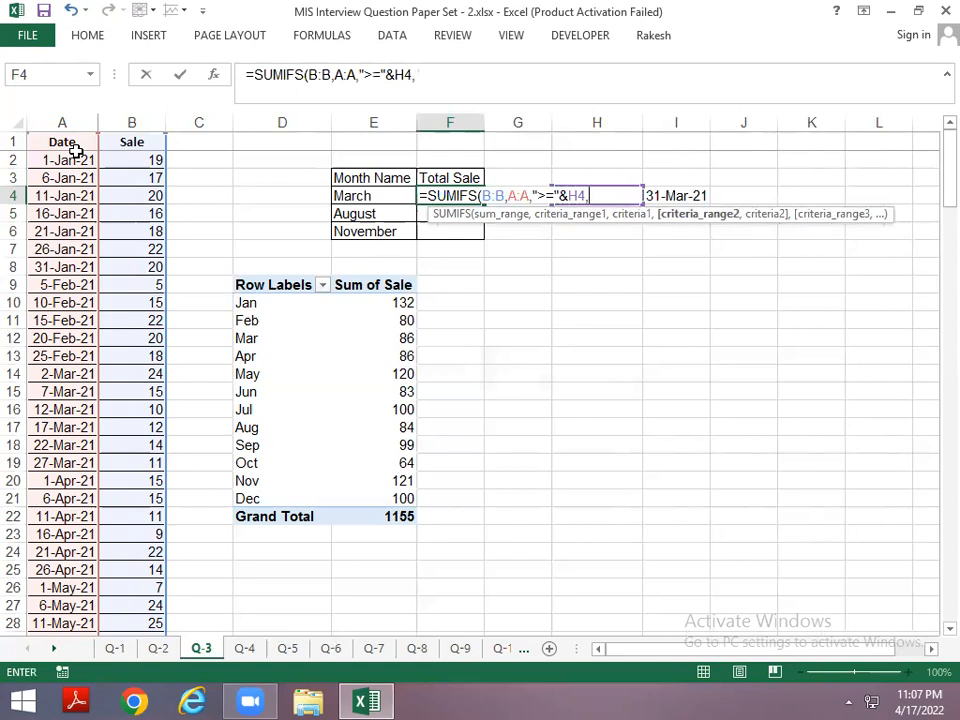
Complete the SUMIFS in F4 with the second criterion: range A:A and "<="&I4
left_click(47, 118)
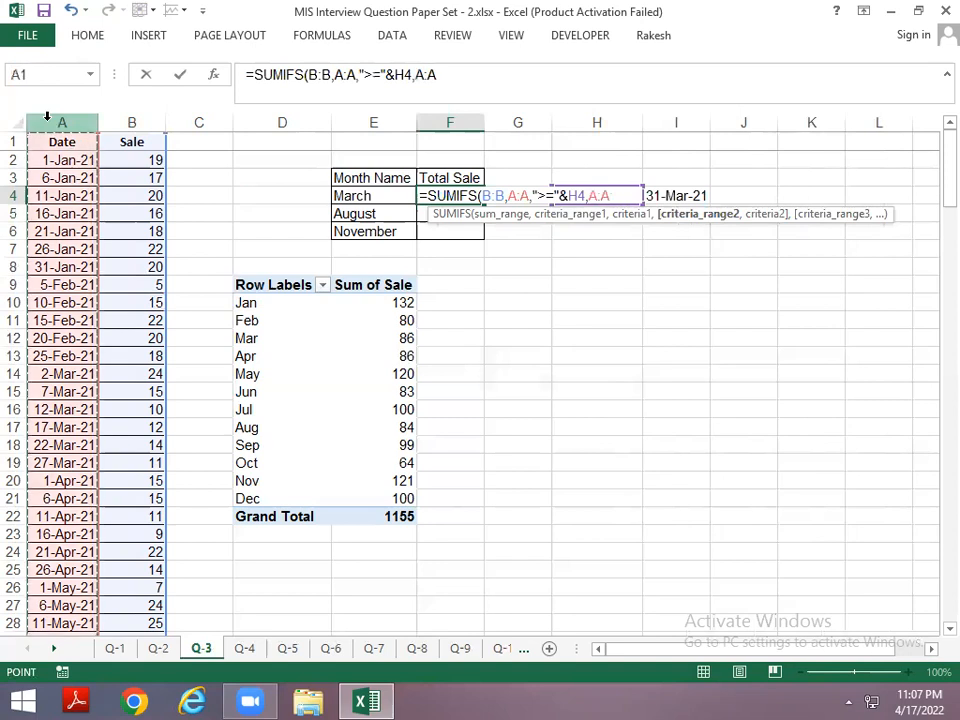
type(",")
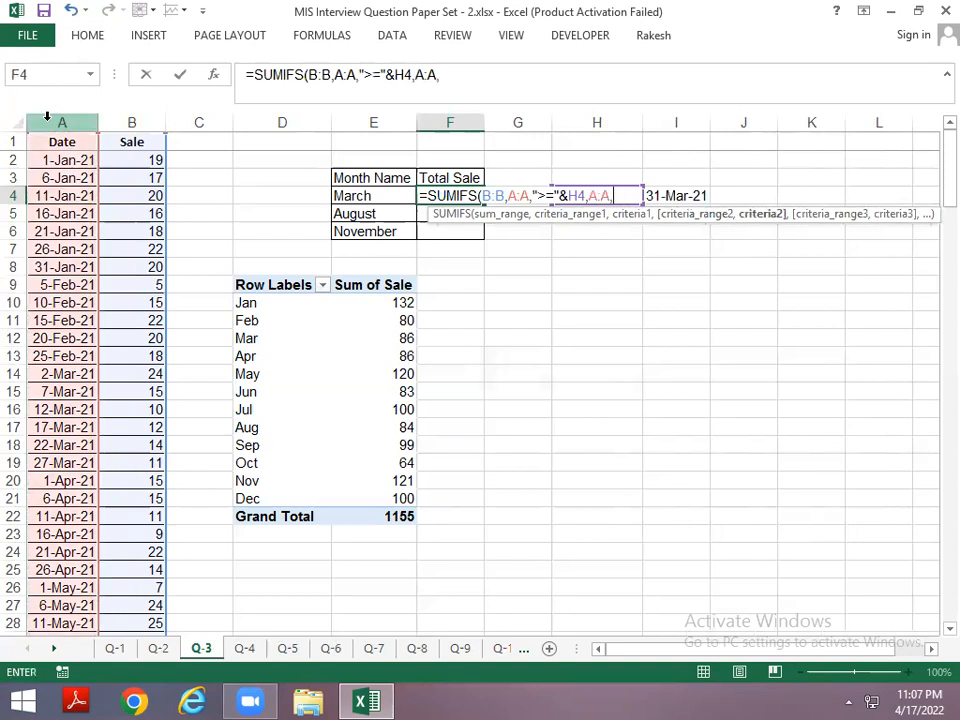
type("\"<=\"&")
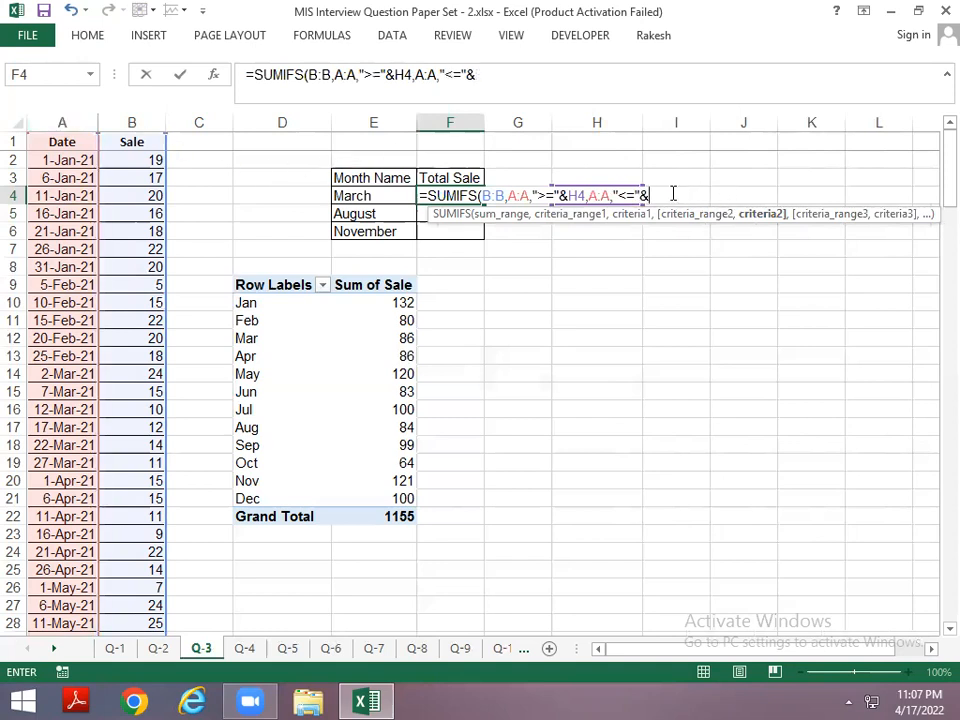
type("I4")
key("Return")
Copy the formula text in H4 without its equals sign, leaving the cell unchanged
key("Up")
key("Right")
key("Right")
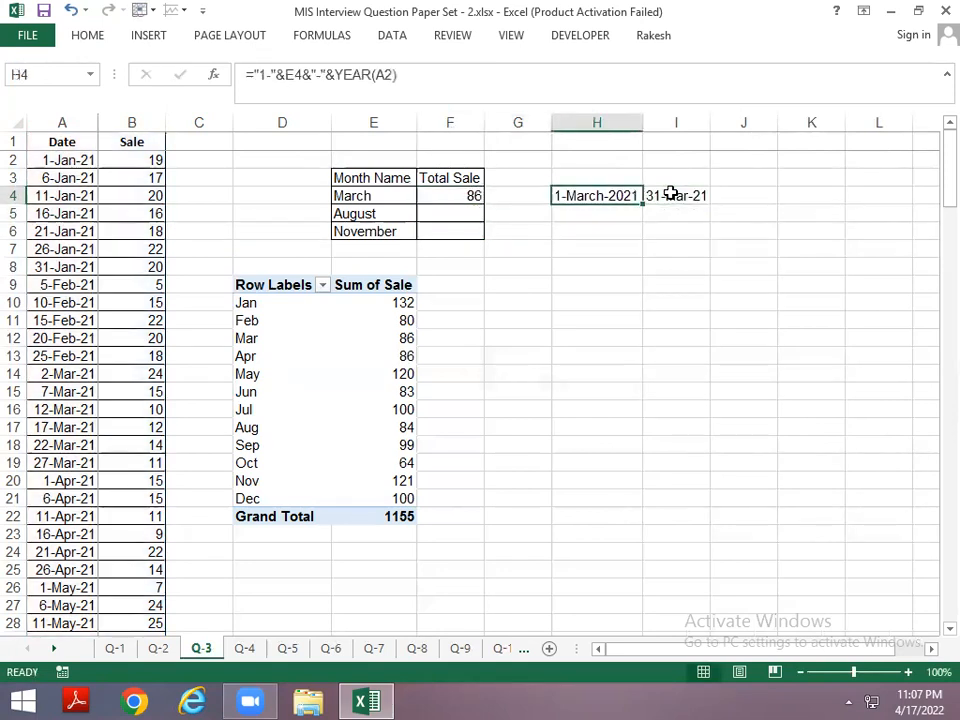
key("F2")
key("Escape")
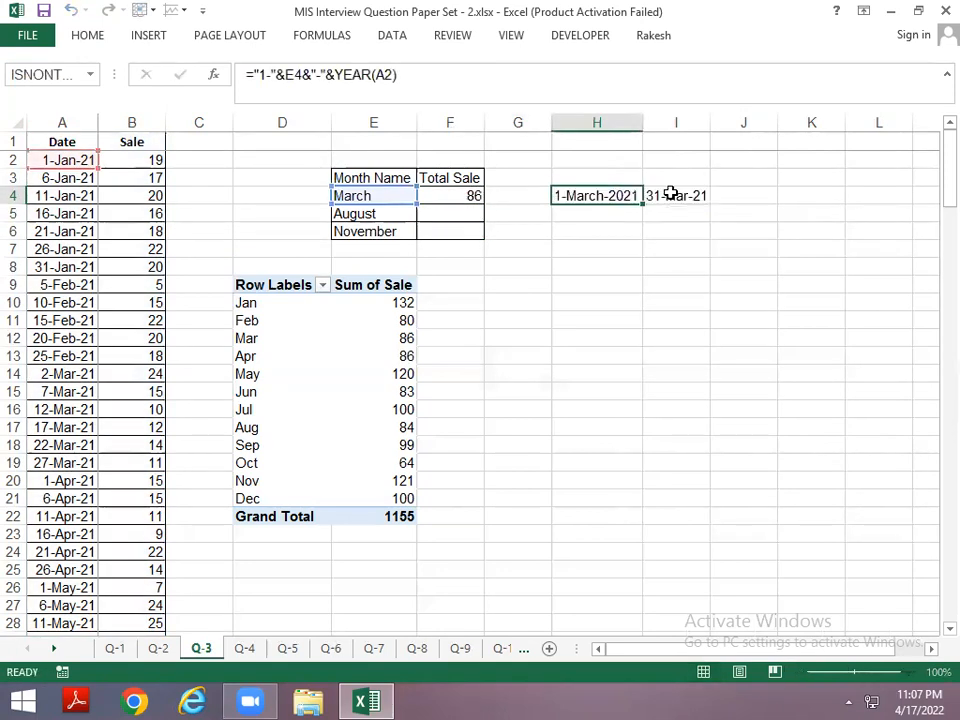
key("Left")
key("Right")
key("F2")
key("shift+Home")
key("shift+Right")
key("ctrl+c")
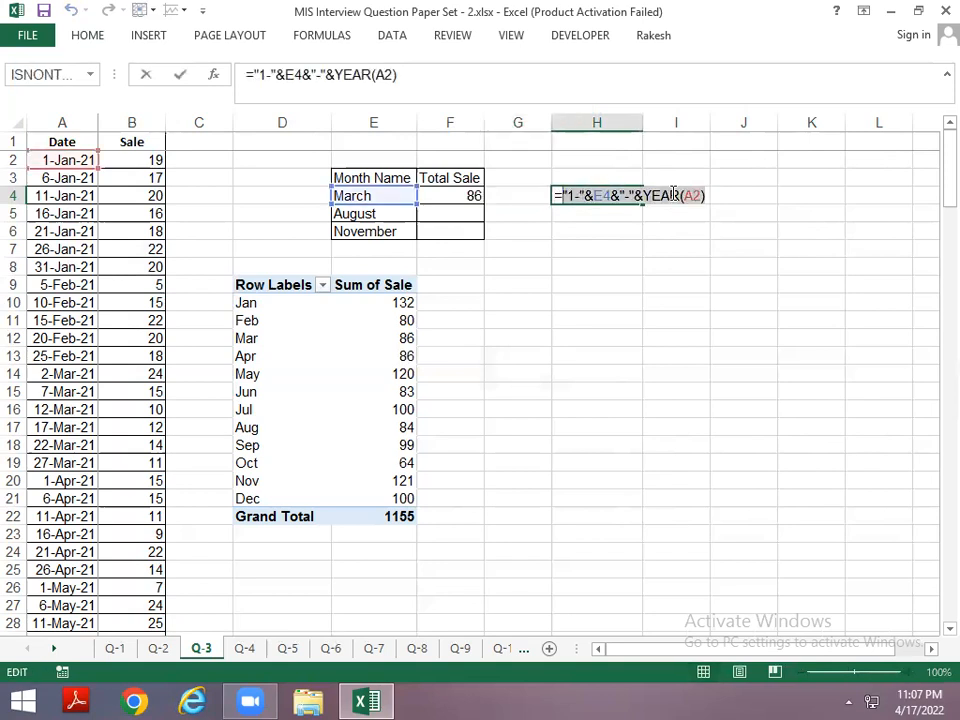
key("Escape")
Replace the H4 reference in the F4 SUMIFS with the copied "1-"&E4&"-"&YEAR(A2) expression
key("Left")
key("Left")
key("F2")
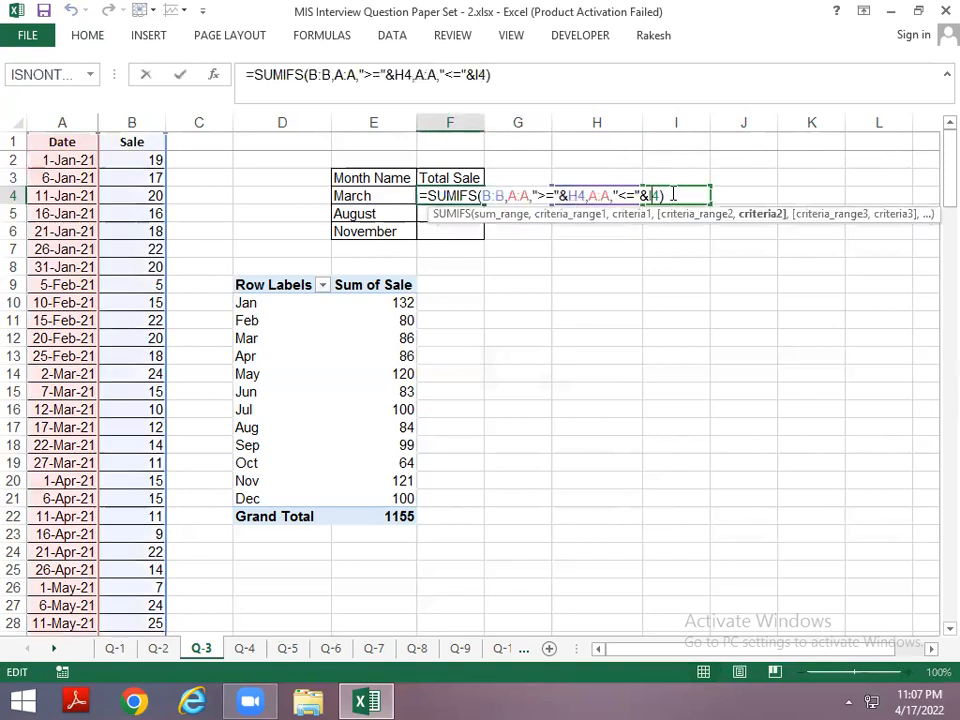
key("Left")
key("Left")
key("Left")
key("Left")
key("Left")
key("Left")
key("Left")
key("Left")
key("Left")
key("Left")
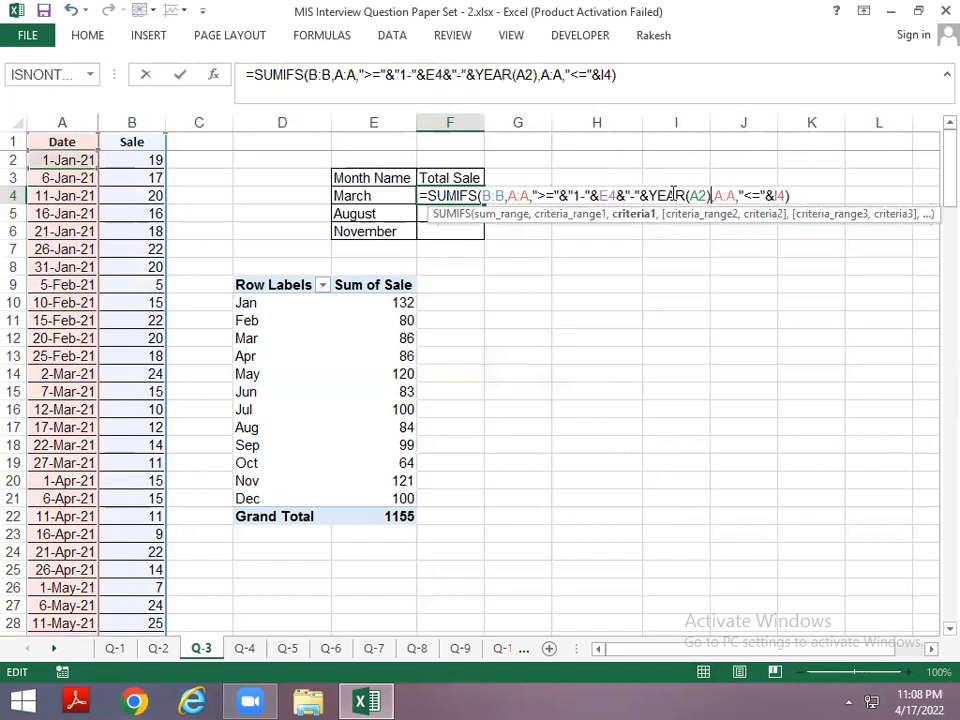
key("Tab")
Replace the I4 reference in the F4 SUMIFS with I4's own expression, EOMONTH(H4,0)
left_click(673, 195)
double_click(673, 195)
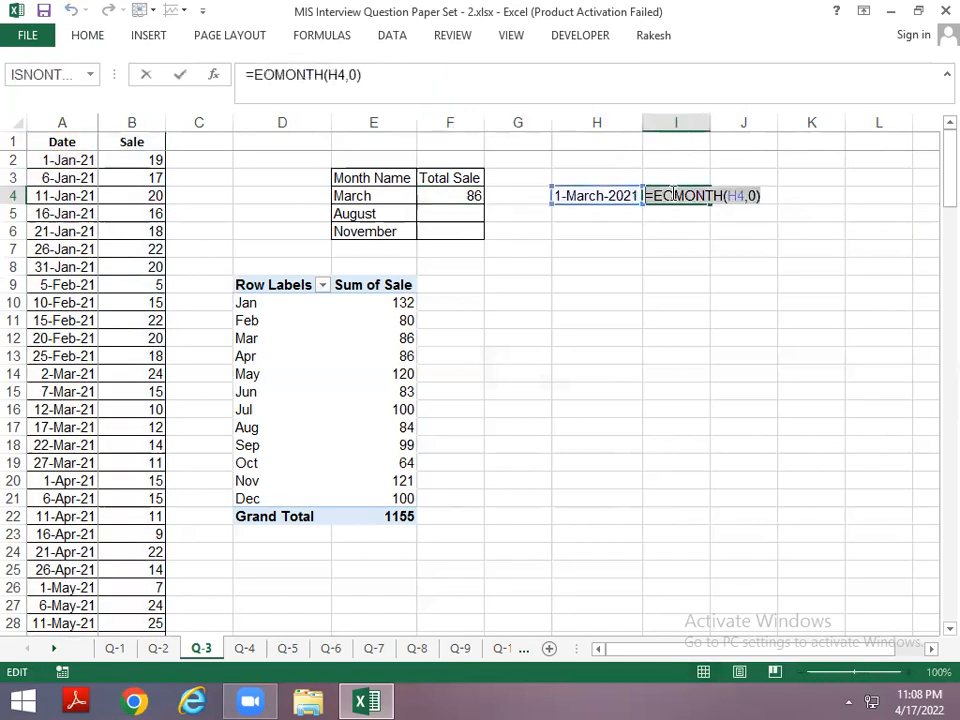
key("Escape")
key("Left")
key("Left")
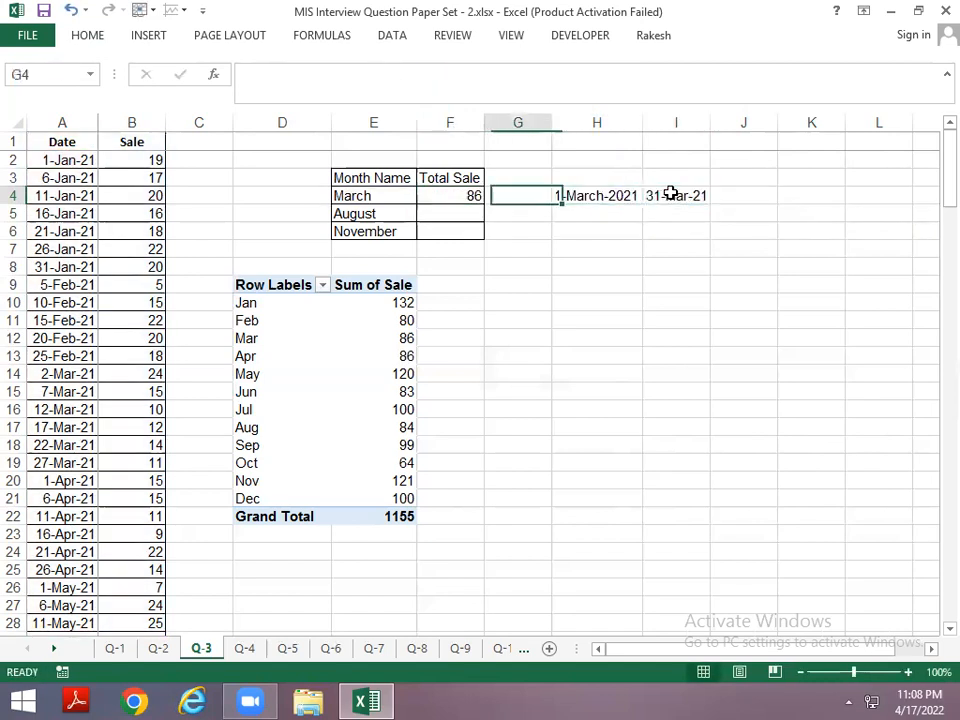
key("Left")
key("F2")
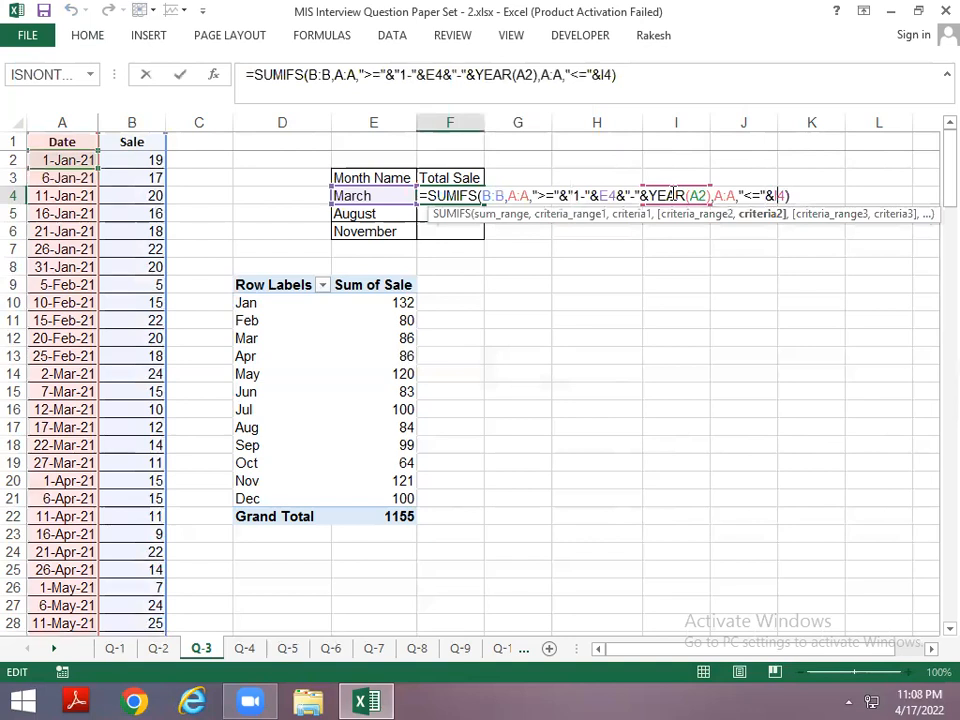
key("BackSpace")
key("BackSpace")
type("EOMONTH(H4,0")
key("ctrl+Return")
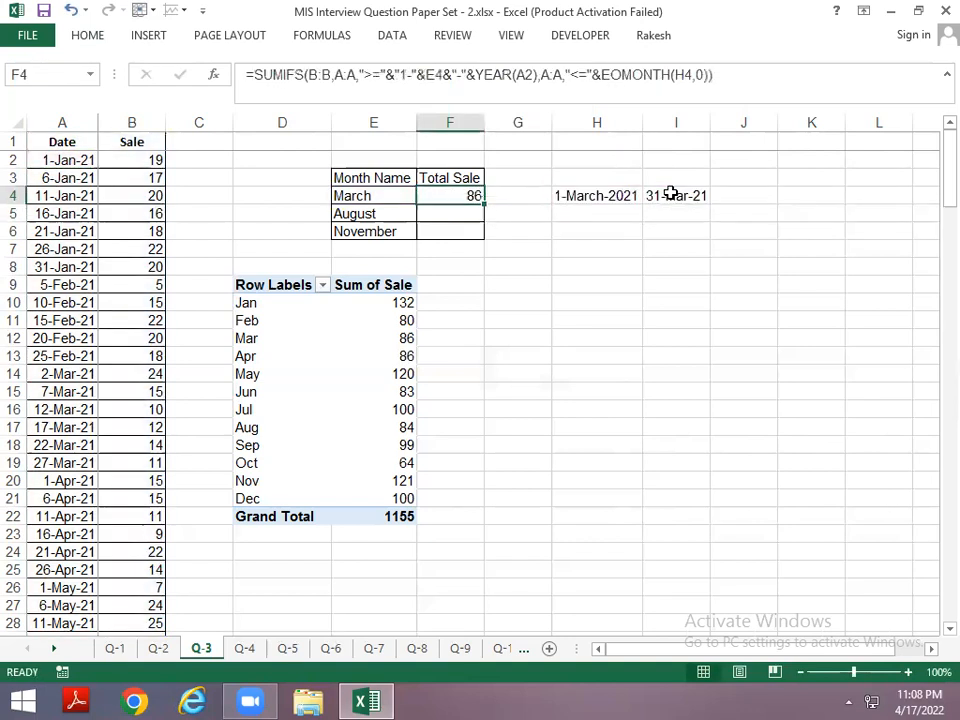
Replace H4 inside the EOMONTH of the F4 formula with H4's expression, "1-"&E4&"-"&YEAR(A2)
key("Right")
key("Right")
key("F2")
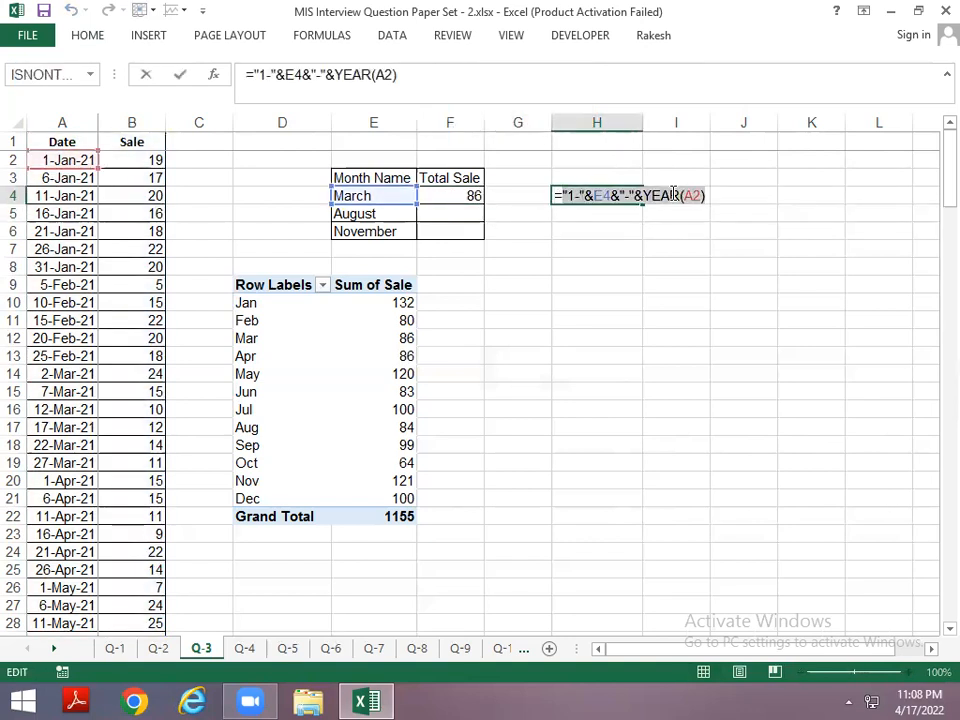
key("Escape")
key("Left")
key("Left")
key("F2")
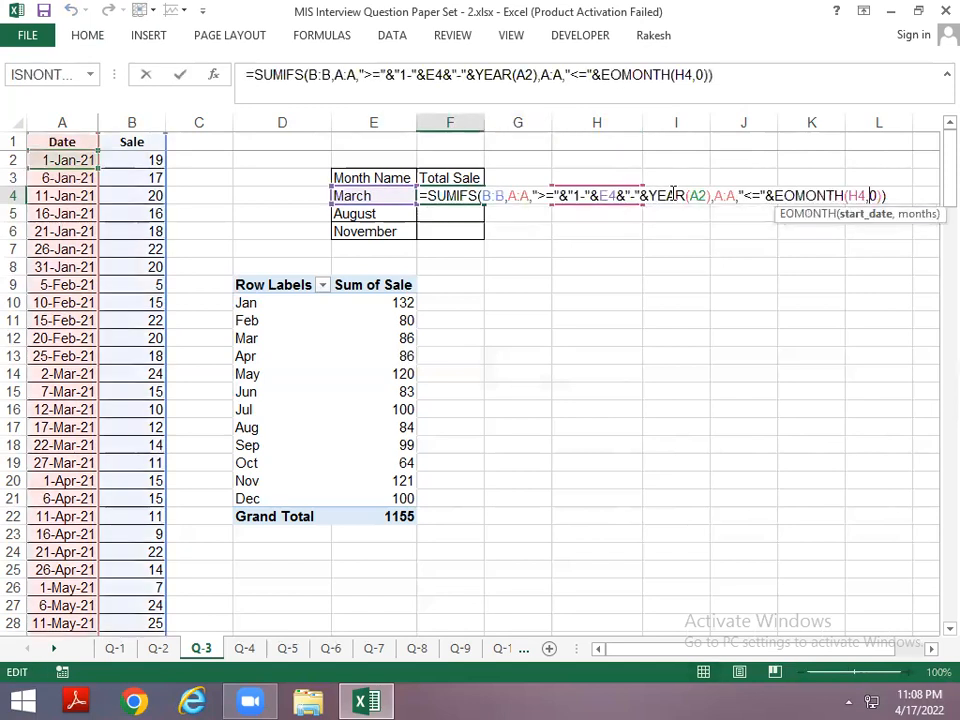
key("Delete")
key("Delete")
key("ctrl+v")
key("Return")
Fill the F4 formula down into F5 and F6 for August and November
key("ctrl+d")
key("Down")
key("ctrl+d")
key("Up")
key("Up")
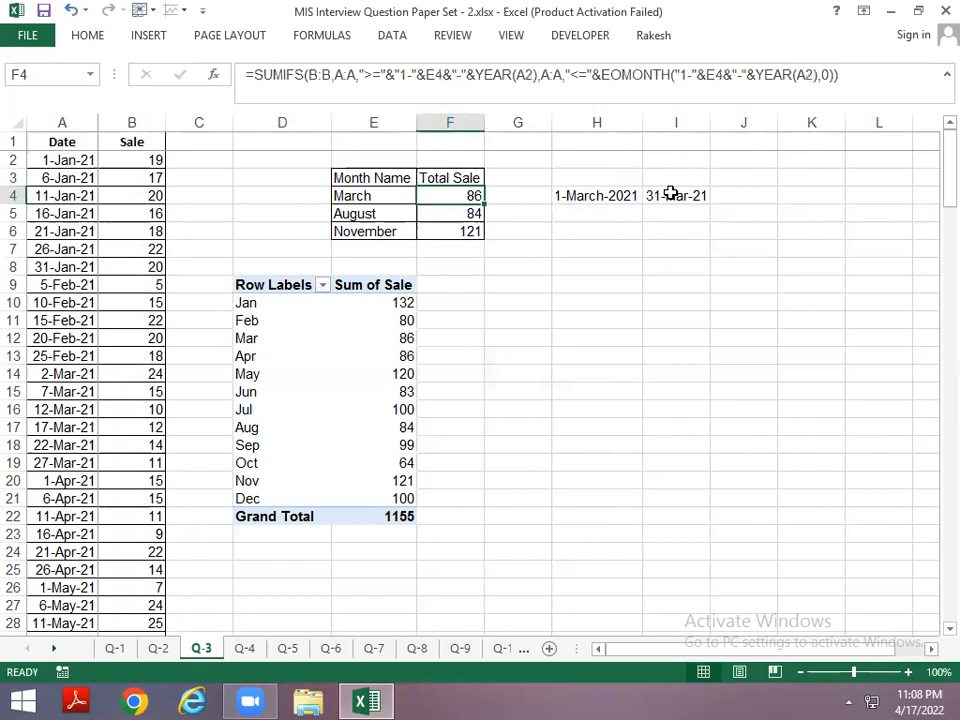
Turn on filtering for the Date and Sale columns
key("Down")
key("Home")
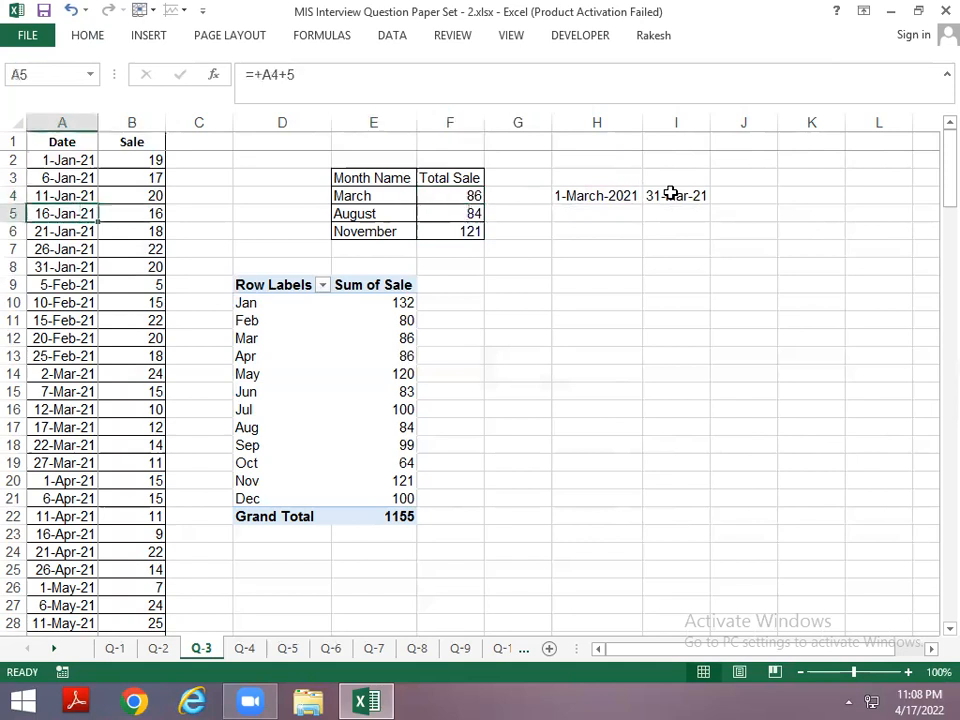
key("ctrl+Up")
key("ctrl+shift+l")
key("Right")
key("Left")
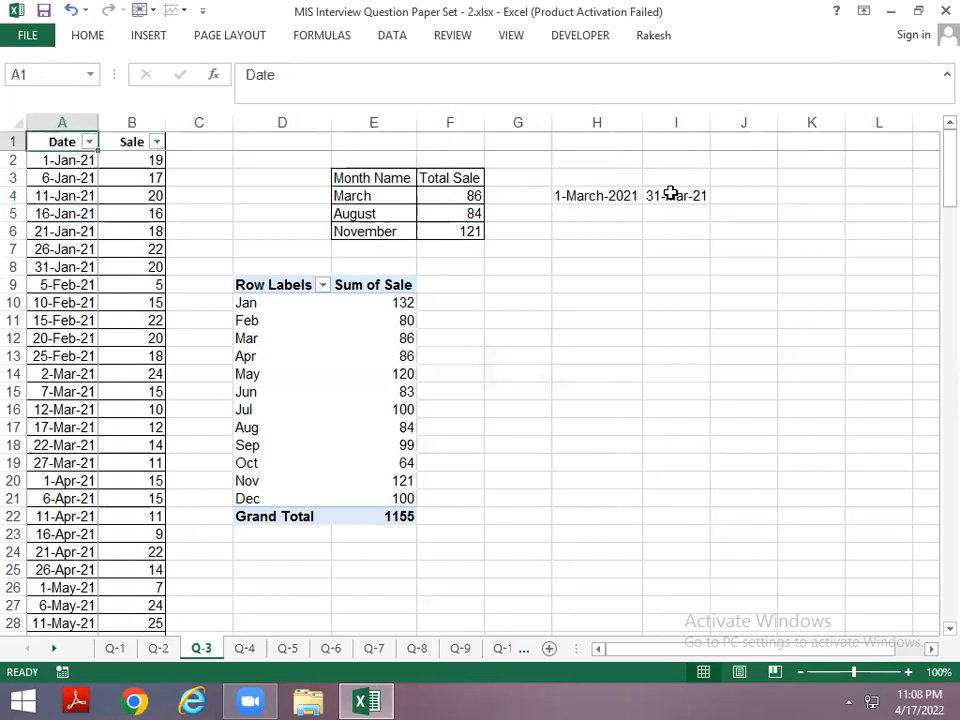
Filter the Date column to show only August 2021
key("alt+Down")
key("Down")
key("Down")
key("Down")
key("Down")
key("Down")
key("Down")
key("Down")
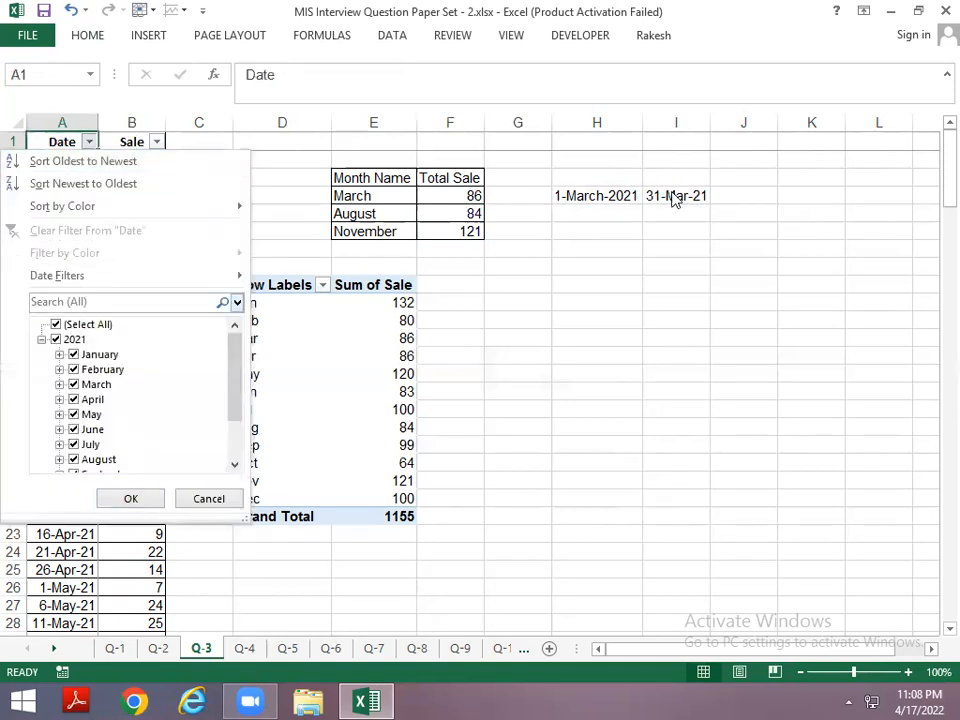
key("space")
key("Down")
key("Down")
key("Down")
key("Down")
key("Down")
key("Down")
key("Down")
key("Down")
key("Down")
key("space")
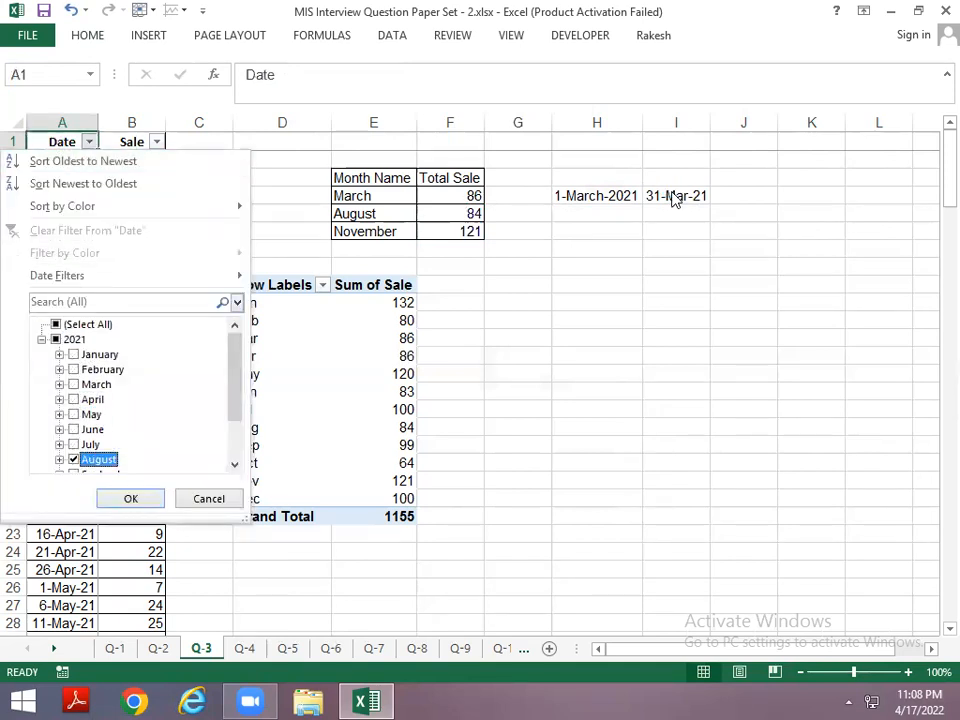
key("Return")
Select the filtered August sales in B45:B50 to check their sum
key("Down")
key("Right")
key("shift+Down")
key("shift+Down")
key("shift+Down")
key("shift+Down")
key("shift+Down")
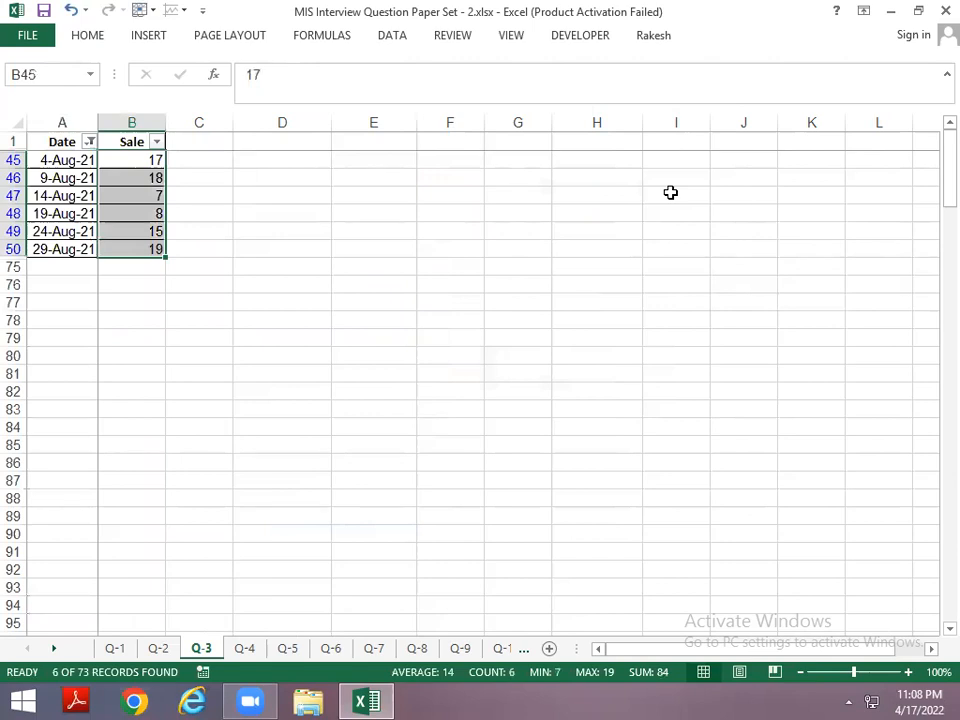
Insert an automatic subtotal, =SUBTOTAL(9,B2:B78), in B79 below the filtered sales
key("Down")
key("Down")
key("Down")
key("Down")
key("Down")
key("Down")
key("Down")
key("Down")
key("Down")
key("Down")
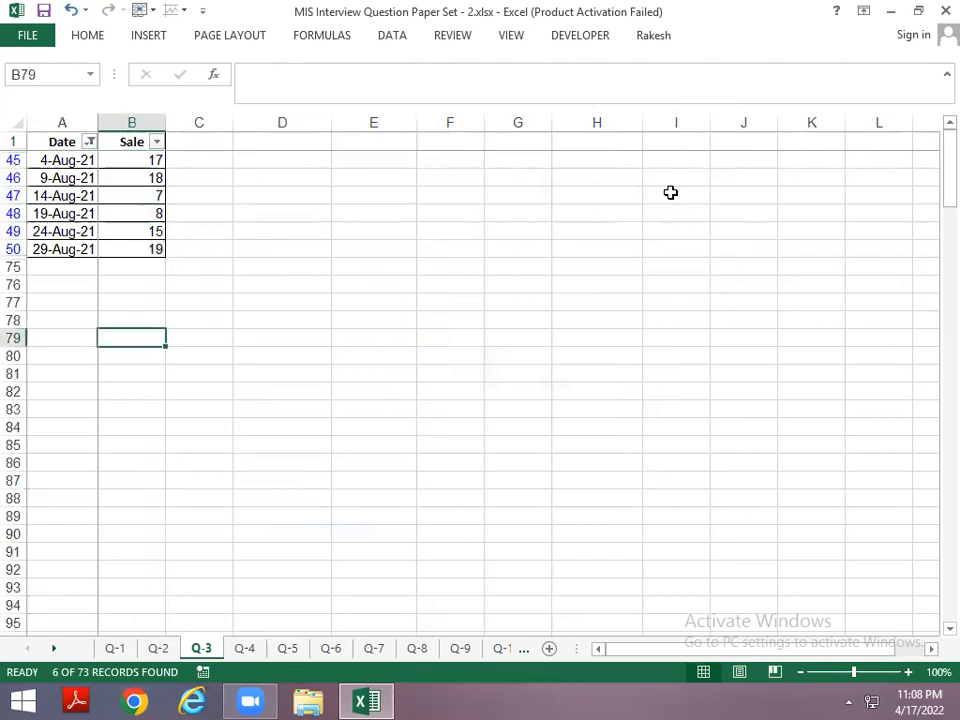
key("alt+equal")
key("Return")
key("Up")
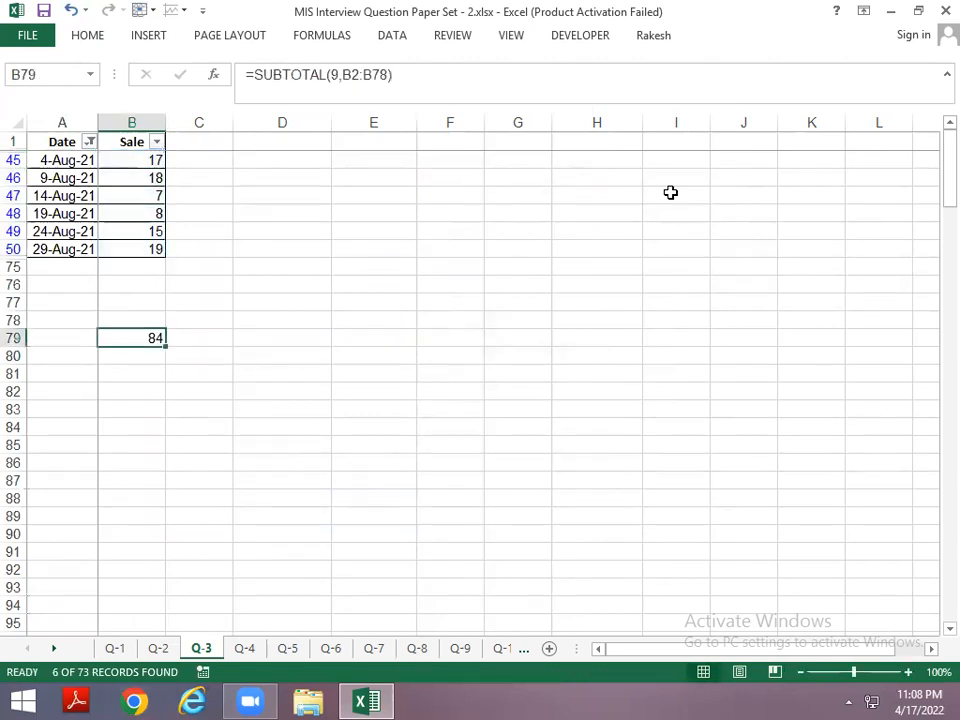
Remove the filter from the Date and Sale columns and return to the top of the sheet
key("ctrl+shift+l")
key("ctrl+Up")
key("Right")
key("Right")
key("ctrl+Up")
key("ctrl+Up")
key("ctrl+Up")
key("Down")
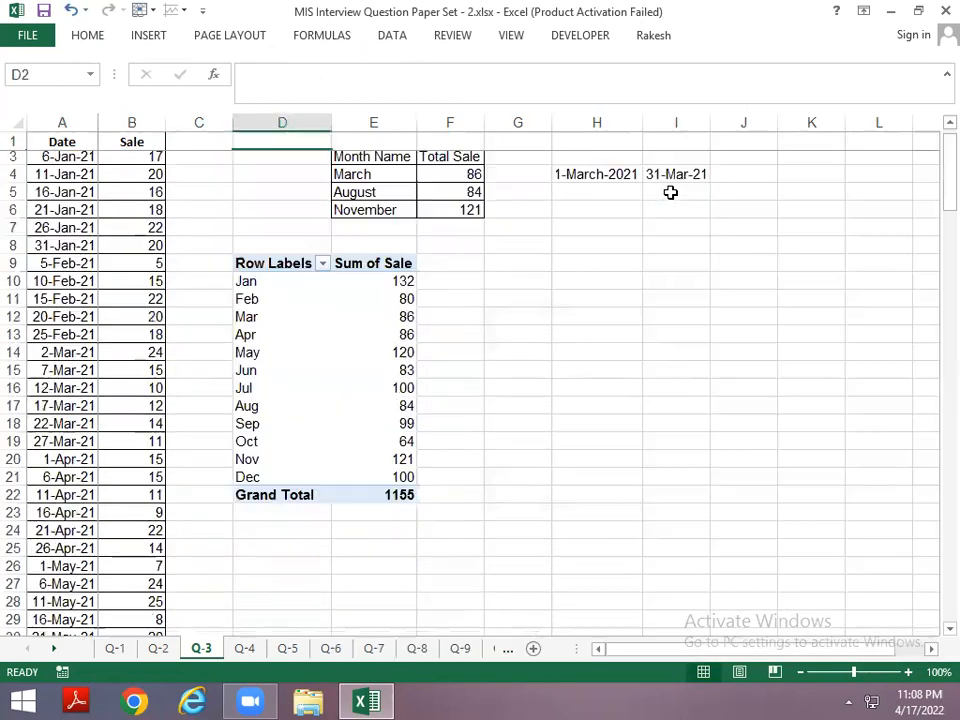
Replace the month names in E5 and E6 with feb and jul to test the totals
key("Right")
key("Down")
key("Down")
key("Down")
type("feb")
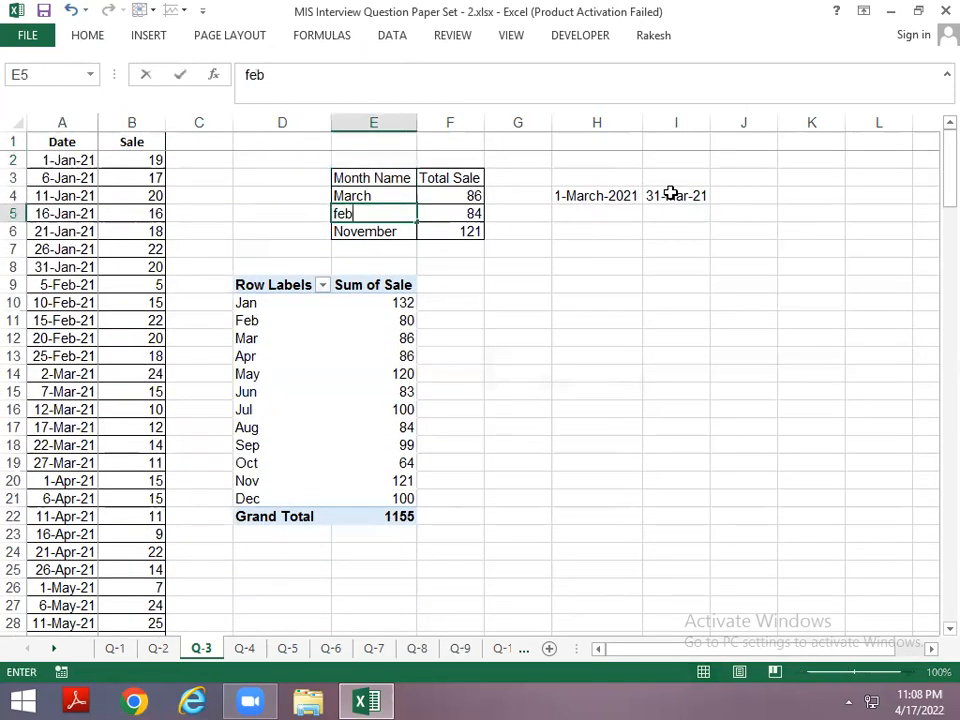
key("Return")
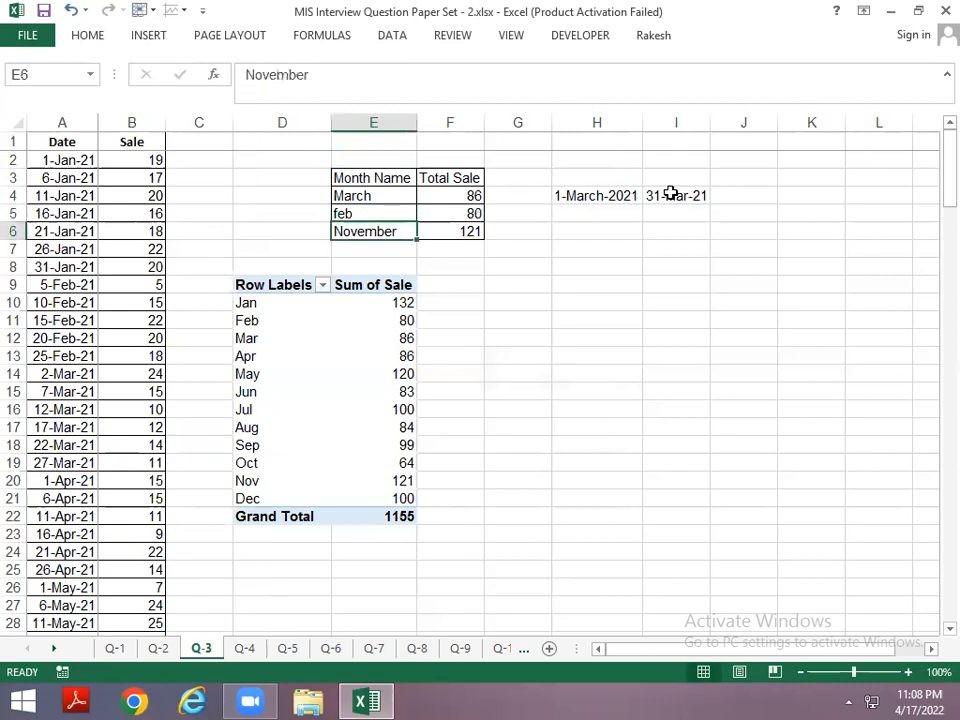
type("jul")
key("Return")
Set the month name in E4 to jan and check the start date formula in H4
key("Up")
key("Up")
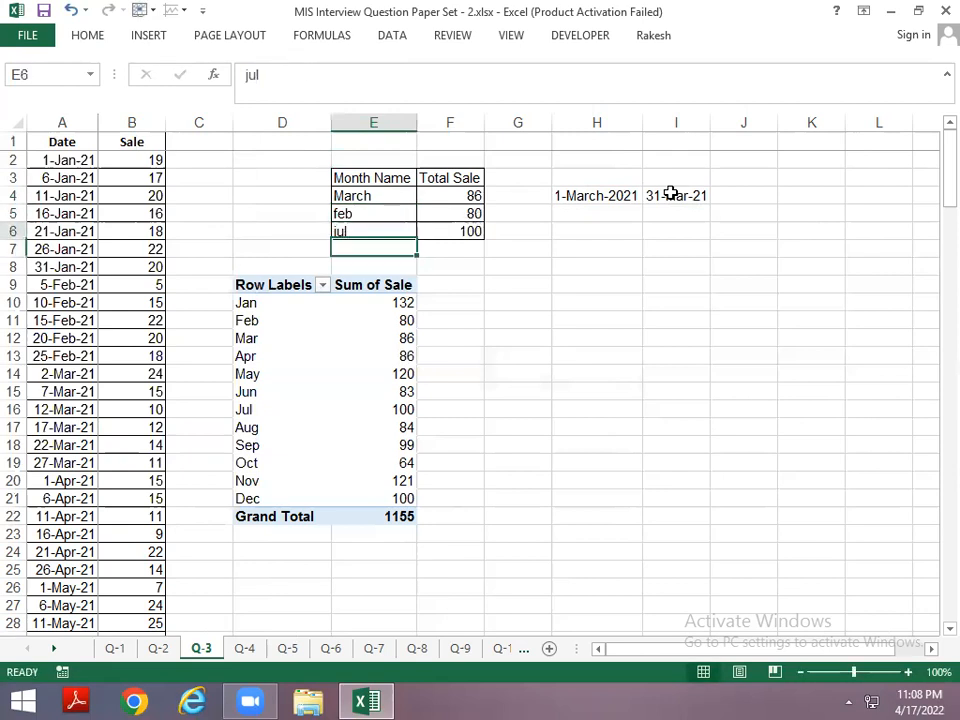
key("Up")
key("BackSpace")
type("an")
key("Return")
key("Up")
key("Right")
key("Right")
key("Right")
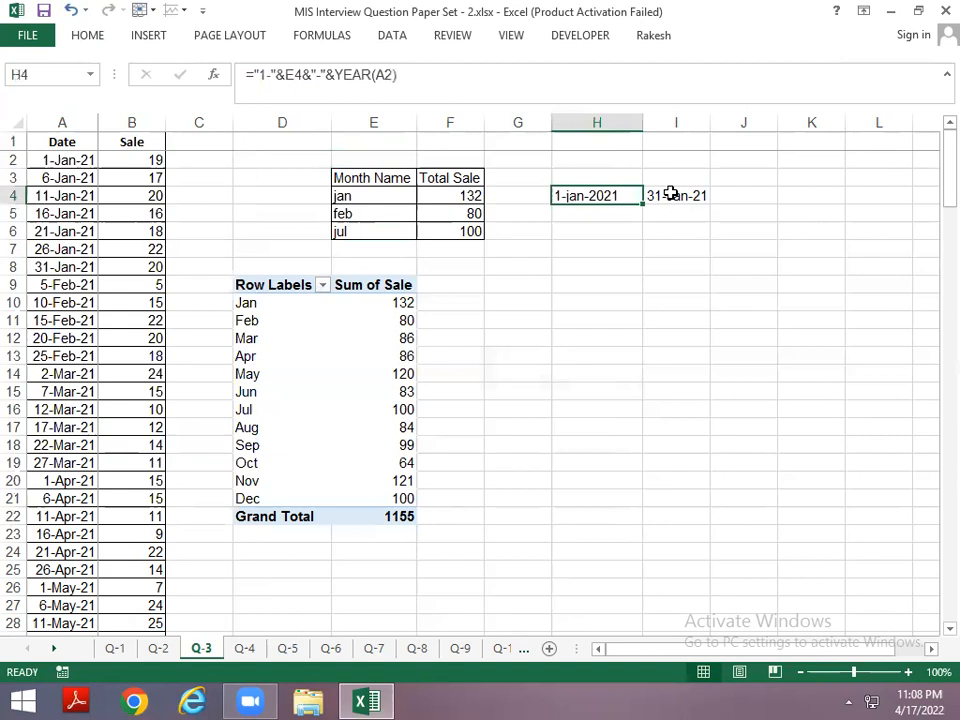
Select the Sale column header in B1
key("ctrl+Left")
key("ctrl+Left")
key("ctrl+Left")
key("ctrl+Up")
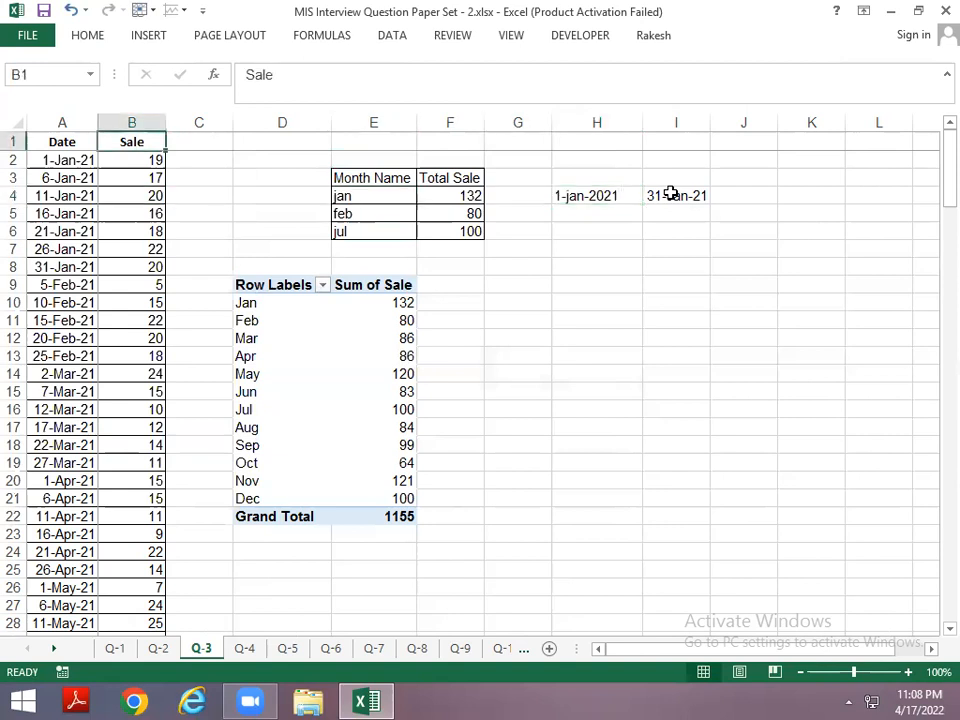
key("Right")
key("Down")
key("Down")
key("Down")
key("Down")
key("Right")
key("Right")
key("Down")
key("Up")
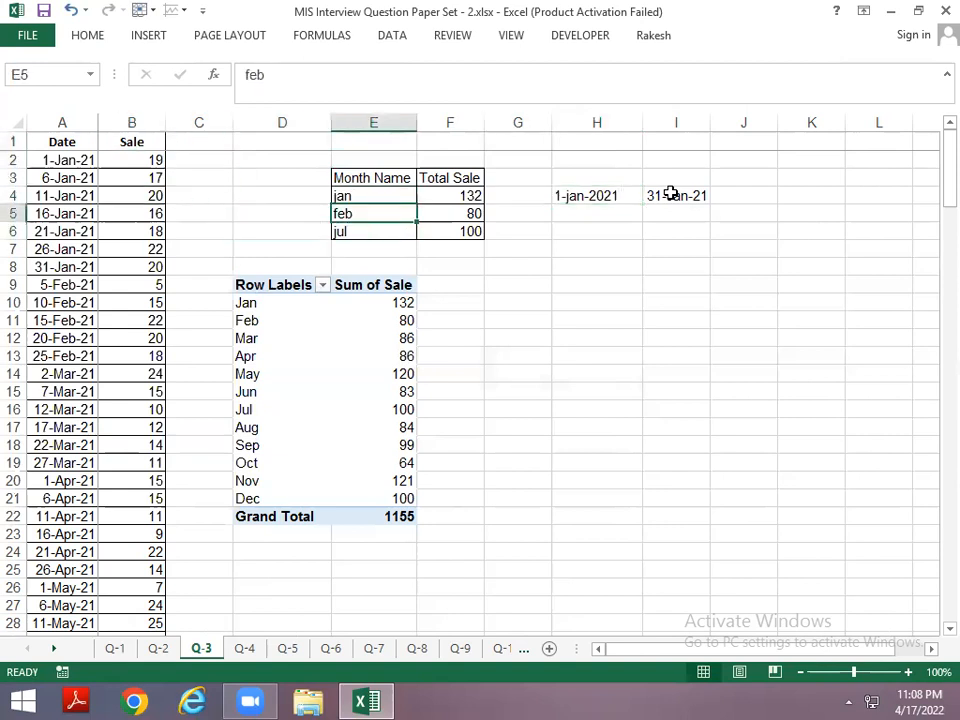
Go to the Q-4 sheet and autofit column E to its Commission header
key("ctrl+Page_Down")
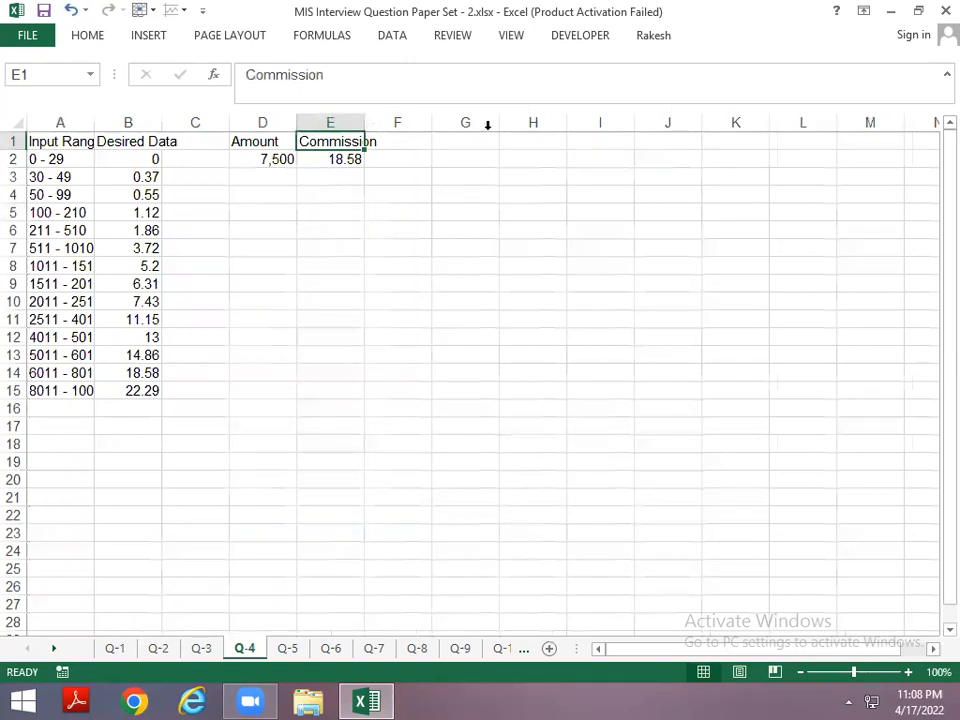
double_click(366, 128)
Apply all borders to the input range and desired data table in A1:B15
key("ctrl+Left")
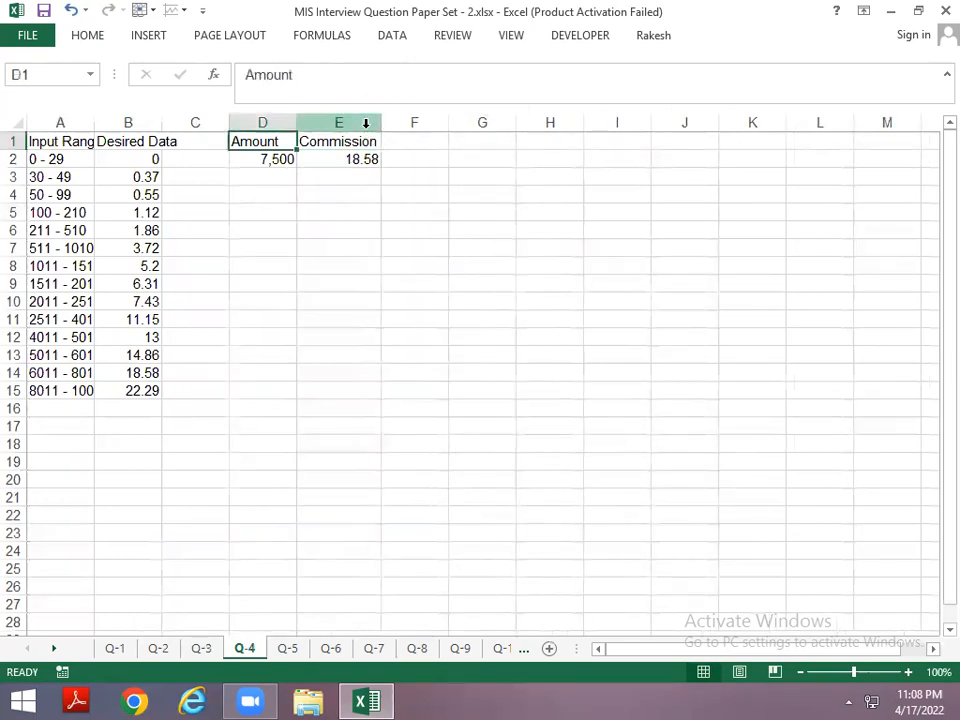
key("ctrl+Left")
key("ctrl+Left")
key("ctrl+shift+Down")
key("shift+Right")
key("alt")
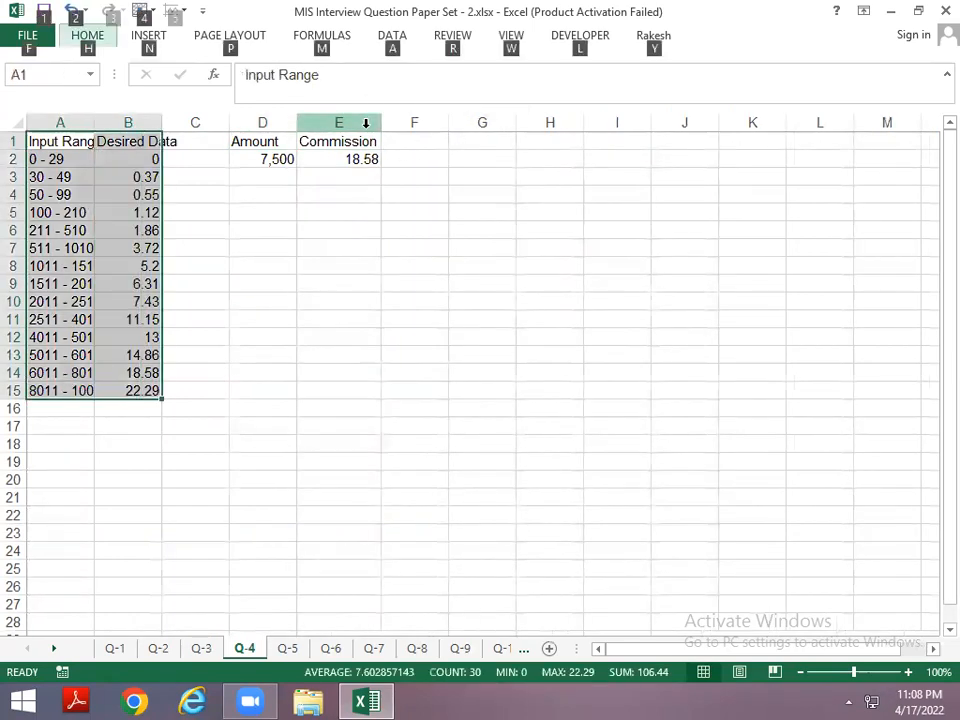
key("h")
key("b")
key("a")
Autofit the width of column B to its contents
key("Right")
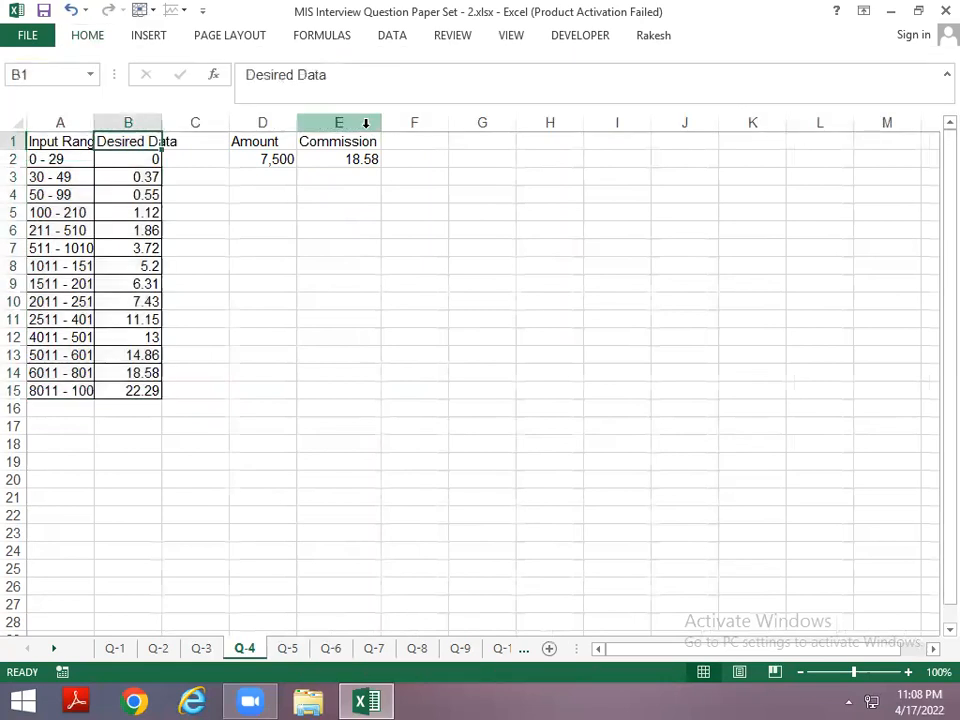
key("alt")
key("h")
key("o")
key("i")
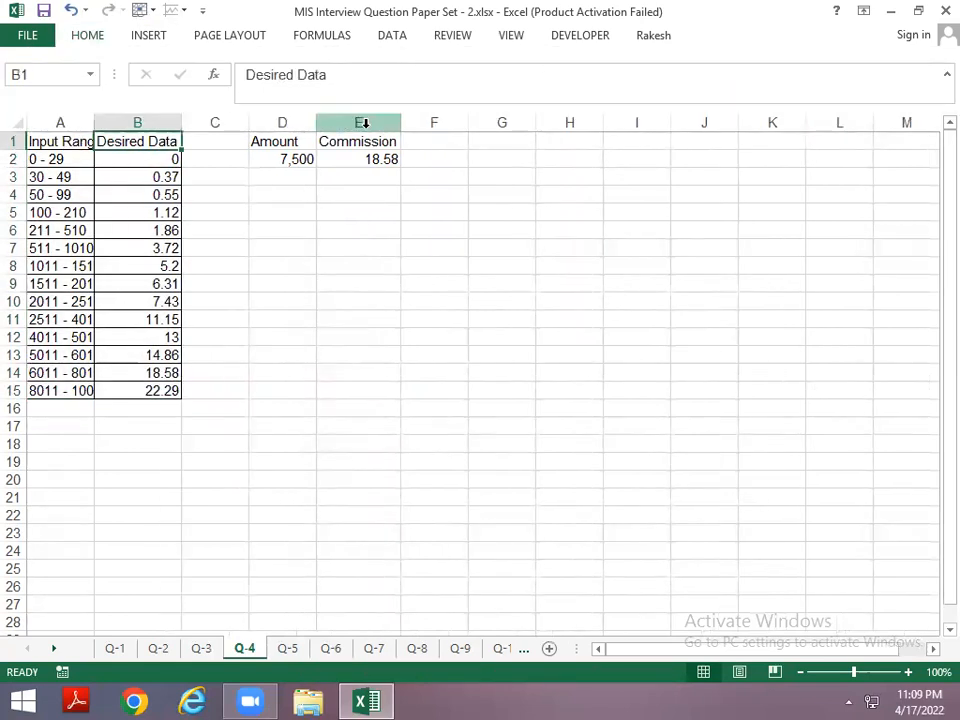
Replace the header in B1 with commission
key("Left")
key("Right")
key("Down")
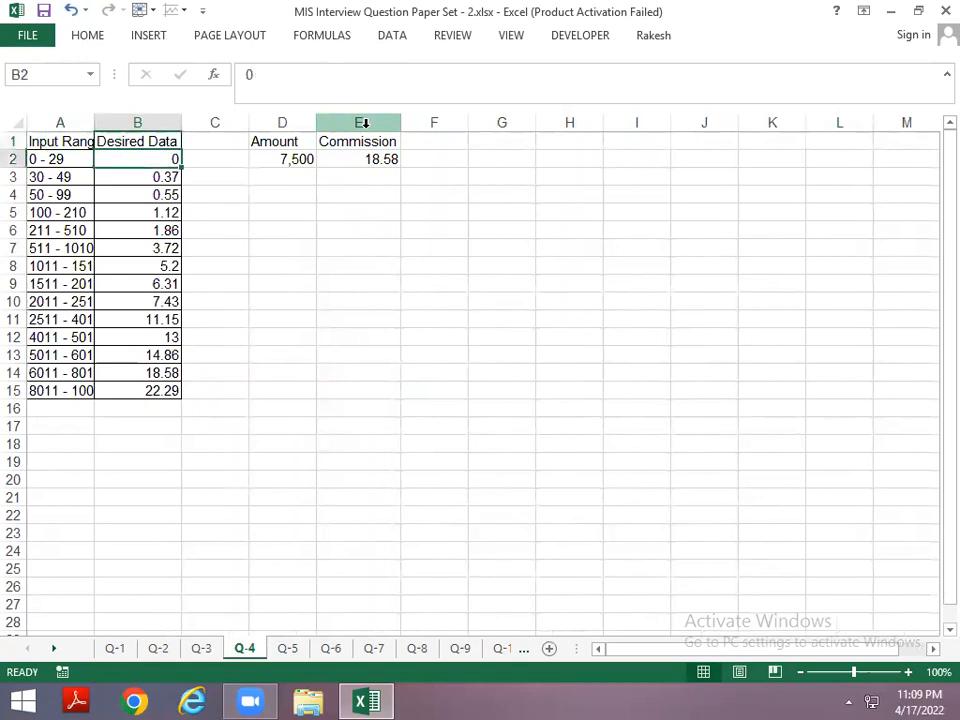
key("Up")
type("commii")
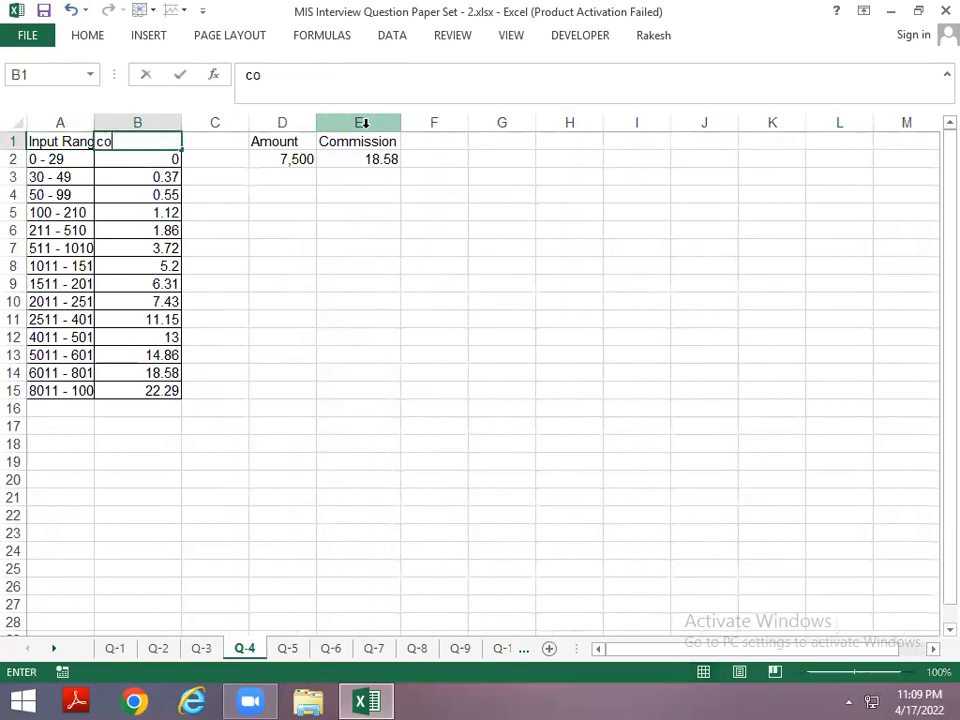
key("BackSpace")
type("ssion")
key("Return")
Enter a test amount of 250 in D6, beside the 211 - 510 range
key("Down")
key("Down")
key("Down")
key("Down")
key("Down")
key("Left")
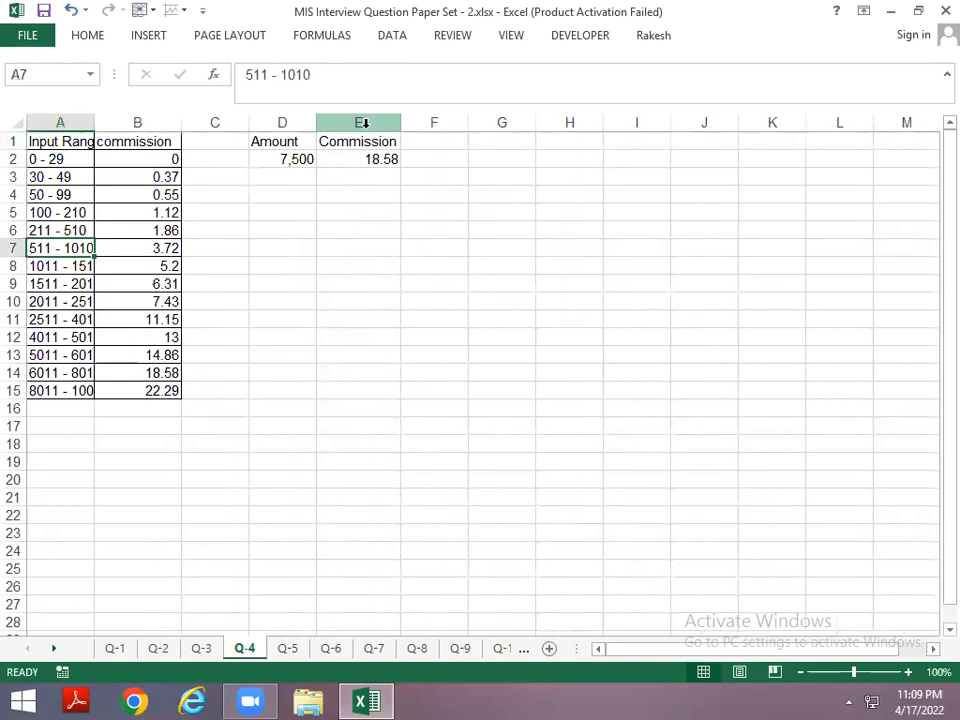
key("Up")
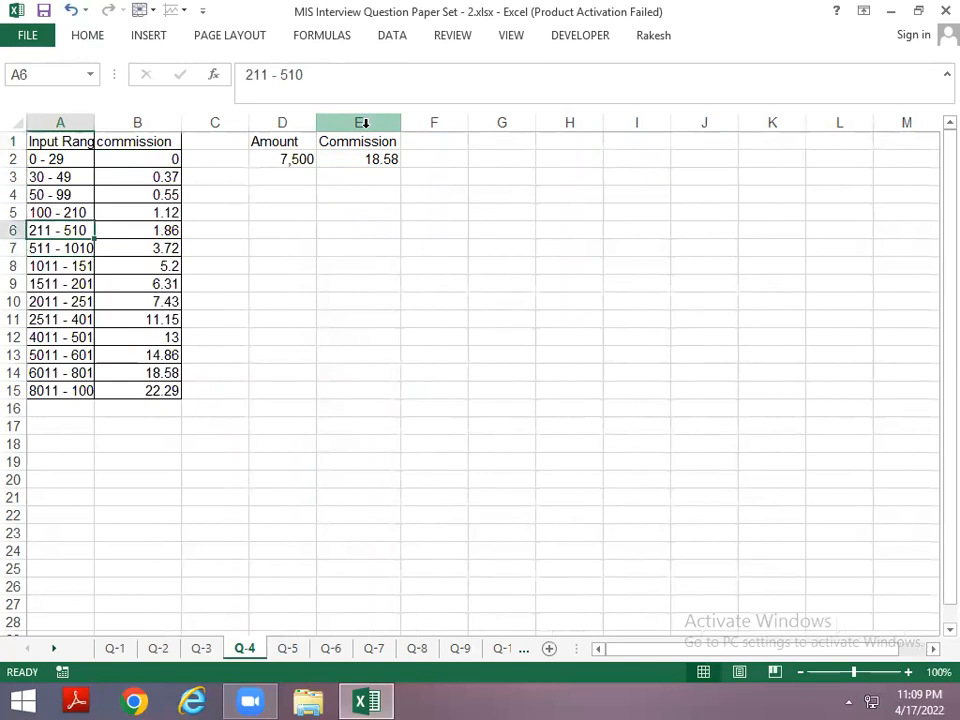
key("Right")
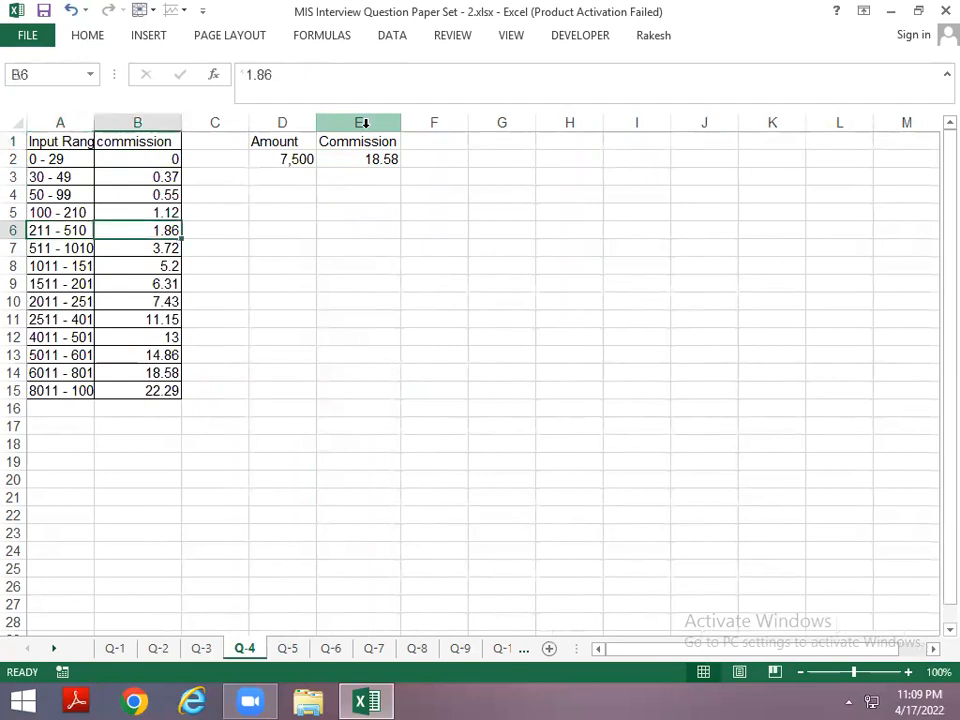
key("Right")
key("Right")
type("250")
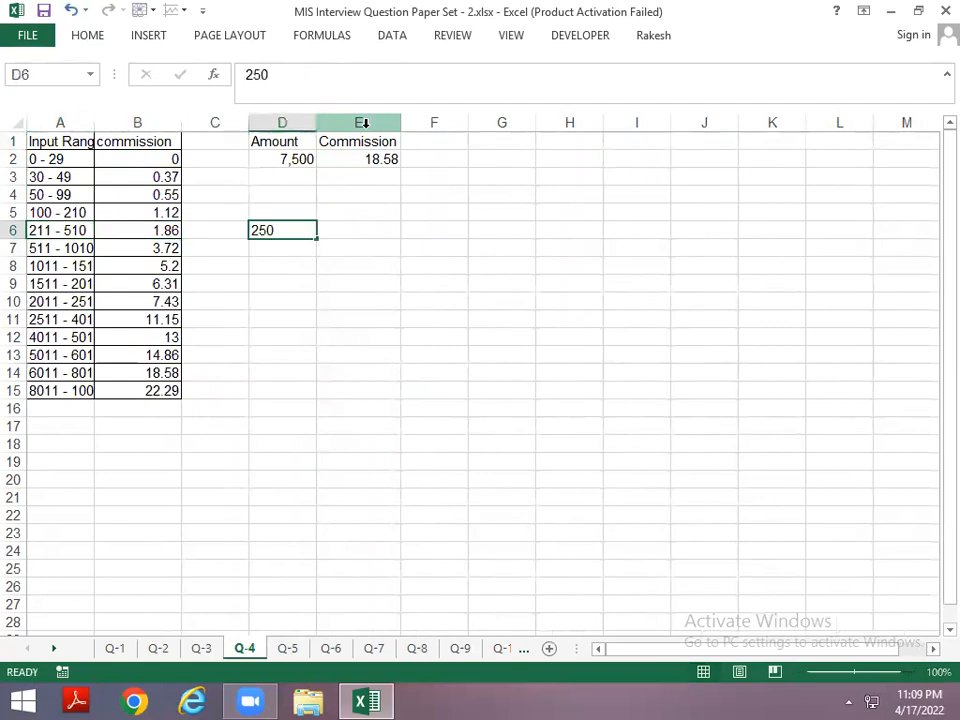
key("Return")
Calculate the test commission in D7 by multiplying the amount in D6 by the rate in B6
type("=")
key("Up")
type("*")
key("Left")
key("Left")
key("Up")
key("ctrl+Return")
Clear the test amount and its calculation from D6:D7
key("Up")
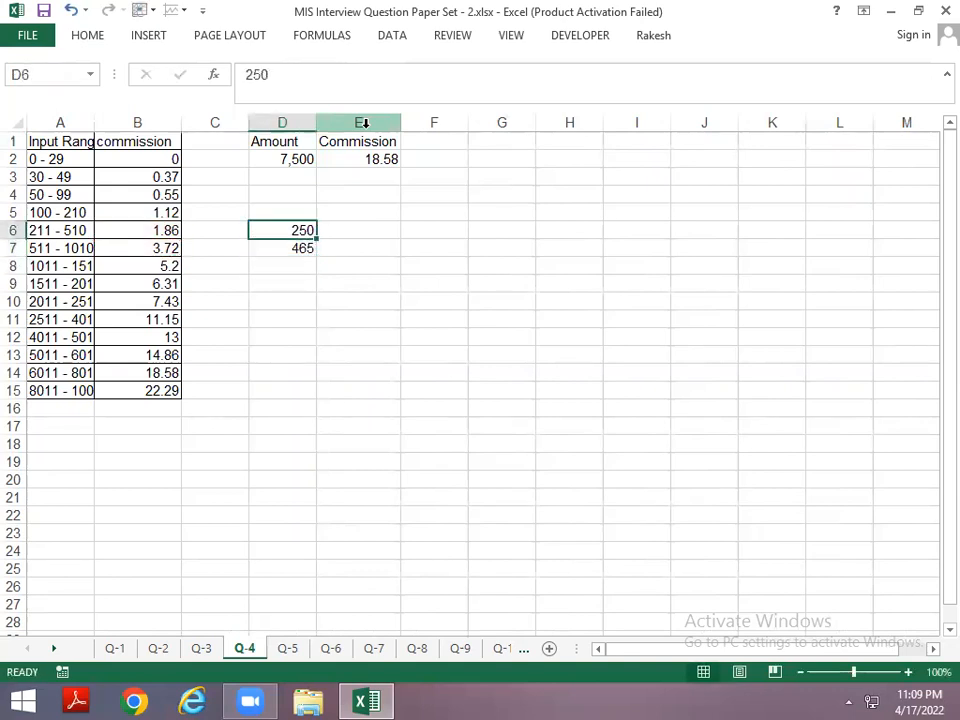
key("shift+Down")
key("Delete")
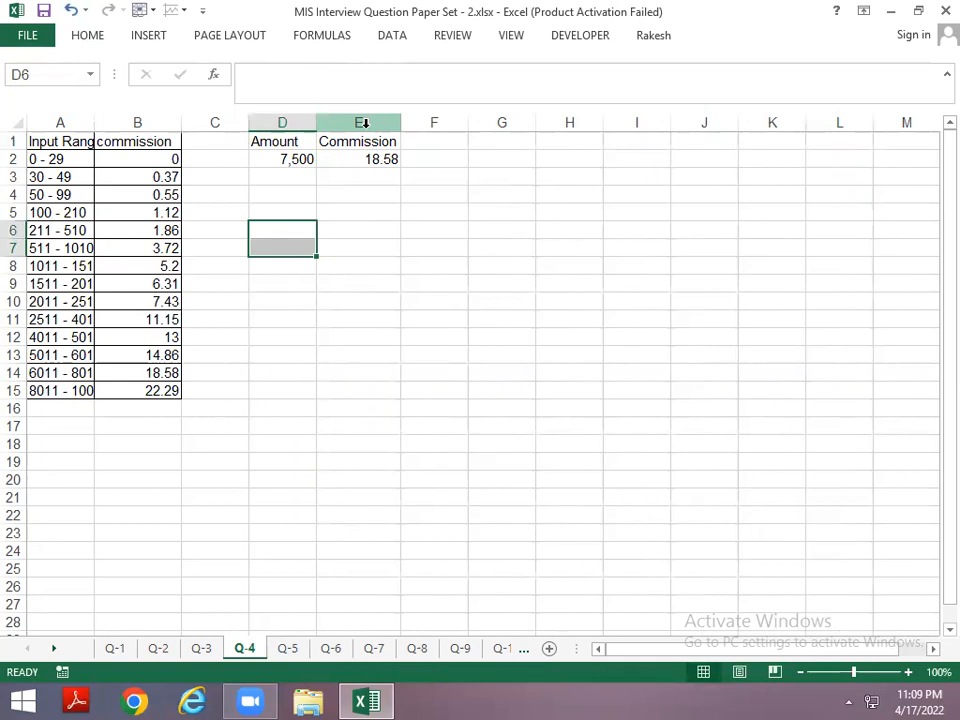
Enter a test amount of 600 in D13, beside the 5011 - 6010 range
key("Down")
key("Down")
key("Down")
key("Down")
key("Down")
key("Down")
key("Down")
type("6")
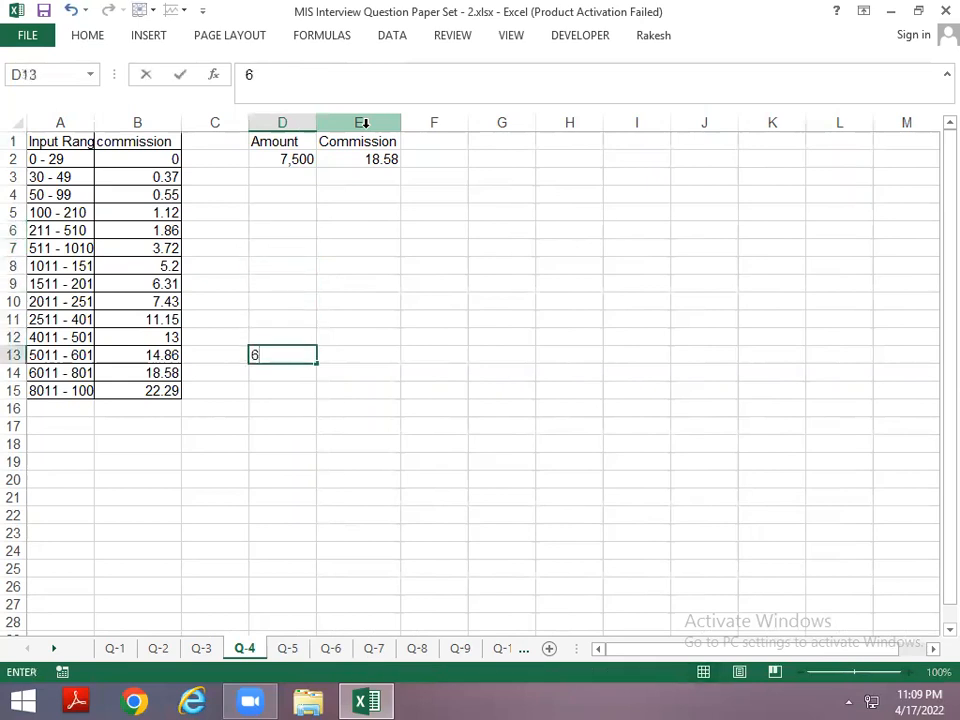
type("00")
key("Return")
Autofit column A so the input ranges show in full
key("Up")
key("Left")
key("Left")
key("Left")
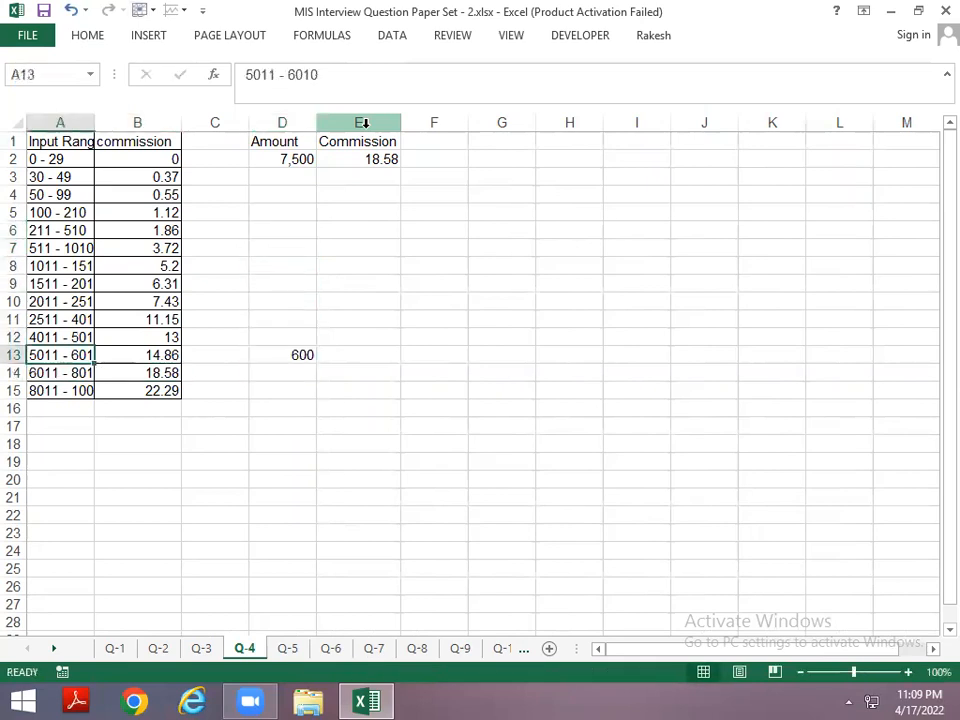
left_click_drag(94, 118, 94, 118)
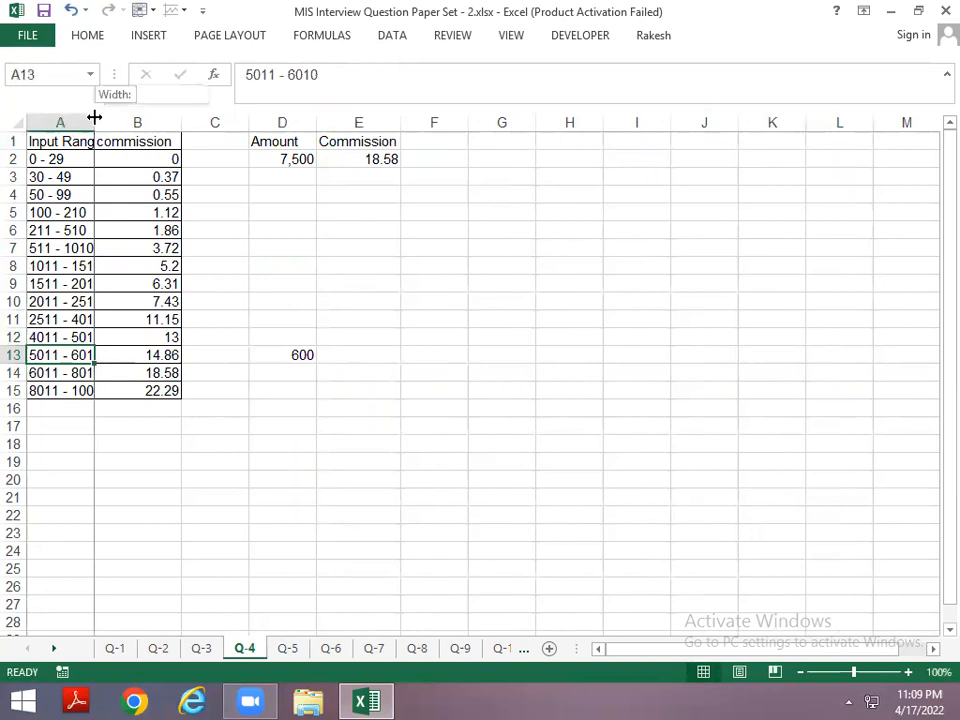
double_click(94, 118)
Set the test amount in D13 to 6000
key("Up")
key("Down")
key("Down")
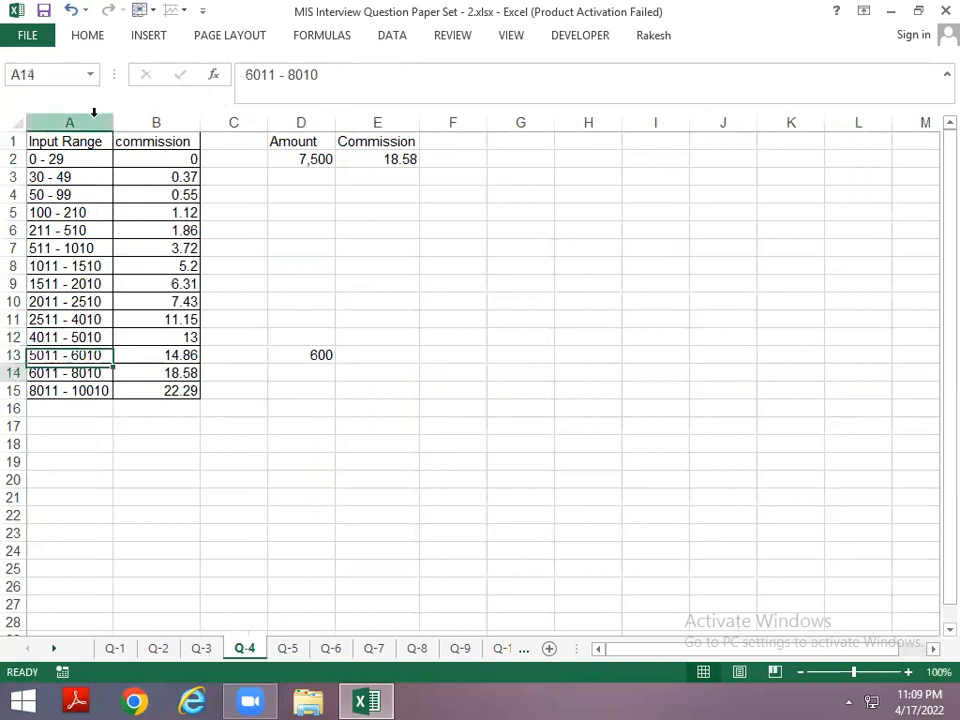
key("Right")
key("Right")
key("Right")
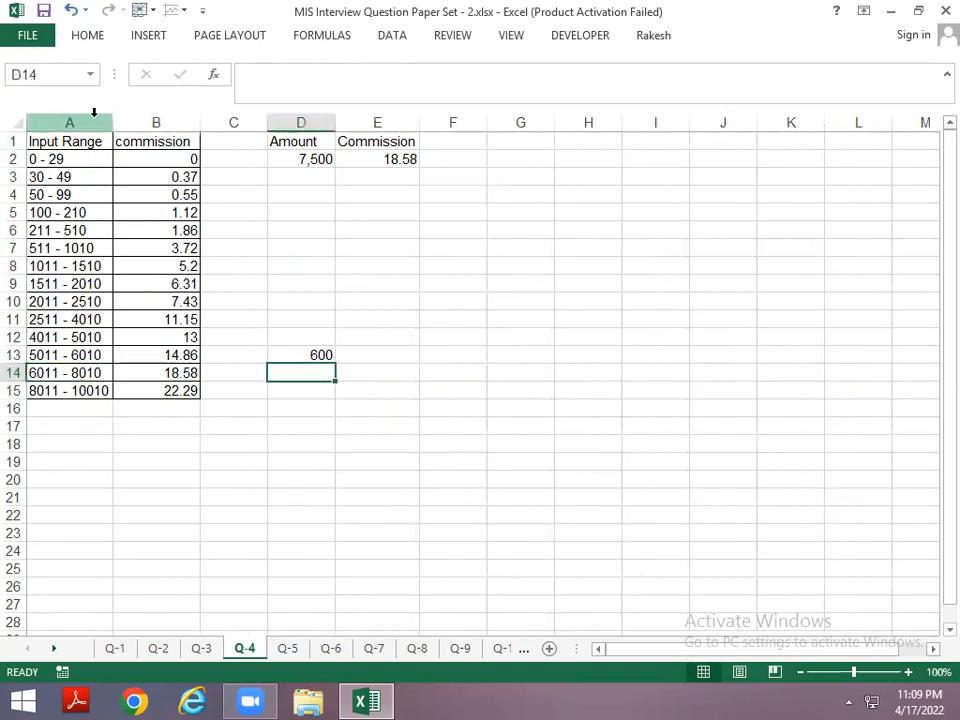
key("Up")
type("6000")
key("ctrl+Return")
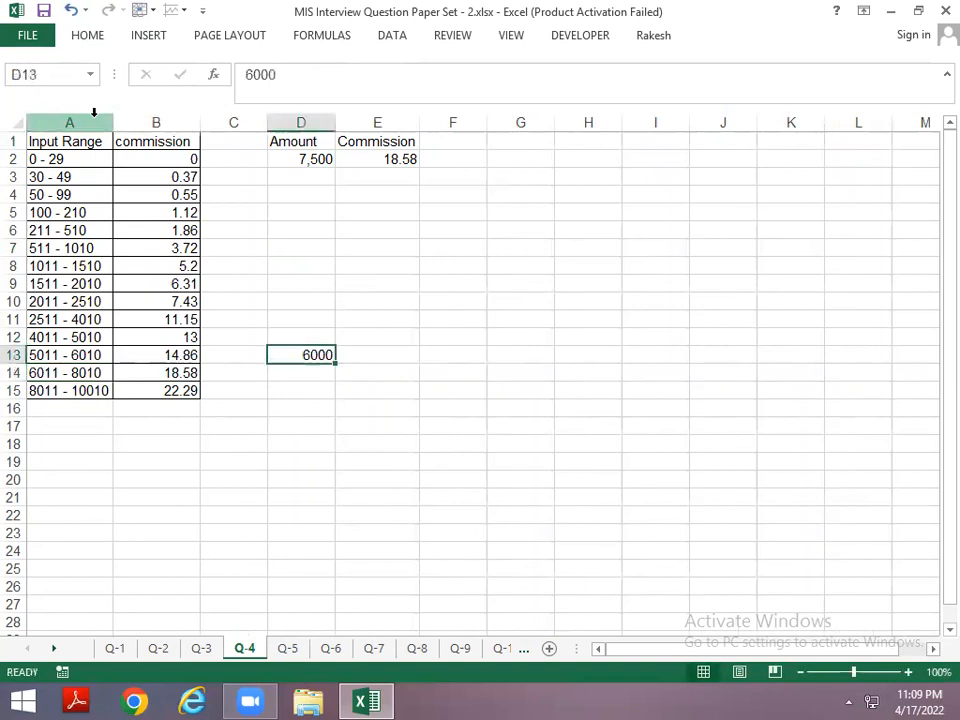
Enter the formula =B13*D13 in E13 to calculate the test commission
key("Left")
key("Left")
key("Right")
key("Right")
key("Right")
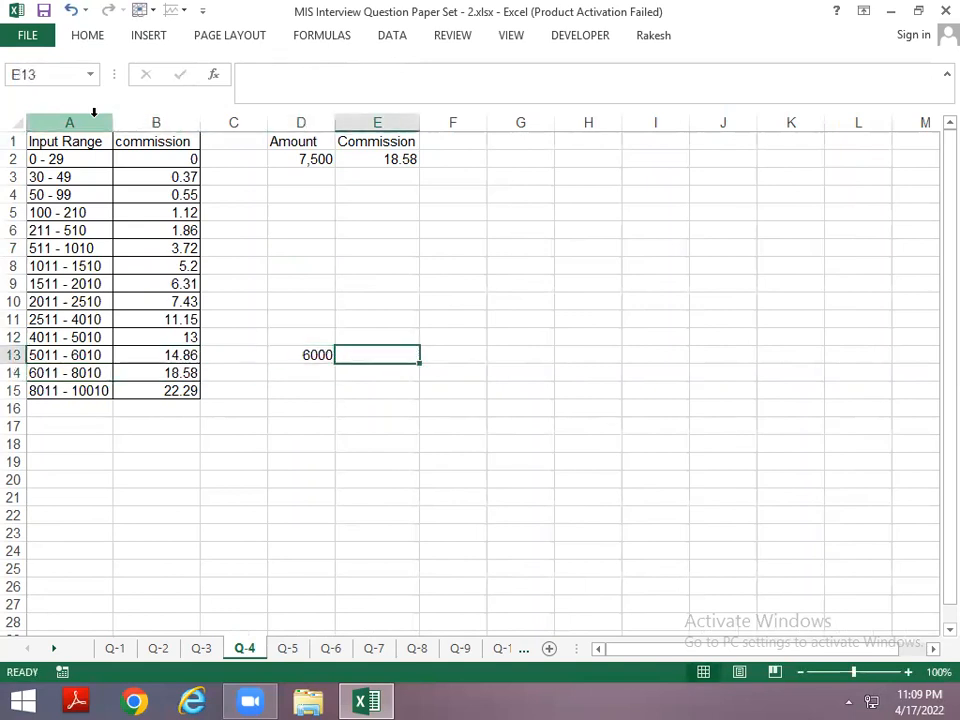
type("=")
key("Left")
key("Left")
key("Left")
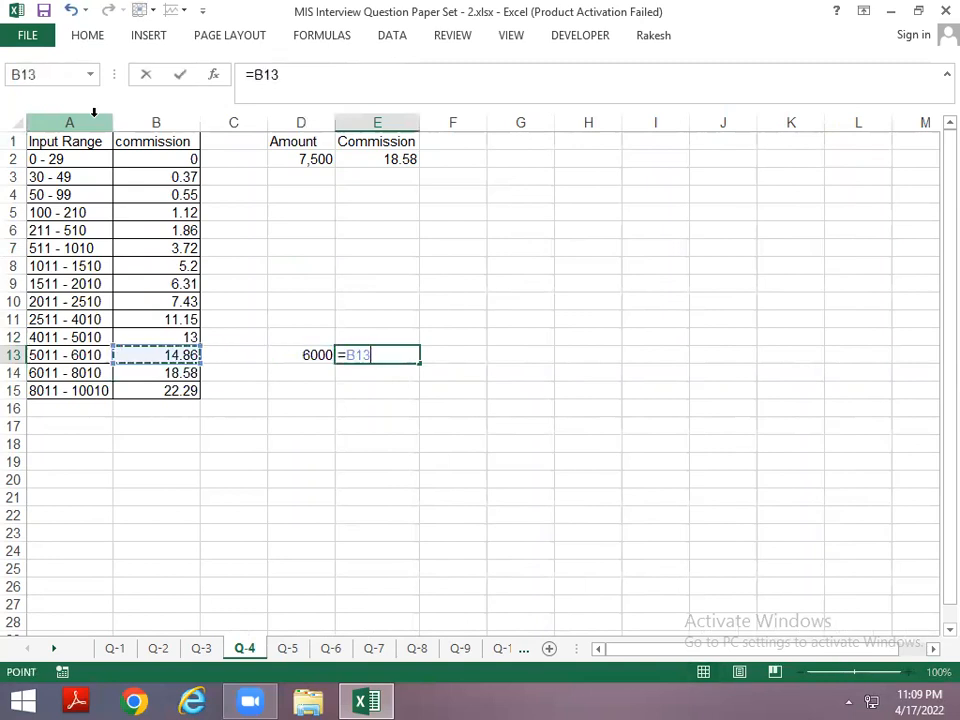
type("*")
key("Left")
key("ctrl+Return")
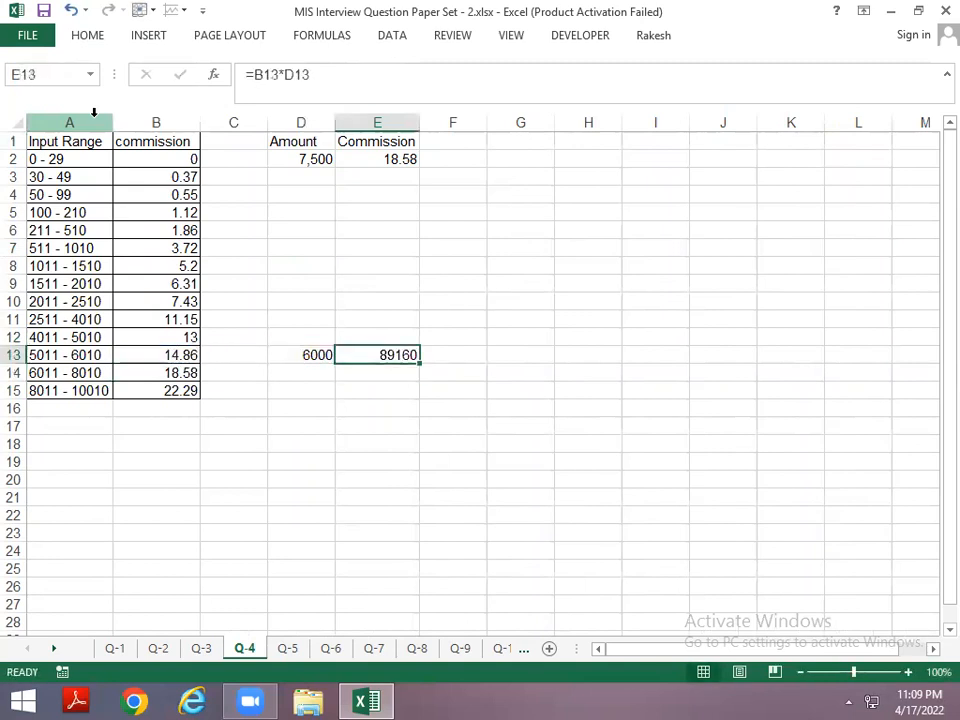
Extend the formula in E13 to =B13*D13/100 so the commission is treated as a percentage
key("F2")
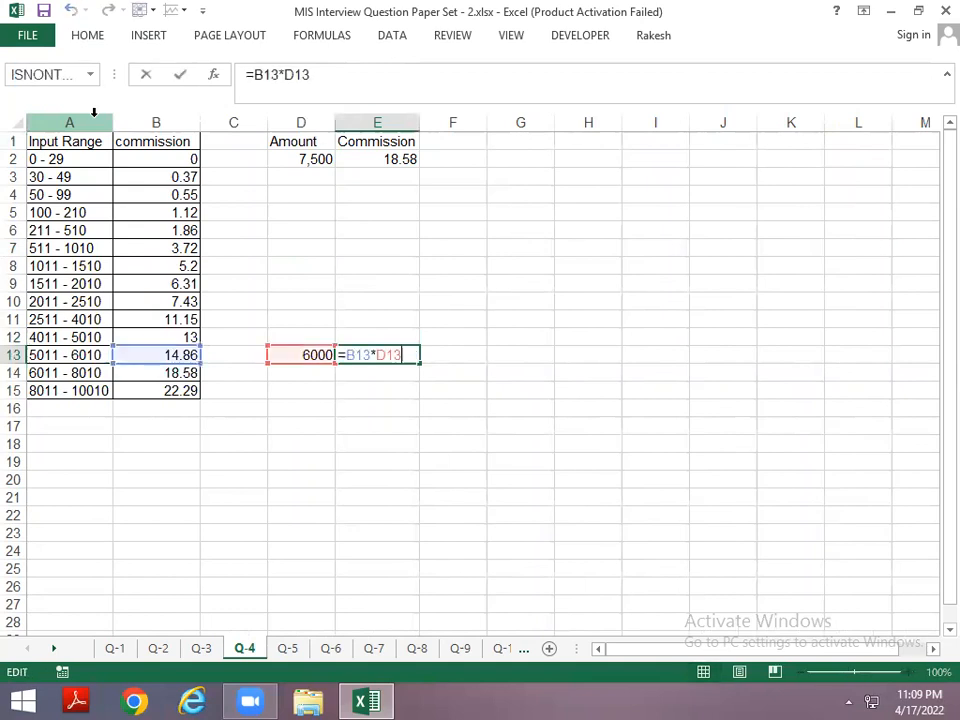
type("/100")
key("Return")
key("Up")
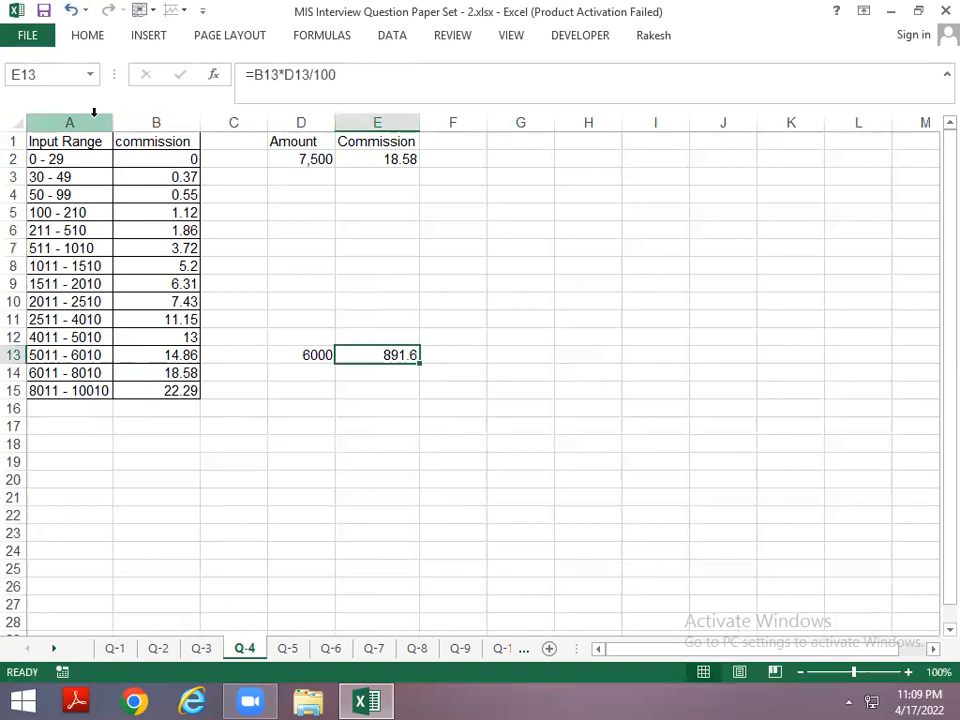
Clear the test amount and commission from D13:E13 and return to E2
key("shift+Left")
key("Delete")
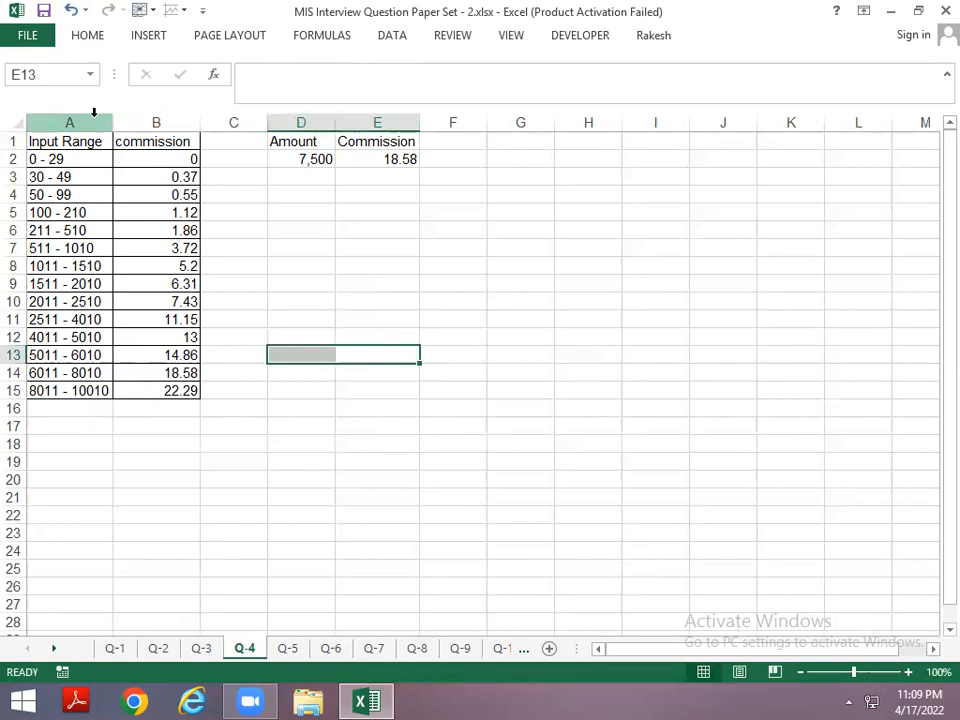
key("ctrl+Up")
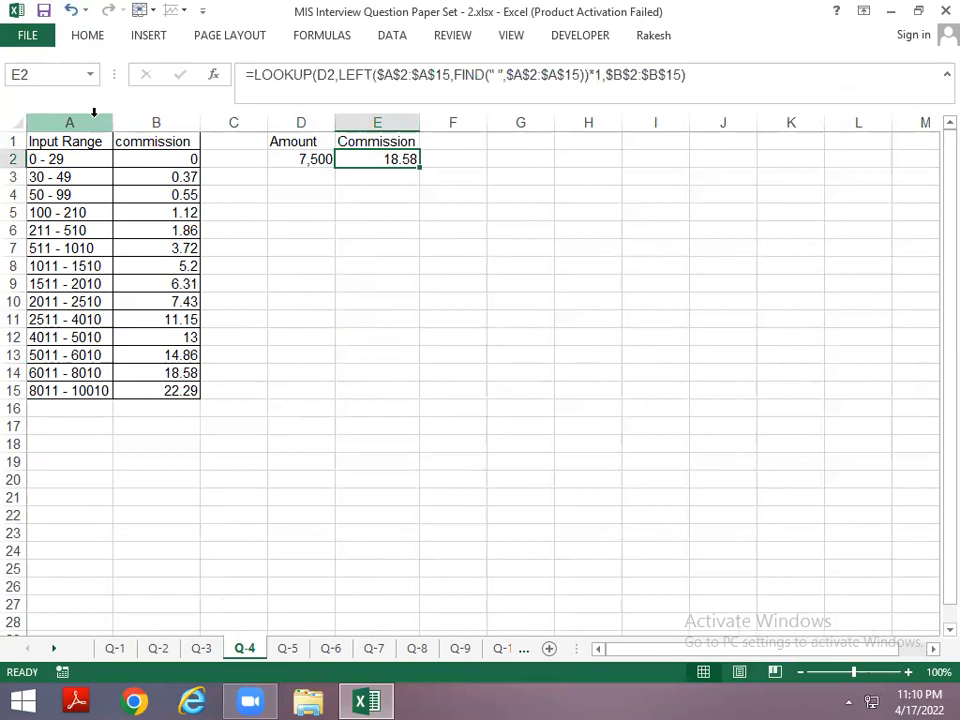
Apply all borders to the Amount and Commission table in D1:E2
key("Left")
key("ctrl+Up")
key("ctrl+shift+Down")
key("ctrl+shift+Right")
key("alt+h")
key("b")
key("a")
Enter an example amount of 2200 in D6
key("Down")
key("Down")
key("Down")
key("Down")
key("Down")
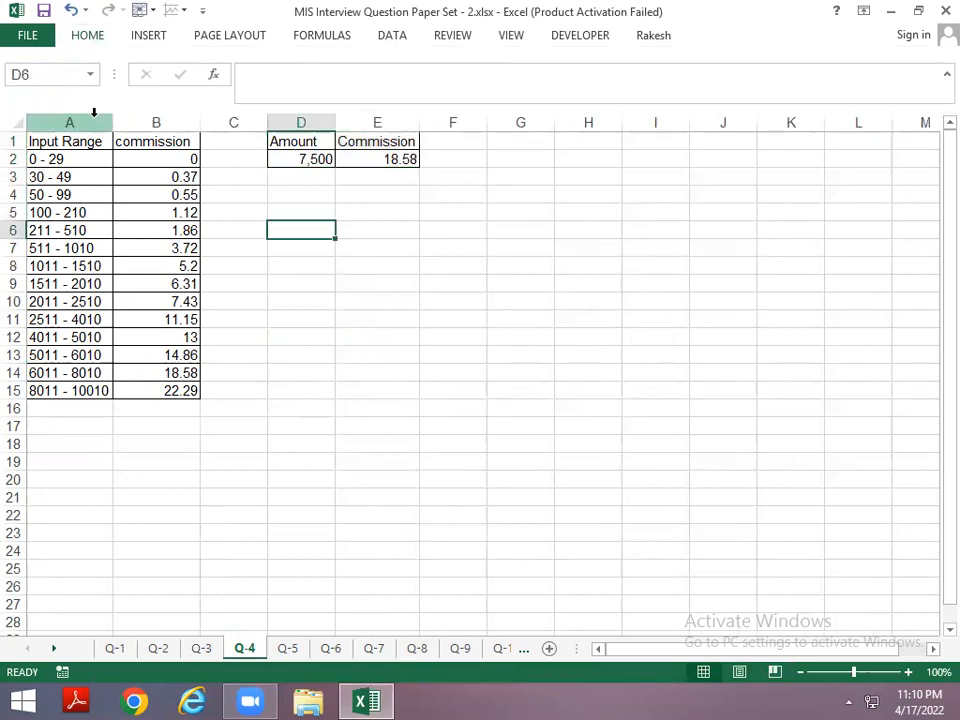
type("2200")
key("Return")
Copy the commission for the 2011 - 2510 range from B10 into E6, beside the example amount
key("Left")
key("Left")
key("Left")
key("Down")
key("Down")
key("Down")
key("Right")
key("Right")
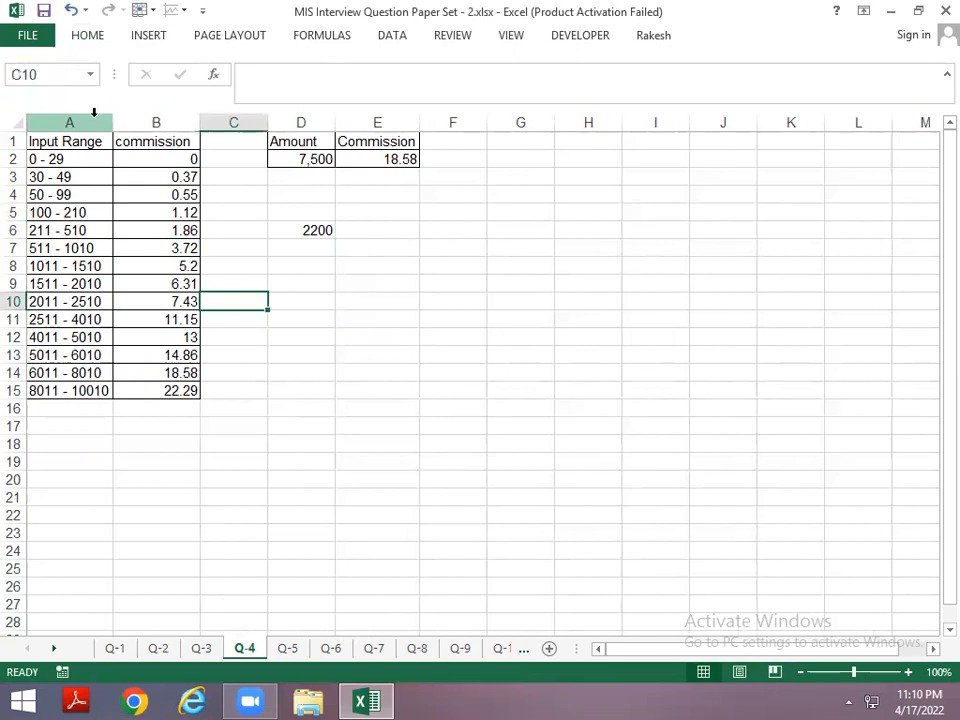
key("Left")
key("ctrl+c")
key("Right")
key("Right")
key("Right")
key("Up")
key("Up")
key("Up")
key("Up")
key("ctrl+v")
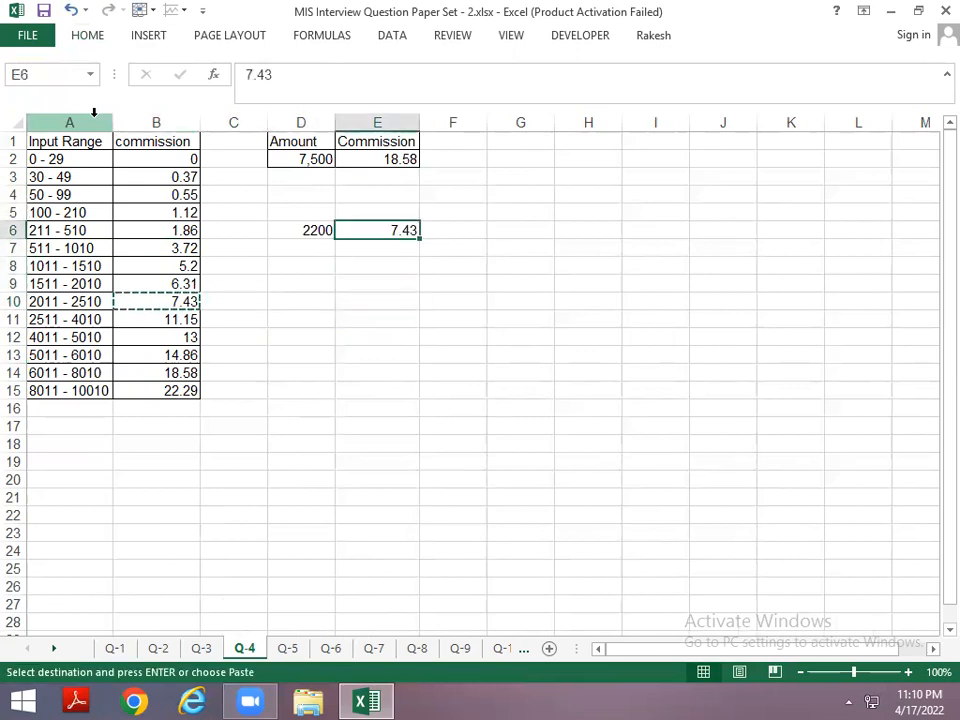
Clear the example values from D6:E6 and delete the existing commission formula in E2
key("shift+Left")
key("Delete")
key("Up")
key("Up")
key("Up")
key("Up")
key("Up")
key("shift+Down")
key("Down")
key("Left")
key("Right")
key("Delete")
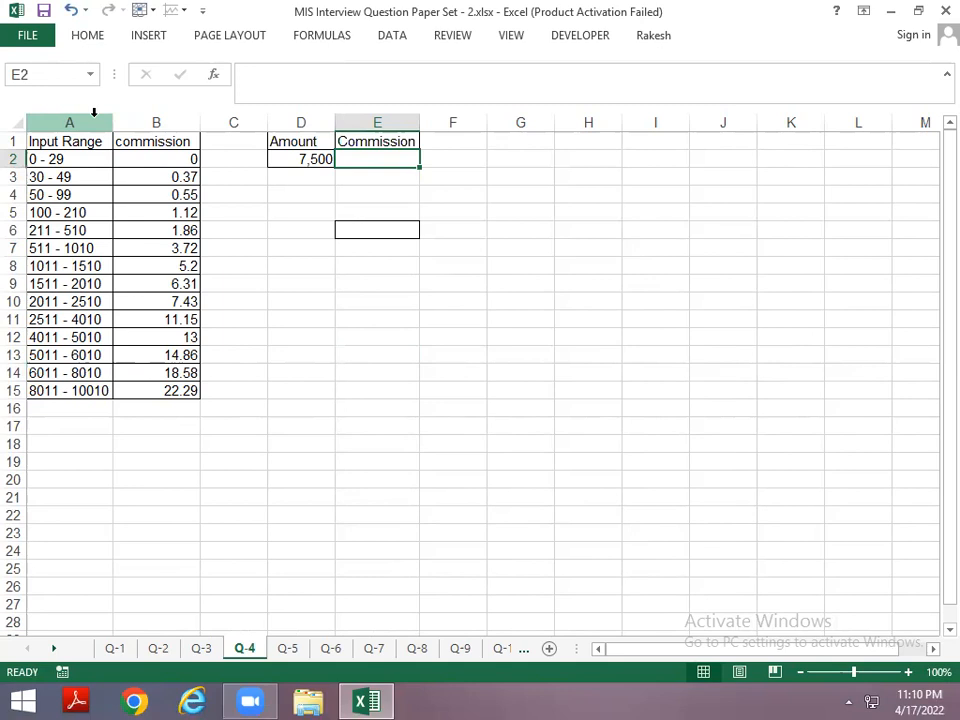
Copy the Amount and Commission headers from D1:E1 to D6:E6 and select D7 below them
key("Left")
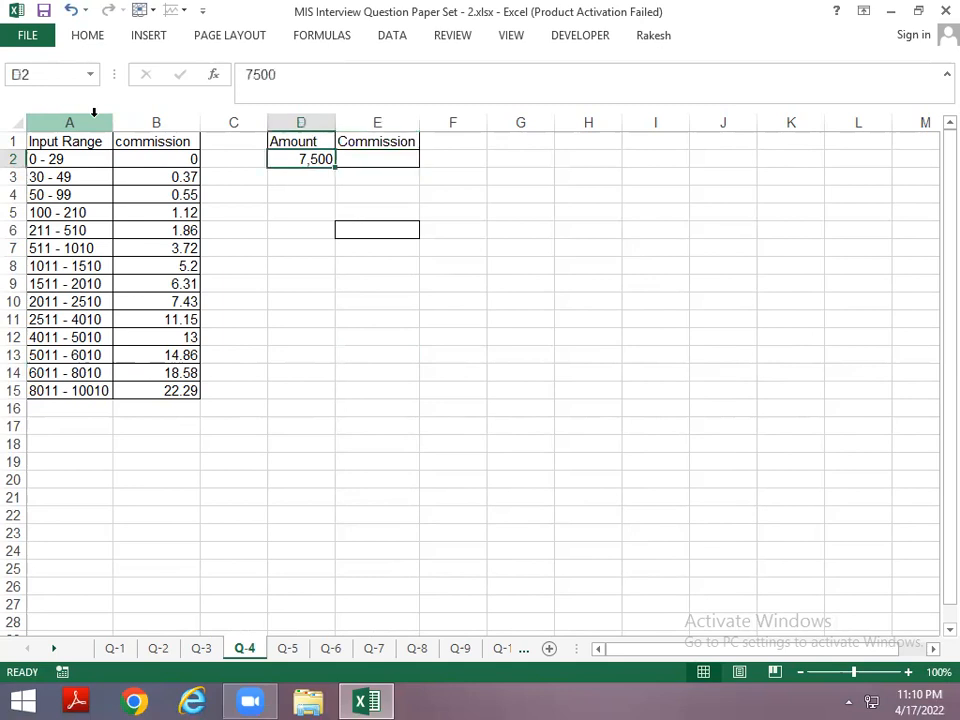
key("Up")
key("shift+Right")
key("ctrl+c")
key("Down")
key("Down")
key("Down")
key("Down")
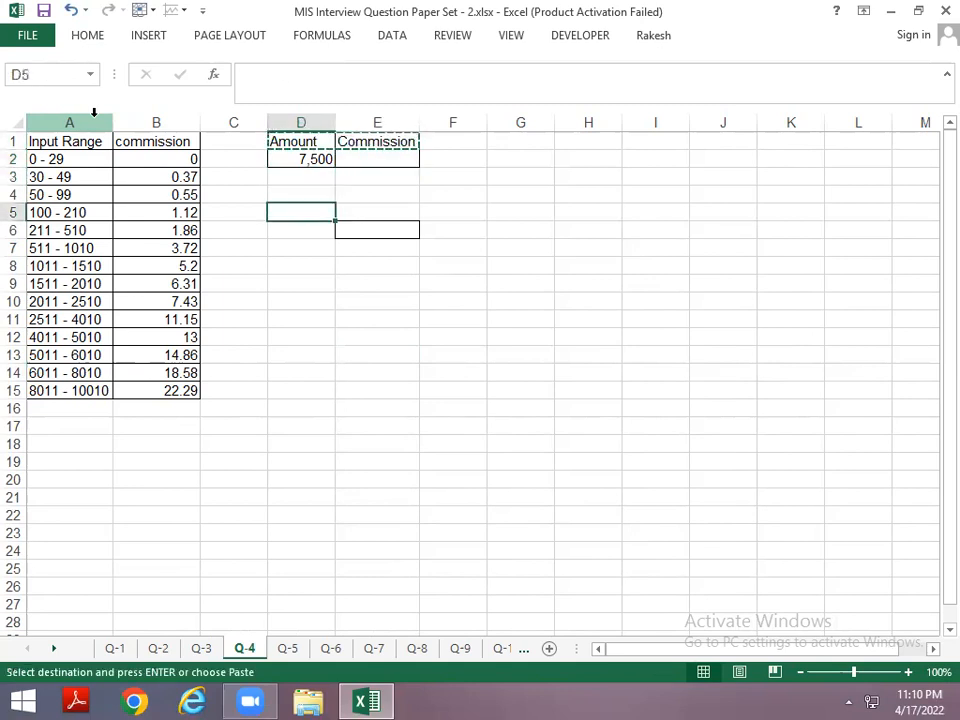
key("Down")
key("ctrl+v")
key("Escape")
key("Down")
key("Right")
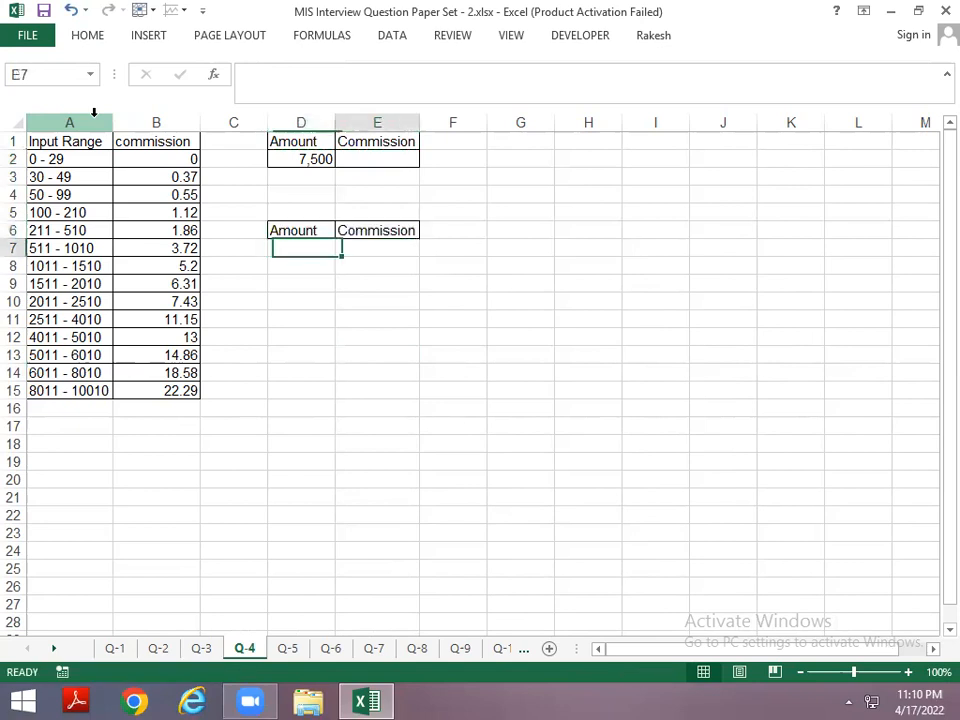
key("Left")
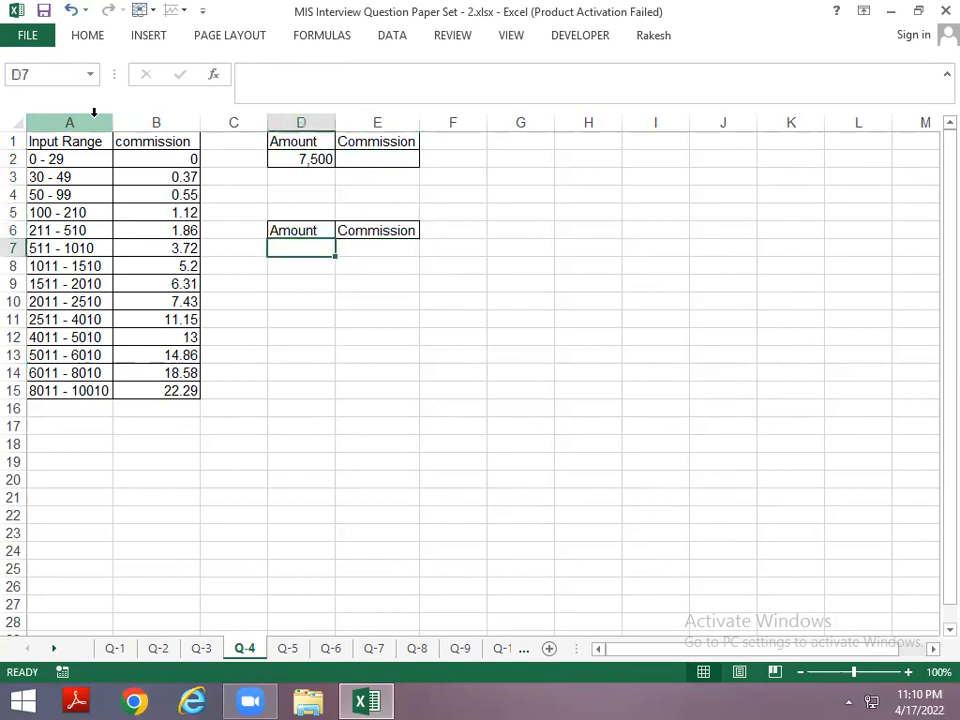
Enter 150 as the test amount in D7
type("100")
key("Return")
key("Up")
type("150")
key("Return")
key("Up")
key("Right")
type("=")
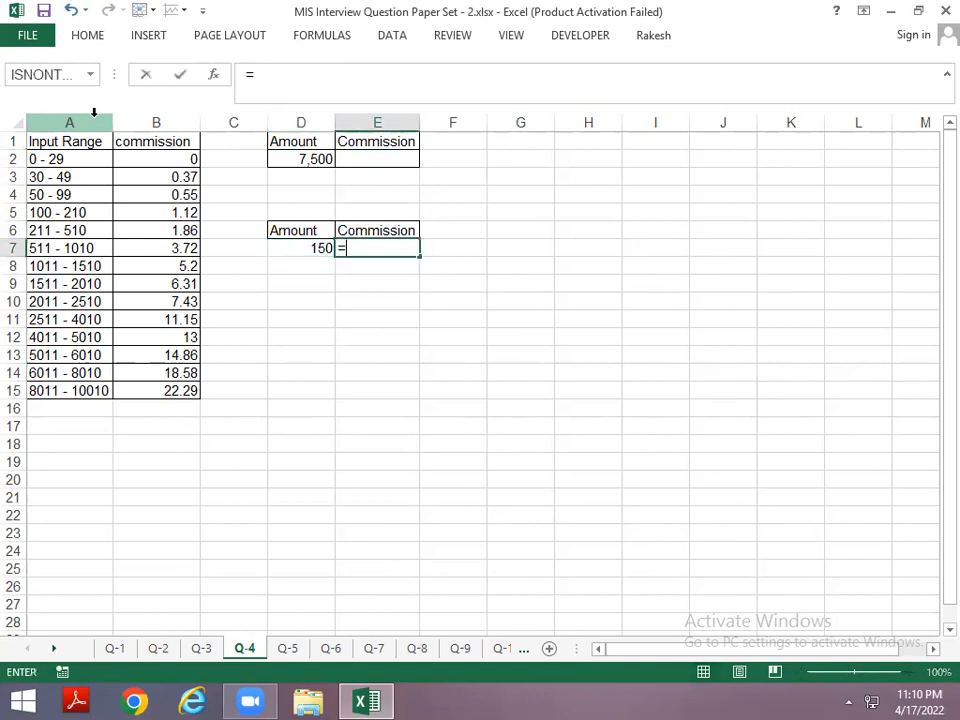
key("Escape")
type("=find")
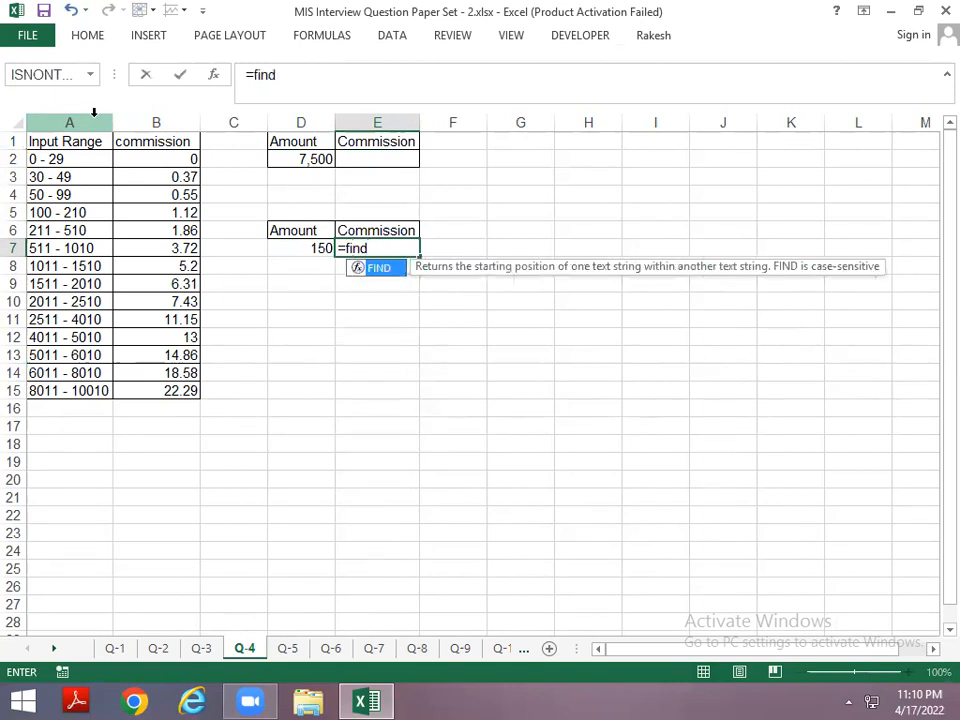
type("\" \"")
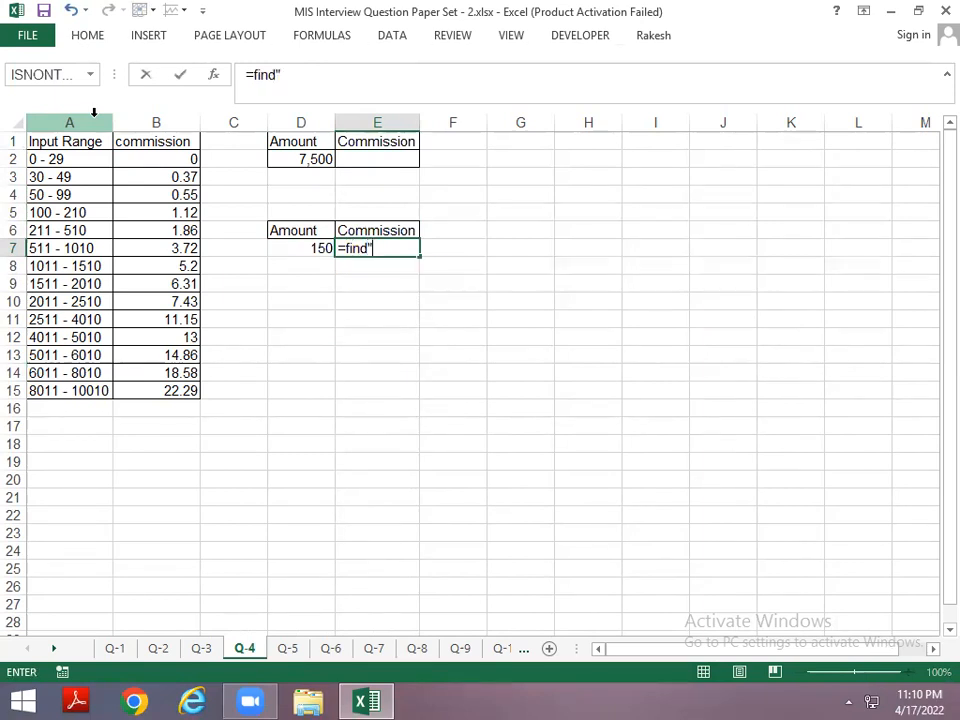
key("BackSpace")
key("BackSpace")
key("BackSpace")
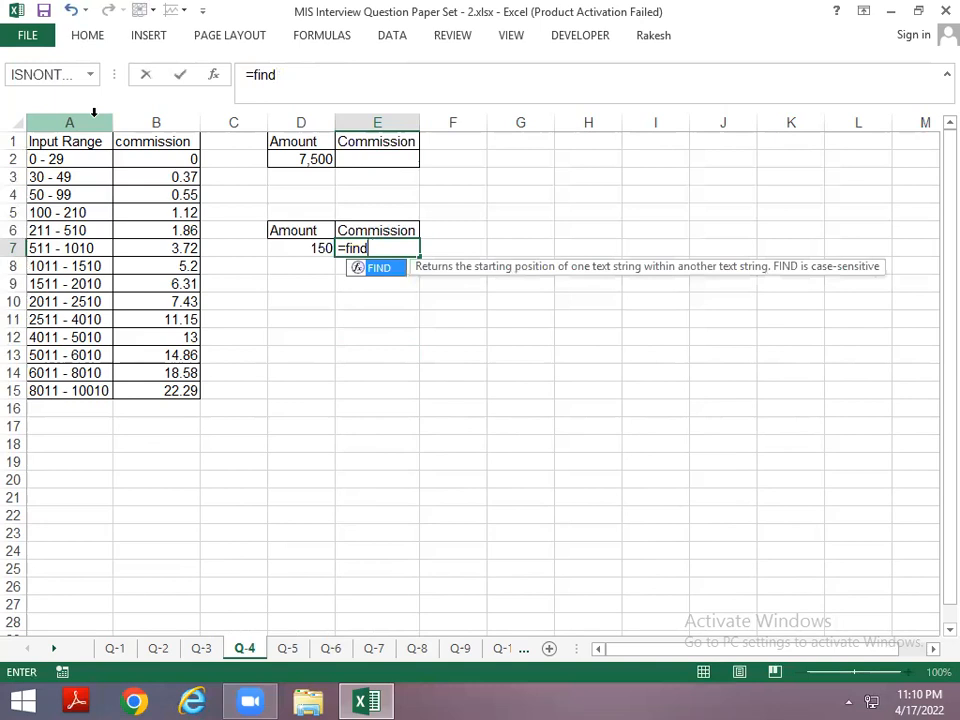
type("(")
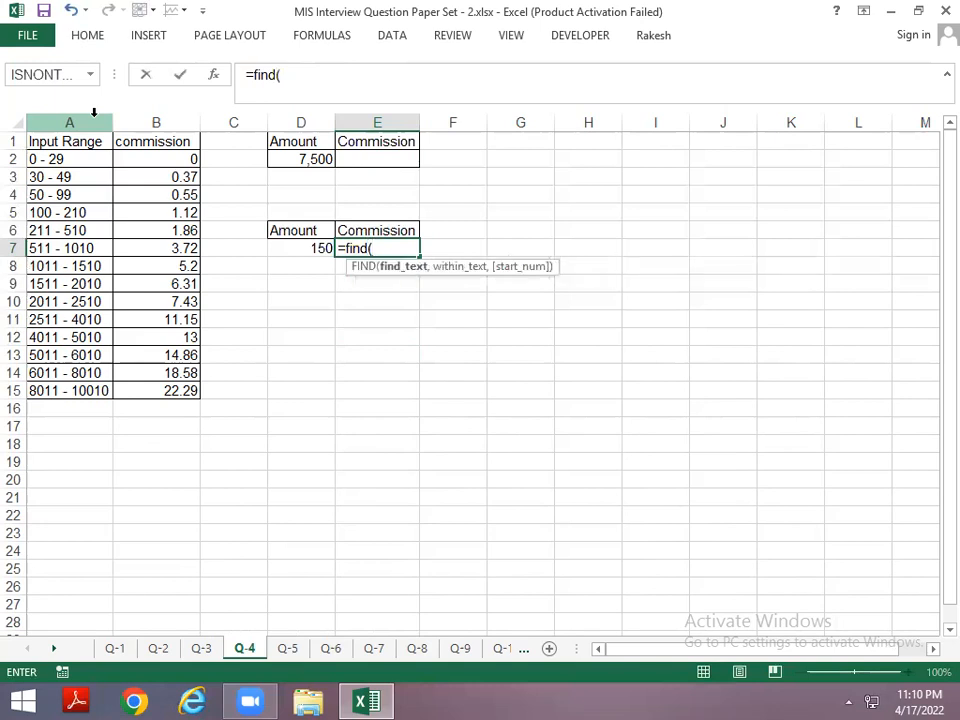
key("Escape")
Examine the characters and spaces of the 511 - 1010 range text in A7 without changing the cell
key("Left")
key("Left")
key("Left")
key("Left")
key("F2")
key("Left")
key("Left")
key("Left")
key("Left")
key("Left")
key("Left")
key("Left")
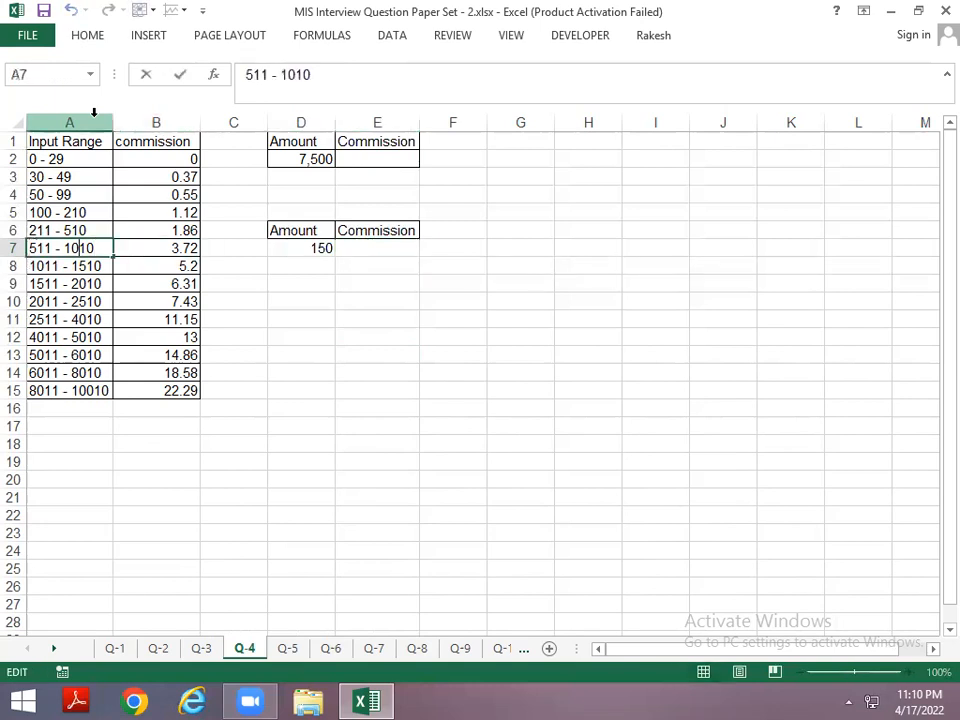
key("Escape")
Enter =FIND(" ",$A$2:$A$15) in E7 to locate the first space in each input range
key("Right")
key("Right")
key("Right")
key("Right")
type("=find")
key("Tab")
type("\" \",")
key("Left")
key("Left")
key("Left")
key("Left")
key("ctrl+Up")
key("Down")
key("ctrl+shift+Down")
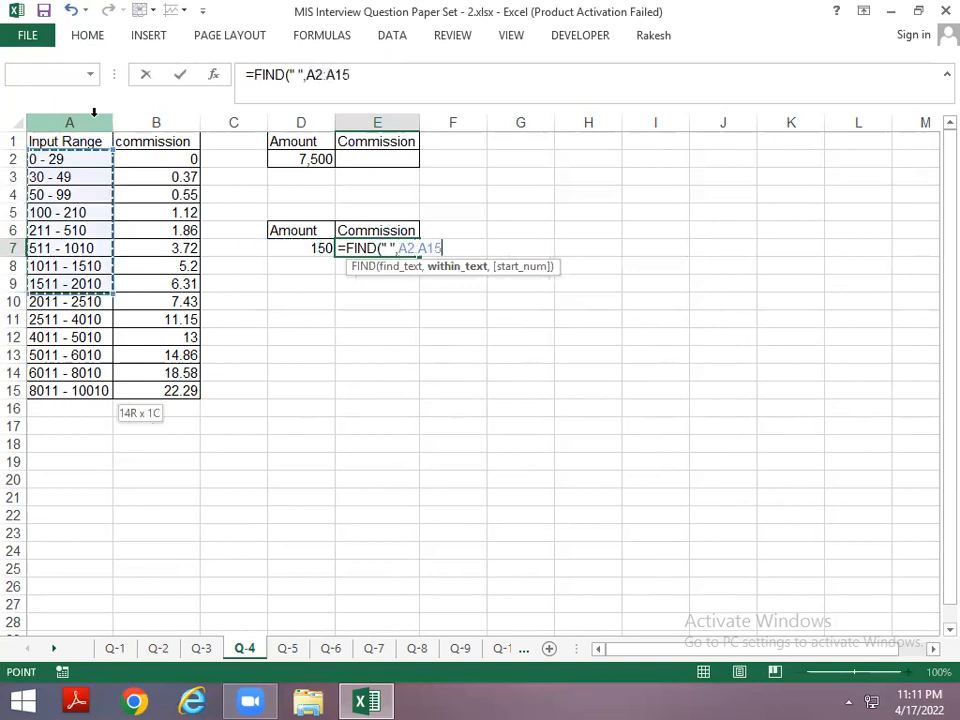
key("F4")
key("ctrl+Return")
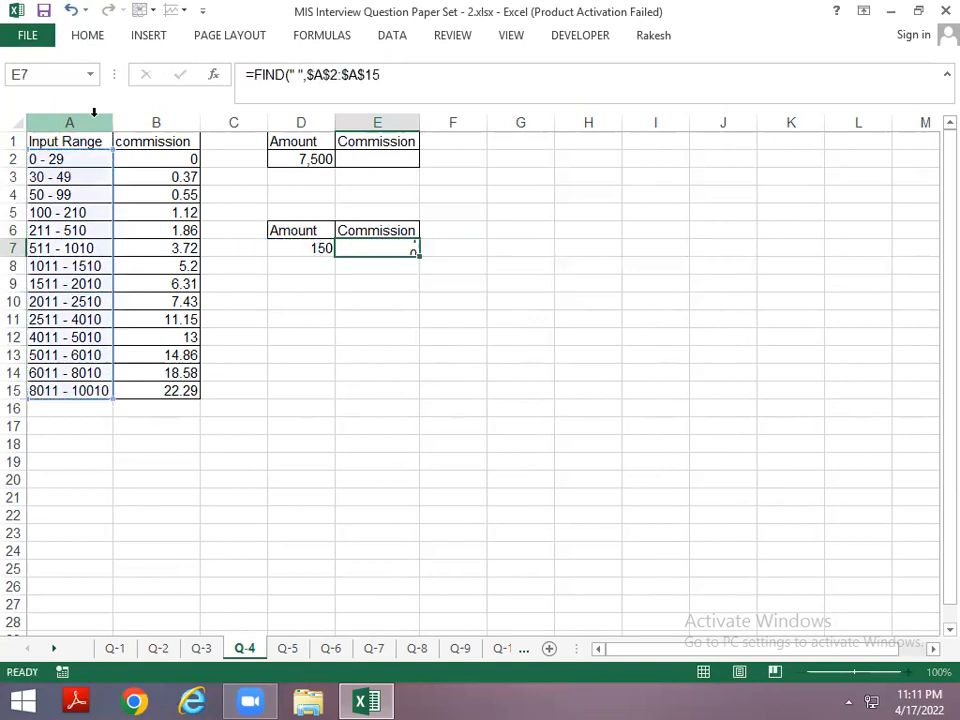
key("F2")
key("ctrl+Return")
key("F2")
key("ctrl+Return")
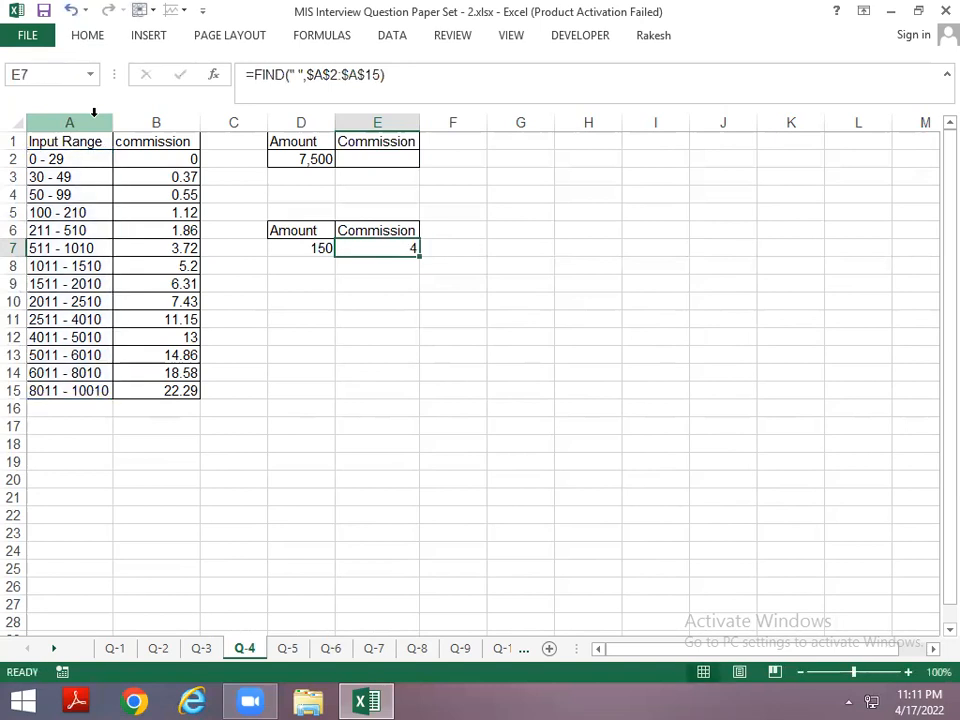
Check the position of the first space within the range text in A7, and return to E7
key("Home")
key("F2")
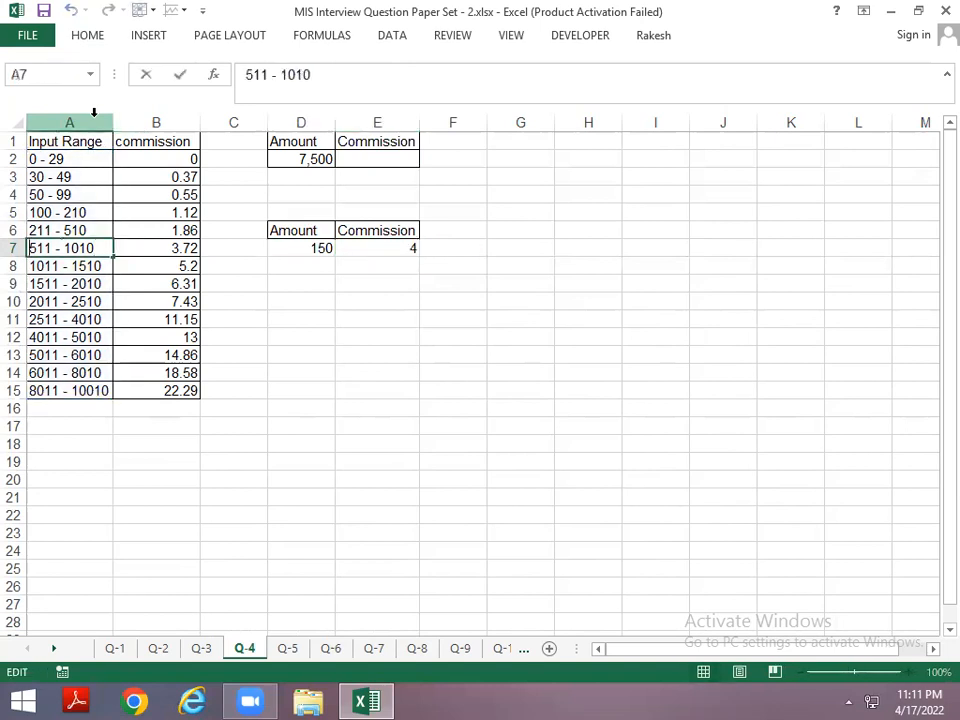
key("Right")
key("Right")
key("Escape")
key("Right")
key("Right")
key("Right")
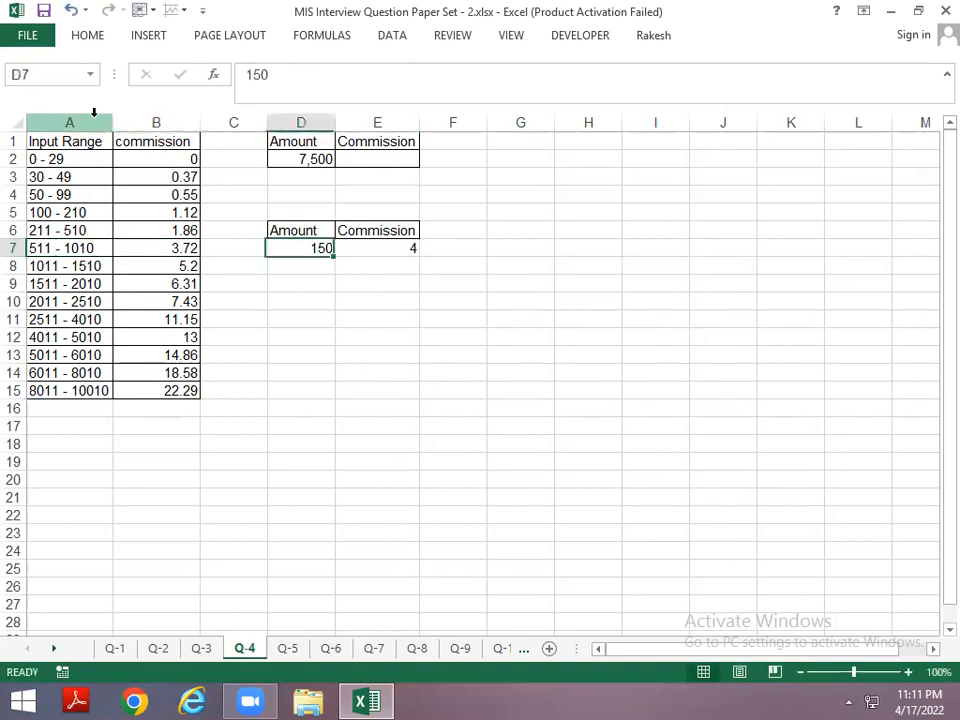
key("Right")
Extend the E7 formula to subtract 1 from the space position: =FIND(" ",$A$2:$A$15)-1
key("F2")
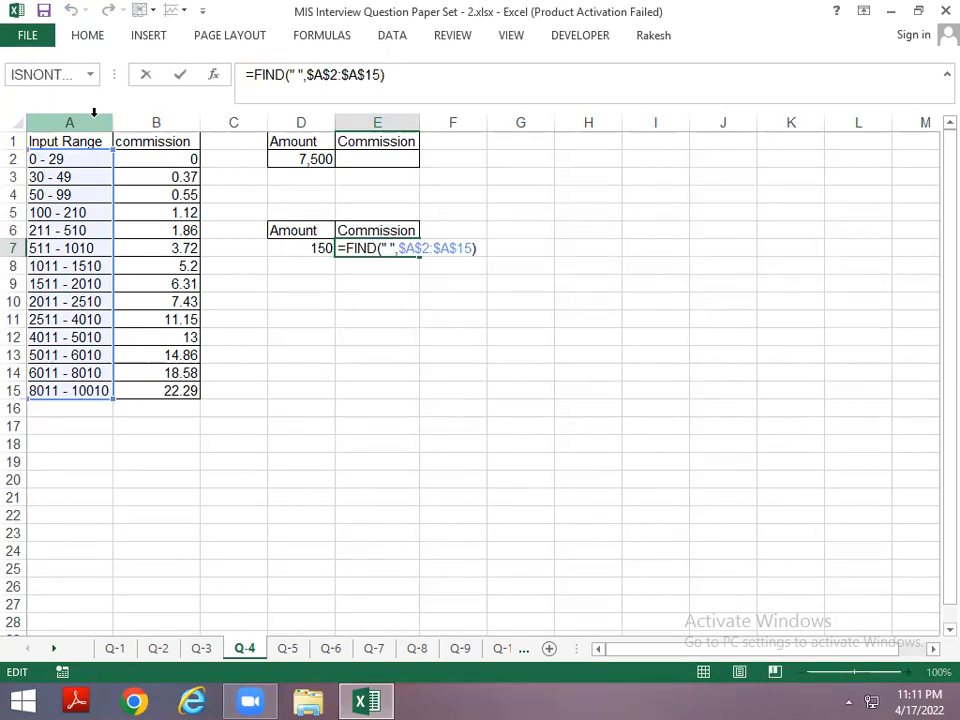
type("*1")
key("ctrl+Return")
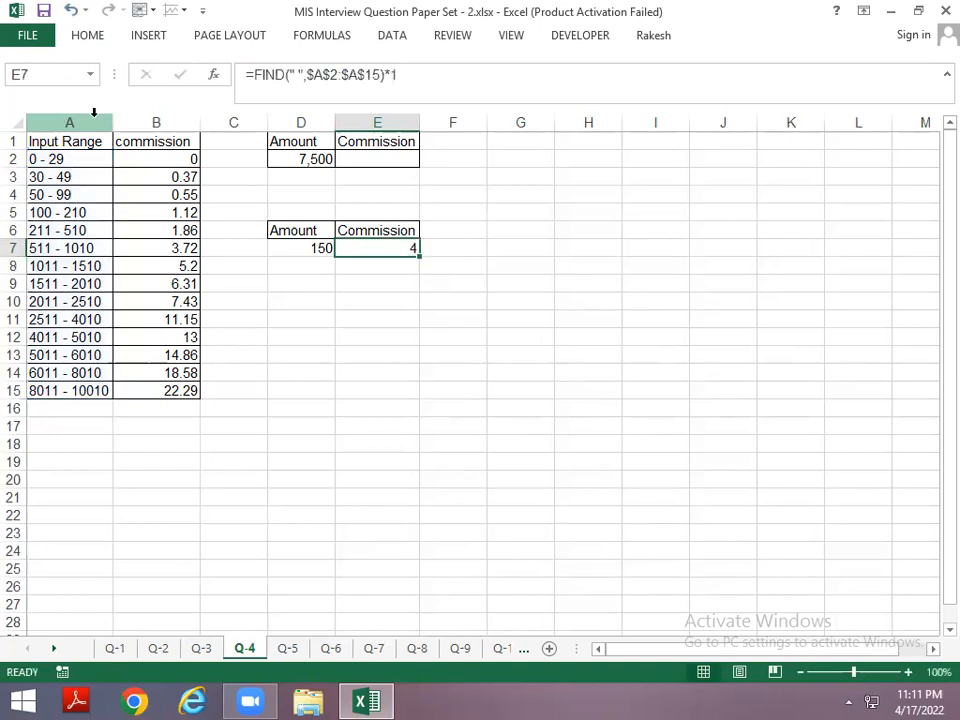
key("F2")
key("Left")
key("BackSpace")
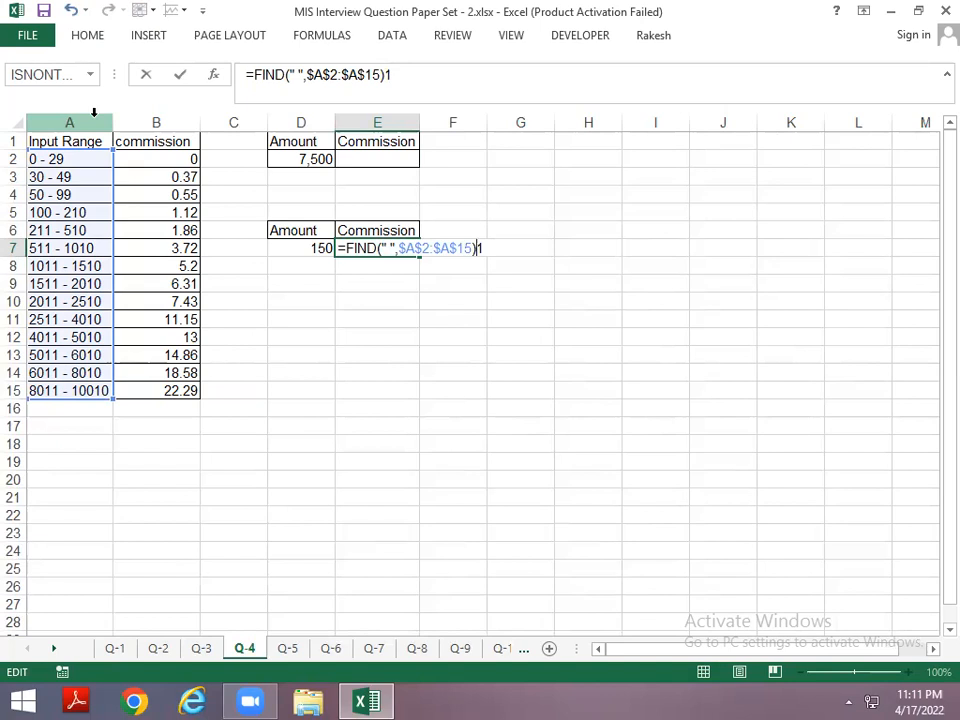
type("-")
key("Return")
key("Up")
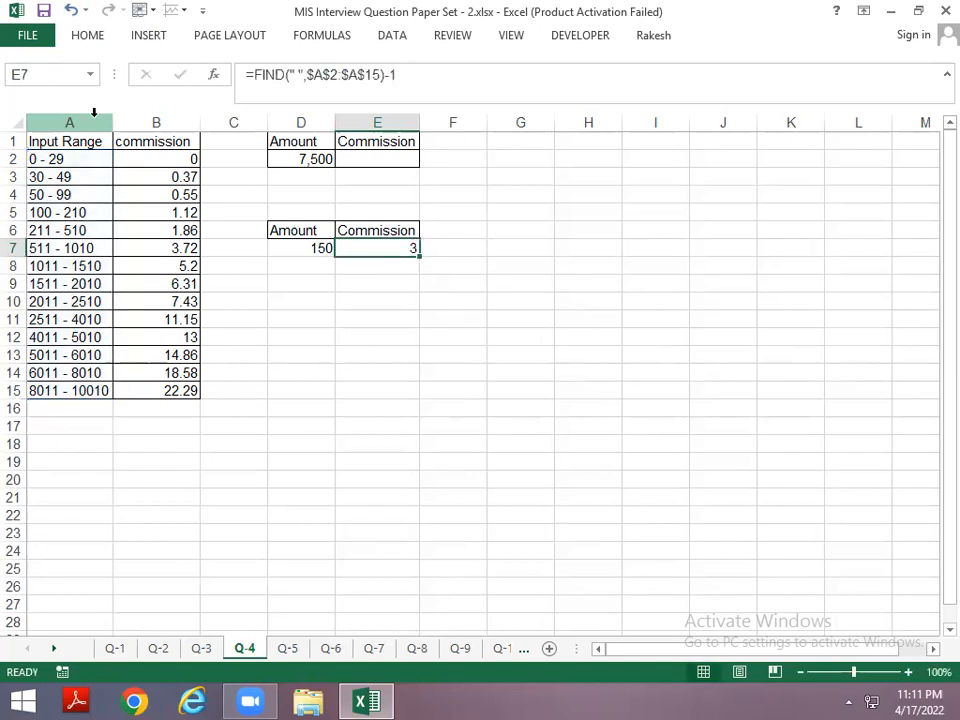
Wrap the E7 formula in LEFT to extract each range's lower limit: =LEFT(A2:A15,FIND(" ",$A$2:$A$15)-1)
key("F2")
key("Home")
key("Right")
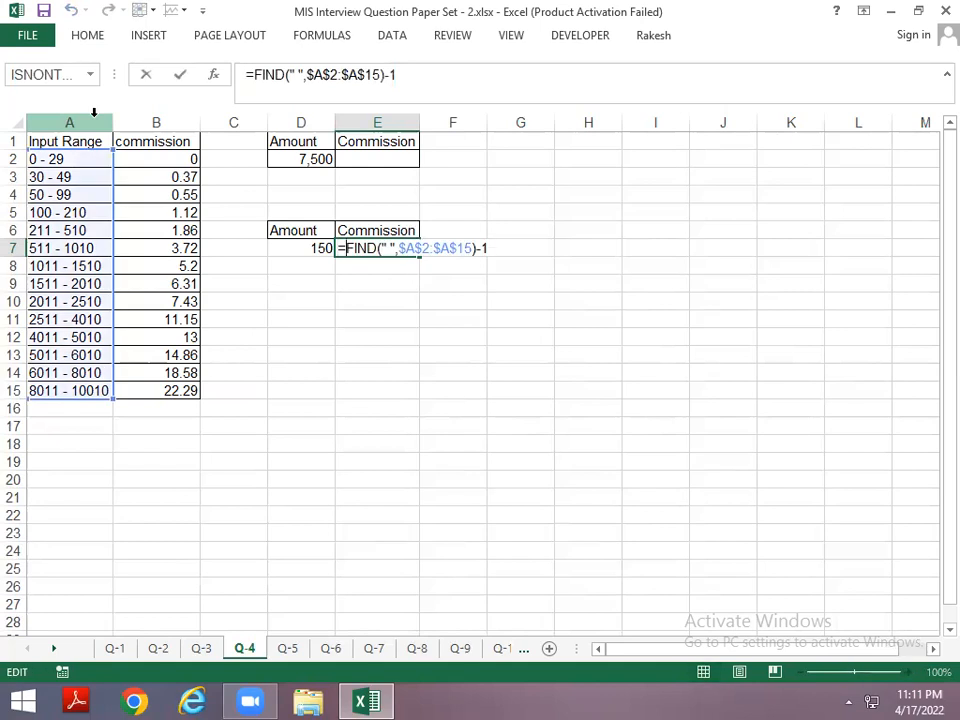
type("I")
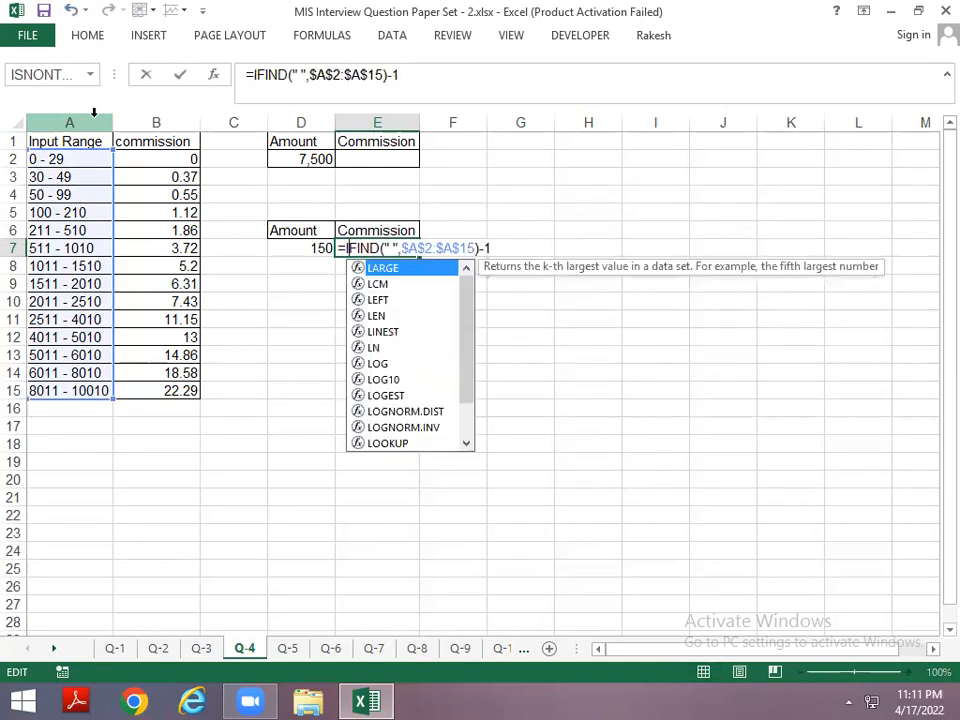
key("BackSpace")
type("lef")
key("Tab")
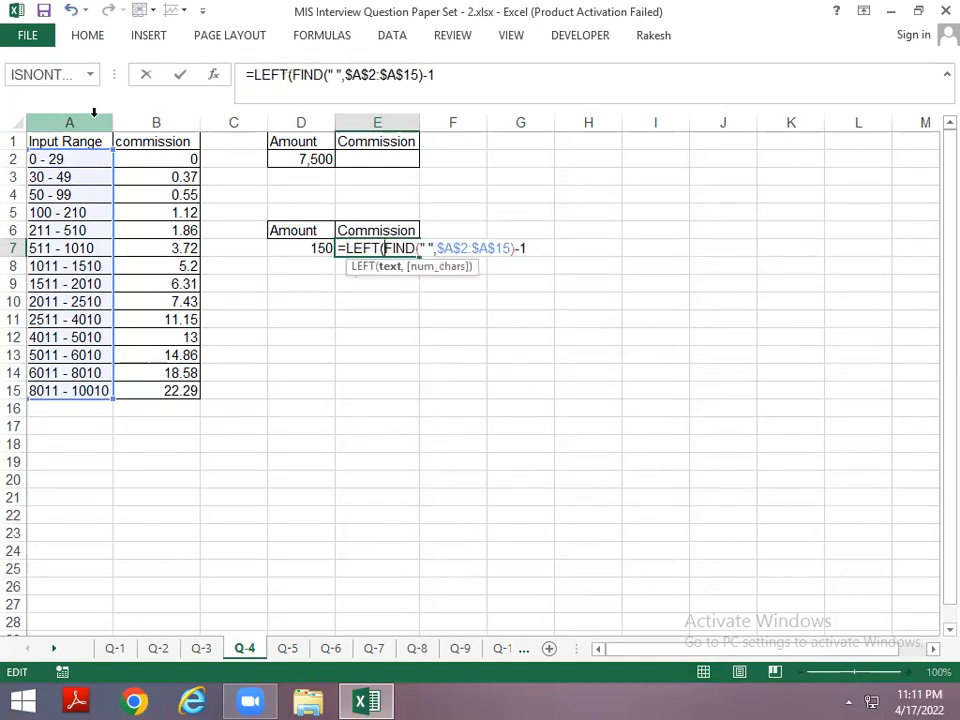
type("a2:")
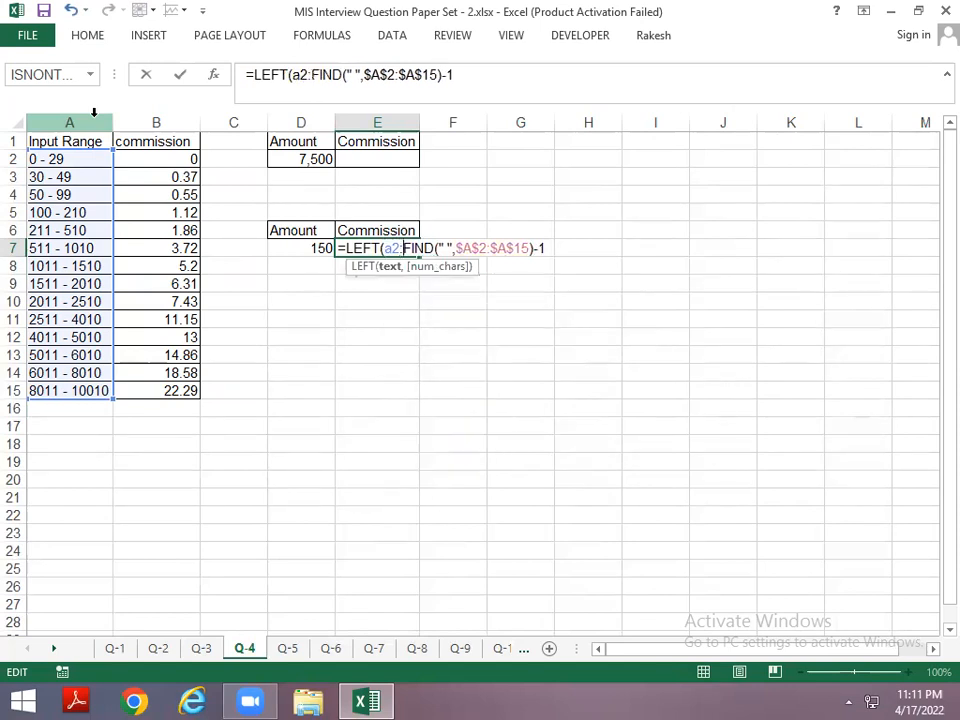
type("a15,")
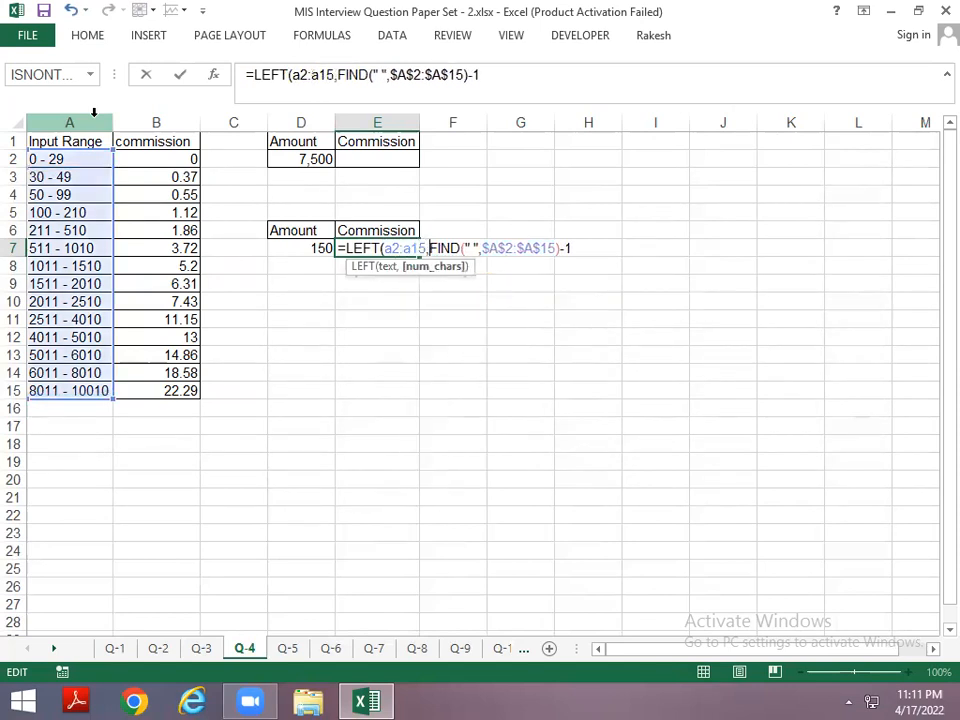
key("Return")
key("Return")
key("Up")
key("F2")
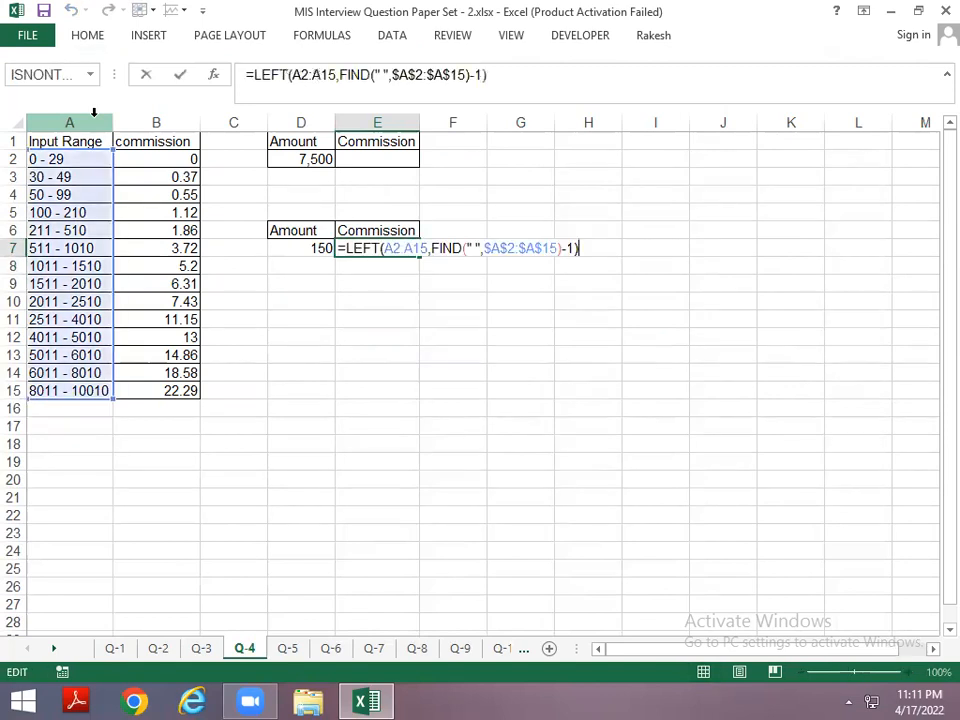
key("Escape")
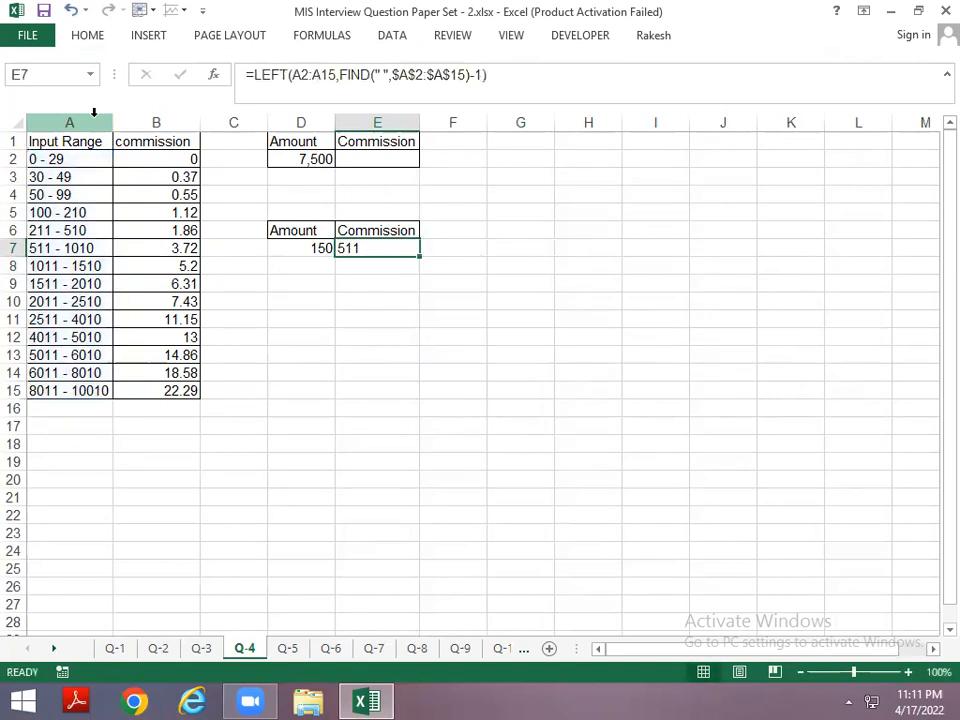
Wrap the E7 formula in LOOKUP with D7 as lookup value, accepting the correction to =LOOKUP(D7,LEFT(A2:A15,FIND(" ",$A$2:$A$15)-1))
key("F2")
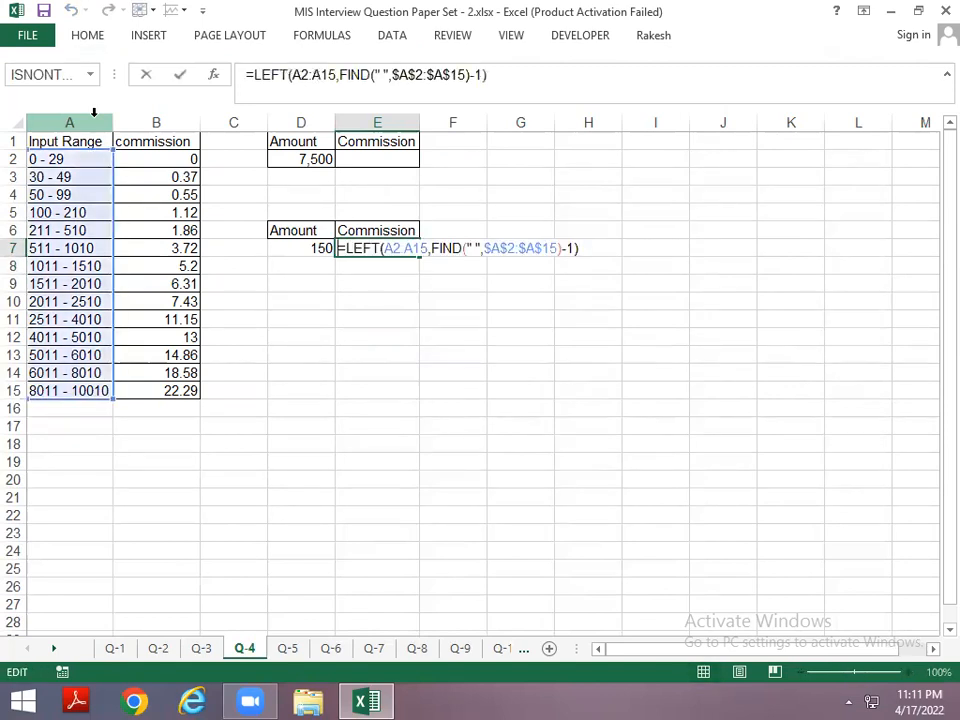
type("lookup")
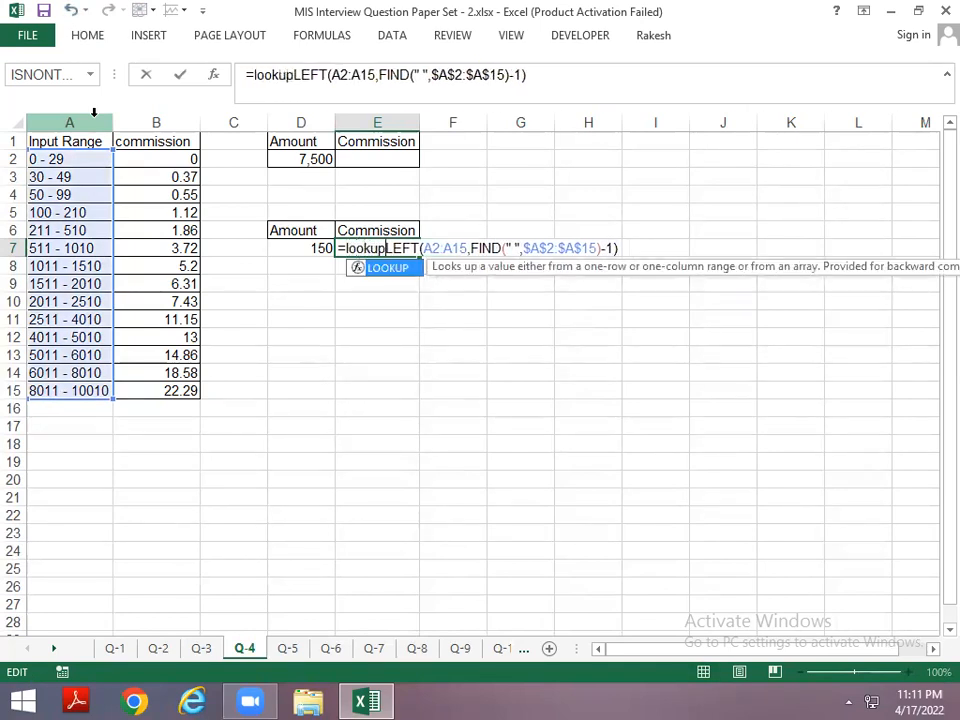
key("Tab")
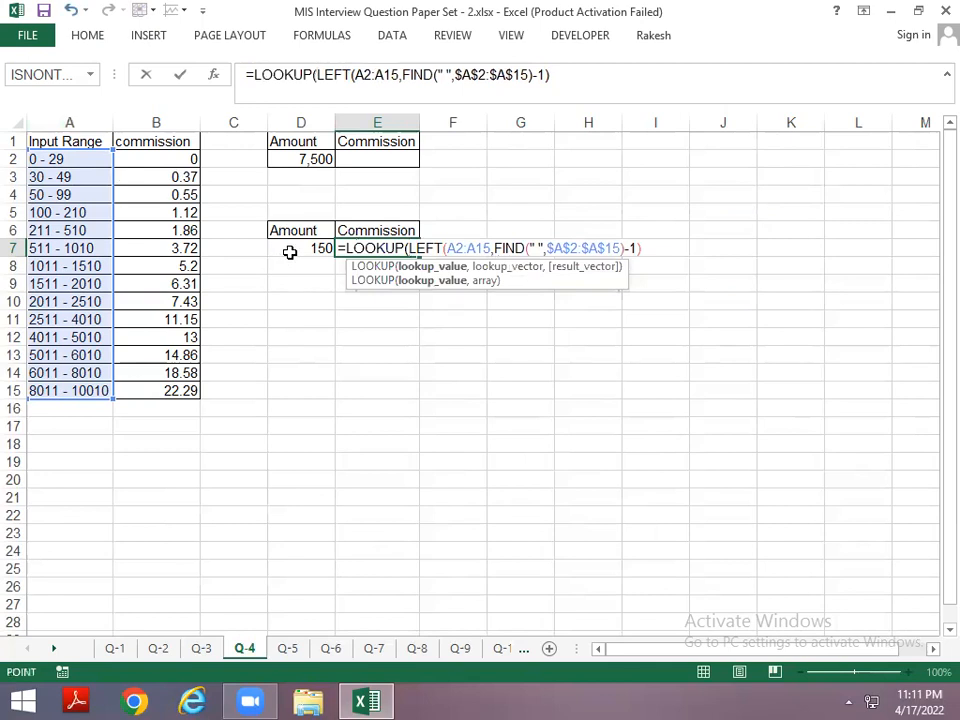
left_click(289, 252)
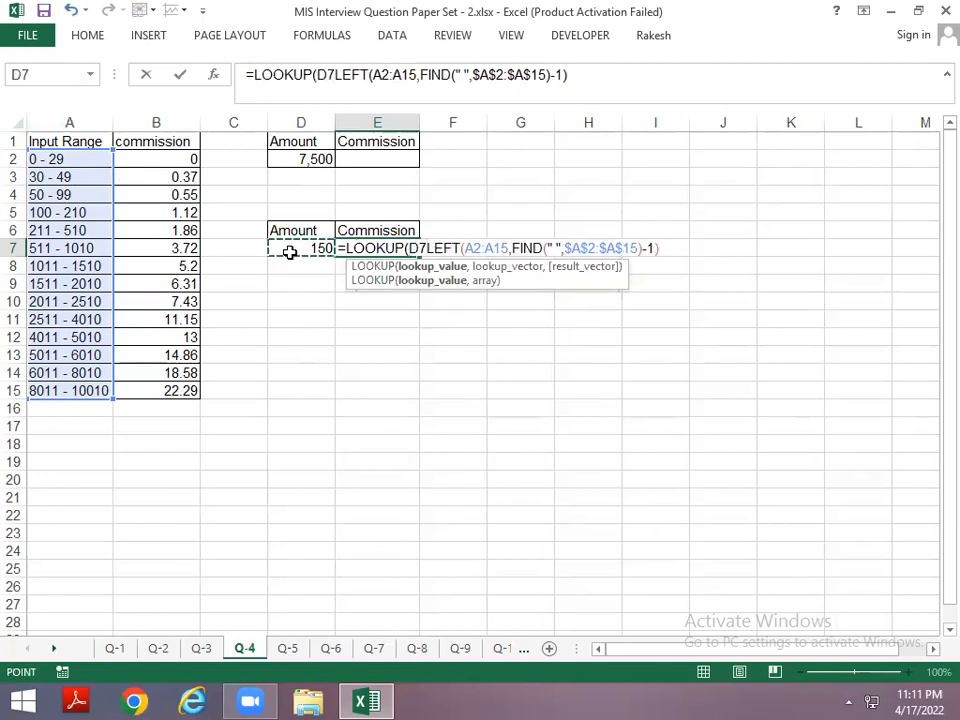
type(",")
key("Return")
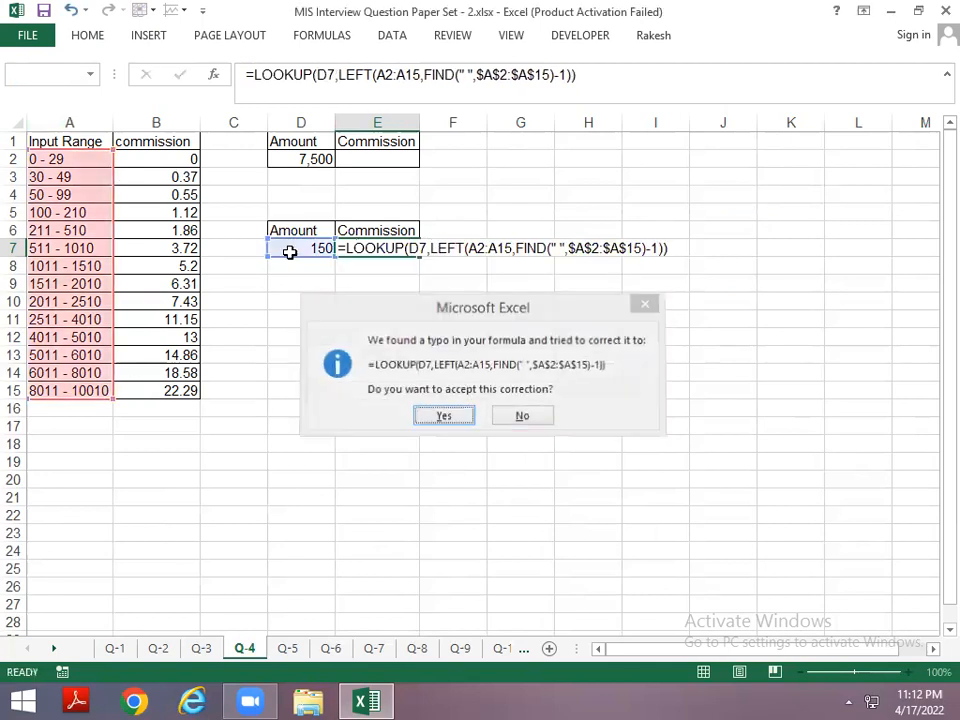
key("Return")
key("Up")
key("F2")
key("Left")
key("Left")
key("Left")
key("Left")
key("Left")
key("Left")
key("Left")
key("Left")
key("Left")
key("Left")
key("Left")
key("Left")
key("Left")
key("Left")
key("Left")
key("Left")
key("Left")
key("Left")
key("Left")
key("Left")
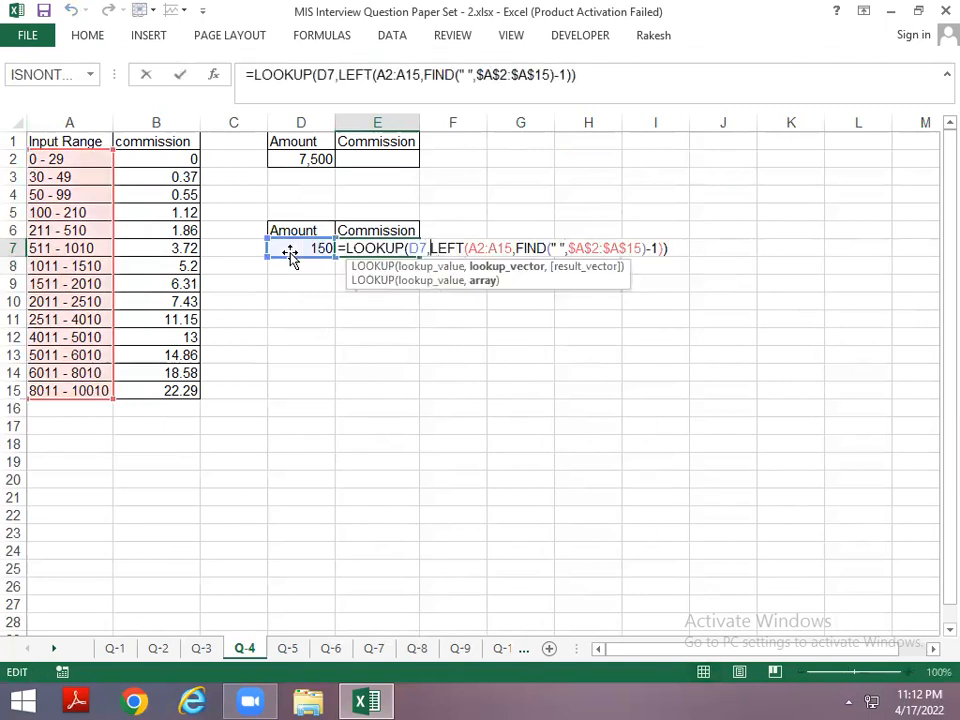
key("shift+Page_Down")
key("Escape")
key("Up")
key("Down")
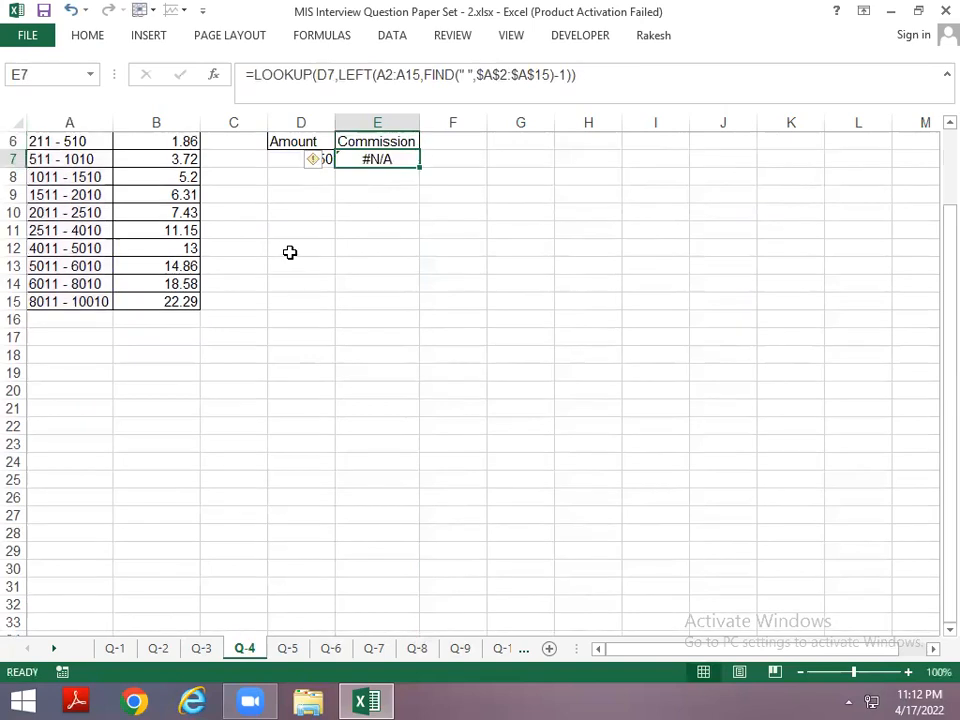
Try to evaluate the part of the E7 formula from LEFT through the final closing parenthesis
key("F2")
key("shift+Left")
key("shift+Left")
key("shift+Left")
key("shift+Left")
key("shift+Left")
key("shift+Left")
key("shift+Left")
key("shift+Left")
key("shift+Left")
key("shift+Left")
key("shift+Left")
key("shift+Left")
key("shift+Left")
key("shift+Left")
key("shift+Left")
key("shift+Left")
key("shift+Left")
key("shift+Left")
key("shift+Left")
key("shift+Left")
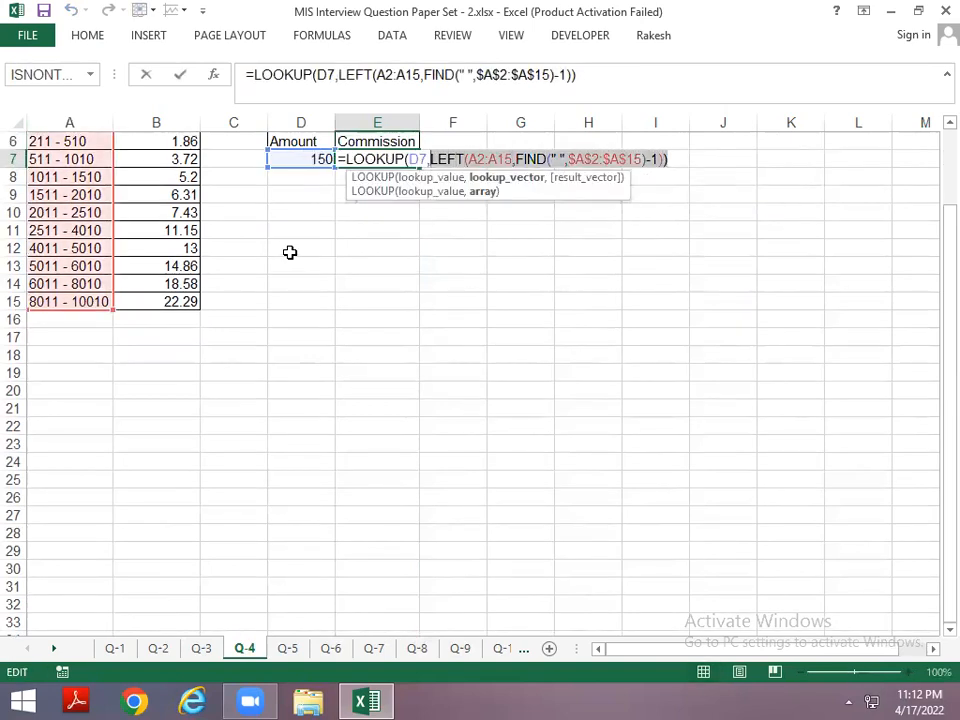
key("F9")
key("Return")
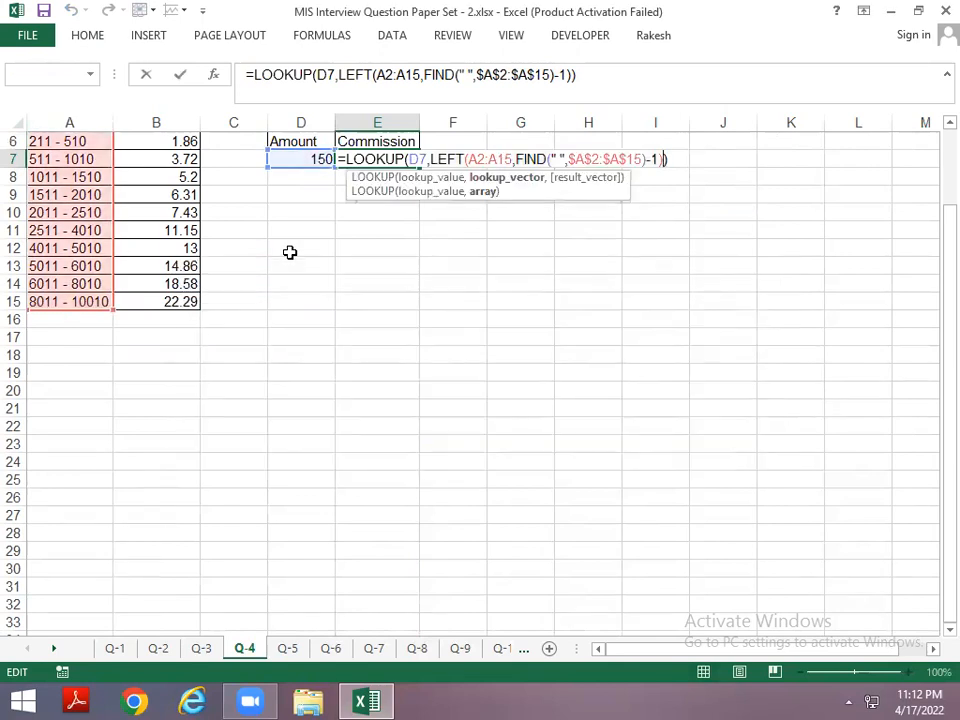
Evaluate only the LEFT argument inside the E7 LOOKUP formula to inspect its array, and discard the edit
key("shift+Left")
key("shift+Left")
key("shift+Left")
key("shift+Left")
key("shift+Left")
key("shift+Left")
key("shift+Left")
key("shift+Left")
key("shift+Left")
key("shift+Left")
key("shift+Left")
key("shift+Left")
key("shift+Left")
key("shift+Left")
key("shift+Left")
key("shift+Left")
key("shift+Left")
key("shift+Left")
key("shift+Left")
key("shift+Left")
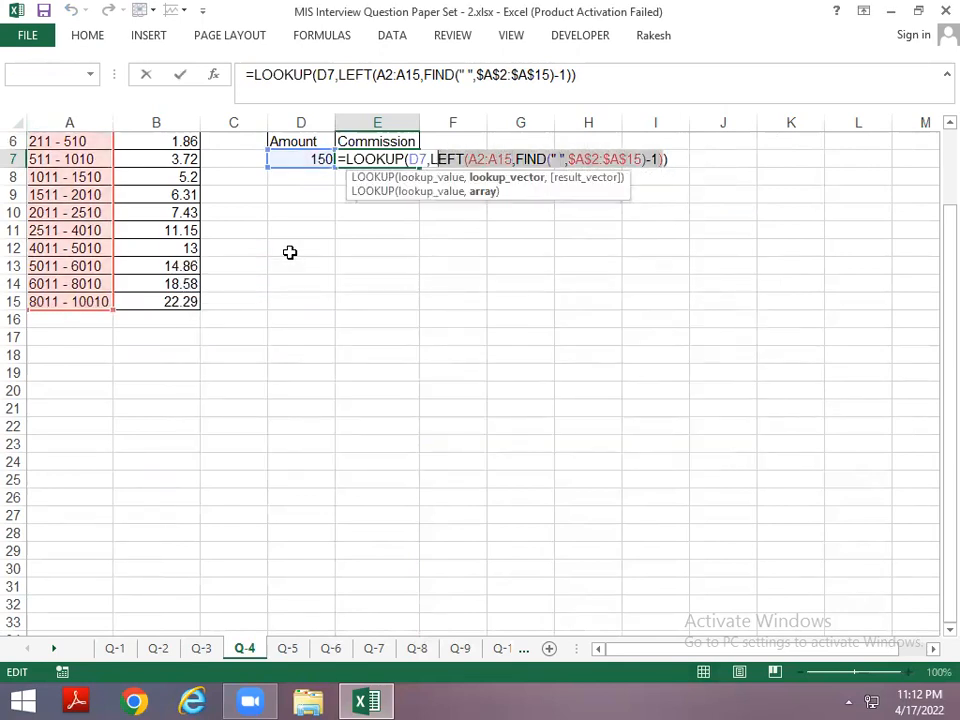
key("F9")
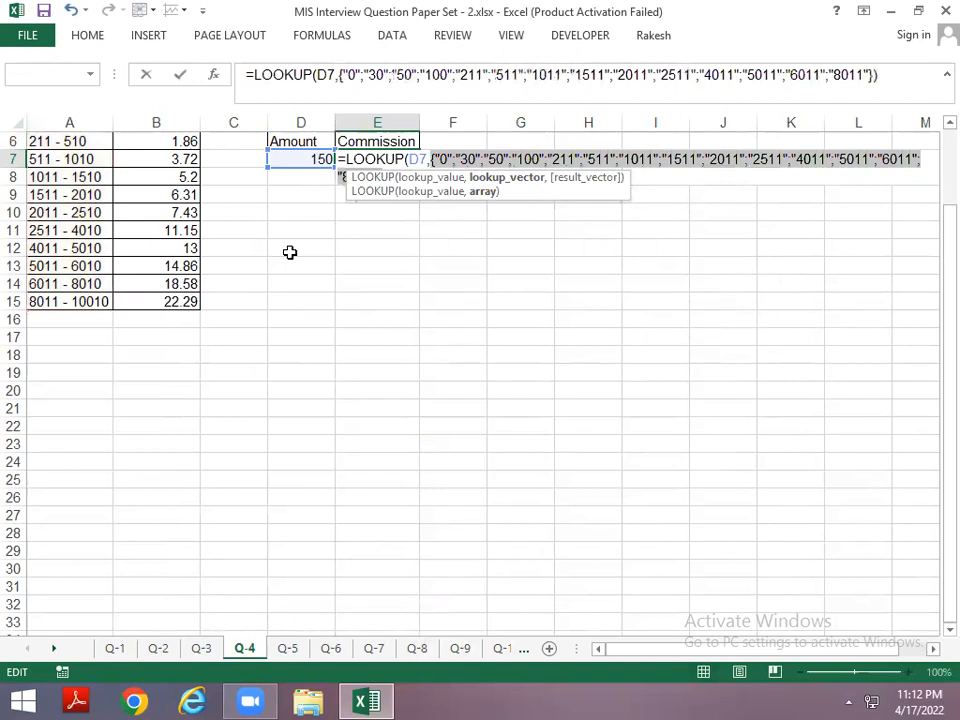
scroll(290, 252, "up", 2)
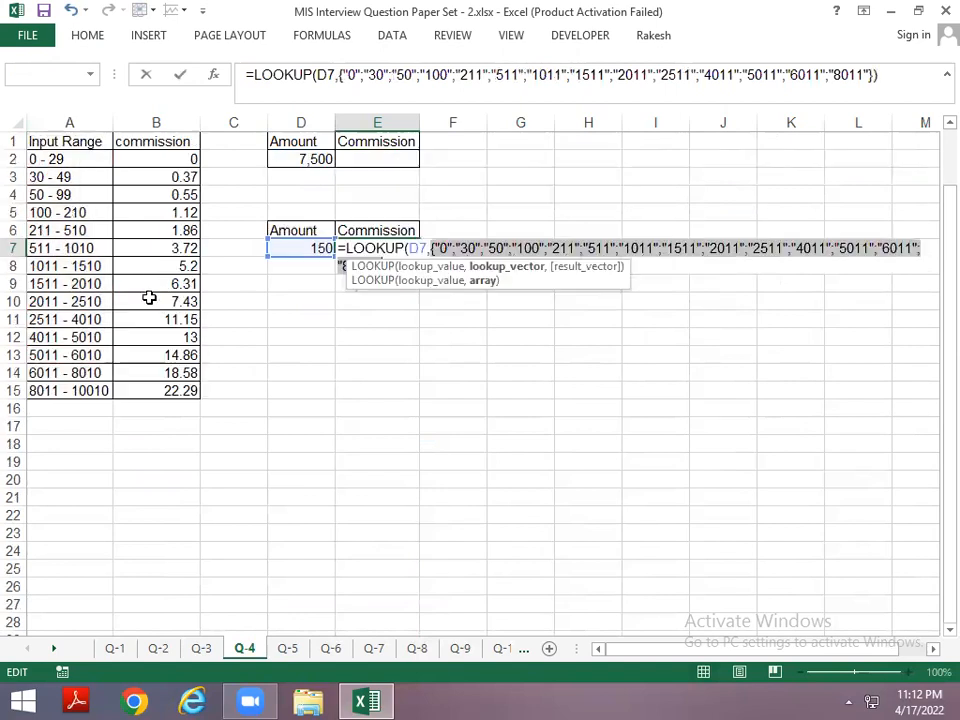
key("Escape")
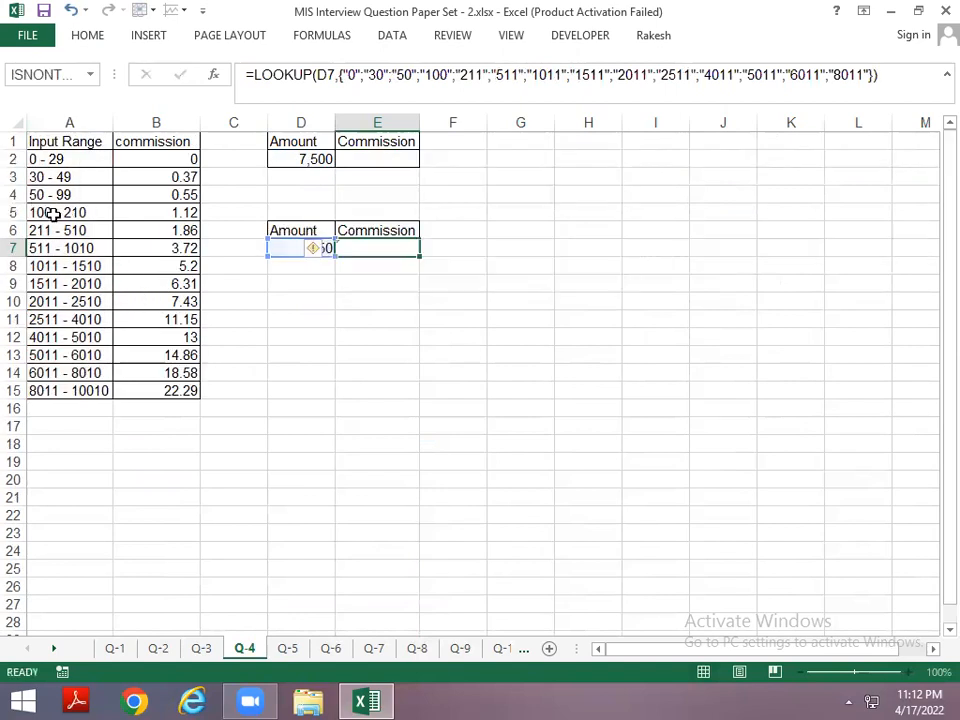
Strip LOOKUP and its D7 argument from the E7 formula, accepting the correction to =LEFT(A2:A15,FIND(" ",$A$2:$A$15)-1)
key("F2")
key("Home")
key("Right")
key("Delete")
key("Delete")
key("Delete")
key("Delete")
key("Delete")
key("Delete")
key("Delete")
key("Delete")
key("Delete")
key("Delete")
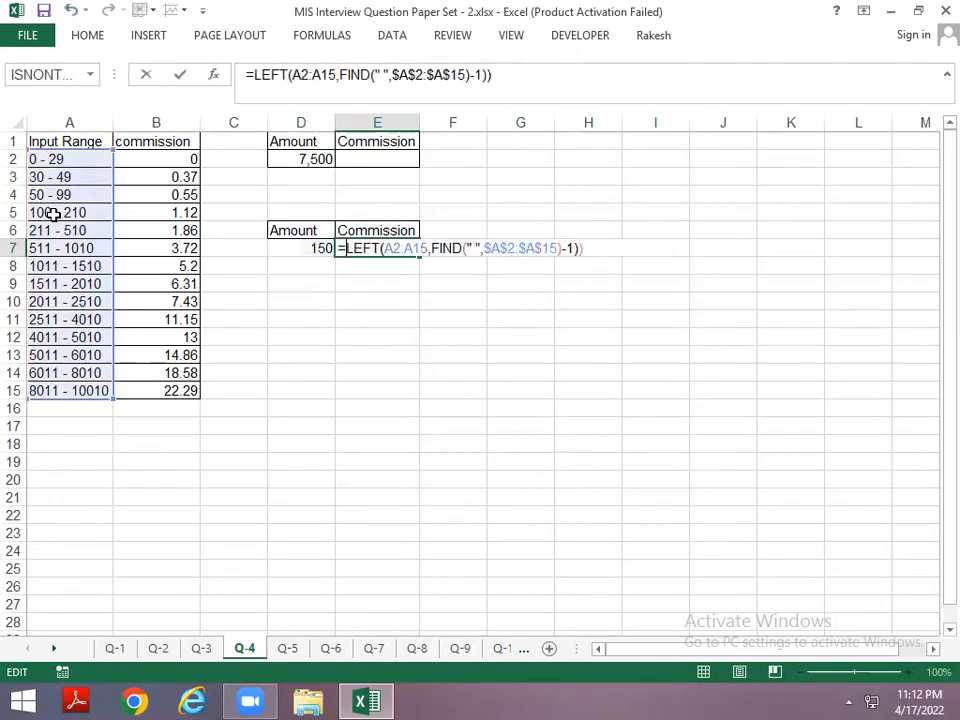
key("Return")
key("y")
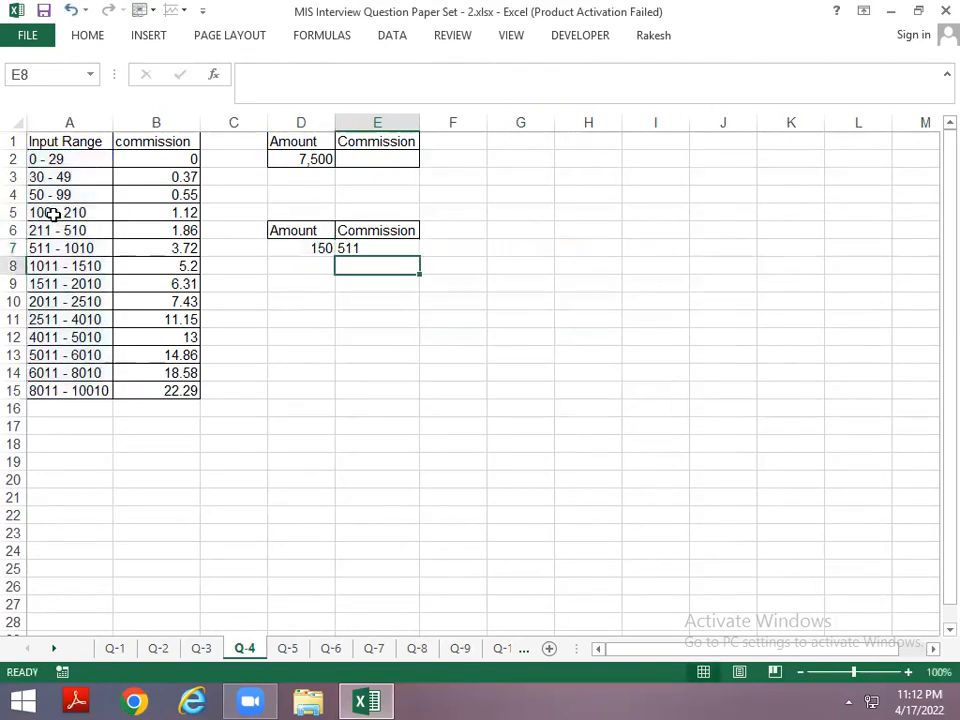
Append *1 to the E7 LEFT formula to convert the extracted lower limits to numbers
key("Up")
key("F2")
type("*1")
key("Return")
Evaluate the whole E7 expression to inspect its array of lower limits, and discard the edit
key("Up")
key("F2")
key("shift+End")
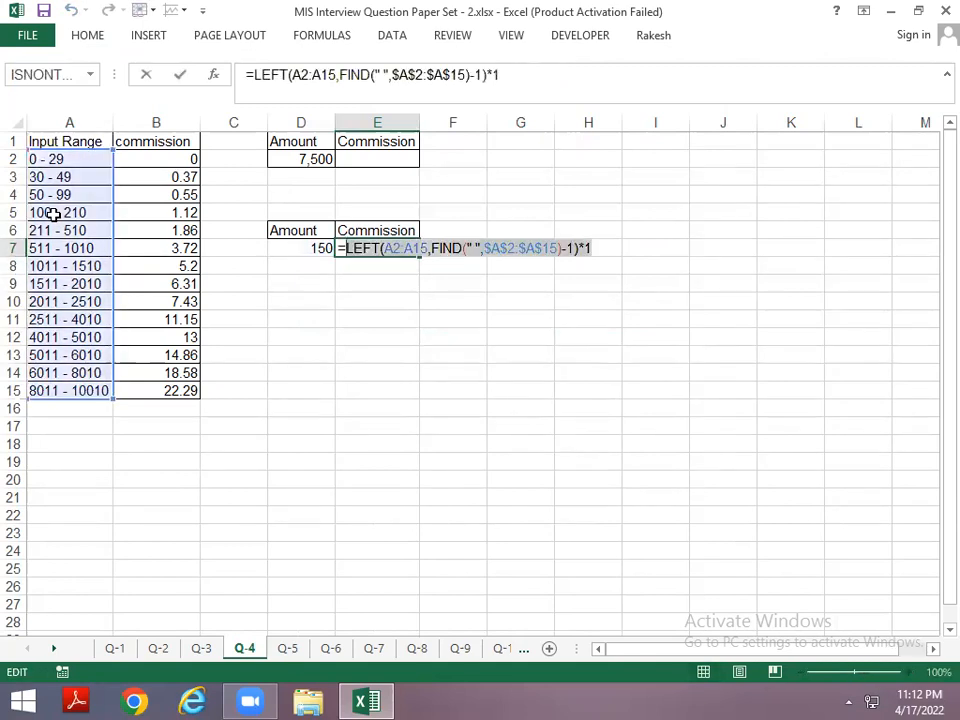
key("F9")
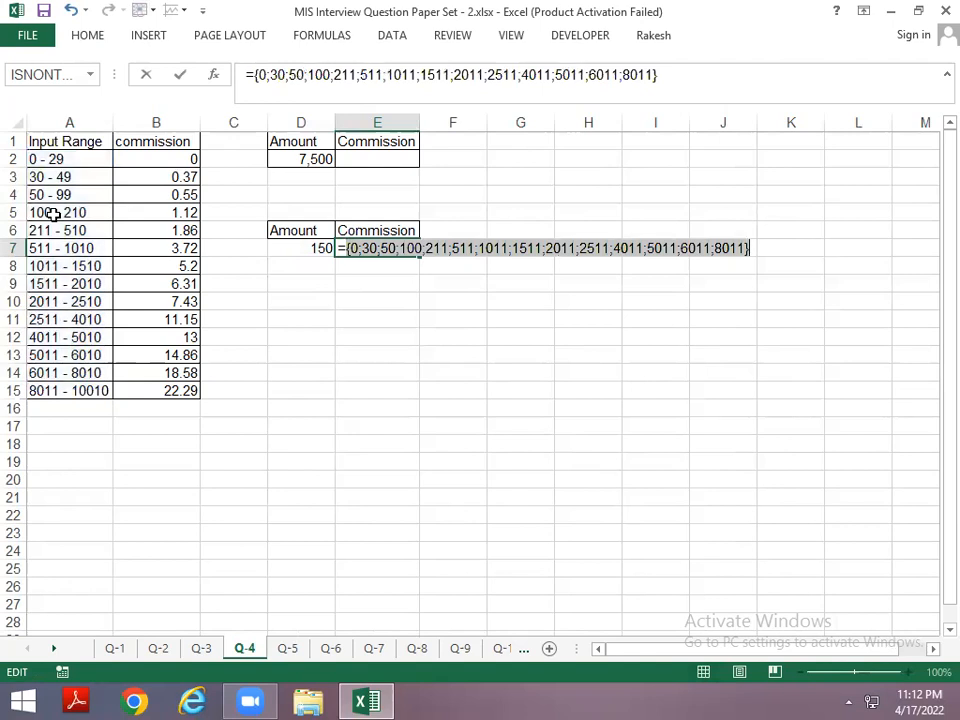
key("Escape")
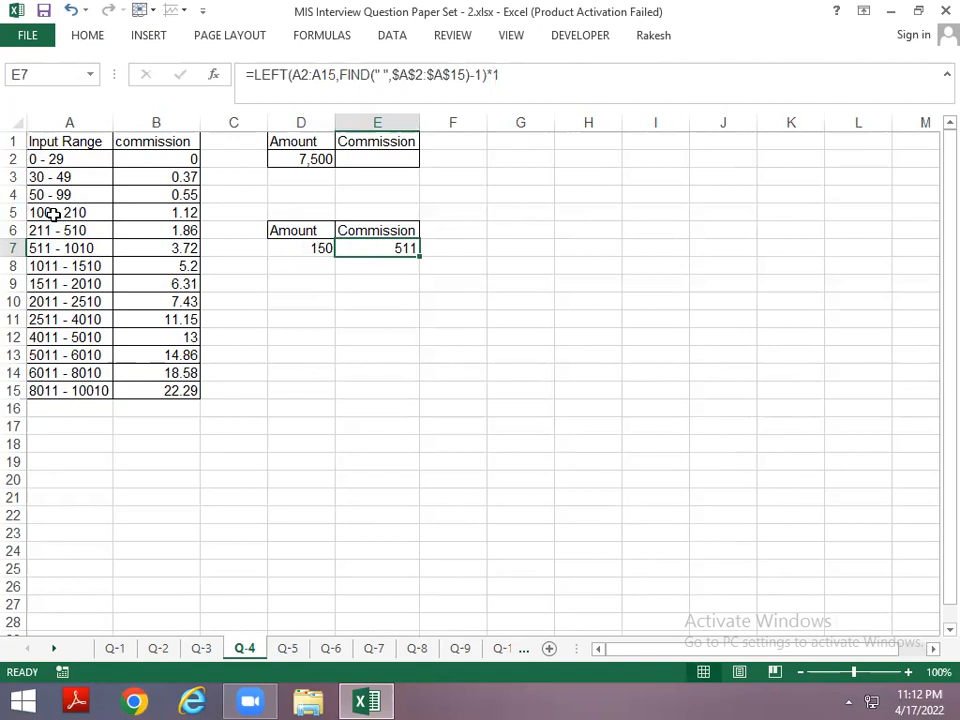
Insert LOOKUP at the start of the E7 formula with D7 as the lookup value, ahead of the LEFT expression
key("F2")
type("loo")
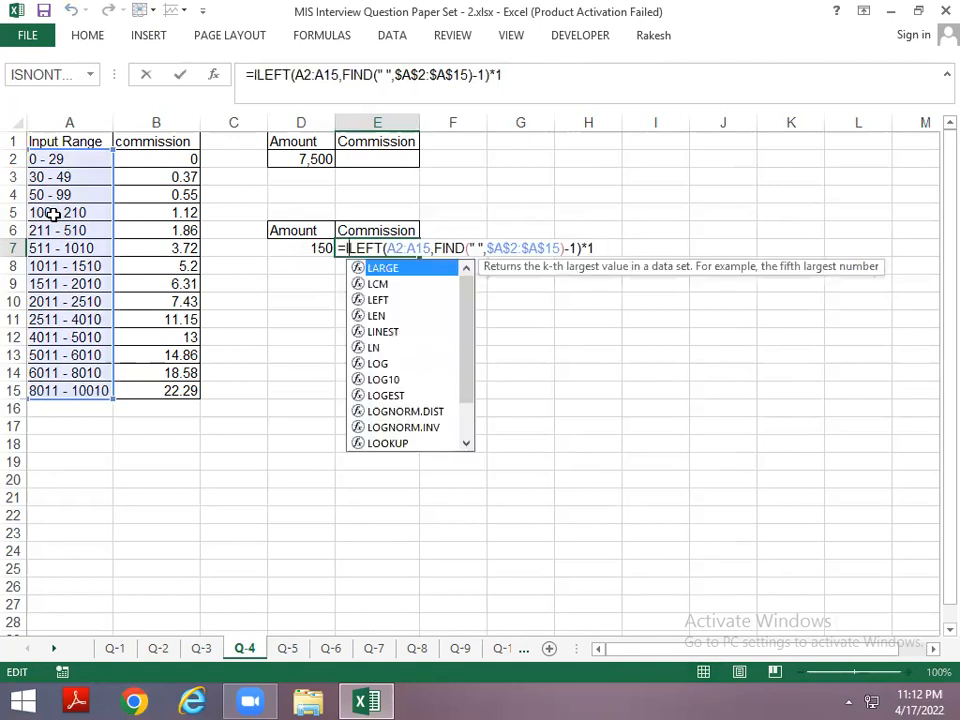
type("kup")
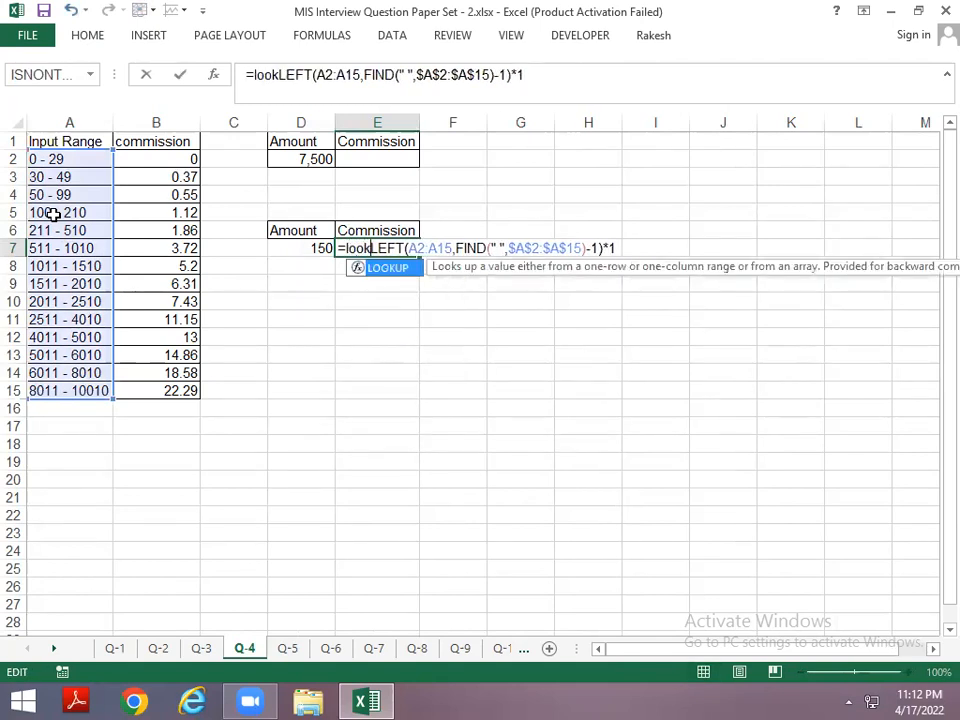
key("Tab")
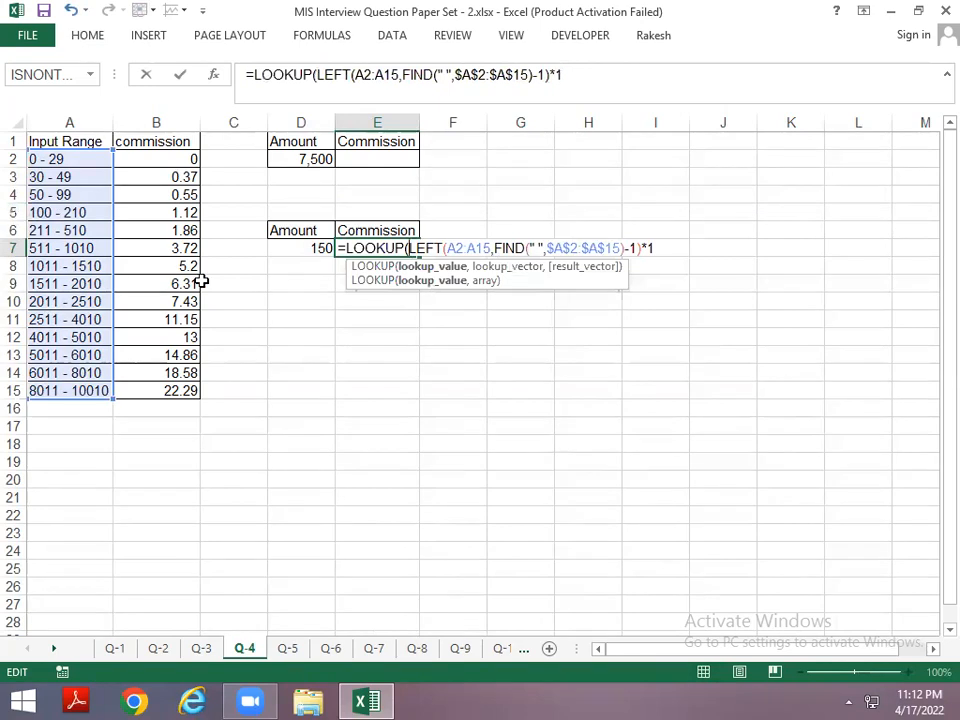
left_click(299, 247)
type(",")
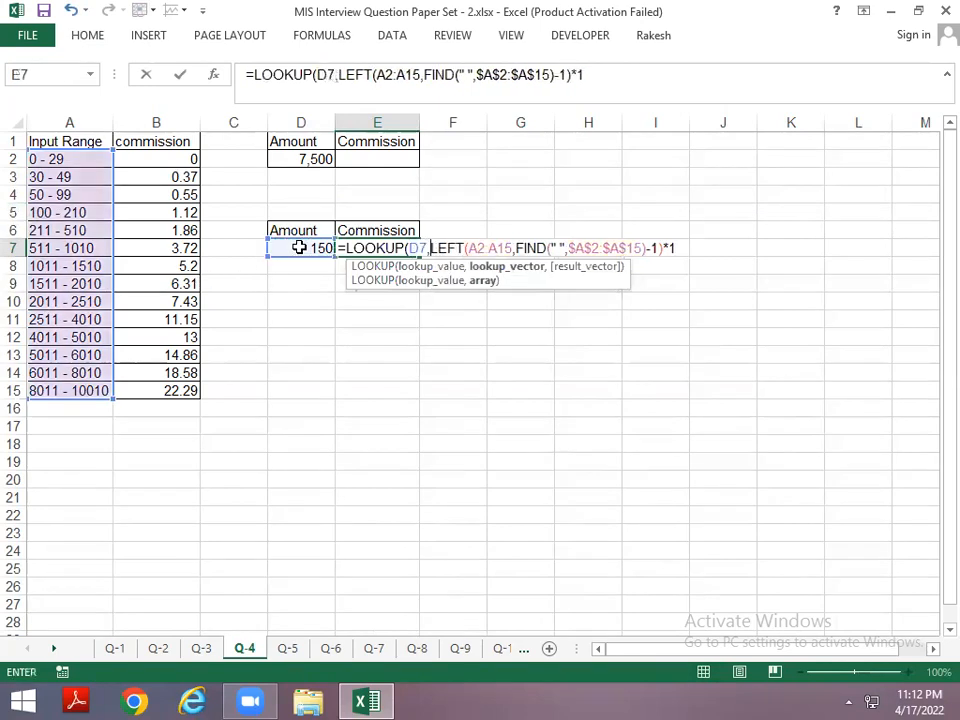
Complete the E7 formula with B2:B15 as the result vector: =LOOKUP(D7,LEFT(A2:A15,FIND(" ",$A$2:$A$15)-1)*1,B2:B15)
left_click(622, 82)
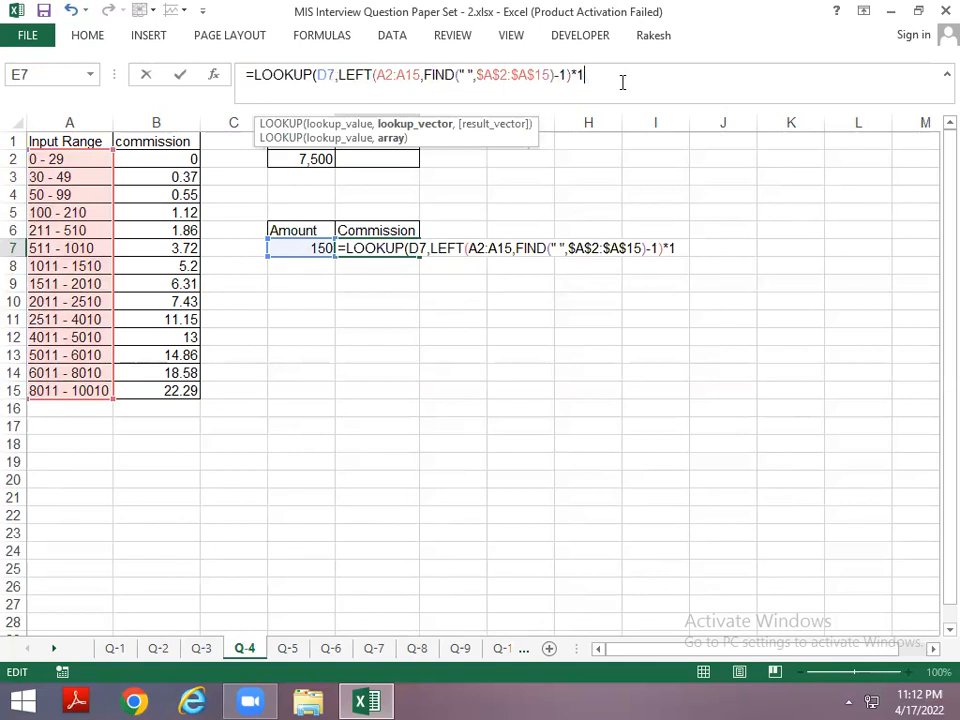
type(",")
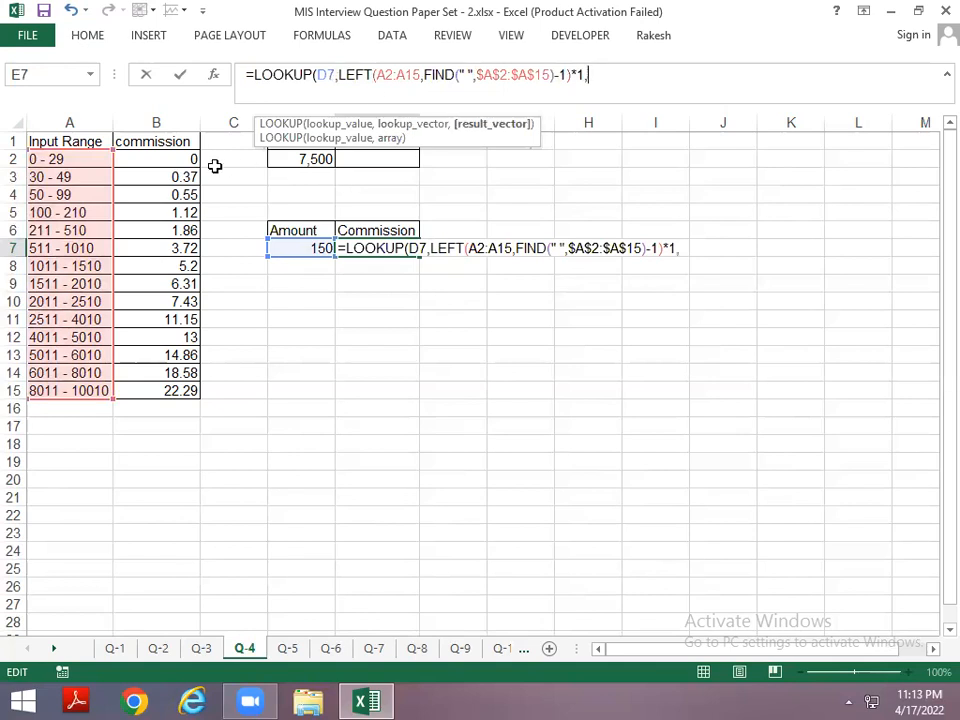
left_click(160, 159)
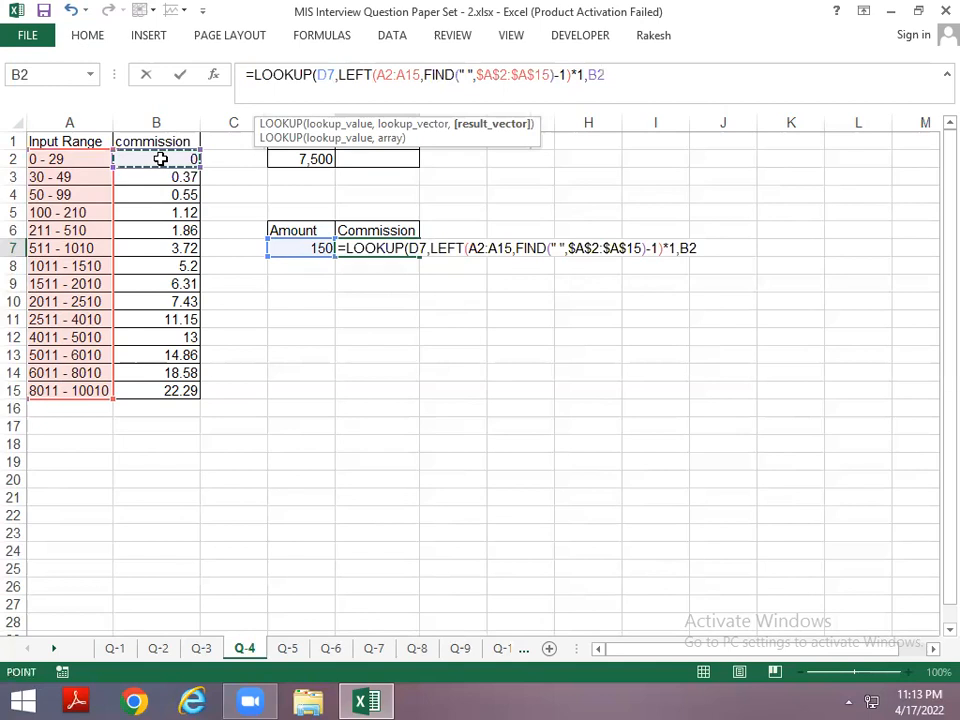
key("ctrl+shift+Down")
key("Return")
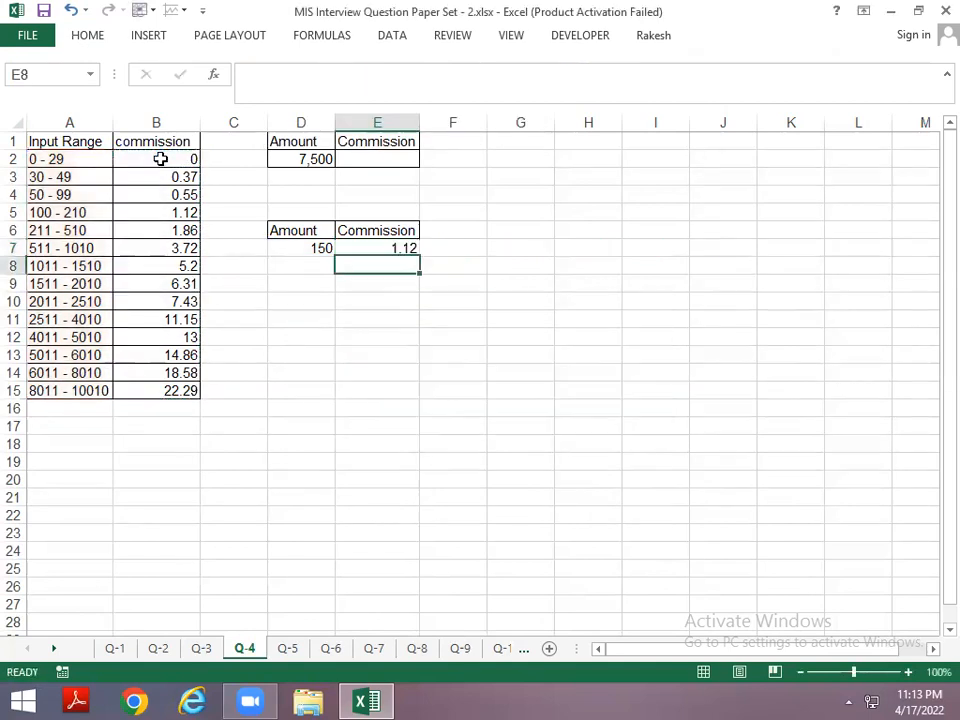
Check the E7 commission for amount 150 against the commission column of the range table
key("Up")
key("Left")
key("Left")
key("Left")
key("Left")
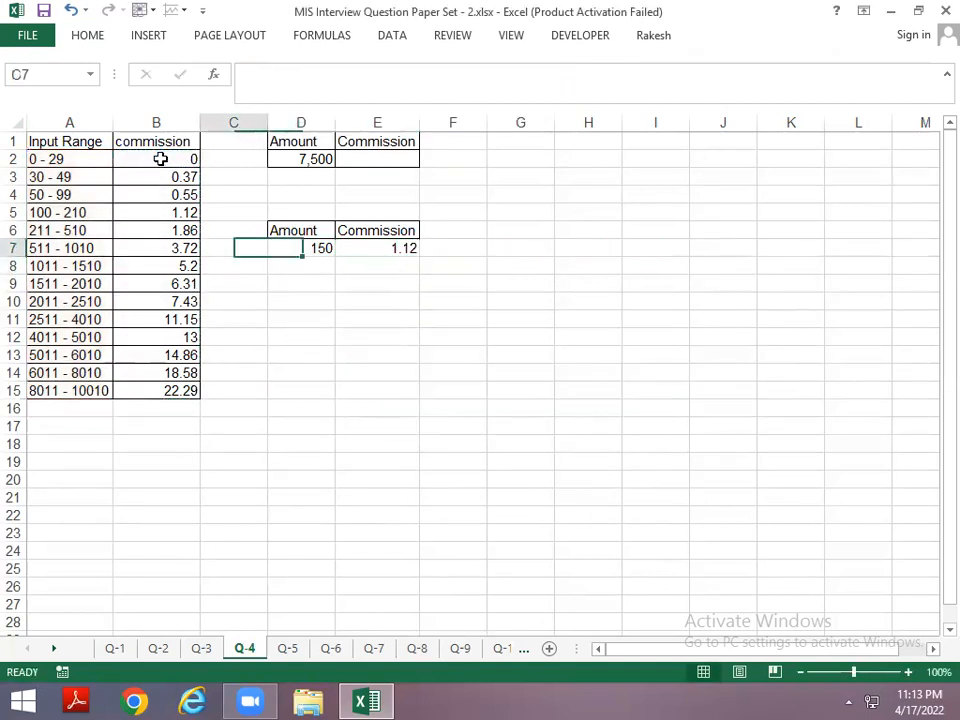
key("Right")
key("Up")
key("Up")
key("Down")
key("Down")
key("Down")
key("Down")
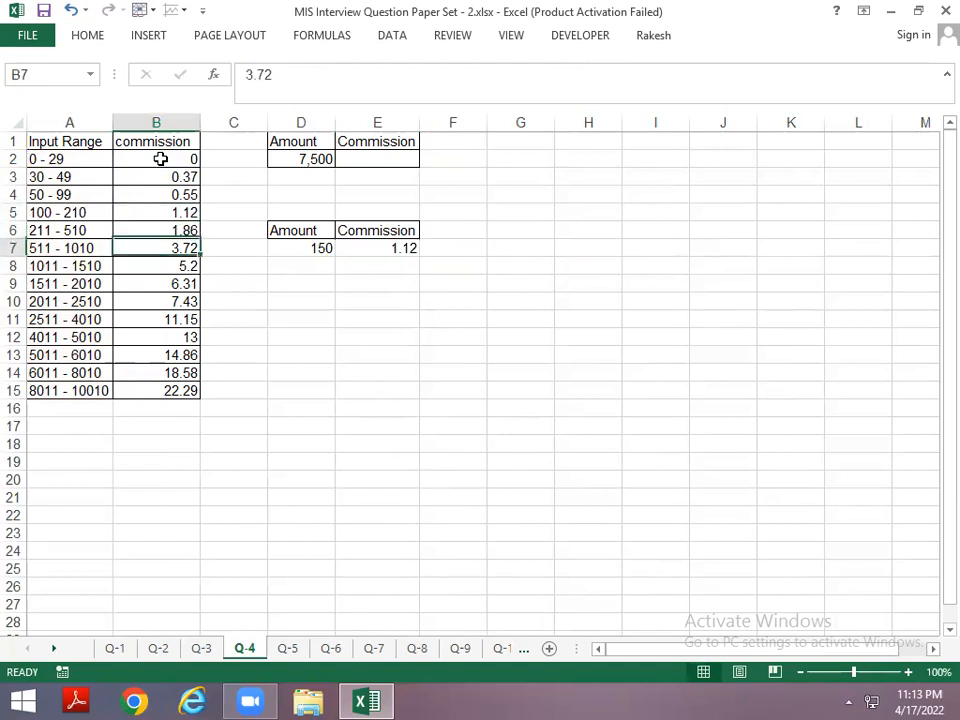
key("Up")
key("Up")
key("Down")
key("Down")
key("Down")
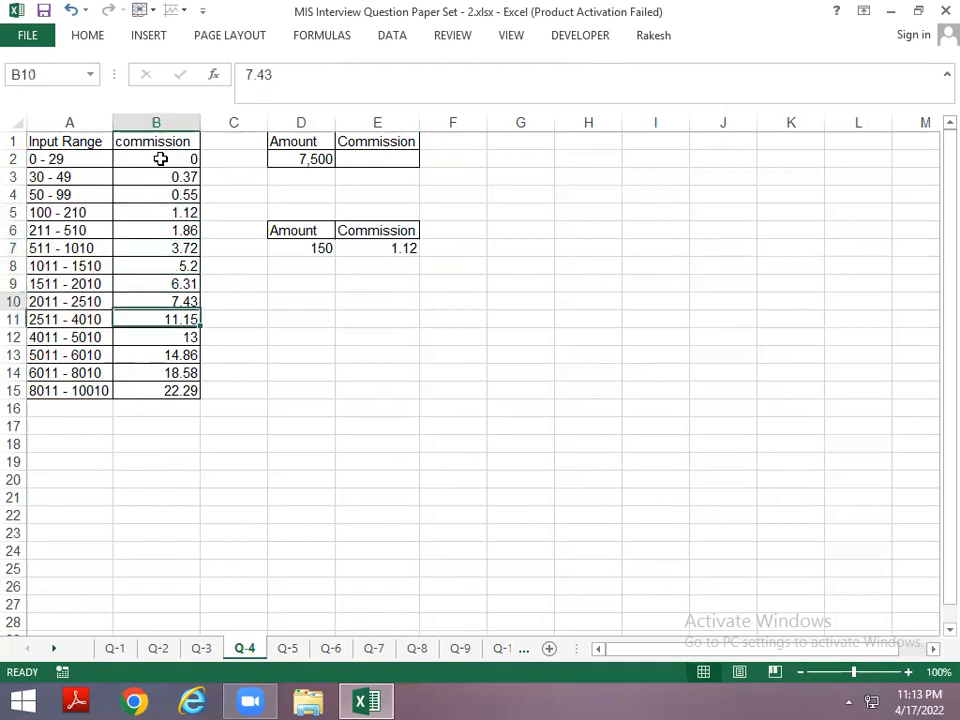
Enter 1800 as a second test amount in D8
key("Left")
key("Up")
key("Right")
key("Right")
key("Right")
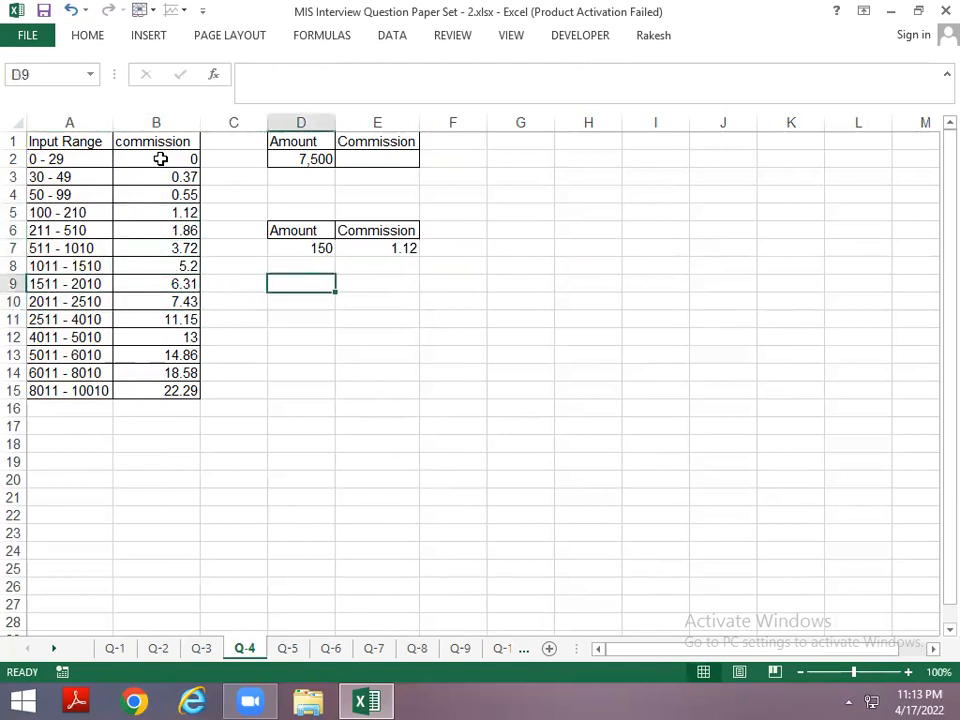
key("Up")
type("1800")
key("Return")
Look up which input range and commission in the table apply to the amount 1800
key("Left")
key("Left")
key("Left")
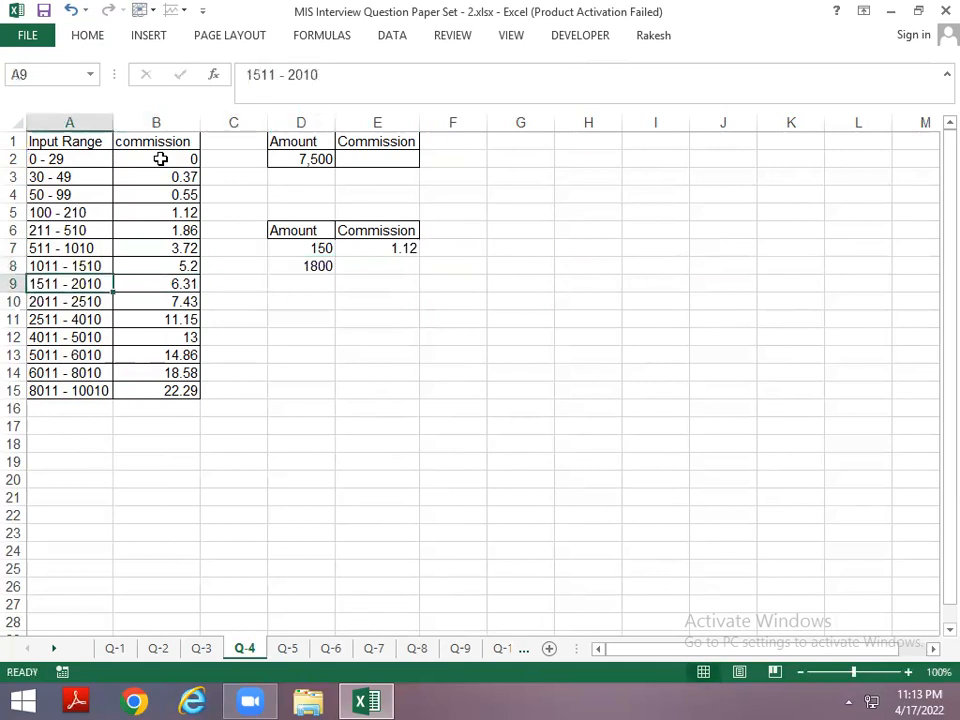
key("Up")
key("Down")
key("Right")
key("Right")
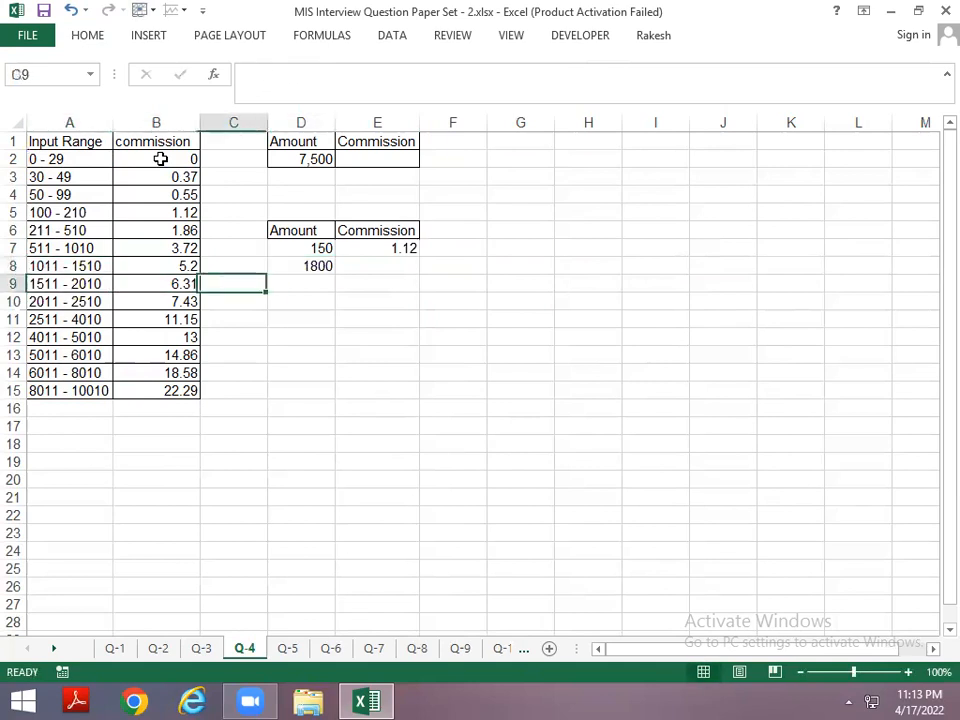
Copy the LOOKUP formula from E7 into E8 for the second test amount
key("Right")
key("Right")
key("Up")
key("Up")
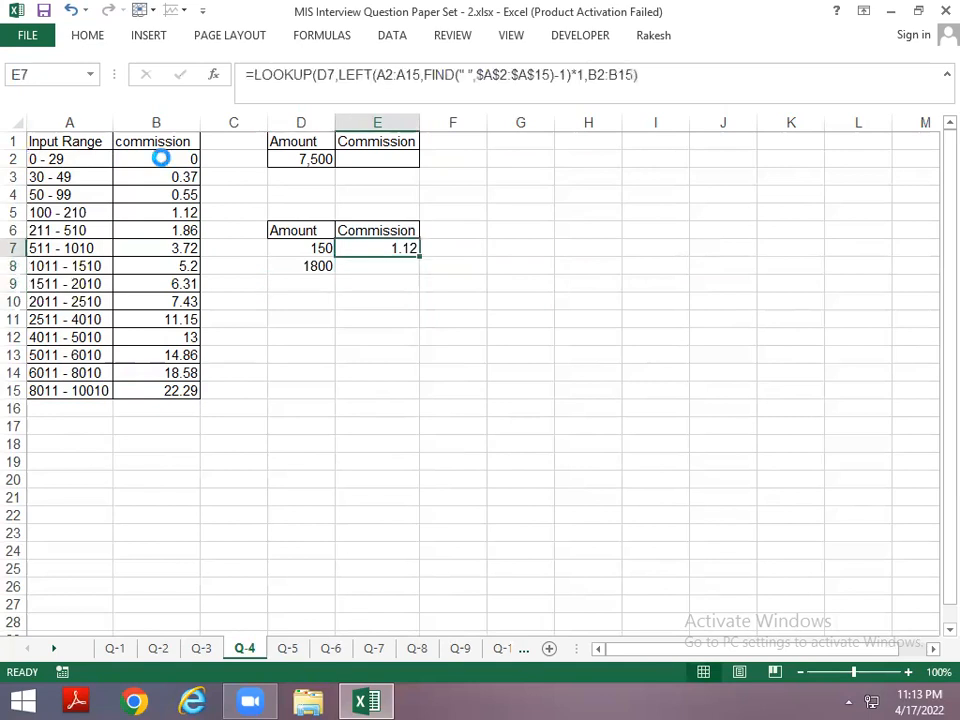
key("ctrl+c")
key("Down")
key("ctrl+v")
key("Escape")
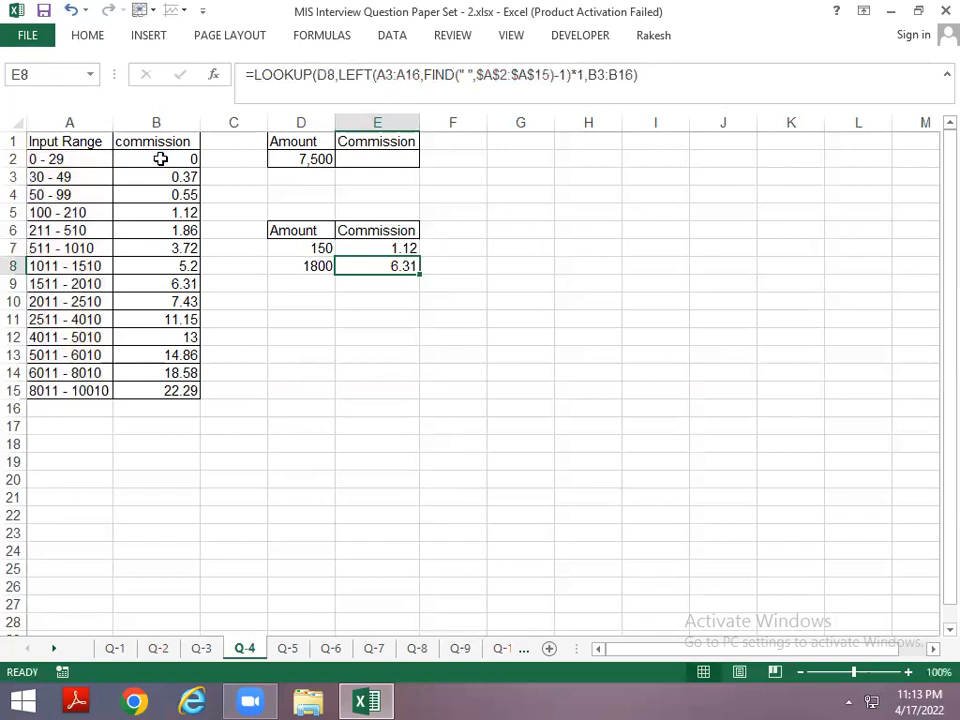
Switch to the Q-5 sheet and look over the first columns of its data table
key("ctrl+Page_Down")
key("Home")
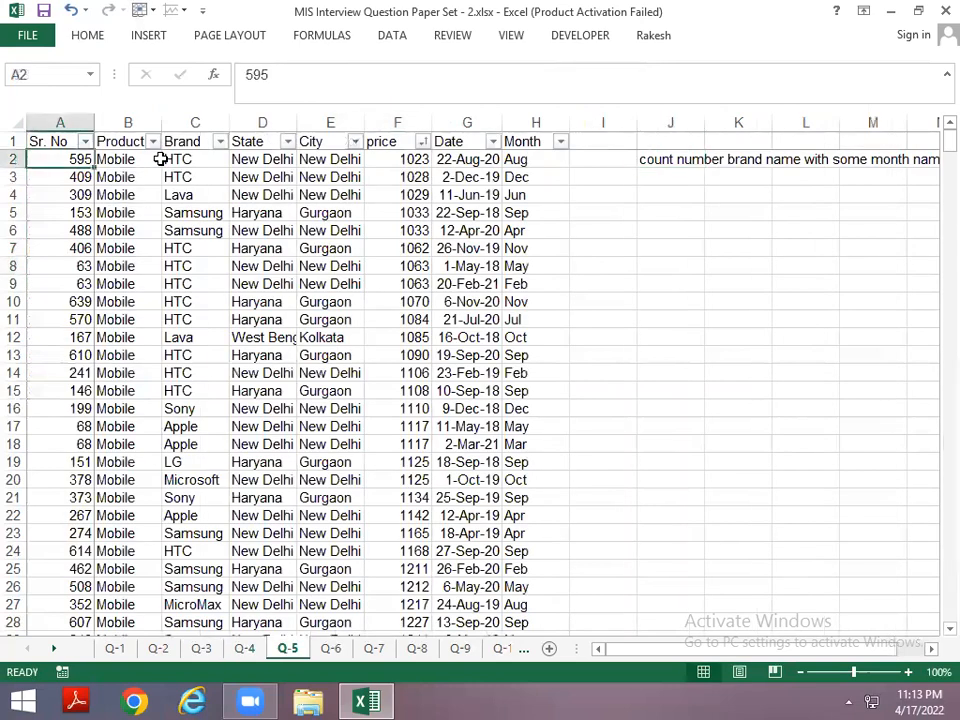
key("Up")
key("Down")
key("Down")
key("Right")
key("Right")
key("Up")
key("Left")
key("Up")
key("Right")
key("Down")
key("Up")
Copy the Brand header from C1 to I5
key("ctrl+c")
key("Right")
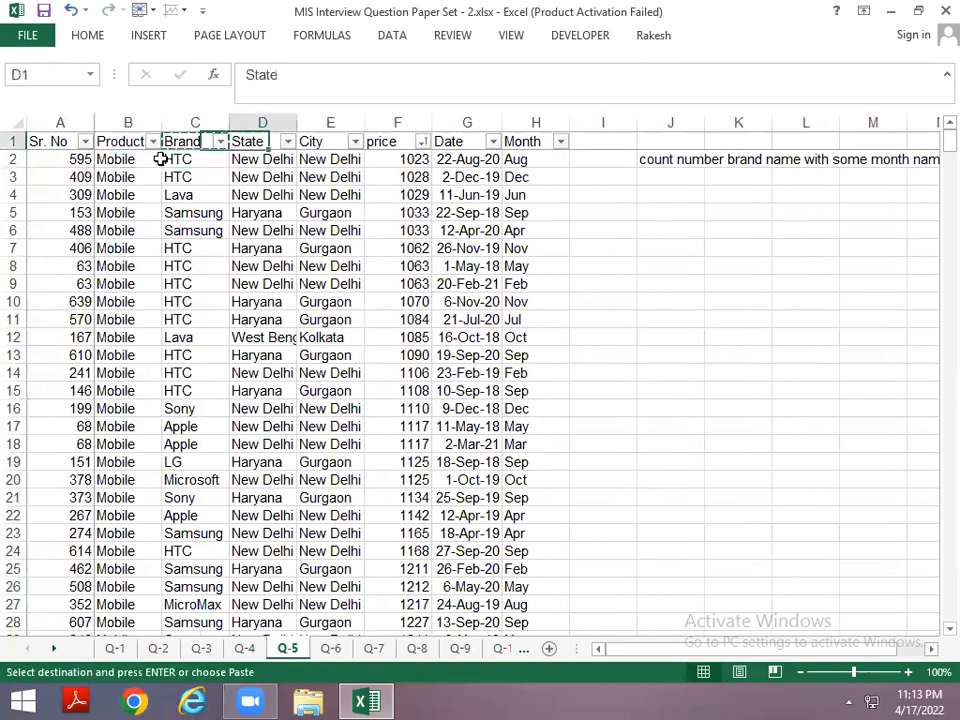
key("Right")
key("Right")
key("Right")
key("Down")
key("Right")
key("Right")
key("Down")
key("Down")
key("Down")
key("ctrl+v")
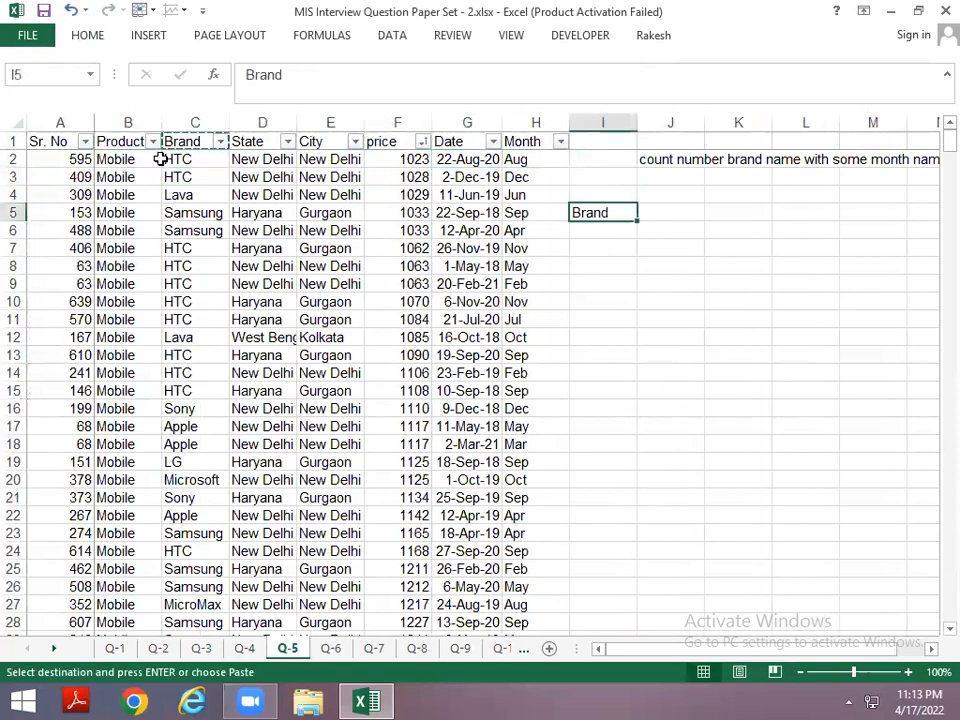
key("Escape")
Copy the brand HTC from the Brand column into I6, below the copied header
key("Left")
key("Left")
key("Left")
key("Left")
key("Left")
key("Left")
key("Up")
key("Up")
key("ctrl+c")
key("Right")
key("Right")
key("Right")
key("Right")
key("Right")
key("Right")
key("Down")
key("Down")
key("Down")
key("ctrl+v")
Copy the brand Lava from C4 into I7, below HTC
key("Left")
key("Left")
key("Left")
key("Left")
key("Left")
key("Left")
key("ctrl+c")
key("Escape")
key("Up")
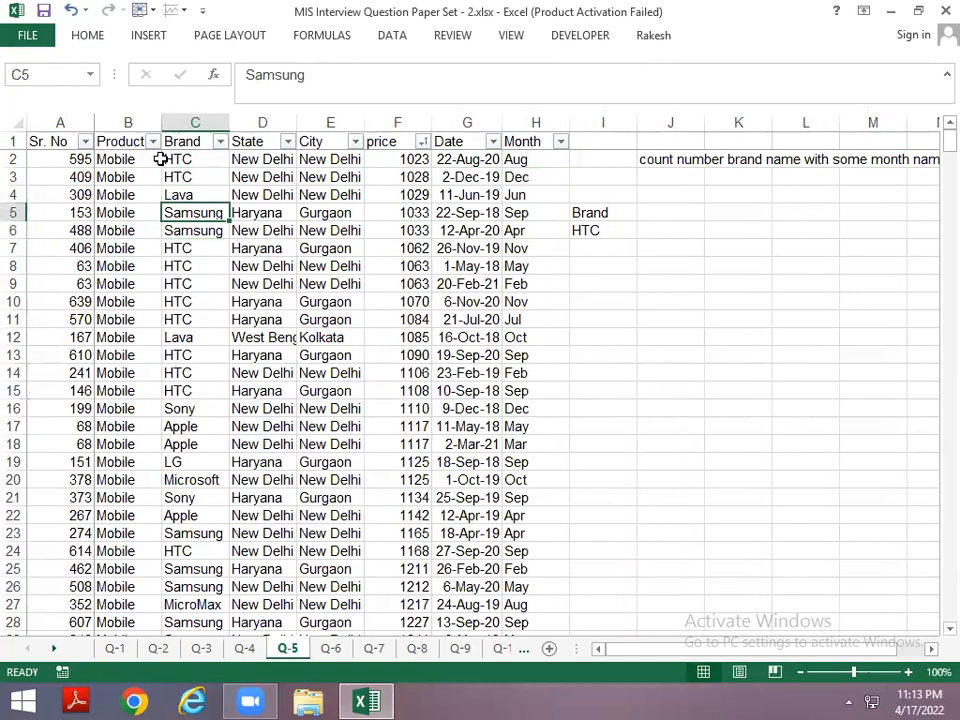
key("Up")
key("ctrl+c")
key("Right")
key("Right")
key("Right")
key("Right")
key("Right")
key("Down")
key("Right")
key("Down")
key("Down")
key("ctrl+v")
key("Escape")
Copy the brand Apple from C18 into I8, below Lava
key("Left")
key("Left")
key("Left")
key("Down")
key("Down")
key("Down")
key("Down")
key("Down")
key("Down")
key("Down")
key("Down")
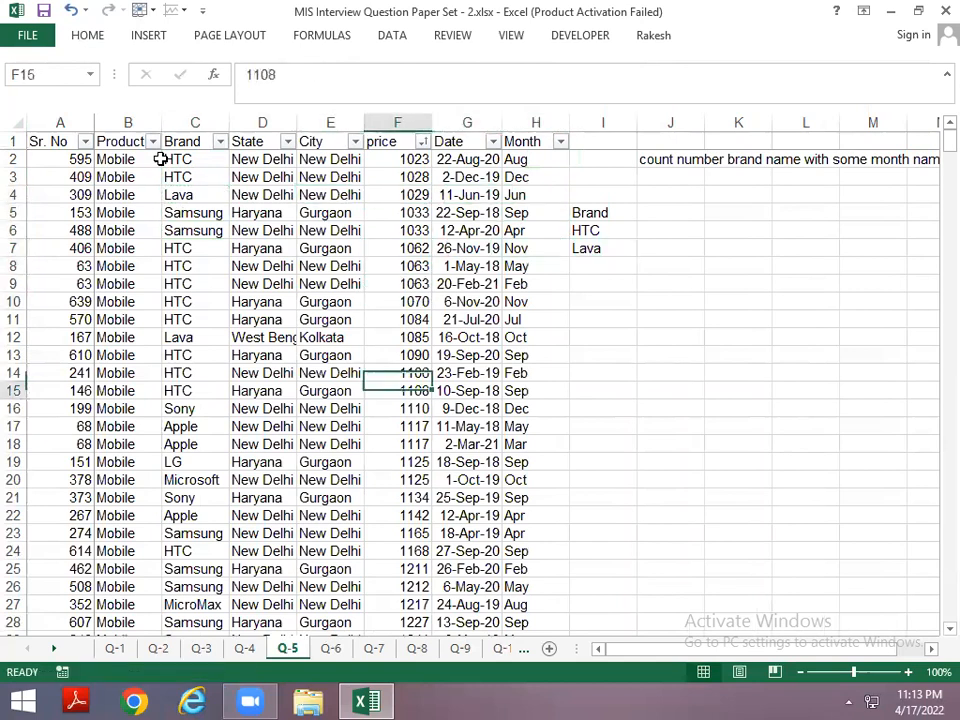
key("Down")
key("Down")
key("Left")
key("Left")
key("Left")
key("Left")
key("Down")
key("Right")
key("ctrl+c")
key("Right")
key("Right")
key("Right")
key("Right")
key("Right")
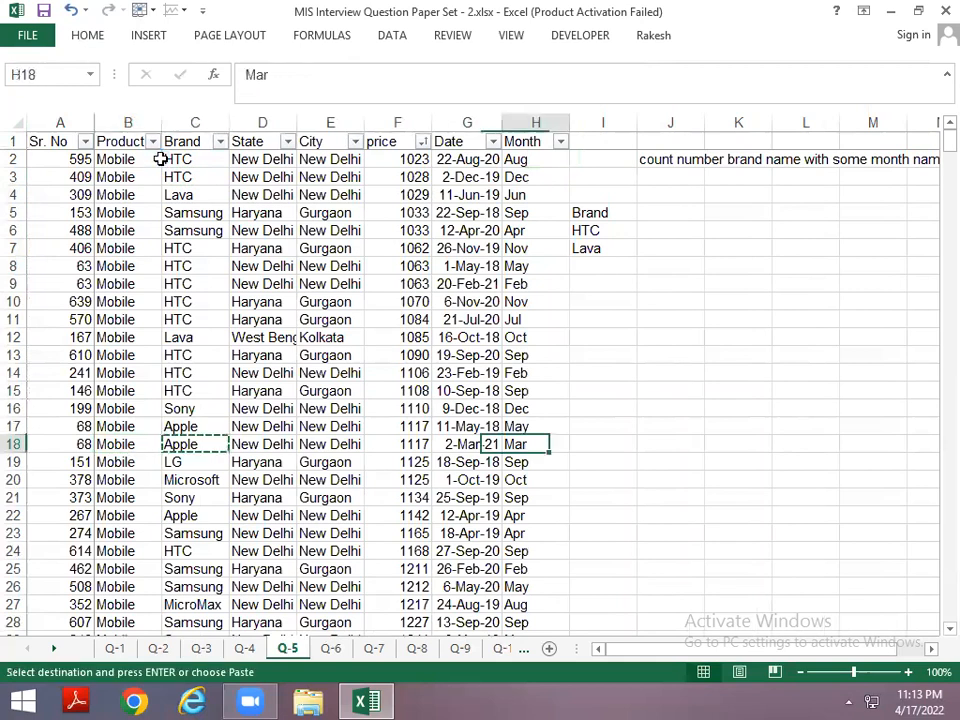
key("ctrl+Up")
key("Right")
key("Right")
key("Down")
key("Down")
key("Down")
key("Down")
key("Left")
key("Down")
key("Down")
key("Down")
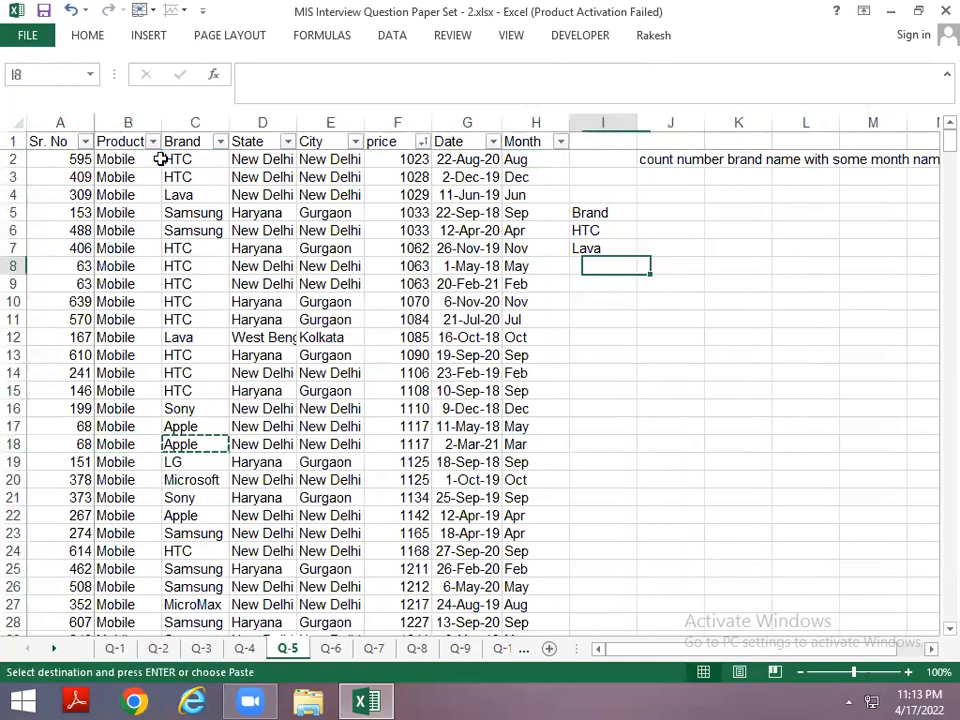
key("ctrl+v")
key("Escape")
Copy the brand Samsung from C23 into I9, below Apple
key("Left")
key("Left")
key("Left")
key("Left")
key("Left")
key("Left")
key("Left")
key("Down")
key("Down")
key("Down")
key("Down")
key("Down")
key("Down")
key("Down")
key("Down")
key("Down")
key("Down")
key("Down")
key("Down")
key("Right")
key("Down")
key("Down")
key("Down")
key("ctrl+c")
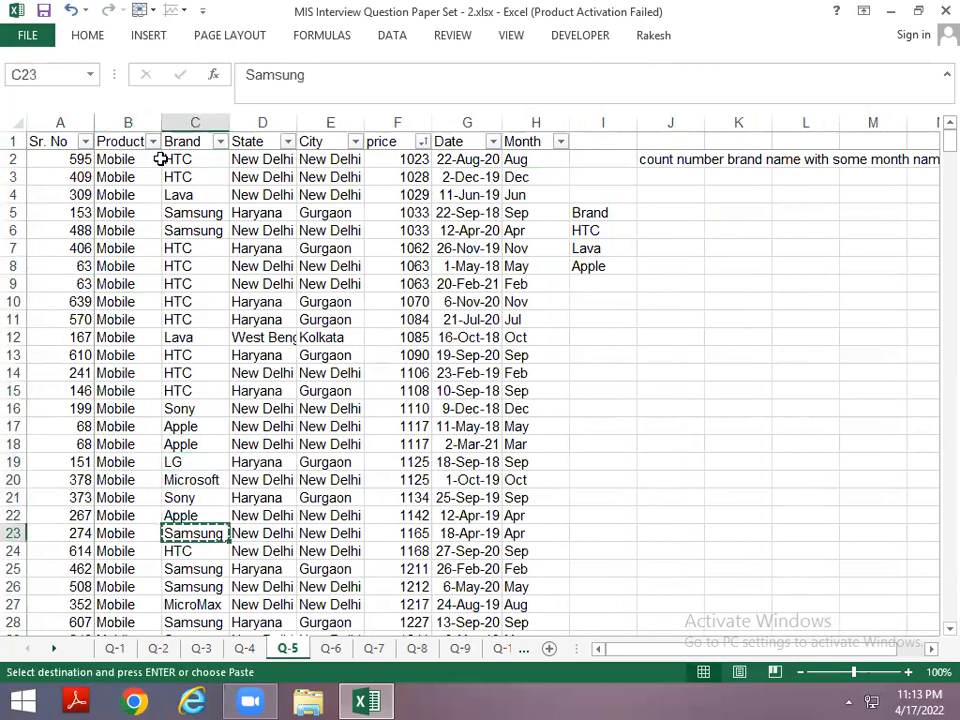
key("ctrl+Up")
key("Right")
key("Right")
key("Right")
key("Right")
key("Right")
key("Down")
key("Down")
key("Right")
key("Down")
key("Down")
key("Down")
key("Down")
key("Down")
key("Down")
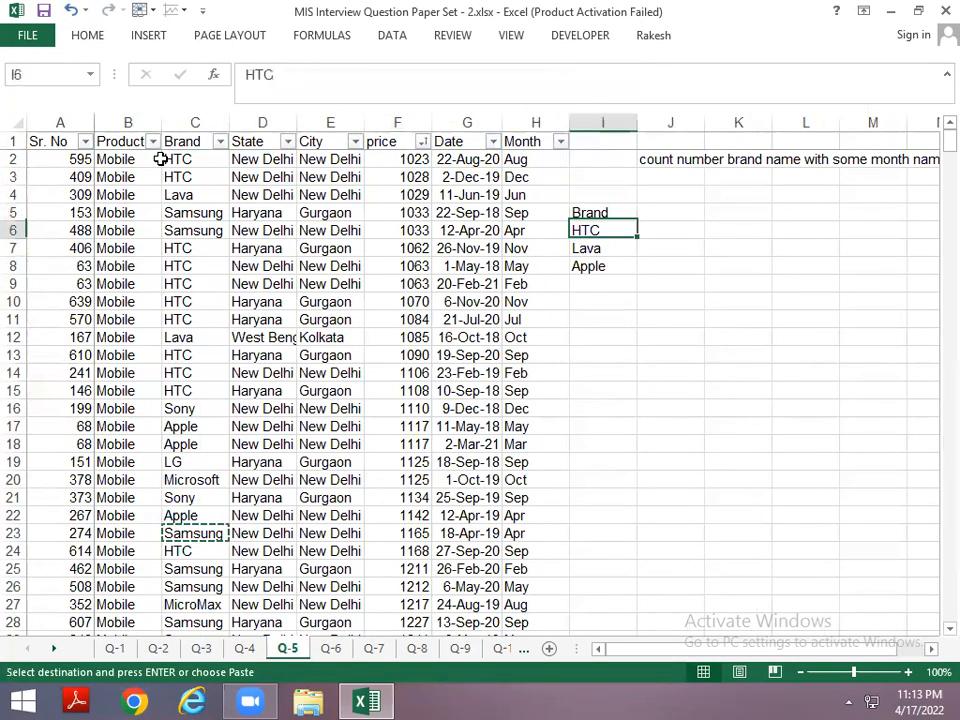
key("ctrl+v")
key("Escape")
Copy the Month header from H1 to M5
key("Up")
key("Up")
key("Up")
key("Up")
key("Up")
key("Up")
key("Up")
key("Up")
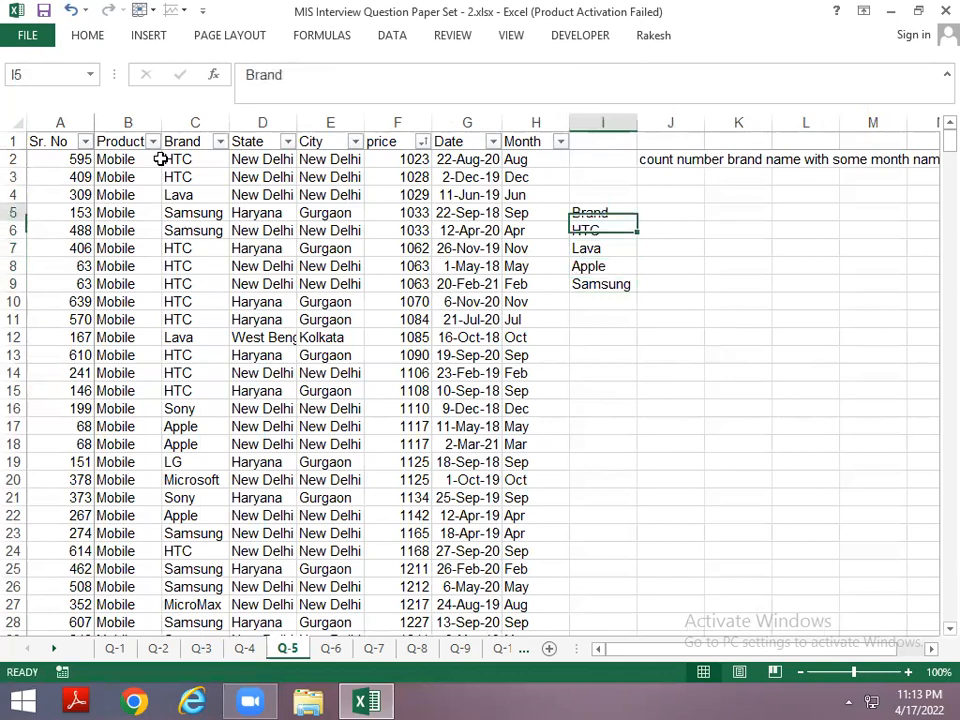
key("Left")
key("ctrl+c")
key("Right")
key("Right")
key("Right")
key("Down")
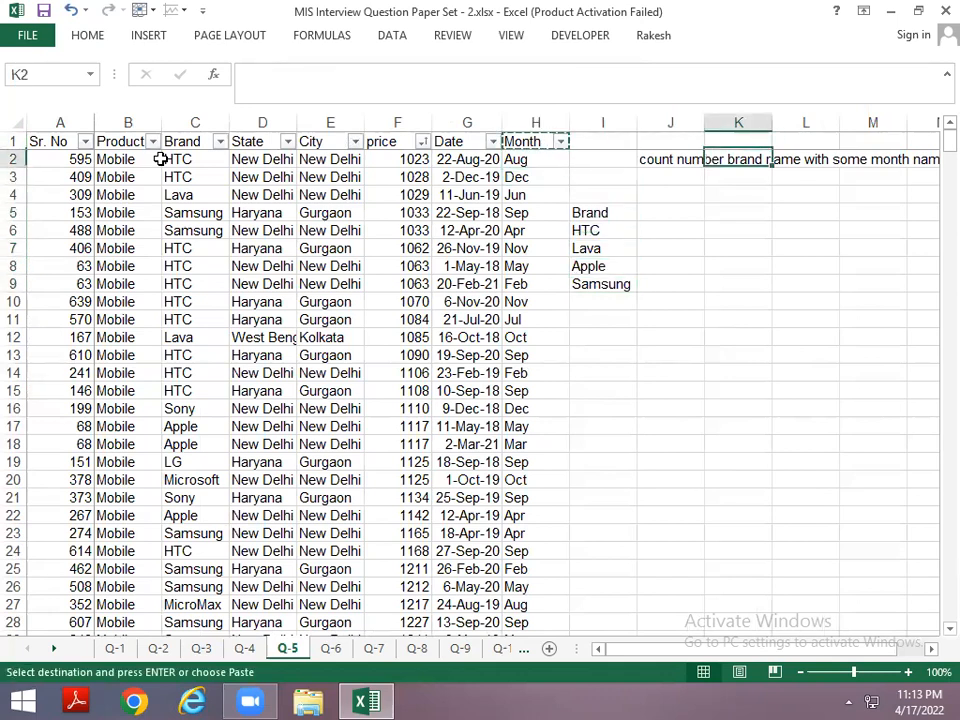
key("Down")
key("Down")
key("Right")
key("Right")
key("Down")
key("Right")
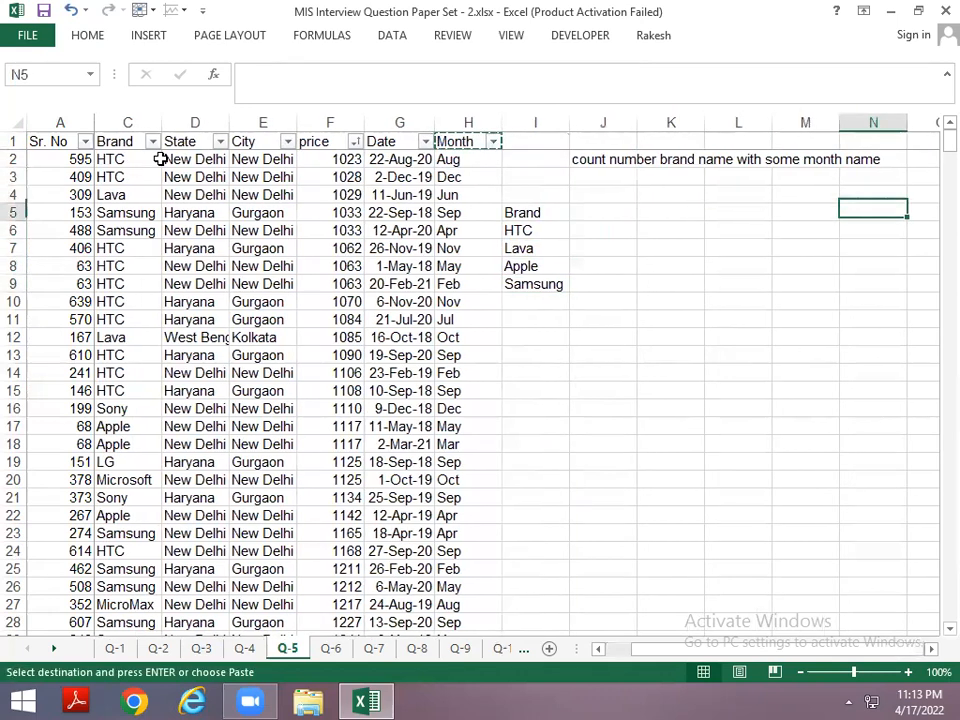
key("Left")
key("Return")
List the months Jan, feb, aug and Dec in M6:M9 under the Month header
type("Jan")
key("Return")
type("feb")
key("Return")
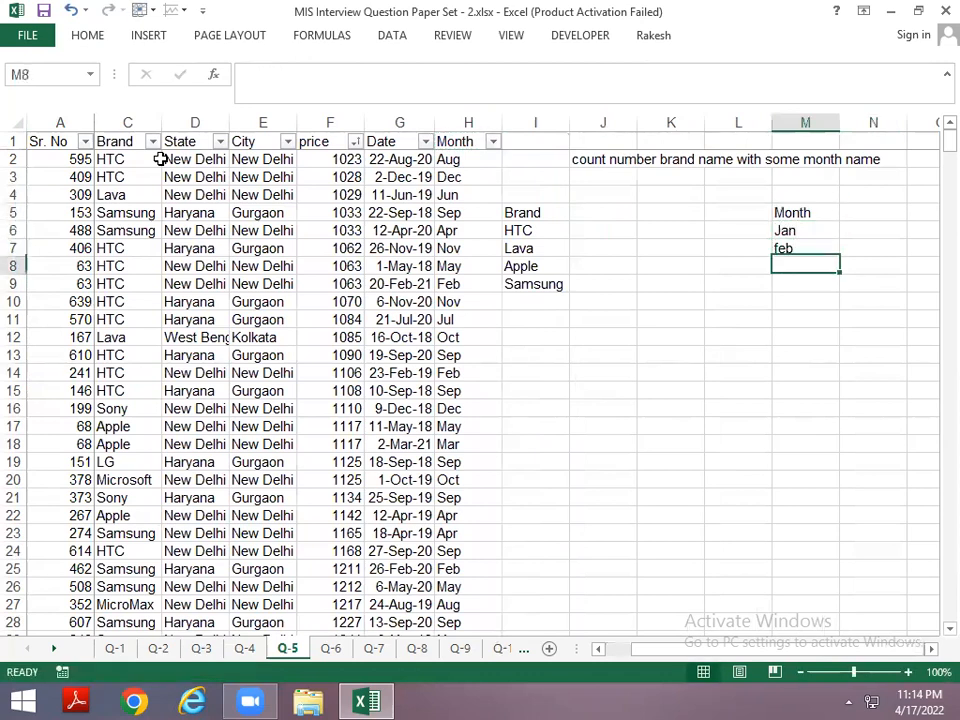
type("aug")
key("Return")
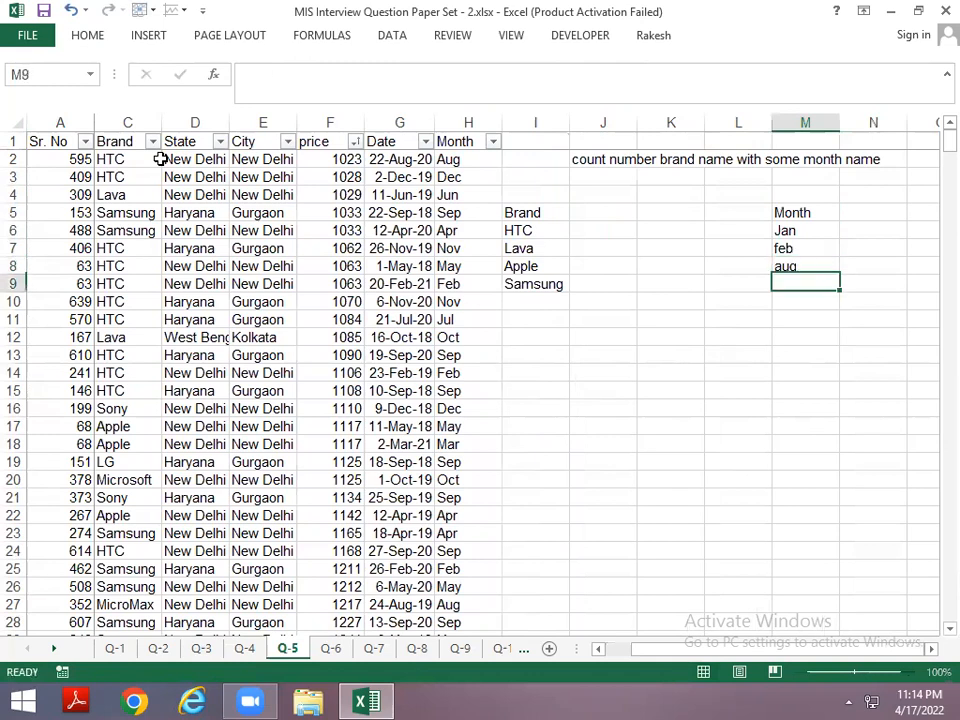
type("Dec")
key("Return")
Enter the header "sale" in J5, beside the Brand header of the brand list
key("Up")
key("Up")
key("Up")
key("Up")
key("Up")
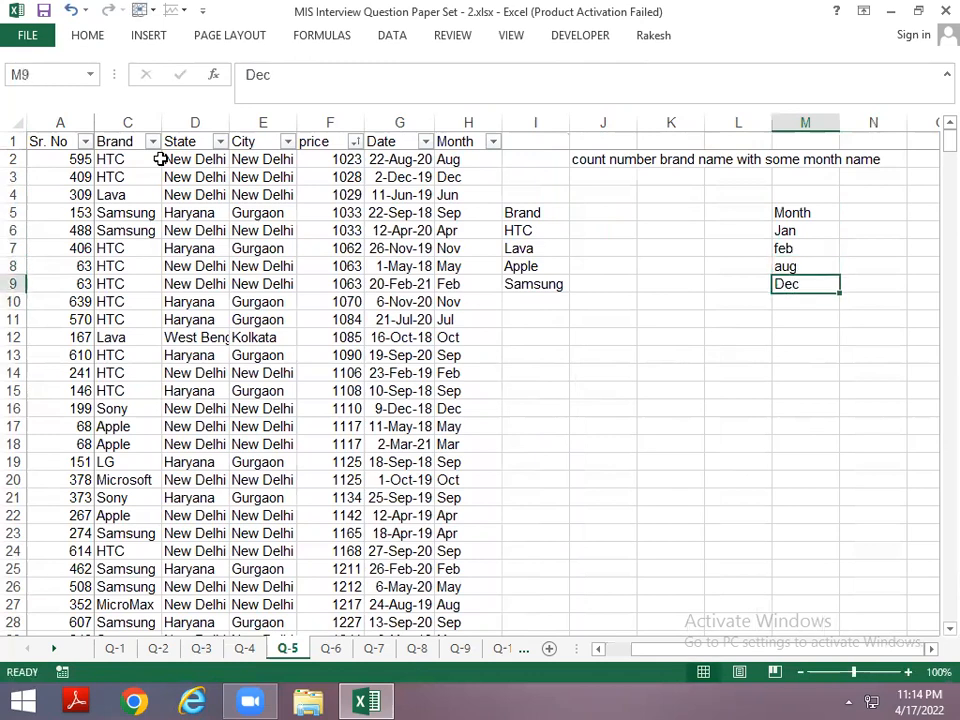
key("Left")
key("Left")
key("Left")
key("Left")
key("Down")
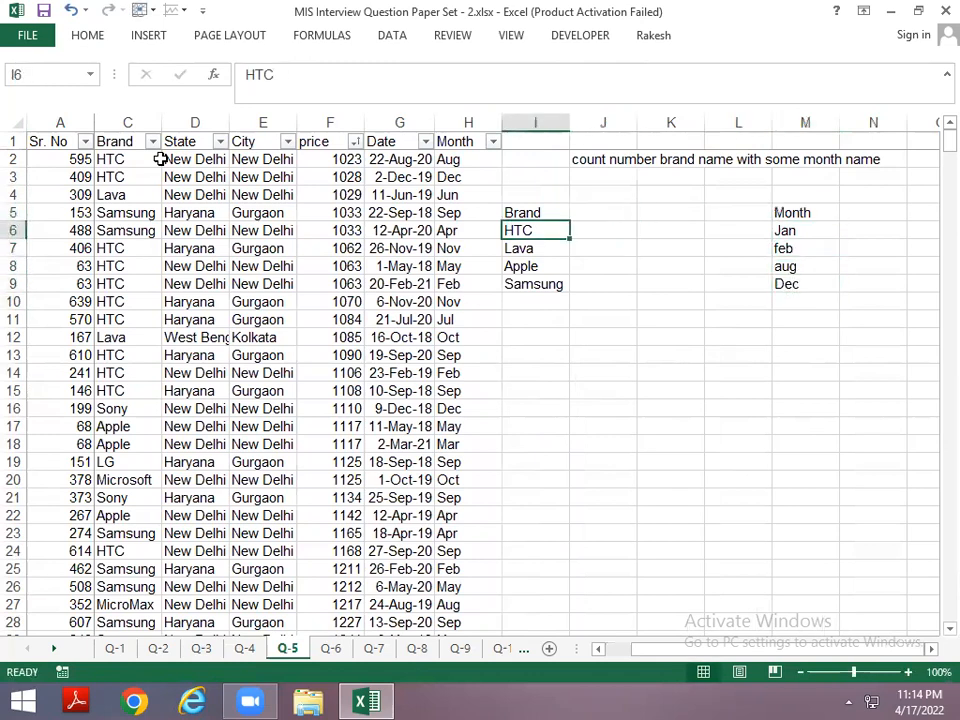
key("Up")
key("Right")
type("sale")
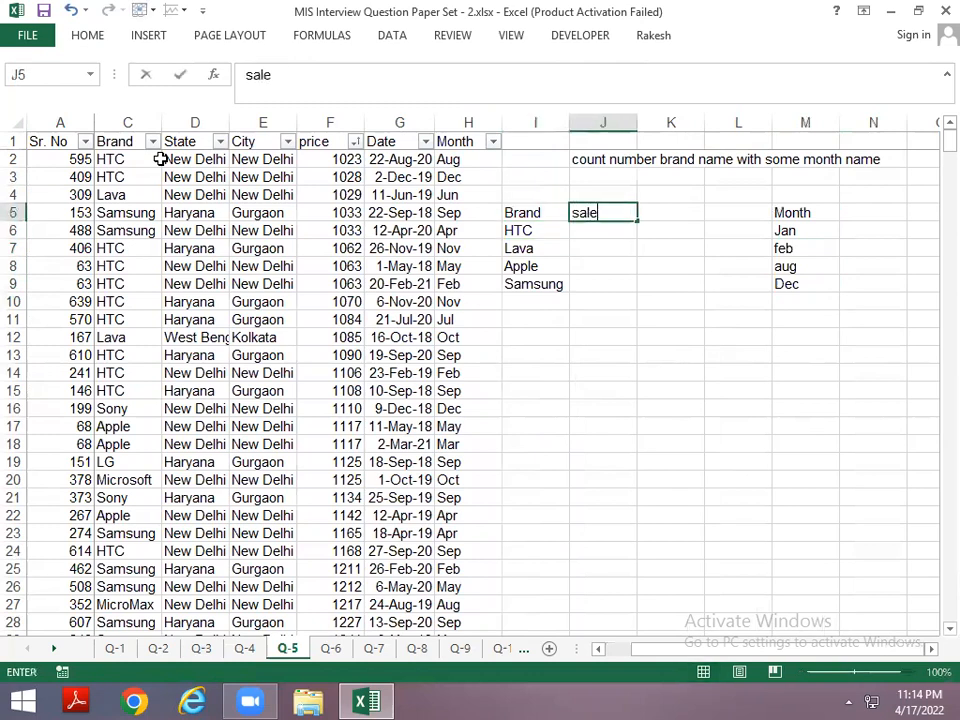
key("Return")
Rename the data table's price header in F1 to "sale"
key("Left")
key("Left")
key("Left")
key("ctrl+Up")
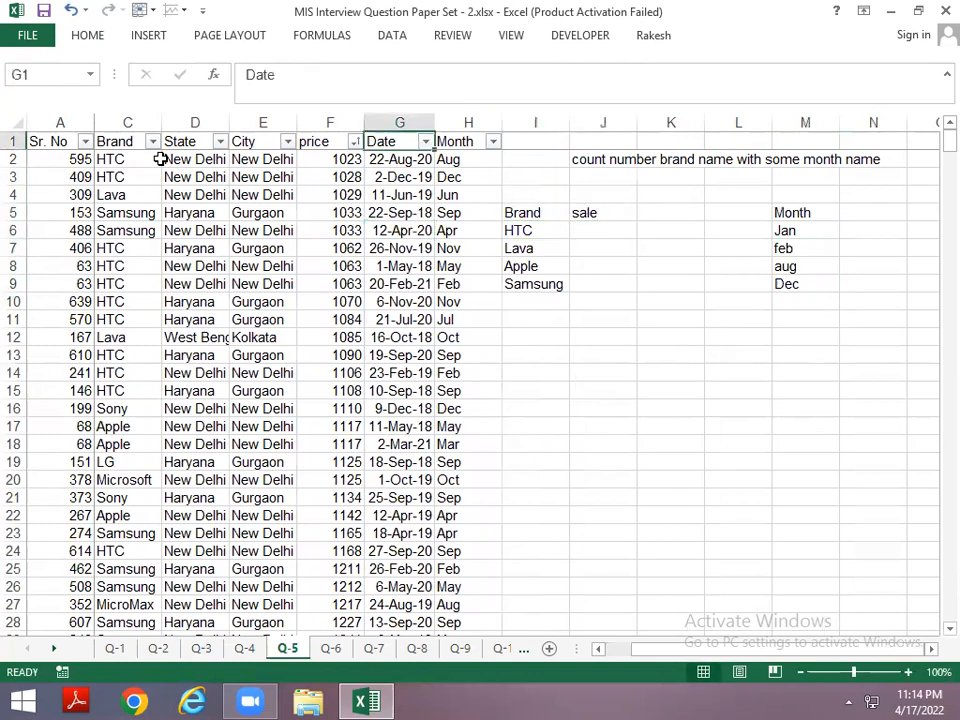
key("Left")
type("sae")
key("BackSpace")
type("le")
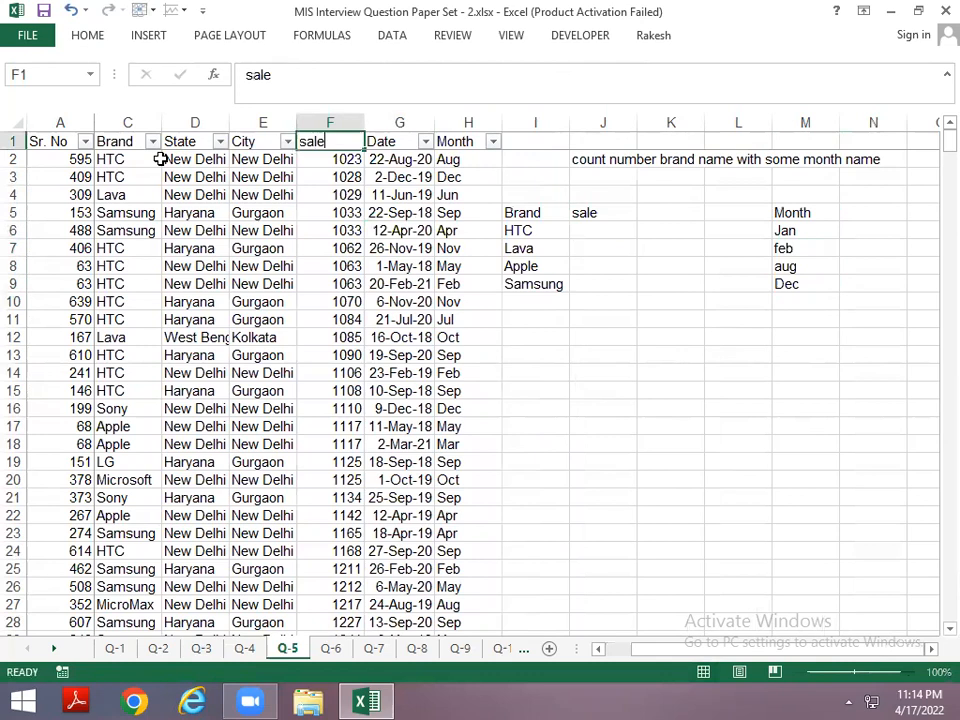
key("Return")
Look over the brand, sale and month lists beside the data table, down to the months in column M
key("Right")
key("Right")
key("Down")
key("Down")
key("Right")
key("Right")
key("Right")
key("Right")
key("Right")
key("Down")
key("Down")
key("Down")
key("Down")
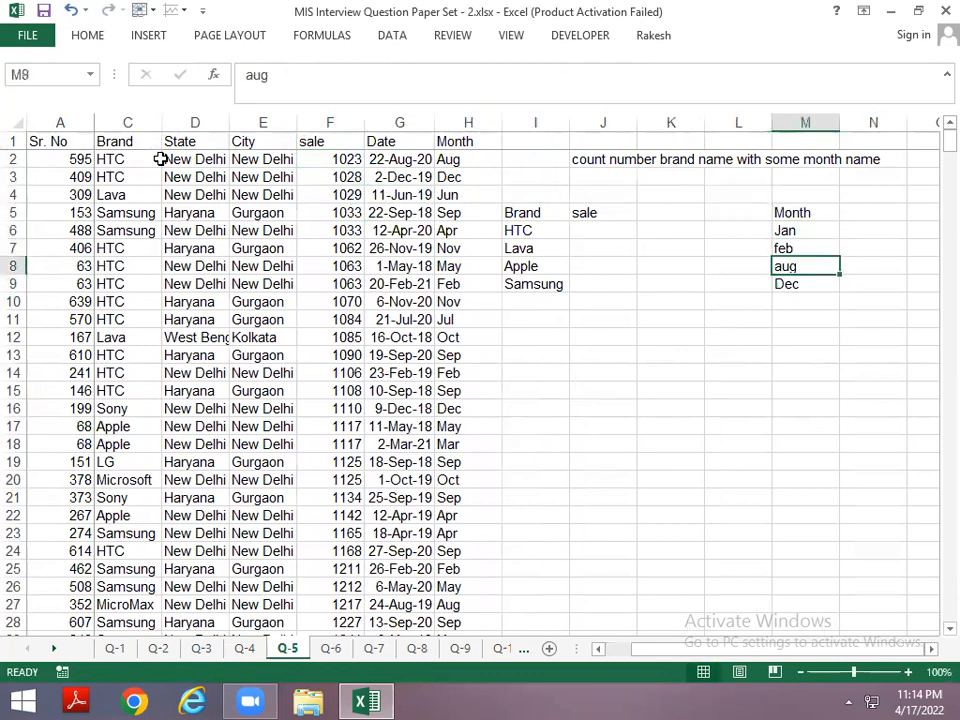
key("Up")
key("Left")
key("Left")
key("Left")
key("Up")
Turn on filters for the data table and filter the Brand column to show only HTC
key("ctrl+Home")
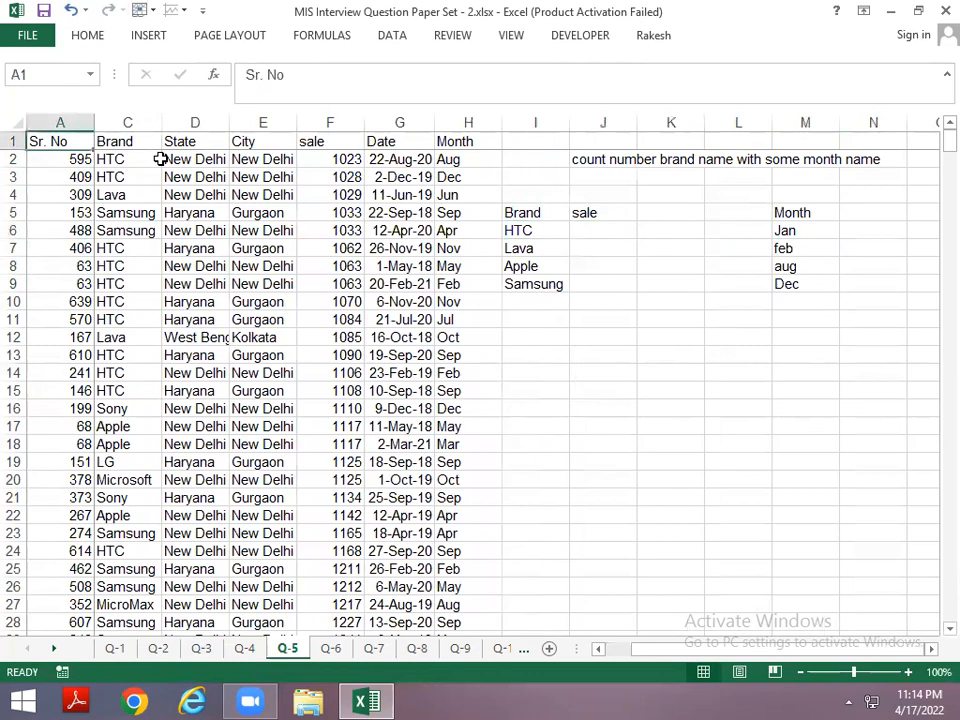
key("ctrl+shift+l")
key("Right")
key("alt+Down")
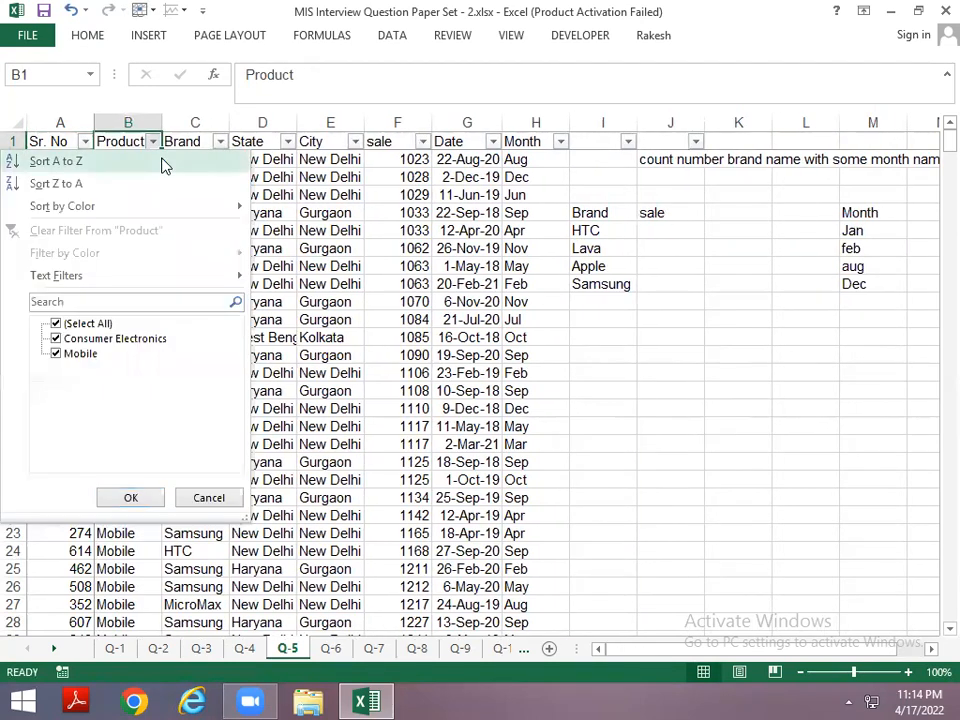
key("Escape")
key("Right")
key("alt+Down")
key("Down")
key("Down")
key("Down")
key("Down")
key("Down")
key("space")
key("Down")
key("Down")
key("space")
key("Return")
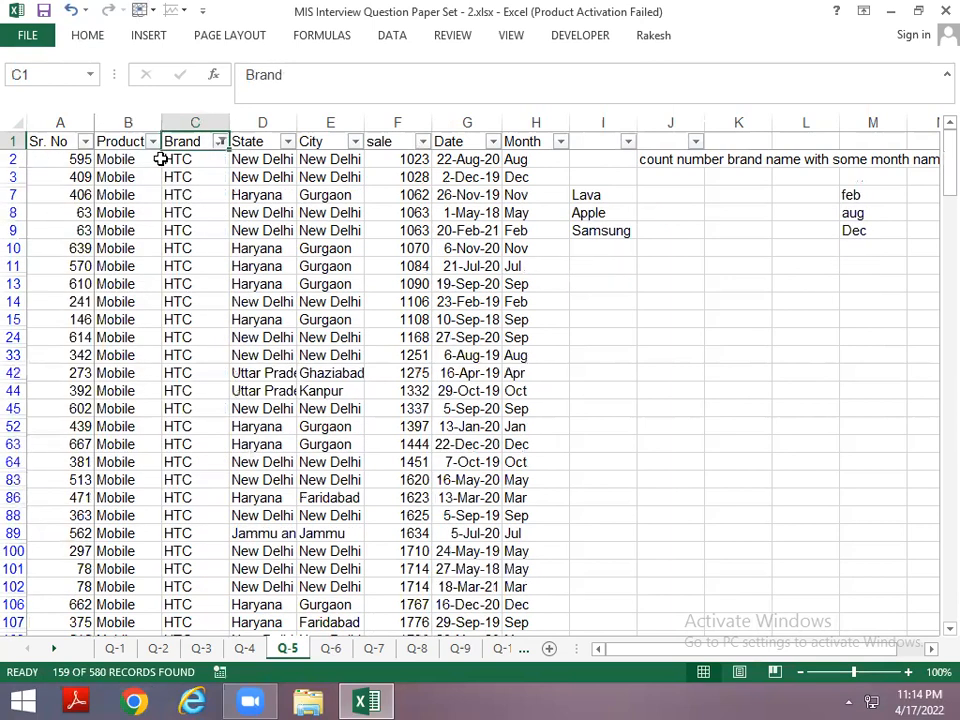
key("ctrl+z")
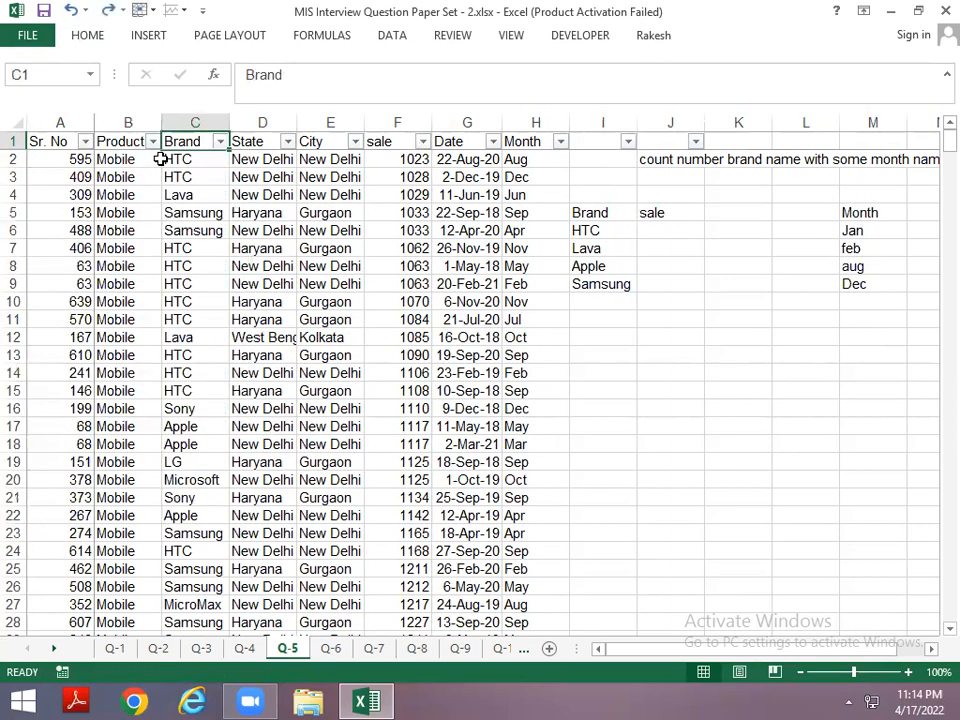
key("ctrl+y")
Filter the Month column to show only Jan, Feb, Aug and Dec
key("Right")
key("Right")
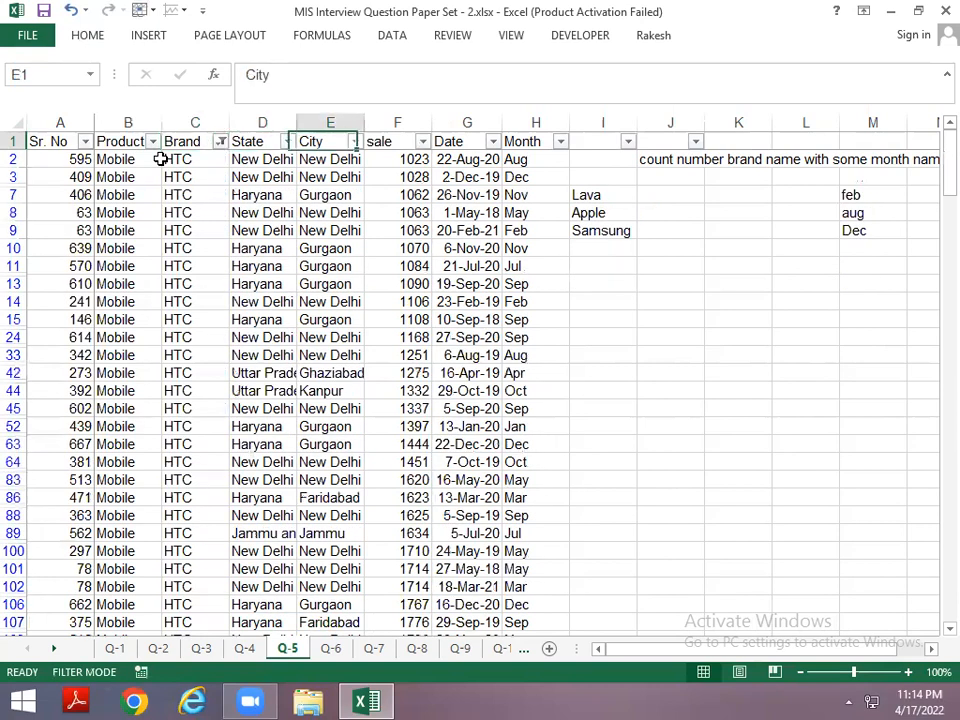
key("Right")
key("Right")
key("Right")
key("alt+Down")
key("Down")
key("Down")
key("Down")
key("Down")
key("Down")
key("Down")
key("Down")
key("Down")
key("Down")
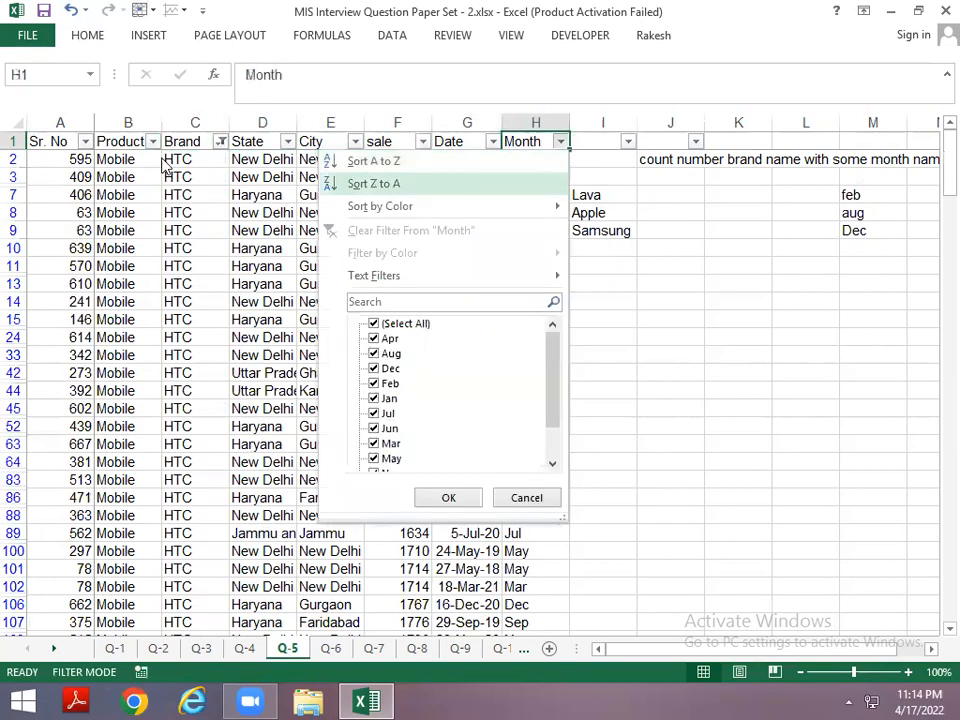
key("Up")
key("space")
key("Down")
key("Down")
key("Down")
key("Down")
key("Down")
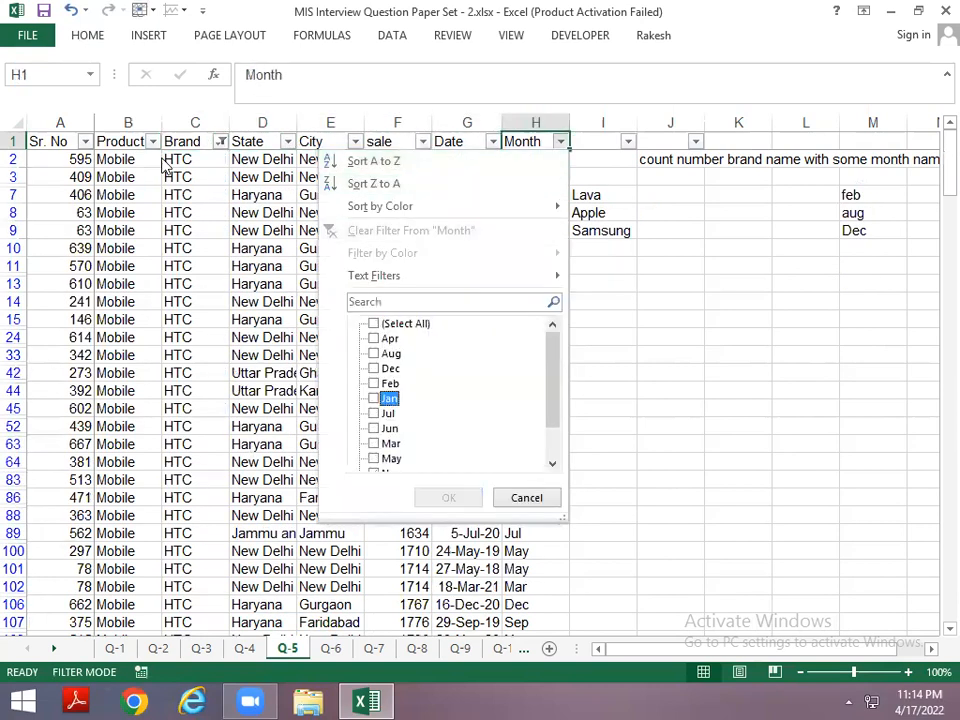
key("space")
key("Up")
key("Up")
key("Up")
key("Up")
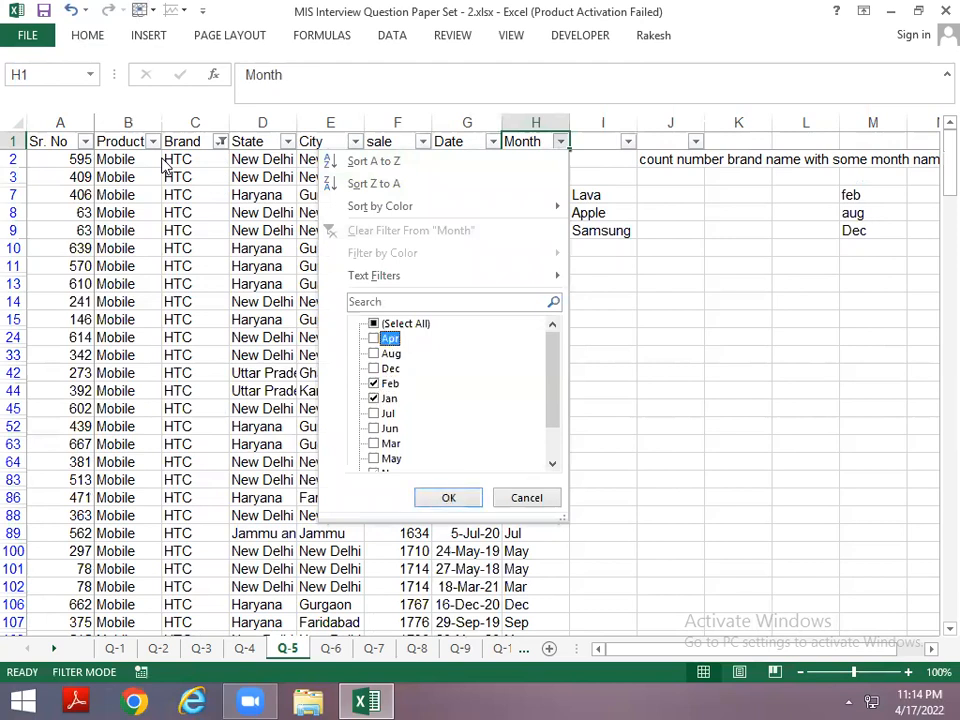
key("Down")
key("space")
key("Down")
key("space")
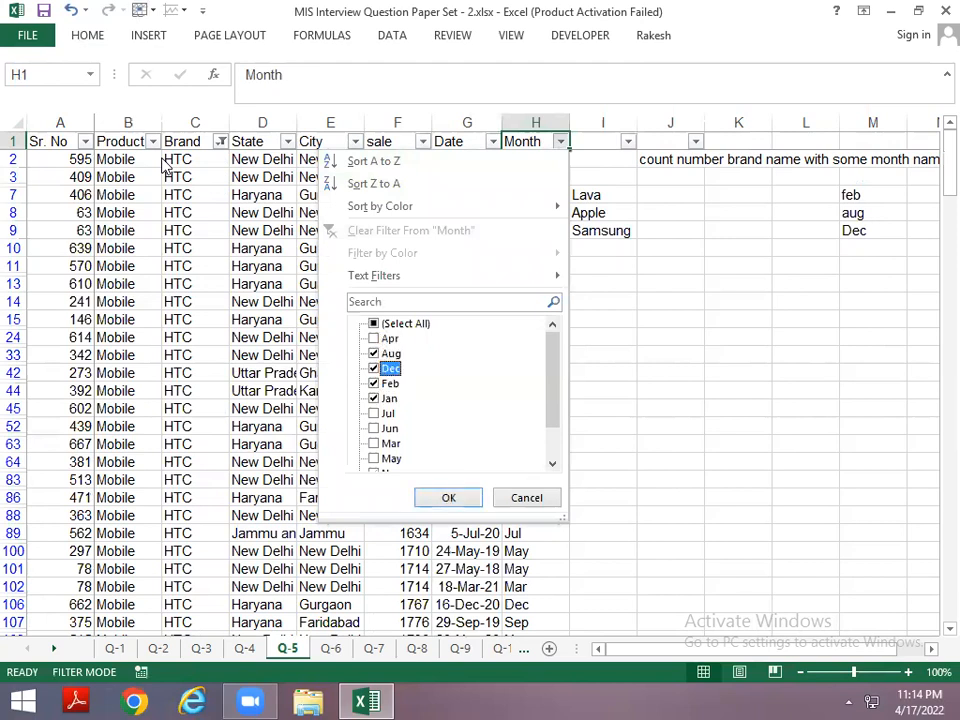
key("Return")
Total the filtered sale values in F583 with AutoSum, using =SUBTOTAL(9,F2:F582)
key("Down")
key("Left")
key("Left")
key("ctrl+shift+Down")
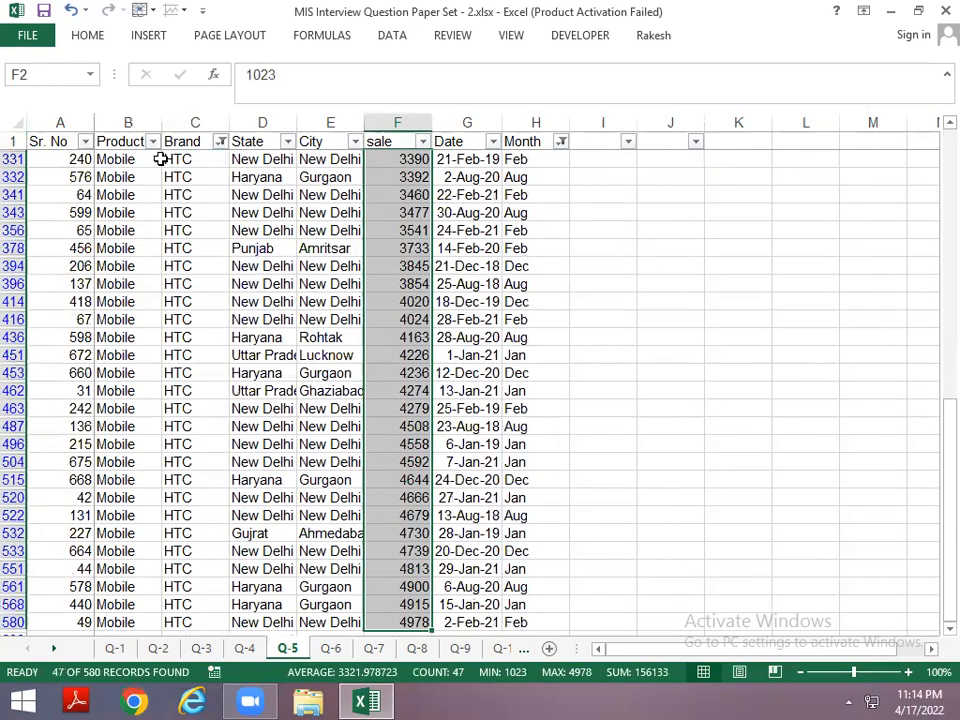
key("ctrl+Down")
key("Down")
key("Down")
key("alt+equal")
key("ctrl+Return")
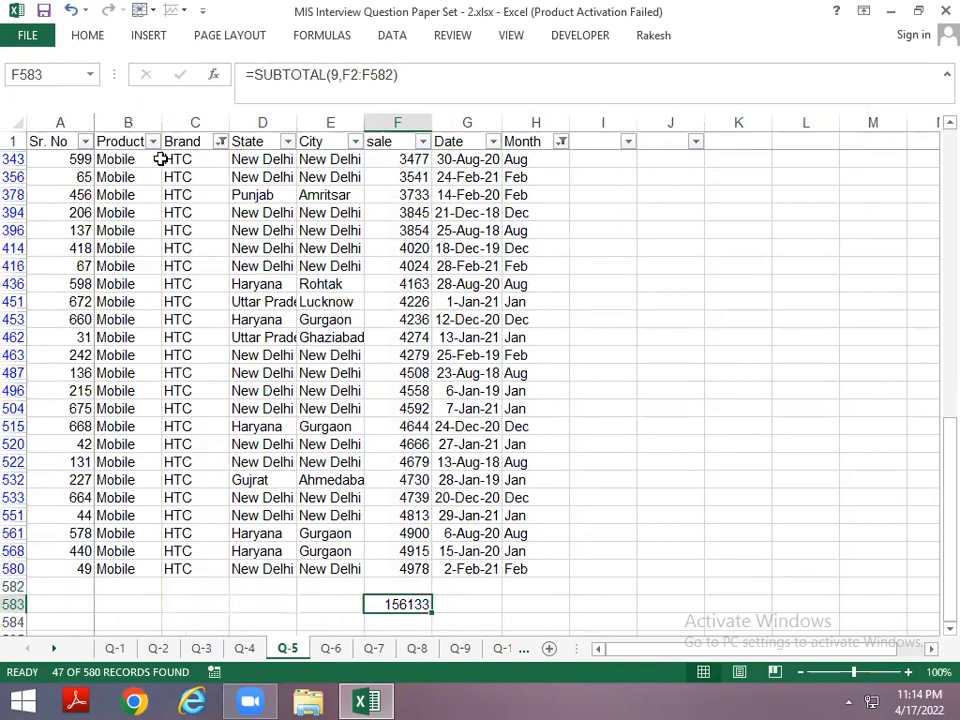
Remove the filters from the data table and return to the sale header in F1
key("ctrl+shift+l")
key("ctrl+Up")
key("ctrl+Up")
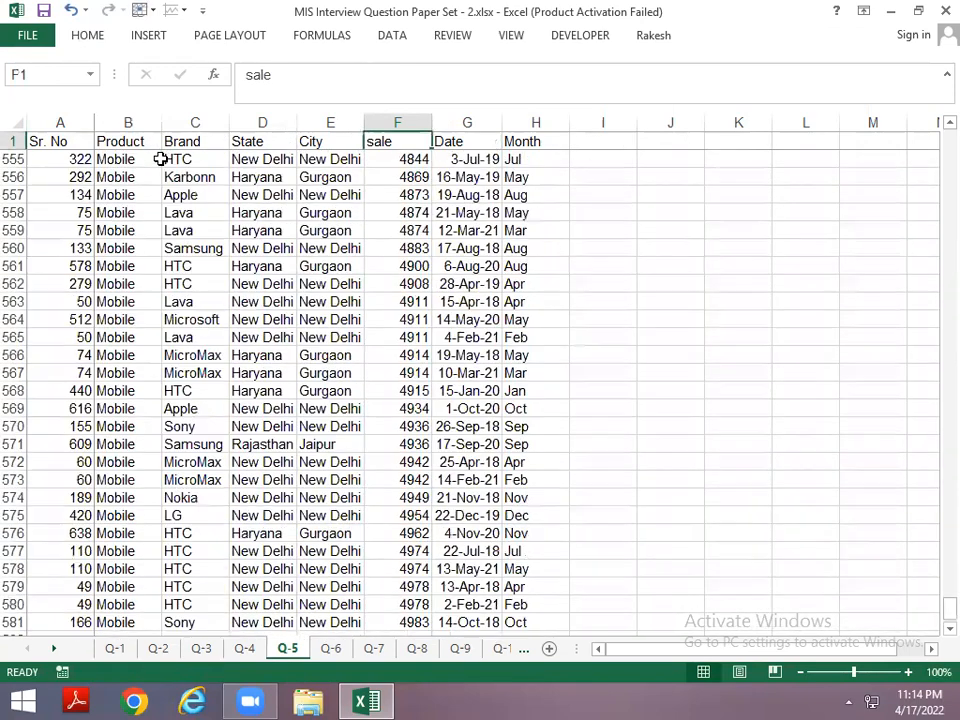
key("Down")
key("Down")
key("Down")
key("Right")
key("Right")
key("Right")
key("Right")
key("Down")
key("Down")
type("=")
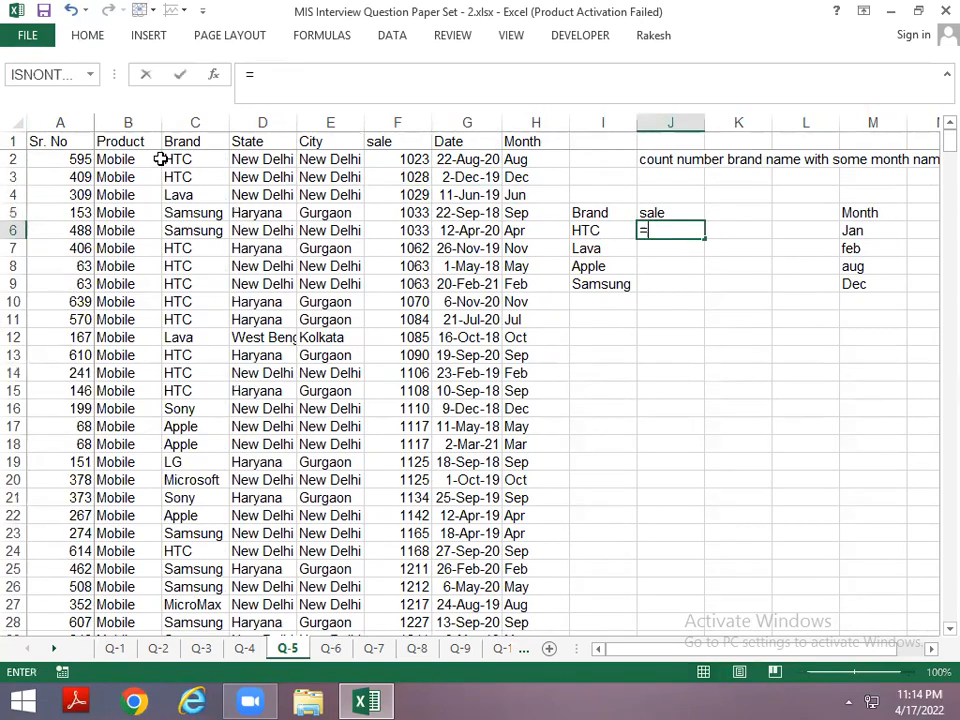
type("sum")
key("BackSpace")
type("umi")
key("Down")
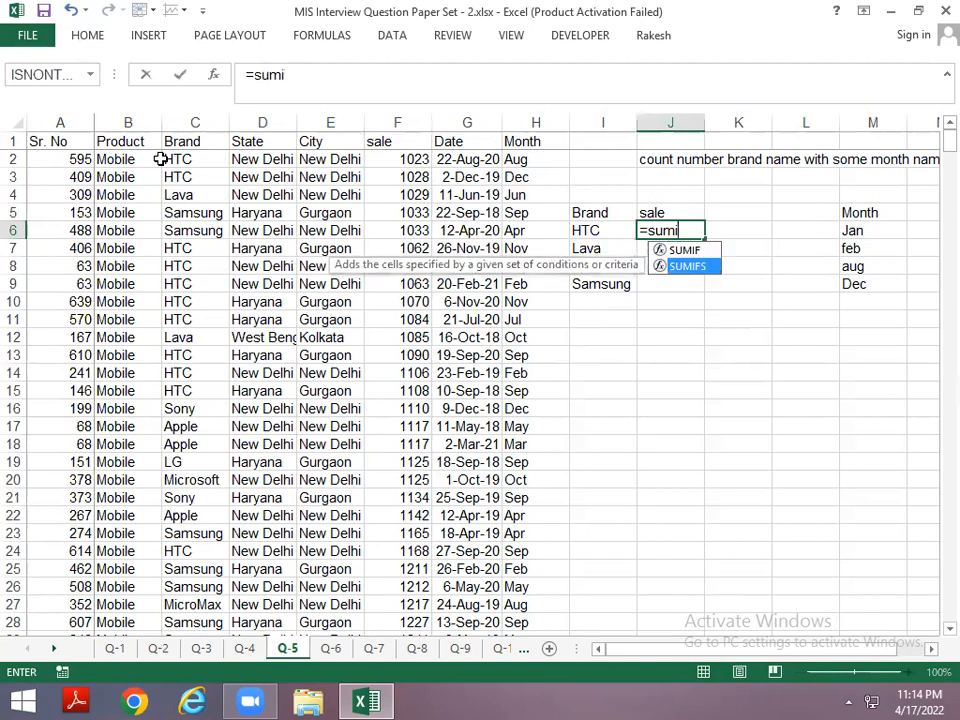
key("Escape")
key("Escape")
Reword the question in J2 as "sale count with brand name with some month name"
key("Up")
key("Up")
key("Up")
key("Up")
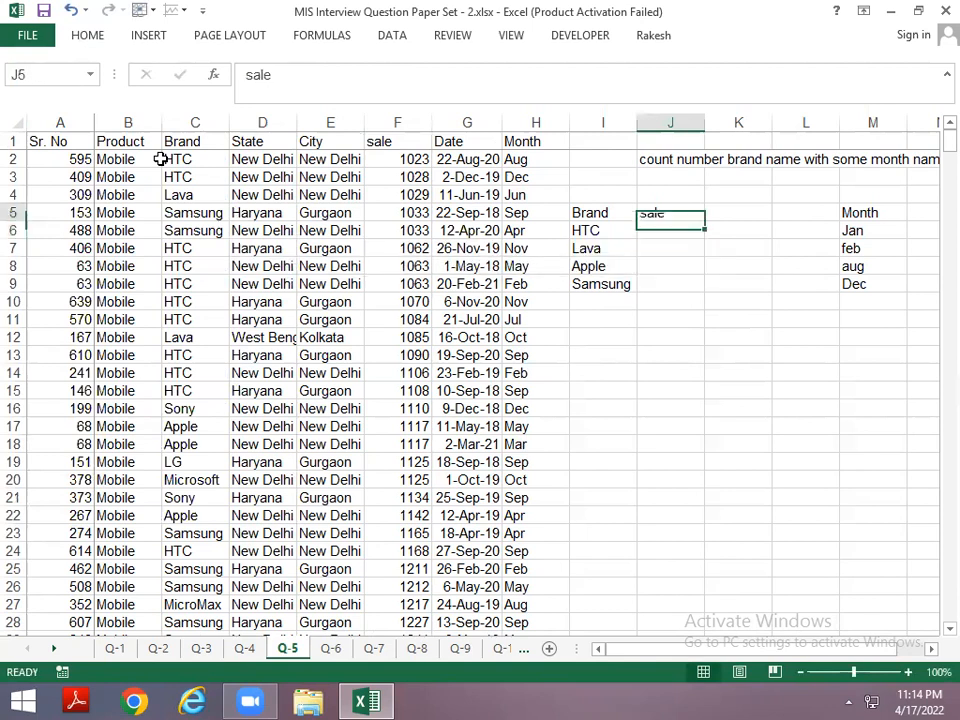
key("F2")
key("Escape")
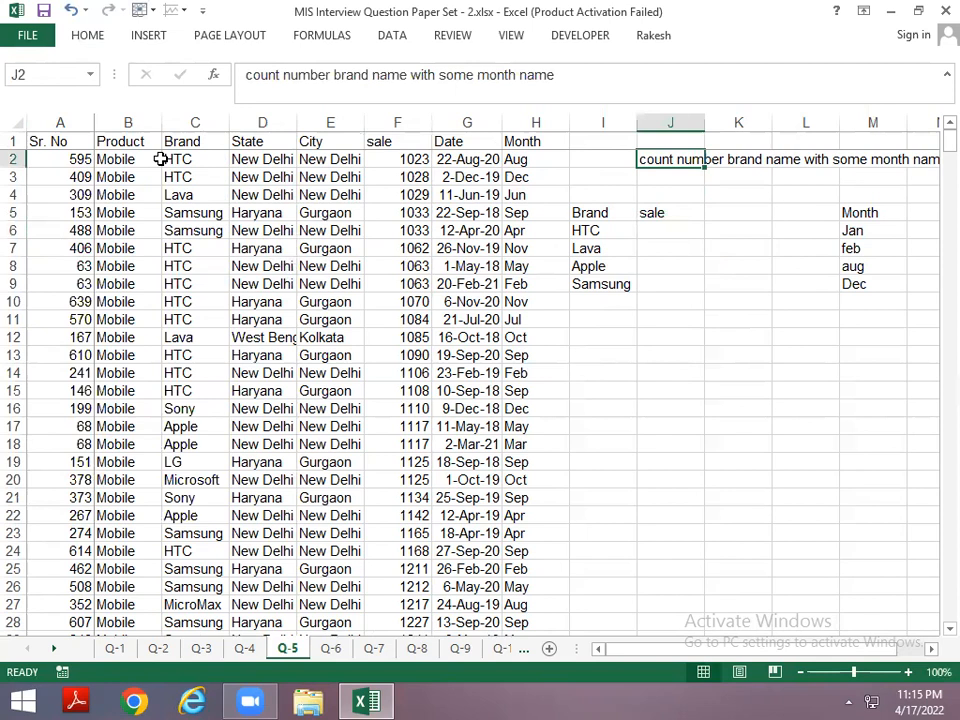
key("F2")
key("Delete")
key("Delete")
key("Delete")
key("Delete")
key("Delete")
key("Delete")
key("Delete")
key("Delete")
key("Delete")
key("Delete")
key("Delete")
key("Delete")
key("Delete")
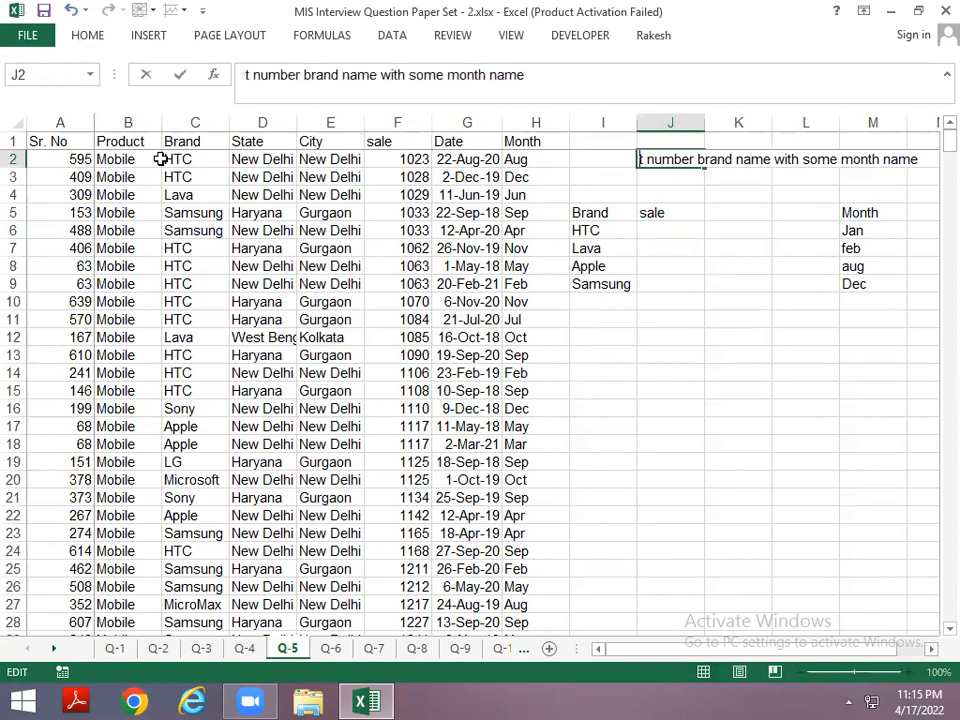
type("sale count ")
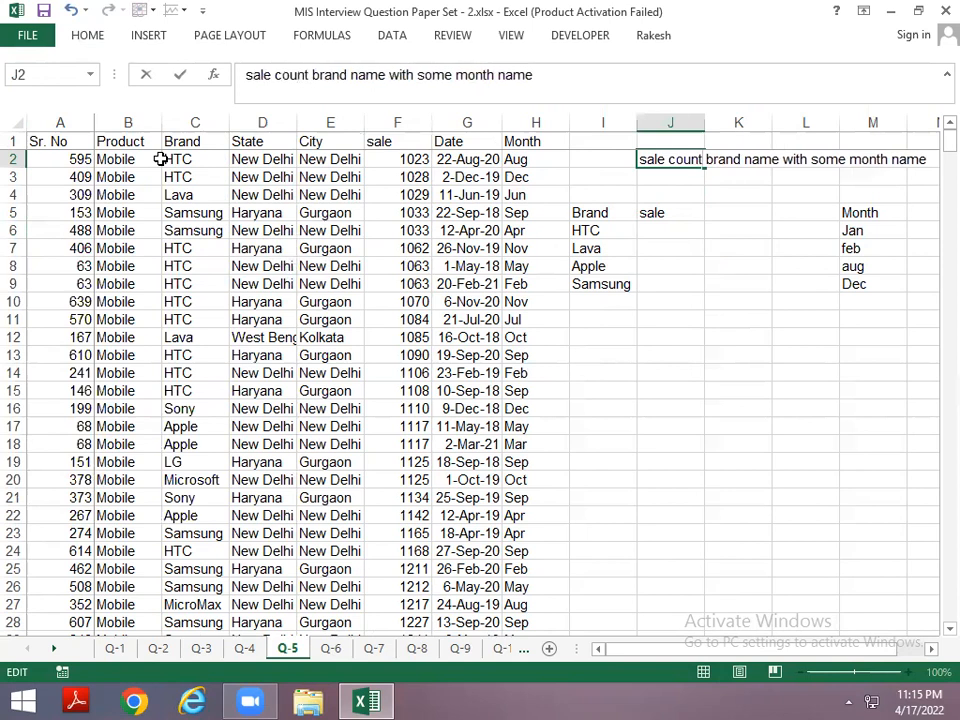
type("with")
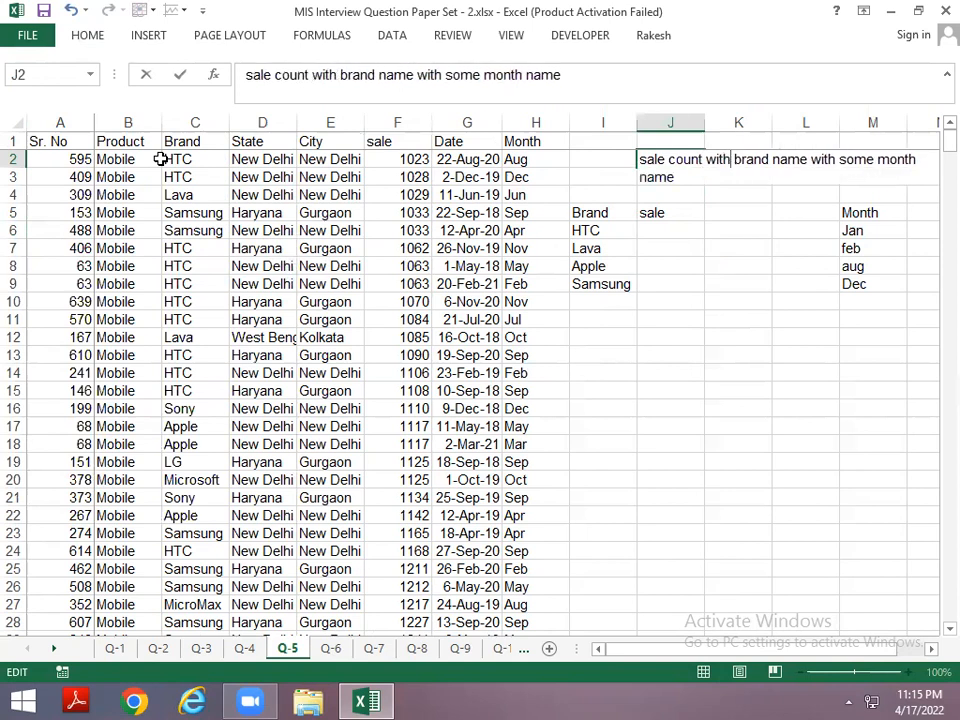
key("Return")
Try a SUMIFS formula in J6 that sums column F where the brand in column C is "htc"
key("Down")
key("Down")
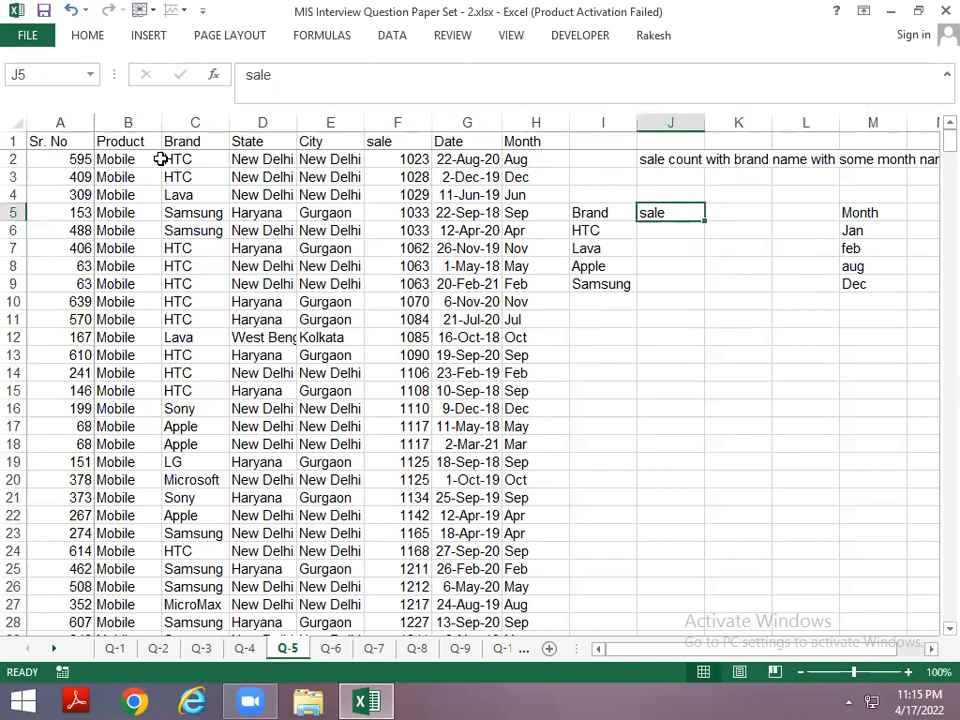
key("Down")
type("=sumi")
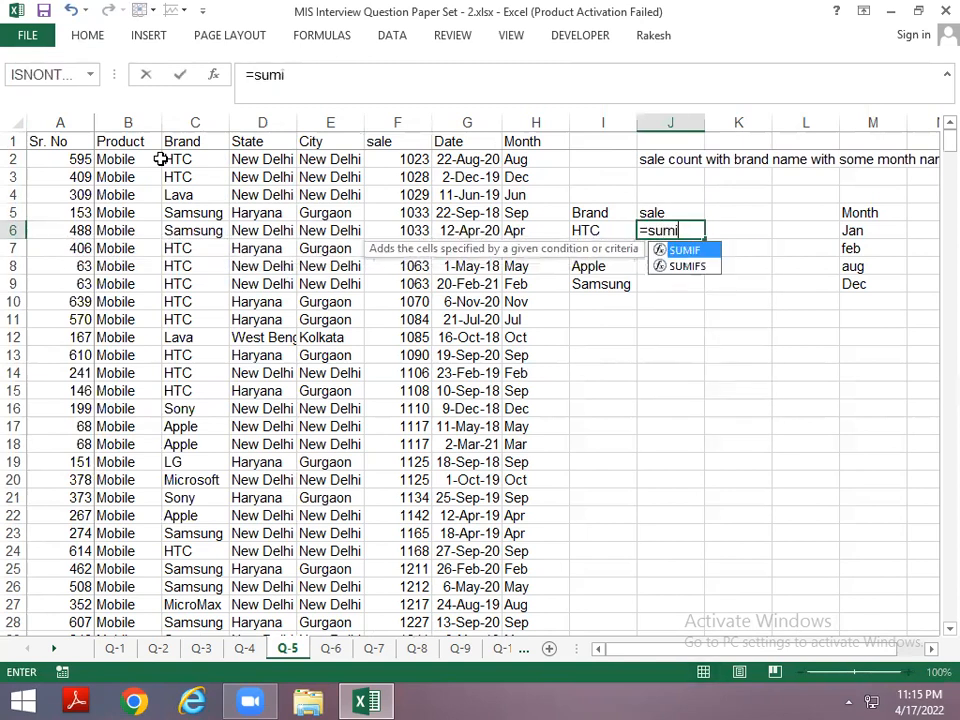
key("Down")
key("Tab")
key("Left")
key("Left")
key("Left")
key("Left")
key("ctrl+space")
type(",")
key("Left")
key("Left")
key("Left")
key("Left")
key("Left")
key("Left")
key("Left")
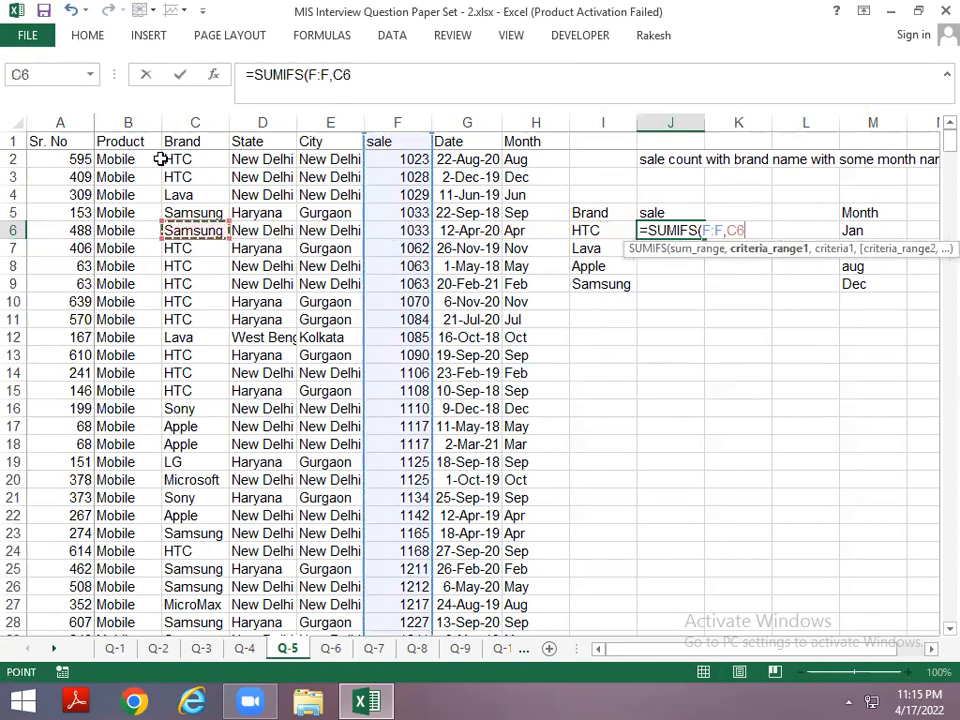
key("ctrl+space")
type(",")
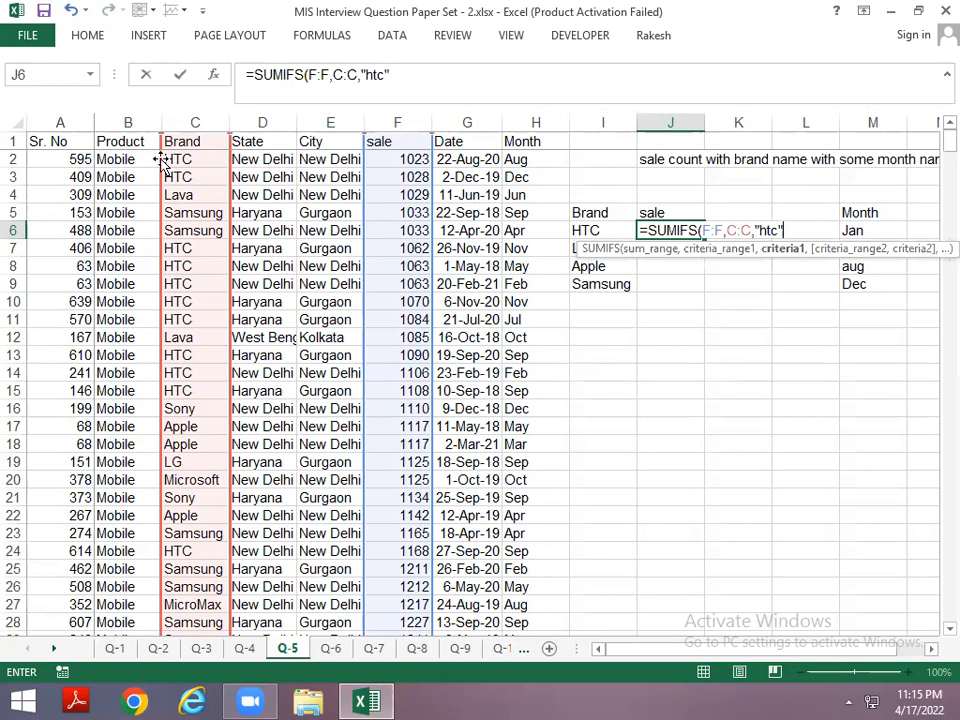
key("Escape")
Undo the last rewording of the question in J2
key("ctrl+z")
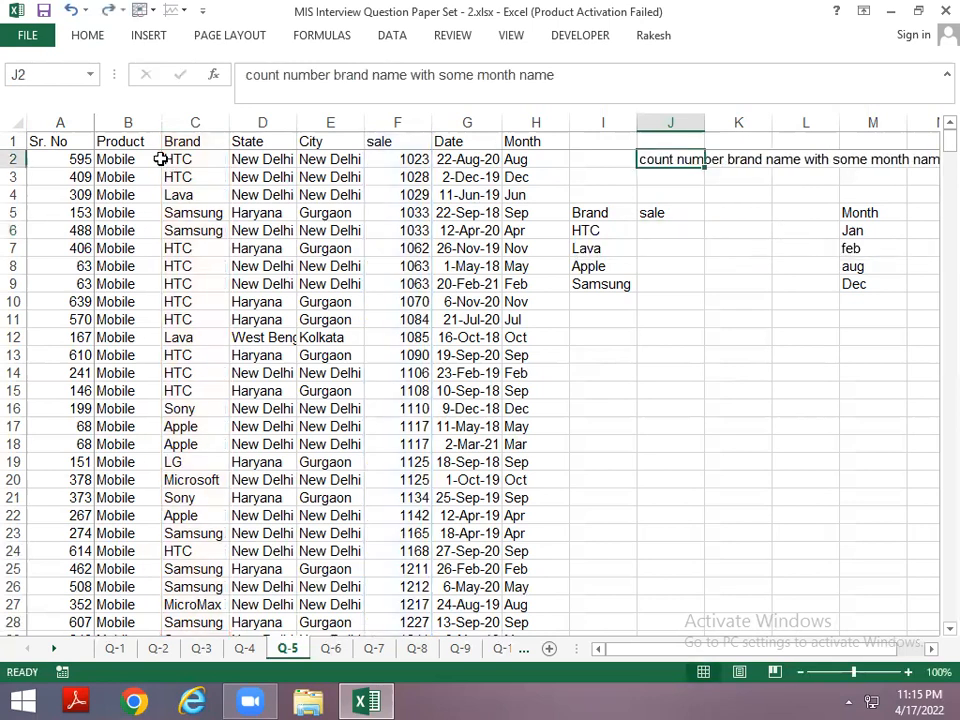
key("Up")
key("Down")
key("Down")
key("Down")
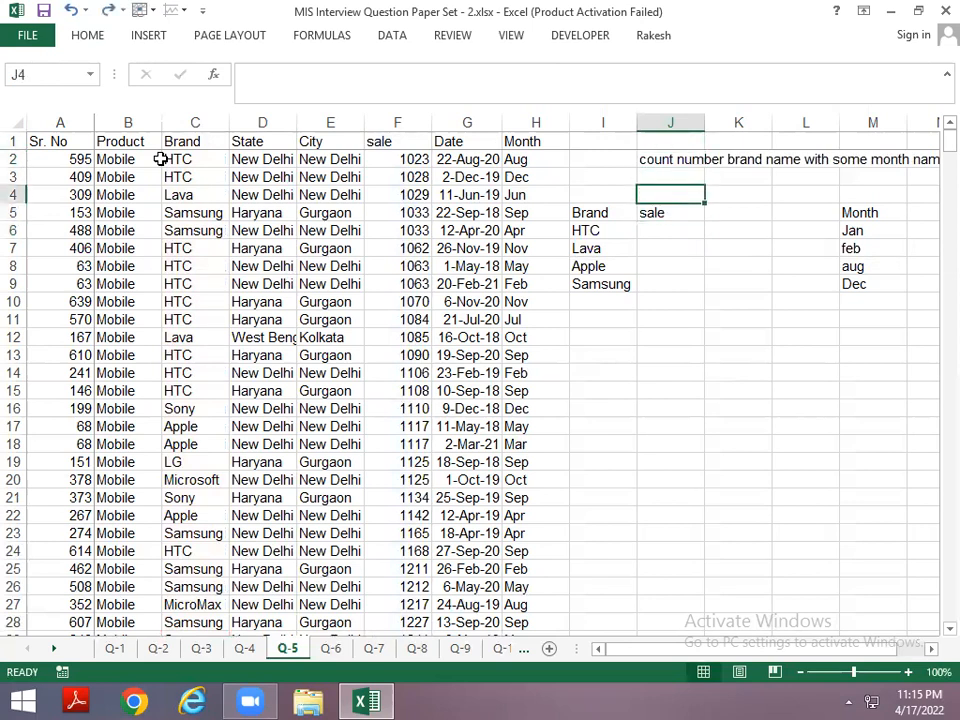
key("Up")
key("Up")
key("Down")
key("Down")
key("Down")
key("Down")
key("Left")
Turn on filters for the data table and filter the Brand column to HTC only
key("ctrl+Home")
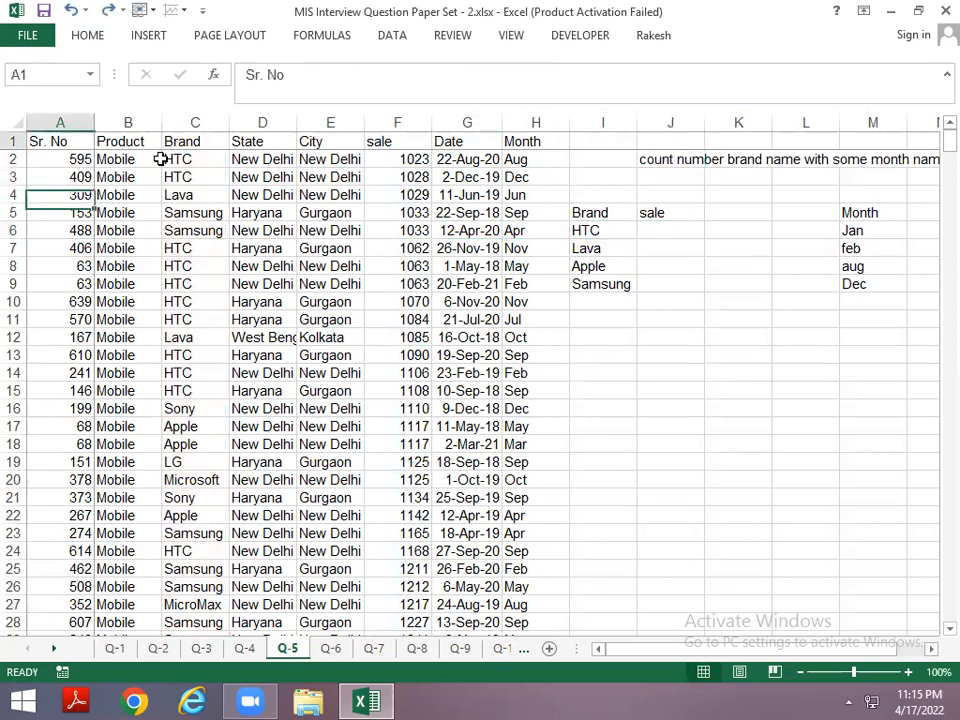
key("Right")
key("ctrl+shift+l")
key("Right")
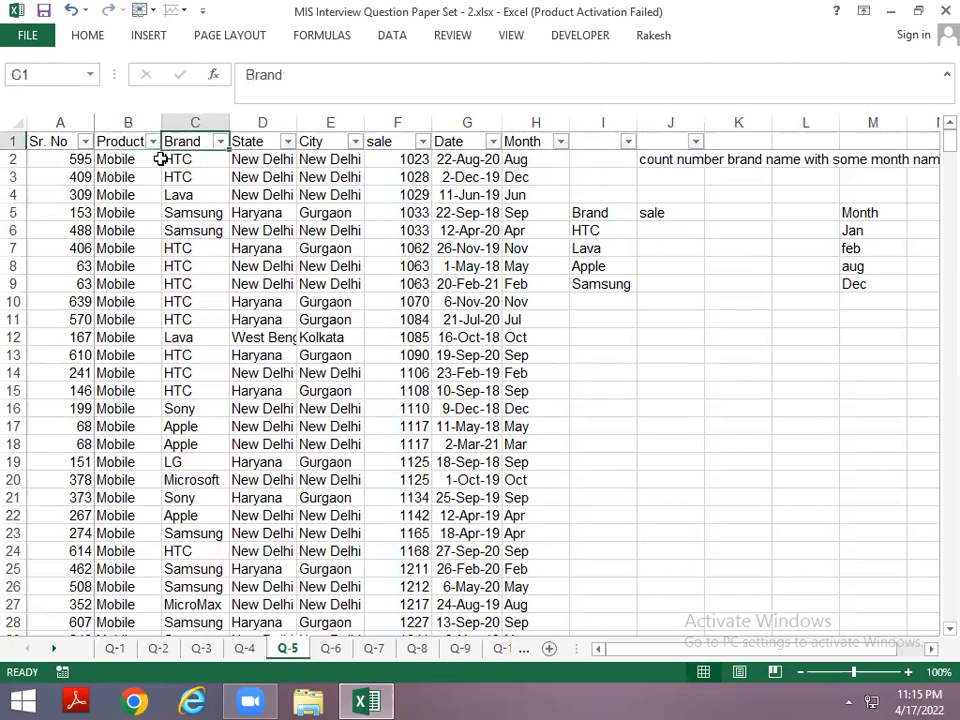
key("alt+Down")
key("Down")
key("Down")
key("Down")
key("Down")
key("Down")
key("Down")
key("Down")
key("Down")
key("space")
key("Down")
key("Down")
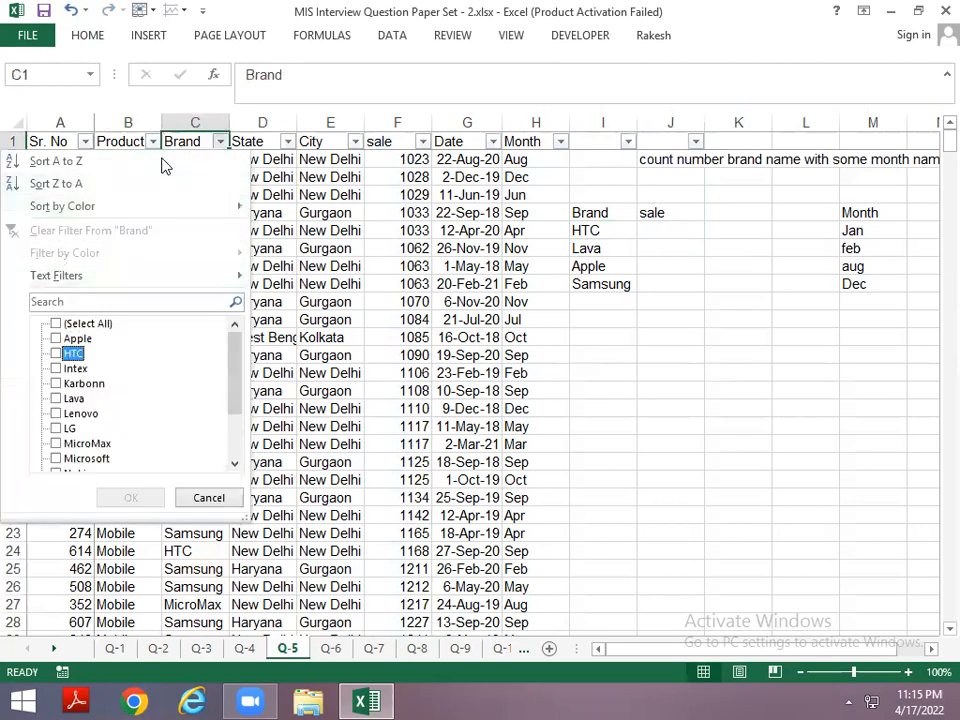
key("space")
key("Return")
Filter the Month column to Jan, Feb, Aug and Dec
key("Right")
key("Right")
key("Right")
key("Right")
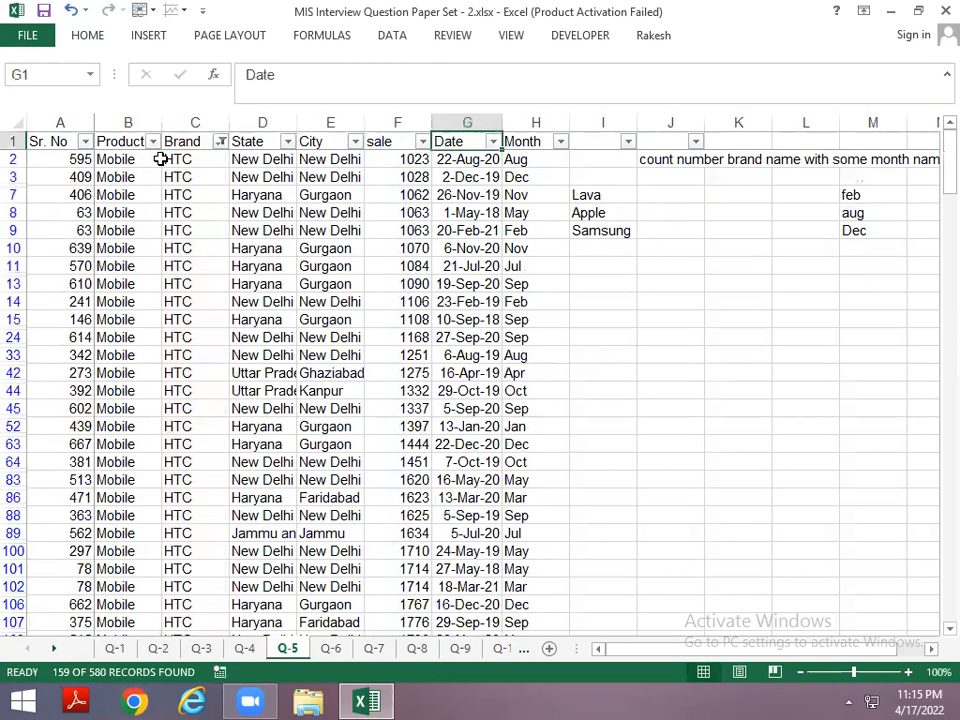
key("Right")
key("alt+Down")
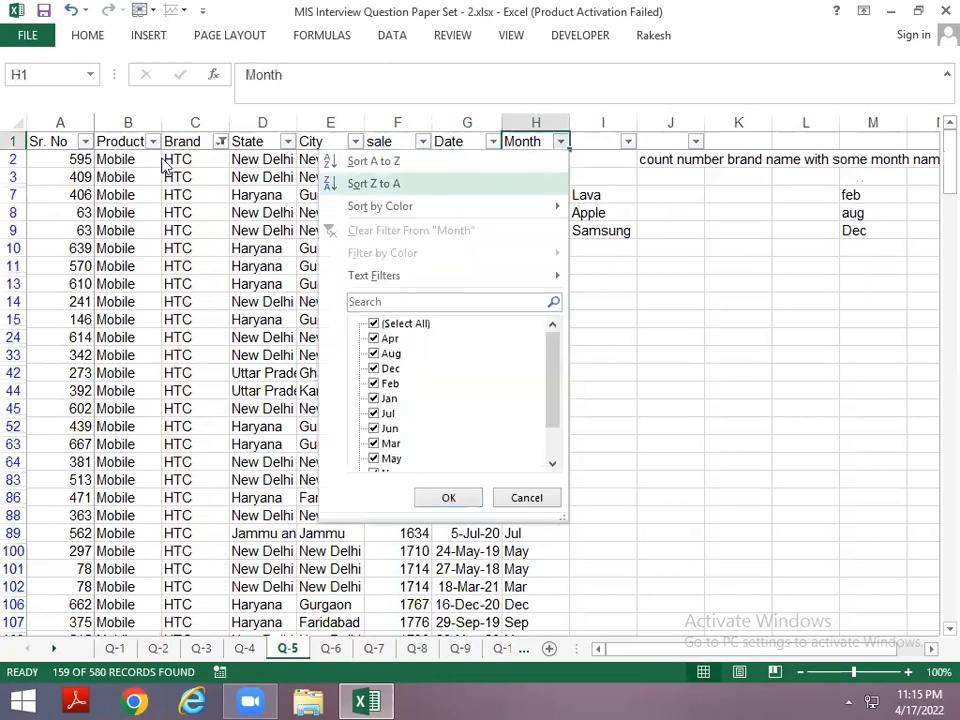
key("Down")
key("Down")
key("Down")
key("Down")
key("space")
key("Down")
key("Down")
key("Down")
key("Down")
key("Down")
key("space")
key("Down")
key("Up")
key("Up")
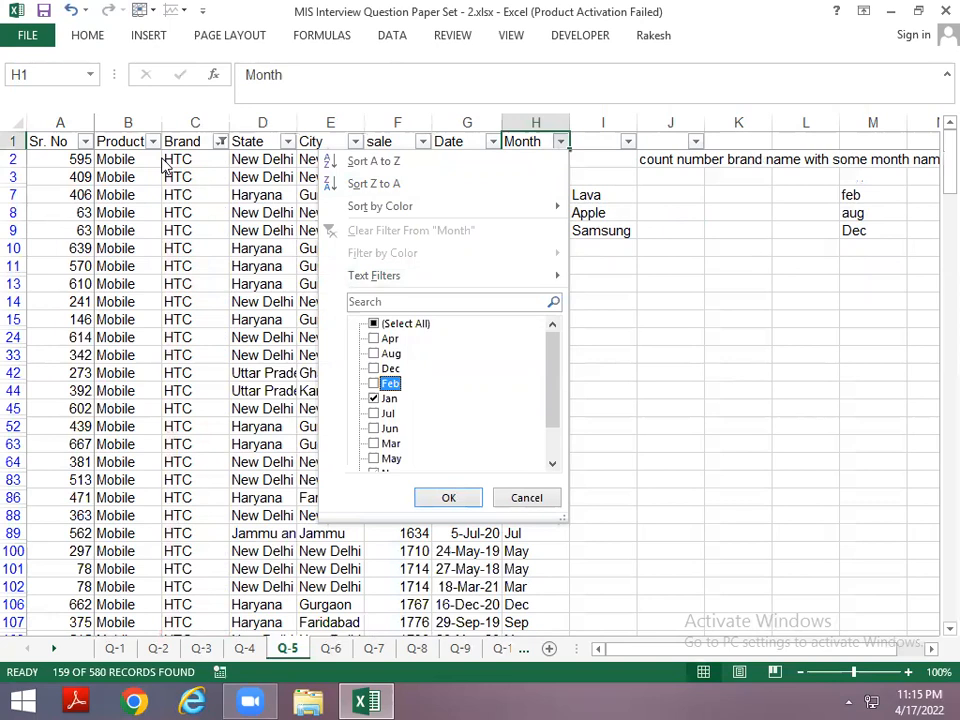
key("Up")
key("Up")
key("Up")
key("space")
key("Down")
key("space")
key("Down")
key("space")
key("Return")
Select the filtered HTC entries in the Brand column to check their count, and remove the filters from the table
key("Left")
key("Left")
key("Left")
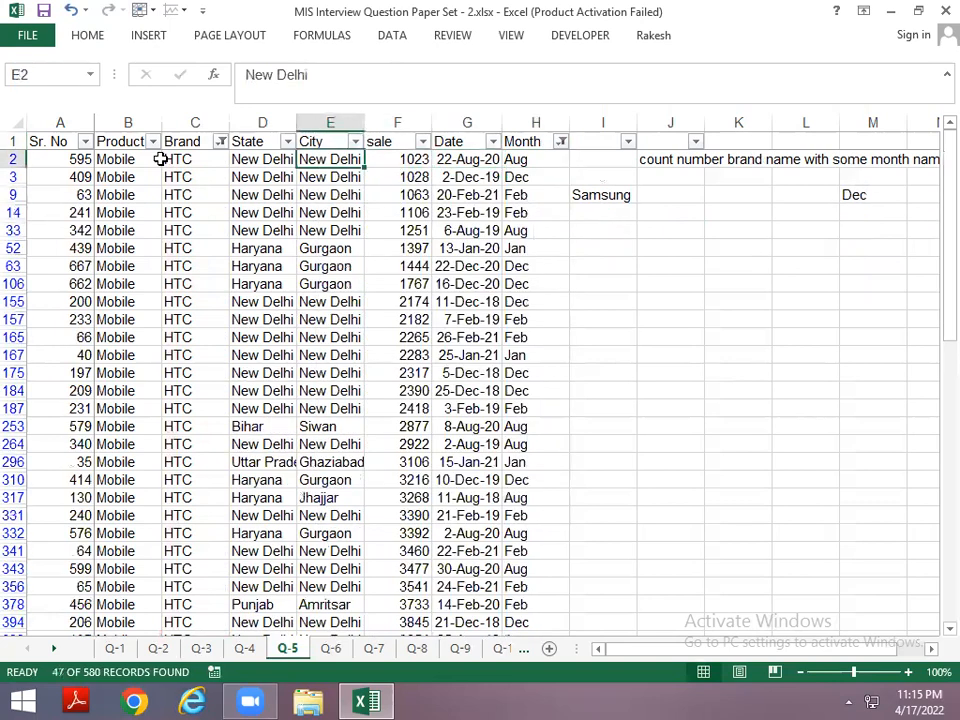
key("Left")
key("Left")
key("ctrl+shift+Down")
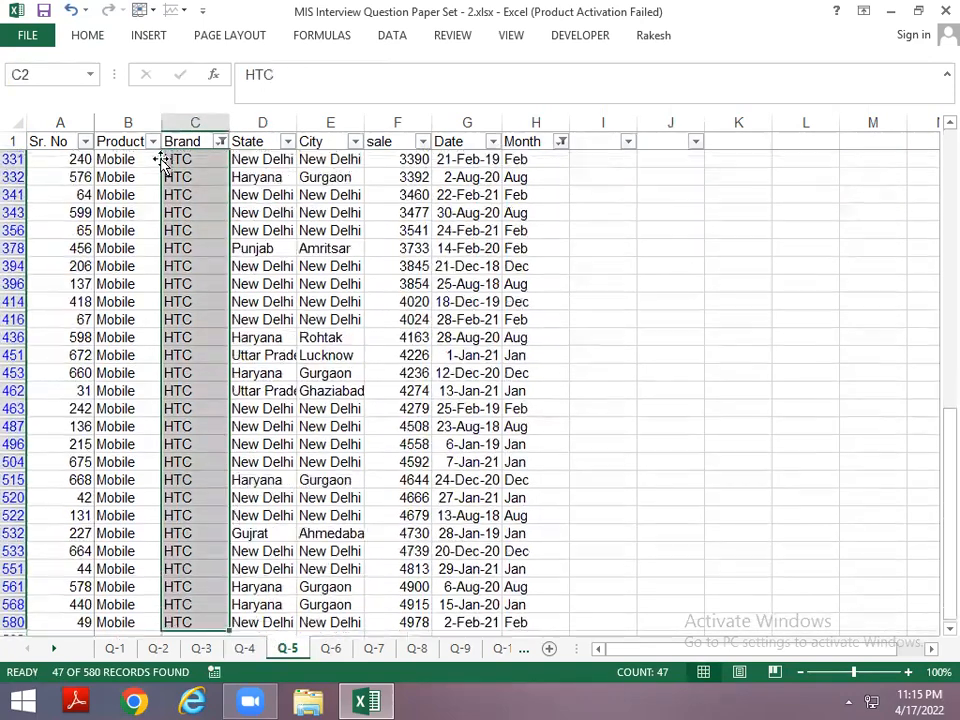
key("ctrl+shift+l")
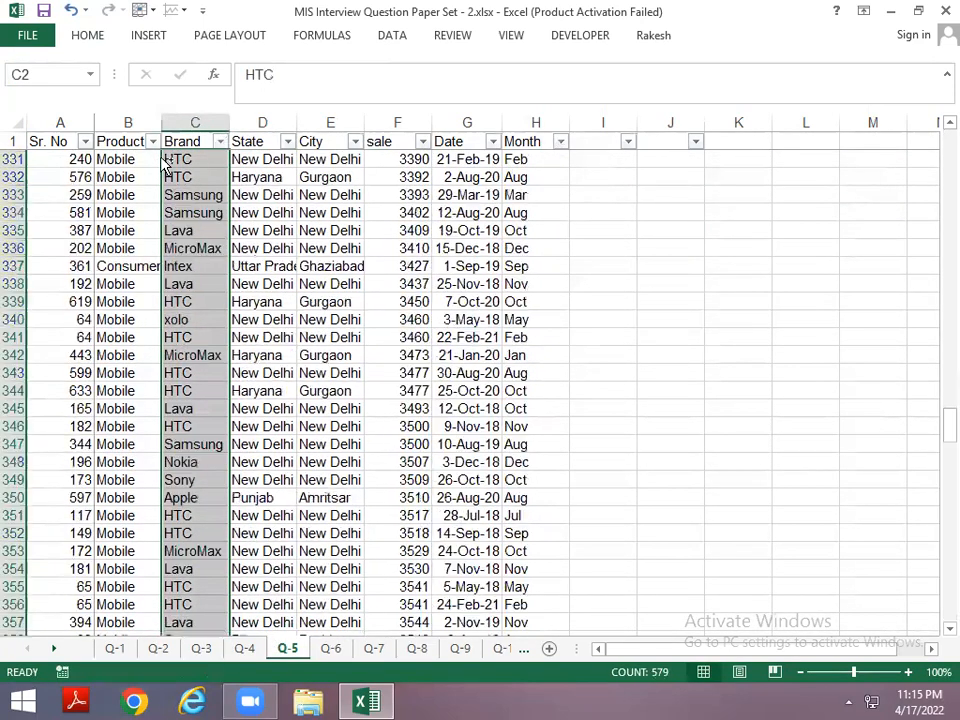
key("Down")
key("Up")
Start a COUNTIFS formula in J6 with the whole Brand column C:C as the first criteria range
key("Right")
key("Right")
key("Right")
key("Right")
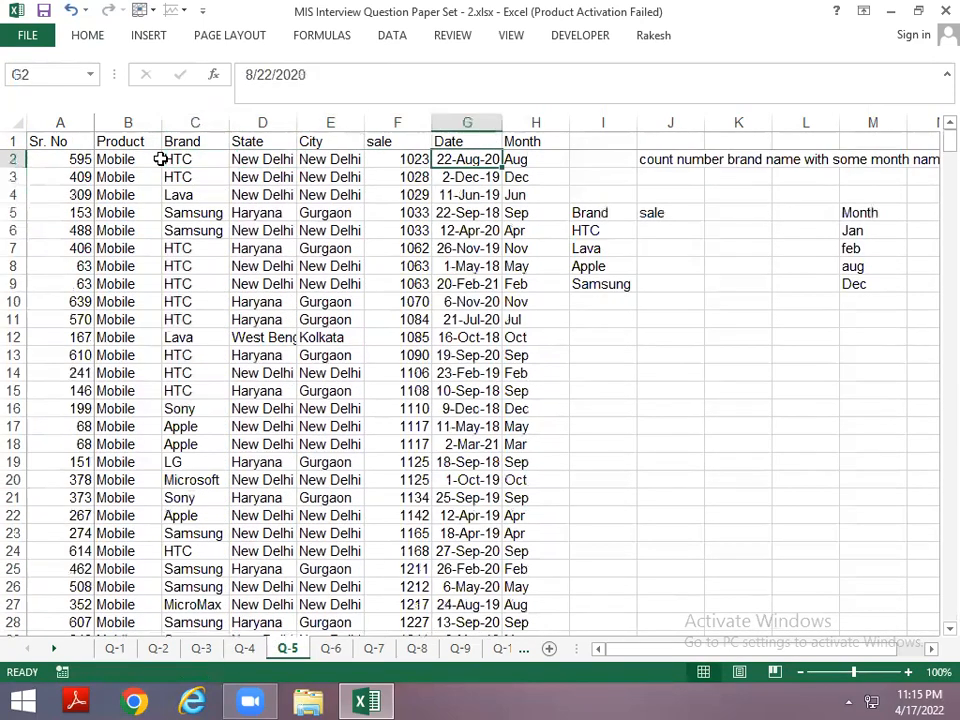
key("Right")
key("Right")
key("Right")
key("Down")
key("Down")
key("Down")
key("Down")
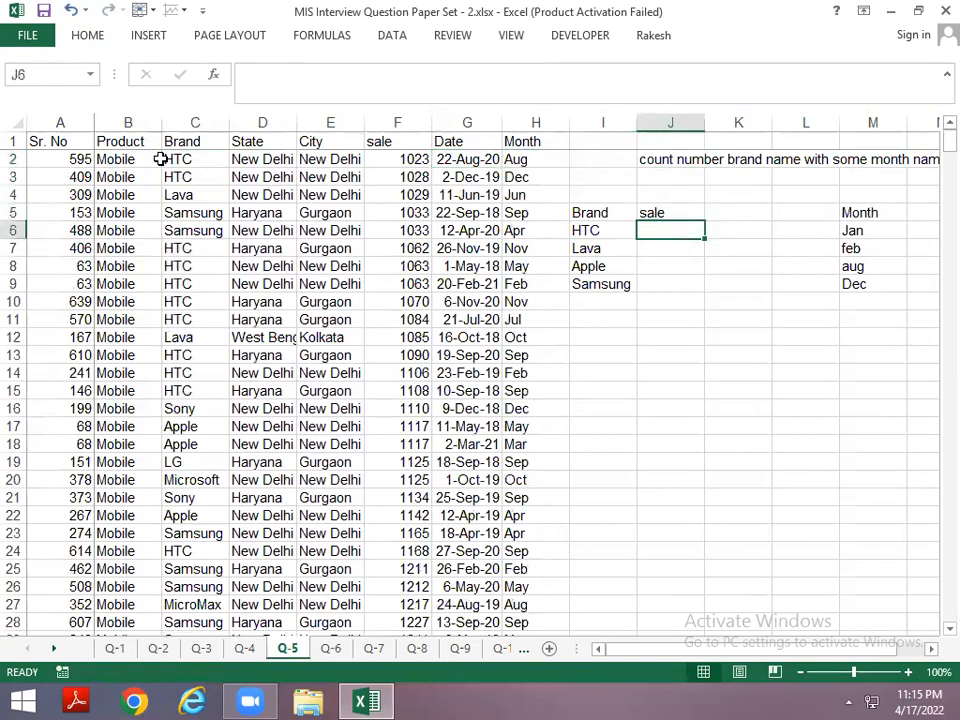
type("=")
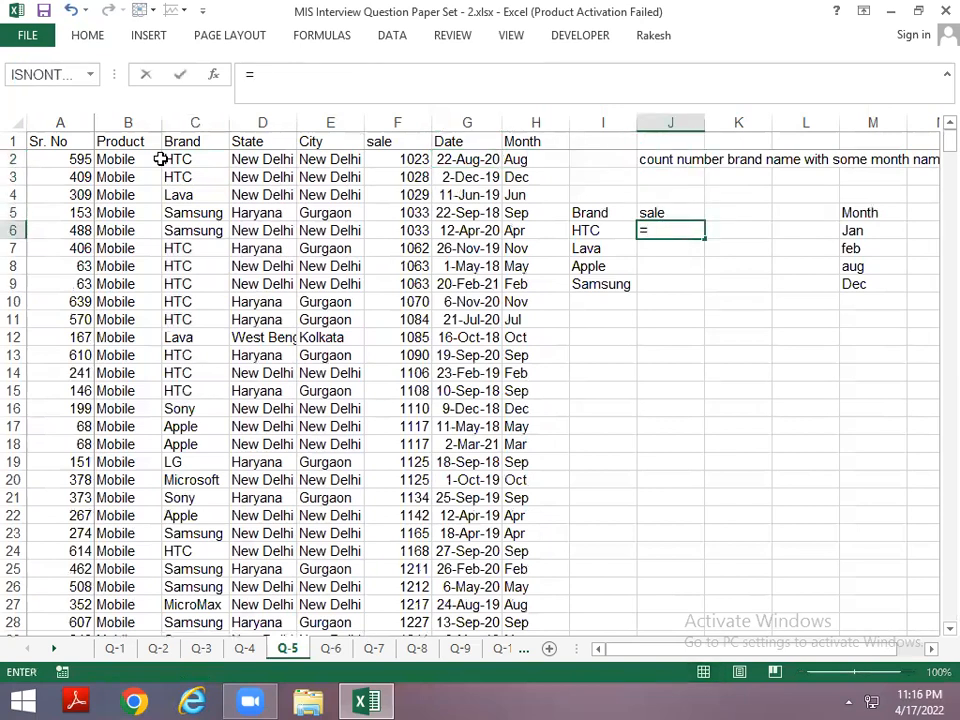
type("cou")
key("BackSpace")
type("oun")
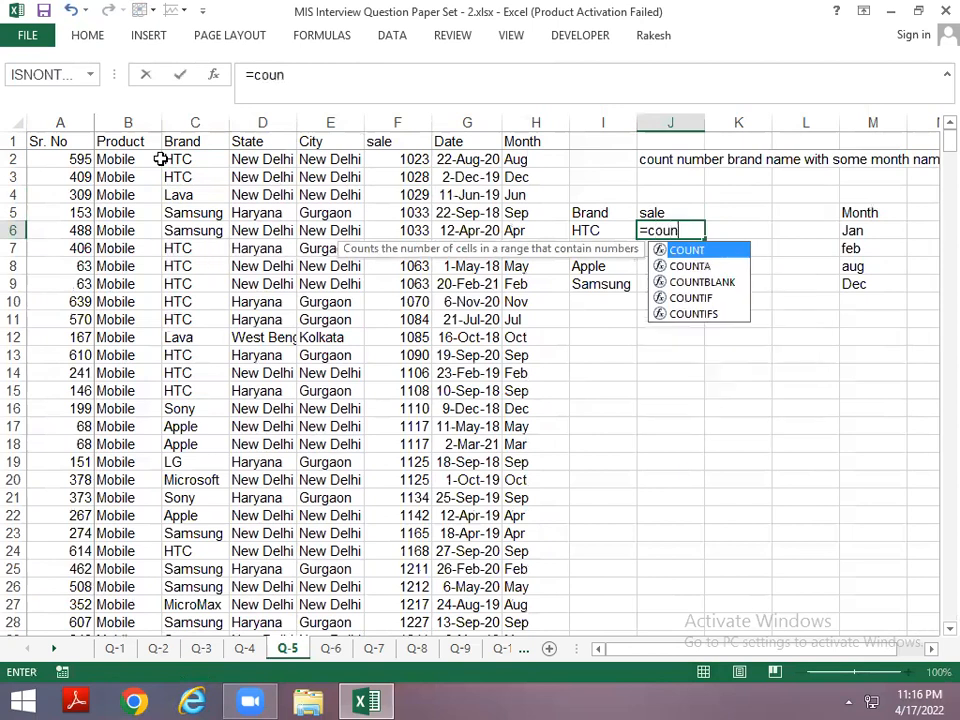
key("Down")
key("Down")
key("Down")
key("Down")
key("Tab")
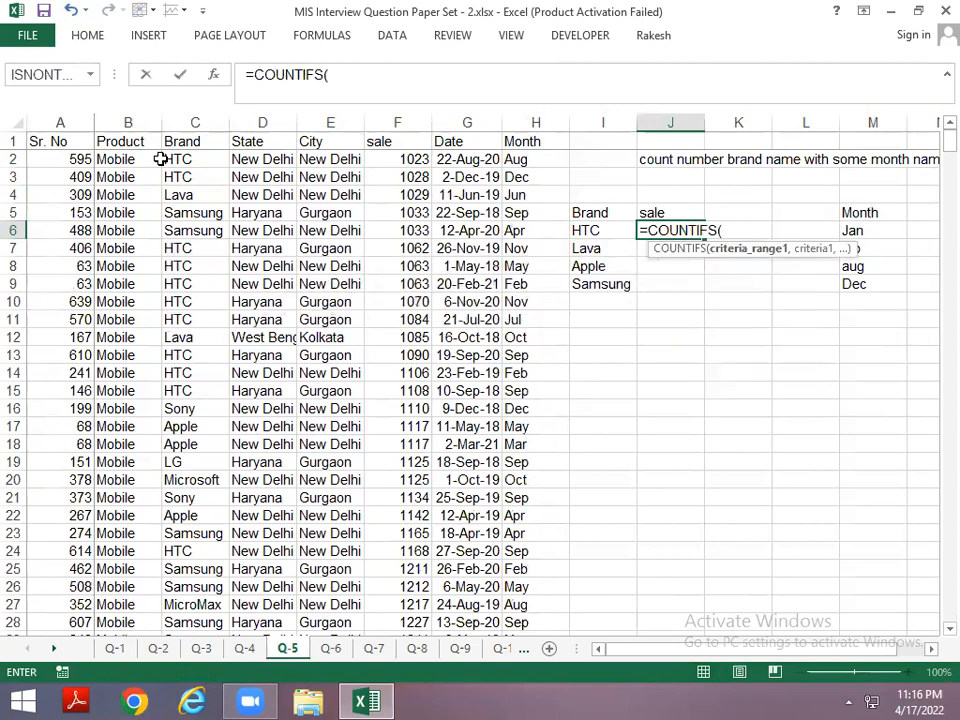
key("Left")
key("Left")
key("Left")
key("Left")
key("Left")
key("Left")
key("Left")
key("Left")
key("Left")
key("Up")
key("Right")
key("Right")
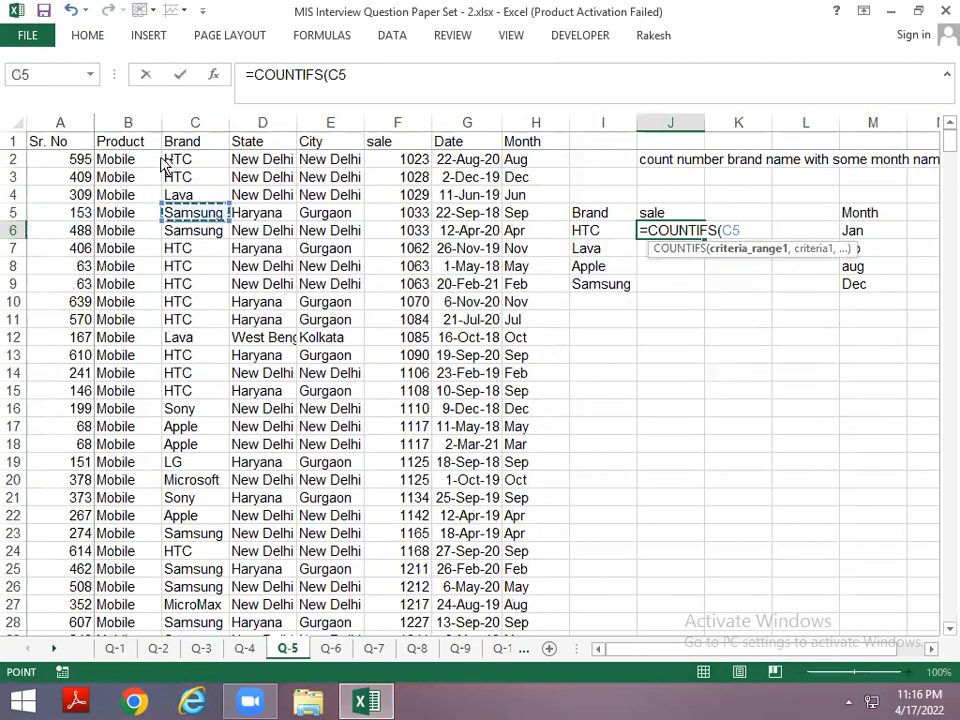
key("ctrl+space")
type(",")
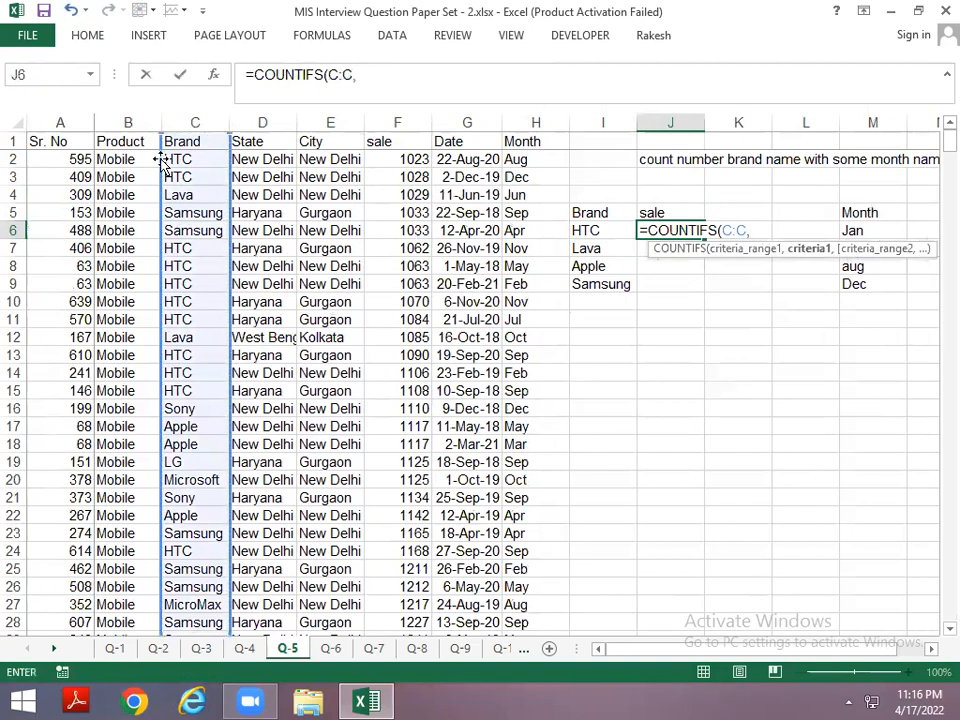
Complete the COUNTIFS formula in J6 with I6 as the brand criterion and Month column H:H matched to "jan"
key("Left")
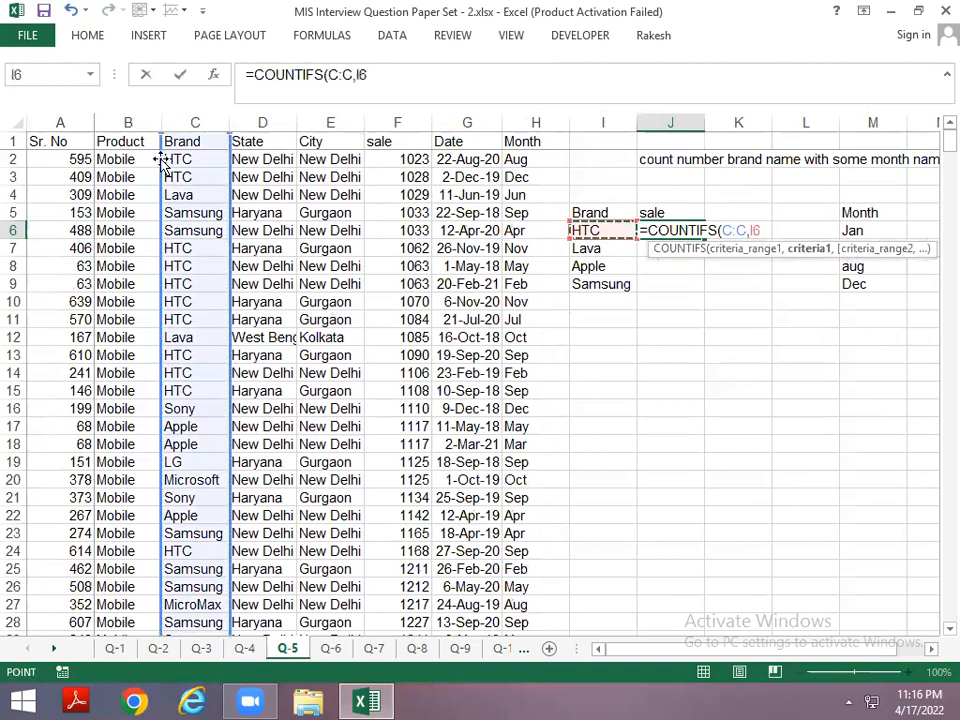
type(",")
key("Left")
key("Left")
key("ctrl+space")
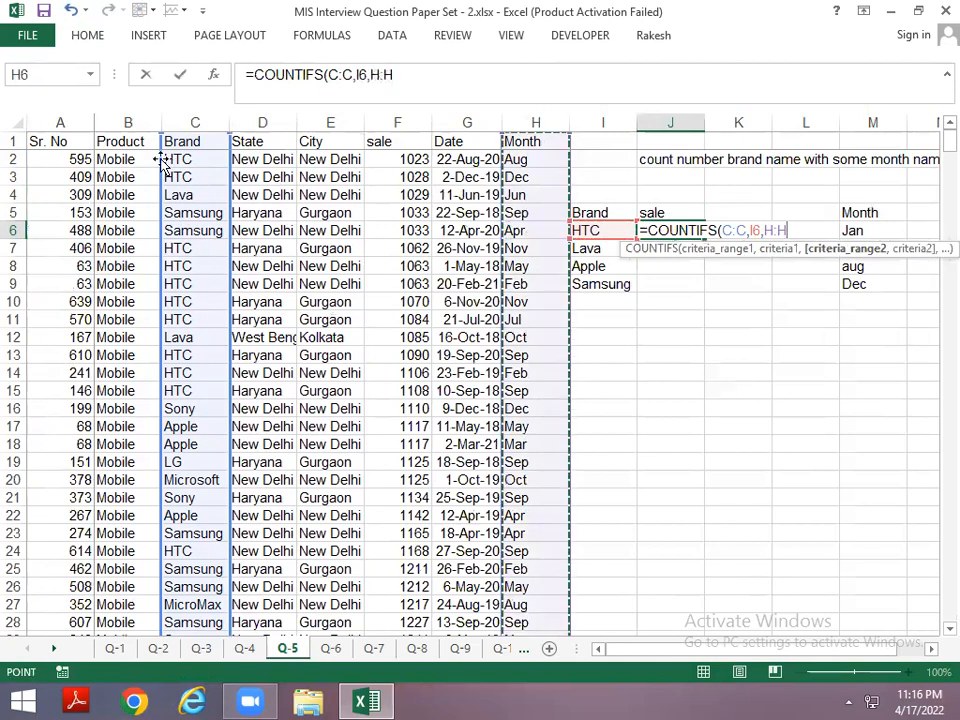
type(",\"jan")
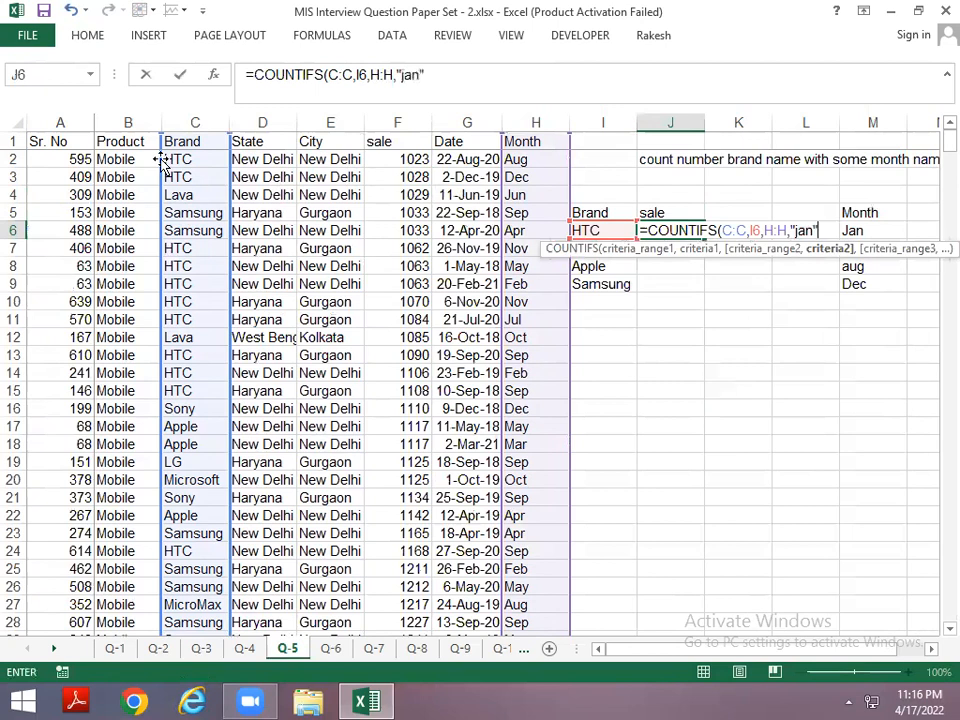
type("\")")
key("Return")
key("Up")
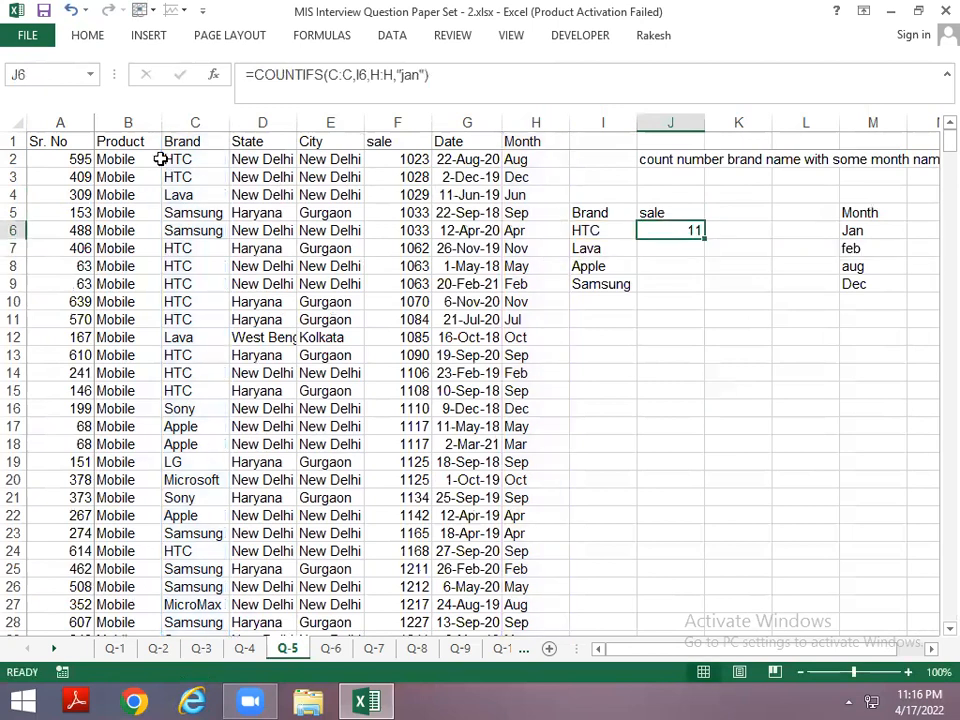
Replace the single month criterion in J6's formula with the beginning of an array constant, {"jan
key("F2")
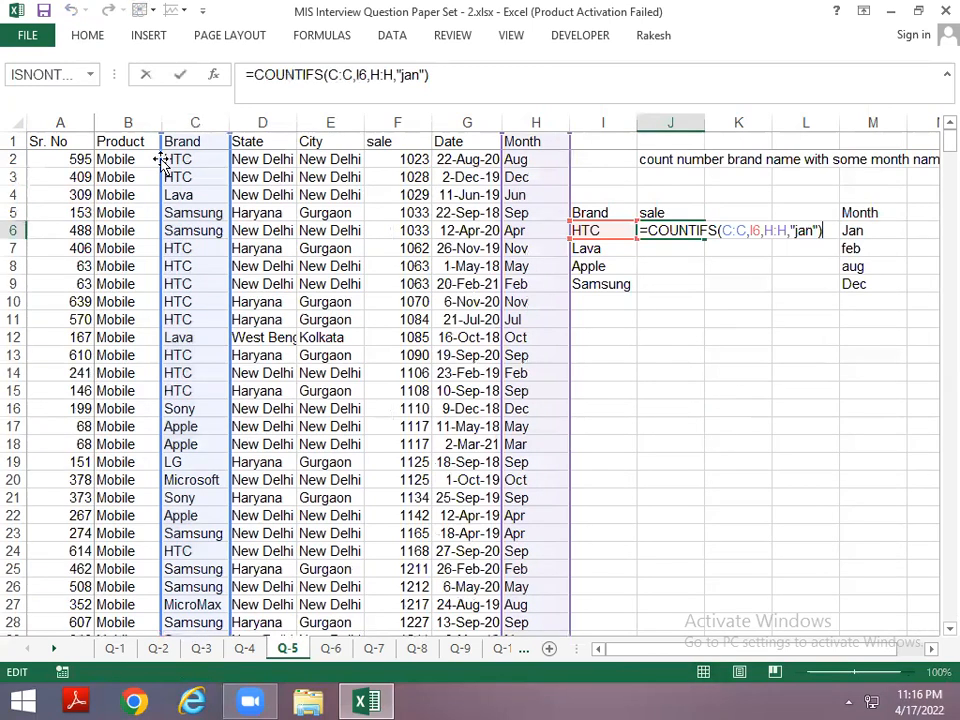
key("Escape")
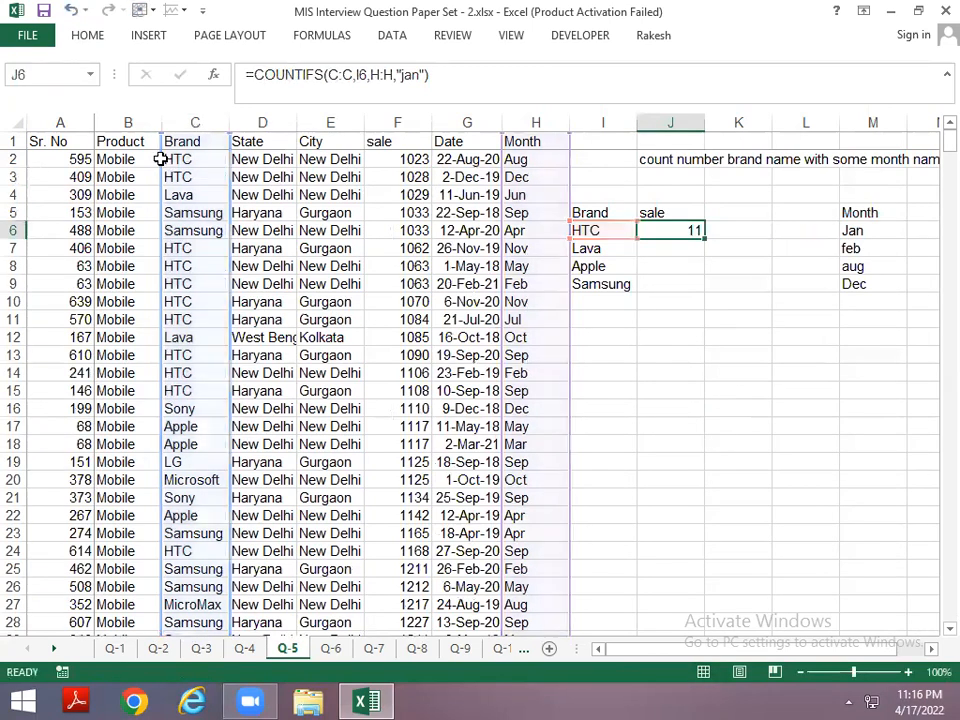
key("F2")
key("Left")
key("Left")
key("Left")
key("Left")
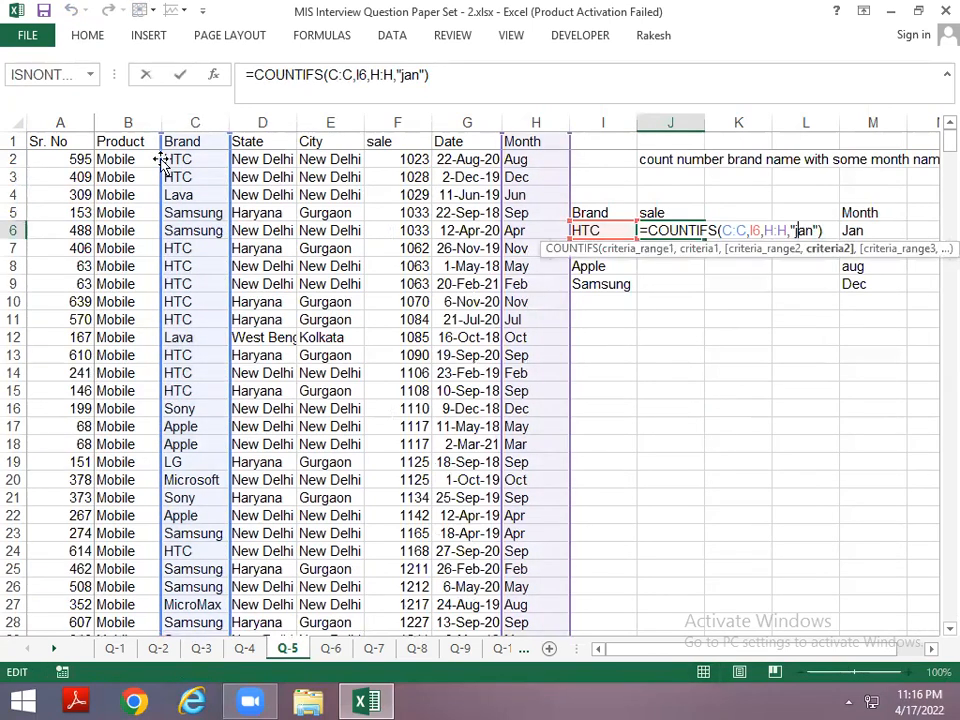
key("BackSpace")
key("BackSpace")
key("BackSpace")
key("Delete")
key("Delete")
type("(")
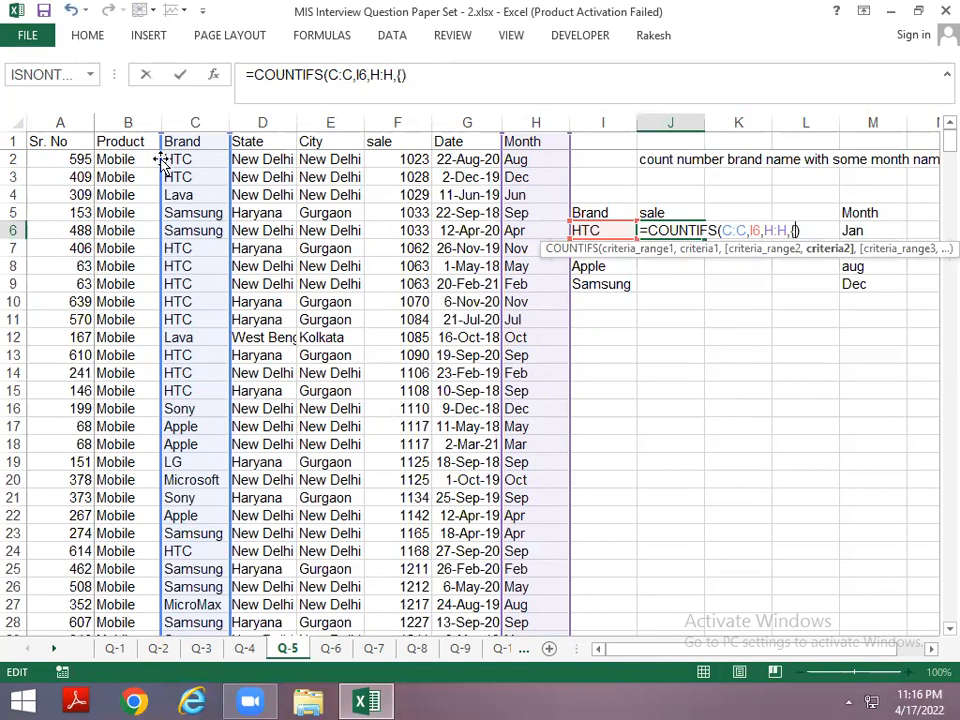
type("\"jan")
key("Return")
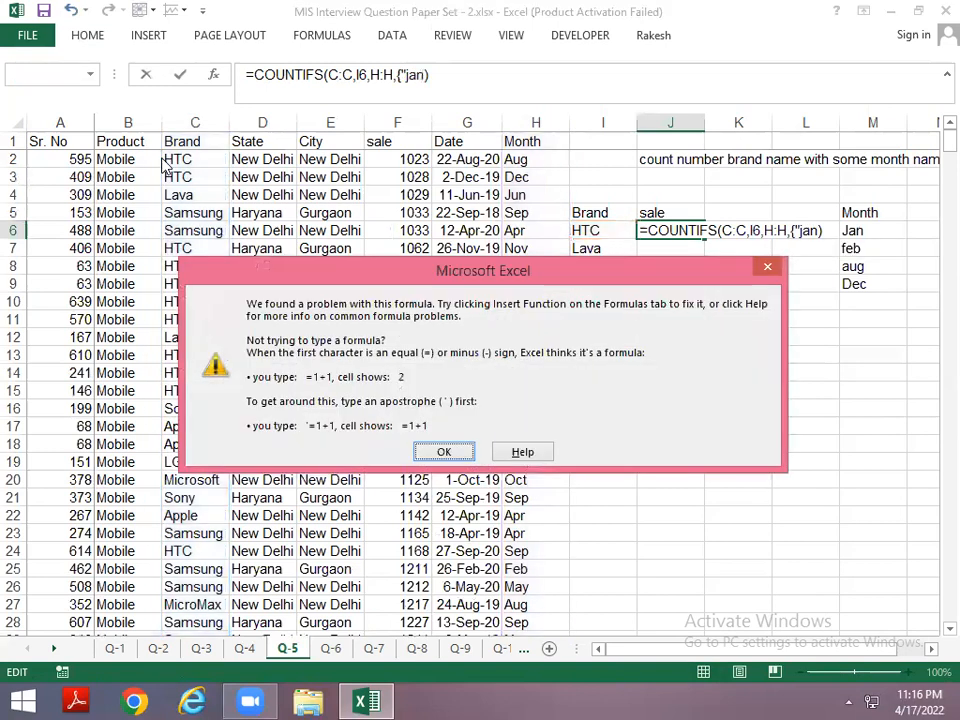
key("Return")
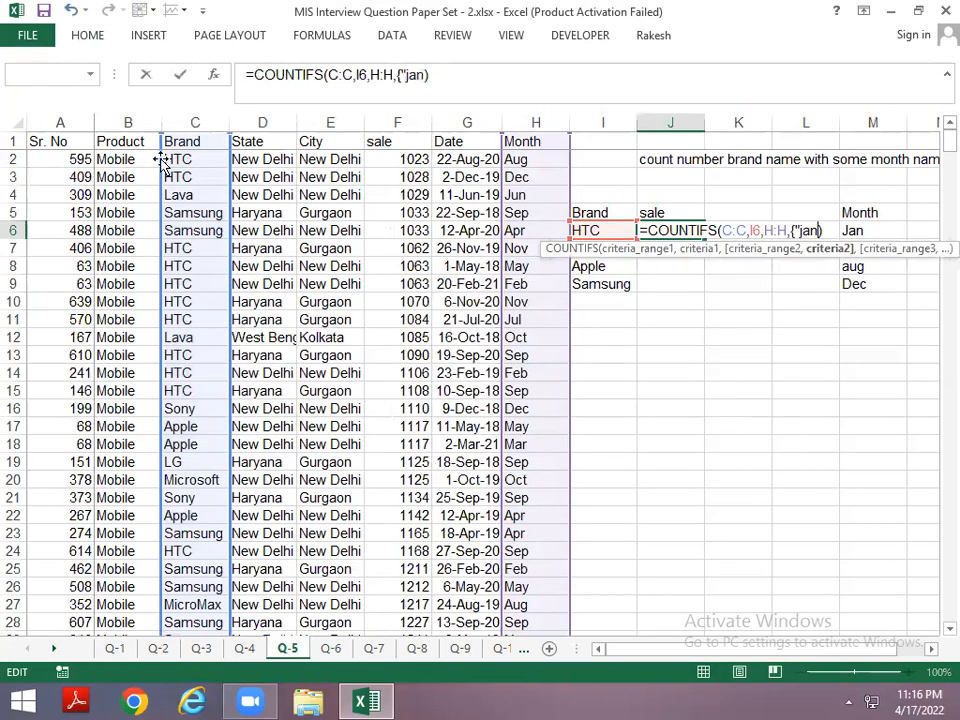
Complete the month array in J6's COUNTIFS formula as {"jan","feb","aug","dec"}
type("\",\"feb")
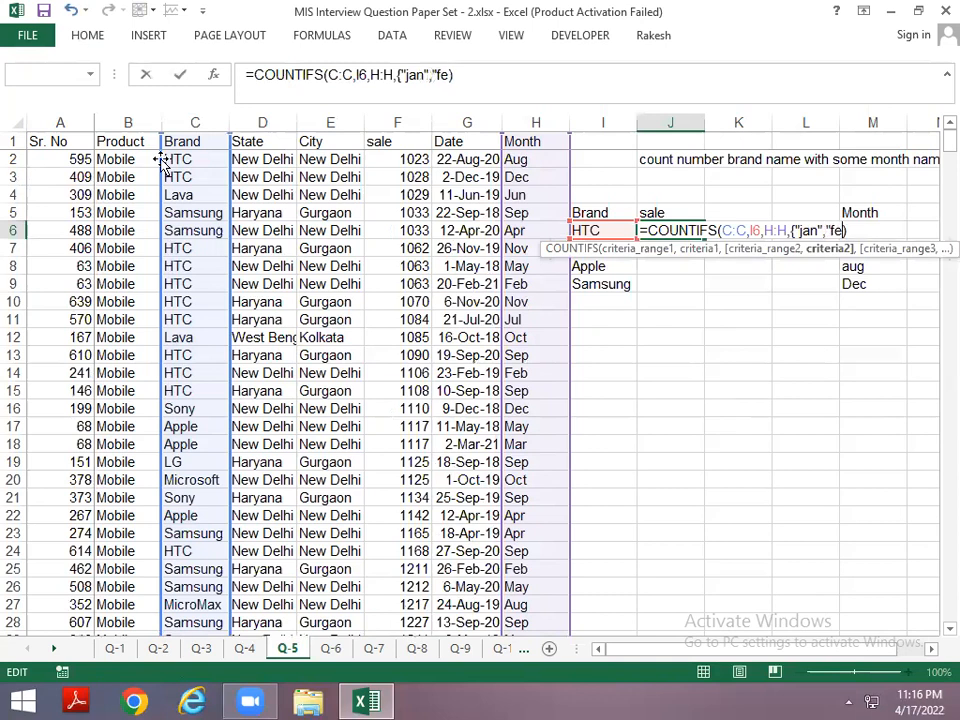
type("\",\"mar\",")
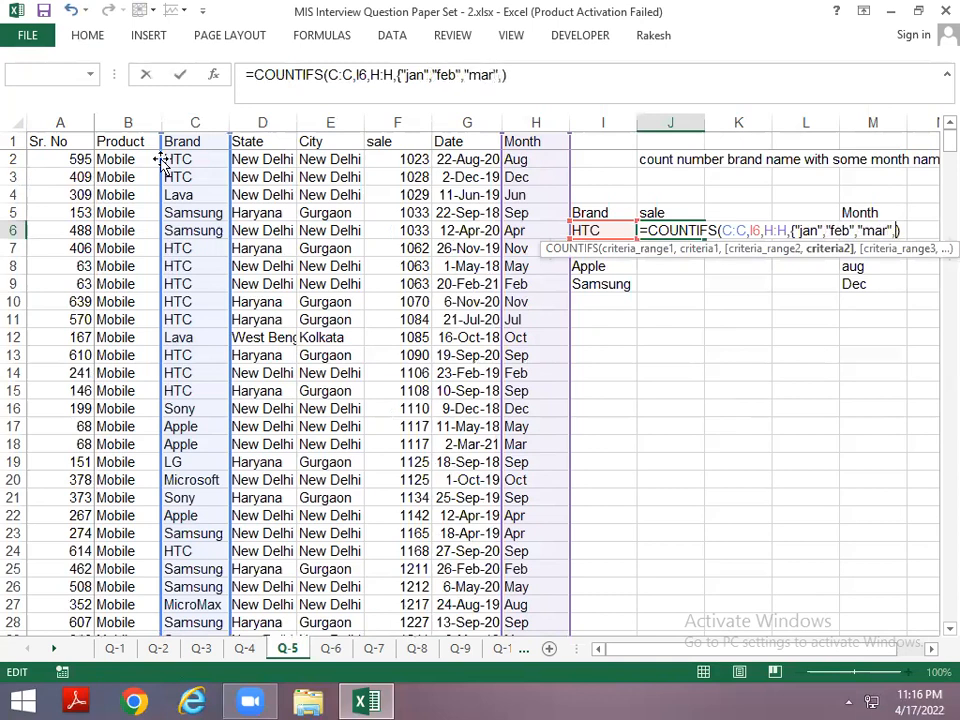
key("BackSpace")
key("BackSpace")
key("BackSpace")
key("BackSpace")
key("BackSpace")
key("BackSpace")
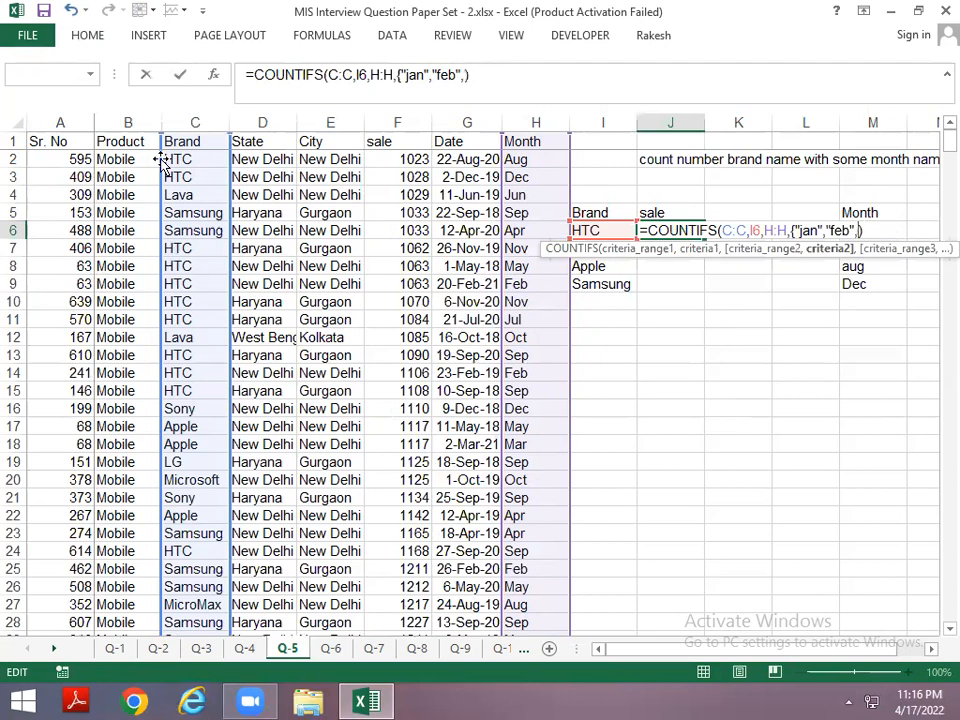
type("\"aug\",\"dec\"")
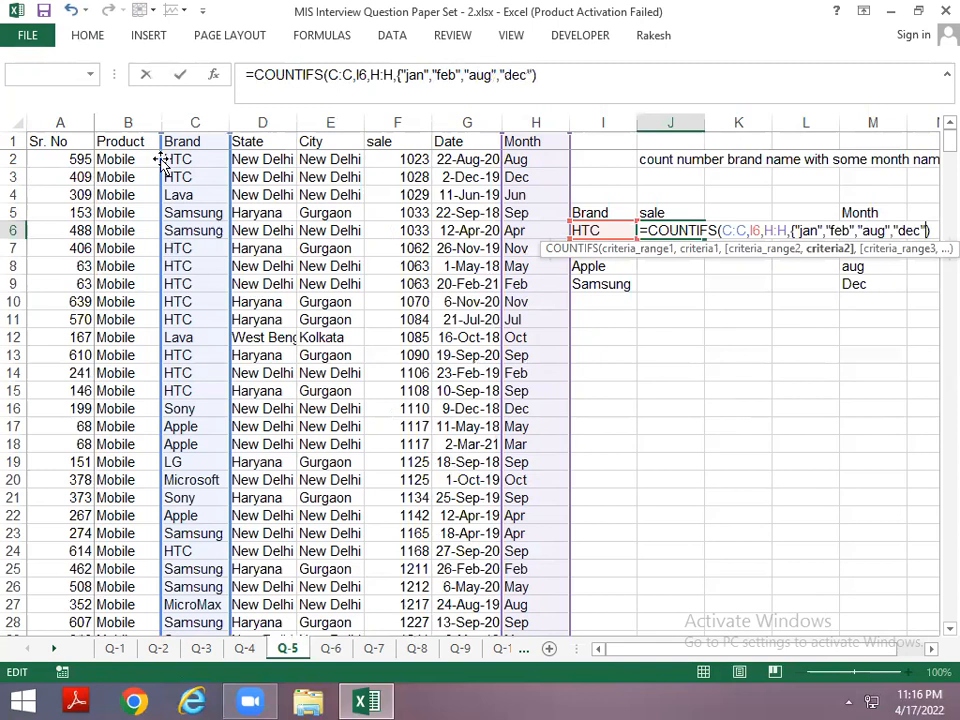
type("}")
key("Return")
Wrap J6's COUNTIFS formula in SUM so that it adds up all four months, accepting the proposed closing parenthesis
key("Up")
key("F2")
key("Home")
key("Right")
type("sum")
key("Tab")
key("Return")
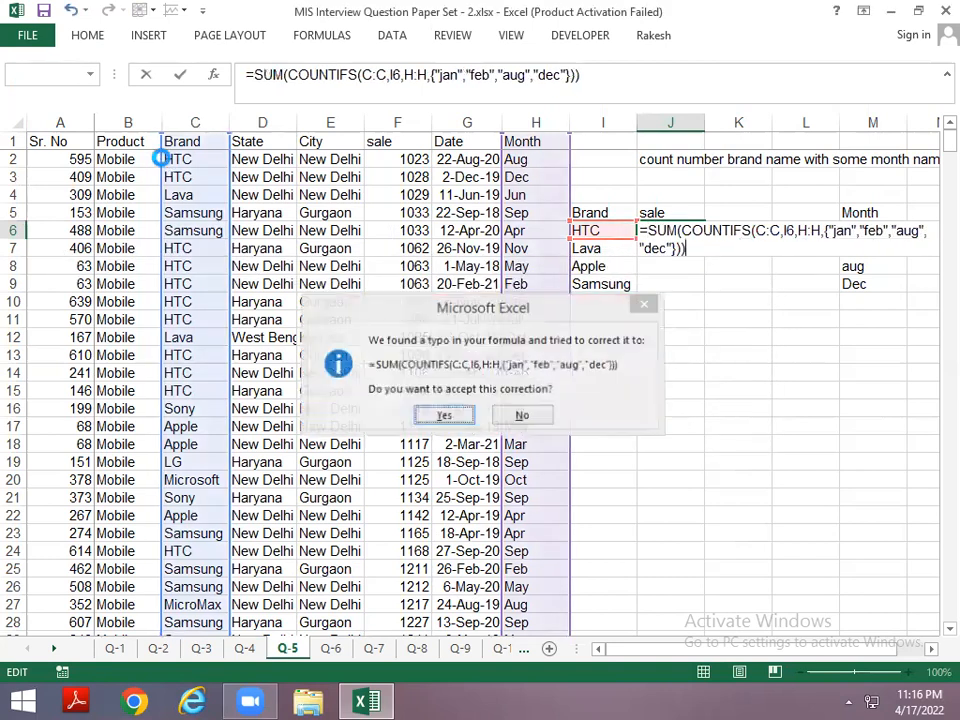
key("Return")
Copy the formula from J6 to J7:J9 for Lava, Apple and Samsung
key("Up")
key("ctrl+c")
key("Down")
key("ctrl+v")
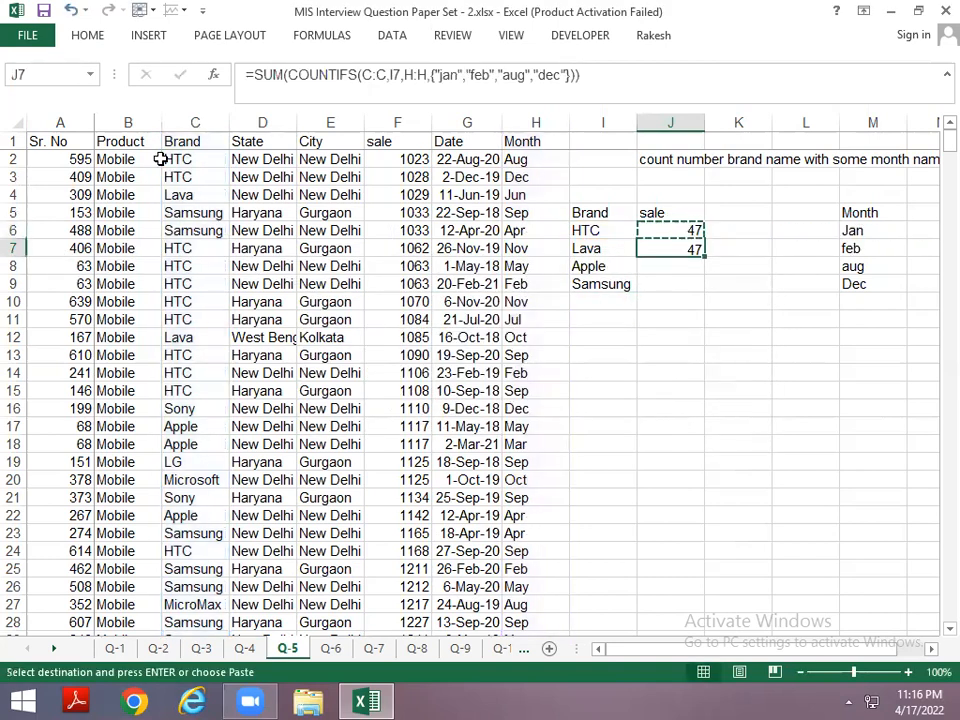
key("Down")
key("ctrl+v")
key("Down")
key("Return")
Review the counts per brand against the month list in M6:M9
key("Left")
key("Up")
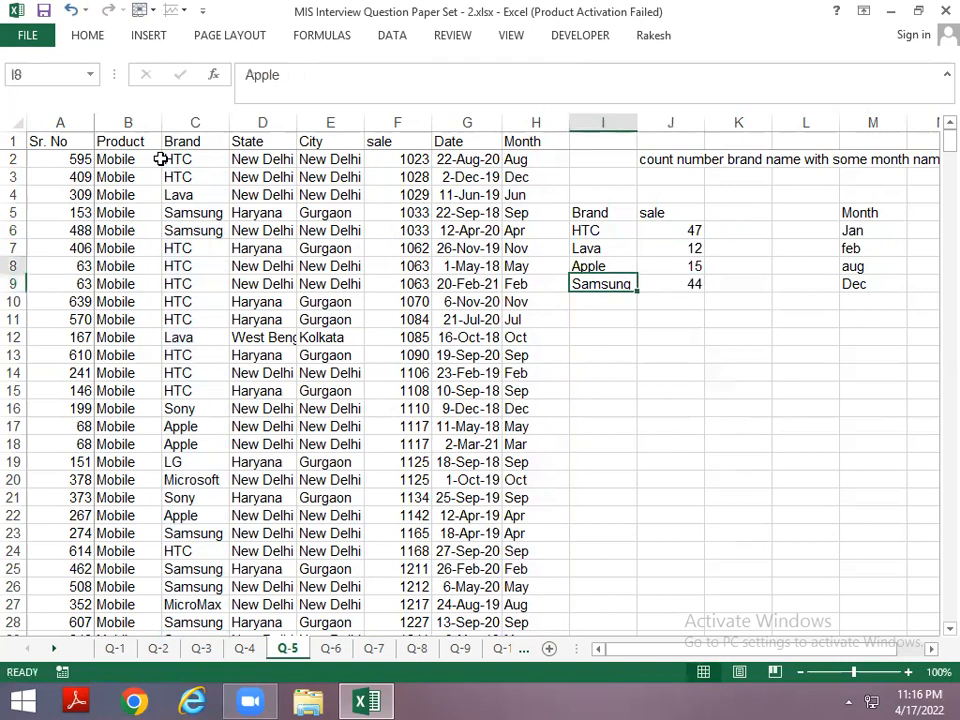
key("Right")
key("Right")
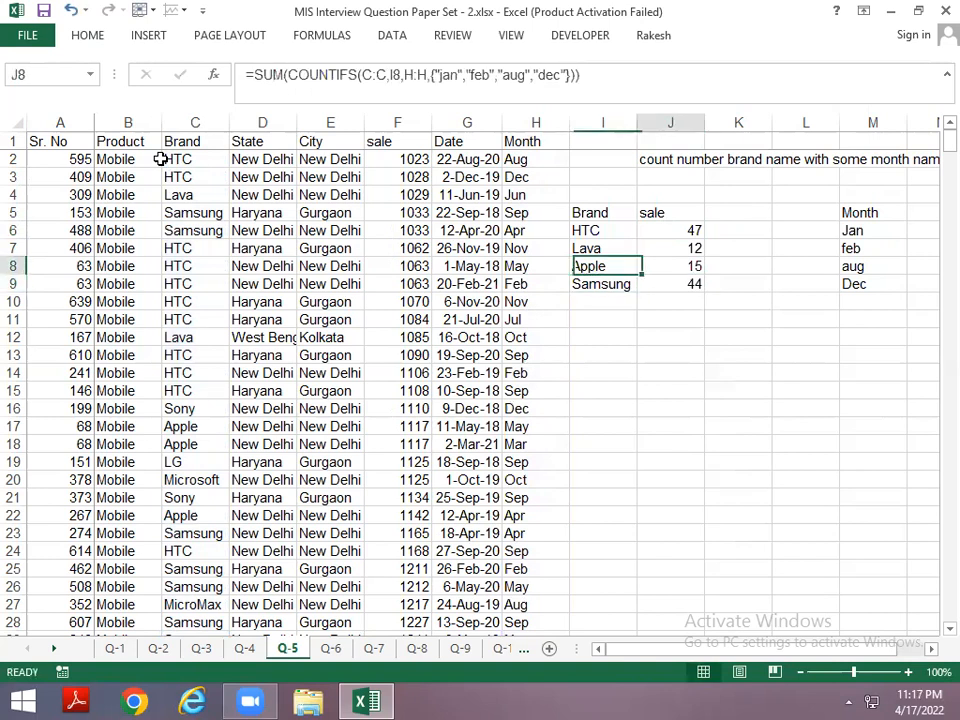
key("Right")
key("Up")
key("Up")
key("Right")
key("Down")
key("Down")
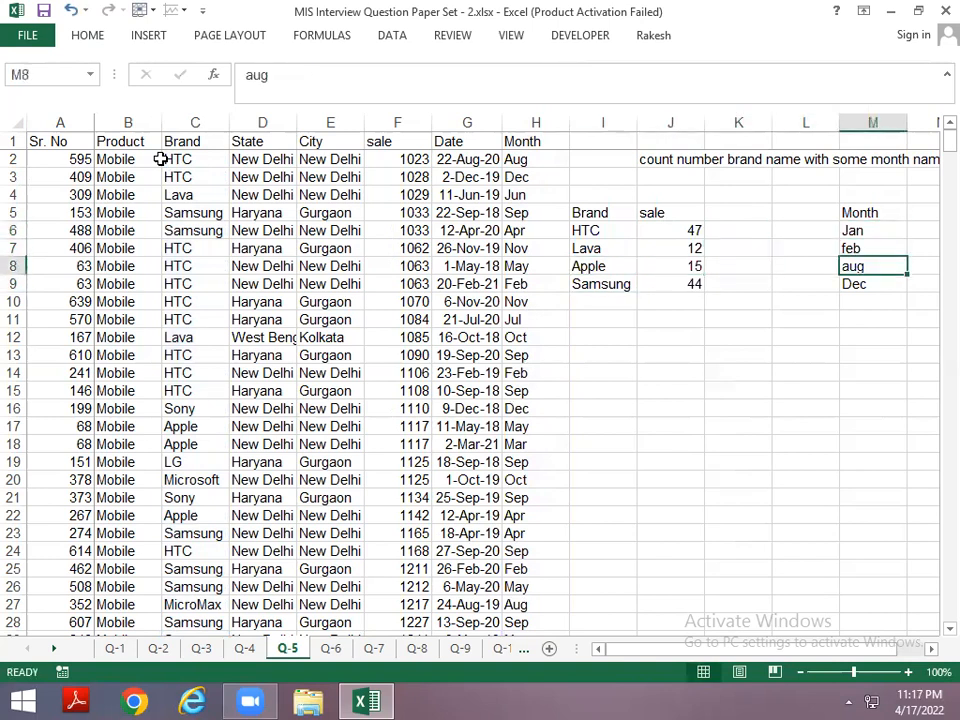
Turn on filtering for the header row of the sales data
key("Home")
key("ctrl+Home")
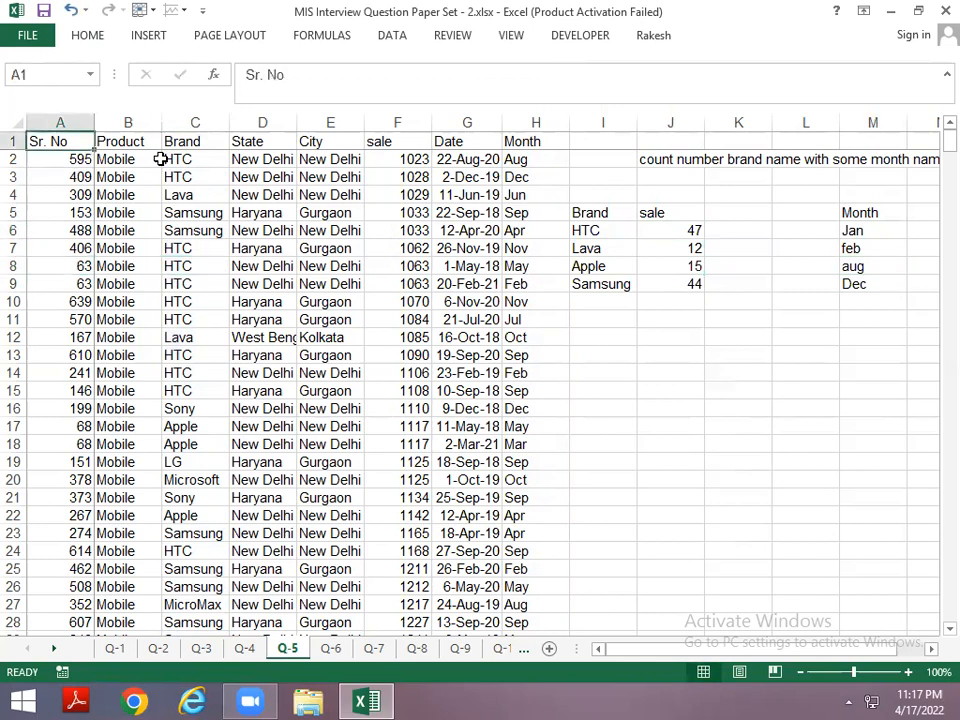
key("Right")
key("Right")
key("alt")
key("d")
key("f")
key("f")
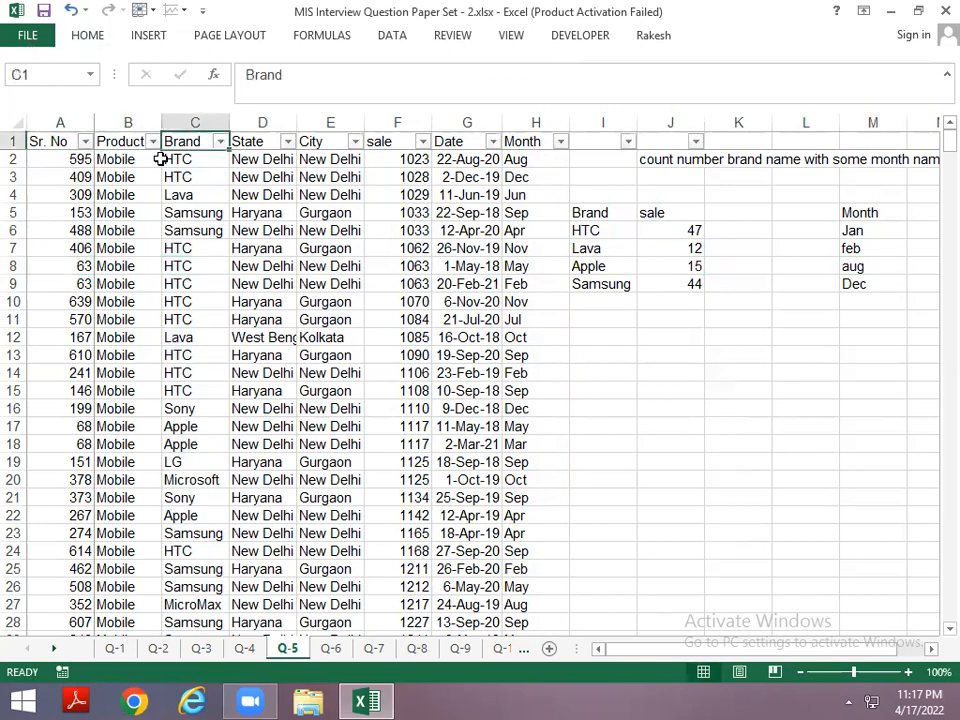
Filter the Brand column to show only Apple
key("alt+Down")
key("Down")
key("Down")
key("Down")
key("Down")
key("Down")
key("Down")
key("Down")
key("Down")
key("space")
key("Down")
key("space")
key("Return")
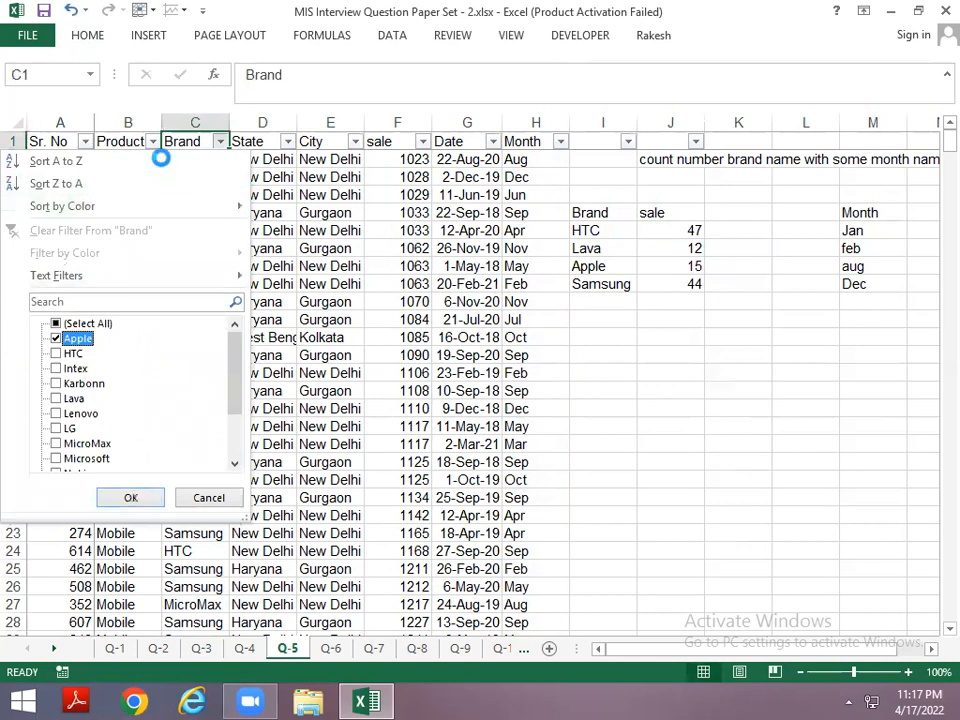
Filter the Month column to show only Jan, Feb, Aug and Dec
key("Right")
key("Right")
key("Right")
key("Right")
key("Right")
key("alt+Down")
key("Down")
key("Down")
key("Down")
key("Down")
key("Down")
key("space")
key("Down")
key("Down")
key("Down")
key("Down")
key("Down")
key("space")
key("Up")
key("space")
key("Up")
key("space")
key("Up")
key("space")
key("Return")
Go through the filtered Apple rows in the Month column to check them against the count in the brand table
key("Down")
key("Down")
key("Down")
key("Down")
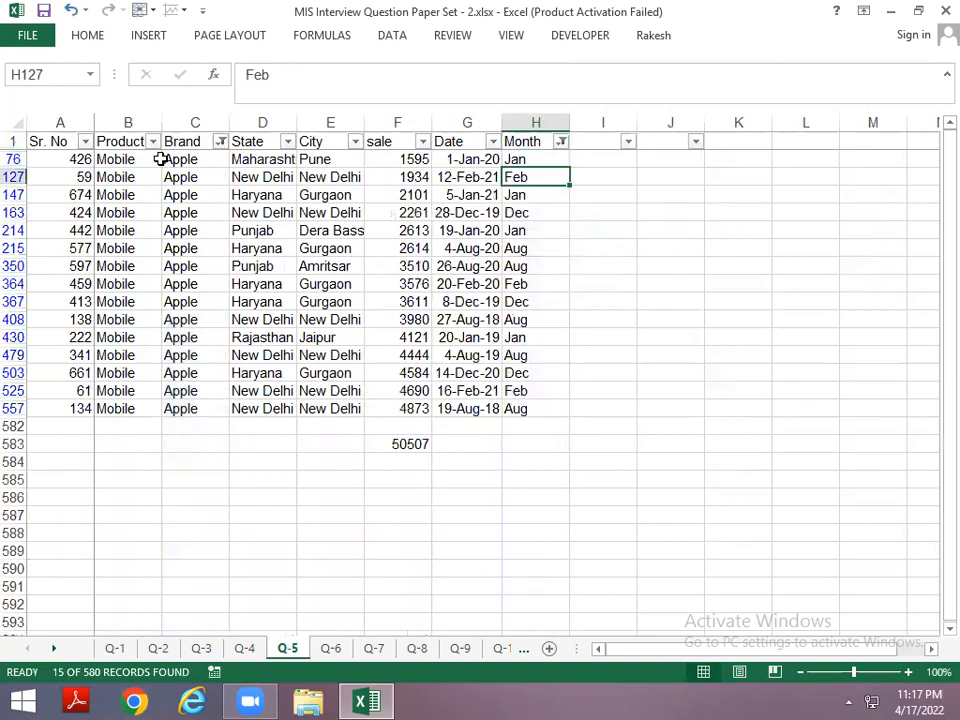
key("Down")
key("Down")
key("Down")
key("Down")
key("Down")
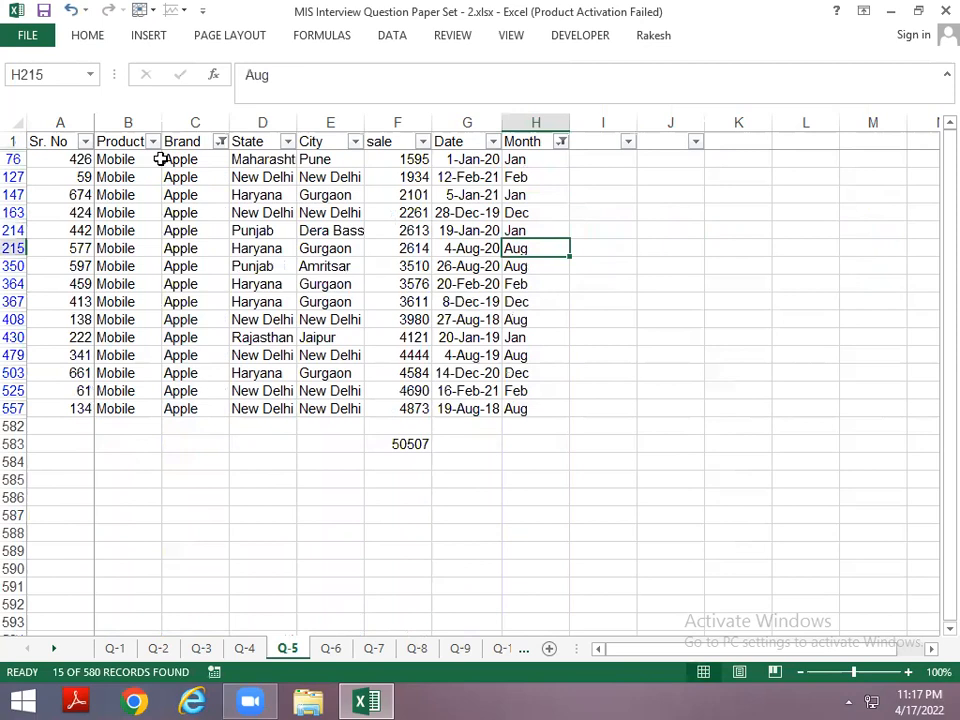
key("Down")
key("Down")
key("Down")
key("Down")
key("Down")
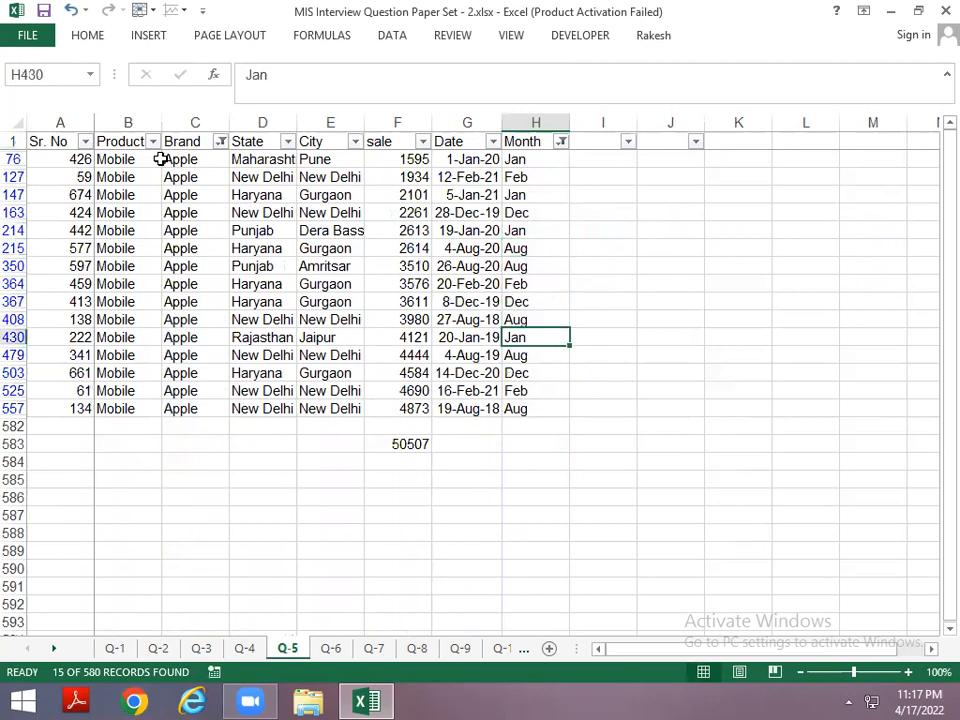
key("Down")
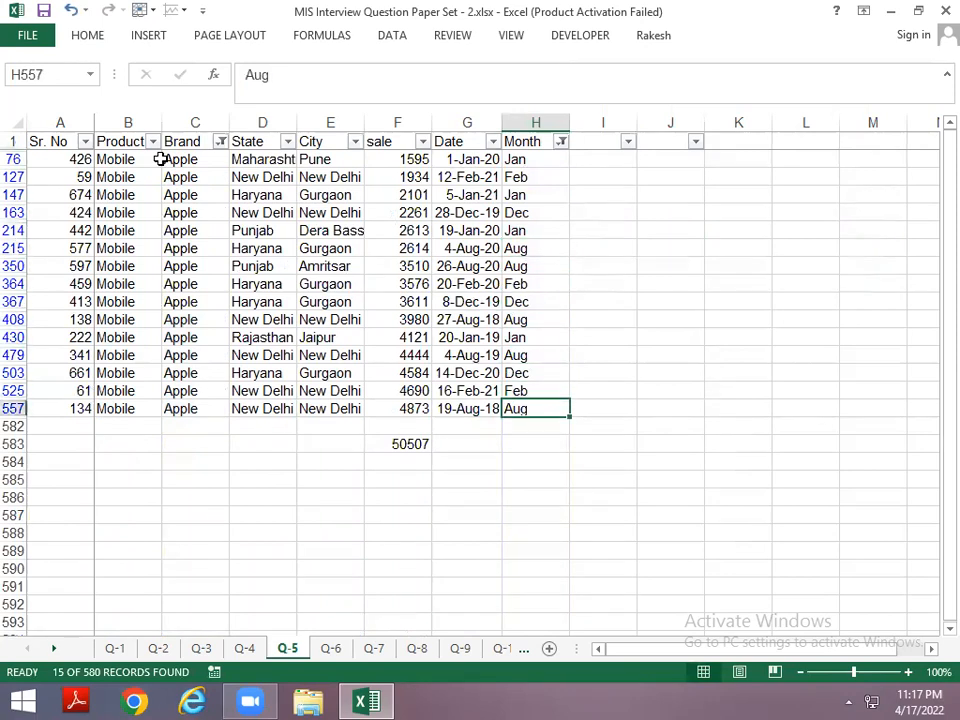
Remove the filters from the sales data and return to the brand count table
key("ctrl+shift+l")
key("Down")
key("Right")
key("Right")
key("ctrl+Up")
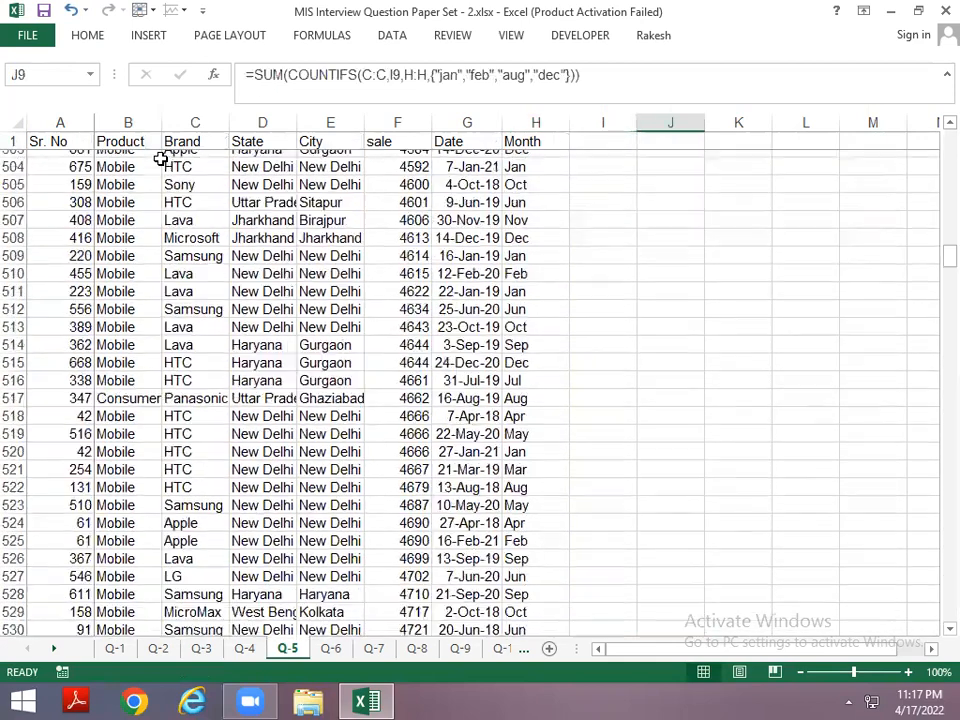
key("ctrl+Up")
Apply all borders to the brand count table in I5:J9
key("Down")
key("Down")
key("Down")
key("Left")
key("Up")
key("Up")
key("Up")
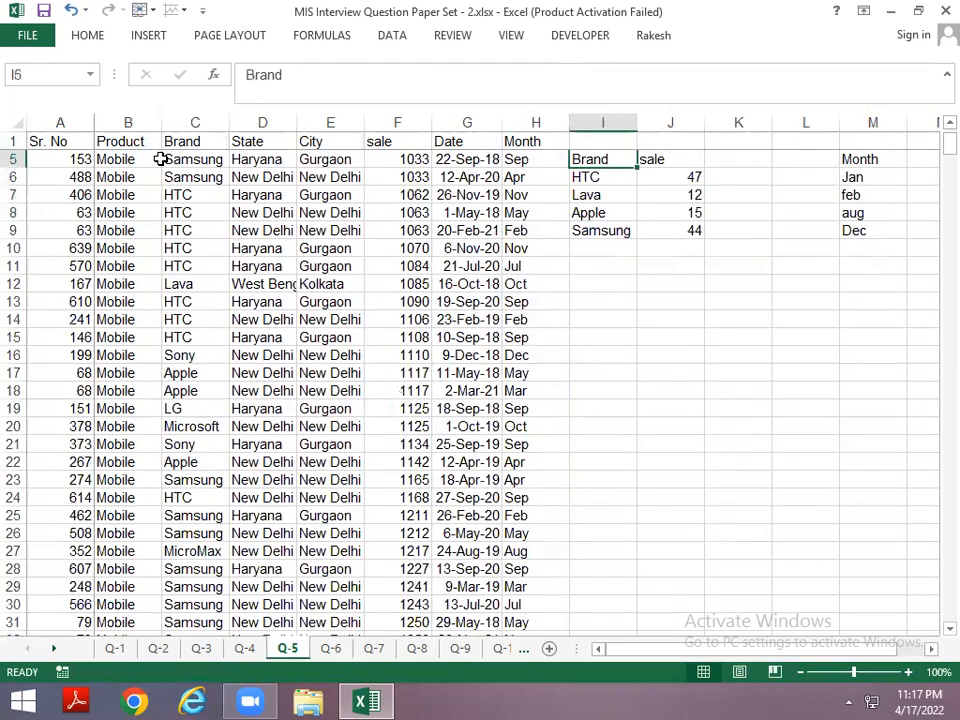
key("shift+Right")
key("ctrl+shift+Down")
key("alt")
key("h")
key("b")
key("a")
key("Down")
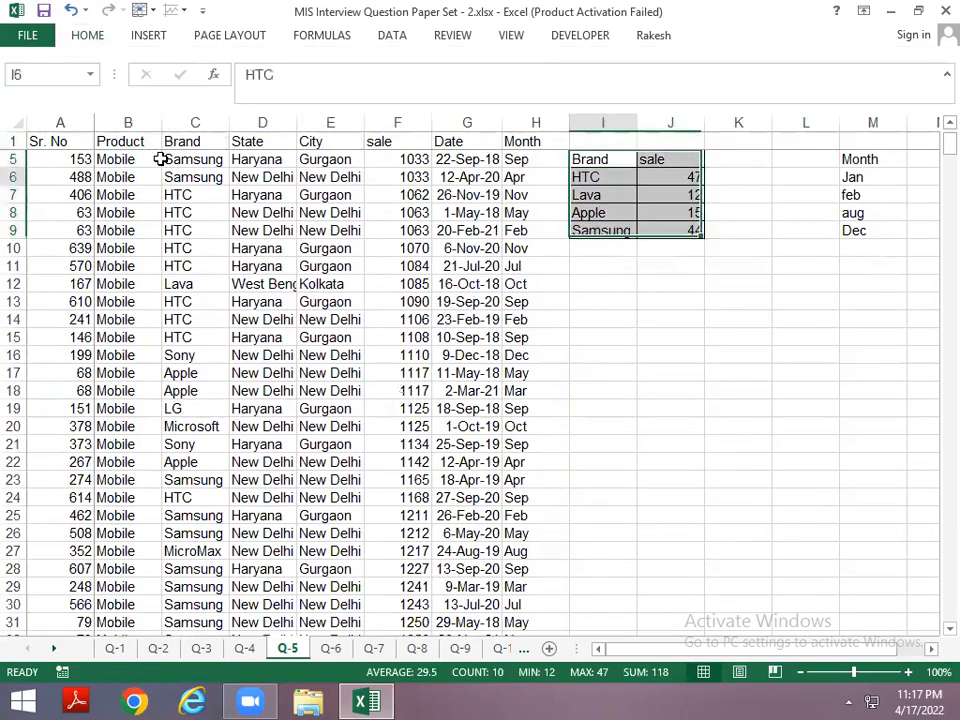
Inspect the SUM and COUNTIFS formula in J6 without altering it
key("Right")
key("F2")
key("ctrl+Return")
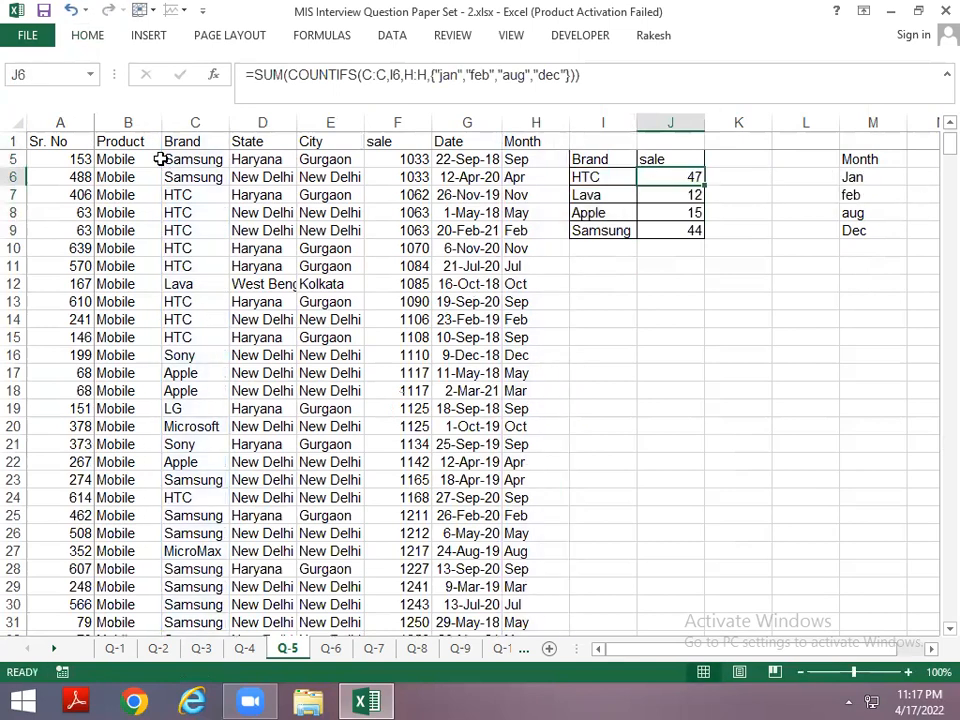
Open sheet Q-6 and look over the grid in A1:F16 and the first question in H2
key("ctrl+Page_Down")
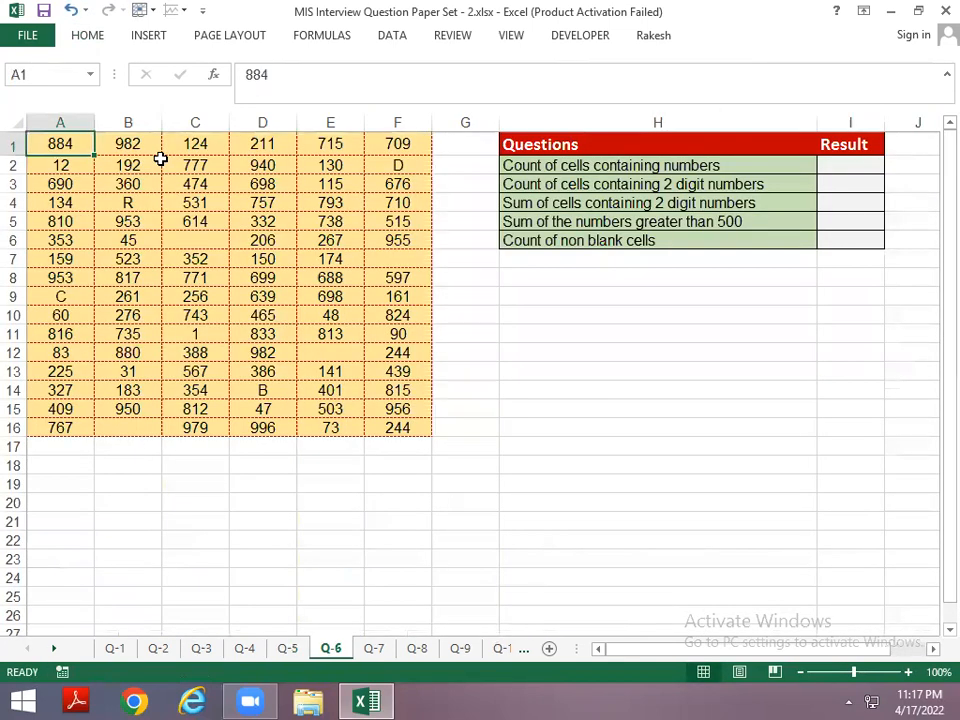
key("ctrl+shift+Down")
key("ctrl+shift+Right")
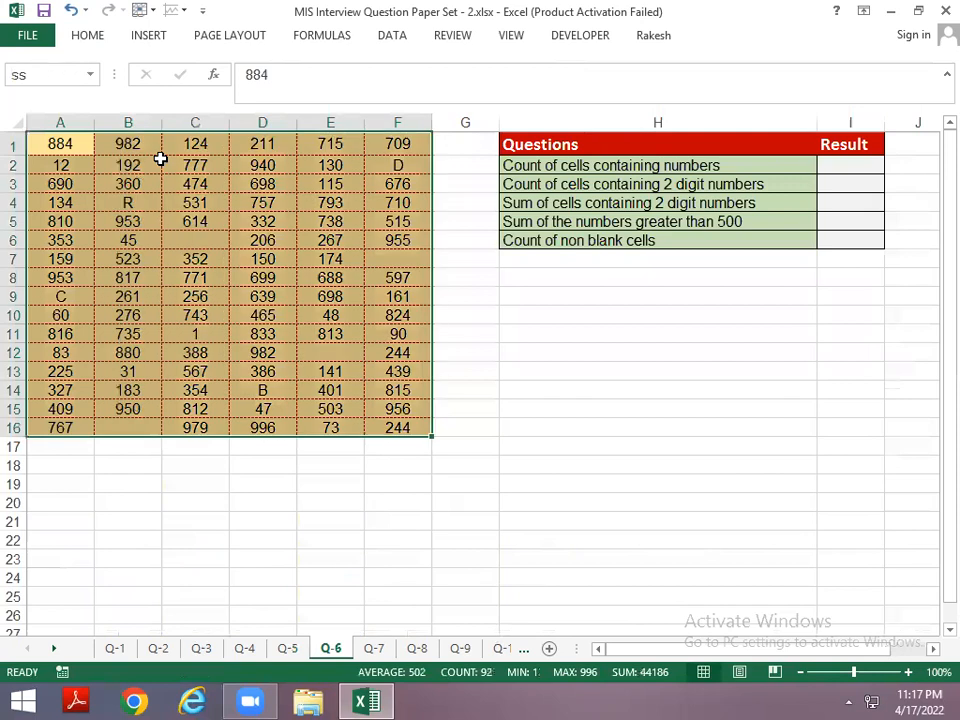
key("ctrl+Home")
key("Down")
key("Down")
key("Right")
key("Right")
key("Right")
key("Right")
key("Right")
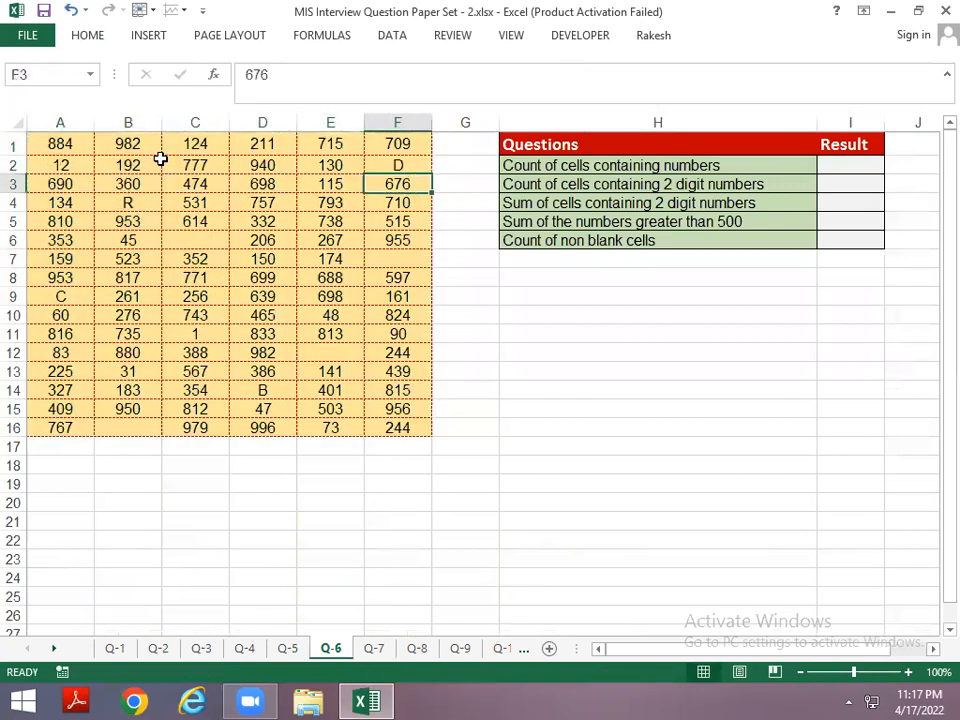
key("Right")
key("Right")
key("Up")
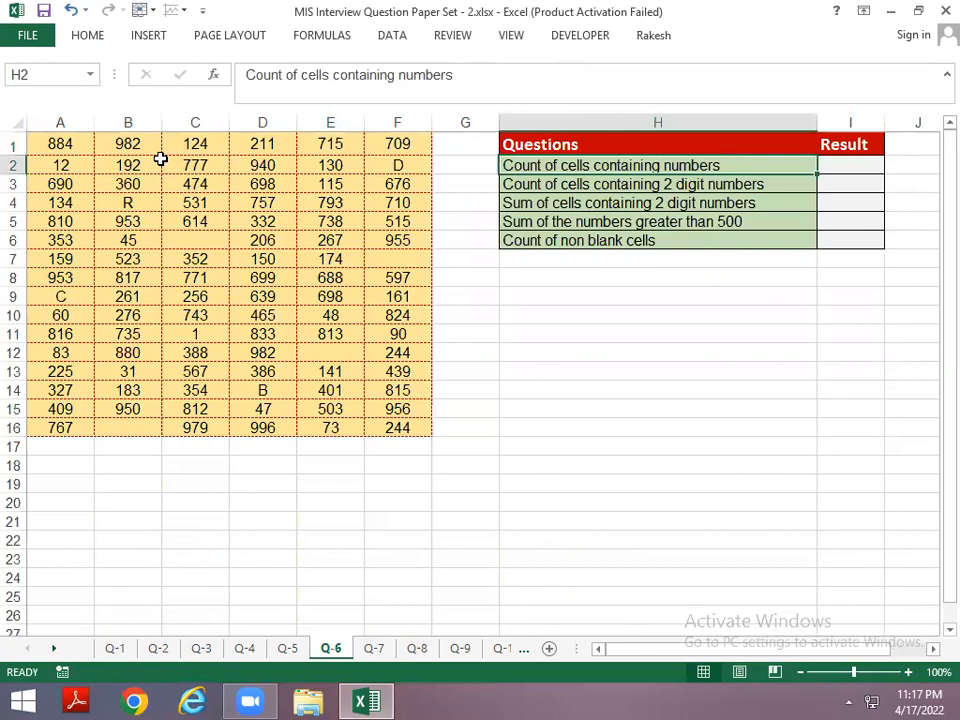
Examine the cells in the Q-6 grid that hold letters instead of numbers
key("Left")
key("Left")
key("Left")
key("Right")
key("Down")
key("Left")
key("Left")
key("Down")
key("Left")
key("Left")
key("Left")
key("Down")
key("Right")
key("Down")
key("Down")
key("Down")
key("Down")
key("Left")
key("Down")
key("Right")
key("Up")
Replace the numbers in C9 and E9 with the letters Q and S
key("Right")
type("q")
key("Return")
key("Up")
type("Q")
key("Right")
key("Right")
type("S")
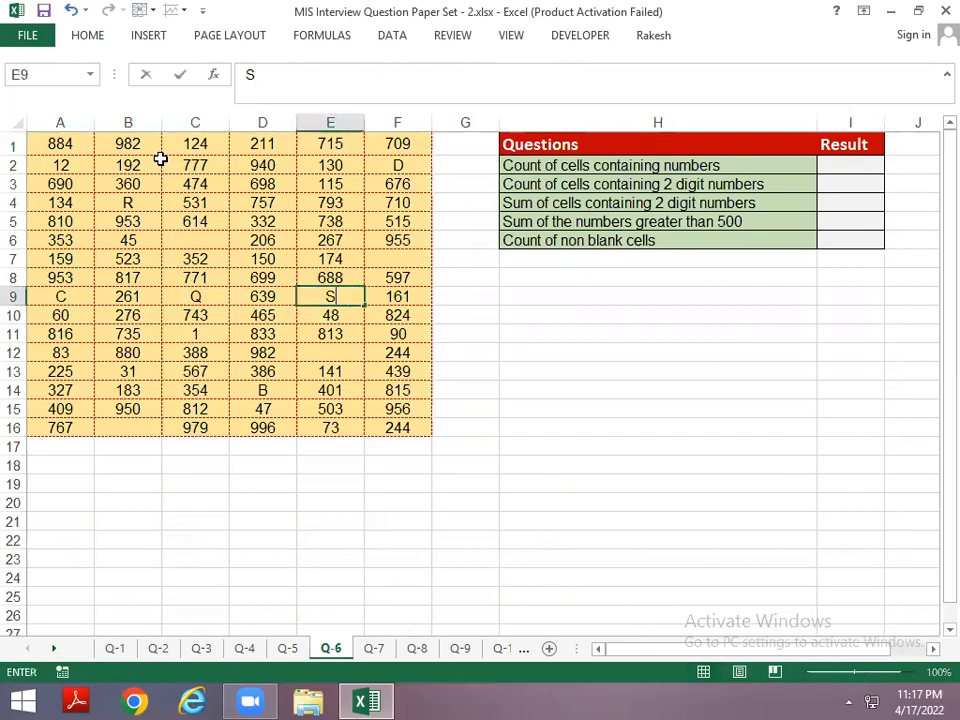
key("Return")
Replace the numbers in F11 and F14 with the letters P and M
key("Right")
key("Down")
type("P")
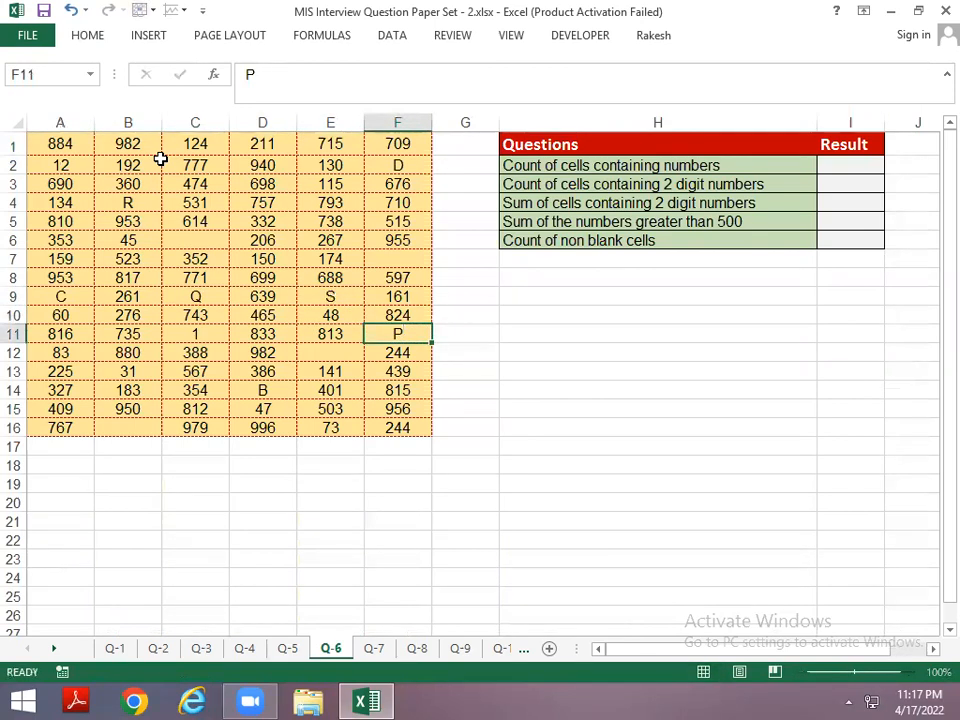
key("Return")
key("Down")
key("Down")
type("M")
key("Return")
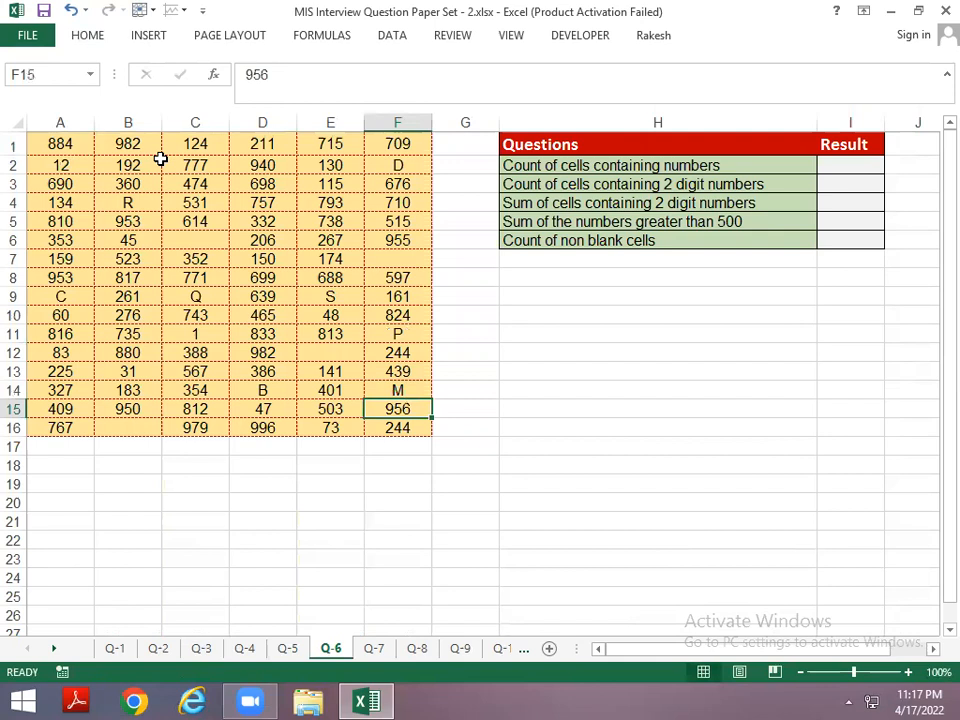
Count the cells containing numbers in I2 with =COUNT(ss), using the named grid range A1:F16
key("Up")
key("Up")
key("Up")
key("Up")
key("Up")
key("Up")
key("Up")
key("Up")
key("Up")
key("Right")
key("Up")
key("Up")
key("Up")
key("Up")
key("Right")
key("Right")
key("Down")
key("Up")
type("=")
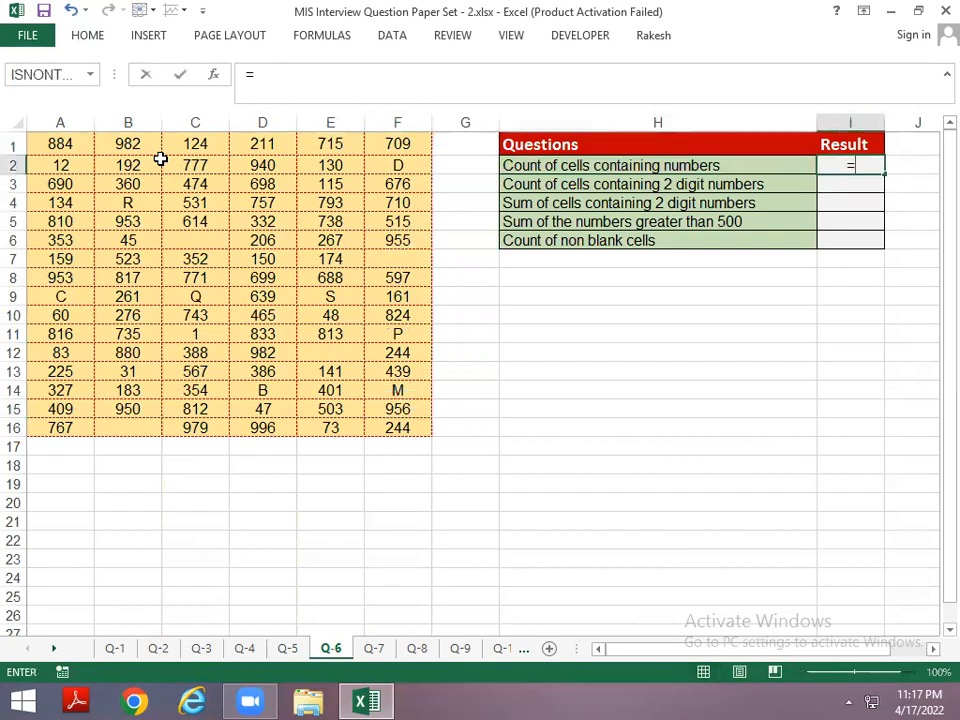
type("COUNT(")
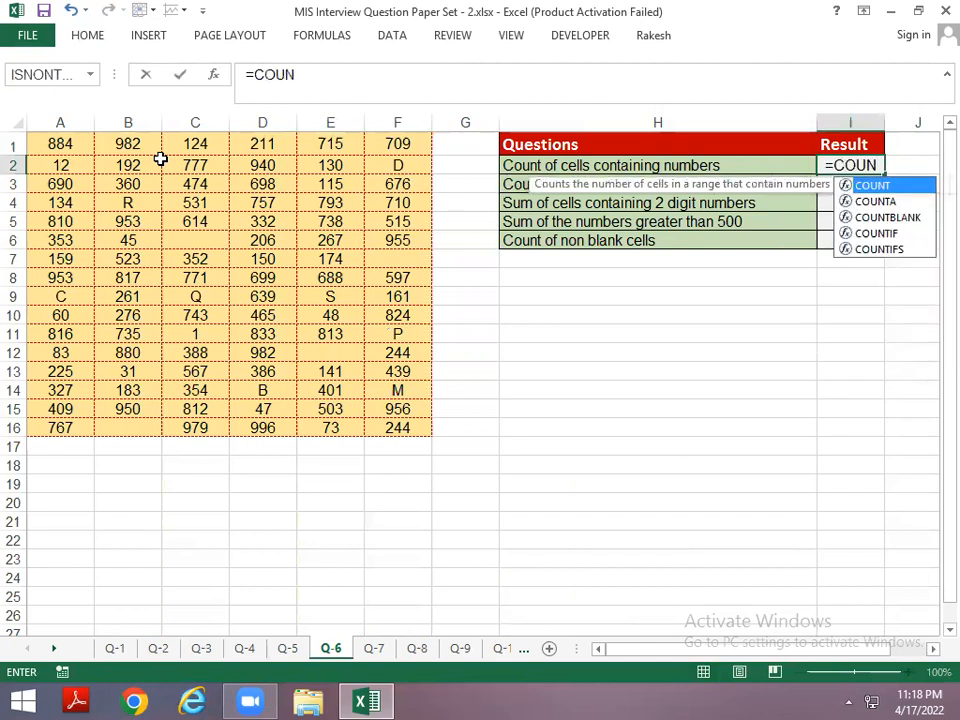
key("Left")
key("ctrl+Home")
key("ctrl+shift+Right")
key("ctrl+shift+Down")
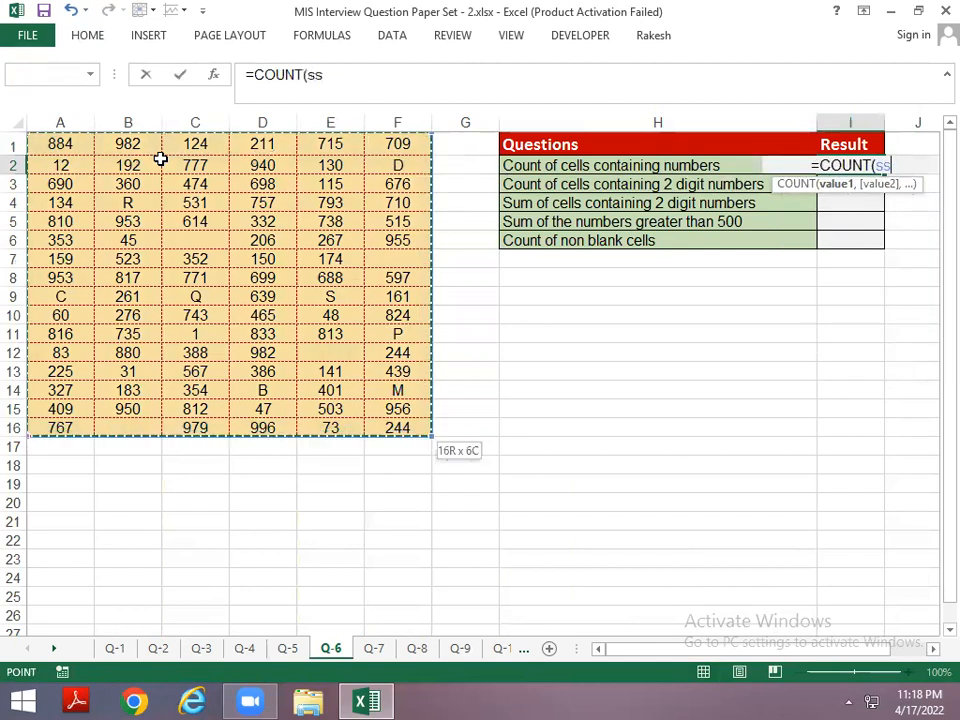
key("Return")
key("Up")
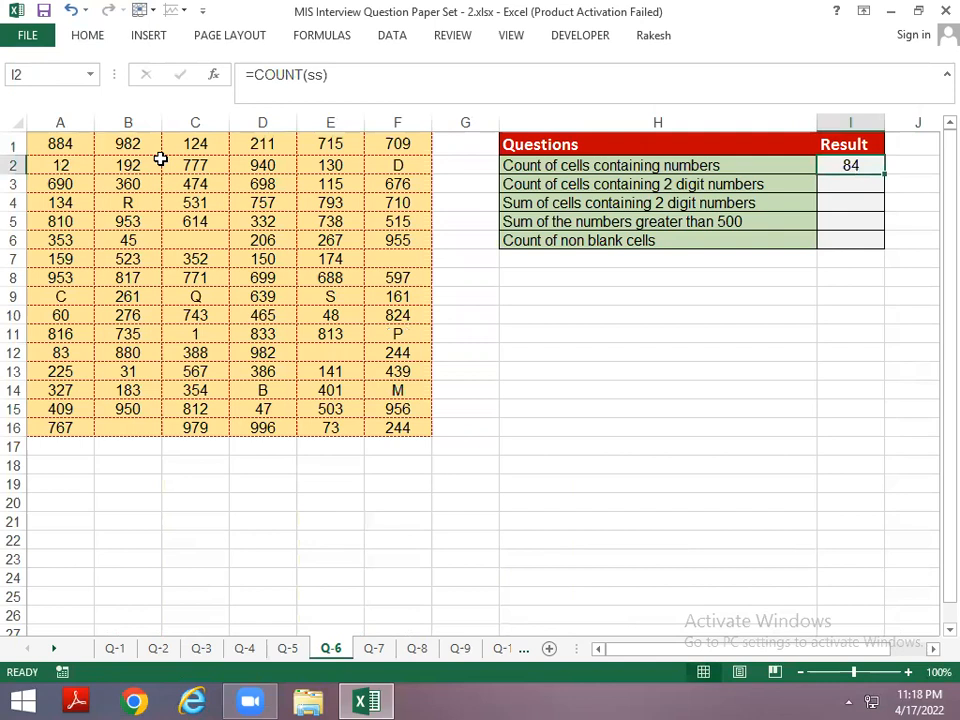
Examine the number grid and the question in H3 about cells containing 2 digit numbers
key("Left")
key("Home")
key("Up")
key("Down")
key("Down")
key("Down")
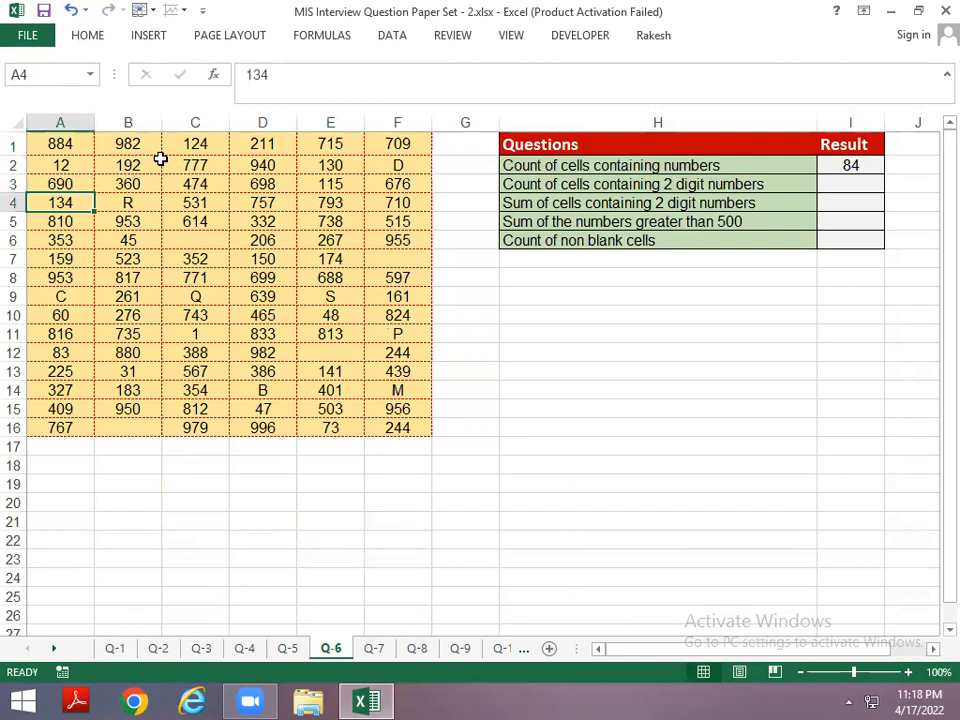
key("Right")
key("Right")
key("Right")
key("Right")
key("Right")
key("Right")
key("Up")
key("Right")
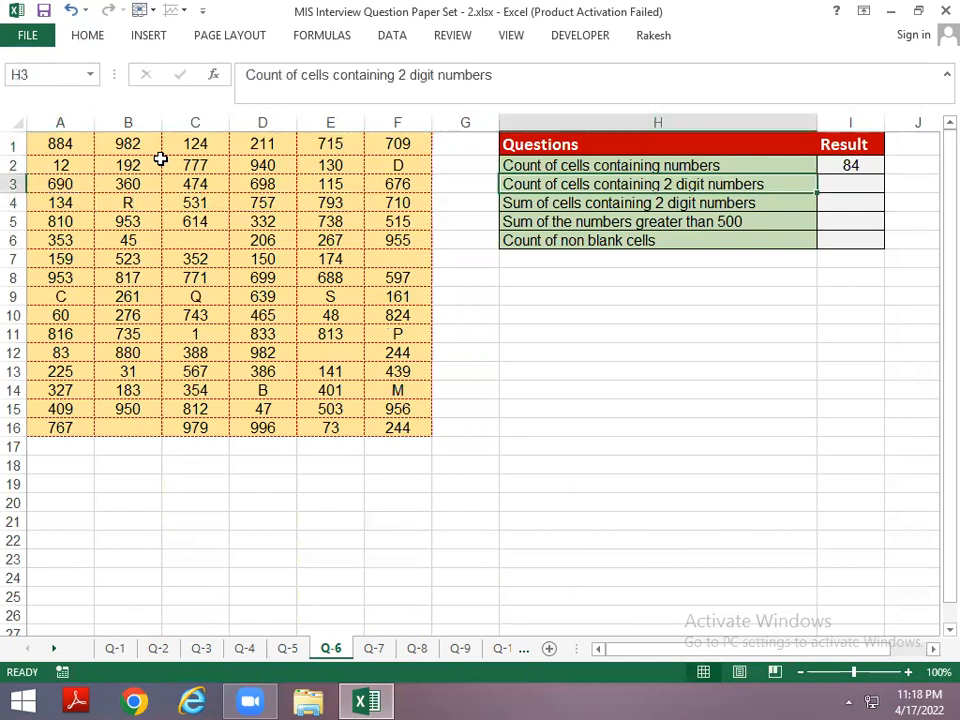
key("Left")
key("Left")
key("Left")
key("Left")
key("Left")
key("Left")
key("Left")
Try to count the 2 digit numbers of the grid in I3 with =COUNTIF(ss,"??")
key("Right")
key("Right")
key("Right")
key("Right")
key("Right")
key("Right")
key("Right")
key("Right")
key("Right")
key("Left")
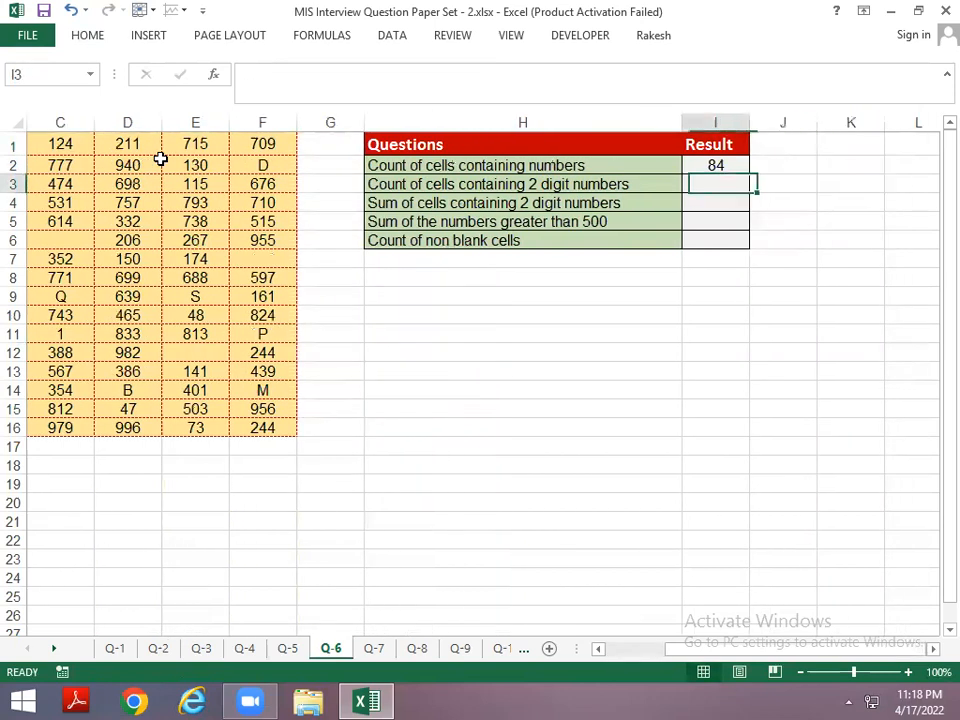
type("=COUN")
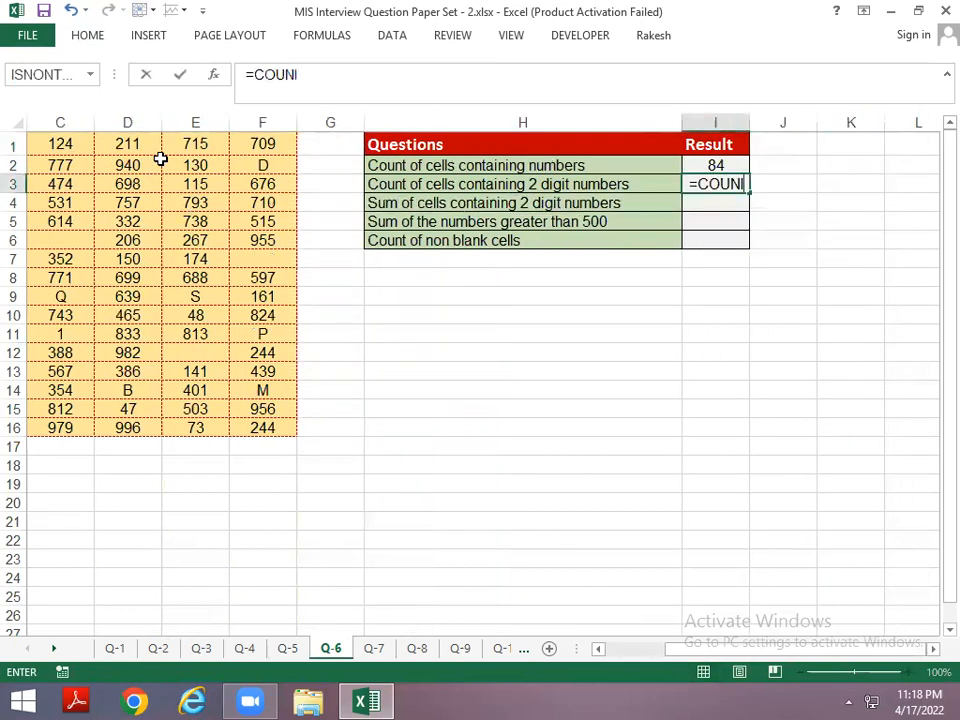
type("T")
key("Down")
key("Down")
key("Down")
key("Tab")
key("Left")
key("Left")
key("Left")
key("Left")
key("Left")
key("Left")
key("Left")
key("Left")
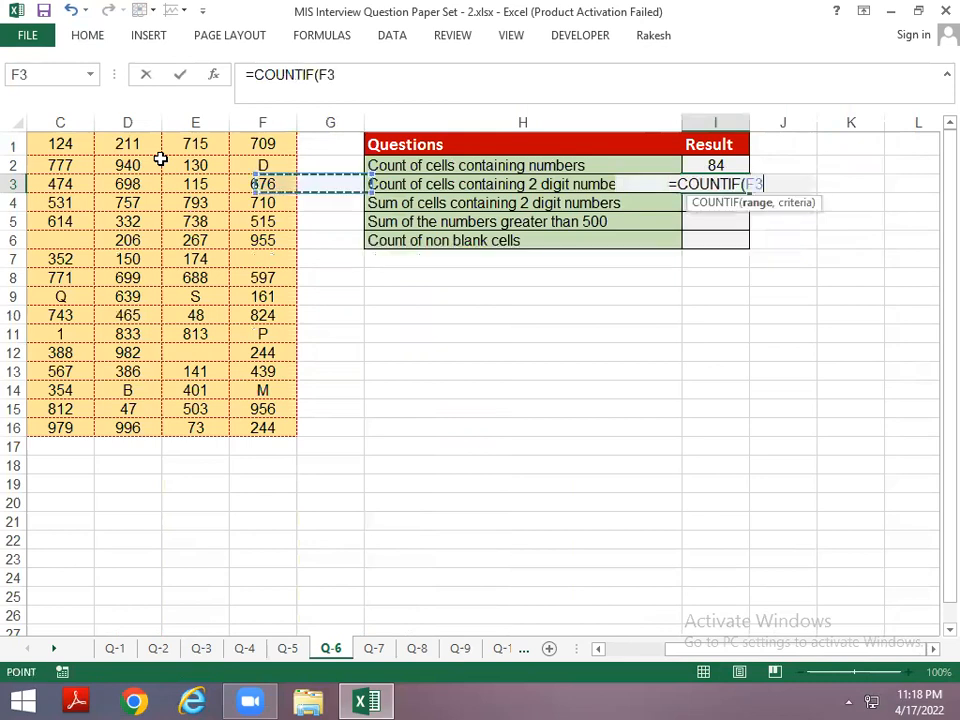
key("Up")
key("Up")
key("shift+Right")
key("shift+Right")
key("shift+Right")
key("shift+Right")
key("shift+Right")
key("shift+Down")
key("shift+Down")
key("shift+Down")
key("shift+Down")
key("shift+Down")
key("shift+Down")
key("shift+Down")
key("shift+Down")
key("shift+Down")
key("shift+Down")
key("shift+Down")
key("shift+Down")
key("shift+Down")
key("shift+Down")
key("shift+Down")
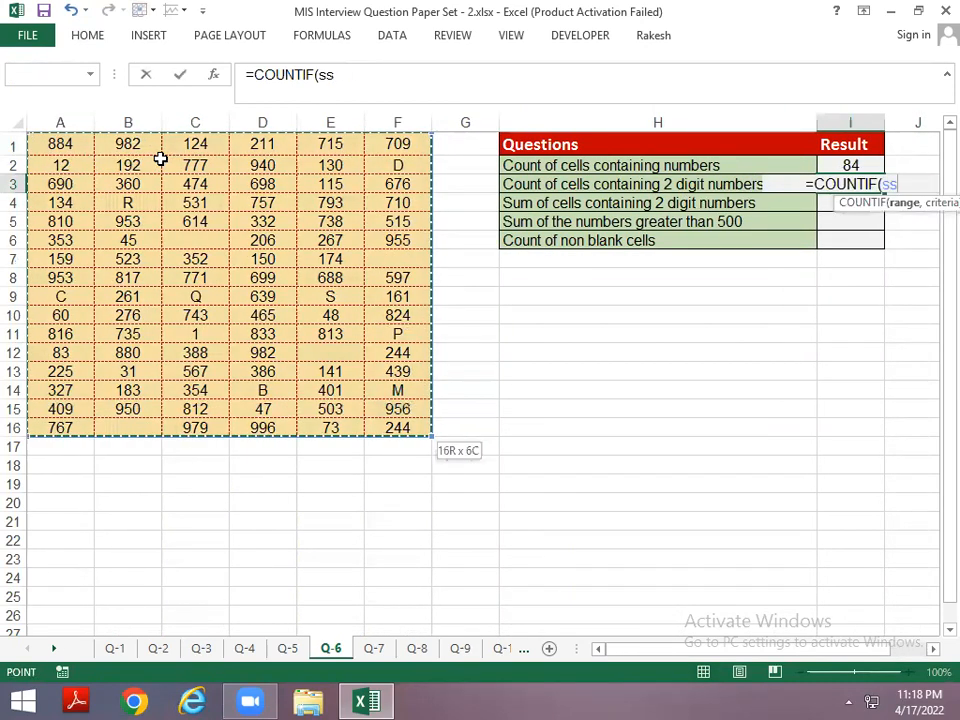
type(",\"")
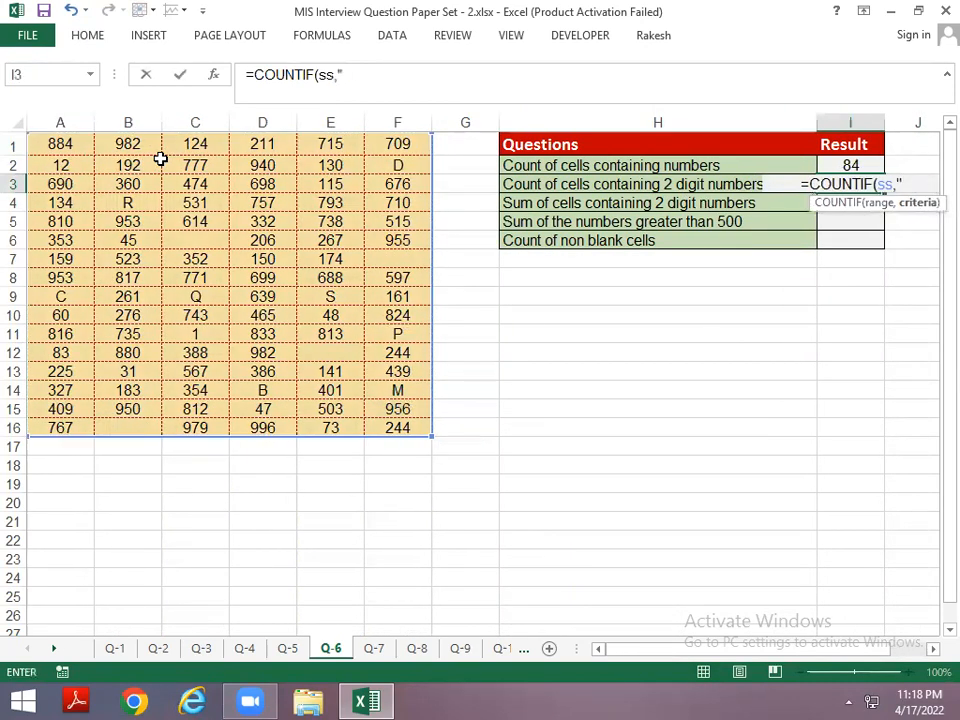
type("??\"")
key("Return")
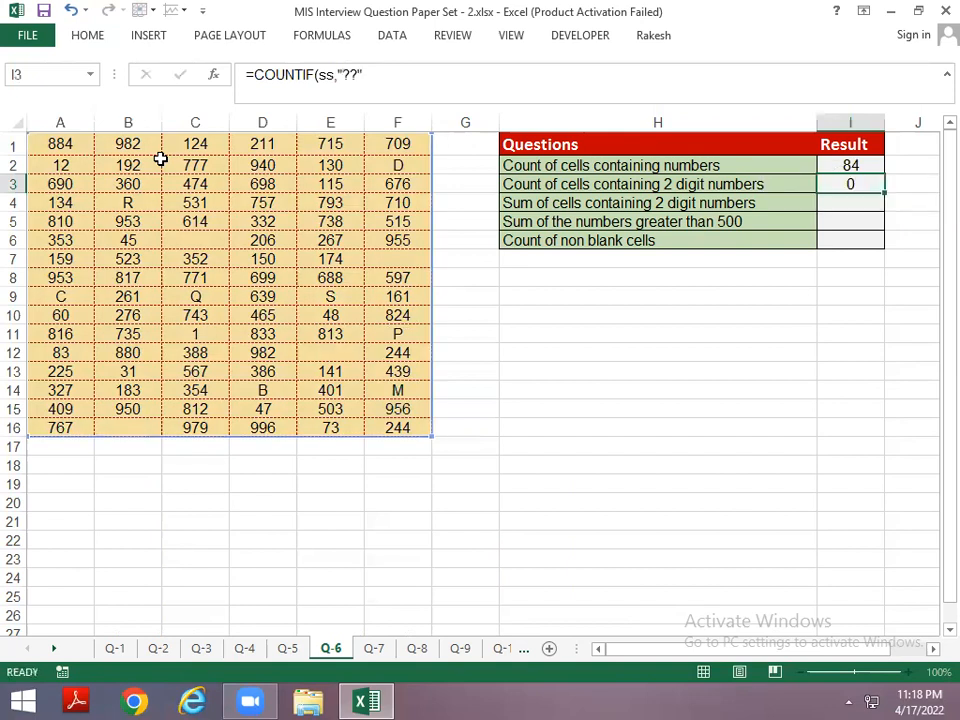
key("Up")
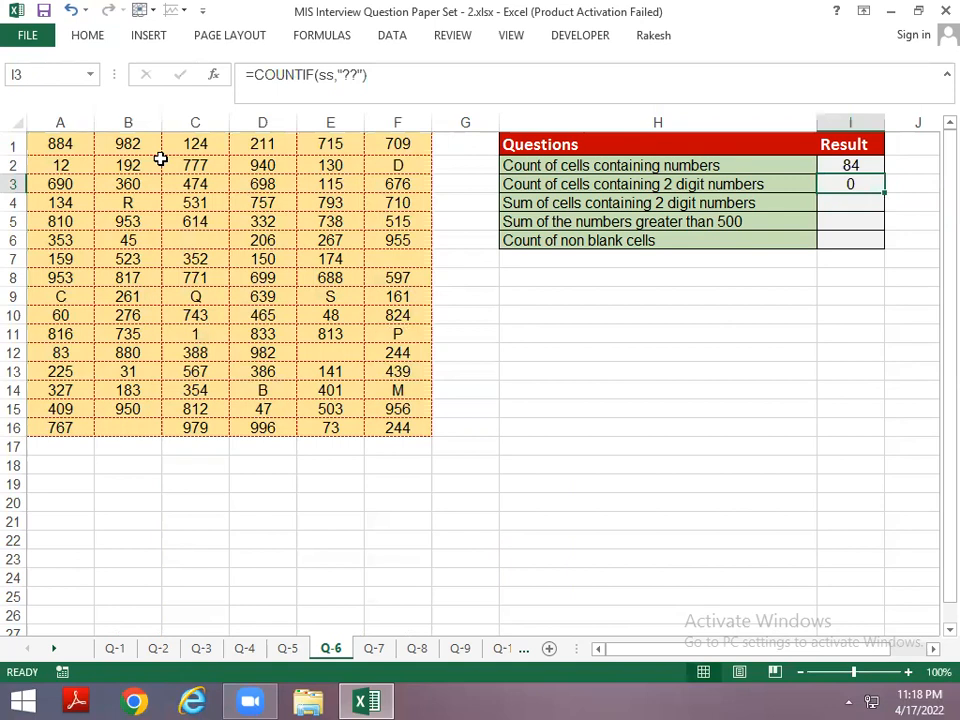
key("F2")
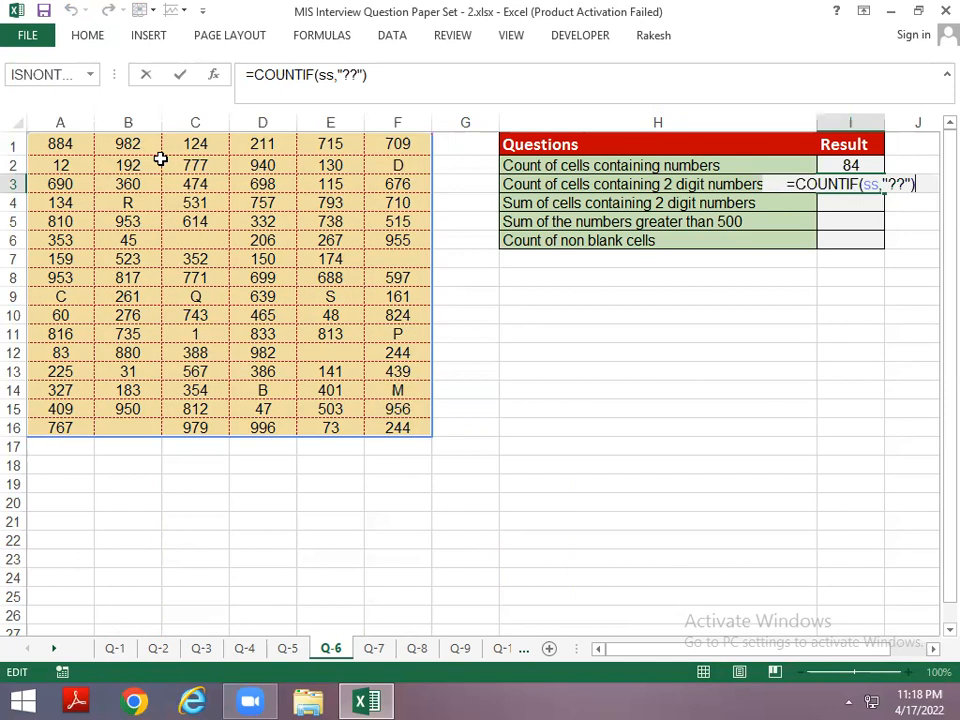
key("ctrl+Return")
type("=")
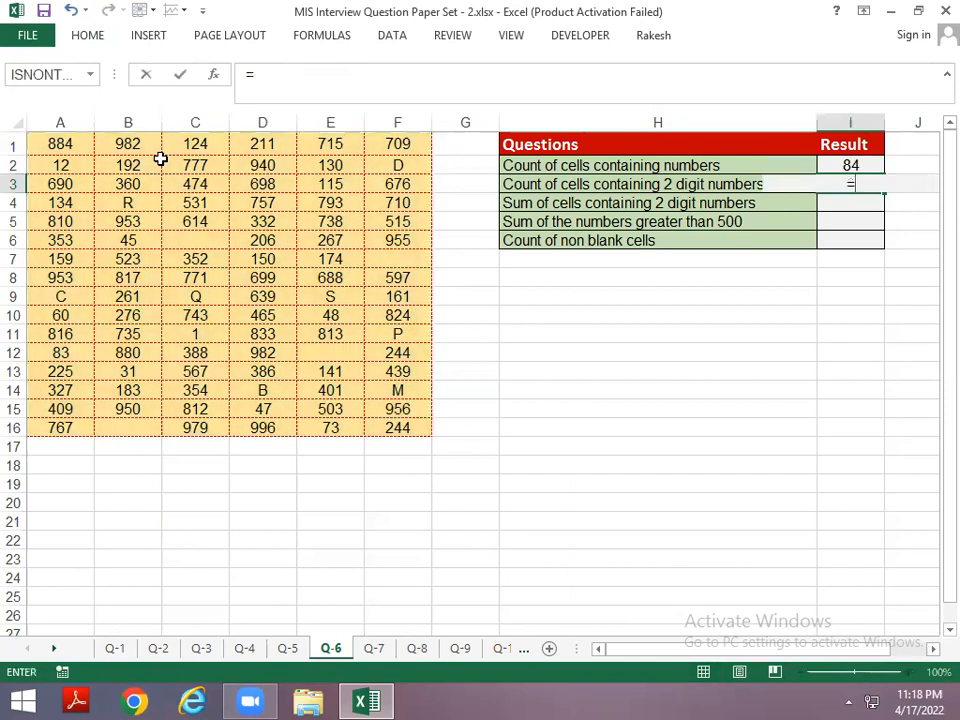
type("LEN(")
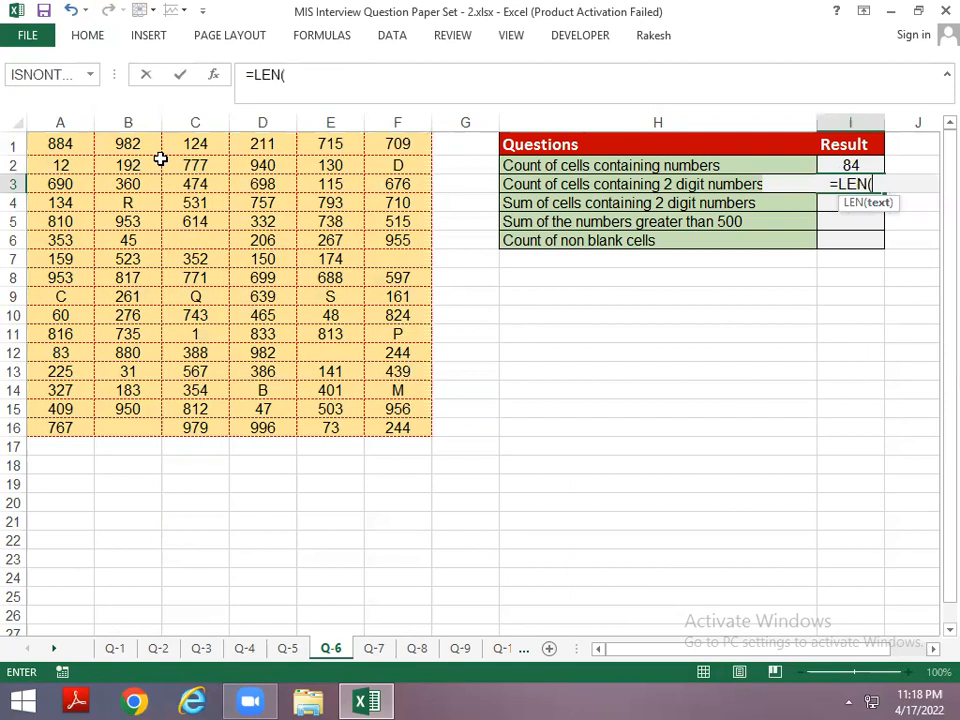
key("ctrl+Left")
key("ctrl+Left")
key("ctrl+Up")
key("ctrl+shift+Right")
key("ctrl+shift+Down")
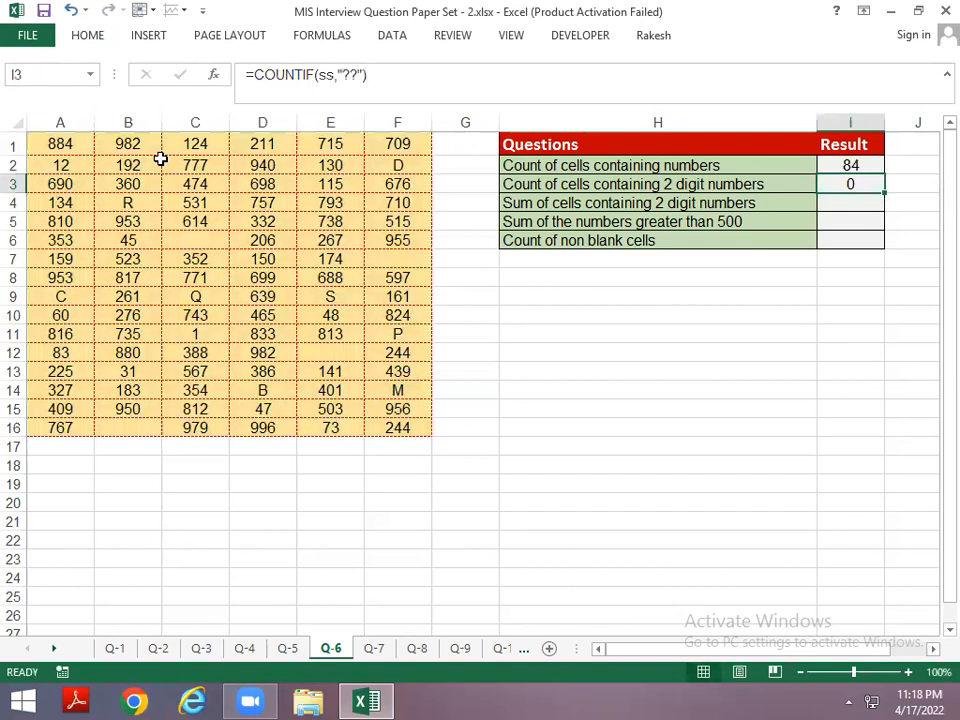
Delete the defined name ss from the workbook
key("ctrl+F3")
left_click(426, 233)
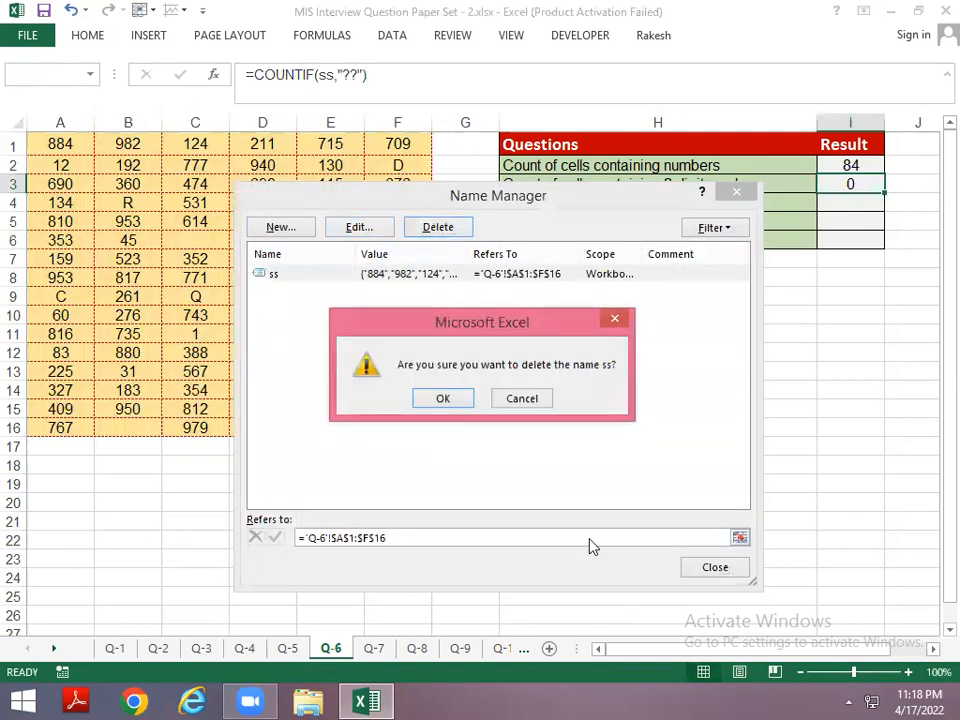
left_click(443, 398)
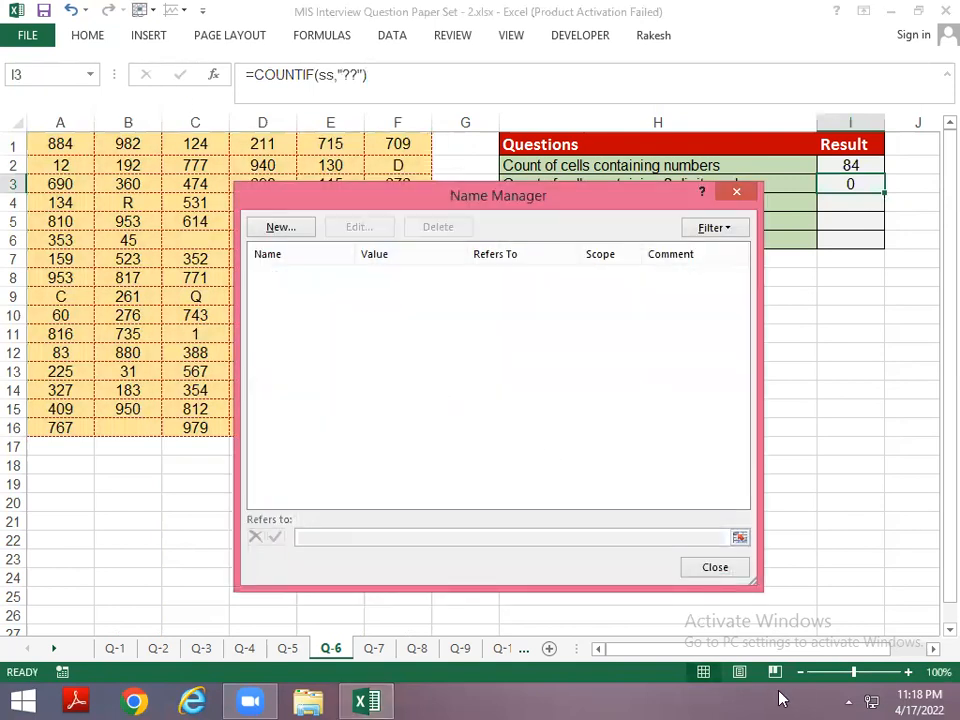
left_click(720, 568)
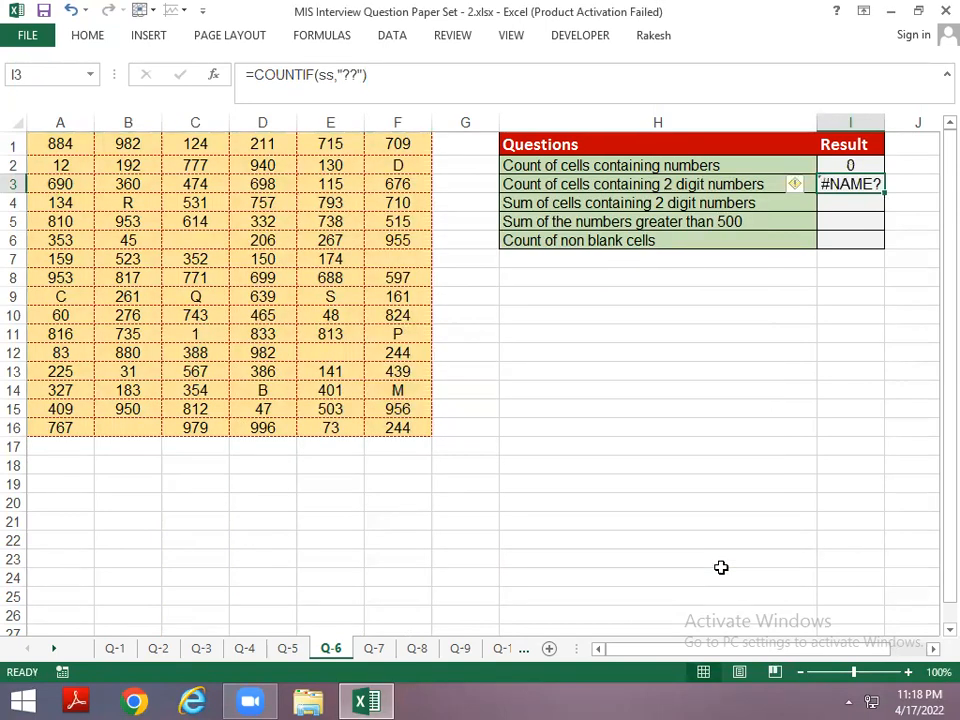
Replace the deleted name in the I2 formula with the grid range so it reads =COUNT(A1:F16)
key("Up")
key("F2")
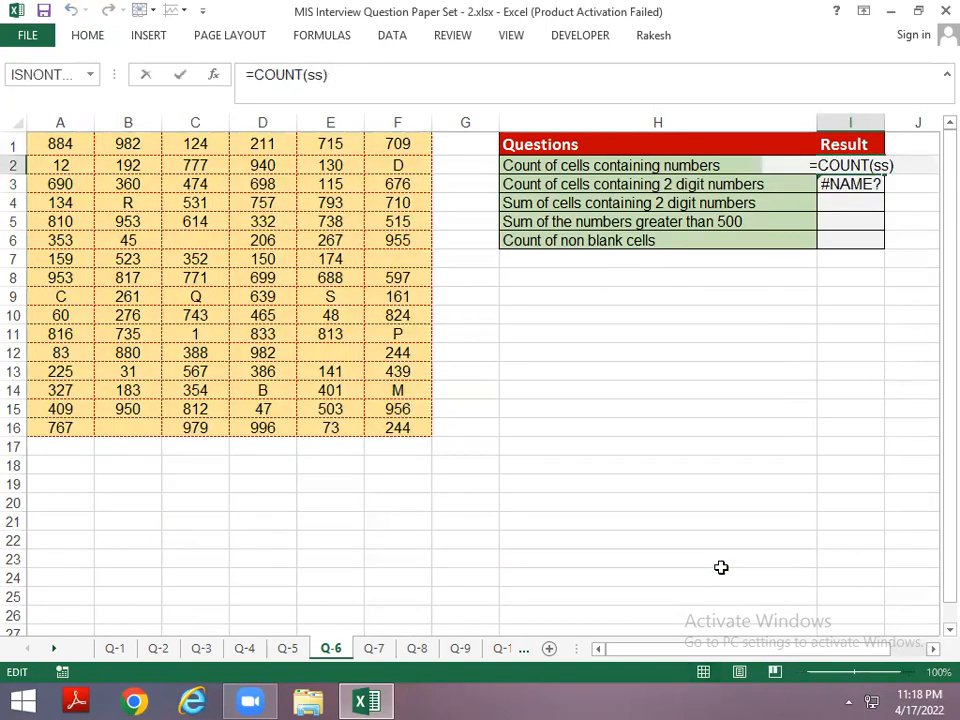
key("Left")
key("BackSpace")
key("BackSpace")
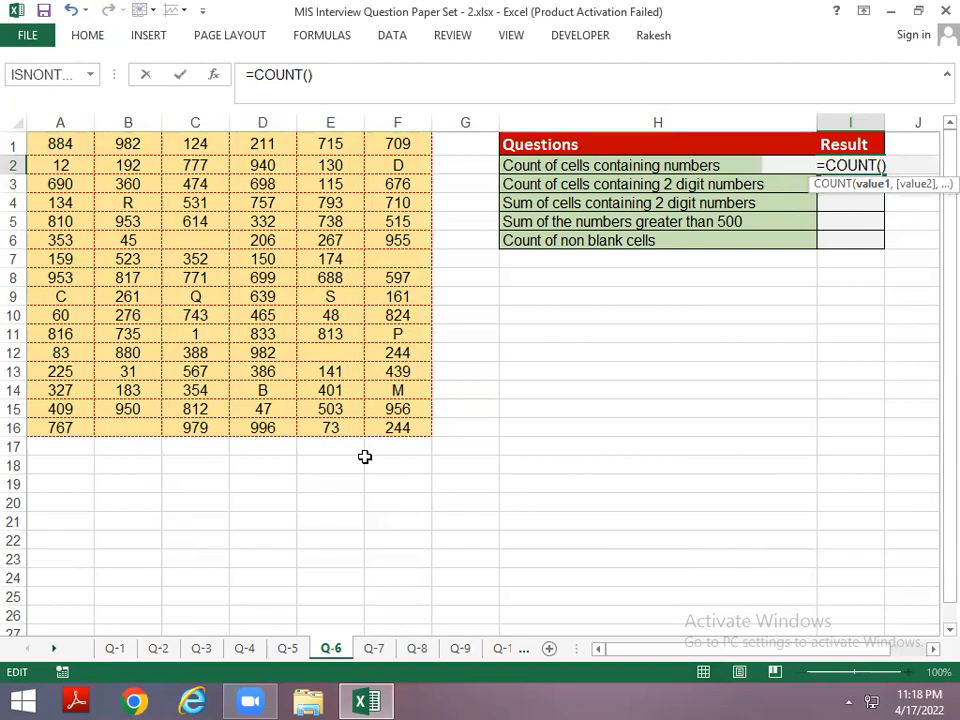
left_click(36, 136)
key("ctrl+shift+Right")
key("ctrl+shift+Down")
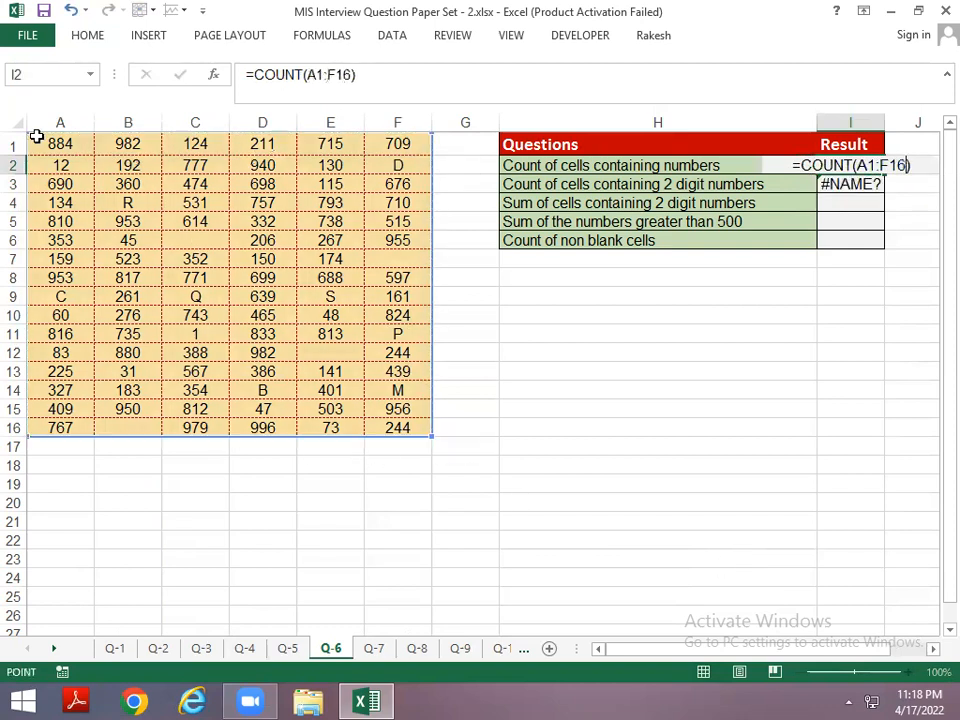
key("Return")
Replace the formula in I3 with the two-character length test =LEN(A1:F16)=2
key("F2")
key("Escape")
type("=LEN(")
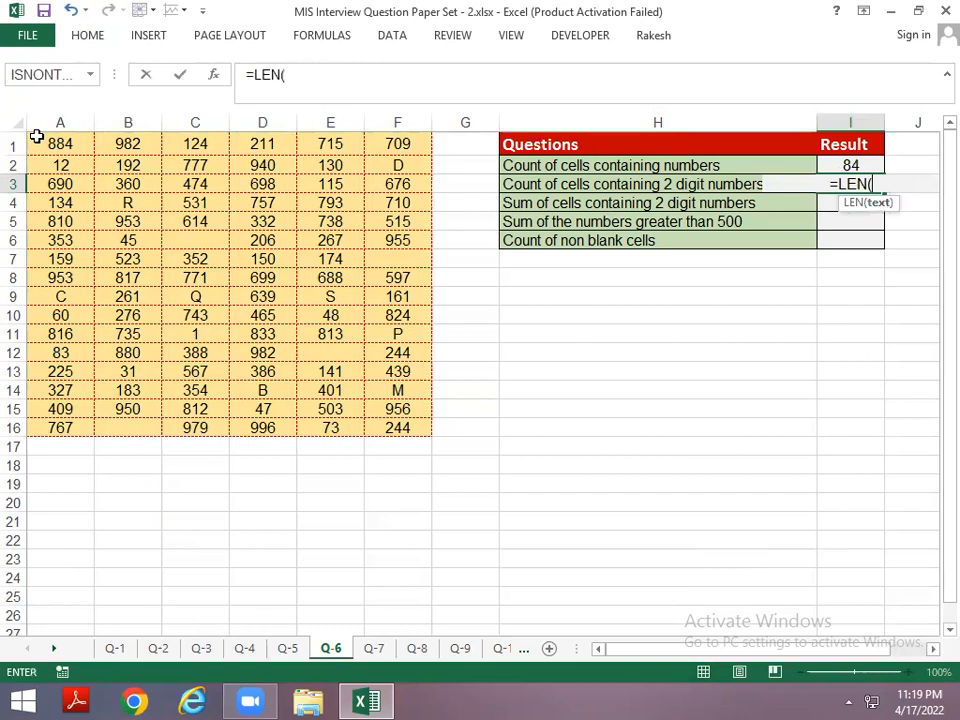
key("Home")
left_click(36, 136)
key("ctrl+shift+Right")
key("ctrl+shift+Down")
key("ctrl+Return")
key("F2")
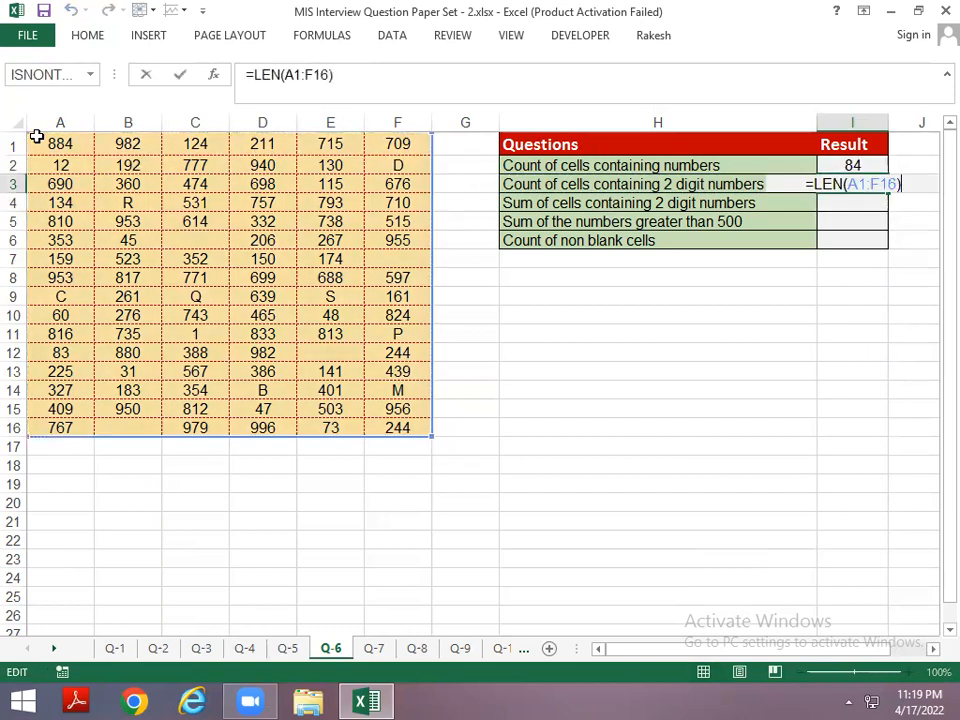
type("=2")
key("ctrl+Return")
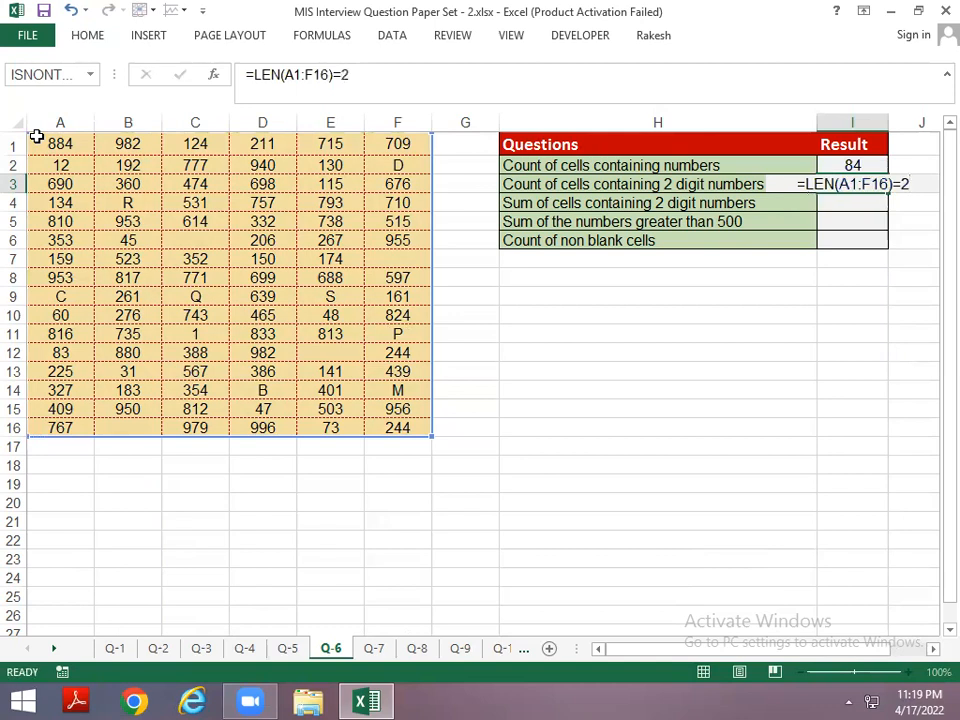
Preview the evaluated array of the length test in I3 without keeping it
key("F2")
key("shift+Home")
key("shift+Right")
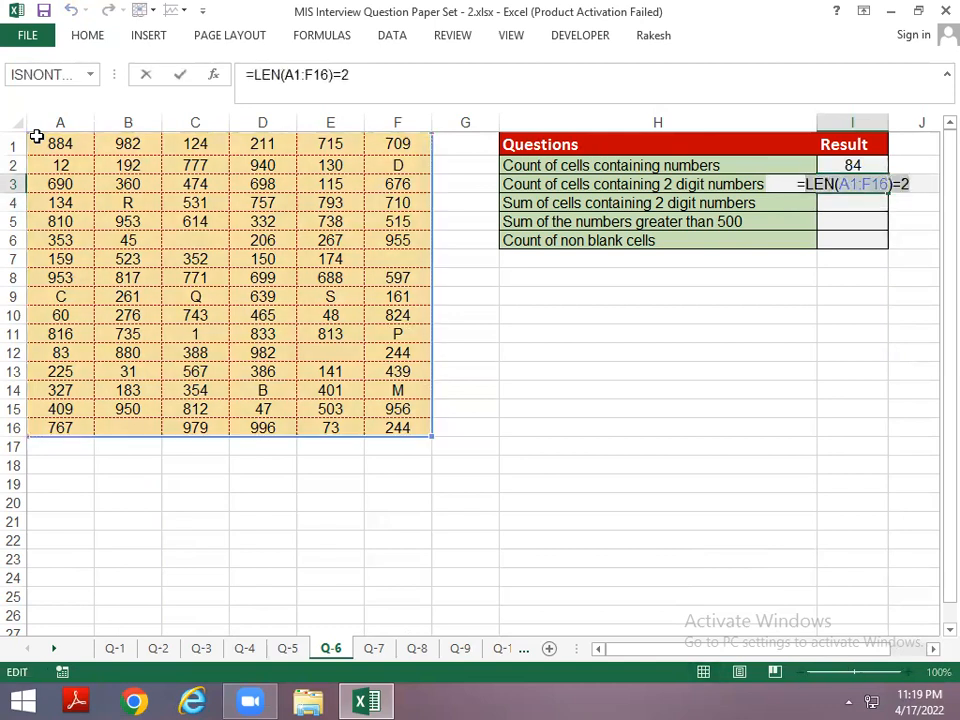
key("F9")
key("Escape")
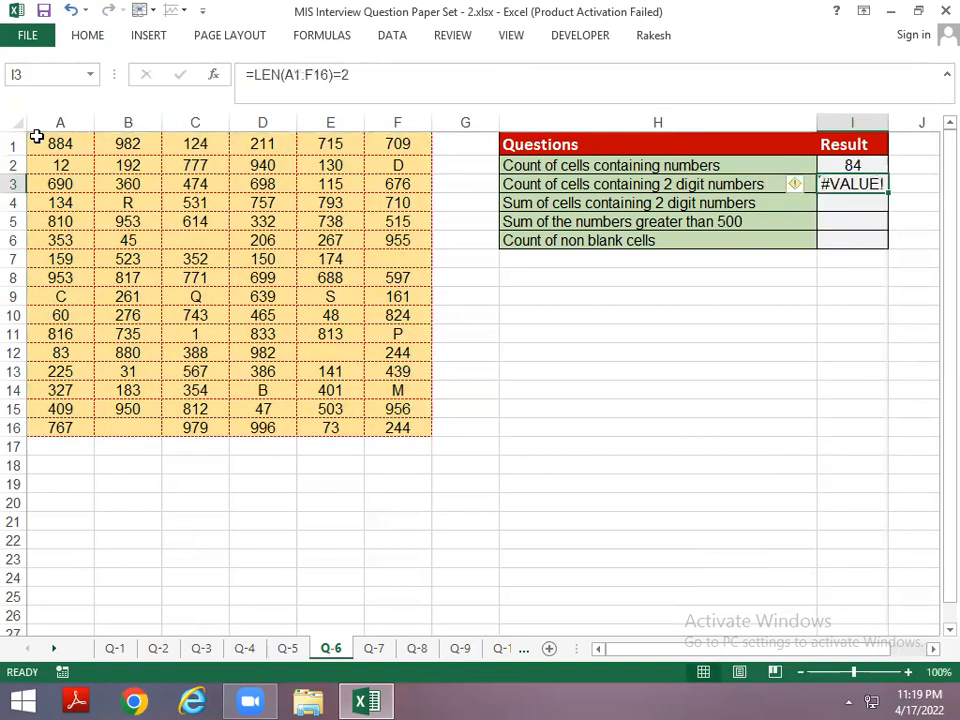
Wrap the length test in I3 in an IF that returns 1 or 0: =IF(LEN(A1:F16)=2,1,0)
key("F2")
type("I")
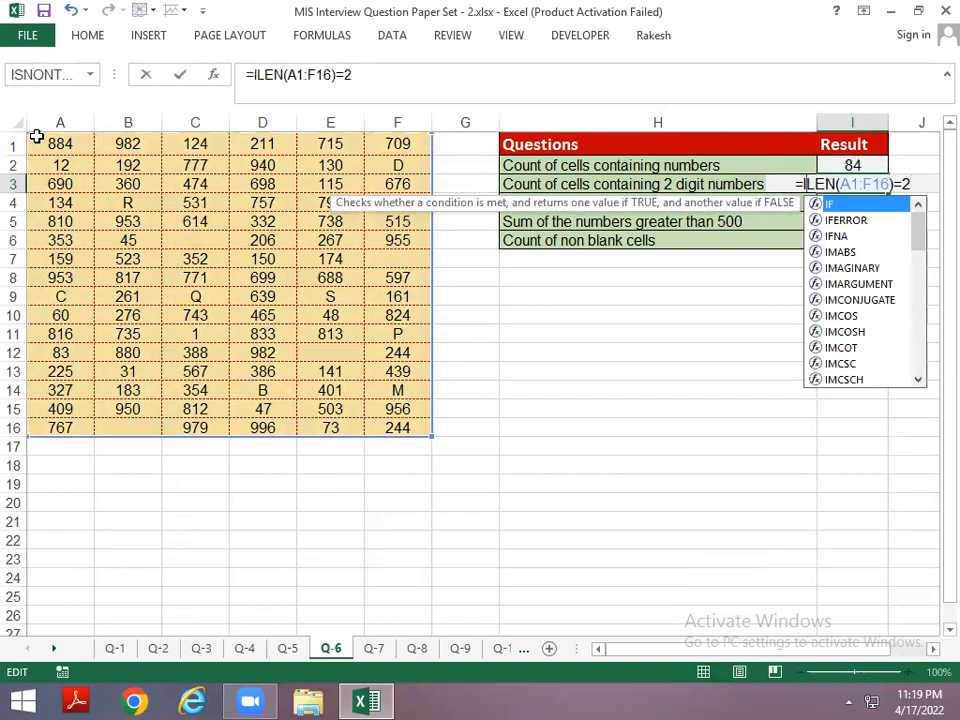
type("F(")
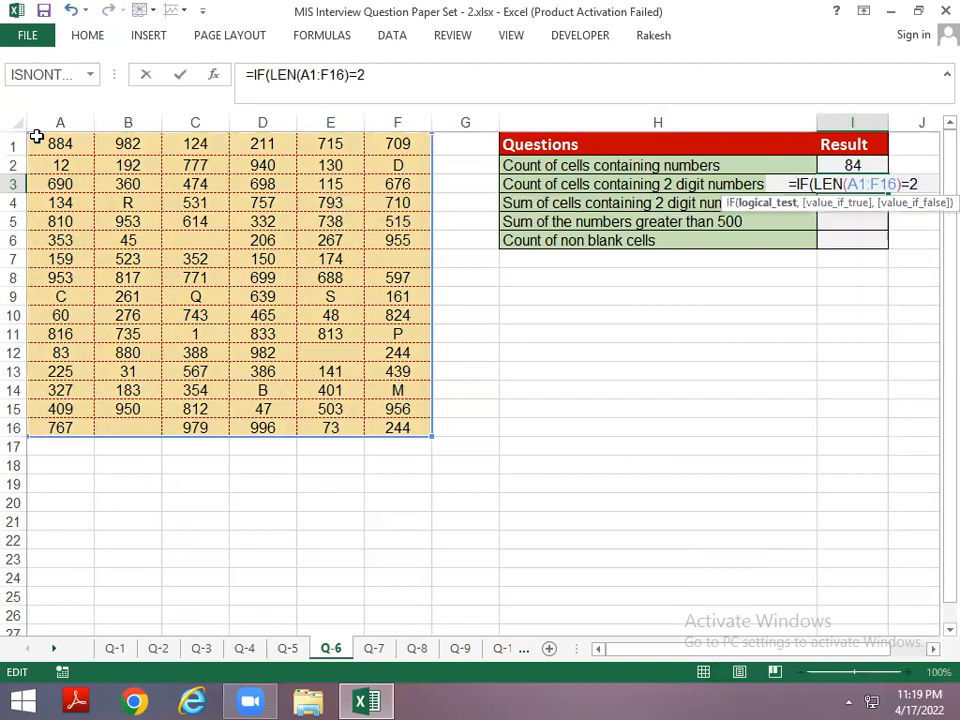
type(",1,0)")
key("ctrl+Return")
key("F2")
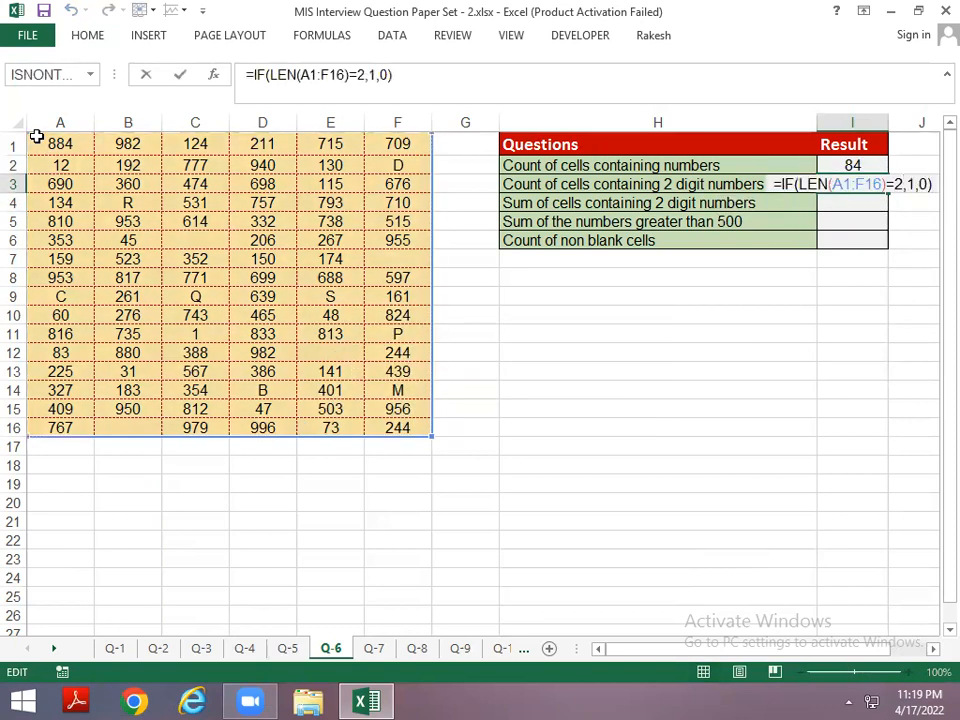
Wrap the IF in I3 in SUM and enter it as the array formula =SUM(IF(LEN(A1:F16)=2,1,0))
type("SU")
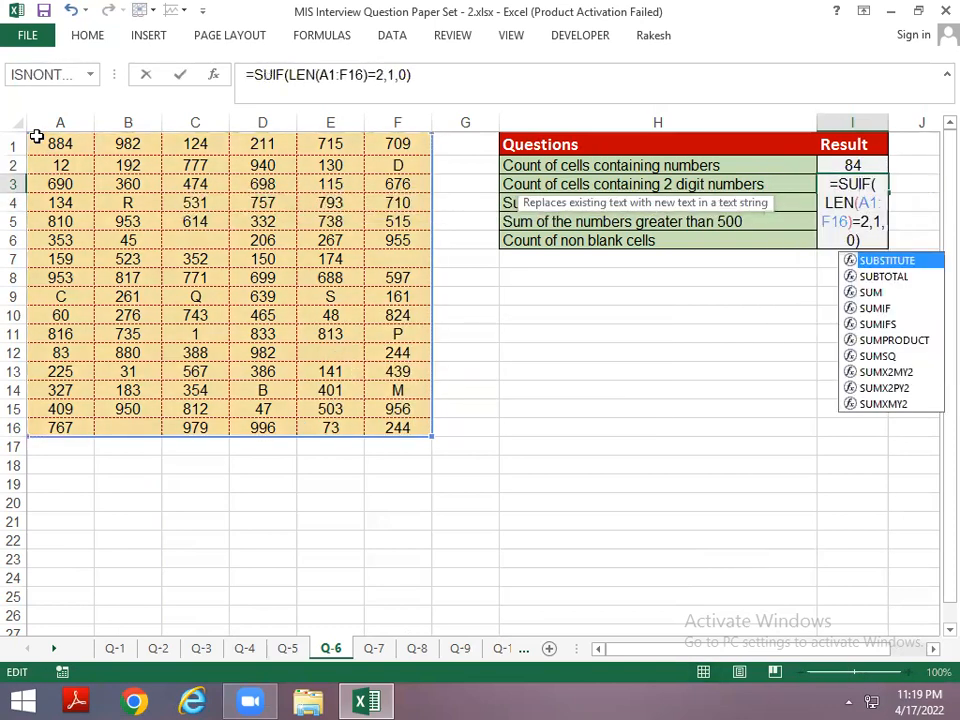
type("M(")
key("ctrl+Return")
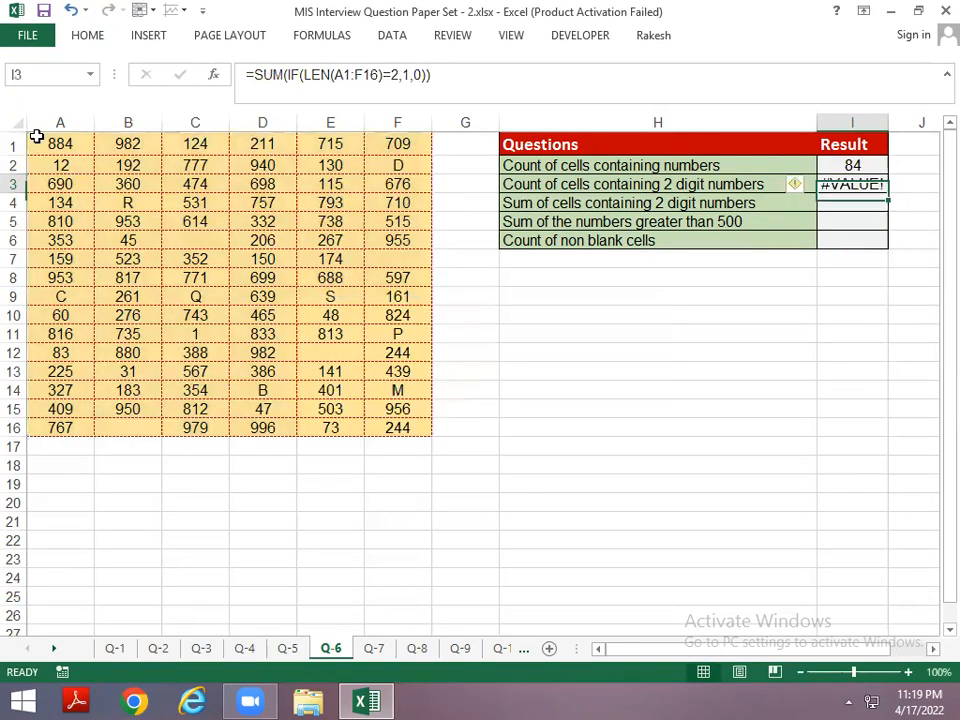
key("F2")
key("ctrl+shift+Return")
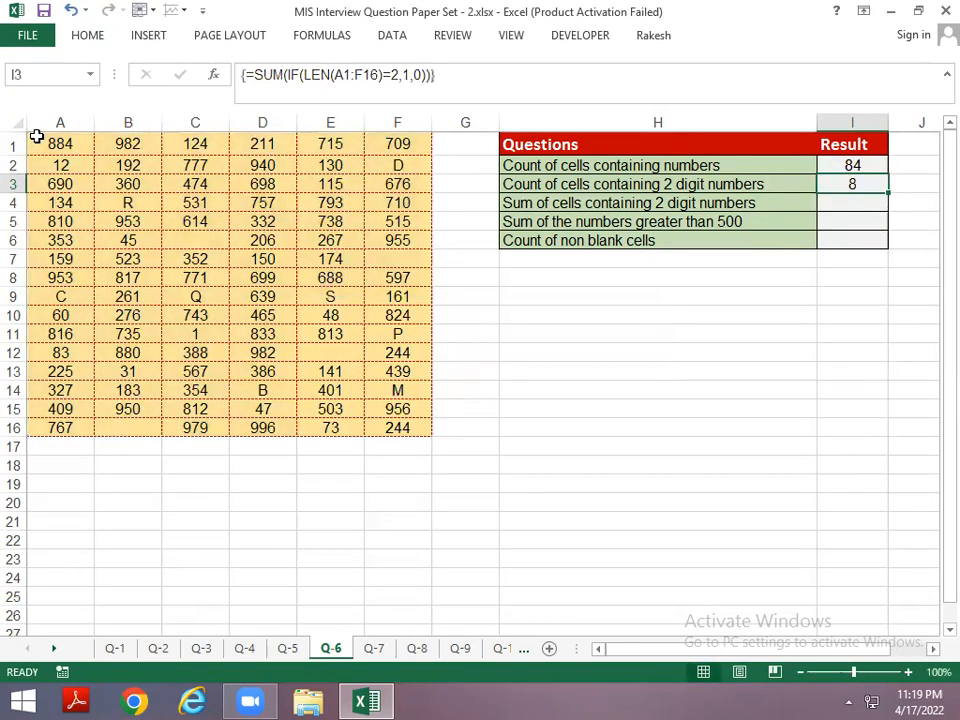
Check the two-digit numbers in the grid A1:F16 column by column against the count in I3
key("Left")
key("Left")
key("Left")
key("Left")
key("Left")
key("Left")
key("Left")
key("Left")
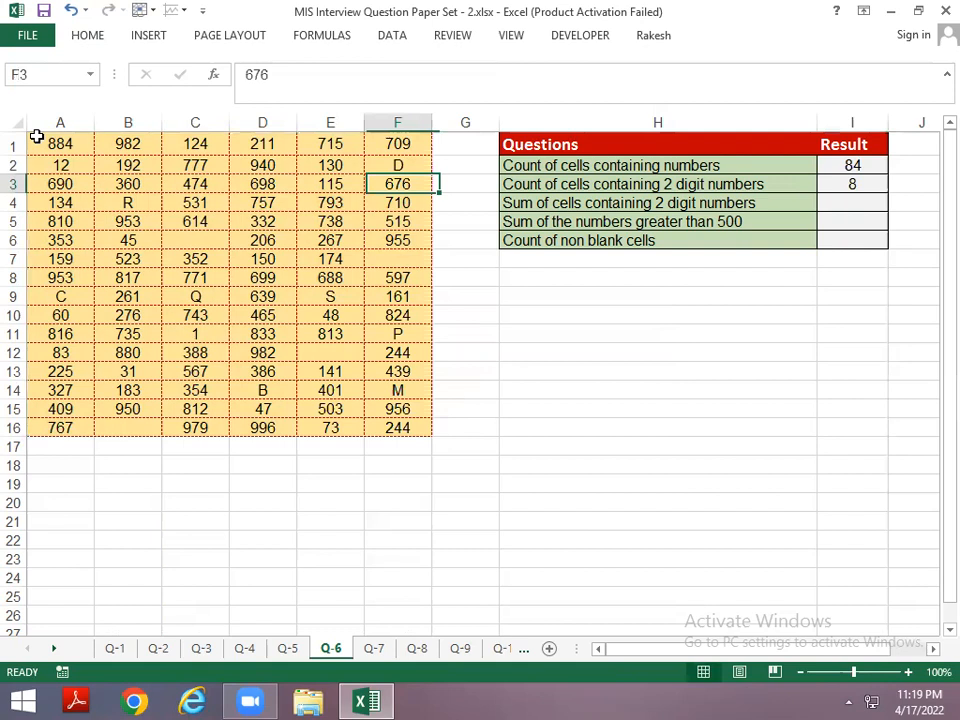
key("Up")
key("Down")
key("Down")
key("Down")
key("Down")
key("Down")
key("Down")
key("Down")
key("Down")
key("Down")
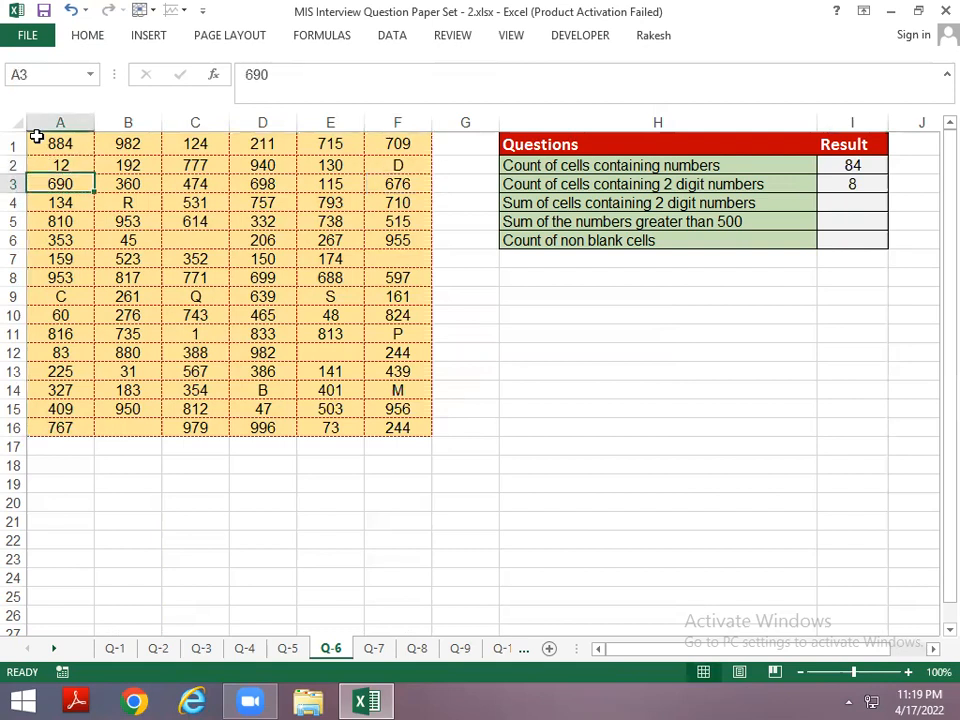
key("Down")
key("Down")
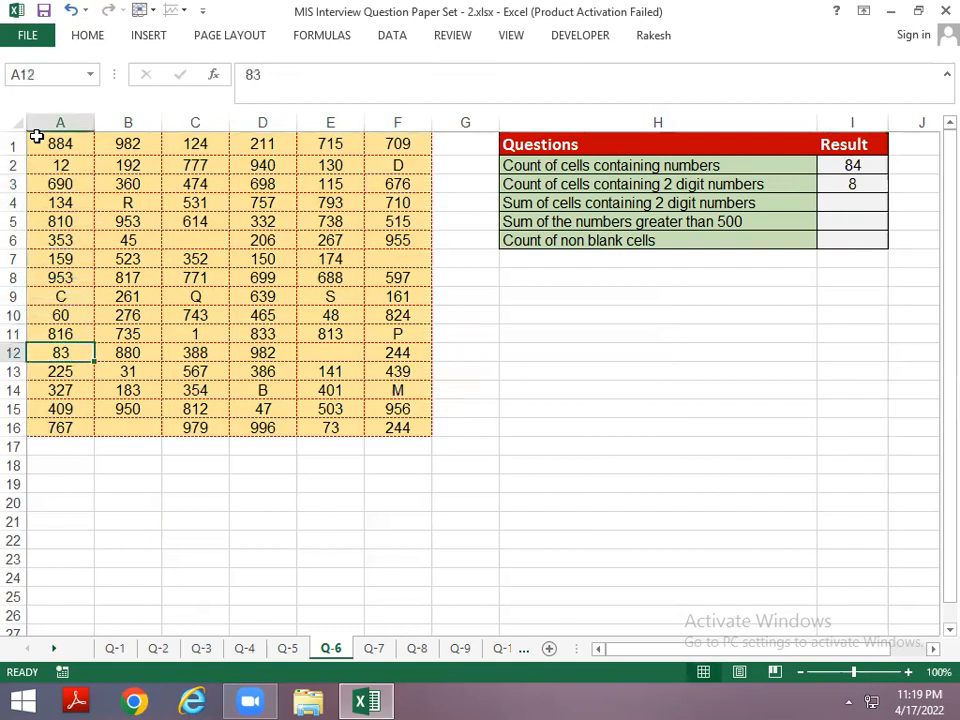
key("Right")
key("Up")
key("Up")
key("Up")
key("Up")
key("Up")
key("Up")
key("Up")
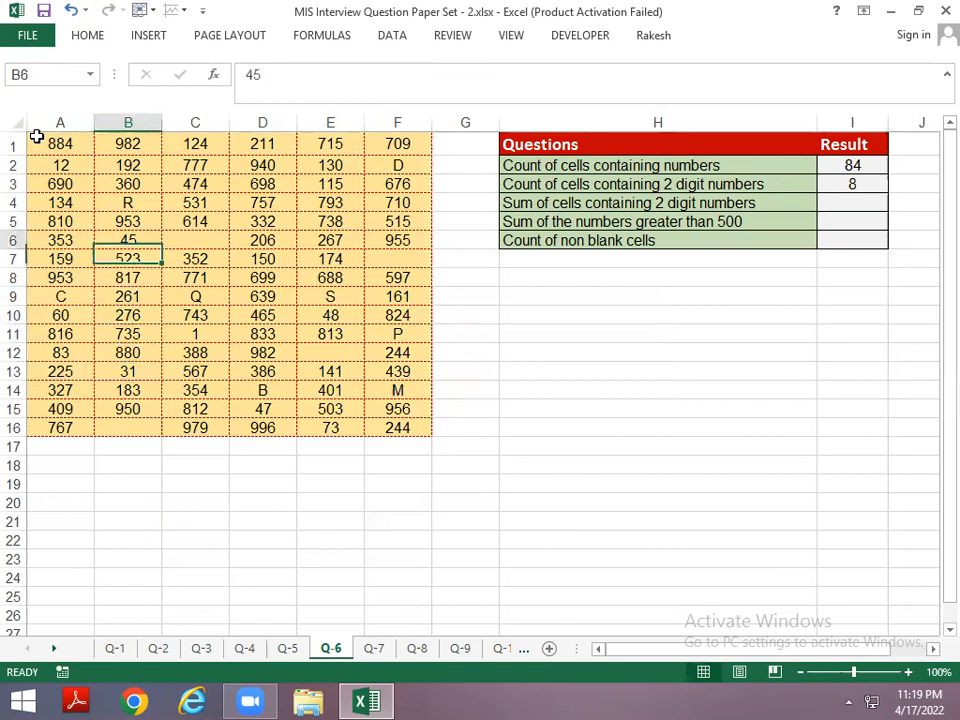
key("Up")
key("Up")
key("Right")
key("Down")
key("Down")
key("Down")
key("Down")
key("Down")
key("Down")
key("Down")
key("Down")
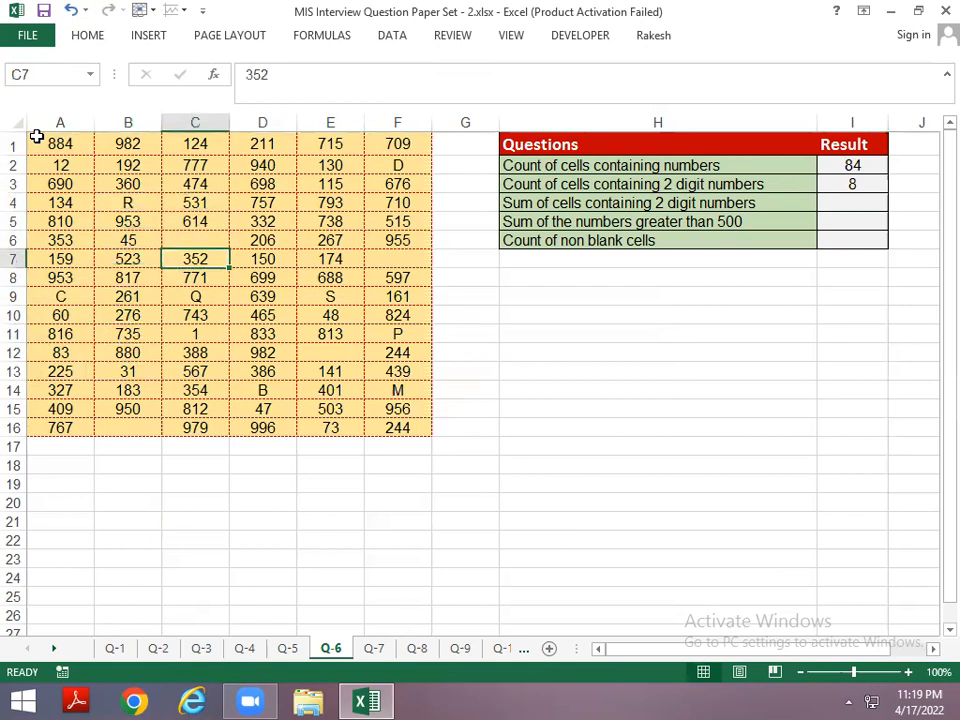
key("Right")
key("Down")
key("Down")
key("Down")
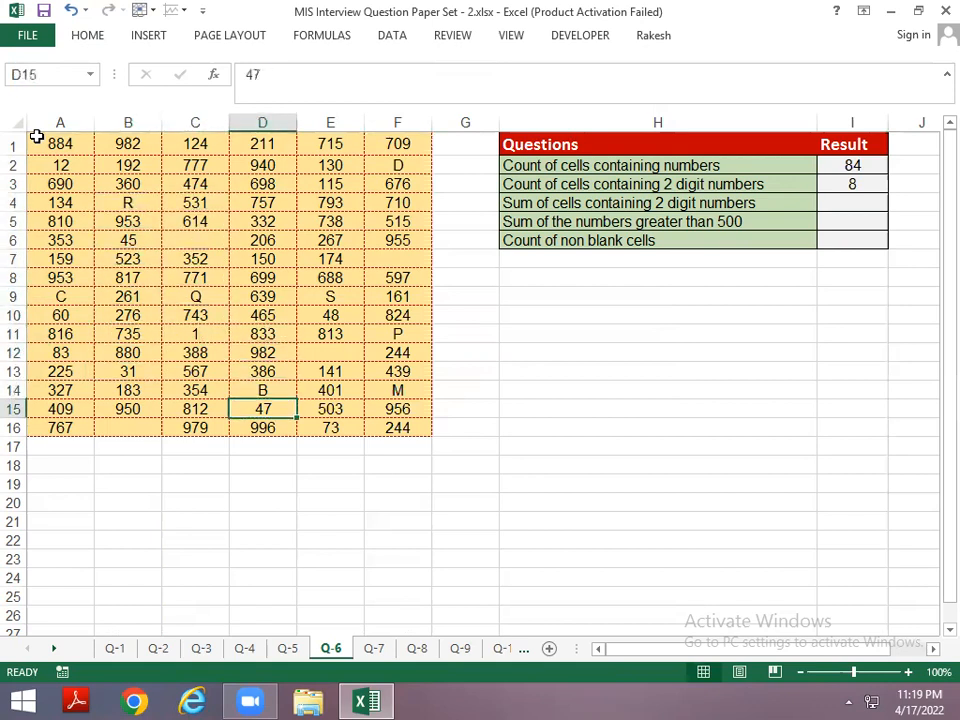
key("Right")
key("Up")
key("Up")
key("Up")
key("Up")
key("Up")
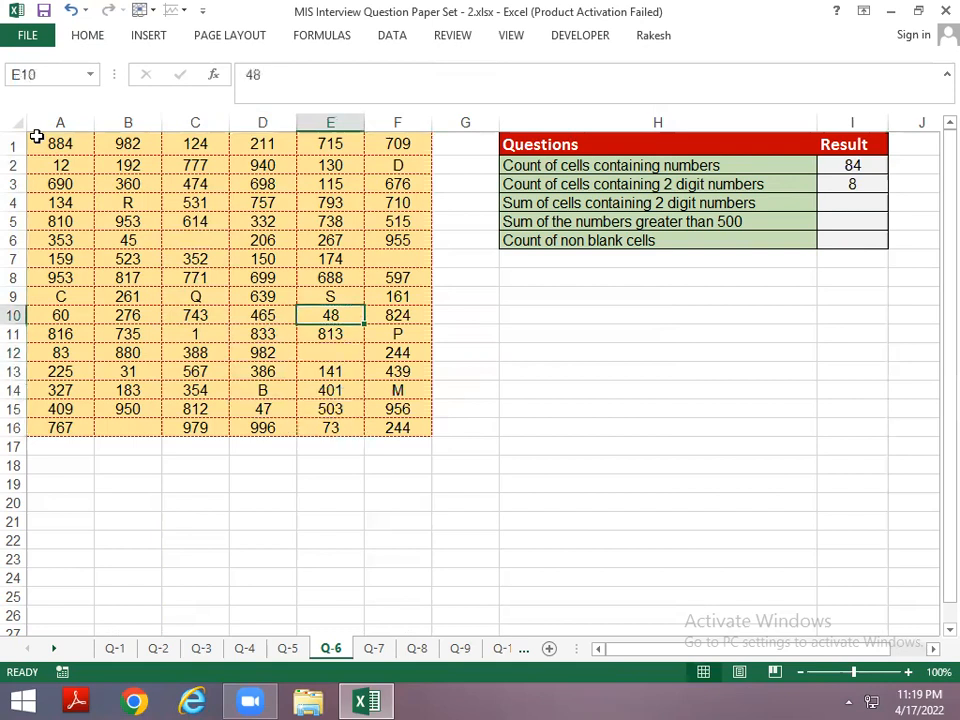
key("ctrl+Up")
key("Right")
key("Right")
key("Down")
key("Down")
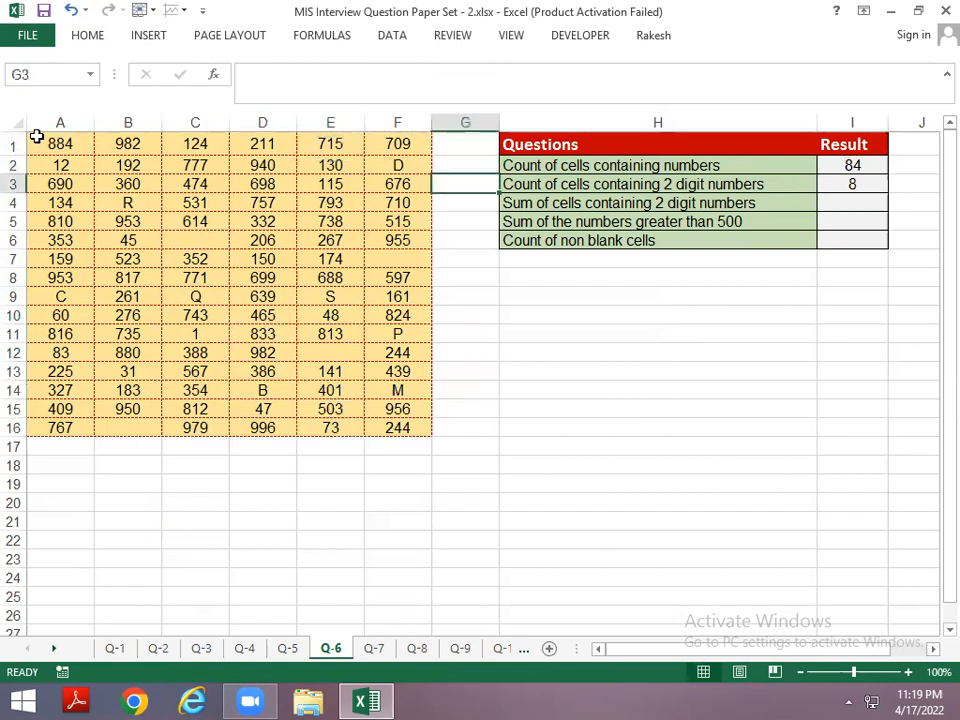
key("Right")
key("Down")
key("Up")
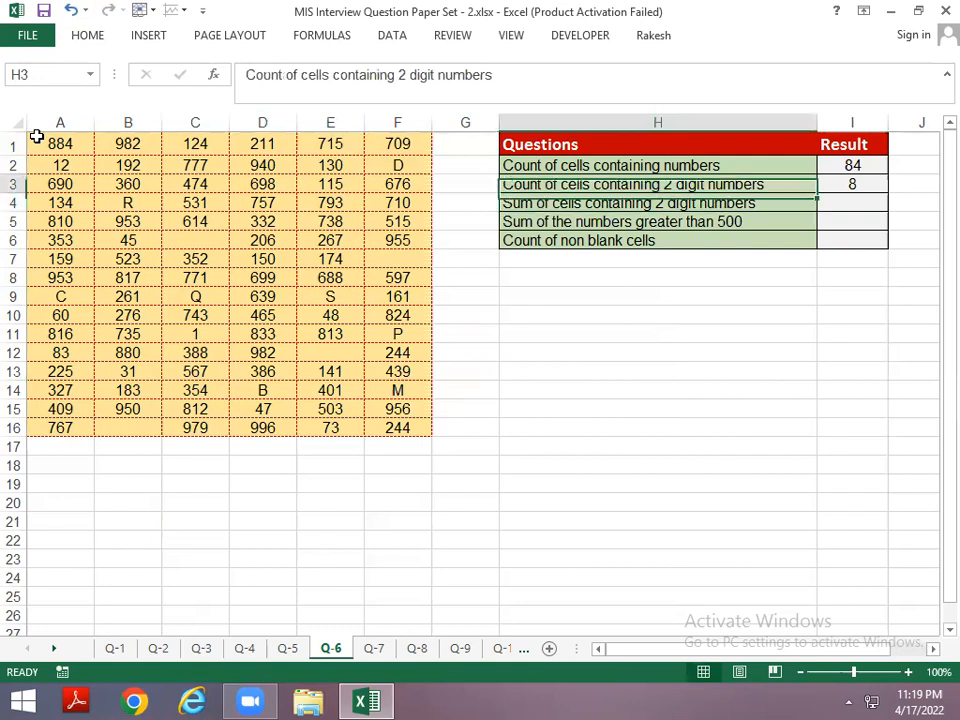
key("Right")
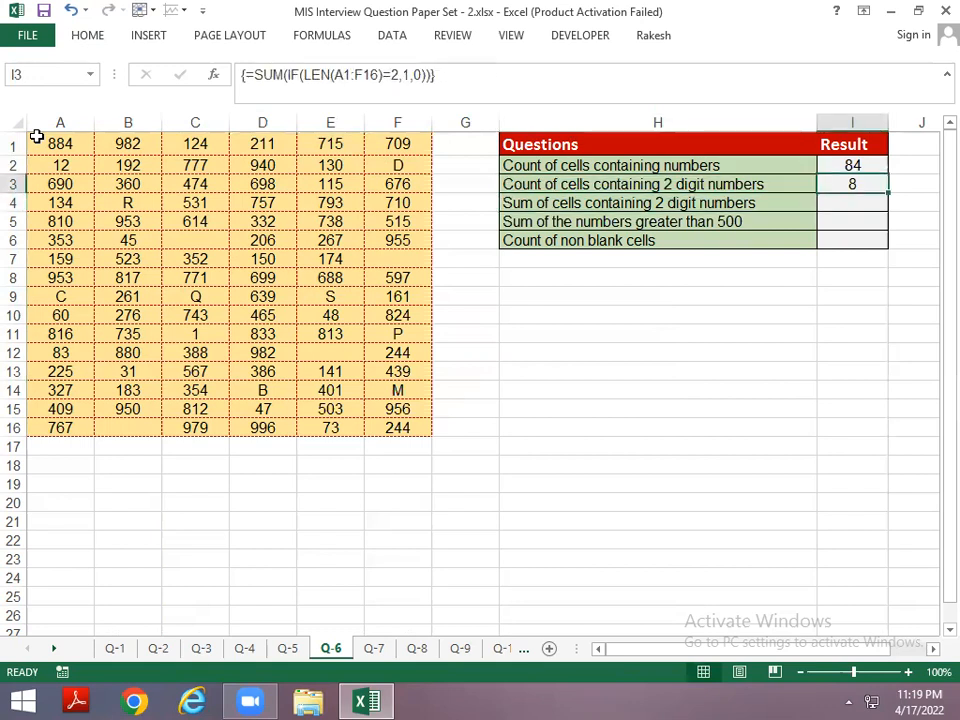
Try to sum the two-digit numbers in I4 with =SUMIF(A1:F16,"??")
key("Down")
key("Left")
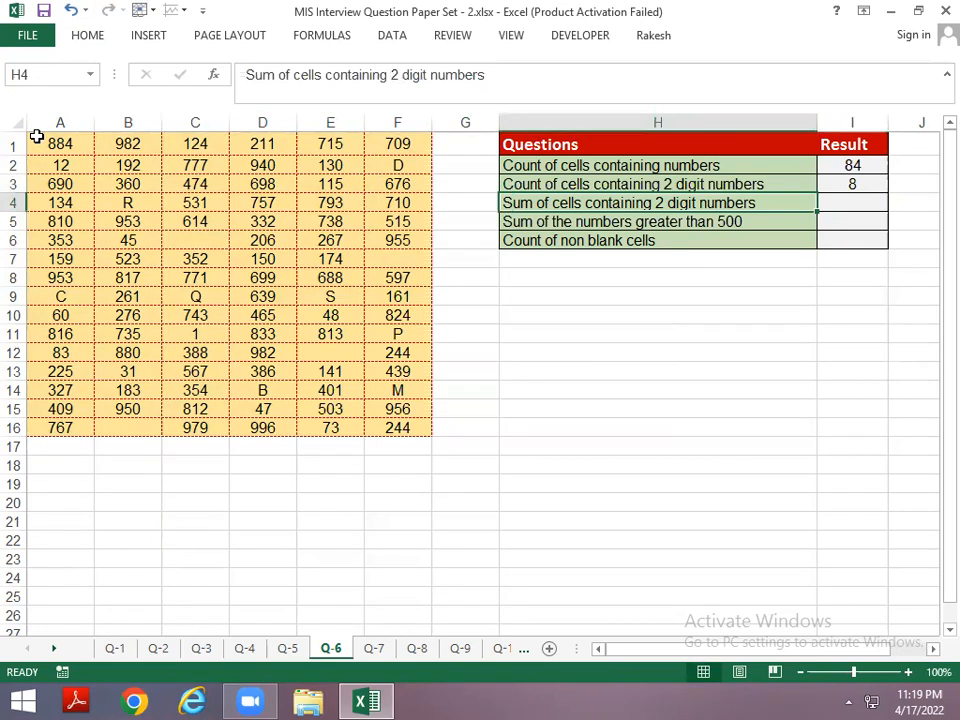
key("Right")
key("Up")
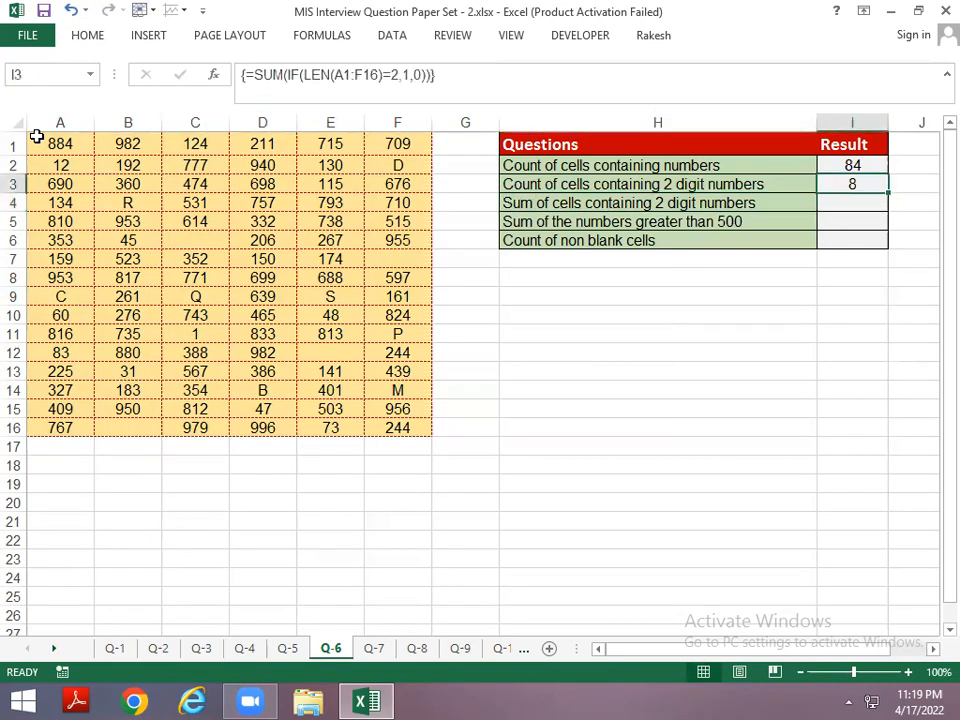
key("Down")
key("Up")
key("Down")
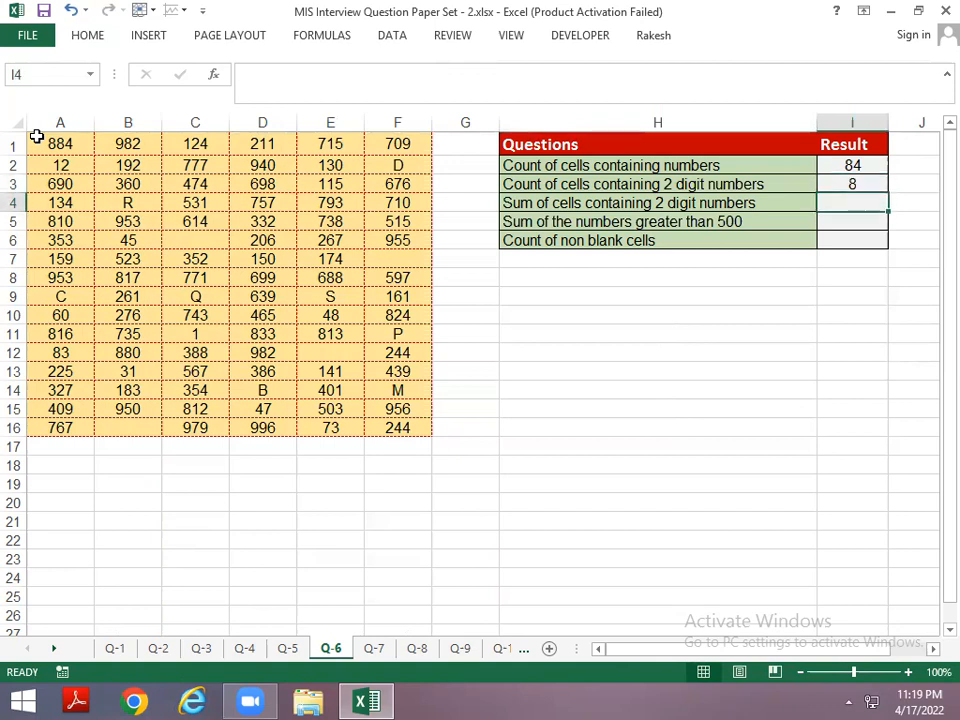
type("=SUM(")
key("BackSpace")
type("I")
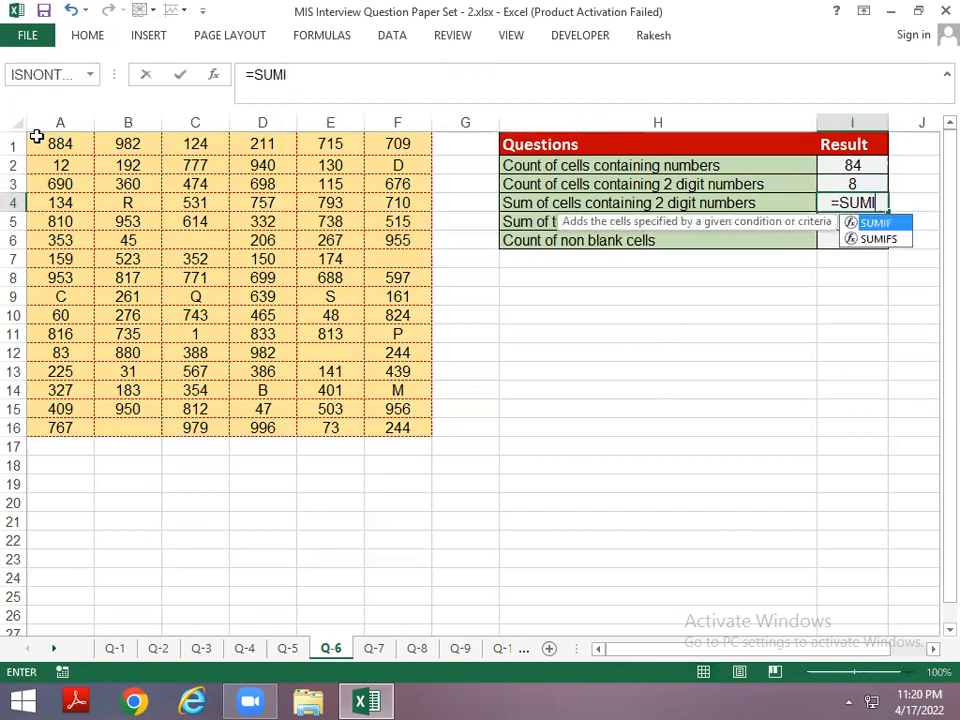
type("F(")
key("ctrl+Left")
key("ctrl+Left")
key("ctrl+Left")
key("ctrl+Up")
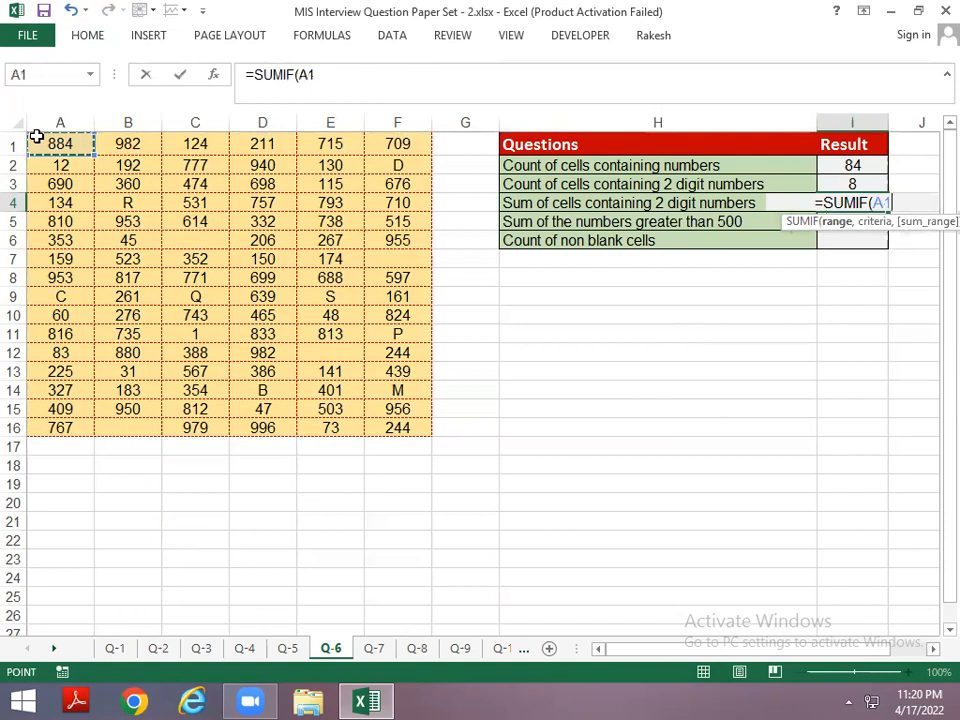
key("ctrl+shift+Right")
key("ctrl+shift+Down")
type(",\"??")
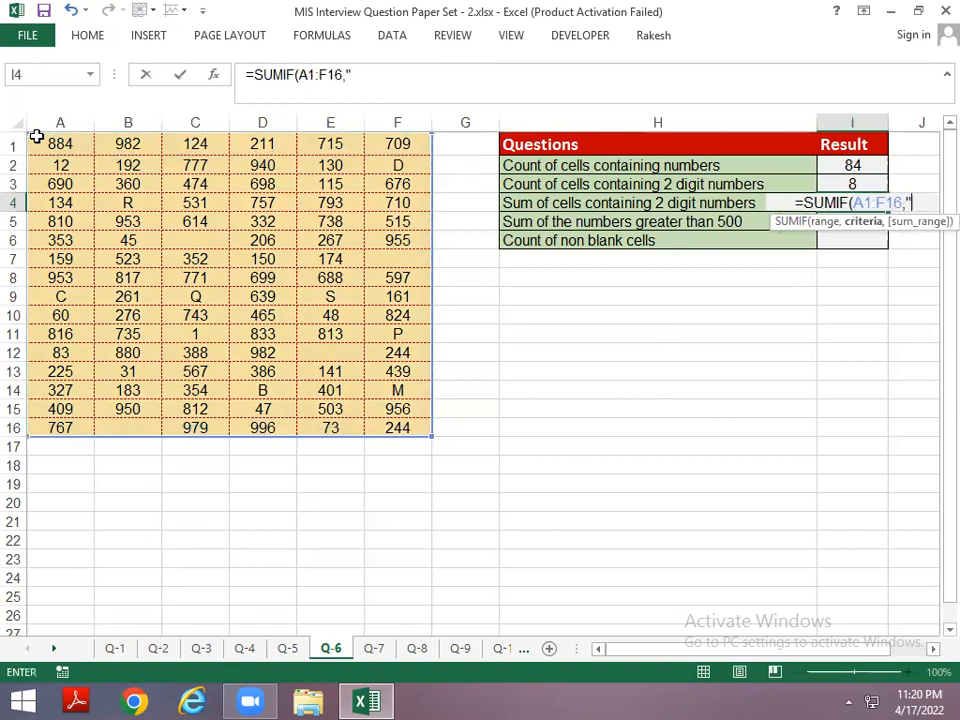
type("\"")
key("Return")
key("Up")
key("Delete")
Review the array formula in I3 and build the two-character length test =LEN(A1:F16)=2 in I4
key("Up")
key("F2")
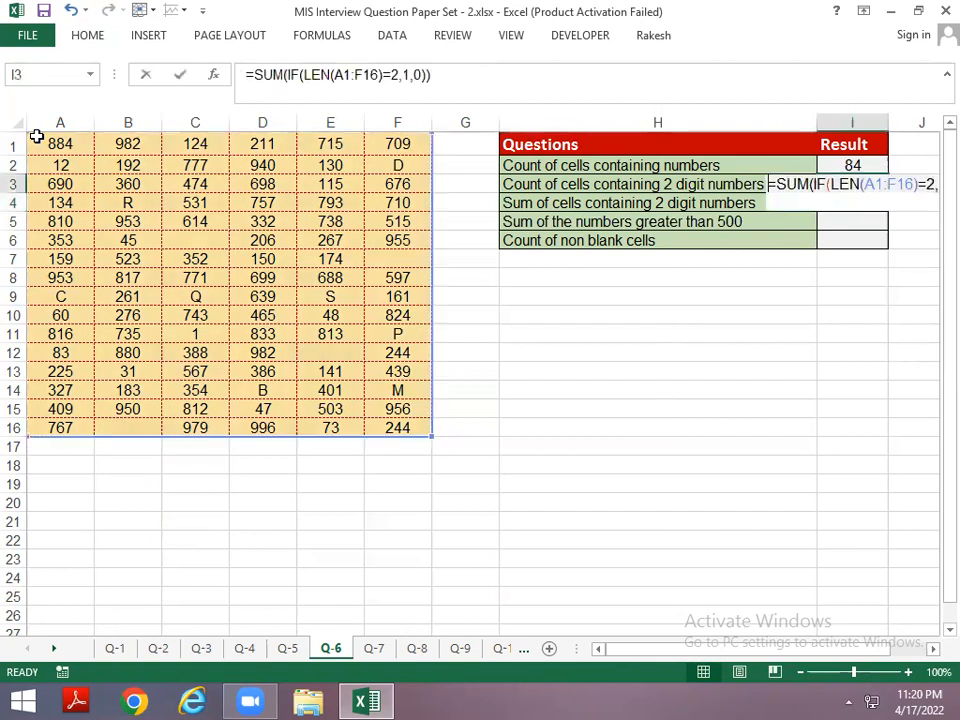
key("ctrl+shift+Return")
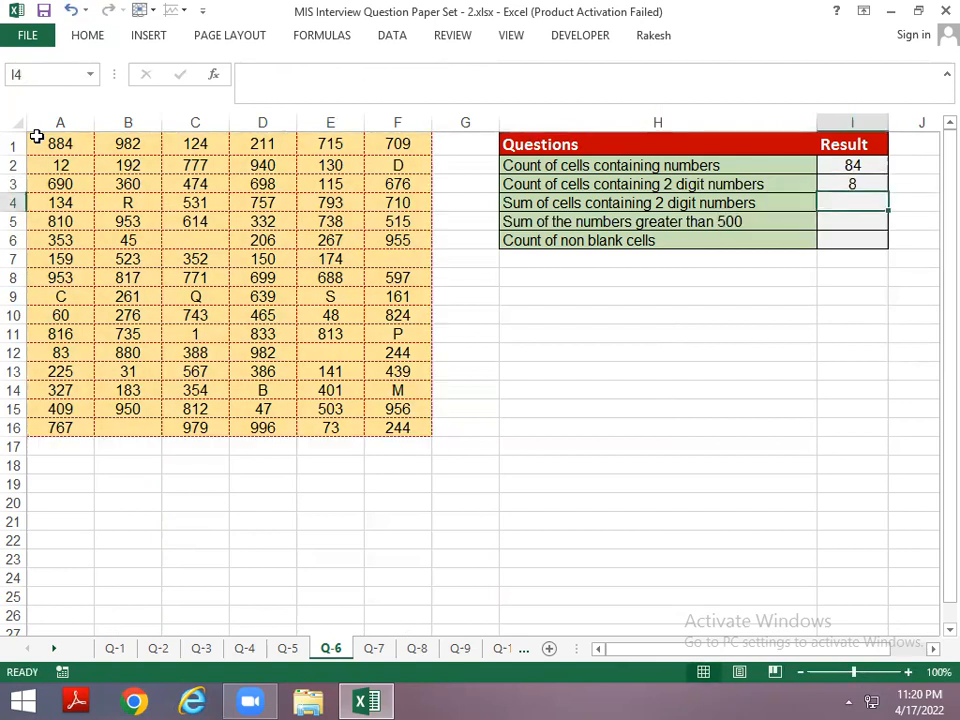
type("=SU")
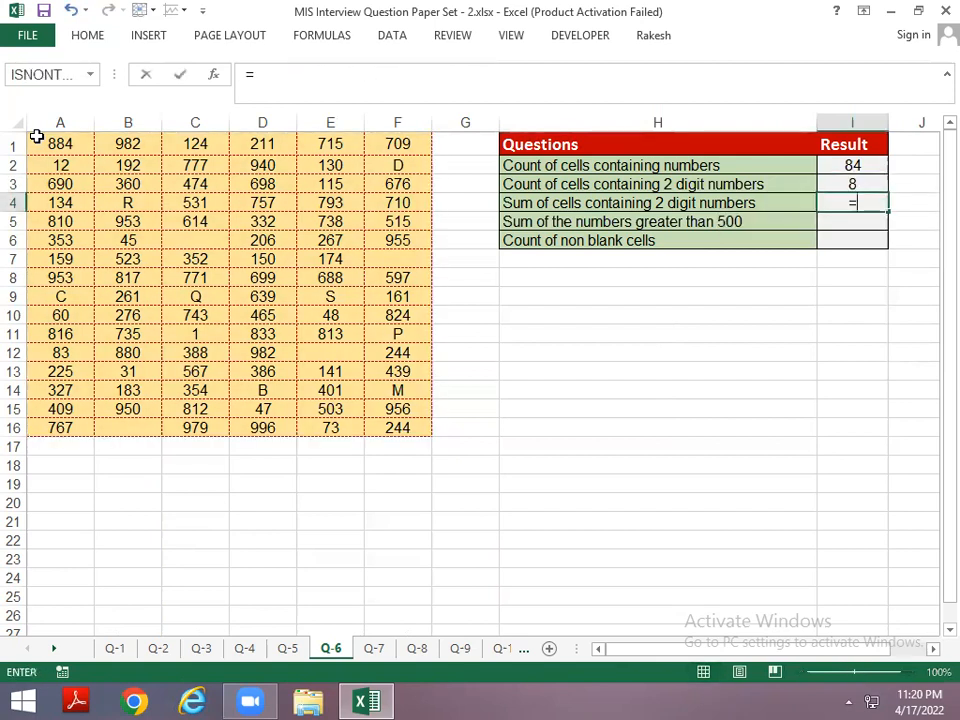
key("BackSpace")
key("BackSpace")
type("LN")
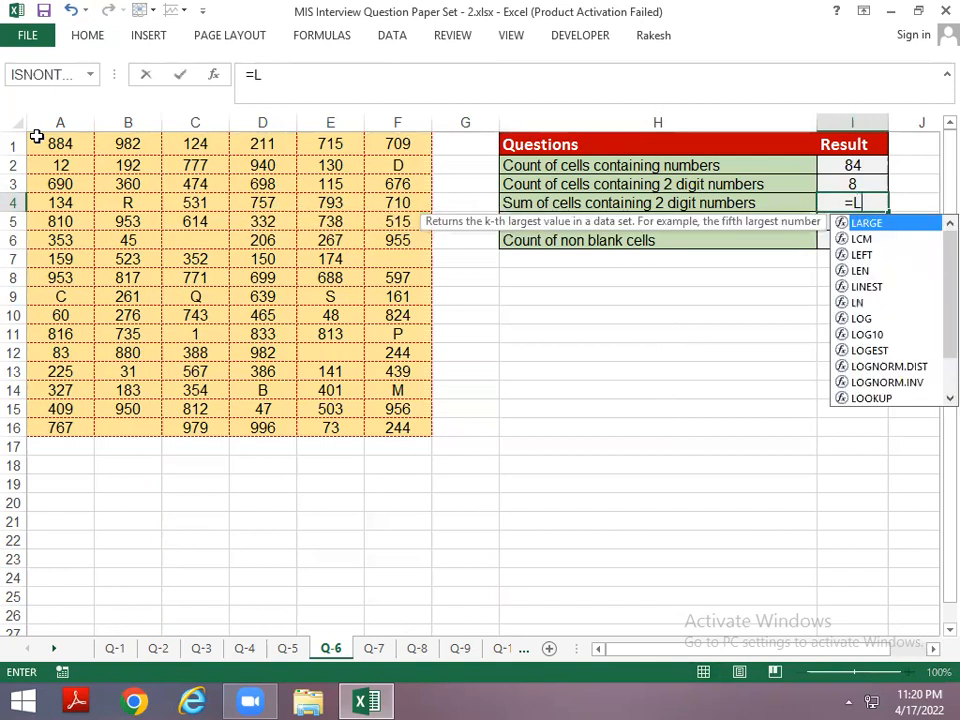
key("BackSpace")
type("EN(")
key("Left")
left_click(36, 136)
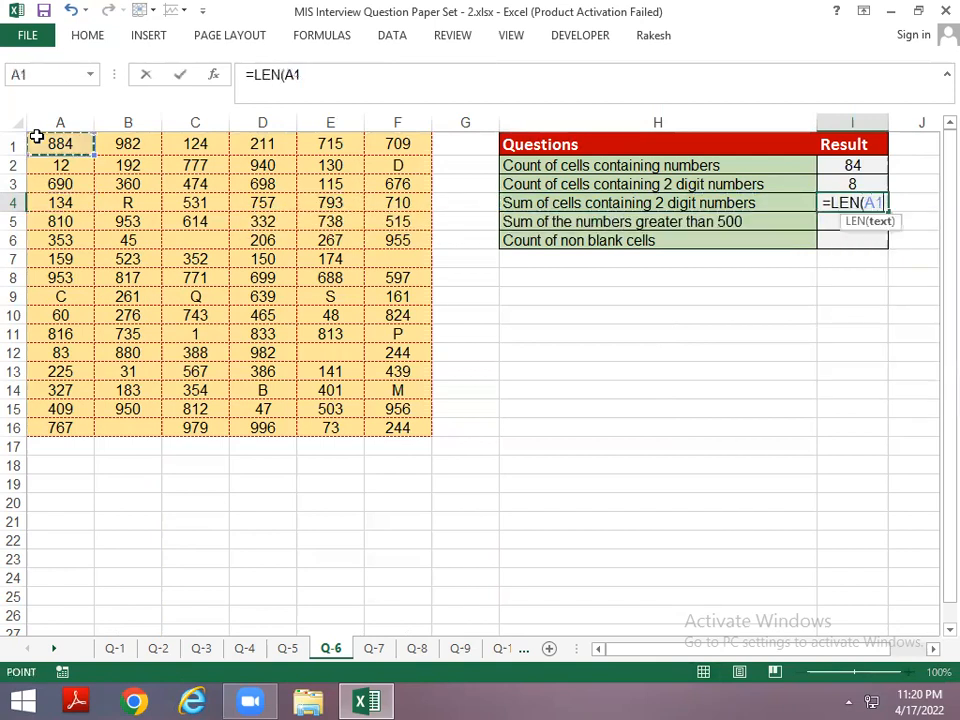
key("ctrl+shift+Right")
key("ctrl+shift+Down")
key("Return")
key("Up")
key("F2")
type("=")
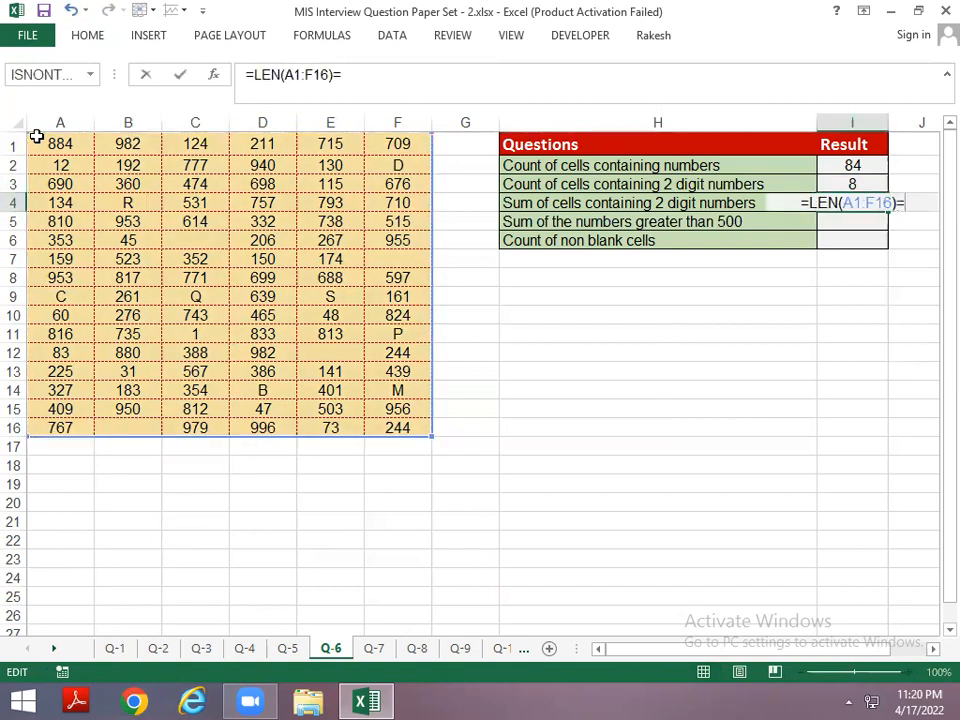
type("2")
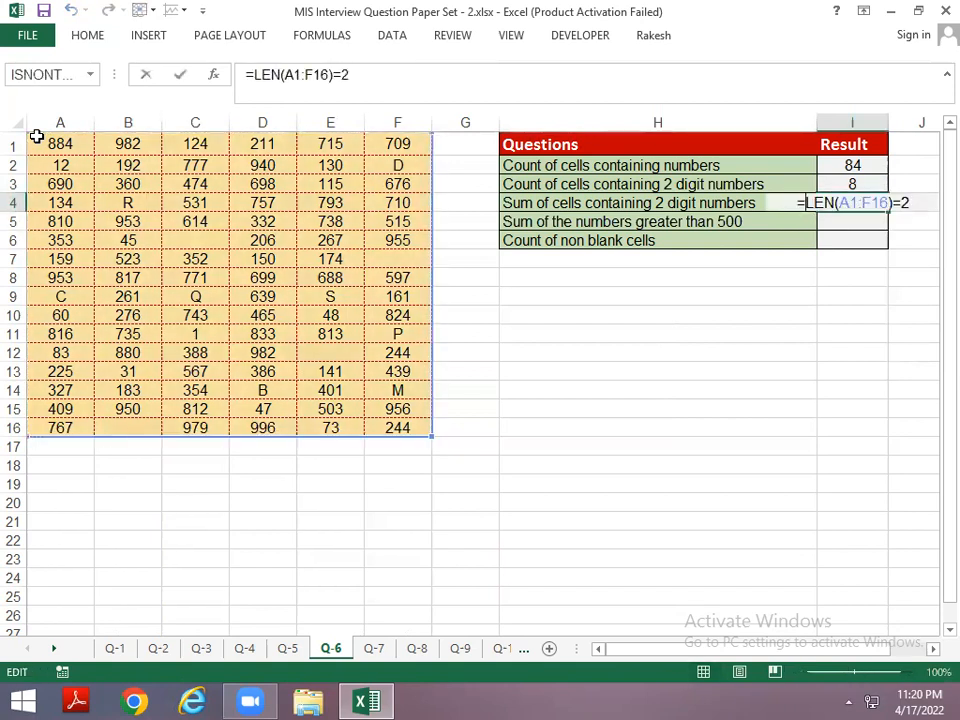
Wrap the length test in I4 in an IF that returns the matching grid values: =IF(LEN(A1:F16)=2,A1:F16)
key("Home")
key("Right")
type("IF(")
key("Right")
key("Right")
key("Right")
key("Right")
key("Right")
key("Right")
key("Right")
key("Right")
key("Right")
key("Right")
key("Right")
key("Right")
key("Right")
type(",")
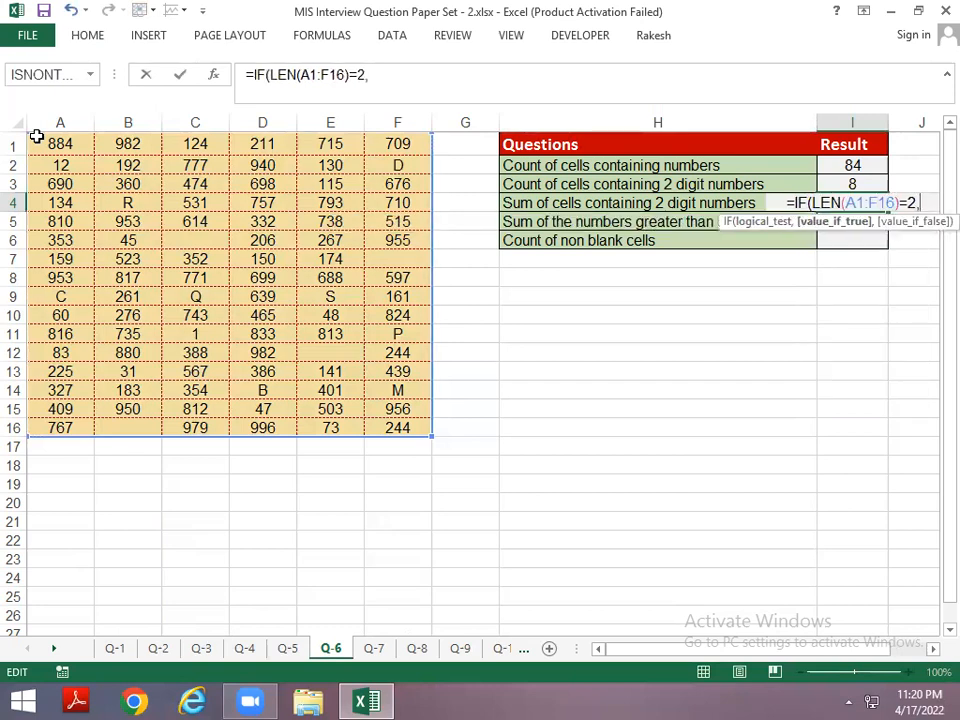
left_click(85, 147)
key("ctrl+shift+Right")
key("ctrl+shift+Down")
key("Return")
key("Return")
Wrap the IF in I4 in SUM and enter it as the array formula =SUM(IF(LEN(A1:F16)=2,A1:F16))
key("F2")
key("Left")
key("Left")
key("Left")
key("Left")
key("Left")
key("Left")
key("Left")
key("Left")
key("Left")
key("Left")
key("Left")
key("Left")
key("Left")
key("Left")
key("Left")
key("Left")
key("Left")
key("Left")
key("Left")
key("Left")
key("Left")
key("Left")
key("Left")
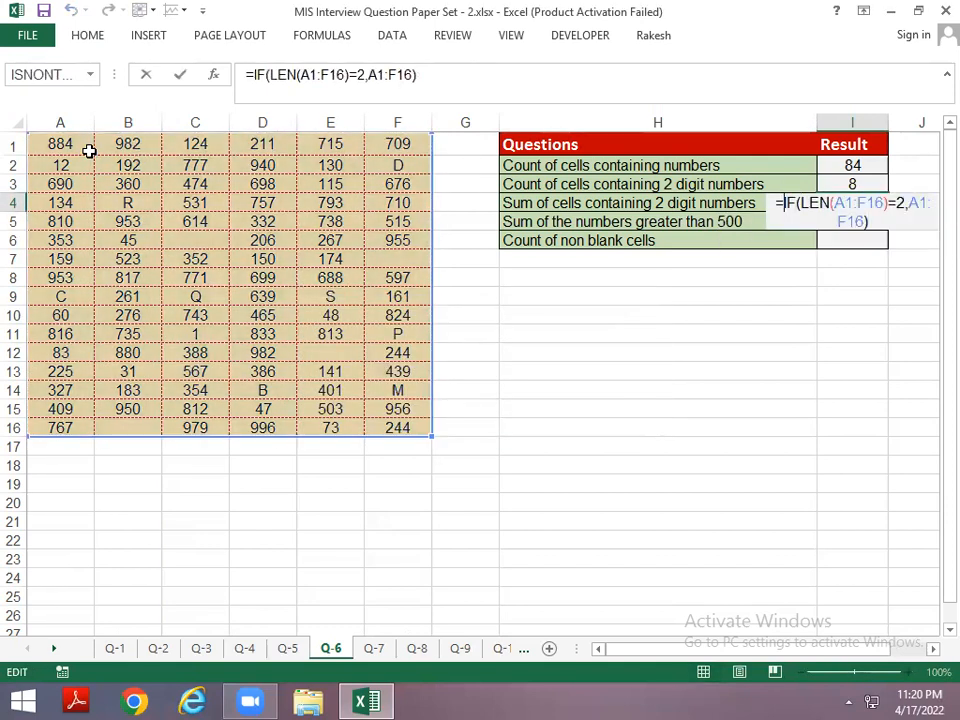
type("SUM(")
key("Return")
key("Up")
key("F2")
key("ctrl+shift+Return")
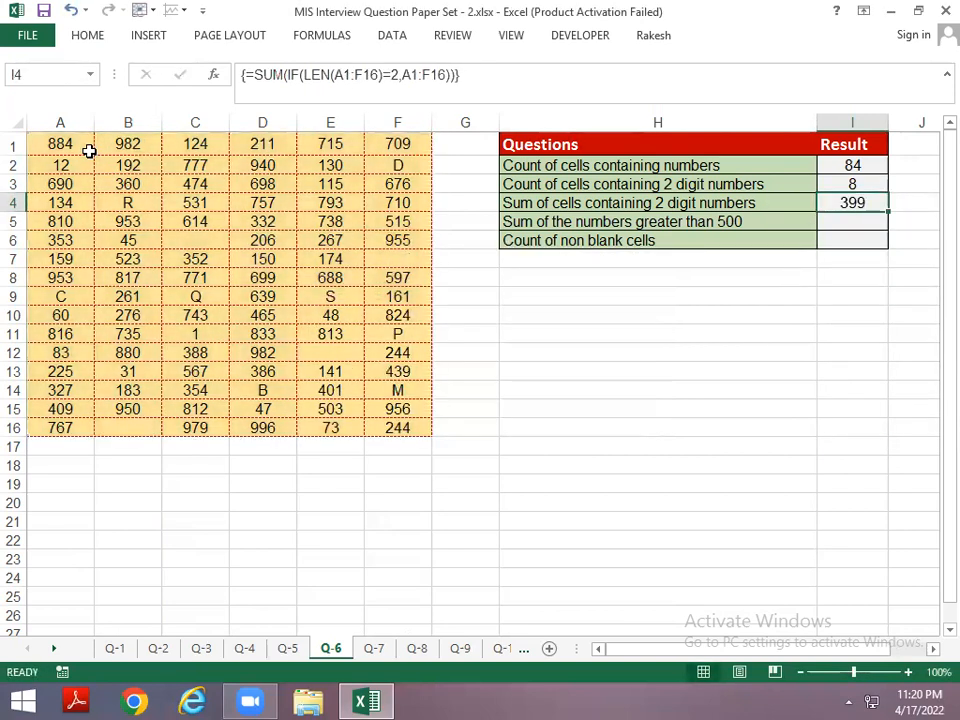
Check the two-digit values in the number grid, starting from column A, against the sum in I4
key("Left")
key("Home")
key("Up")
key("Up")
key("Up")
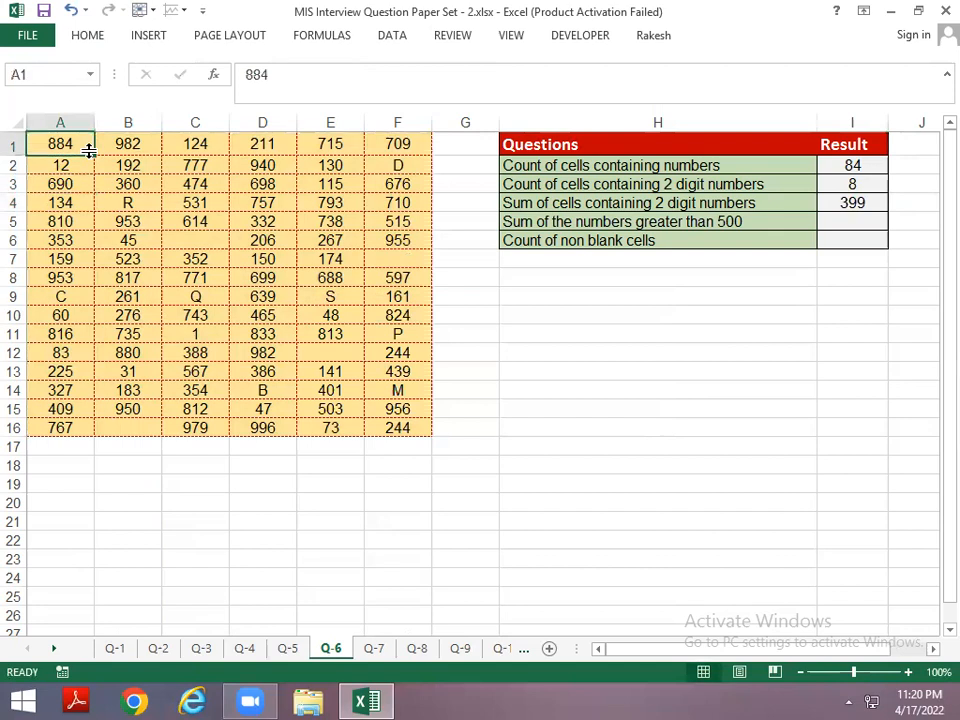
key("ctrl+a")
key("Down")
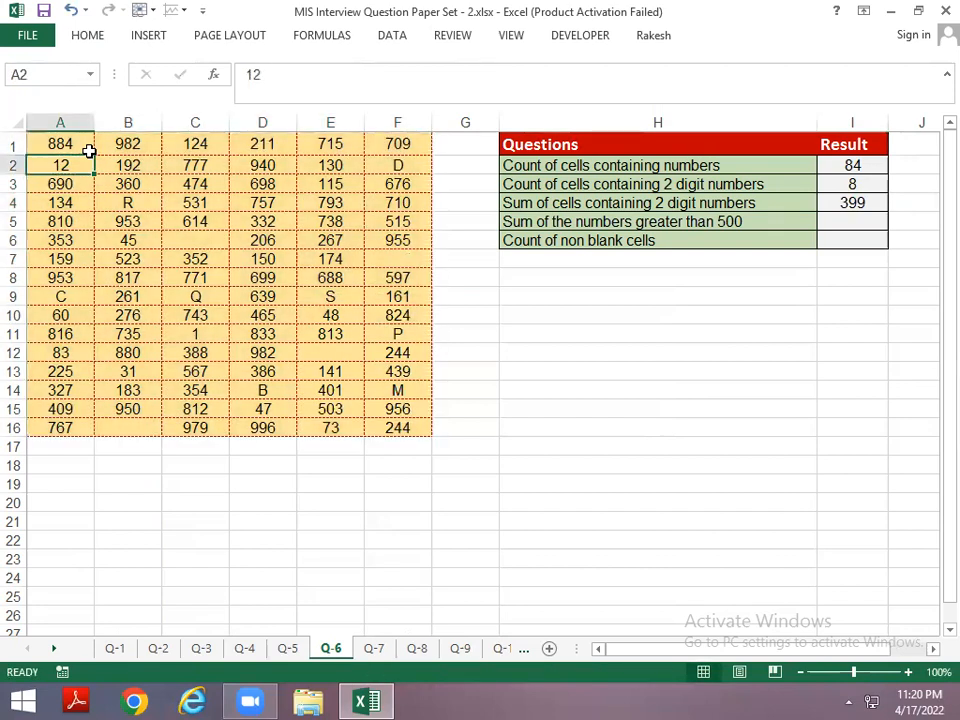
Examine the two-digit sum formula in I4 and read the question about summing numbers greater than 500
key("Right")
key("Right")
key("Right")
key("Right")
key("Right")
key("Right")
key("Right")
key("Right")
key("Right")
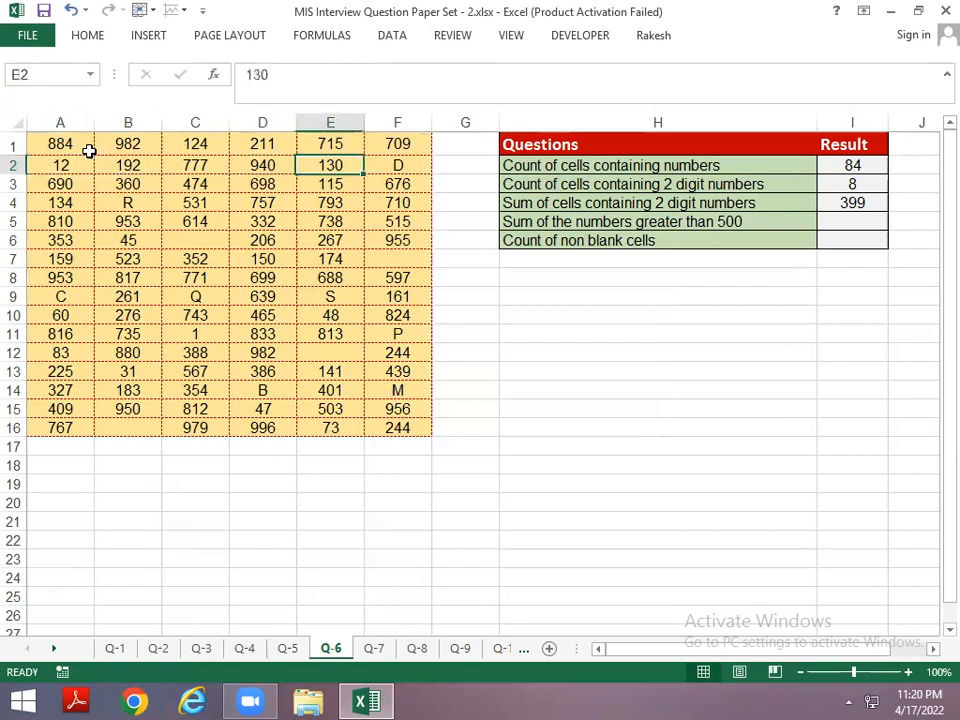
key("Down")
key("Down")
key("Left")
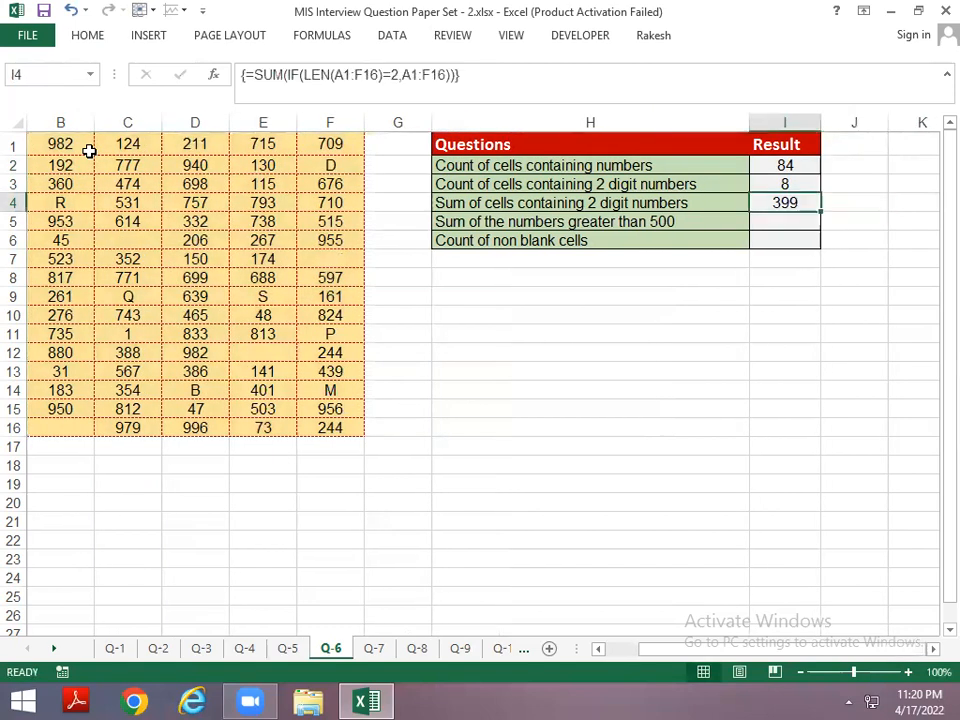
key("Left")
key("Down")
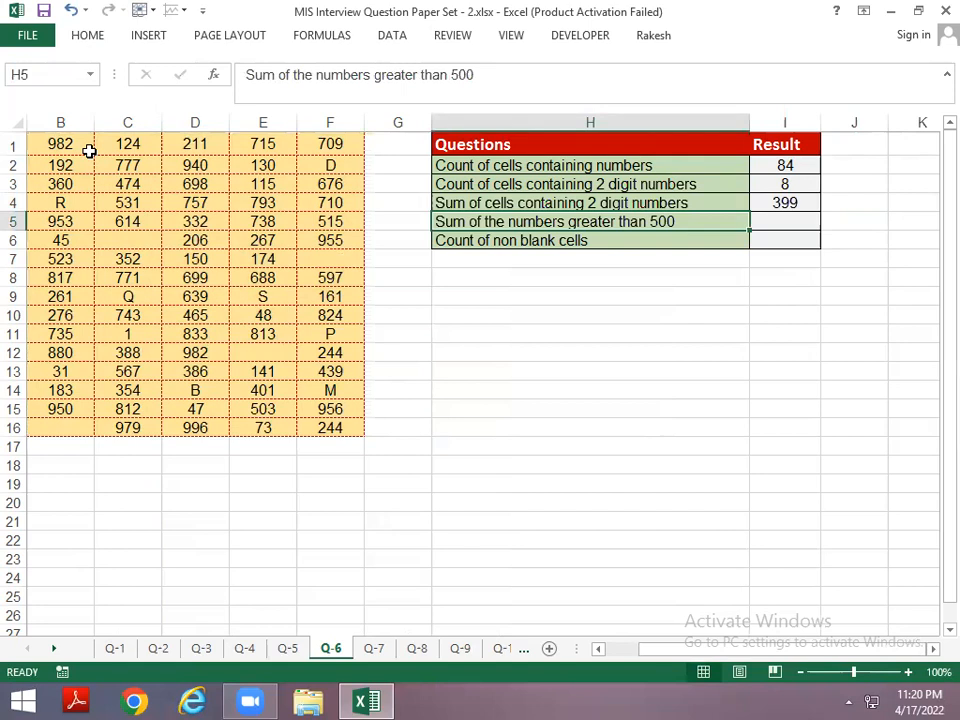
Look across row 5 of the data table for values that meet the greater-than-500 condition
key("ctrl+Left")
key("ctrl+Left")
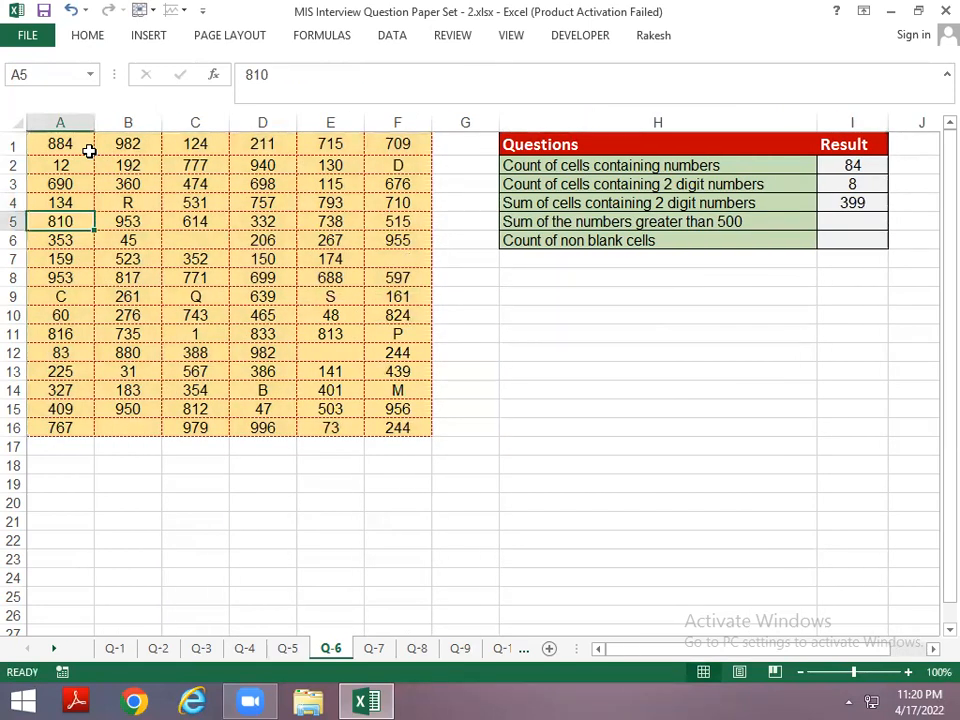
key("Right")
key("Right")
key("Right")
key("Right")
key("Right")
key("Right")
key("Right")
key("Right")
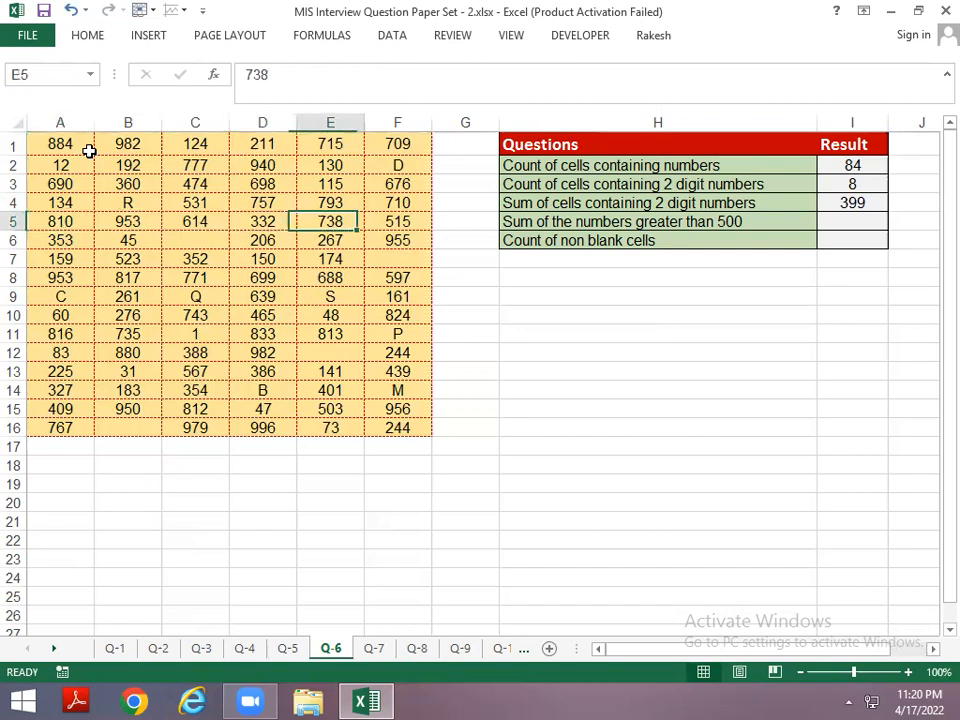
key("Up")
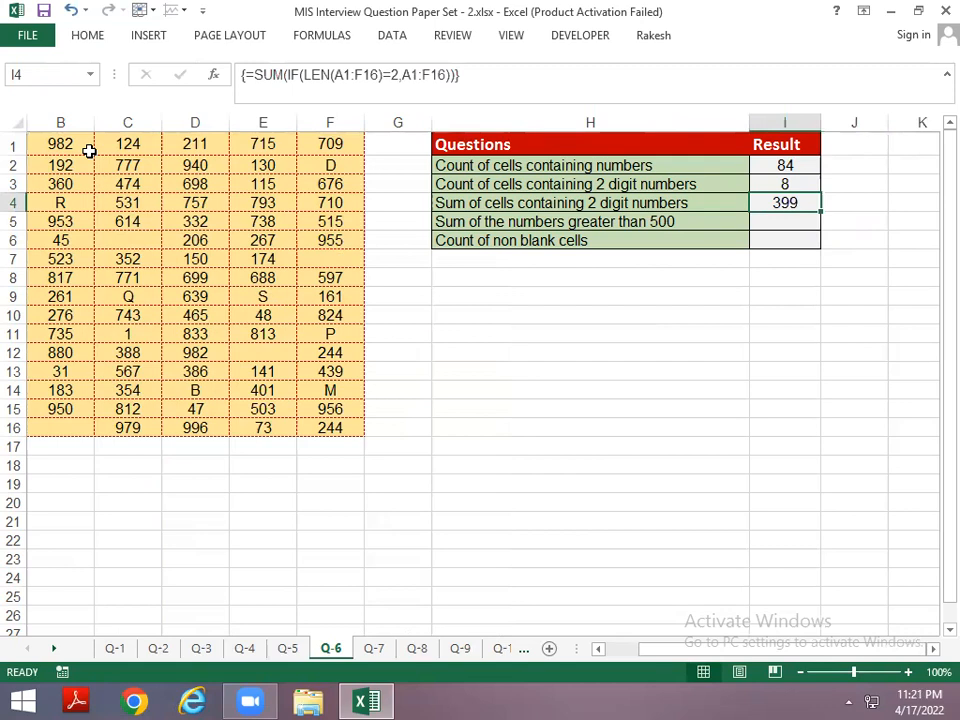
In I5, sum the numbers greater than 500 with =SUMIF(A1:F16,">500")
key("Down")
type("=SUMI")
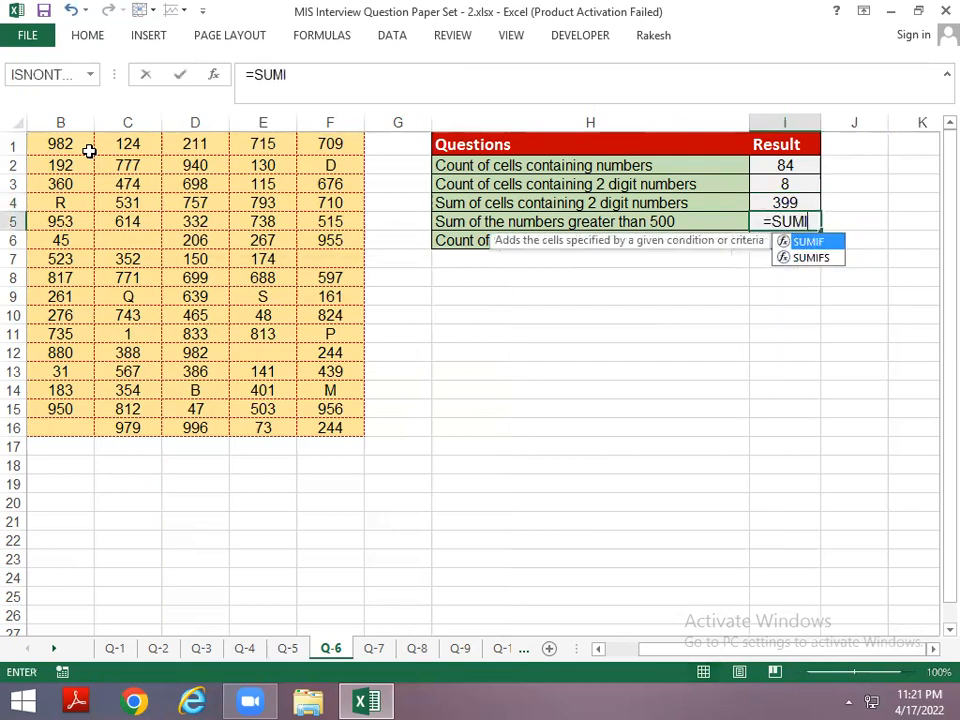
key("Tab")
key("Left")
key("Left")
key("Left")
key("ctrl+Home")
key("ctrl+shift+Right")
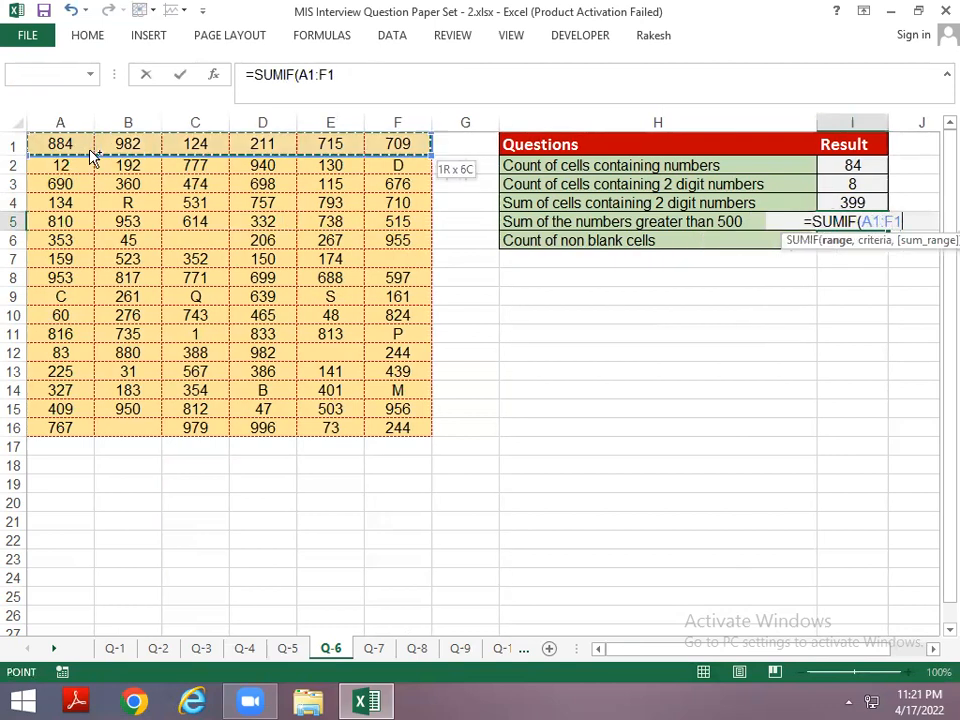
key("ctrl+shift+Down")
type(",\">500\"")
key("Return")
key("Up")
key("Left")
key("Right")
key("Left")
key("Right")
key("Left")
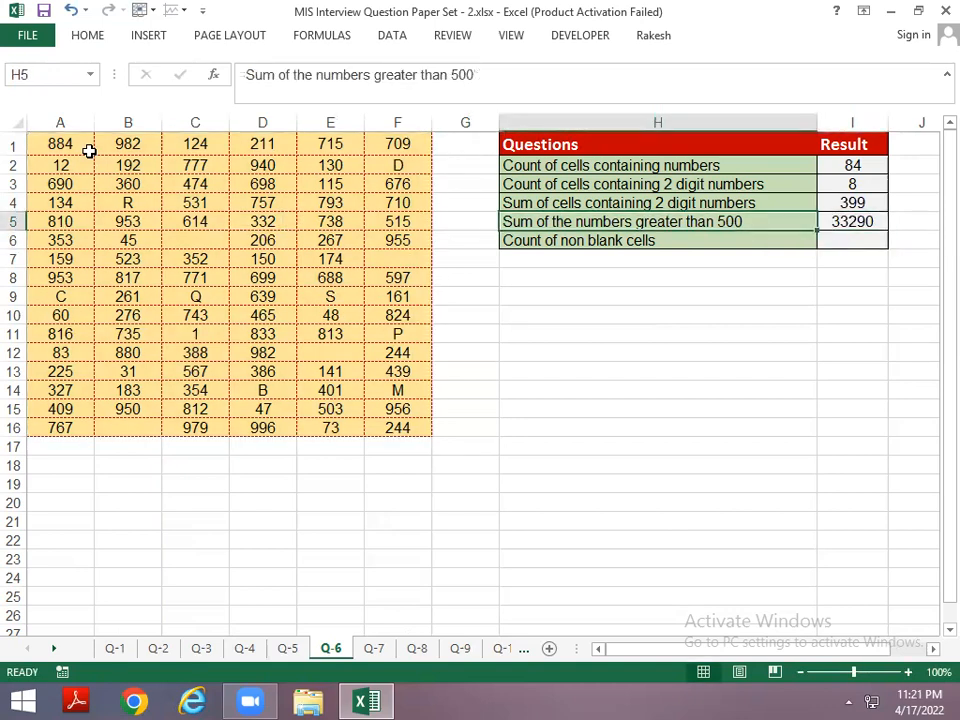
key("Right")
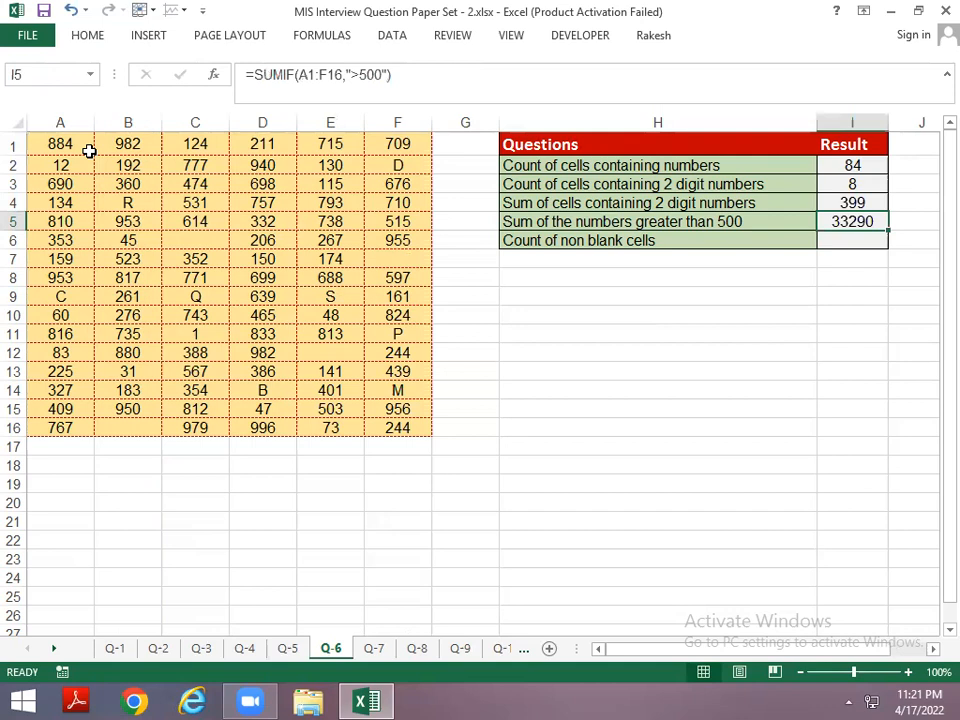
In I6, count the non-blank cells of the data table with =COUNTA(A1:F16)
key("Down")
key("Left")
key("Right")
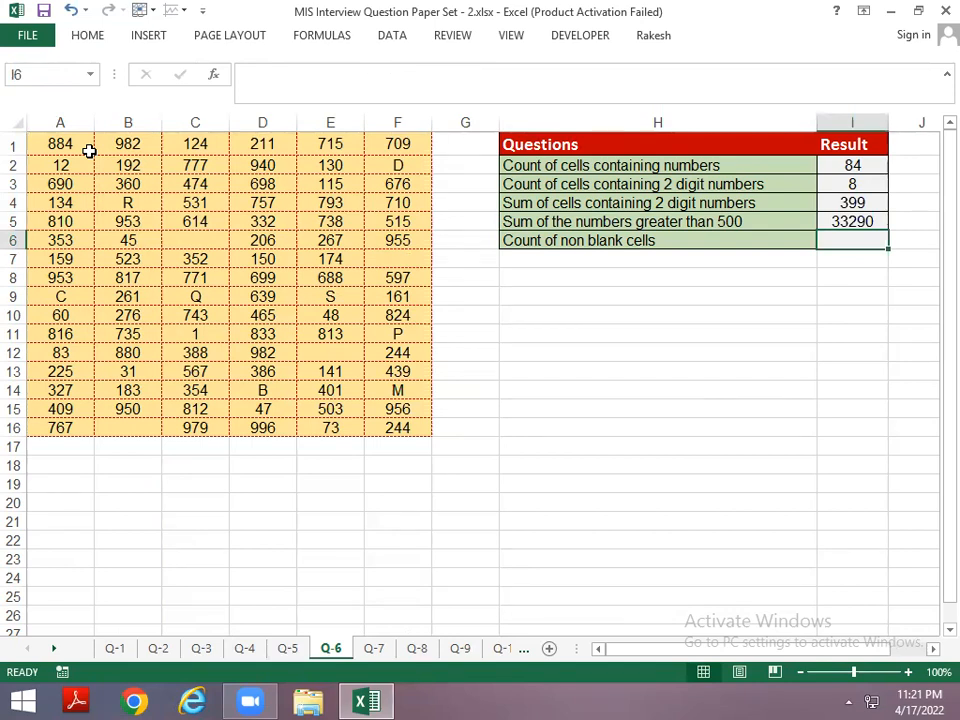
type("=CO")
key("Down")
key("Down")
key("Down")
key("Down")
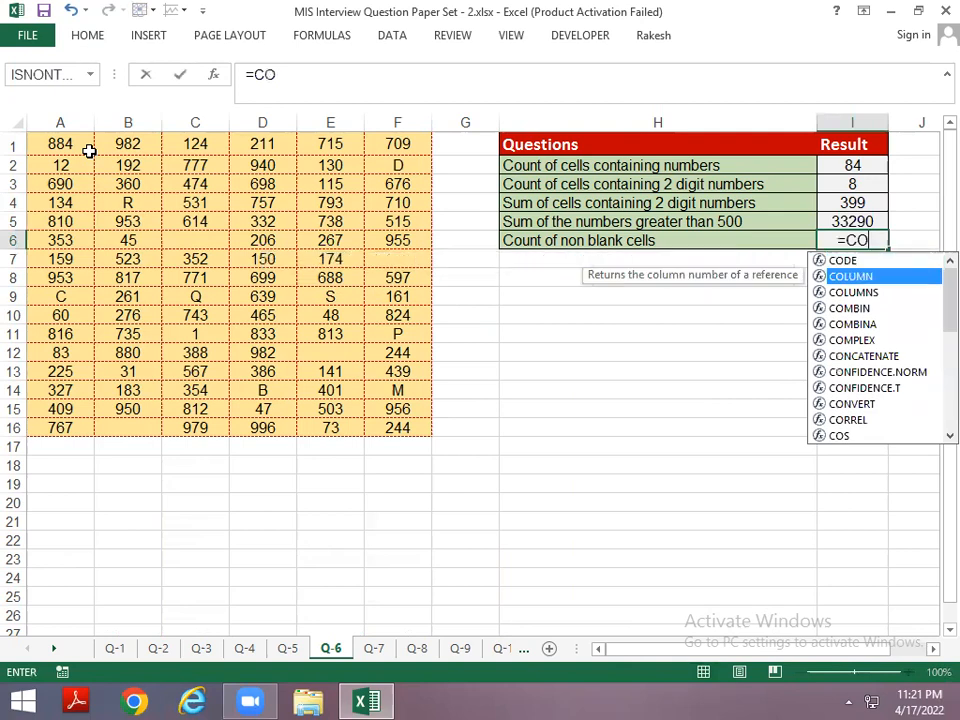
key("BackSpace")
type("OU")
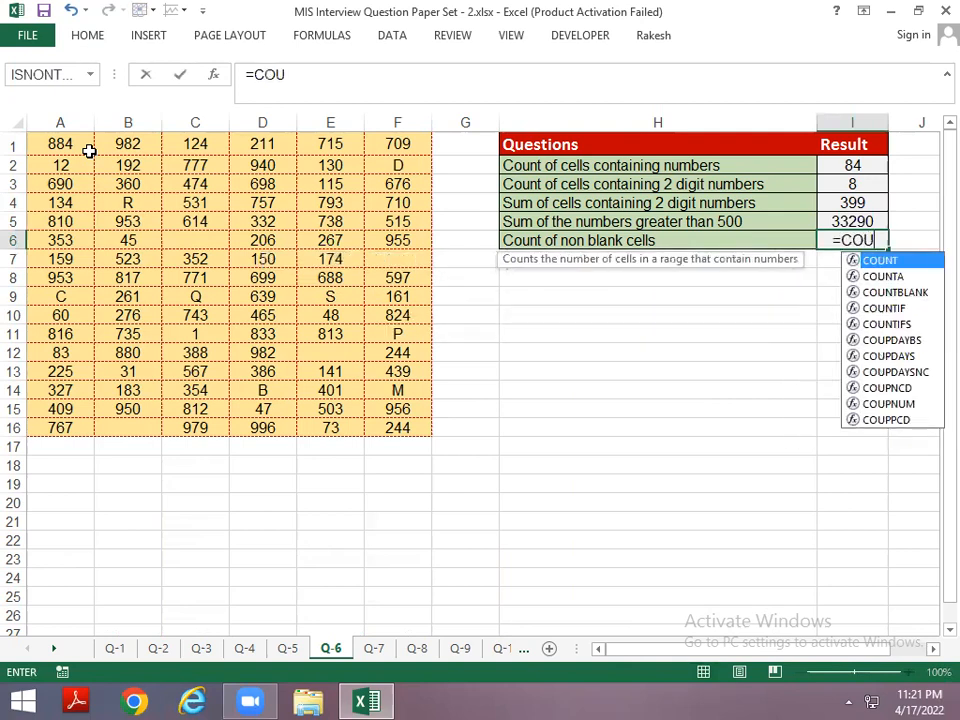
key("Down")
key("Tab")
key("Left")
key("Left")
key("Left")
key("Left")
key("Left")
key("Left")
key("Left")
key("Up")
key("Up")
key("Up")
key("Up")
key("Up")
key("Left")
key("ctrl+shift+Right")
key("ctrl+shift+Down")
key("ctrl+shift+Down")
key("ctrl+shift+Down")
key("ctrl+Return")
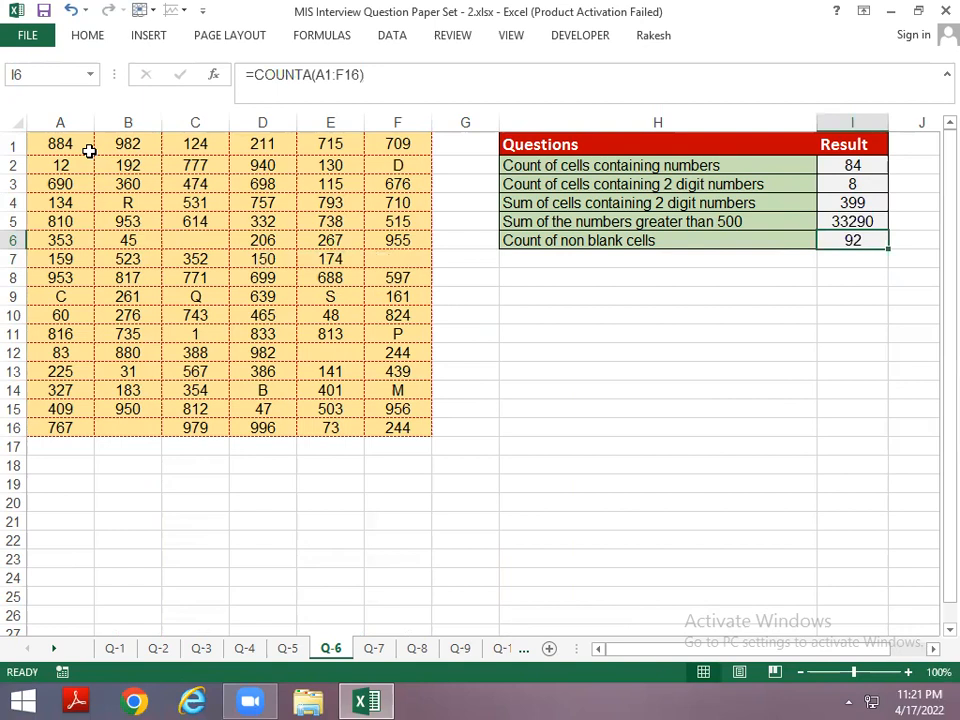
Examine the blank cells in the data table A1:F16 one after another to verify the non-blank count
key("Left")
key("Left")
key("Left")
key("Left")
key("Left")
key("Left")
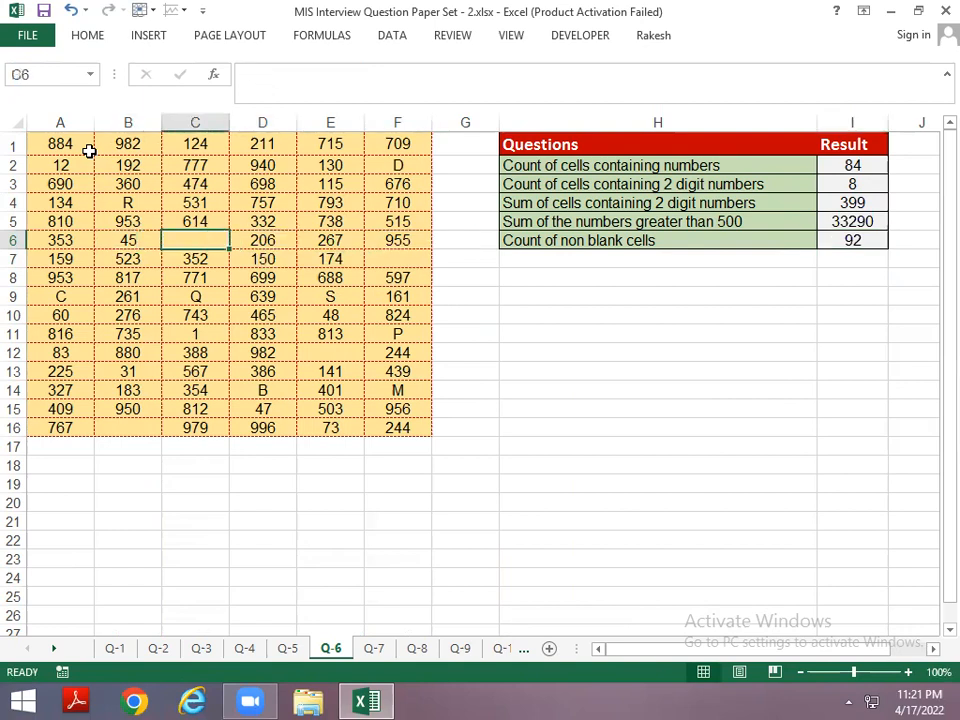
key("Left")
key("Down")
key("Down")
key("Down")
key("Down")
key("Down")
key("Down")
key("Down")
key("Down")
key("Down")
key("Down")
key("Right")
key("Right")
key("Right")
key("Up")
key("Up")
key("Up")
key("Up")
key("Up")
key("Up")
key("Up")
key("Up")
key("Up")
key("Right")
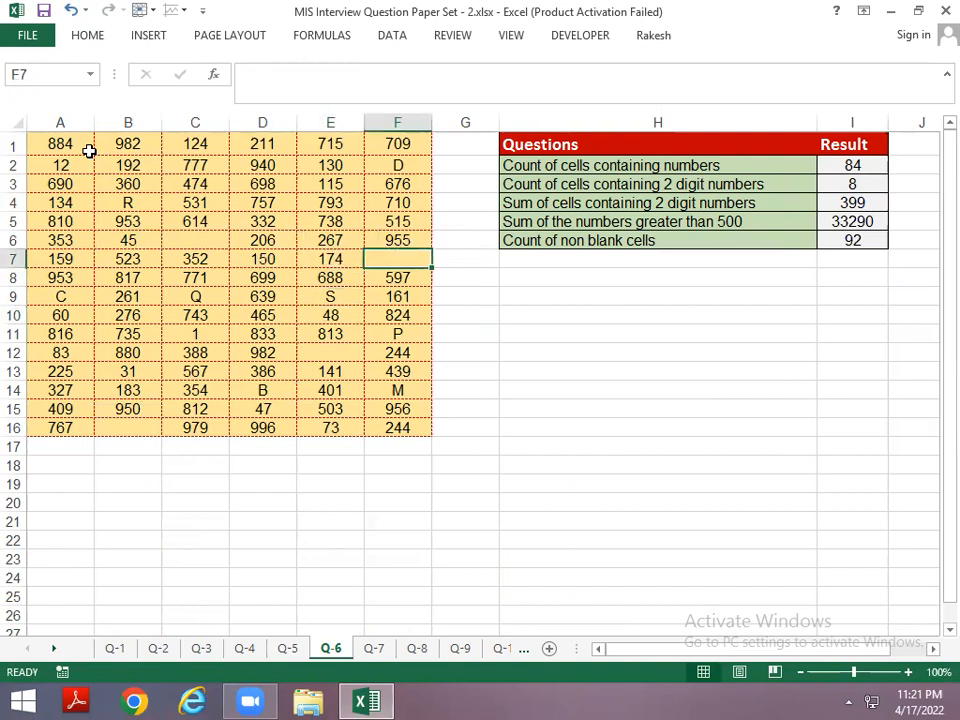
In I7, below the results, count the empty cells of the data table with COUNTBLANK over A1:F16
key("Right")
key("Right")
key("Right")
key("Right")
key("Left")
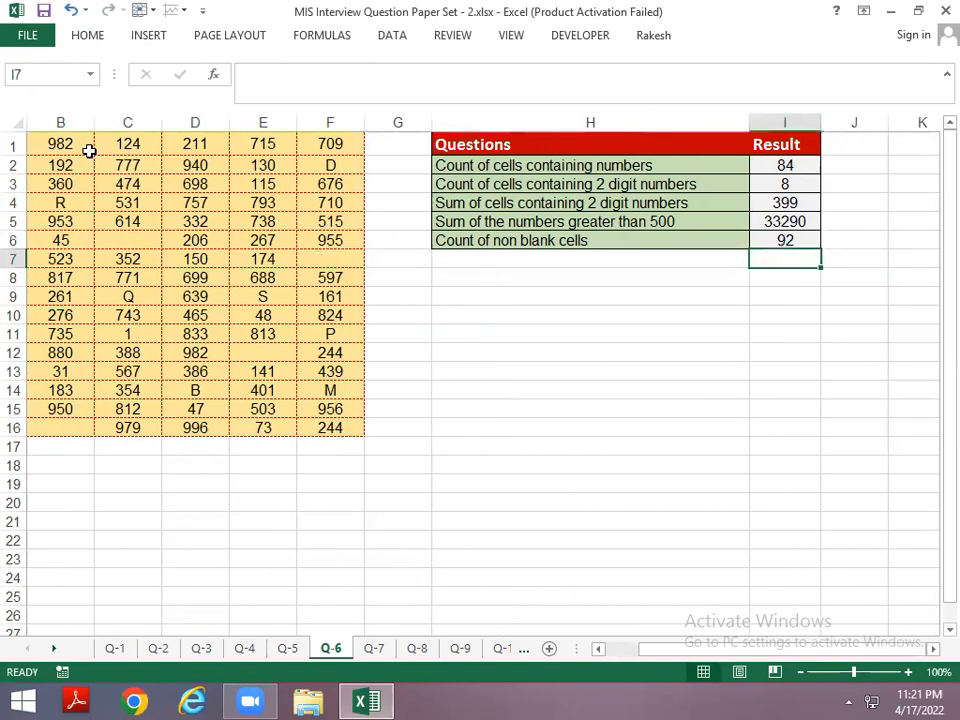
type("=SU")
key("BackSpace")
key("BackSpace")
type("COUN")
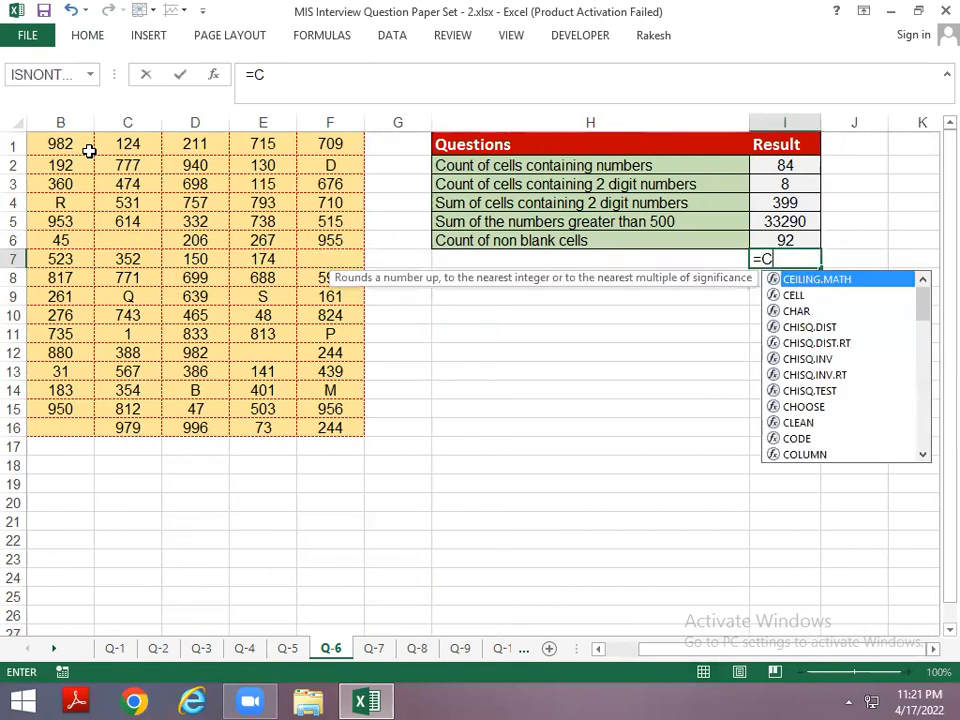
key("Down")
key("Tab")
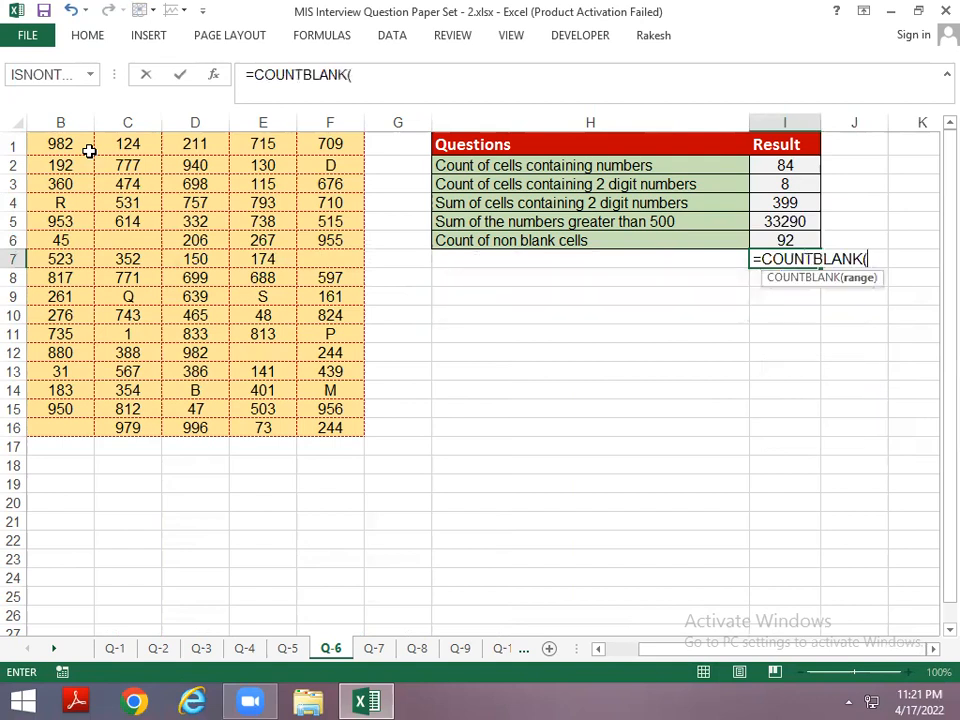
key("Left")
key("Left")
key("Left")
key("Left")
key("Left")
key("Left")
key("Left")
key("Left")
key("Up")
key("Up")
key("Up")
key("Up")
key("Up")
key("Up")
key("shift+Right")
key("shift+Right")
key("shift+Right")
key("shift+Right")
key("shift+Right")
key("shift+Down")
key("shift+Down")
key("shift+Down")
key("shift+Down")
key("shift+Down")
key("shift+Down")
key("shift+Down")
key("shift+Down")
key("shift+Down")
key("shift+Down")
key("shift+Down")
key("shift+Down")
key("shift+Down")
key("shift+Down")
key("shift+Down")
key("Return")
key("Up")
Open sheet Q-7 and examine the required example in row 2, from the source date to the day and date
key("ctrl+Page_Down")
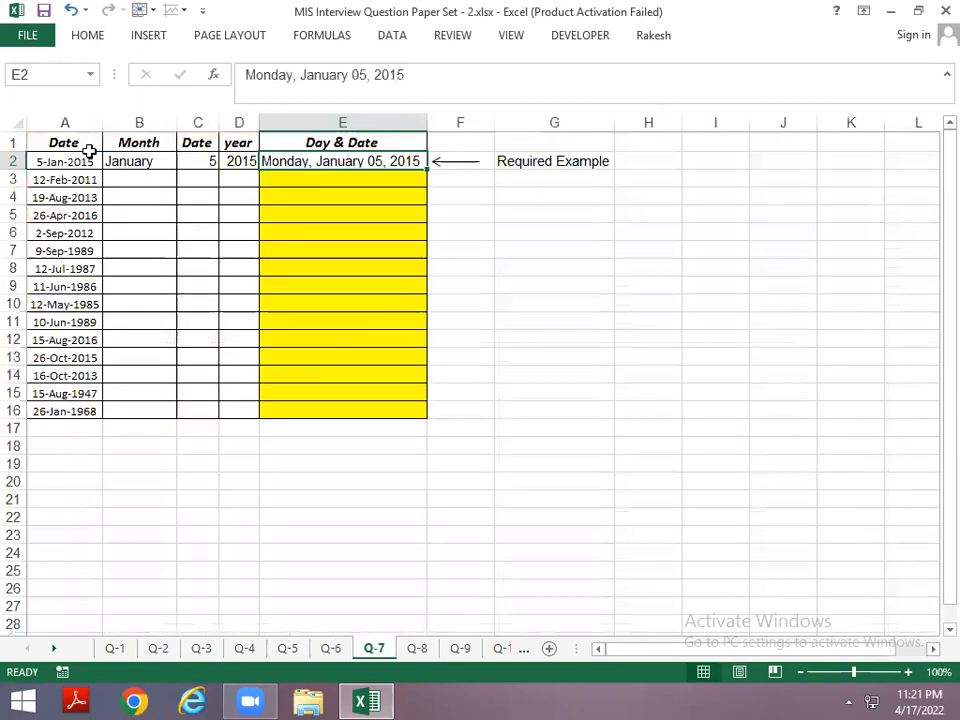
left_click(91, 157)
scroll(246, 195, "up", 1)
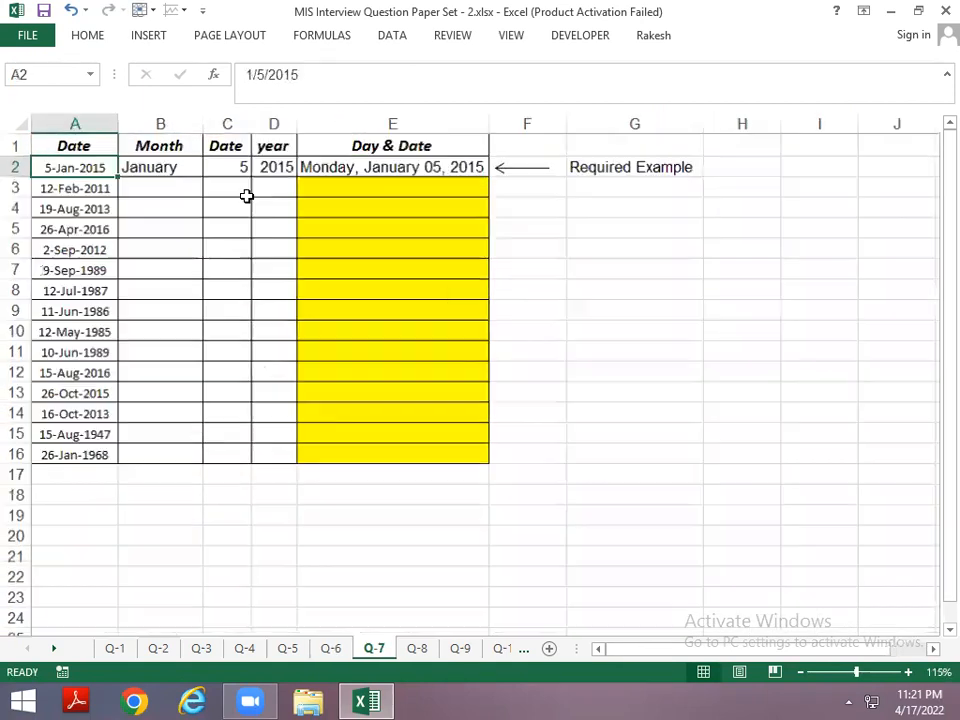
key("Down")
key("Up")
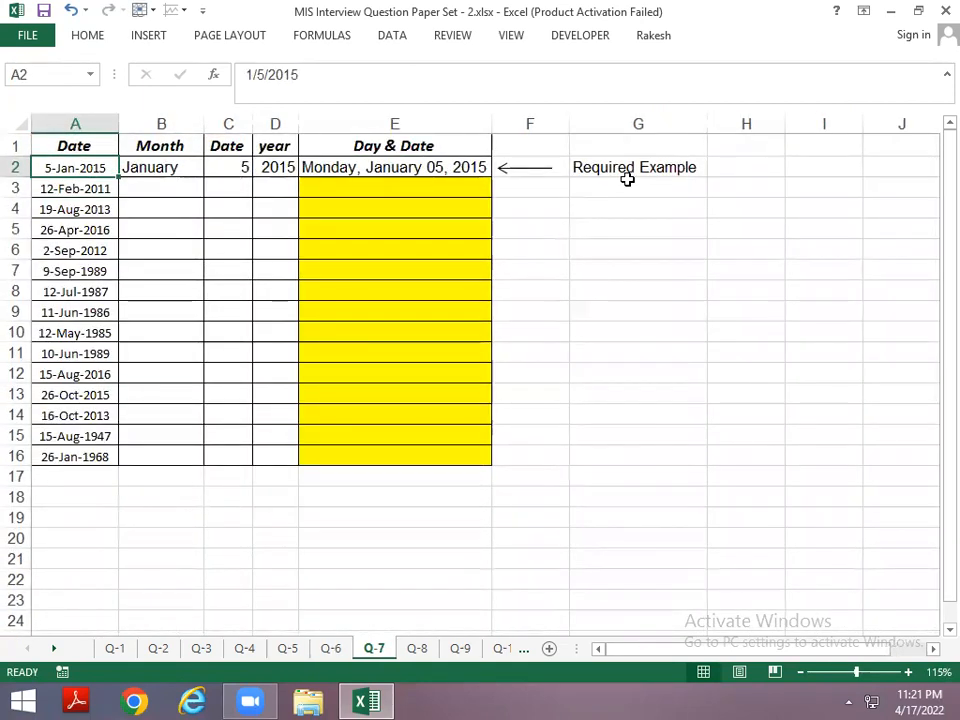
key("Right")
key("shift+Right")
key("shift+Right")
key("shift+Right")
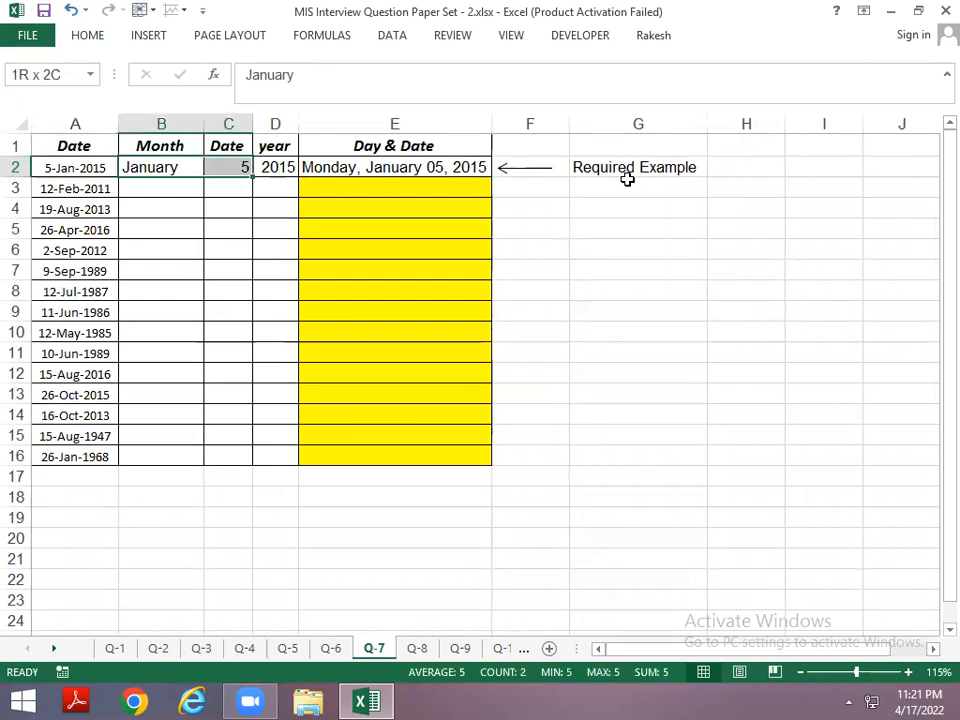
Fill the example result cells B2:E2 with yellow
left_click(74, 38)
left_click(218, 94)
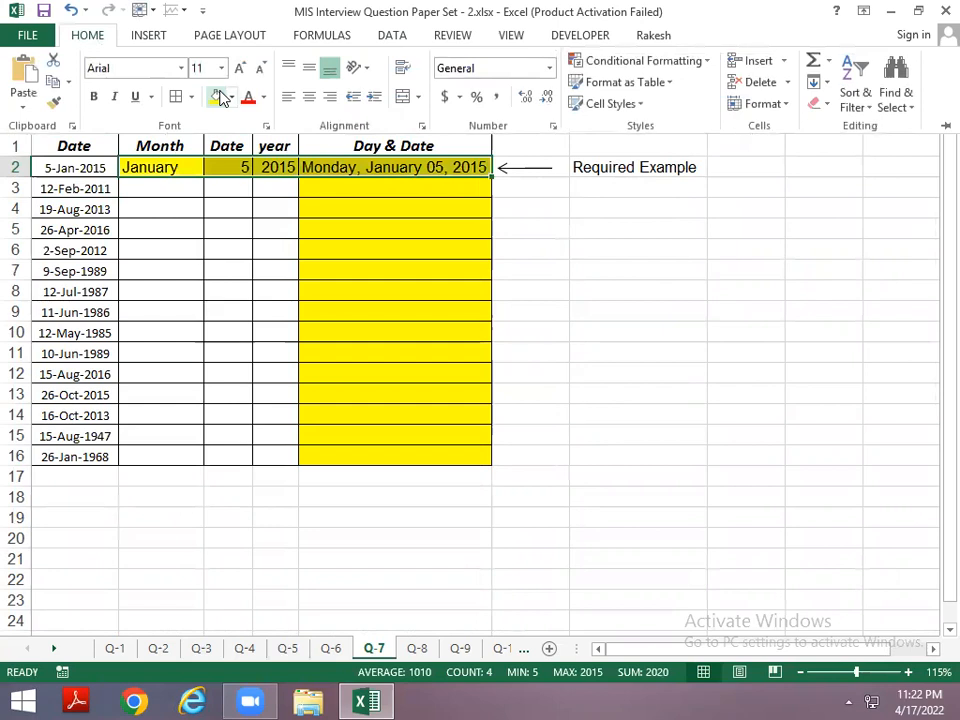
In B3, return the full month name of the date in A3 with =TEXT(A3,"MMMM")
key("Down")
type("=TEXT(")
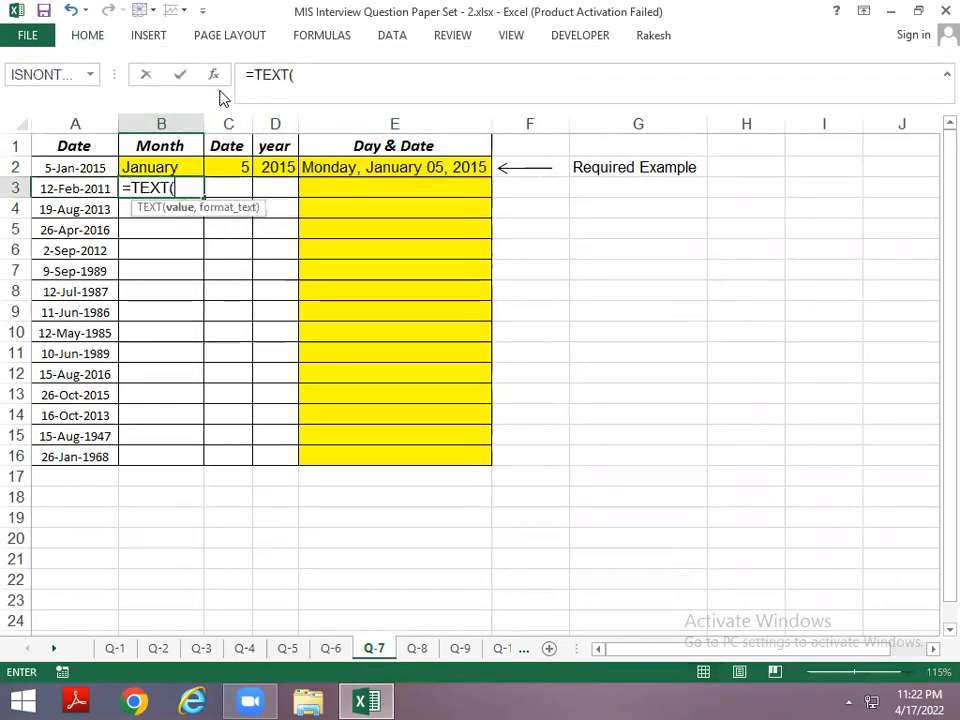
key("Left")
type(",\"MMMM\"")
key("Return")
In C3, extract the day number of the date in A3 with =TEXT(A3,"DD")
key("Up")
key("Right")
type("=")
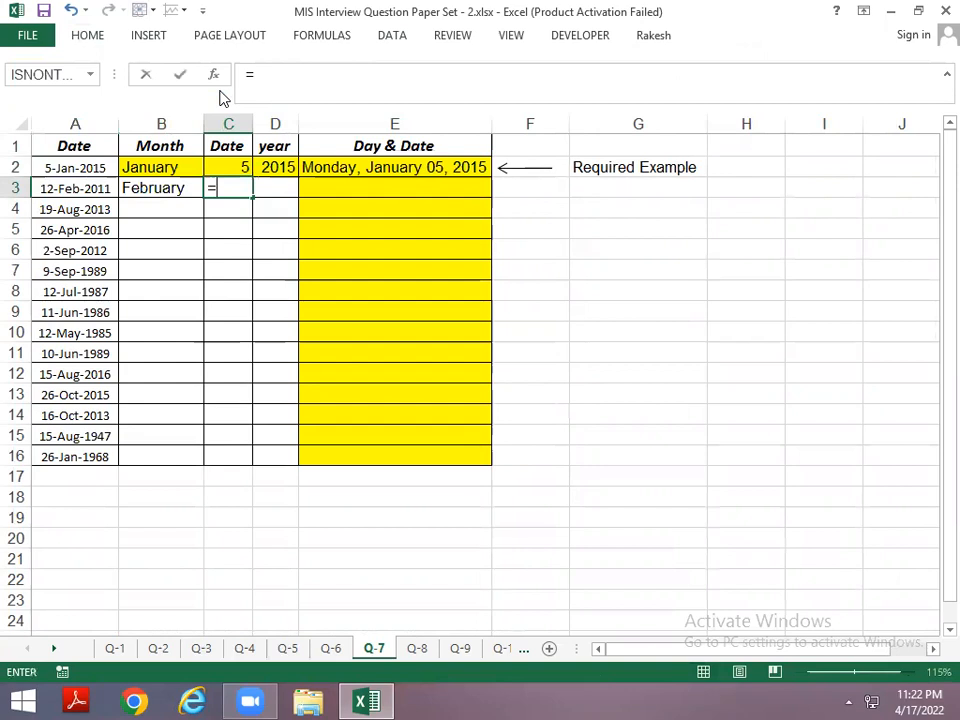
type("TEXT(")
key("Left")
key("Left")
type(",\"D")
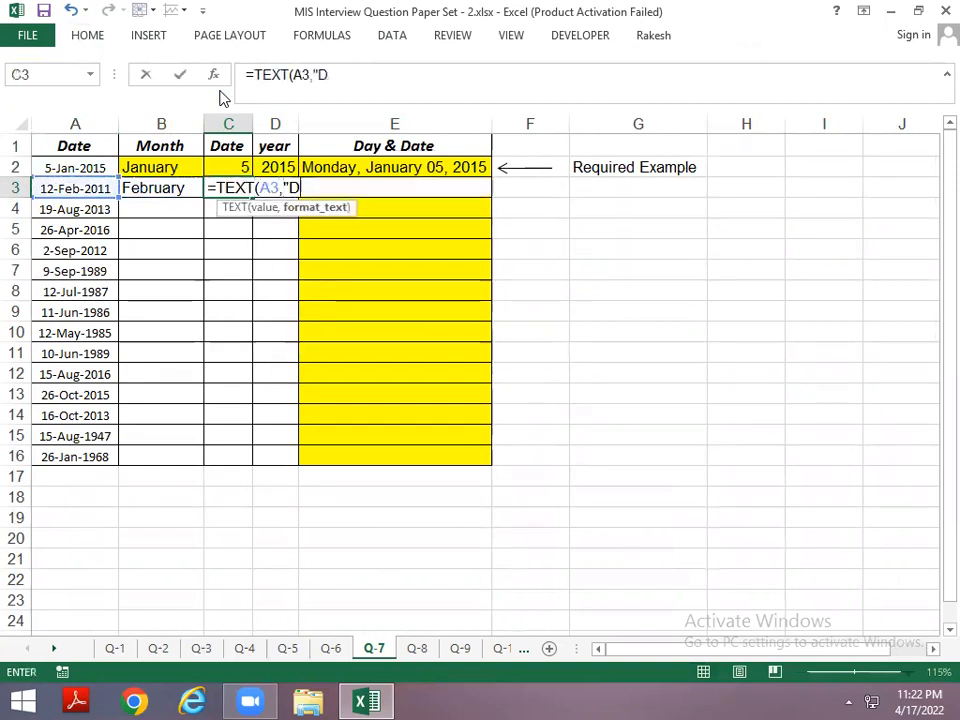
type("D\")")
key("Return")
Shorten the format code in the C3 day formula so it reads =TEXT(A3,"D")
key("Up")
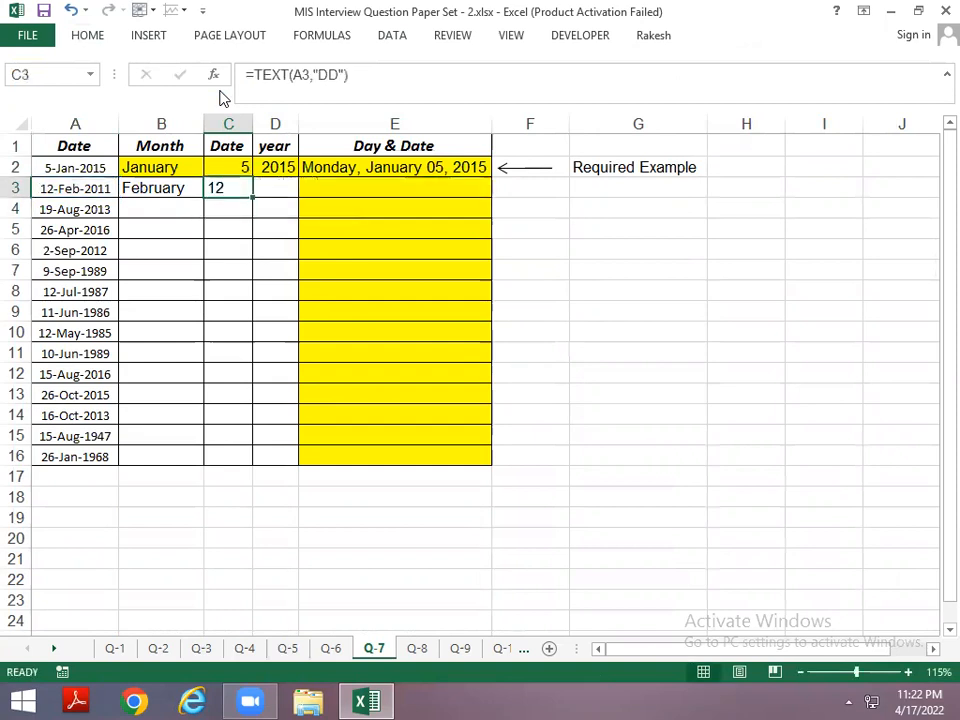
key("F2")
key("Left")
key("Left")
key("BackSpace")
key("Return")
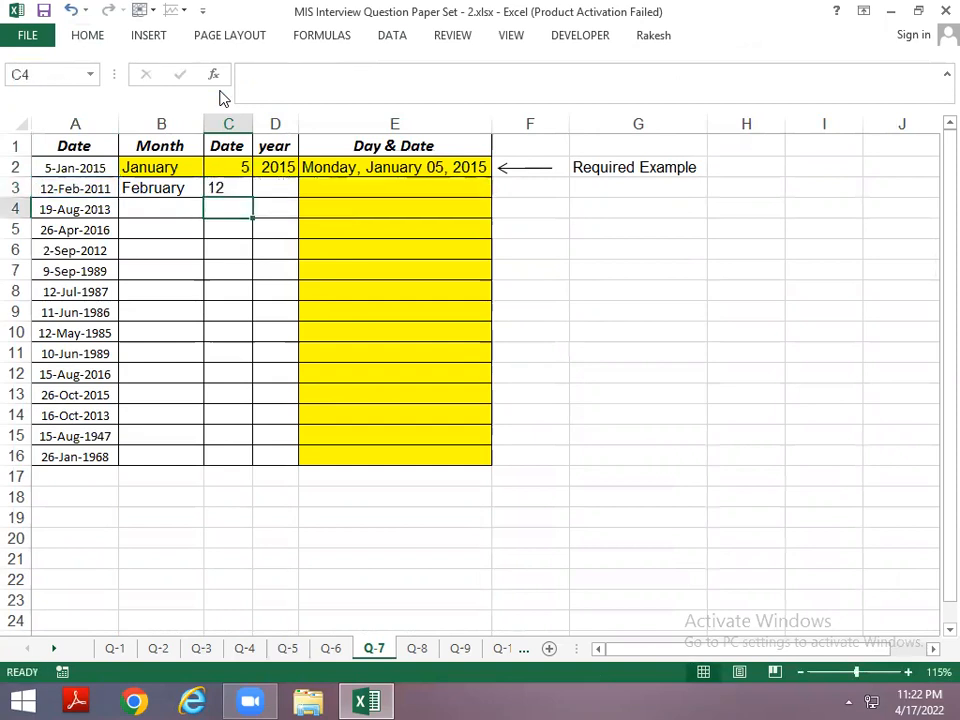
In D3, extract the four-digit year of the date in A3 with =TEXT(A3,"YYYY")
key("Up")
key("Right")
key("Up")
key("Down")
type("=T")
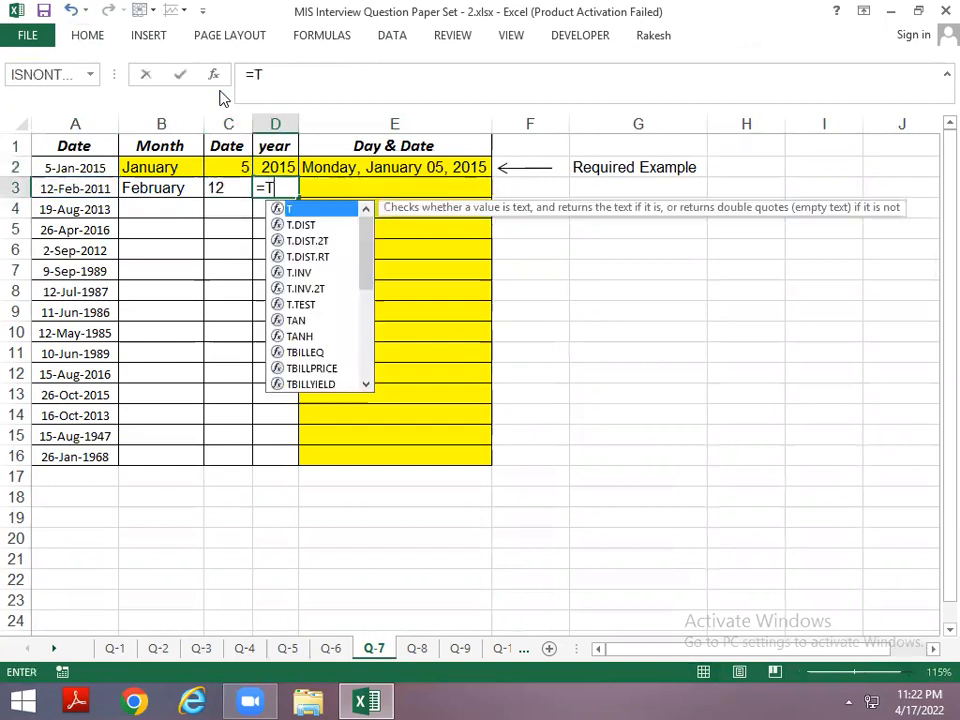
type("EXT(")
key("Left")
key("Left")
key("Left")
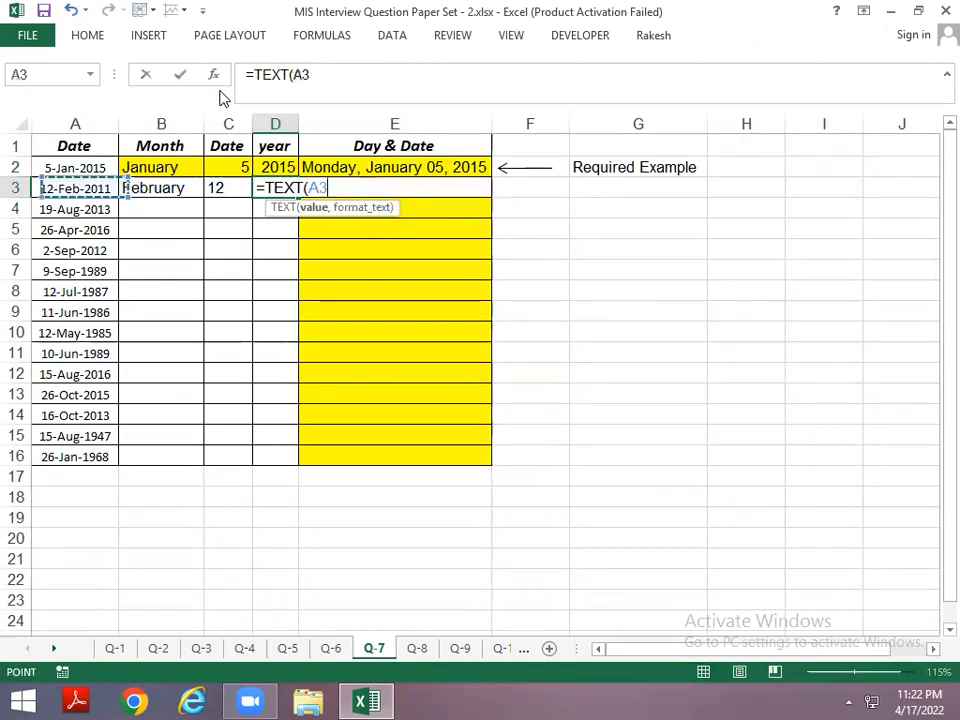
type(",\"YYYY")
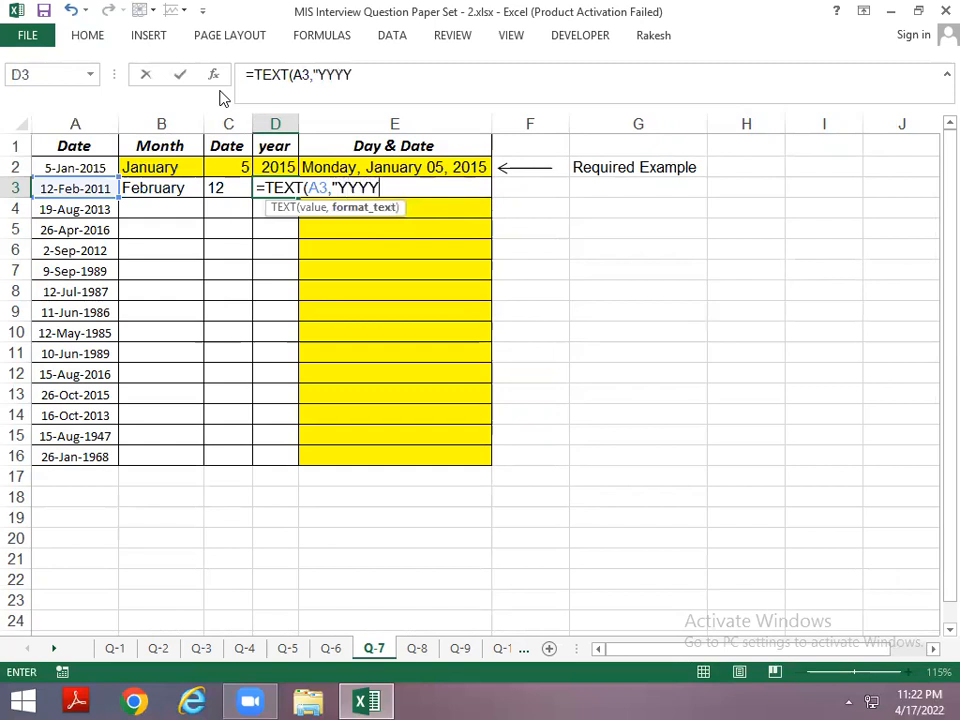
key("Return")
In E3, build the full day and date of A3 with =TEXT(A3,"DDDD, MMMM DD, YYYY")
key("Up")
key("Right")
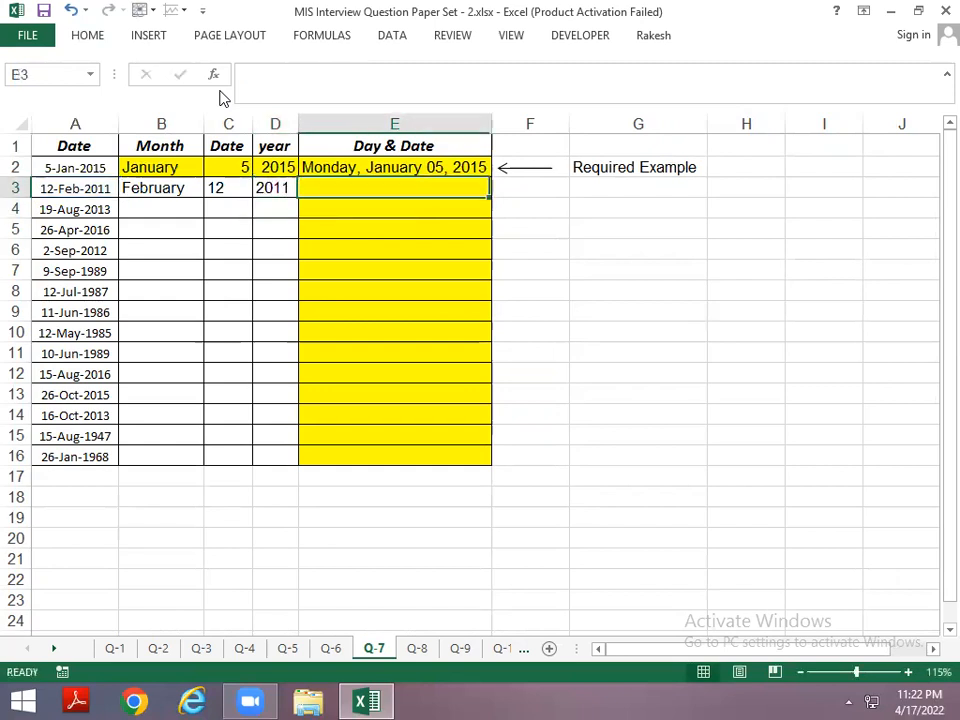
type("=TEXT(")
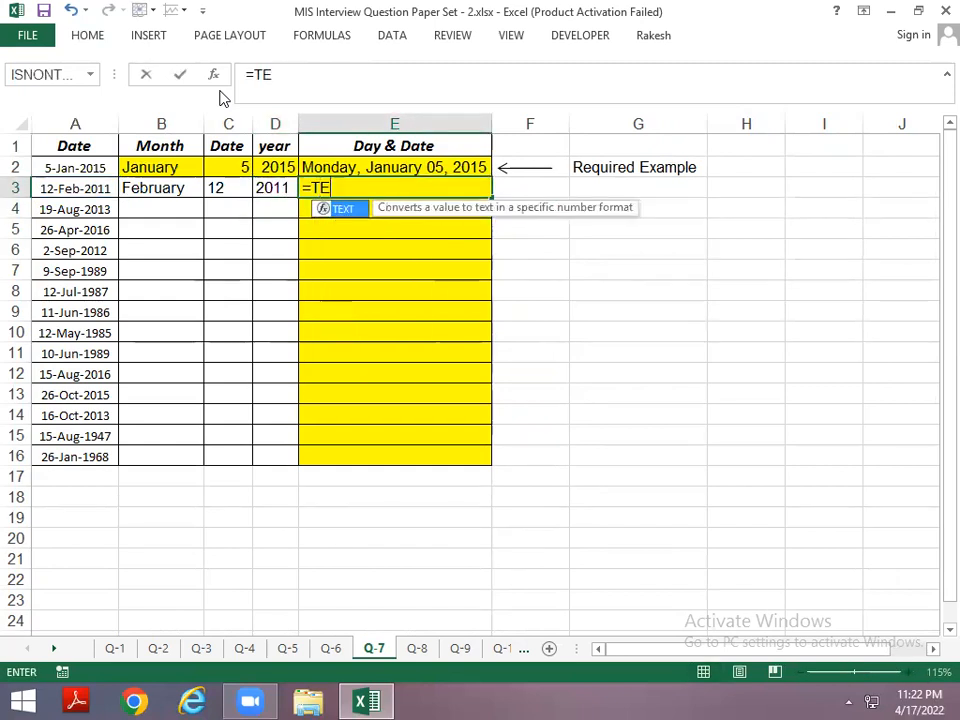
key("Left")
key("Left")
key("Left")
key("Left")
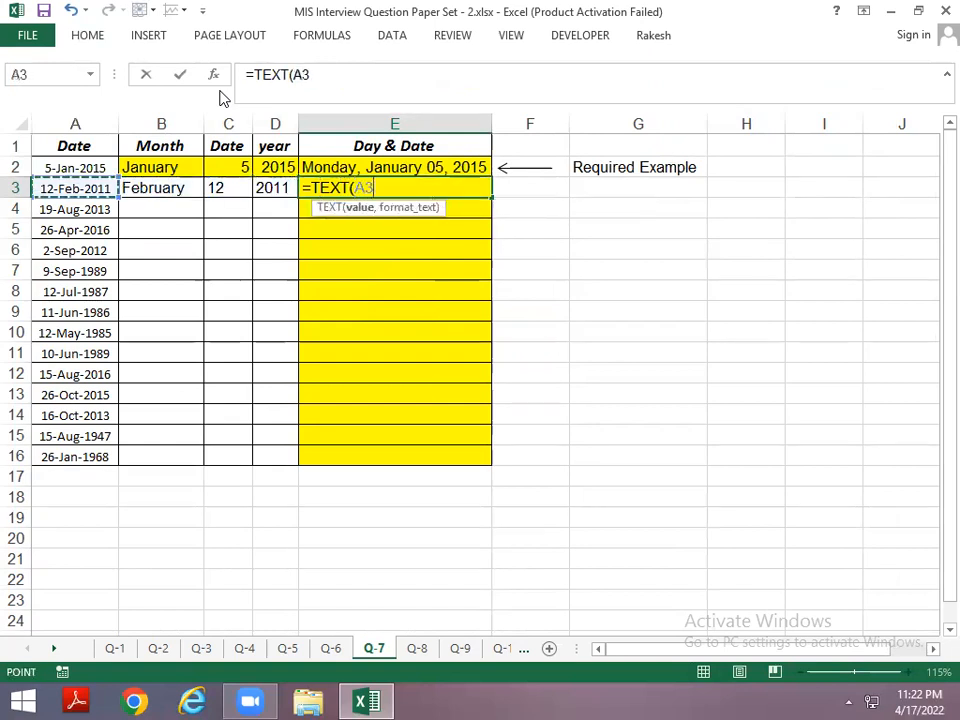
type(",\"")
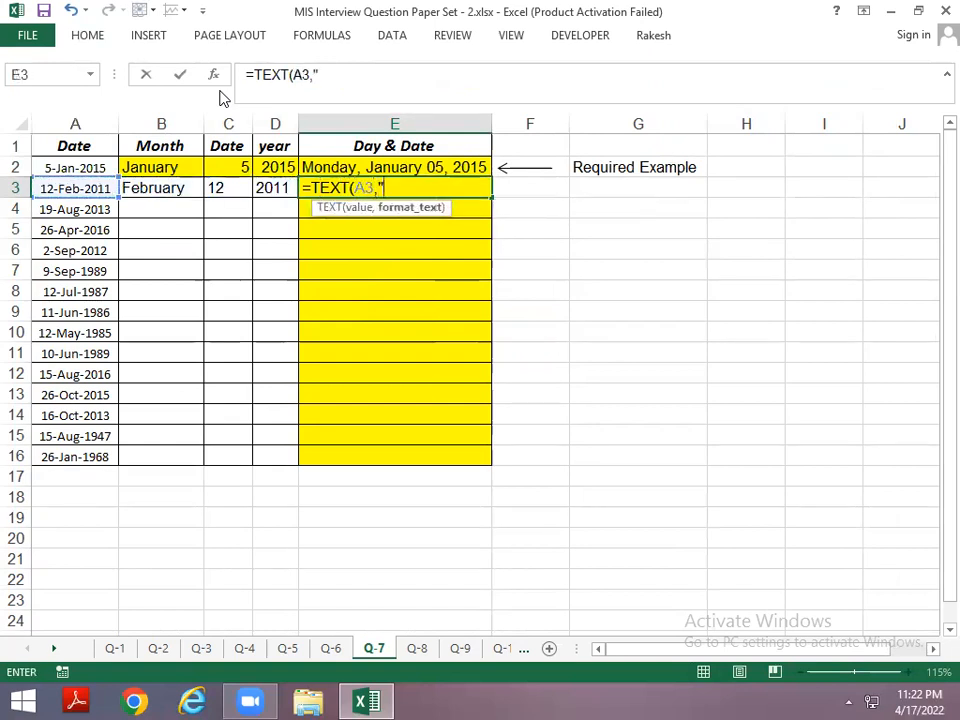
type("M")
key("BackSpace")
type("DDD")
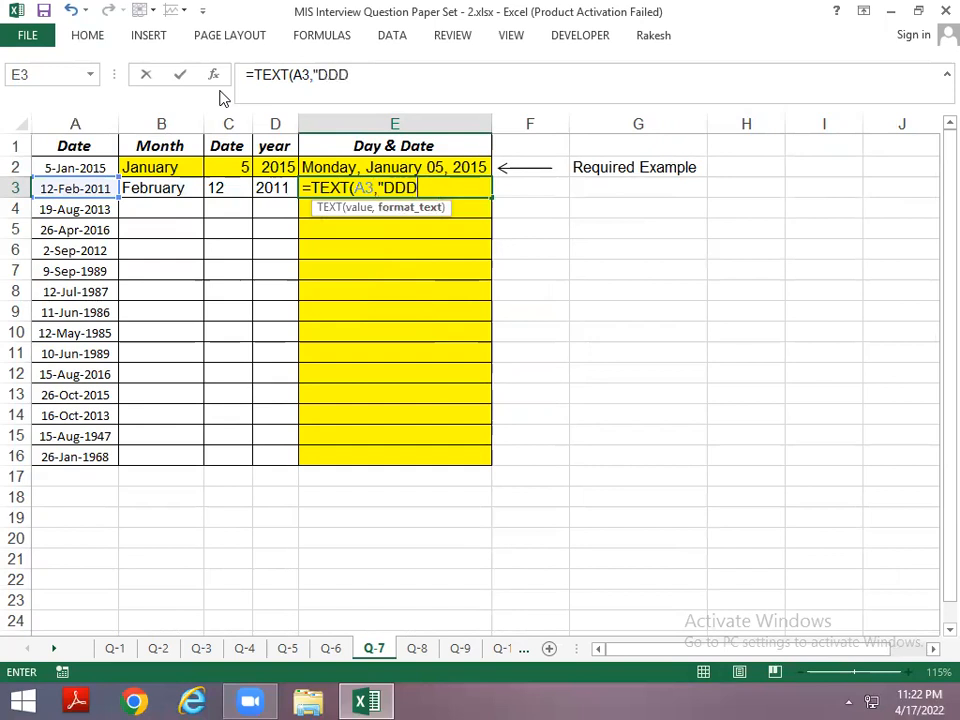
type("D, MMMM")
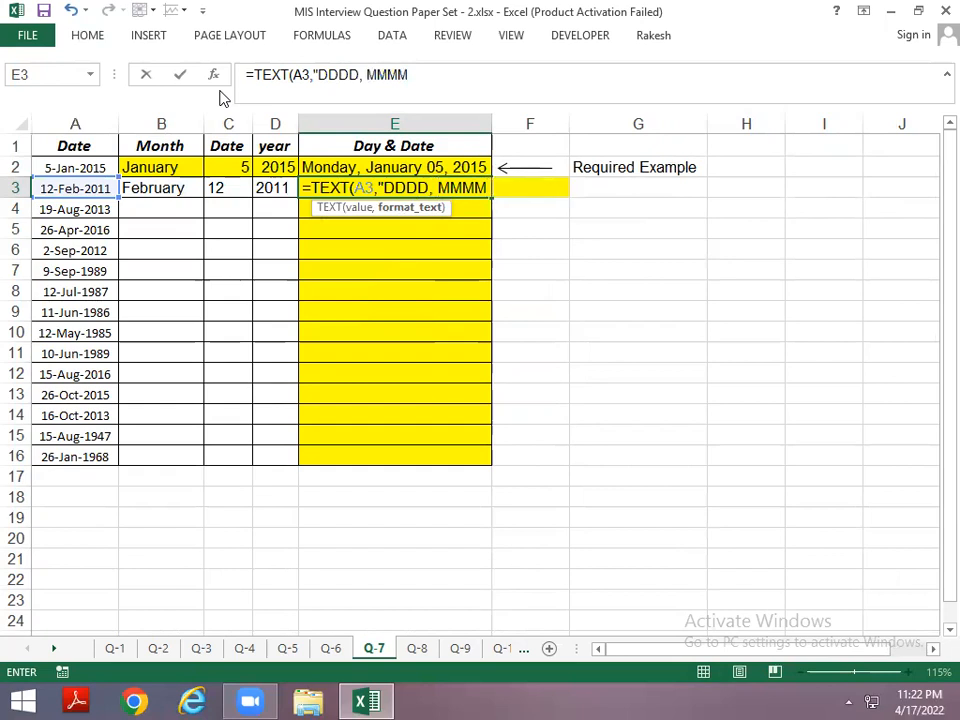
type(" DD, YYYY\"")
key("Return")
Fill the four TEXT formulas from B3:E3 down through row 16
key("Up")
key("Left")
key("Left")
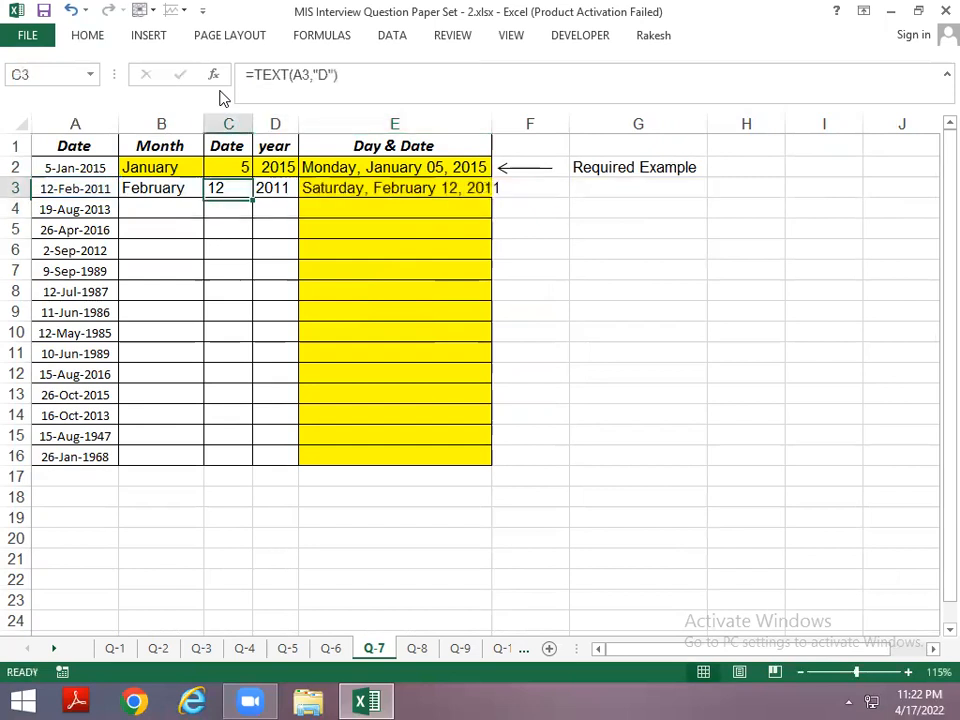
key("Left")
key("shift+Right")
key("shift+Right")
key("shift+Right")
key("shift+Down")
key("shift+Down")
key("shift+Down")
key("shift+Down")
key("shift+Down")
key("shift+Down")
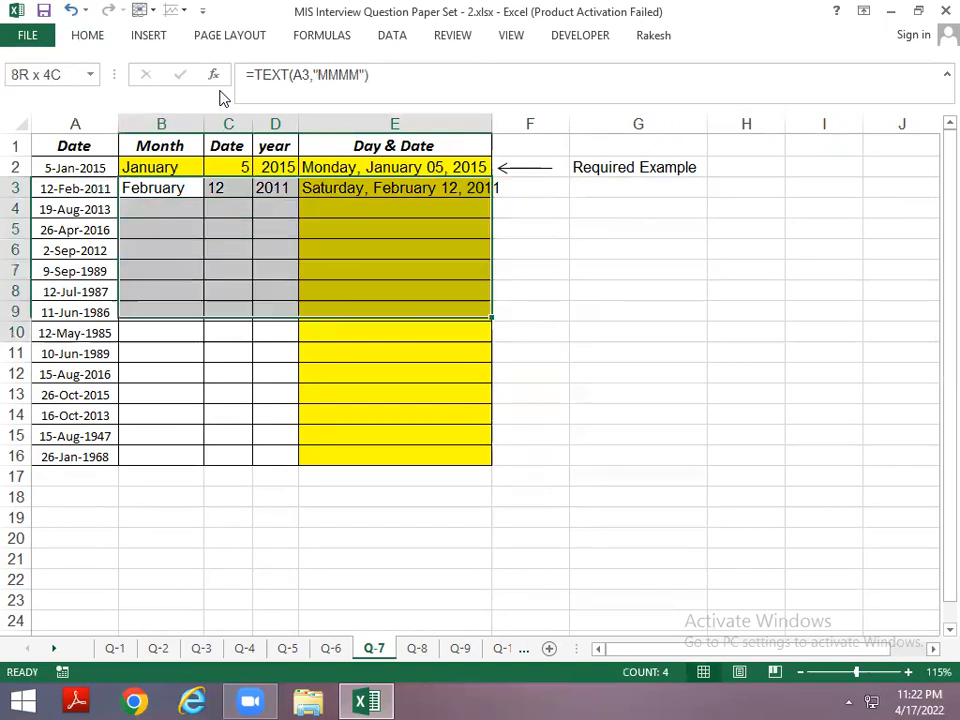
key("shift+Down")
key("shift+Down")
key("shift+Down")
key("shift+Down")
key("shift+Down")
key("shift+Down")
key("ctrl+d")
AutoFit the Day & Date column to the results in E3:E16
key("Right")
key("Right")
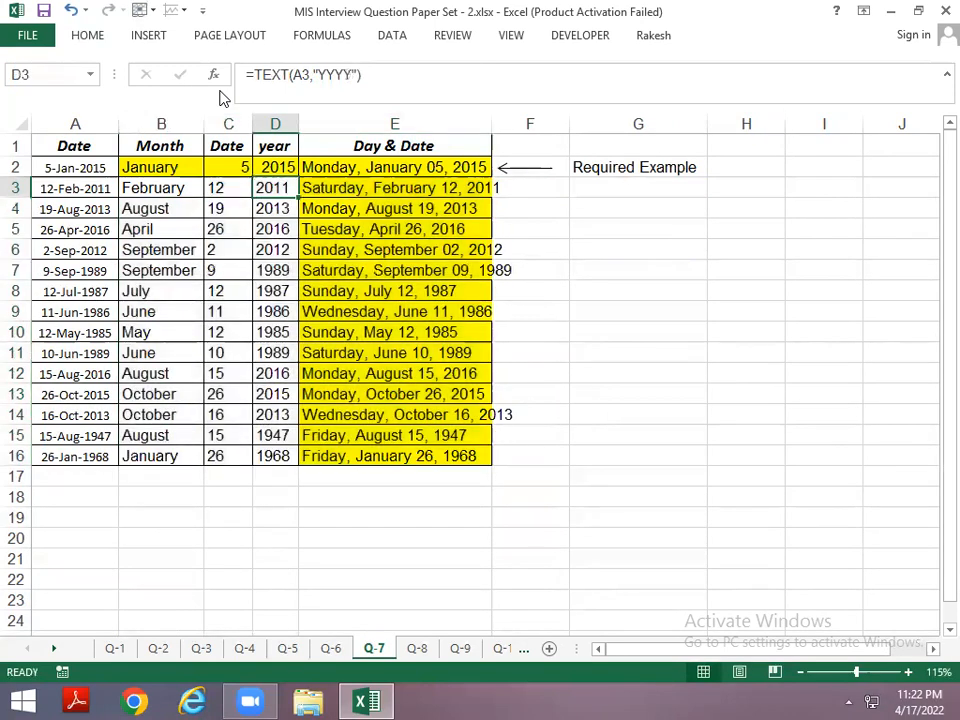
key("Right")
key("ctrl+shift+Down")
key("alt+h")
key("o")
key("i")
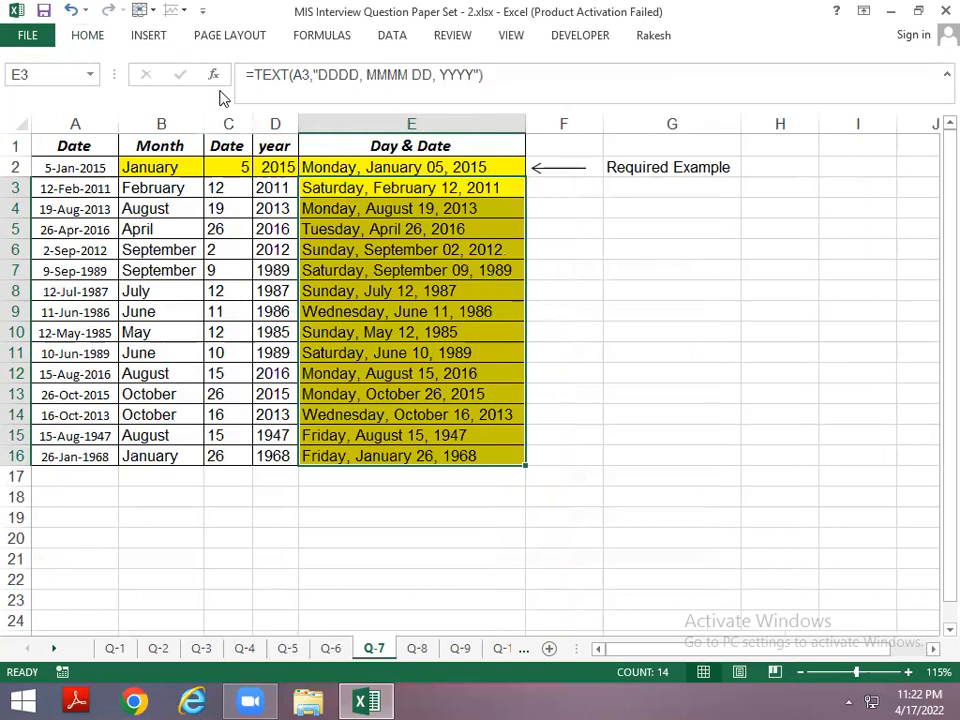
key("Up")
key("Up")
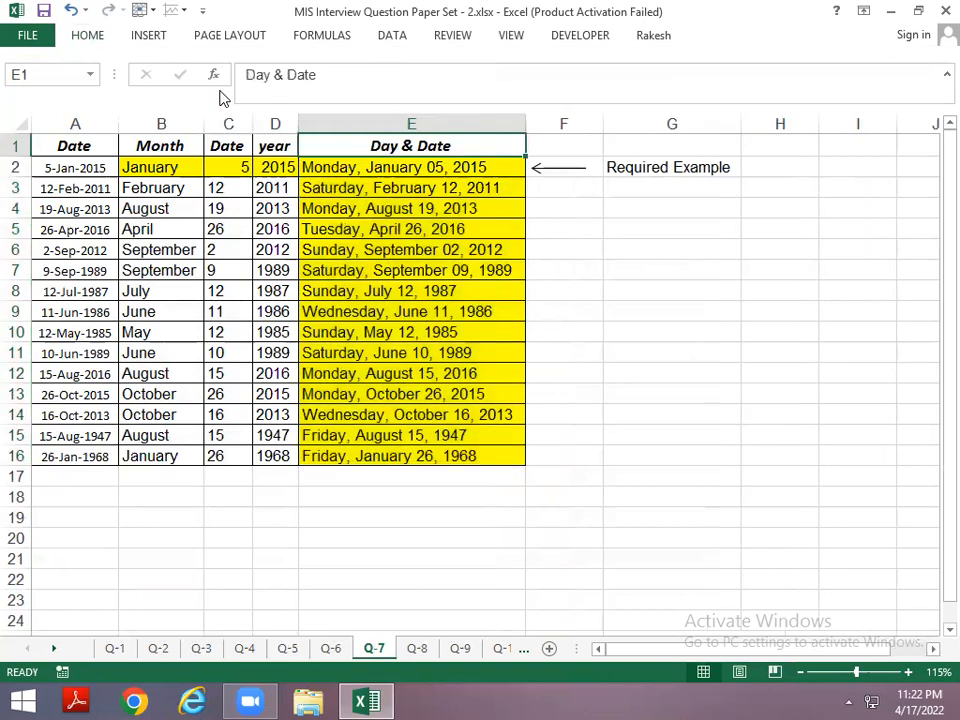
Open sheet Q-8 and examine the list of positive and negative numbers in A1:A8
key("ctrl+Page_Down")
key("ctrl+Home")
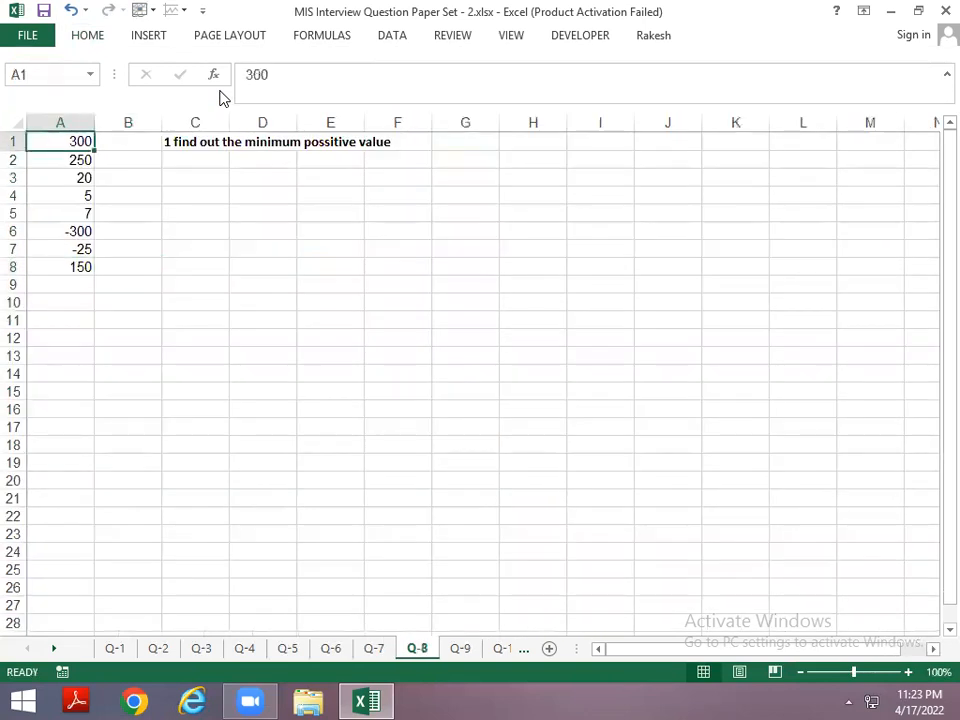
key("ctrl+shift+Down")
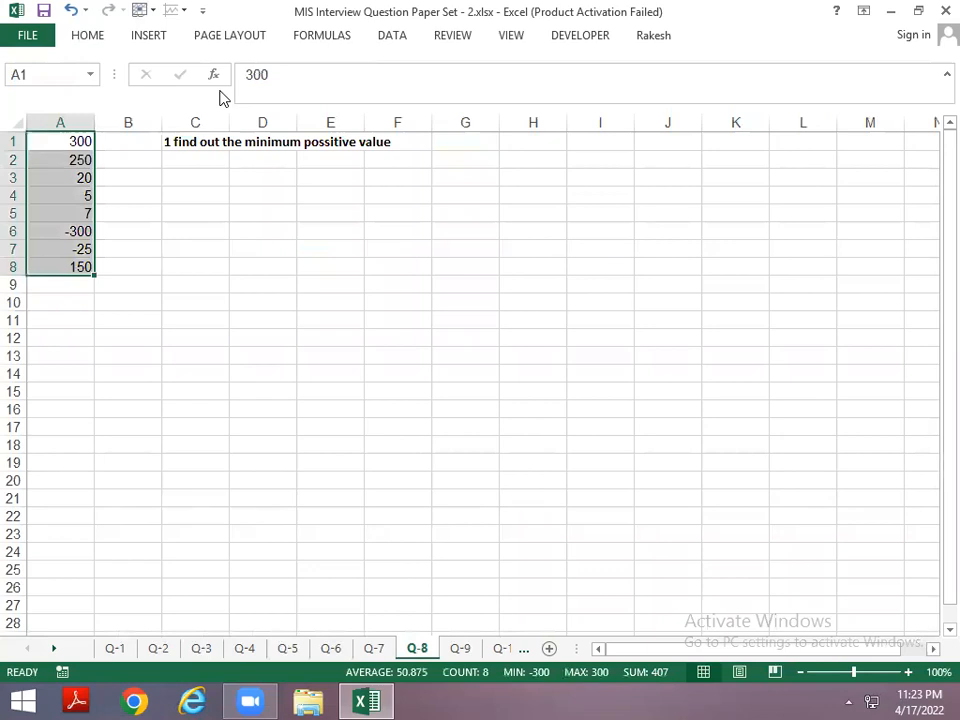
key("Right")
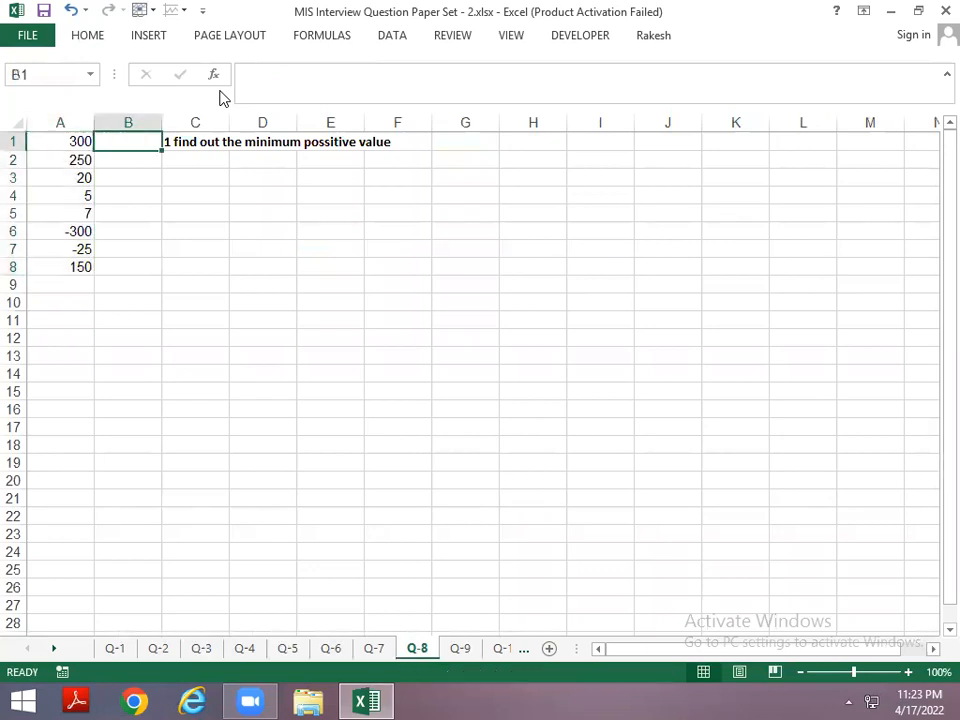
Edit the question in C1 to read "Find out the minimum possitive value", without the leading number
key("Right")
key("F2")
key("Home")
key("Delete")
key("Delete")
key("Delete")
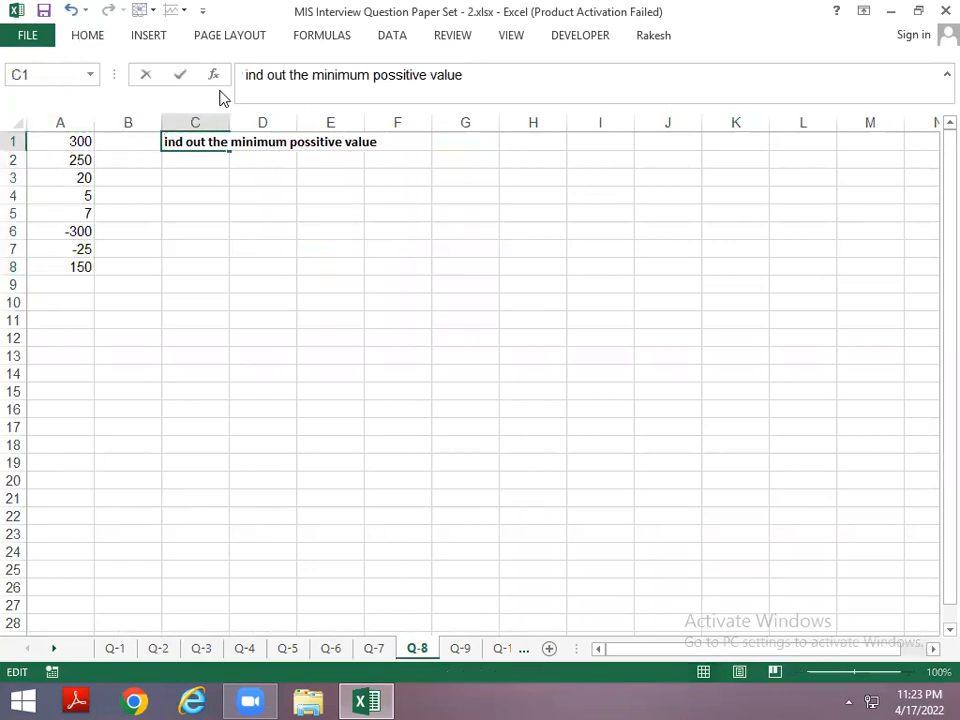
type("f")
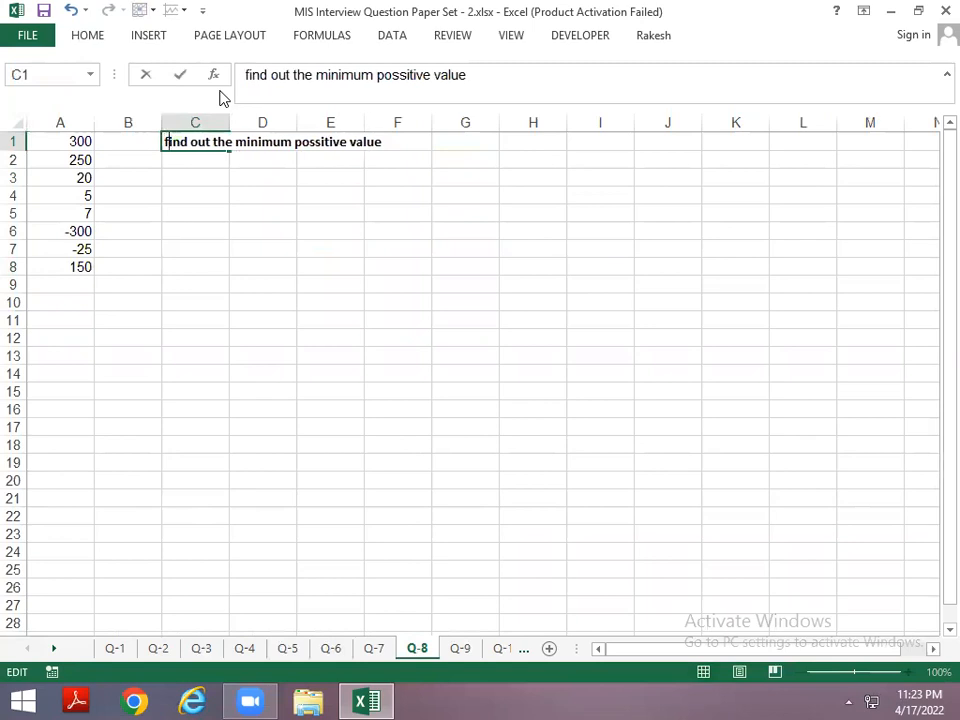
key("BackSpace")
type("F")
key("Return")
Review the numbers in column A and the question in C1, and select cell C5 for the answer
key("Up")
key("ctrl+Home")
key("Down")
key("Down")
key("Down")
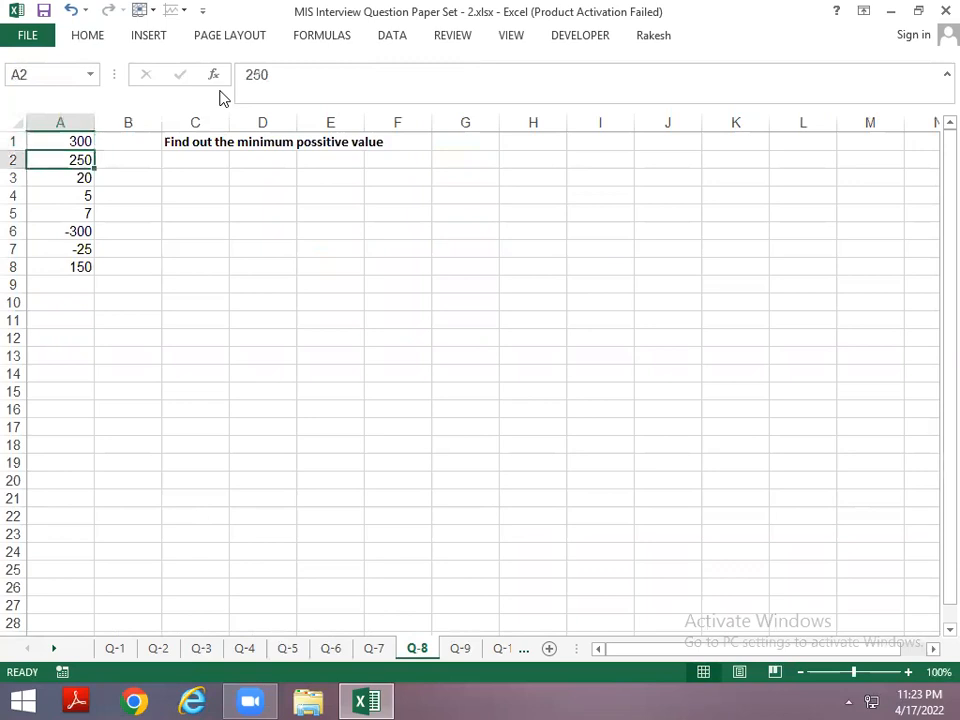
key("Up")
key("Up")
key("Up")
key("Right")
key("Right")
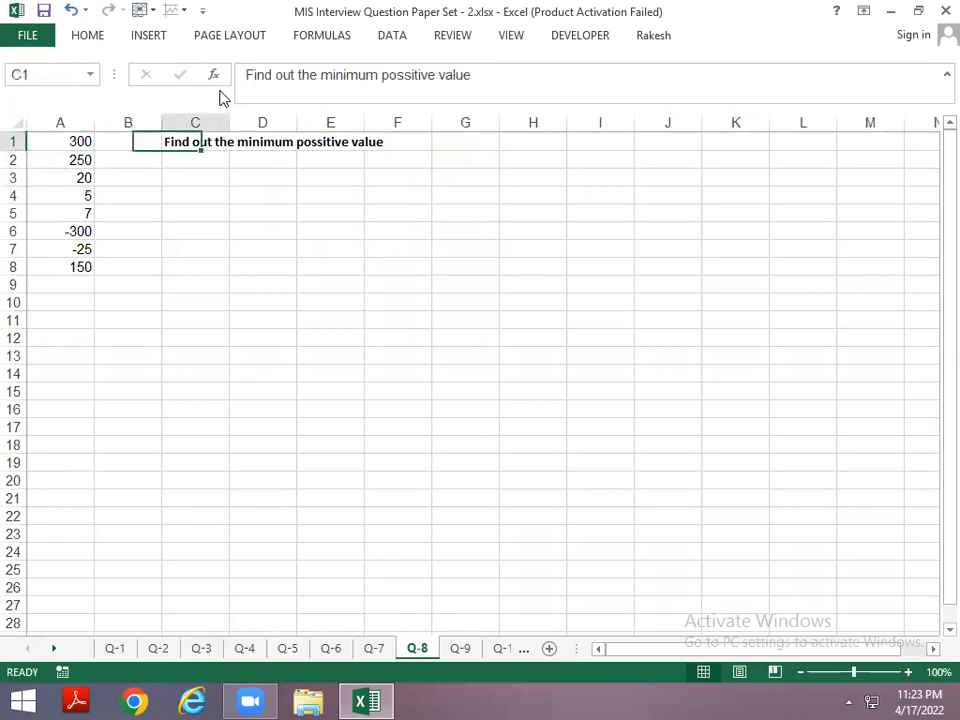
key("Down")
key("Down")
key("Down")
key("Down")
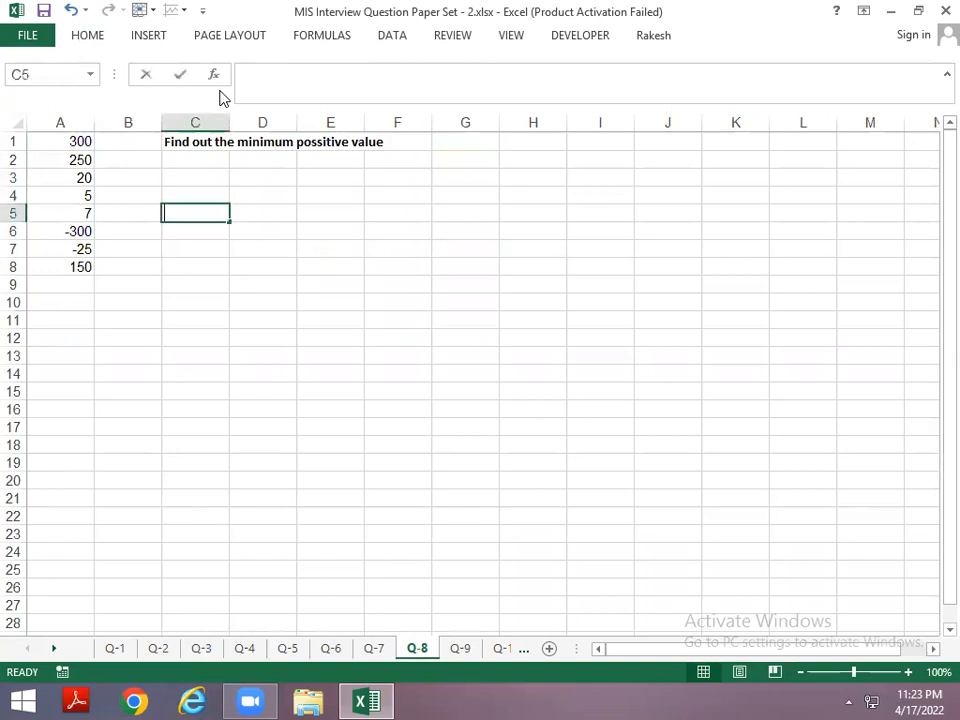
type("=f")
key("BackSpace")
type("i")
key("Tab")
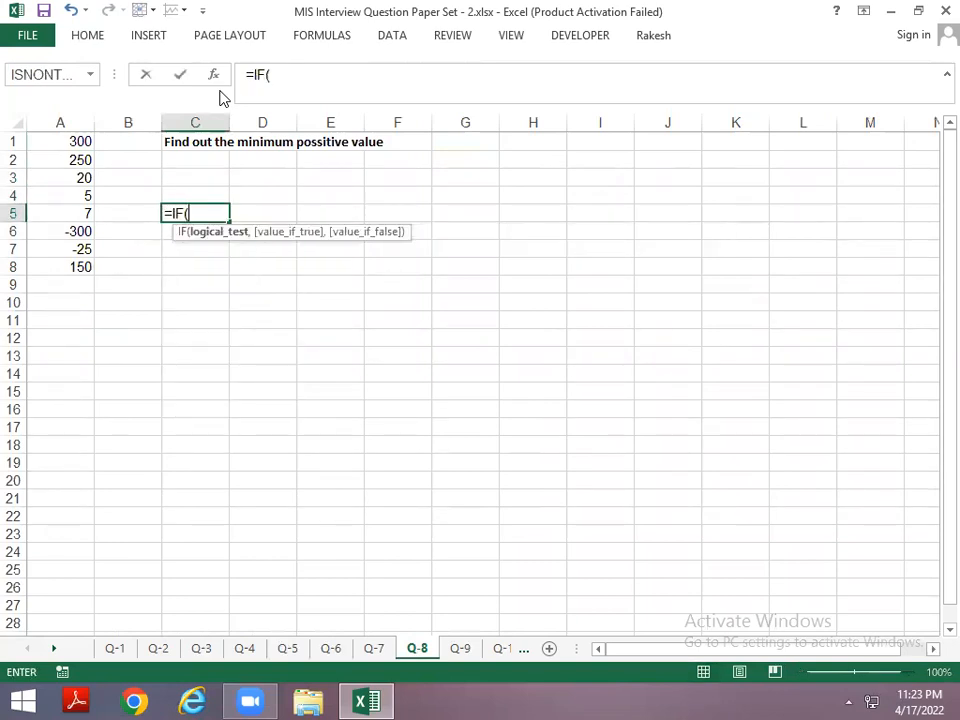
key("Escape")
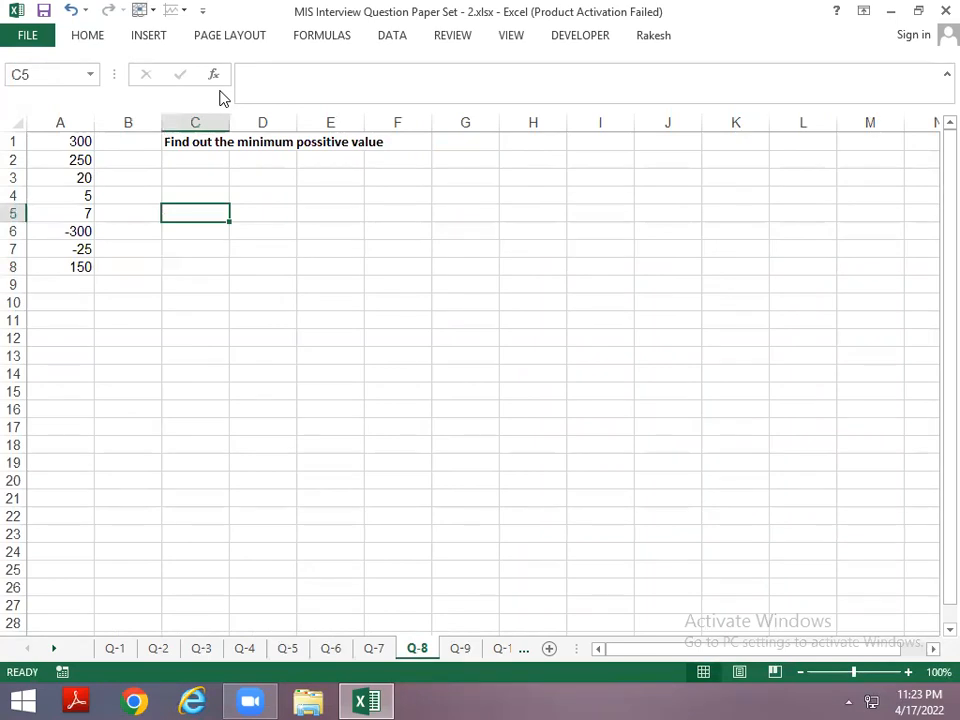
In C5, enter =IF(A1:A8>0,A1:A8) to keep only the positive numbers of the list
type("=i")
key("Tab")
key("Left")
key("Left")
key("Up")
key("Up")
key("Up")
key("Up")
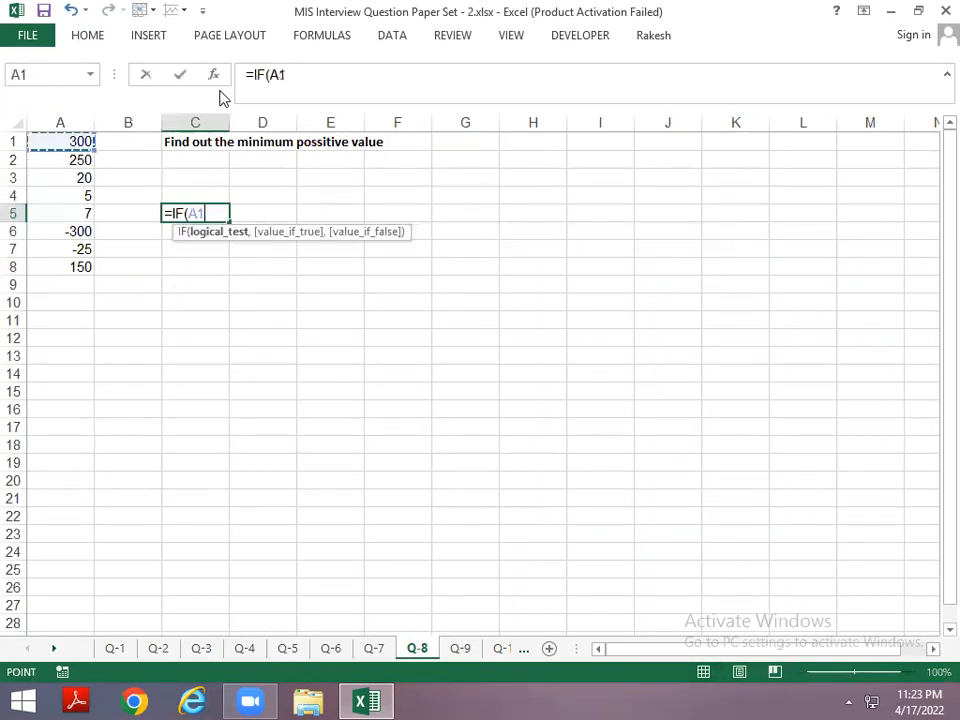
key("ctrl+shift+Down")
type(">")
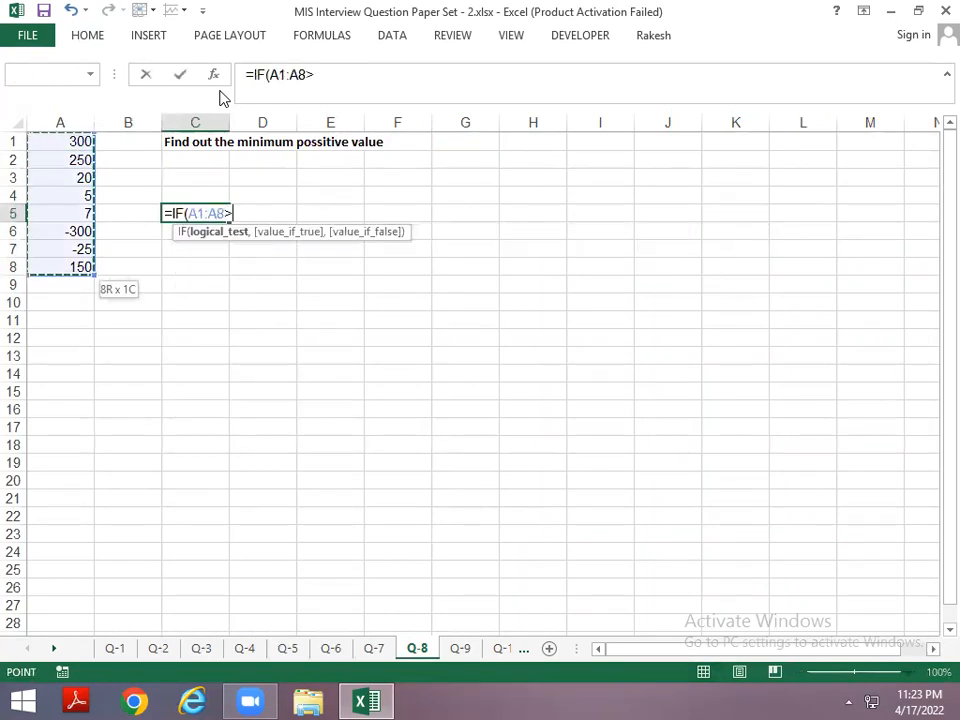
type("0,")
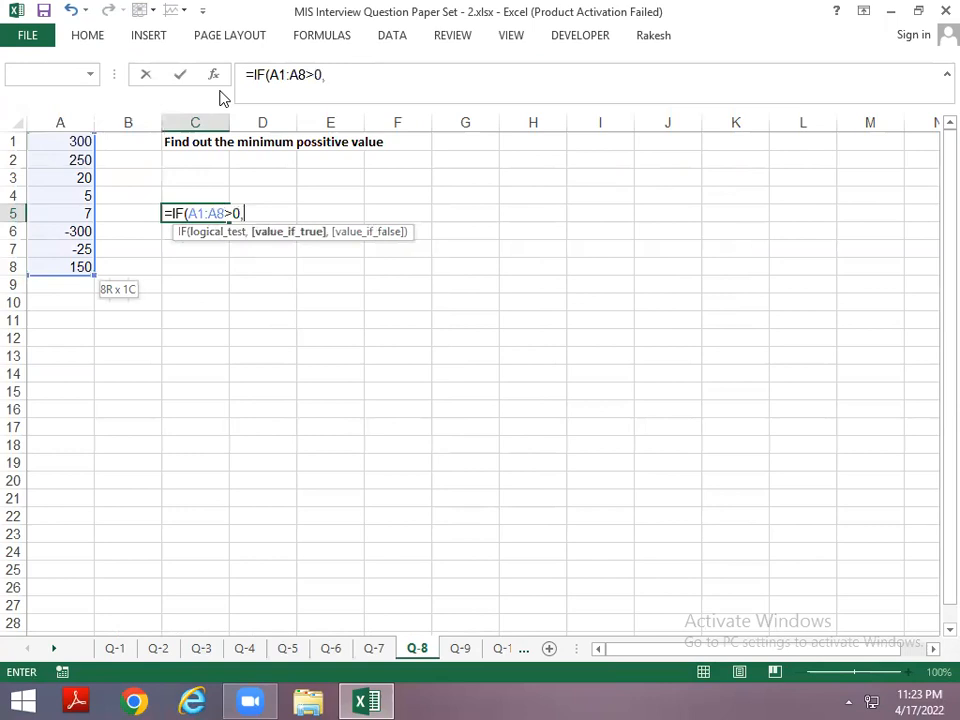
key("Left")
key("Left")
key("Up")
key("Up")
key("Up")
key("Up")
key("ctrl+shift+Down")
key("Return")
Evaluate the whole IF expression inside the C5 formula to inspect the array it returns
key("Up")
key("F2")
key("Home")
key("Right")
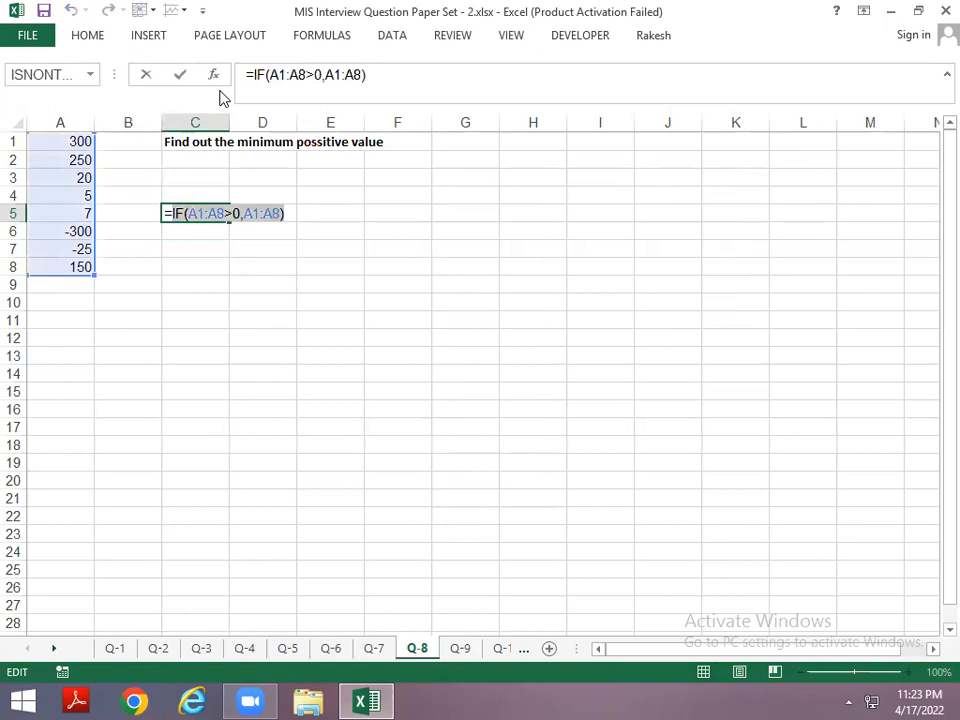
key("F9")
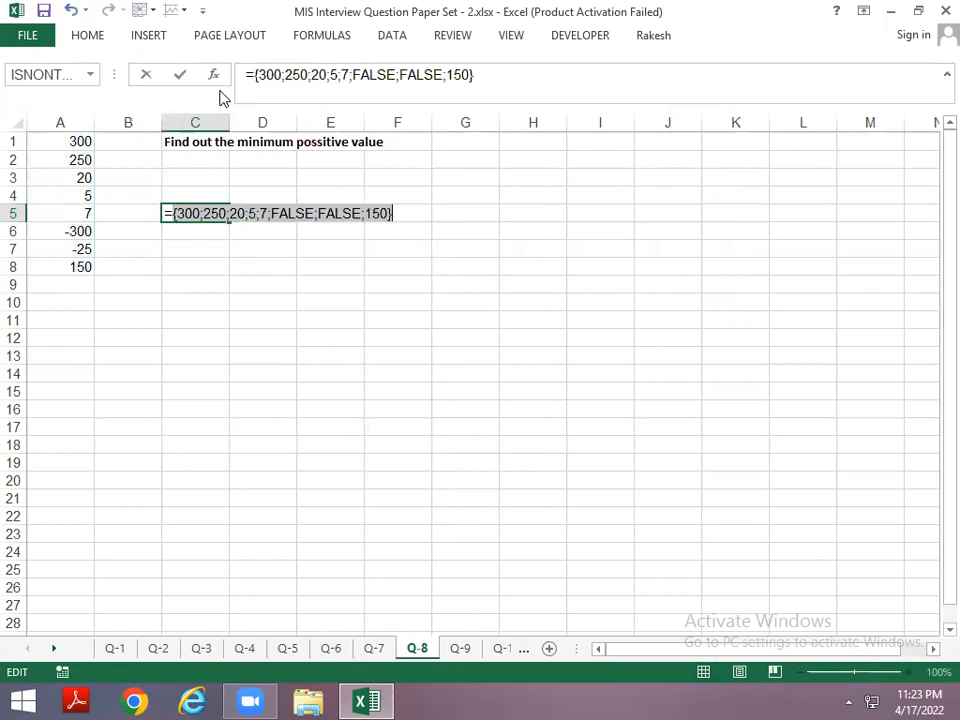
Wrap the IF expression in C5 with MIN and commit =MIN(IF(A1:A8>0,A1:A8)) as an array formula
key("Escape")
key("F2")
type("min")
key("Tab")
key("Return")
key("Return")
key("Up")
key("F2")
key("ctrl+shift+Return")
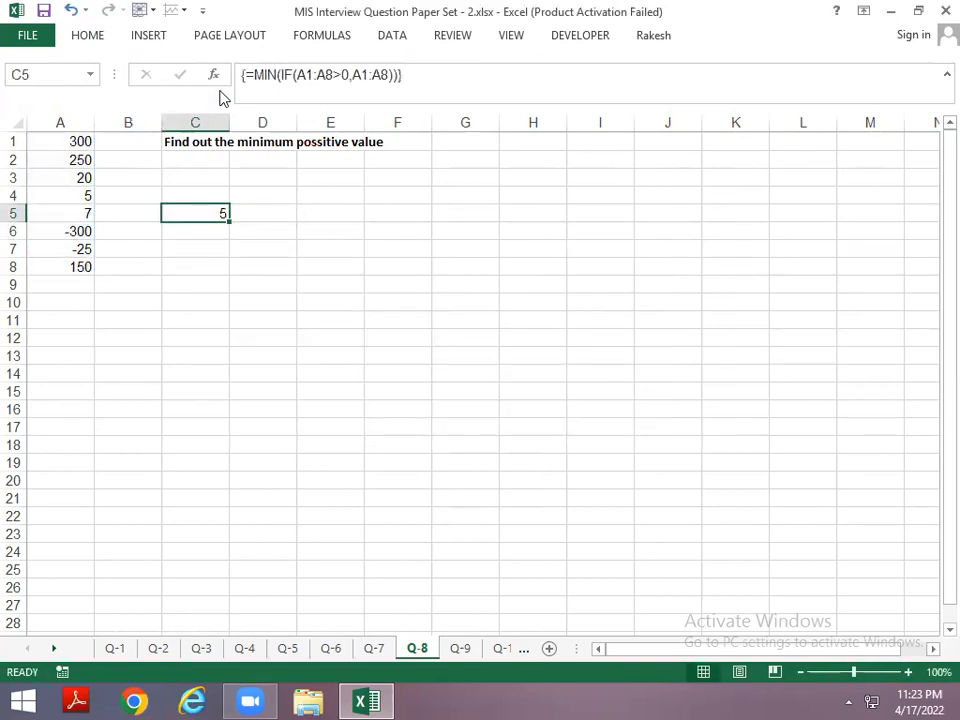
Change the number in A4 to 2 to test the minimum formula, and return to C5
key("Left")
key("Left")
key("Up")
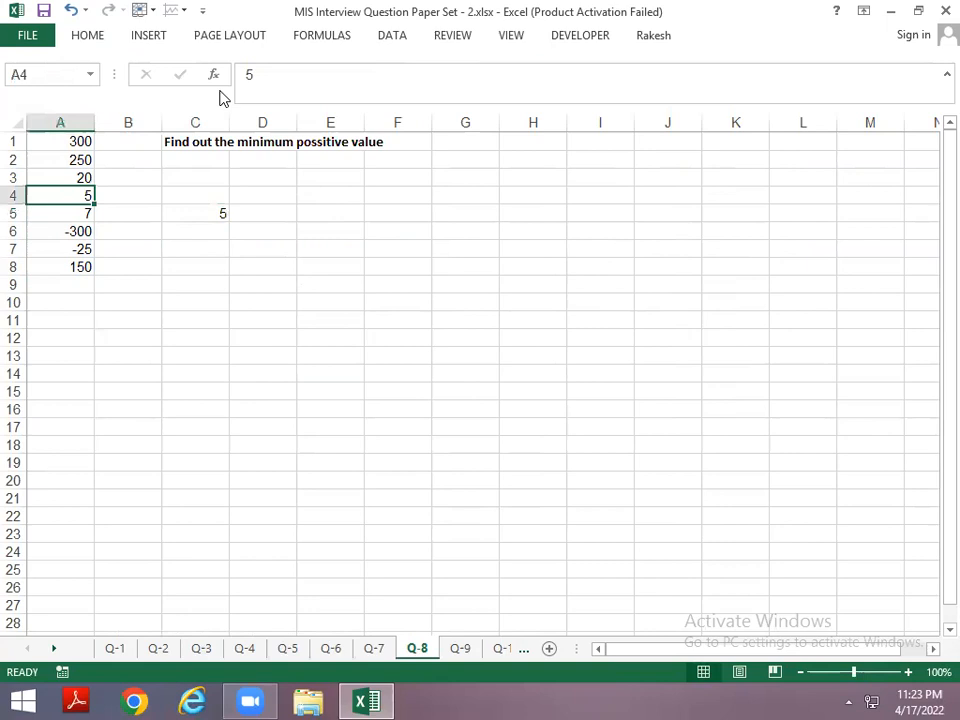
type("2")
key("Return")
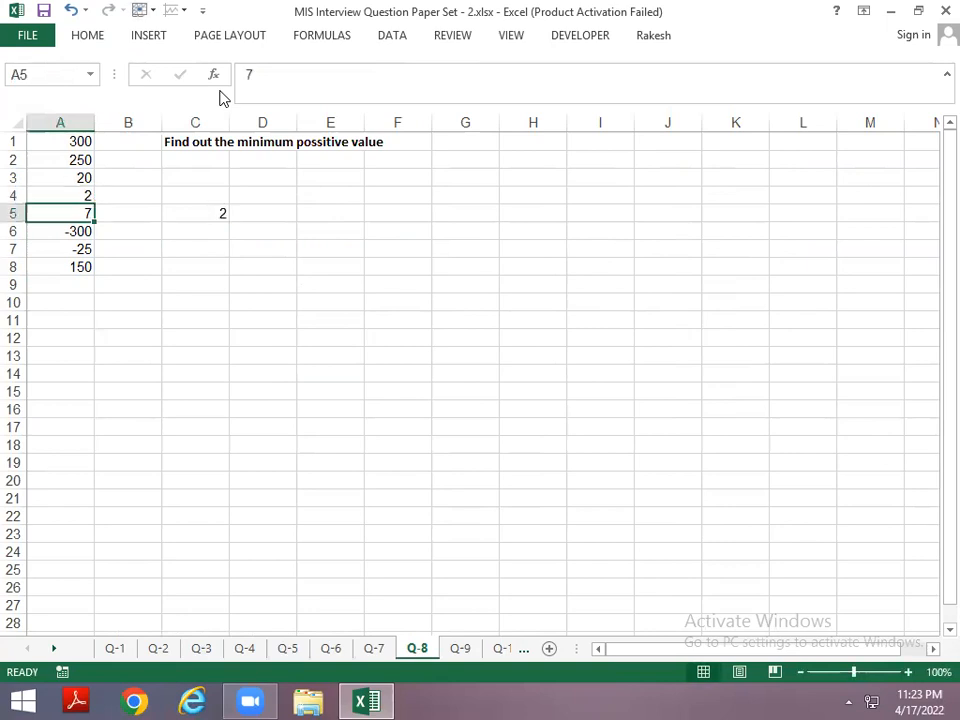
key("Right")
key("Right")
key("alt")
key("Escape")
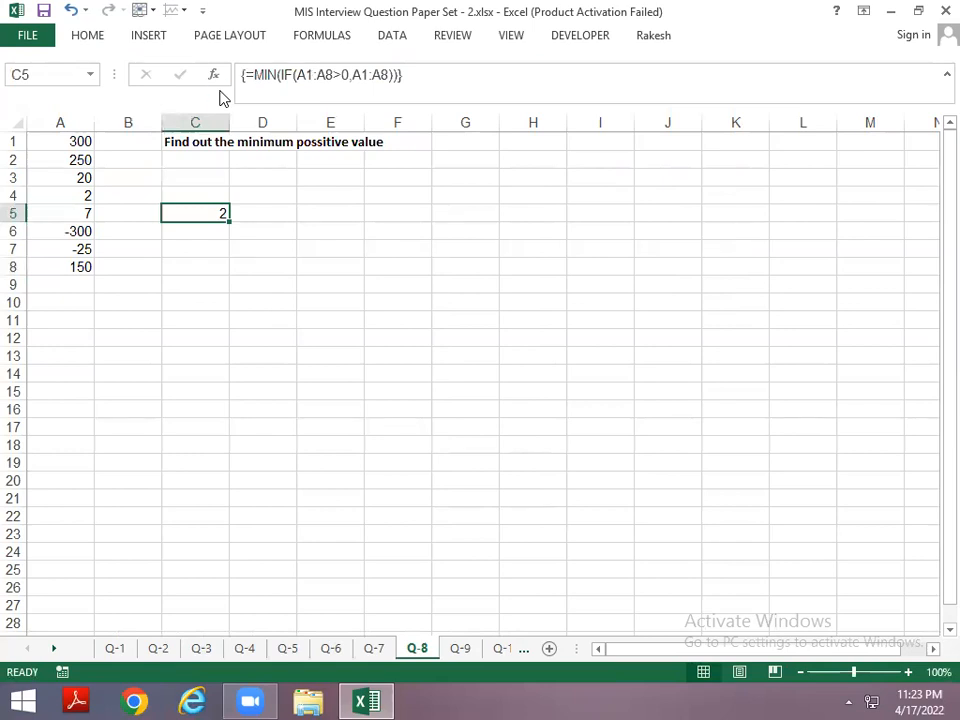
On sheet Q-9, examine the question and the circle, vas and sell columns of the sales table
key("ctrl+Page_Down")
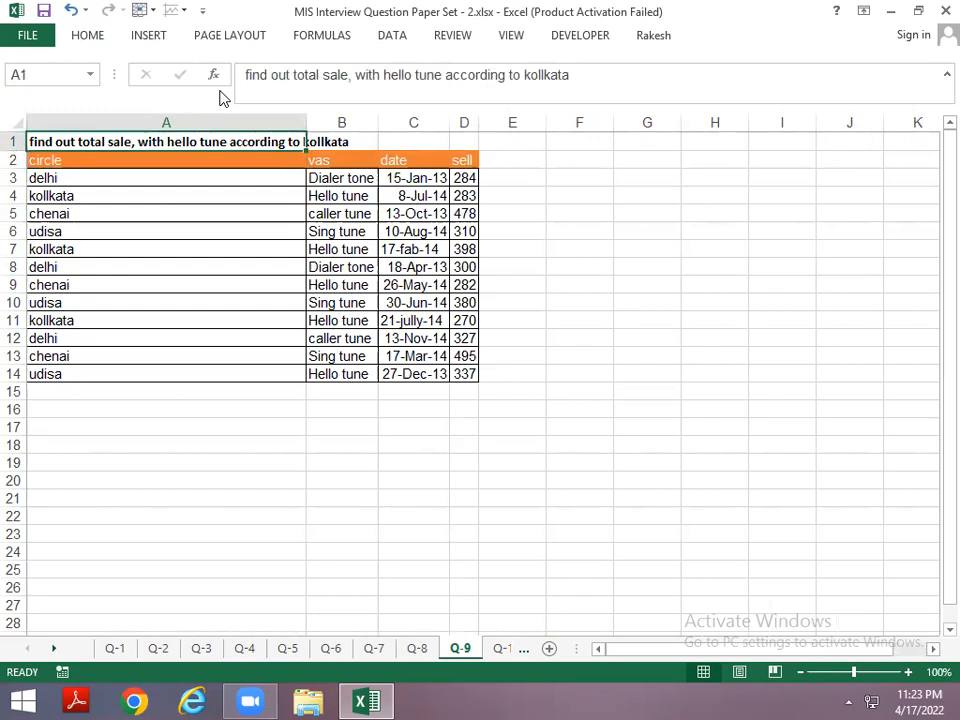
key("Down")
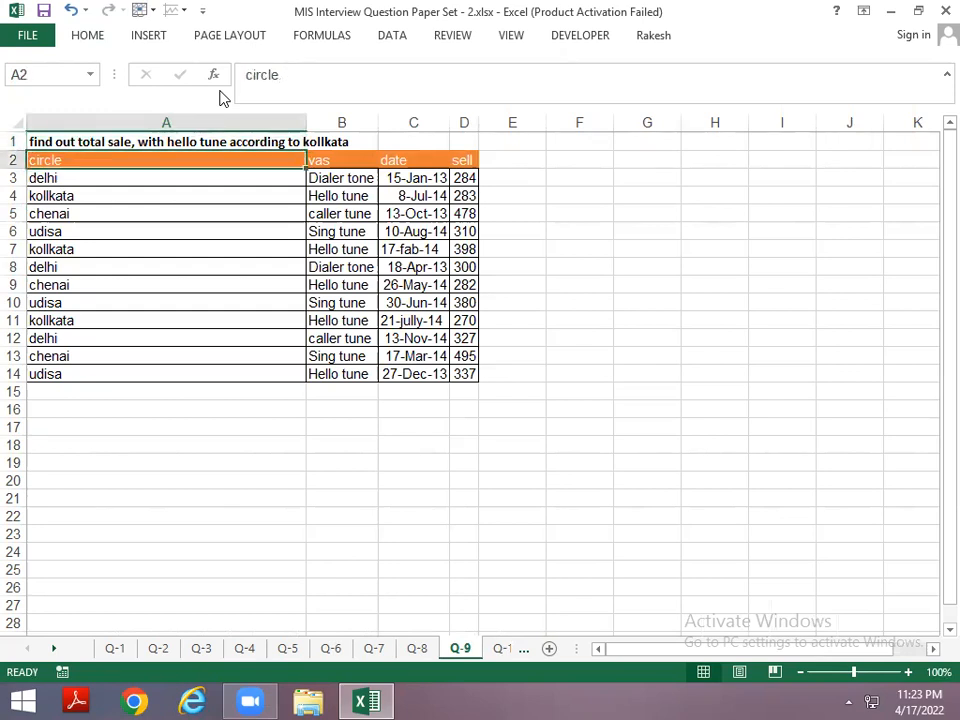
key("Down")
key("Down")
key("Down")
key("Up")
key("Right")
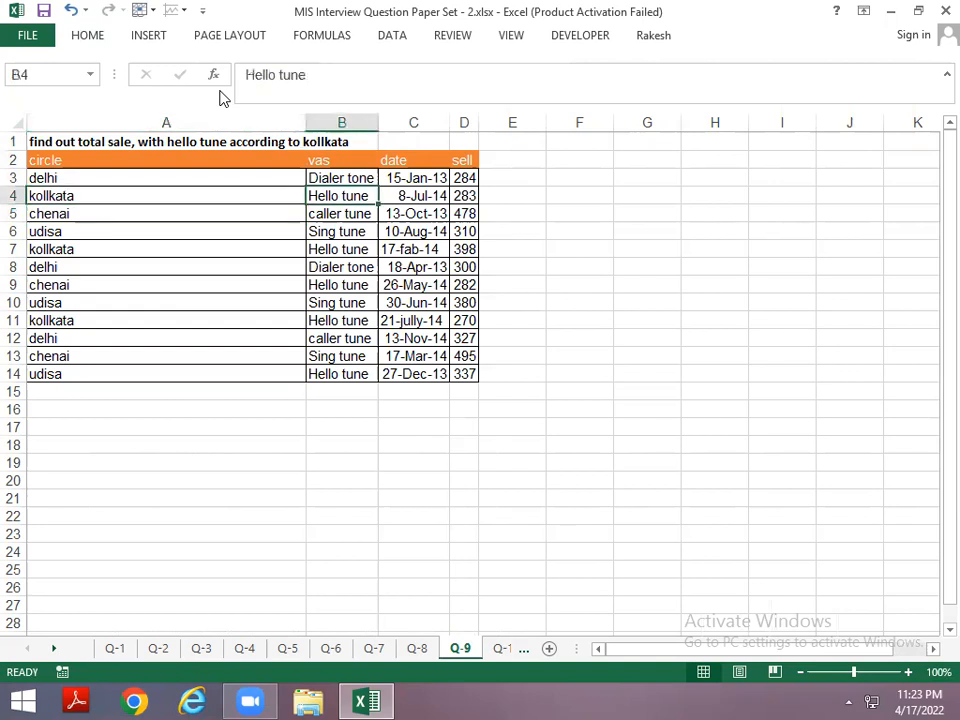
key("Left")
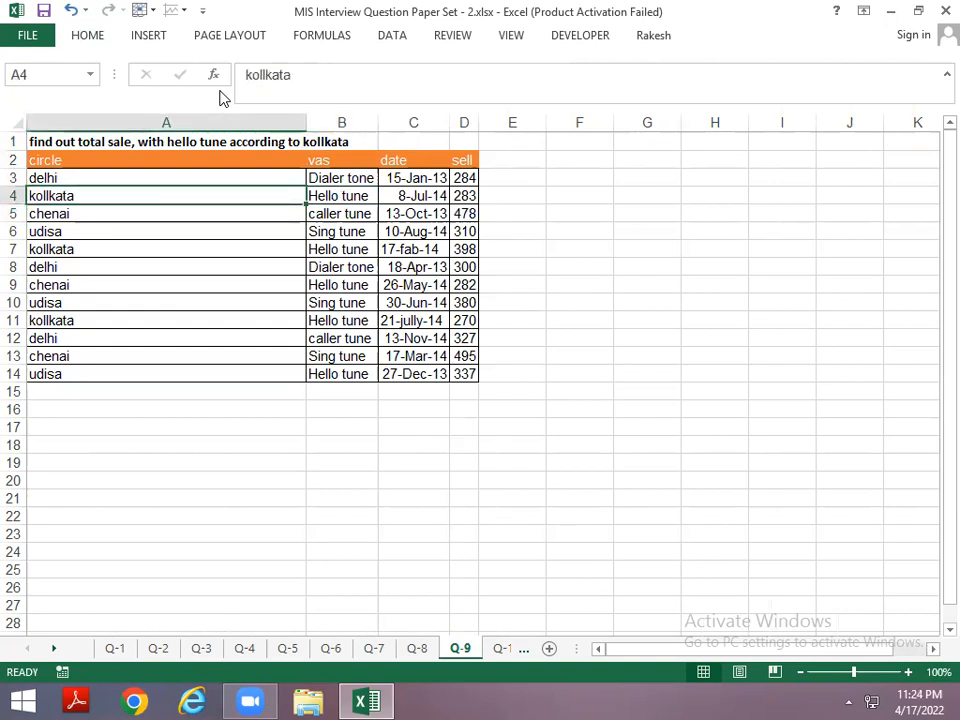
key("Right")
key("Right")
key("Right")
key("Up")
key("ctrl+shift+Down")
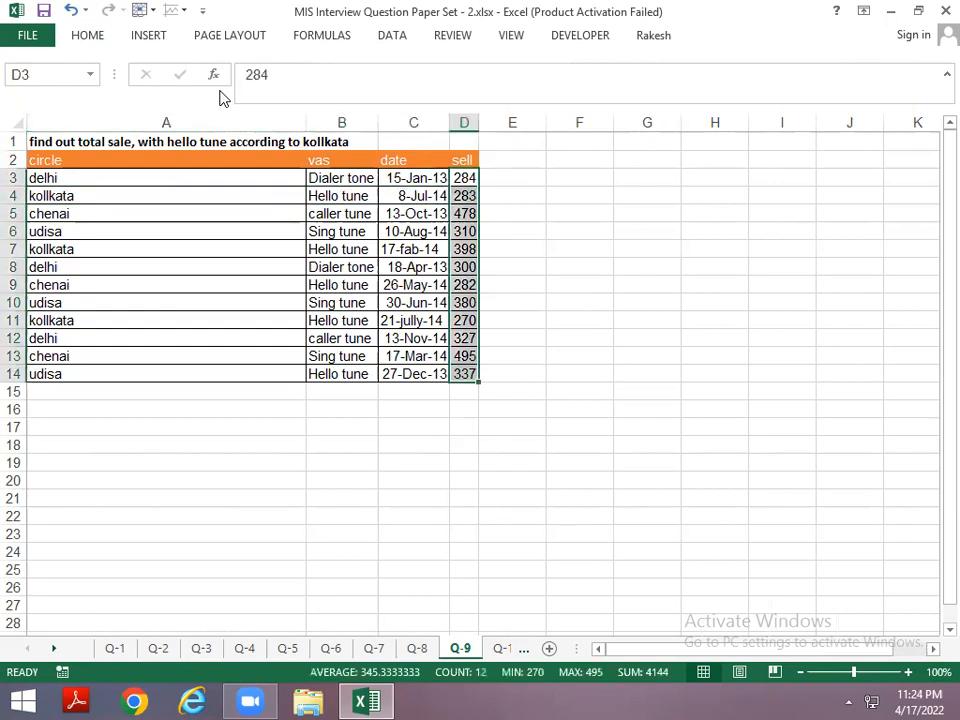
Start a SUMIFS formula in F3 with the sell values D3:D14 as the sum range
key("Right")
key("Right")
type("=")
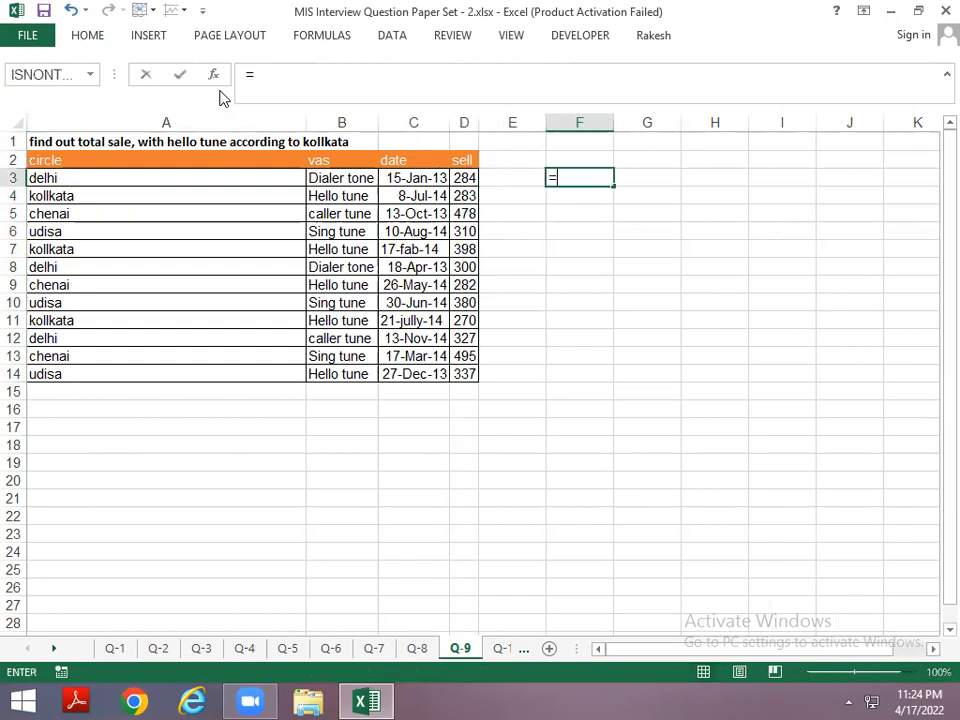
type("sumi")
key("Down")
key("Tab")
key("Left")
key("Left")
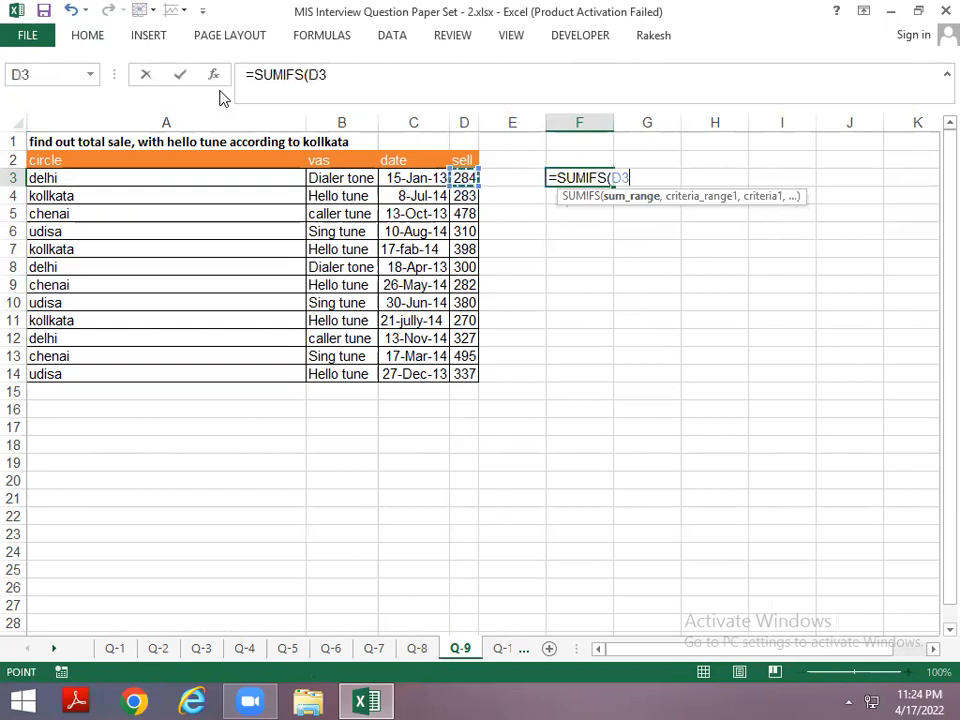
key("ctrl+shift+Down")
type(",")
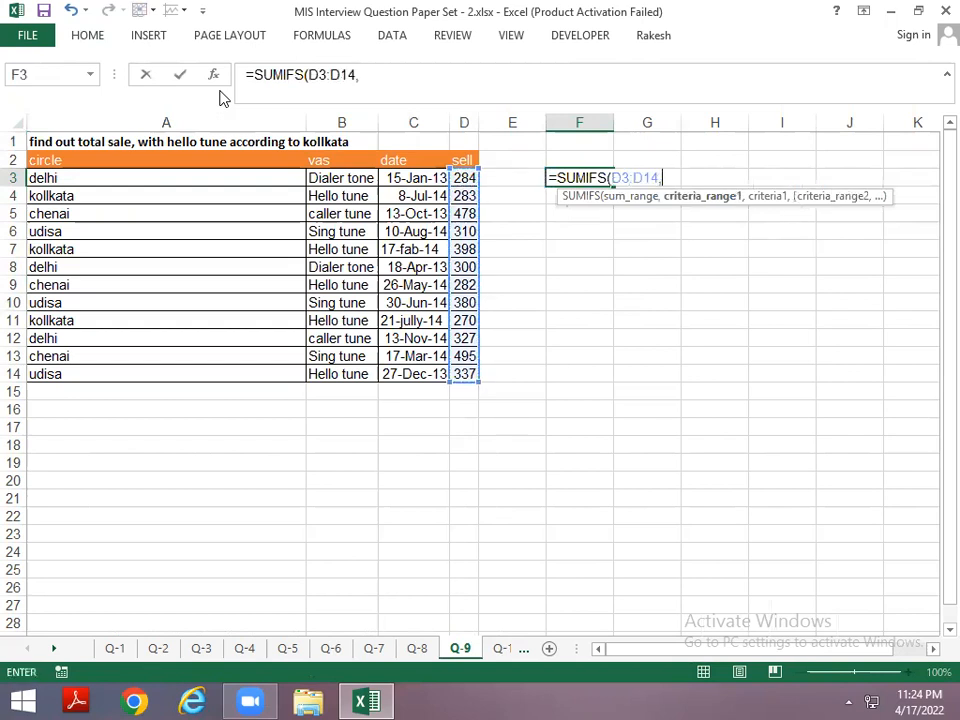
Add the circle range A3:A14 with the criterion "kollkata" to the SUMIFS formula
key("Left")
key("Left")
key("Left")
key("Left")
key("Left")
key("ctrl+shift+Down")
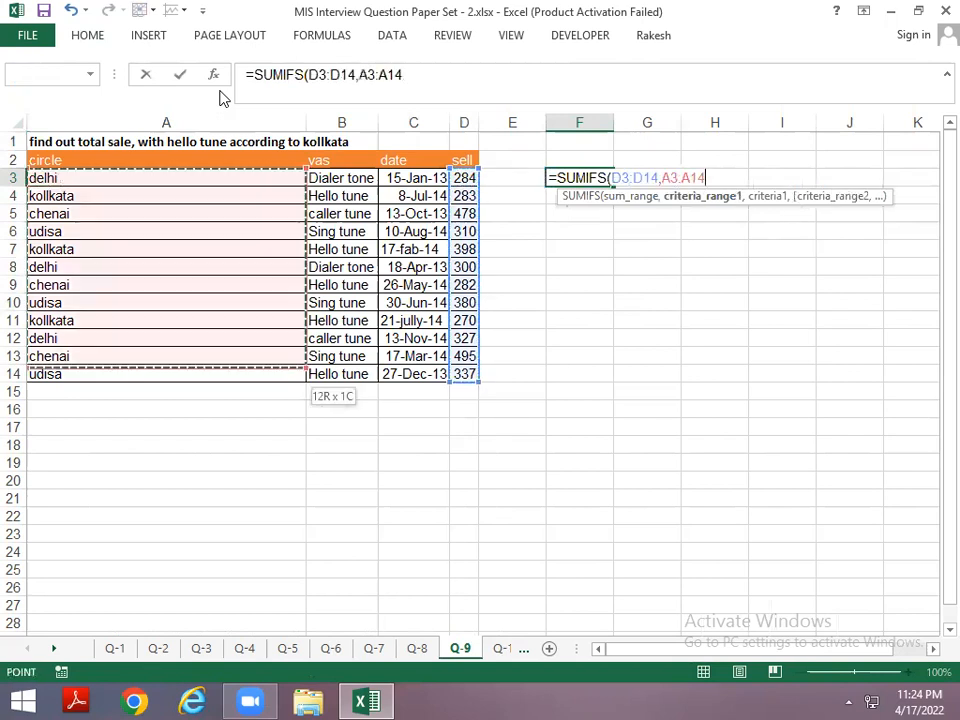
type(",\"kol")
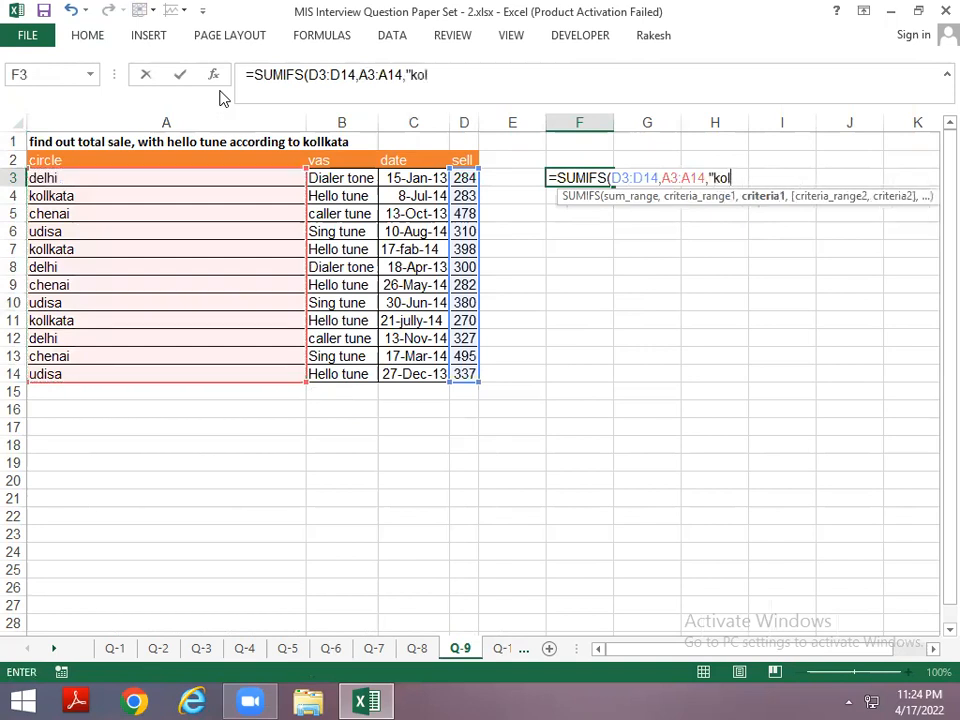
type("lkata\",")
Complete the SUMIFS formula with the vas range B3:B14 and the criterion "hello tune"
key("Left")
key("Left")
key("Left")
key("Left")
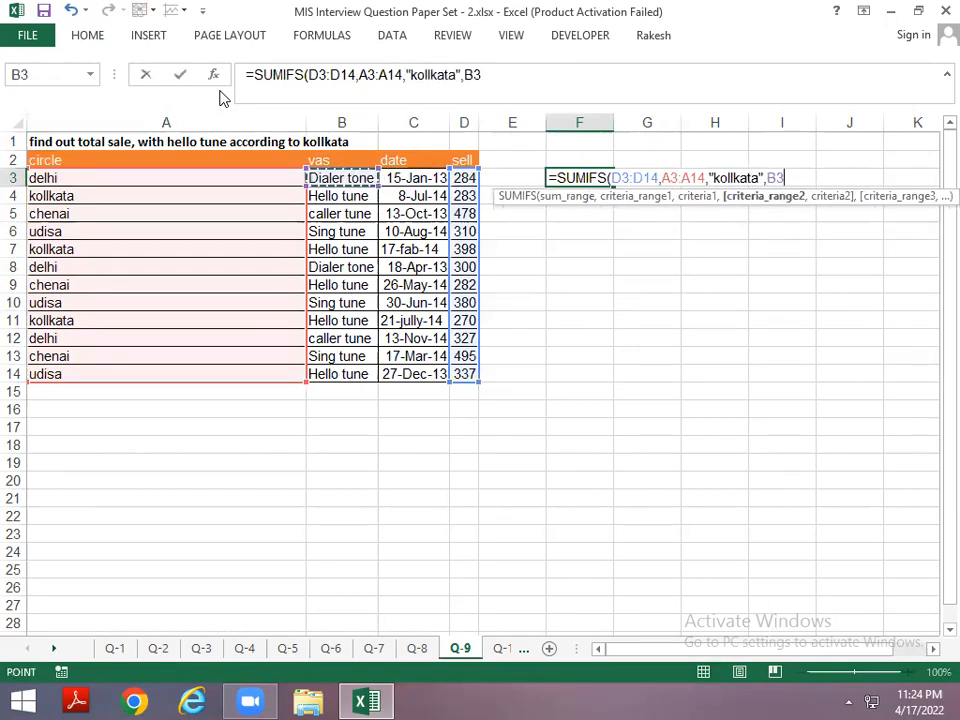
key("ctrl+shift+Down")
type(",\"hel")
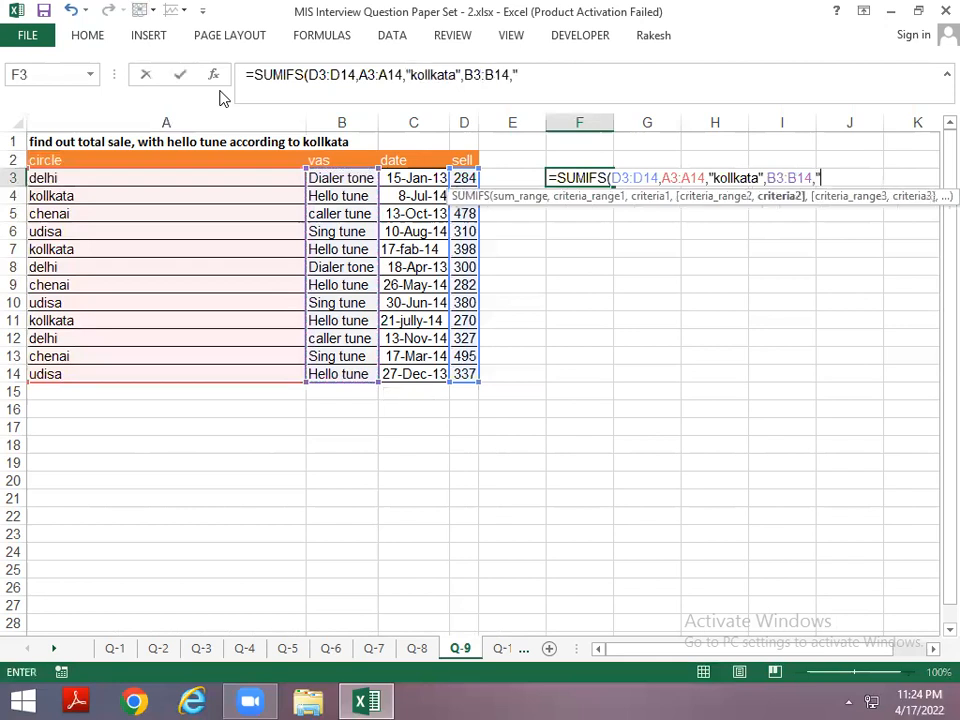
type("lo tune")
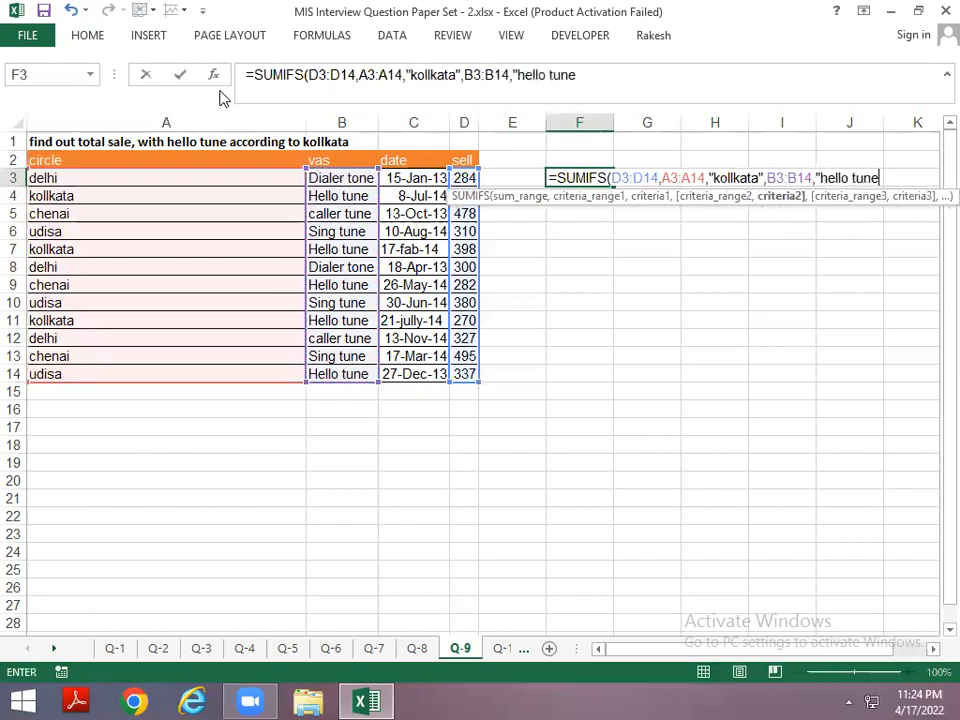
key("Return")
Turn on filtering for the table's header row 2
key("Up")
key("Left")
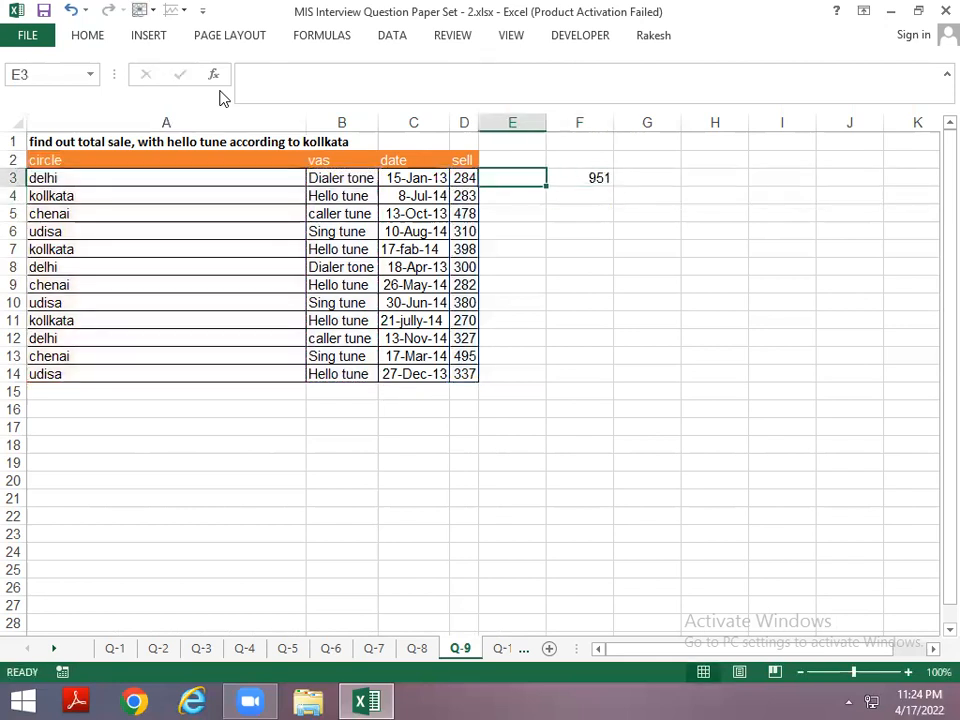
key("Left")
key("Up")
key("shift+space")
key("ctrl+shift+l")
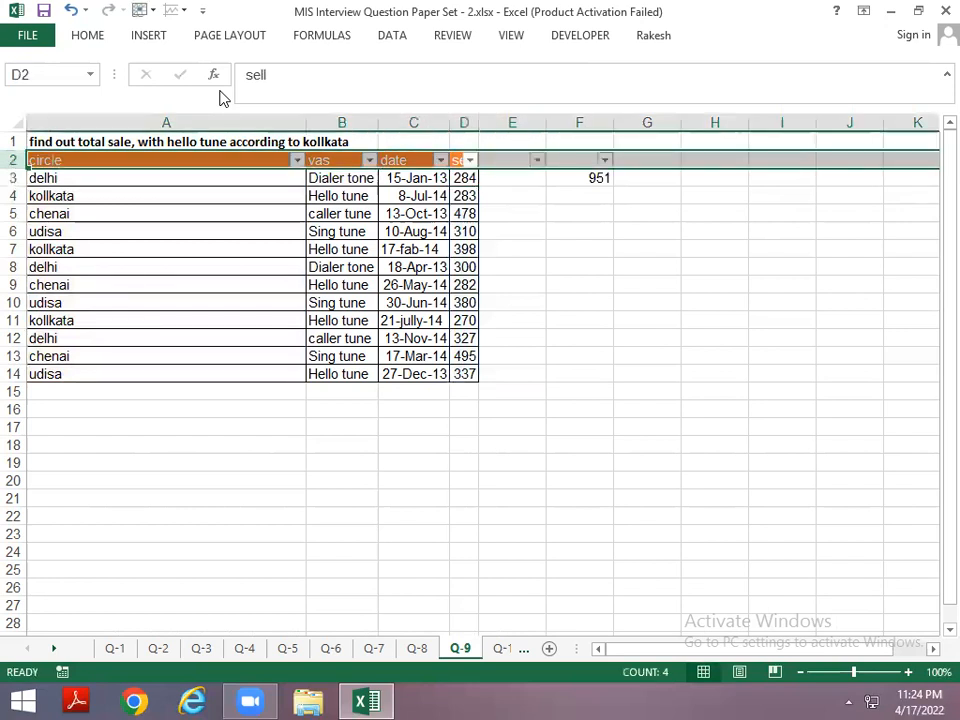
Filter the circle column to show only the kollkata rows
key("Home")
key("alt+Down")
key("Down")
key("Down")
key("Down")
key("Down")
key("space")
key("Down")
key("Down")
key("Down")
key("space")
key("Return")
Total the filtered sell values in D17 with =SUBTOTAL(9,D3:D16) to check the SUMIFS answer
key("Right")
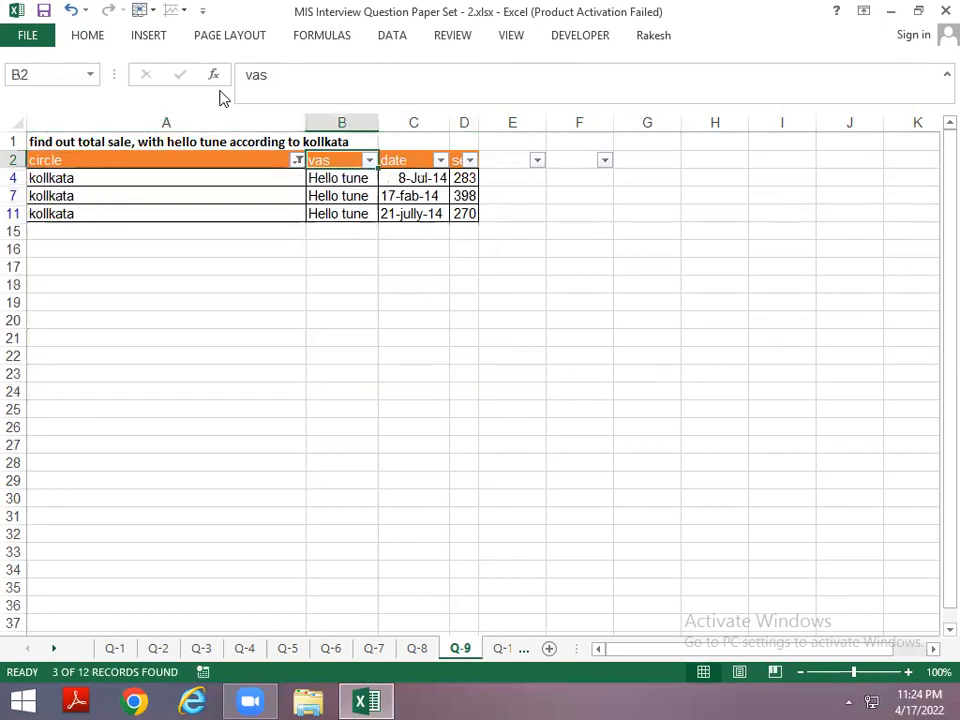
key("Down")
key("Right")
key("Right")
key("Down")
key("Down")
key("Down")
key("Down")
key("Down")
key("alt+equal")
key("Return")
key("Up")
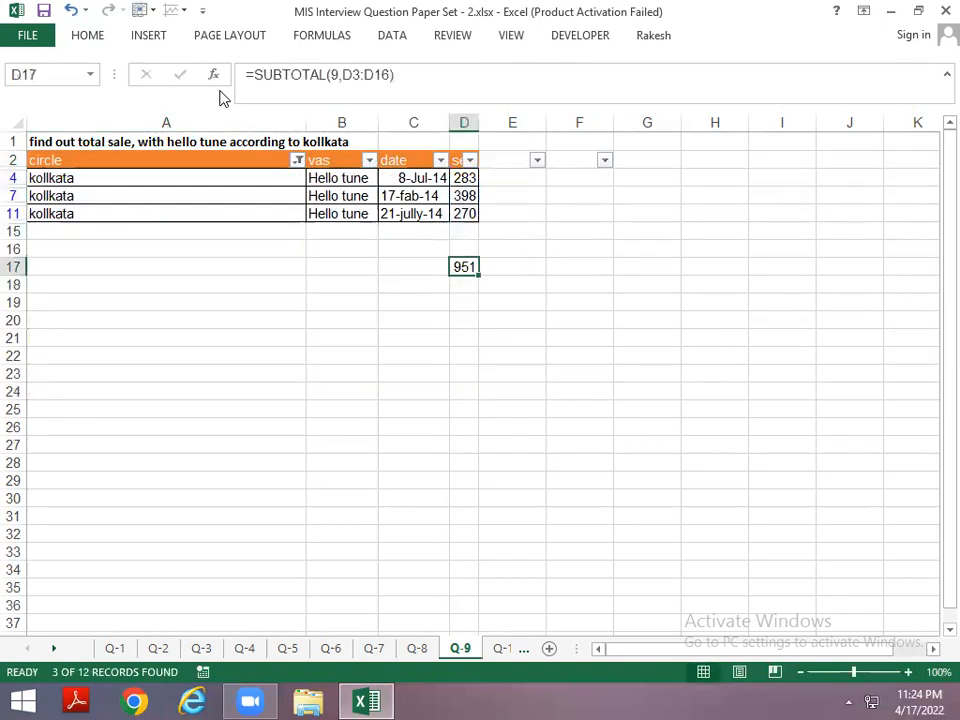
Remove the filter and delete the check total in D17, returning to the formula in F3
key("ctrl+shift+l")
key("Up")
key("Up")
key("Up")
key("Down")
key("Down")
key("Down")
key("Delete")
key("ctrl+Up")
key("ctrl+Up")
key("Down")
key("Right")
key("Right")
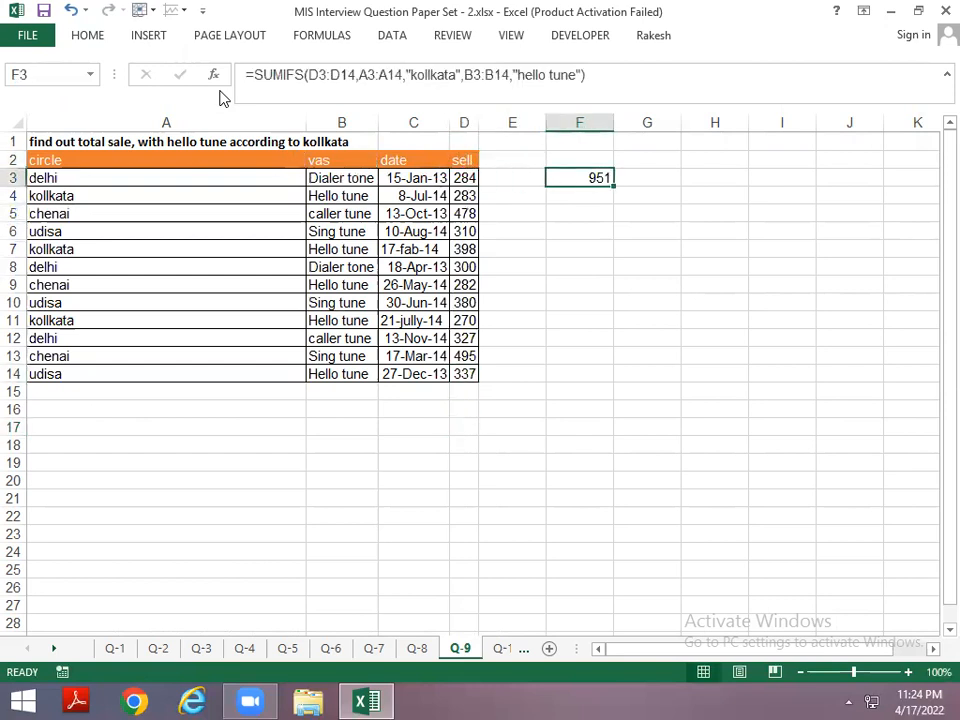
On sheet Q-10, copy the Conditional formatting list in A1:A14
key("ctrl+Page_Down")
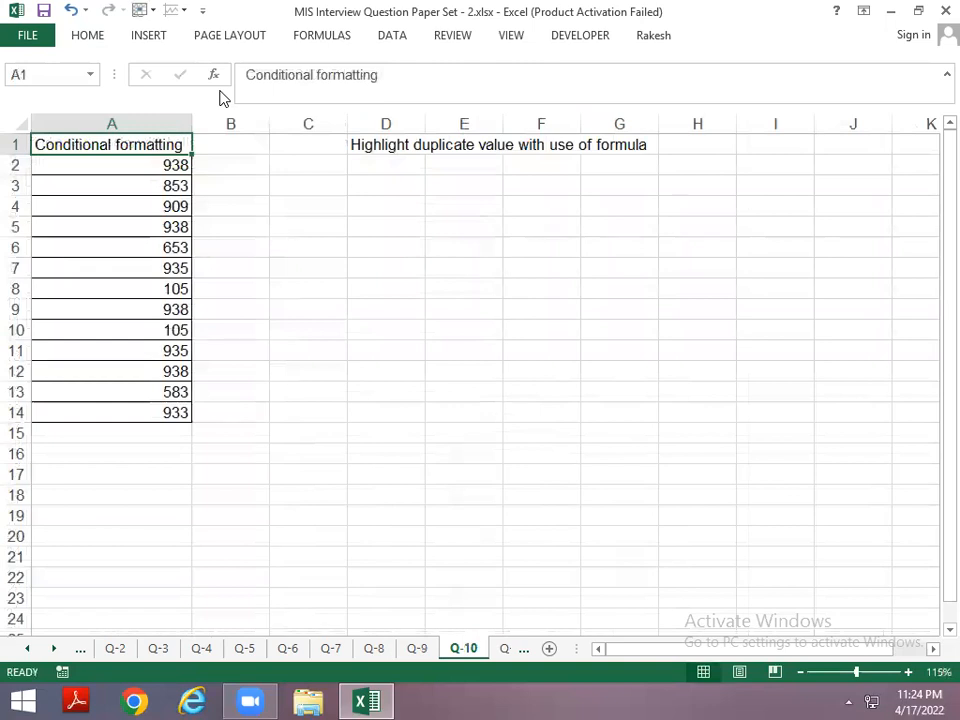
key("Down")
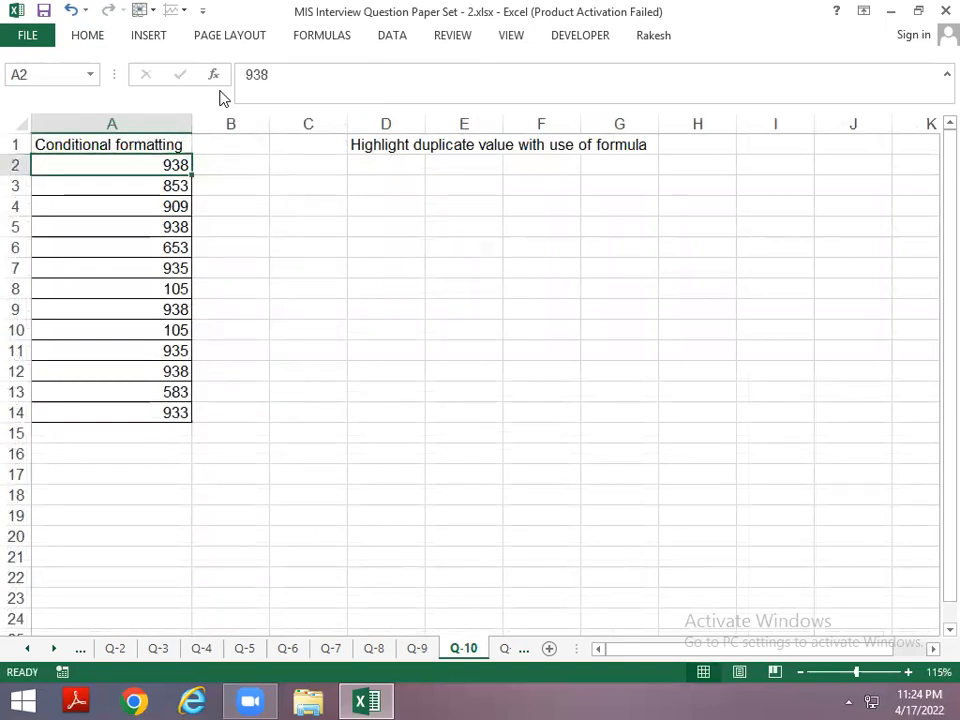
key("Up")
key("ctrl+shift+Down")
key("Right")
key("Left")
key("ctrl+shift+Down")
key("ctrl+c")
Paste the copied list starting at cell G4
key("Right")
key("Right")
key("Right")
key("Right")
key("Right")
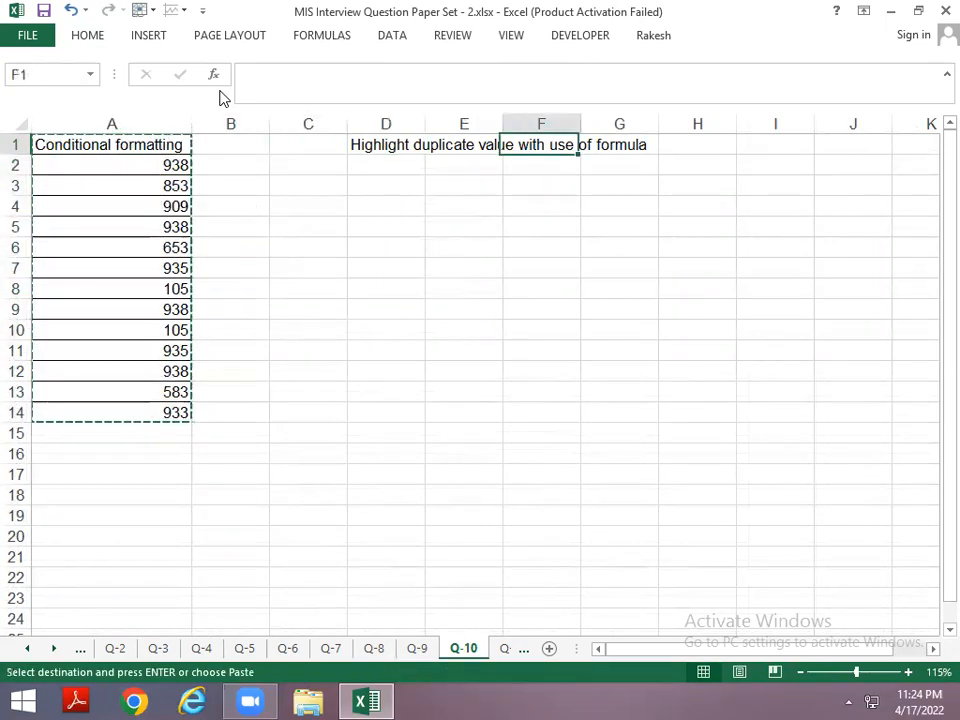
key("Right")
key("Down")
key("Down")
key("Down")
key("ctrl+v")
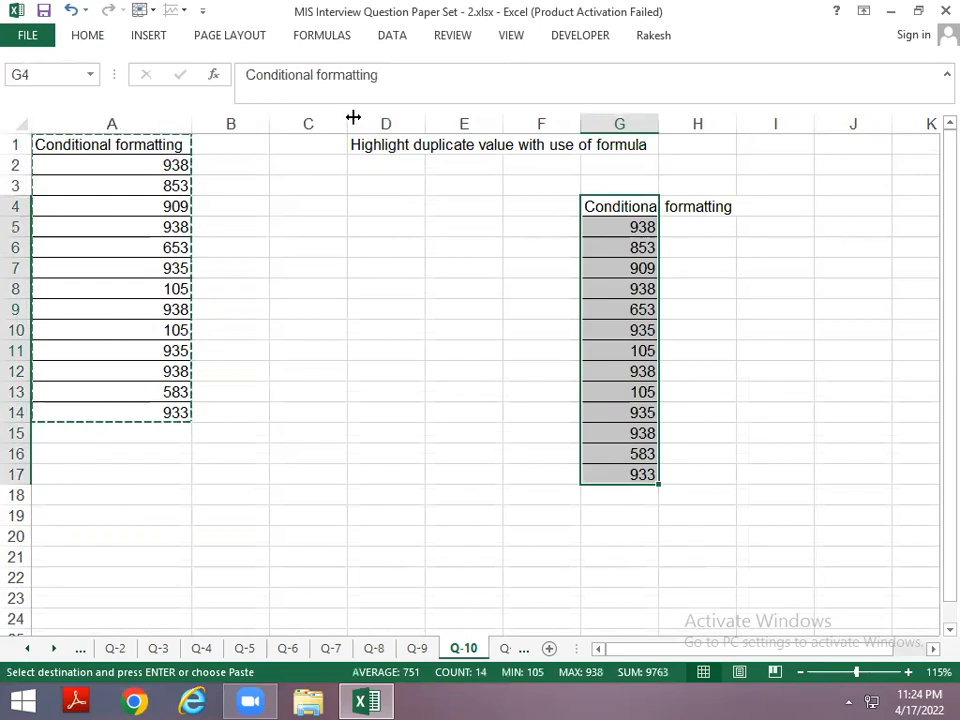
Highlight the duplicate values in G4:G17 with the built-in duplicate rule, using light red fill and dark red text
left_click(86, 35)
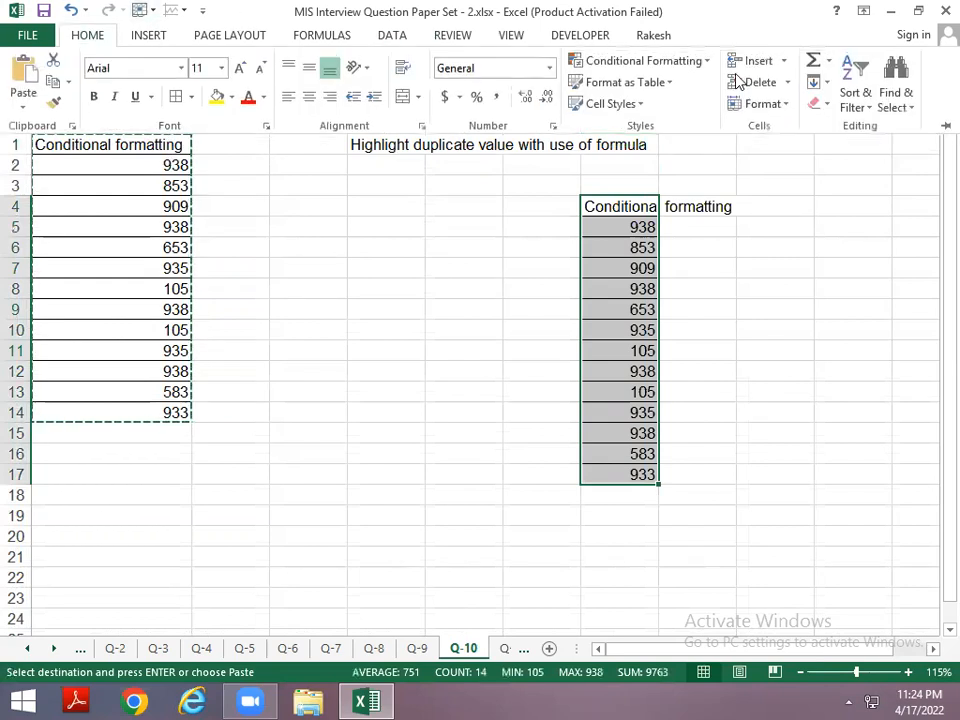
left_click(668, 63)
mouse_move(688, 92)
left_click(815, 344)
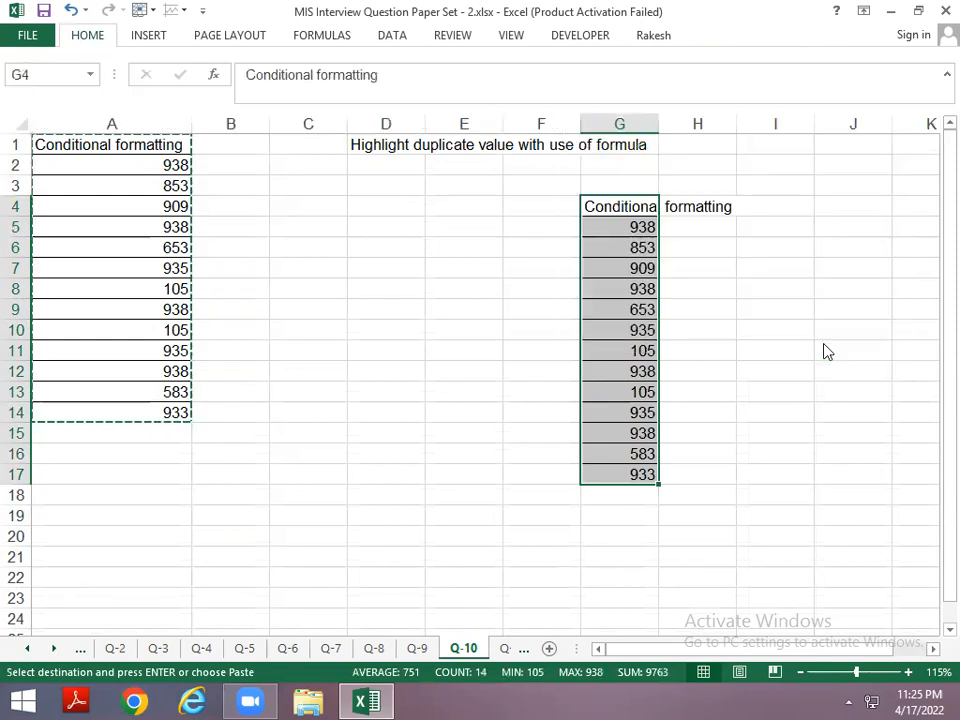
left_click(552, 438)
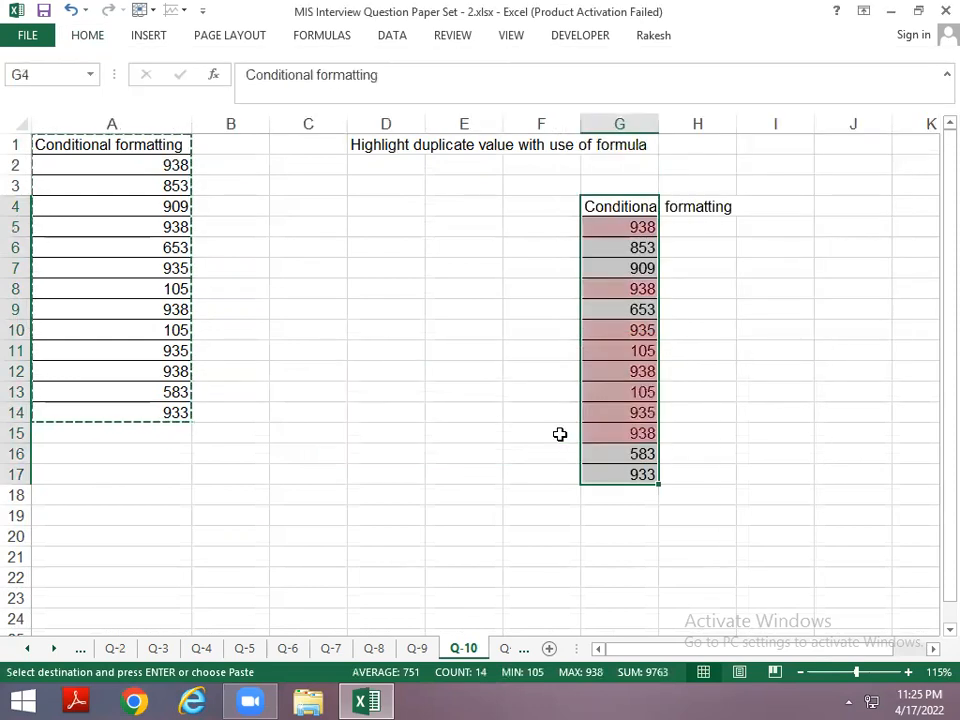
Enter =COUNTIF($A$2:$A$14,A2) in B2 to count how often the first list value occurs
key("Up")
key("Left")
key("Left")
key("Left")
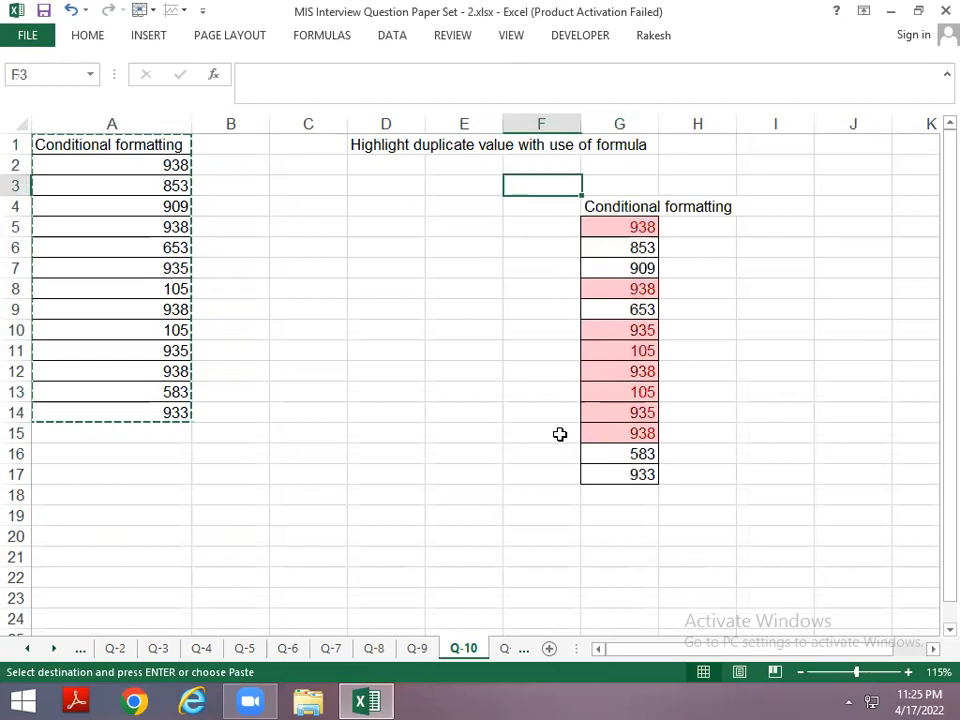
key("Left")
key("Left")
key("Escape")
key("Up")
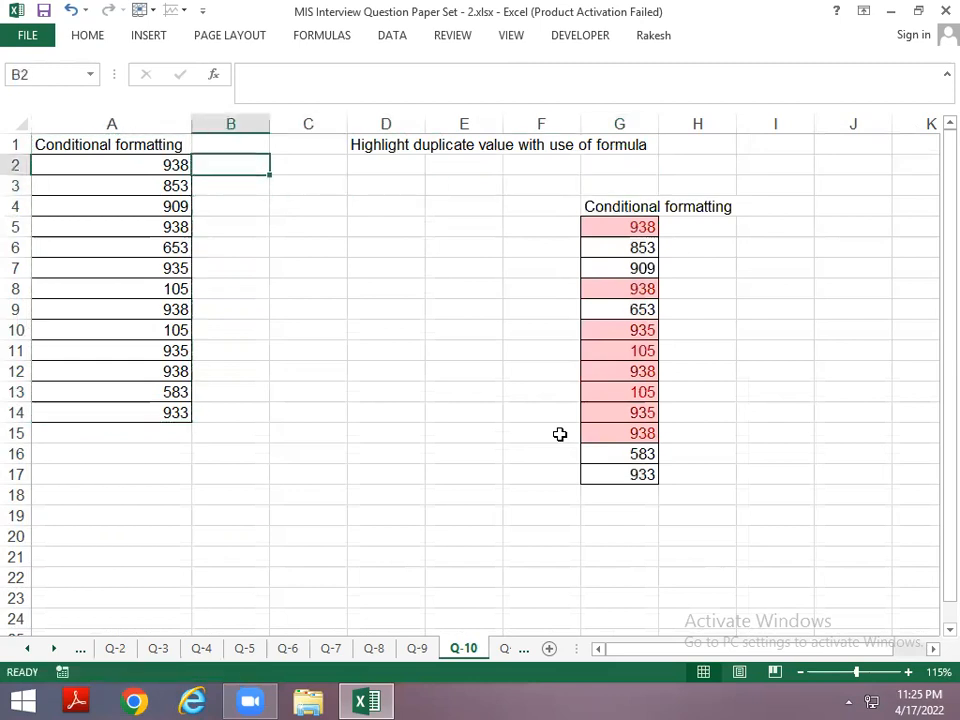
key("Left")
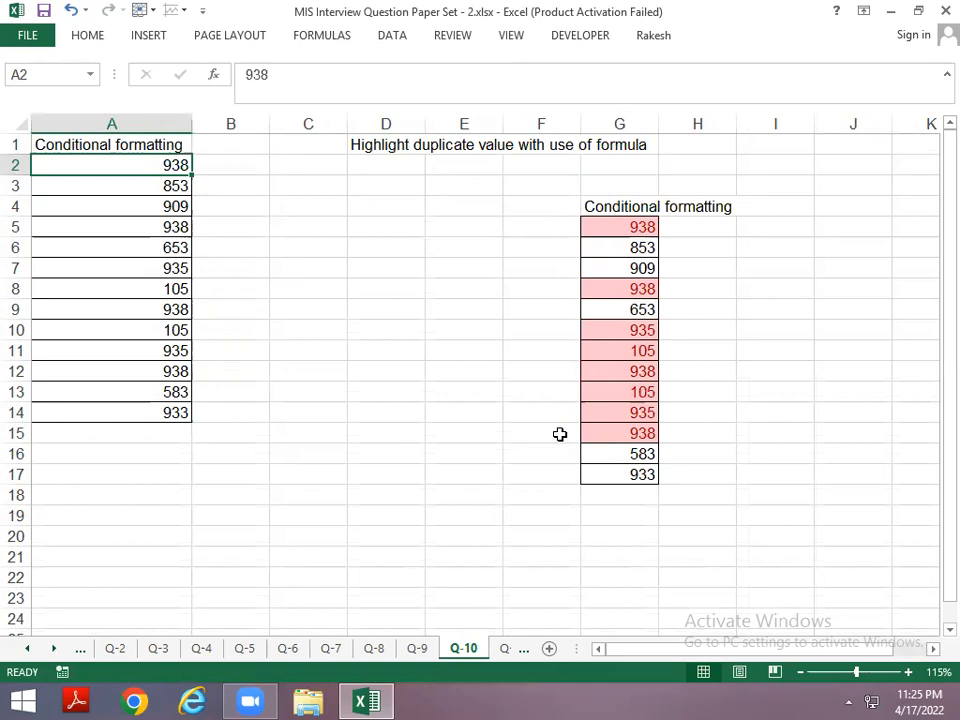
type("0")
key("Escape")
key("Right")
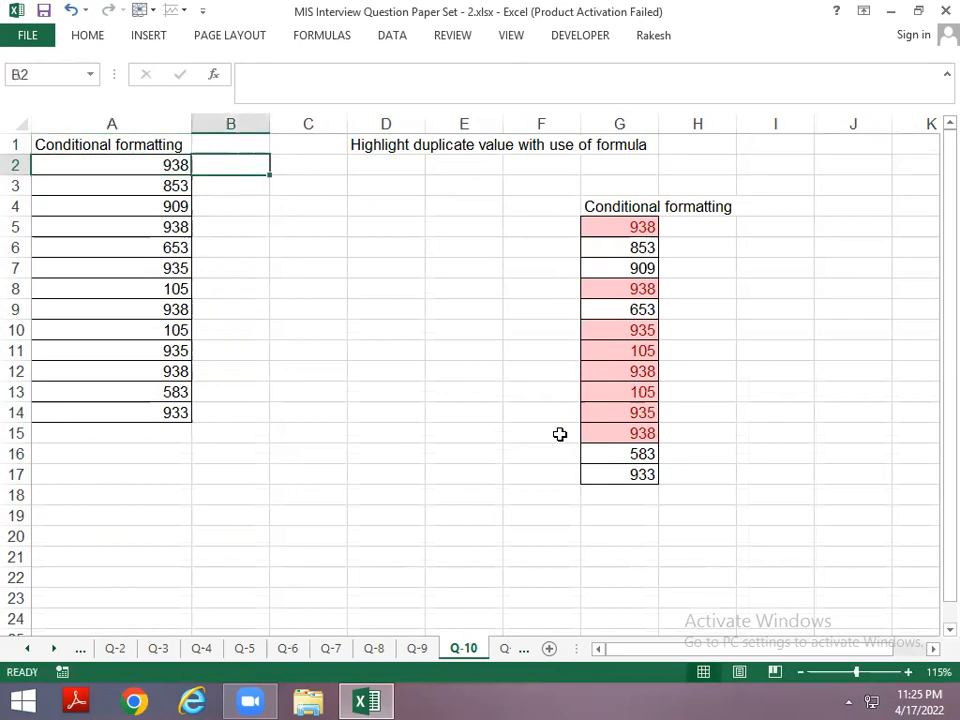
type("=counti")
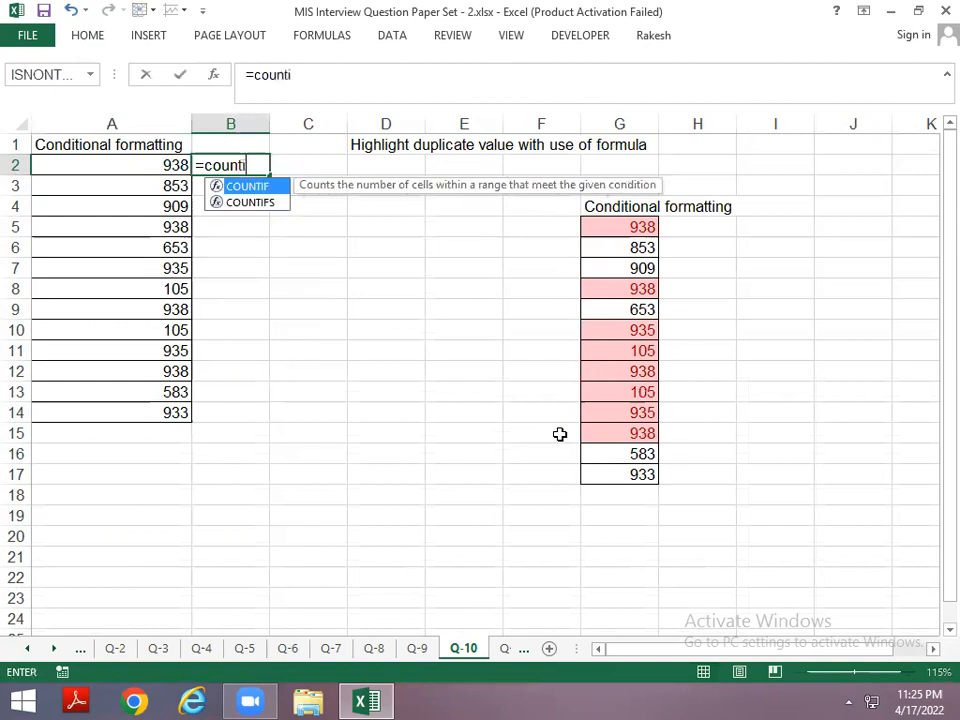
key("Tab")
key("ctrl+shift+Down")
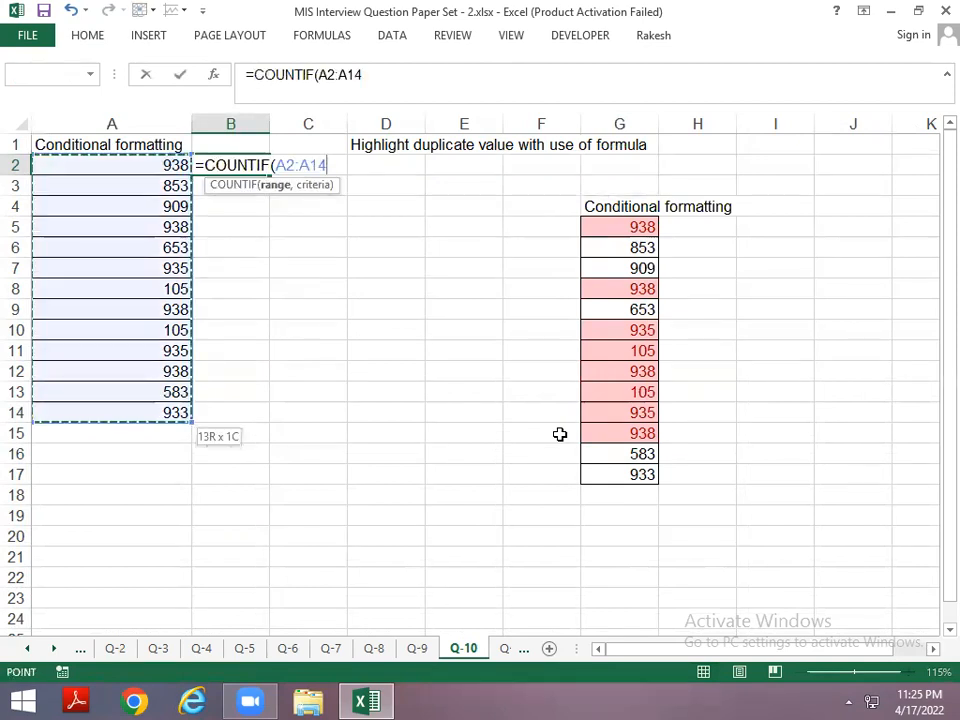
key("F4")
type(",")
key("Left")
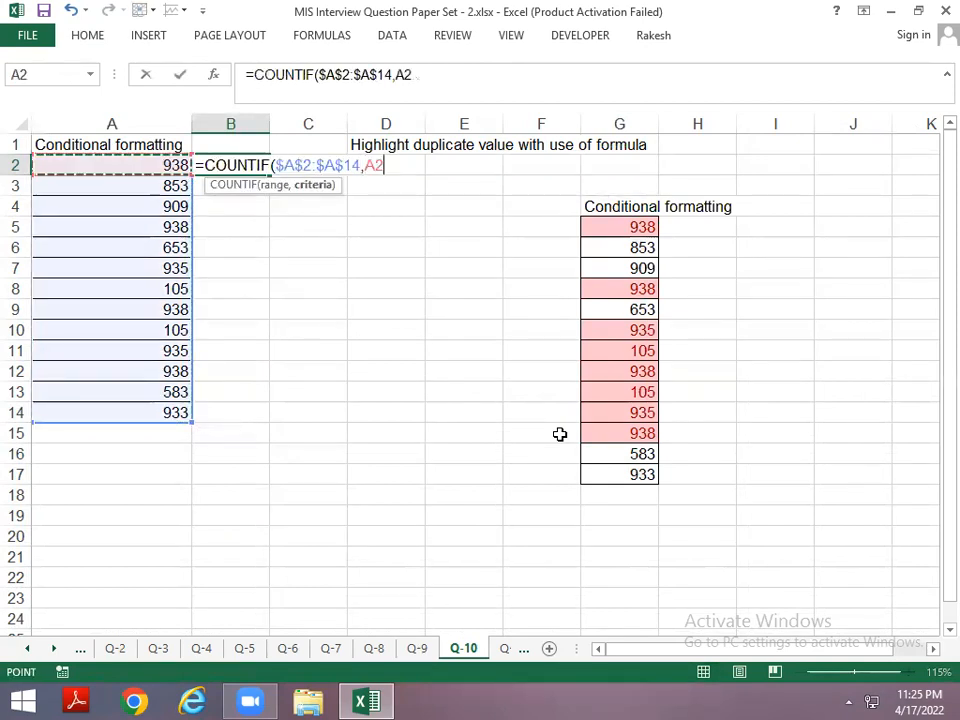
key("Return")
Fill the COUNTIF formula down column B to B14
key("Left")
key("ctrl+Down")
key("Right")
key("ctrl+shift+Up")
key("ctrl+d")
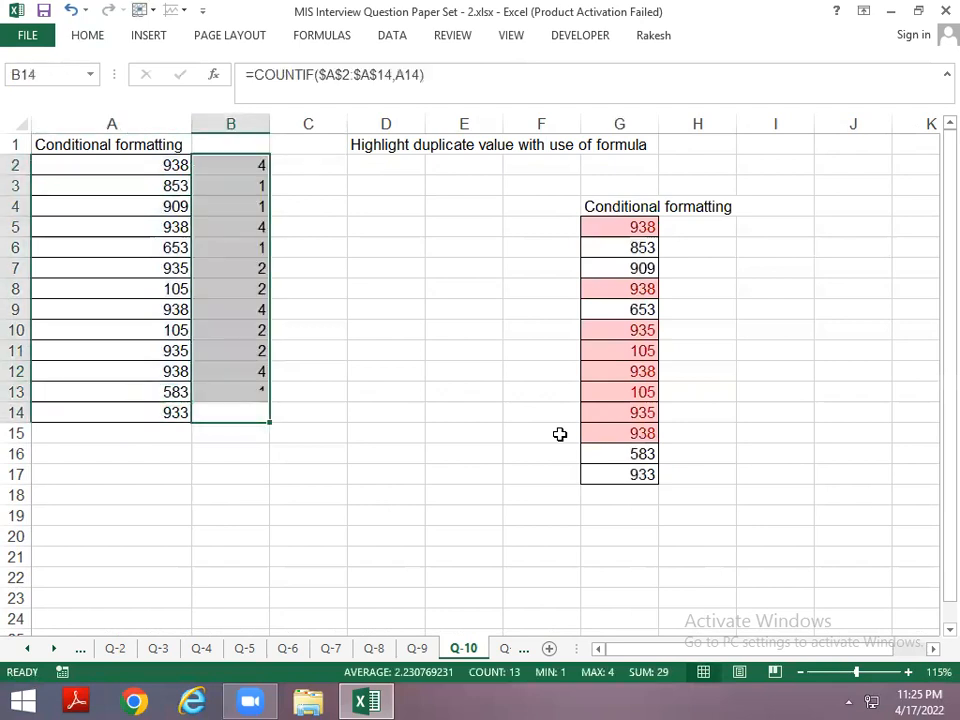
Extend the formula in B2 with >1 and fill it down through B14
key("ctrl+Up")
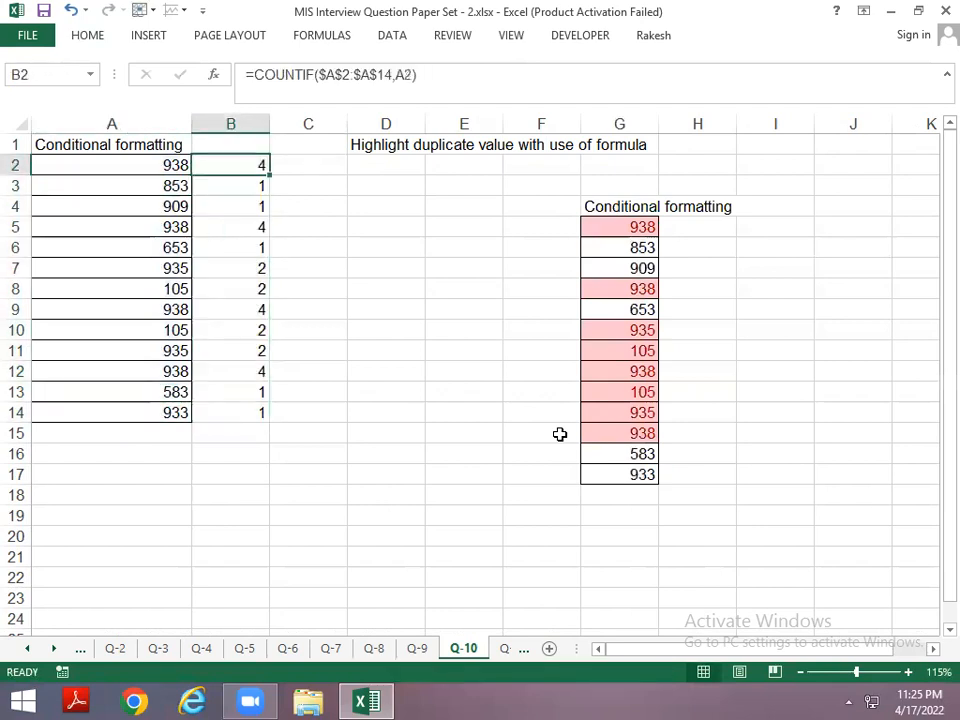
key("F2")
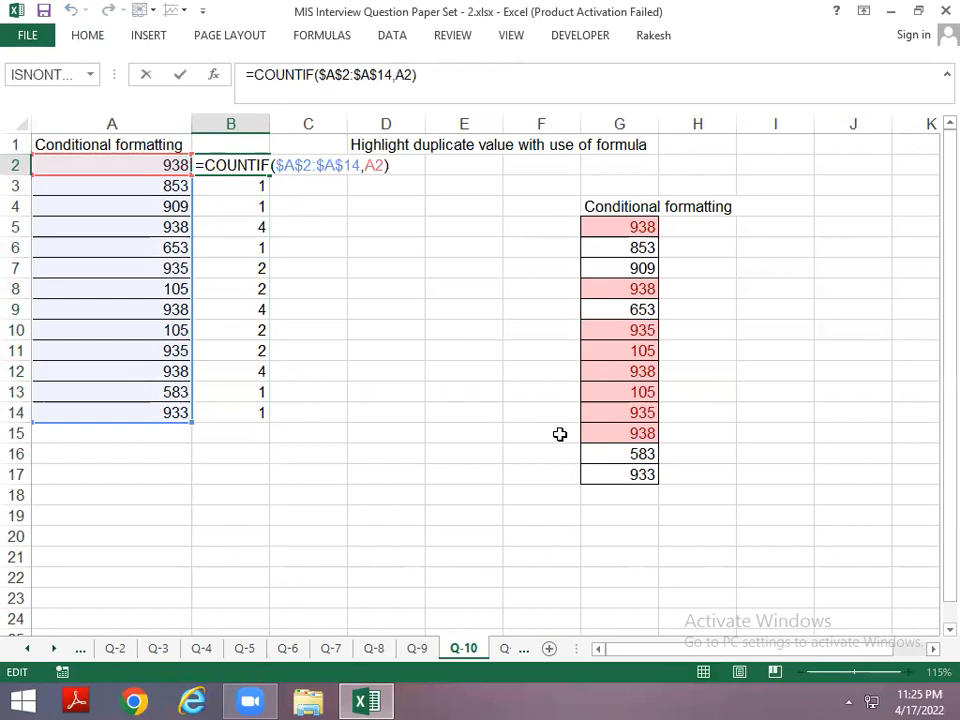
type(">1")
key("Return")
key("Up")
key("ctrl+shift+Down")
key("ctrl+d")
Copy the full formula text =COUNTIF($A$2:$A$14,A2)>1 from B2 without changing the cell
key("Up")
key("Down")
key("F2")
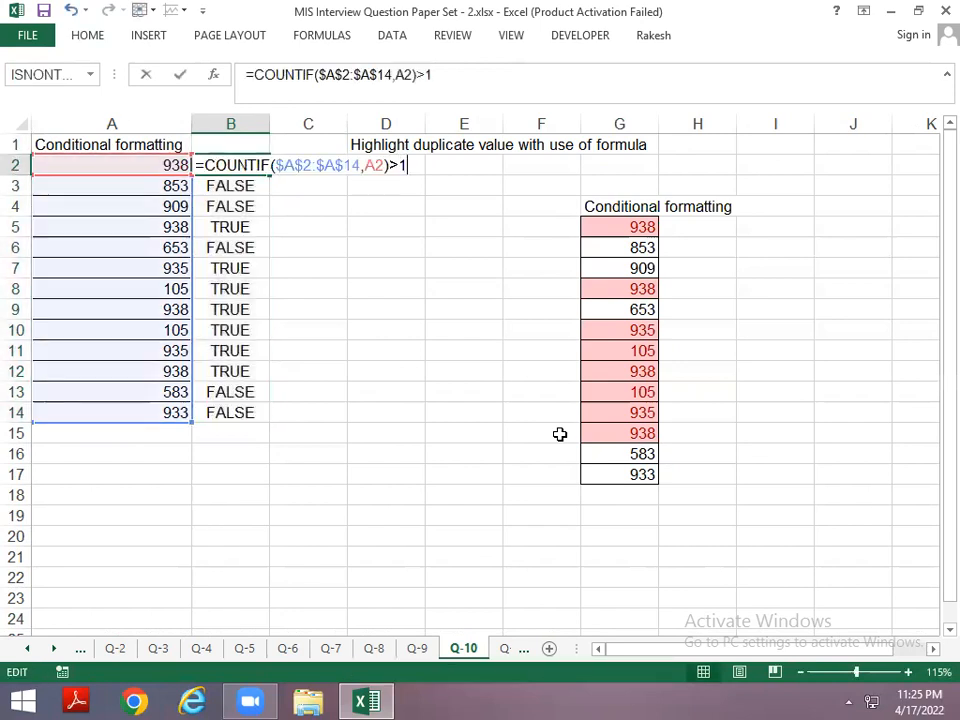
key("shift+Home")
key("ctrl+c")
key("Escape")
key("Left")
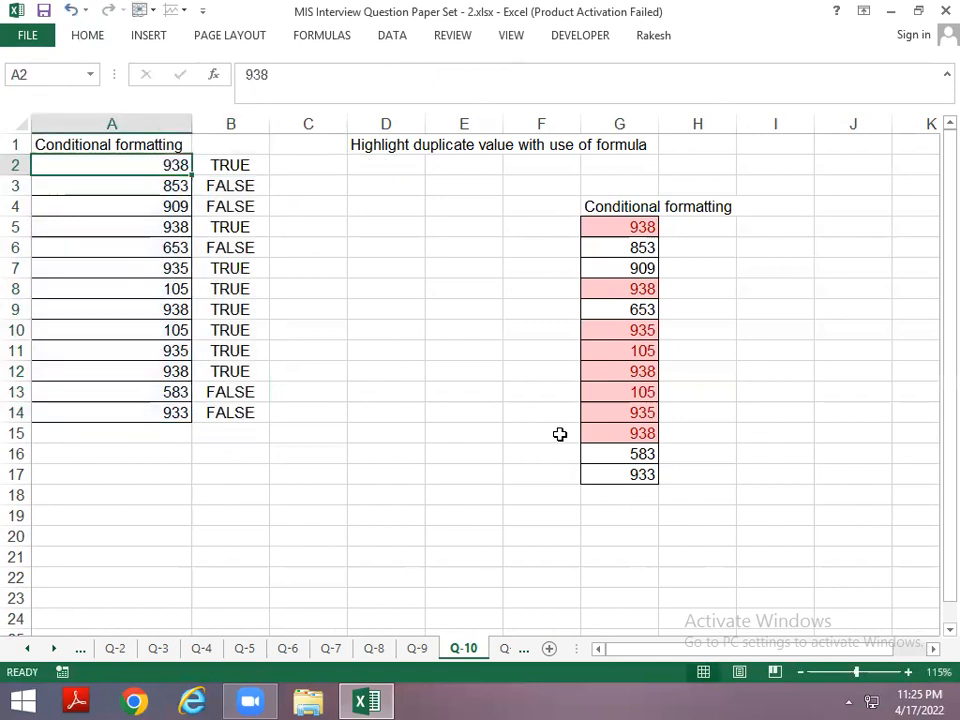
Create a formula-based conditional formatting rule for A2:A14 using the copied =COUNTIF($A$2:$A$14,A2)>1
key("ctrl+shift+Down")
left_click(92, 40)
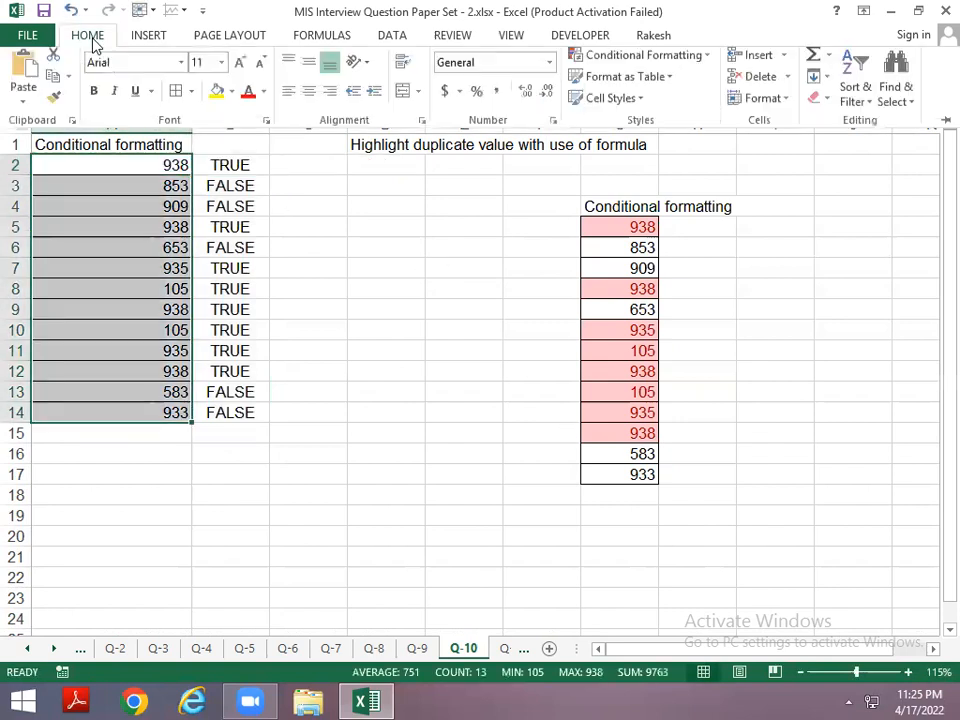
left_click(636, 62)
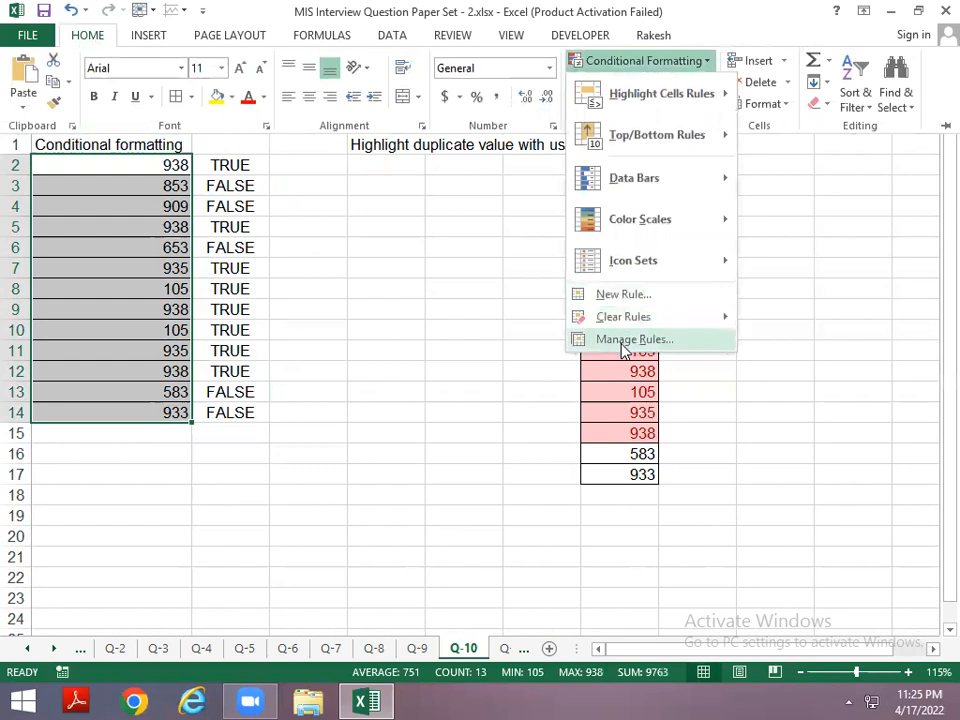
left_click(624, 340)
left_click(259, 352)
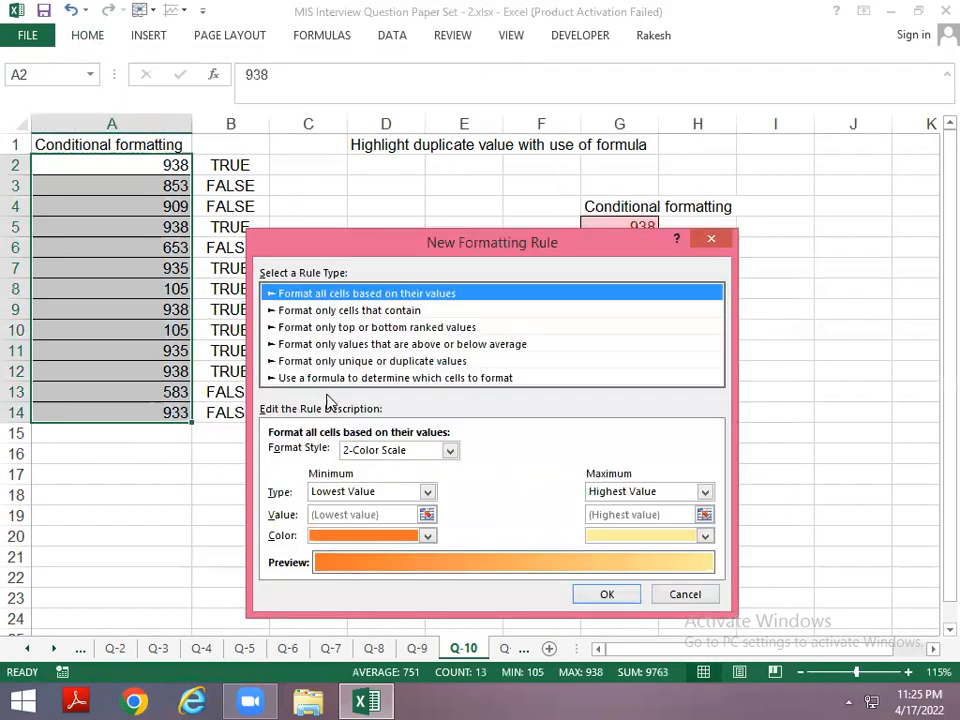
left_click(322, 378)
left_click(311, 455)
key("ctrl+v")
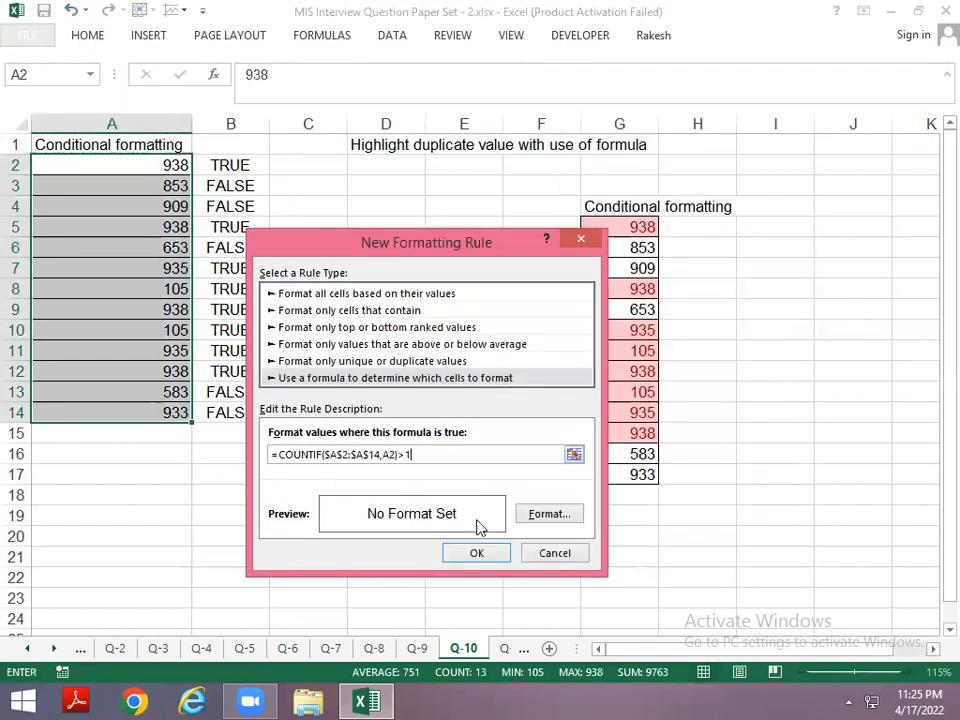
Give the rule a light blue fill and apply it to A2:A14
left_click(565, 523)
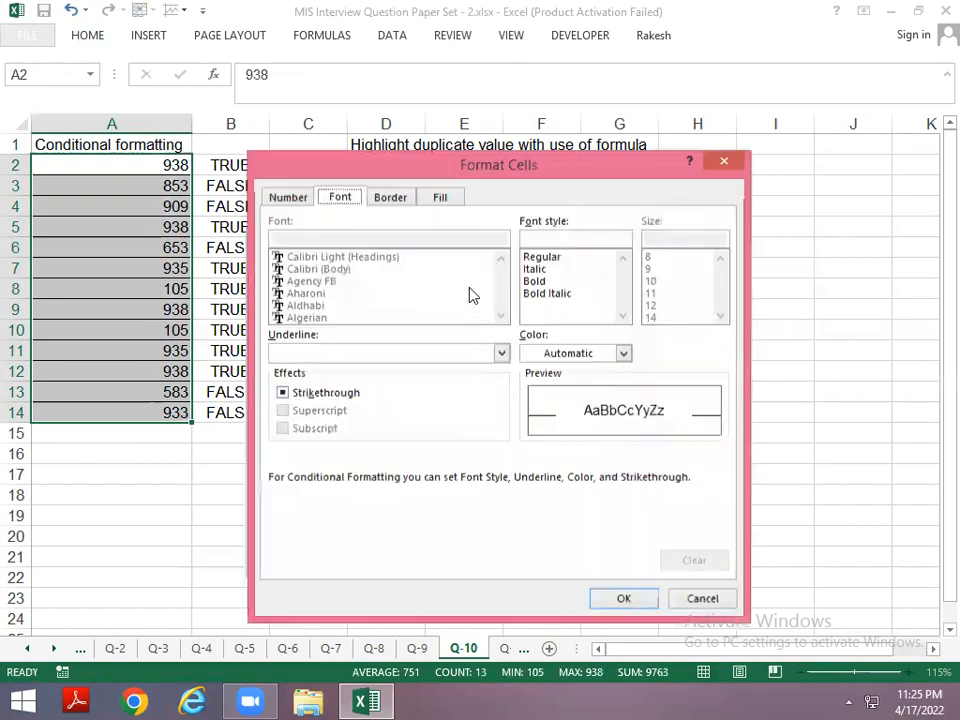
left_click(440, 197)
left_click(392, 381)
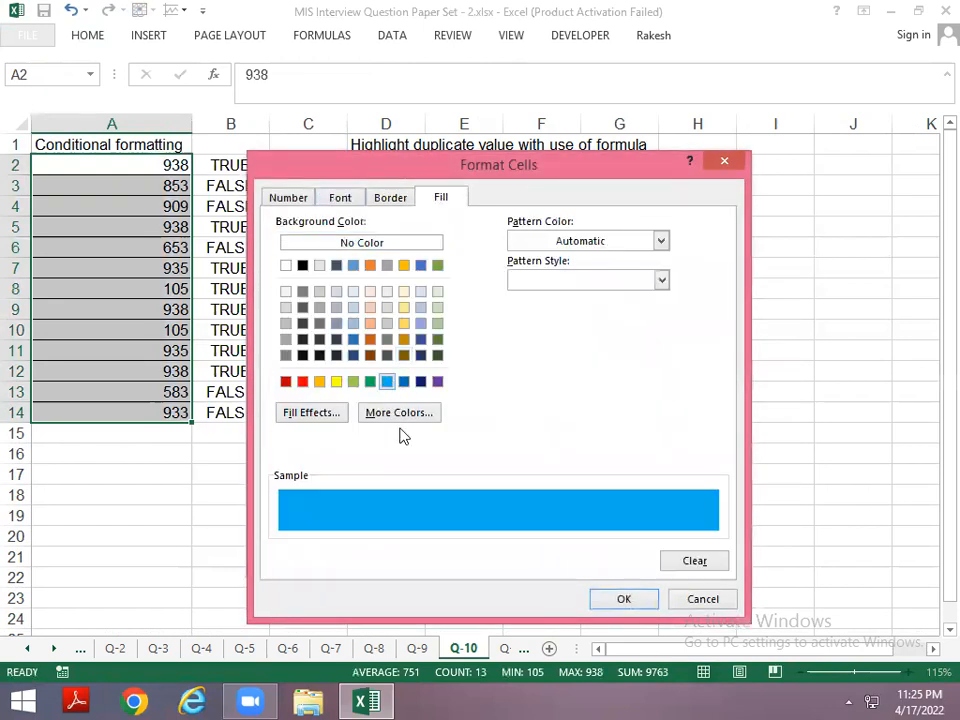
left_click(621, 600)
left_click(477, 554)
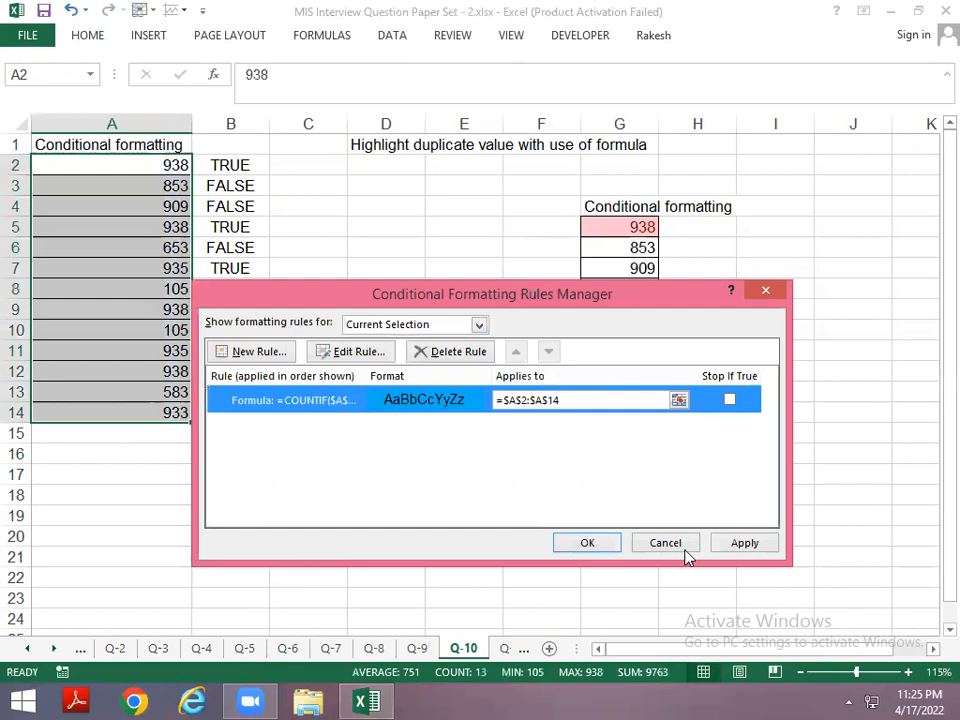
left_click(745, 553)
left_click(587, 542)
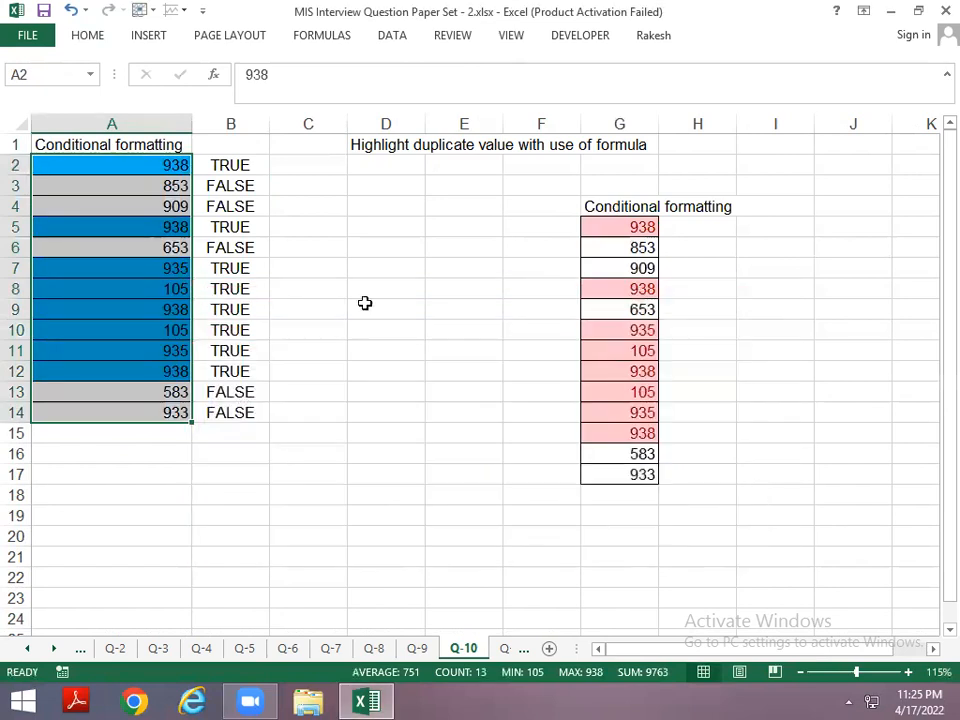
Compare the highlighting in column A with the list in column G and review the formula in B2
left_click(237, 207)
left_click(641, 272)
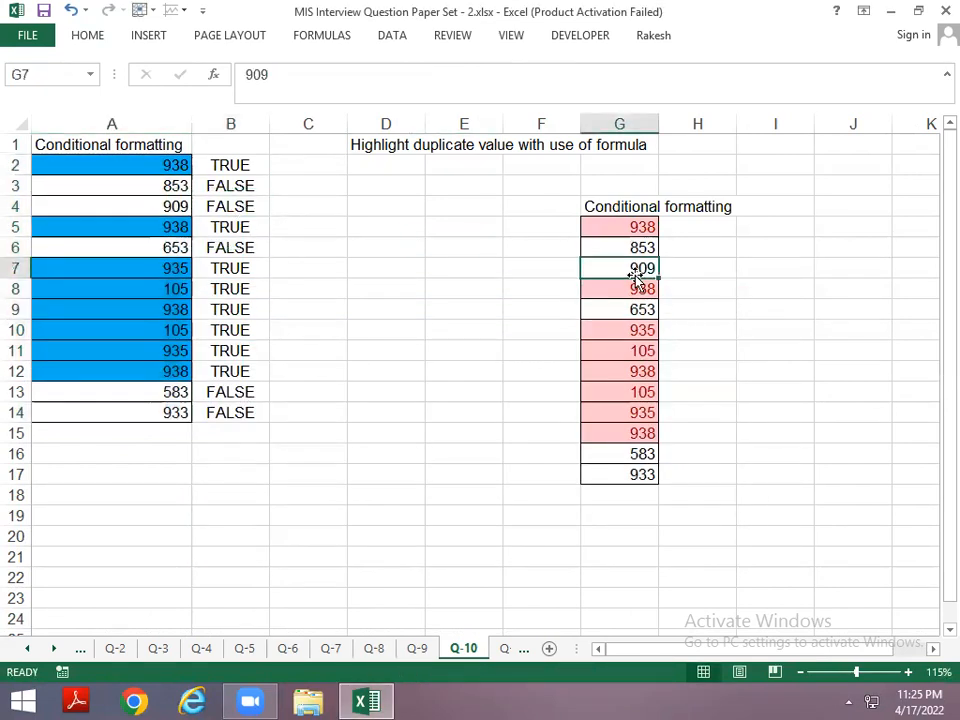
left_click(229, 169)
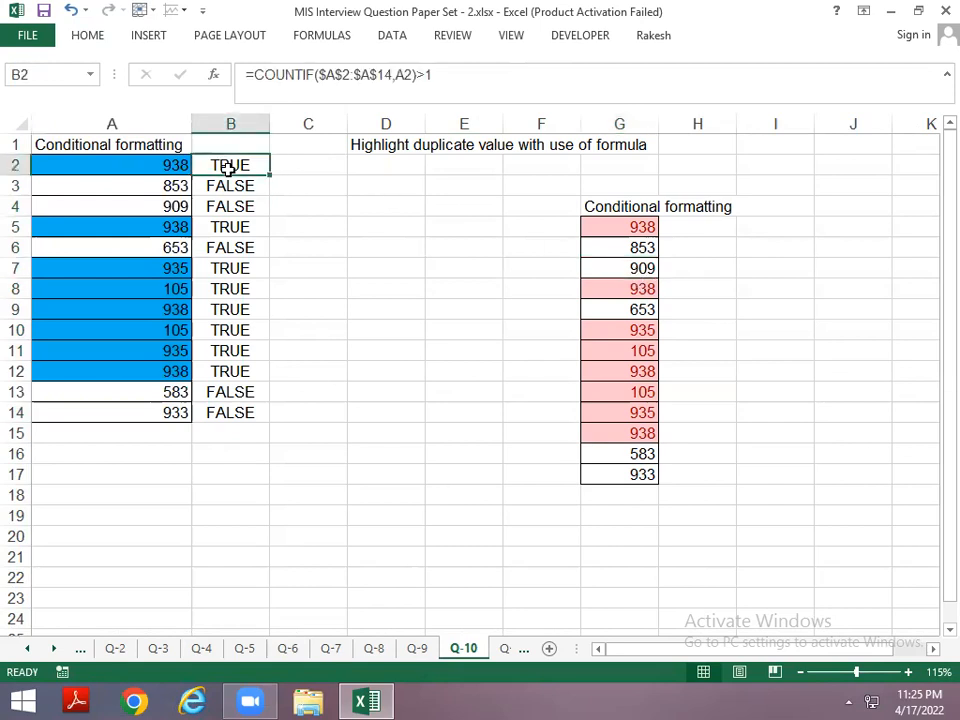
Switch to sheet Q-11 and examine the table's headers and the task text in E1
key("ctrl+Page_Down")
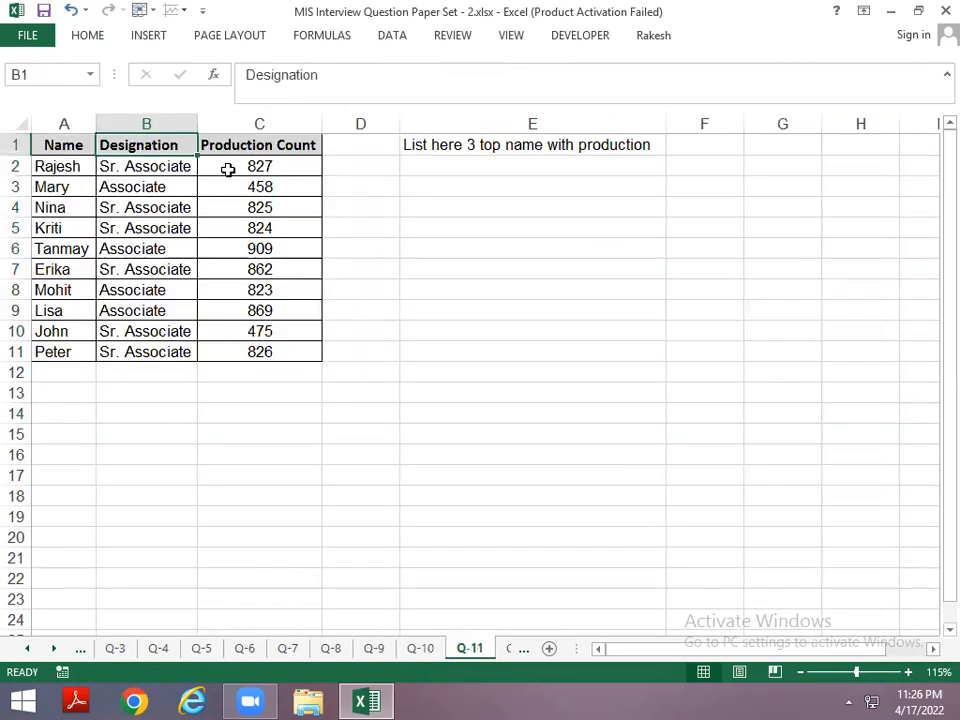
key("Left")
key("Down")
key("Up")
key("Down")
key("Up")
key("Right")
key("Right")
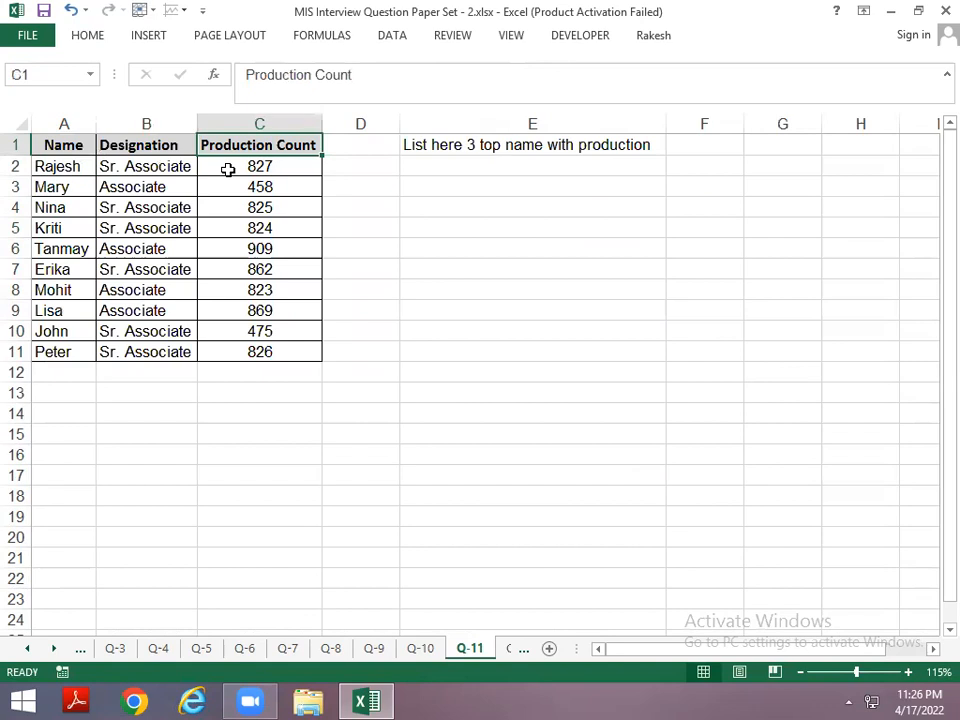
key("Right")
key("Right")
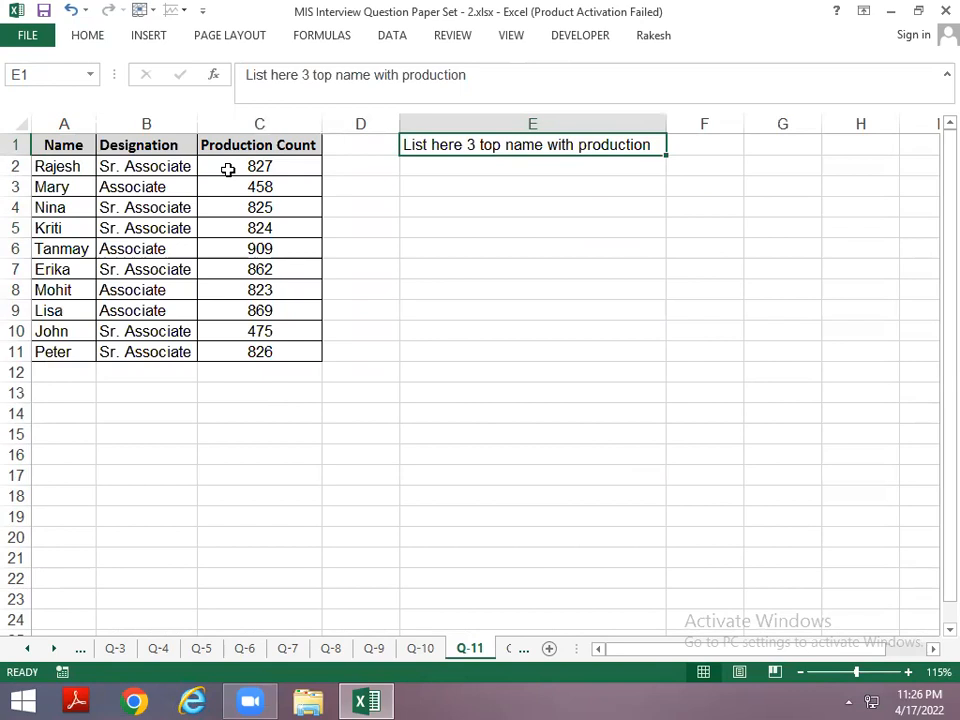
key("Left")
key("Left")
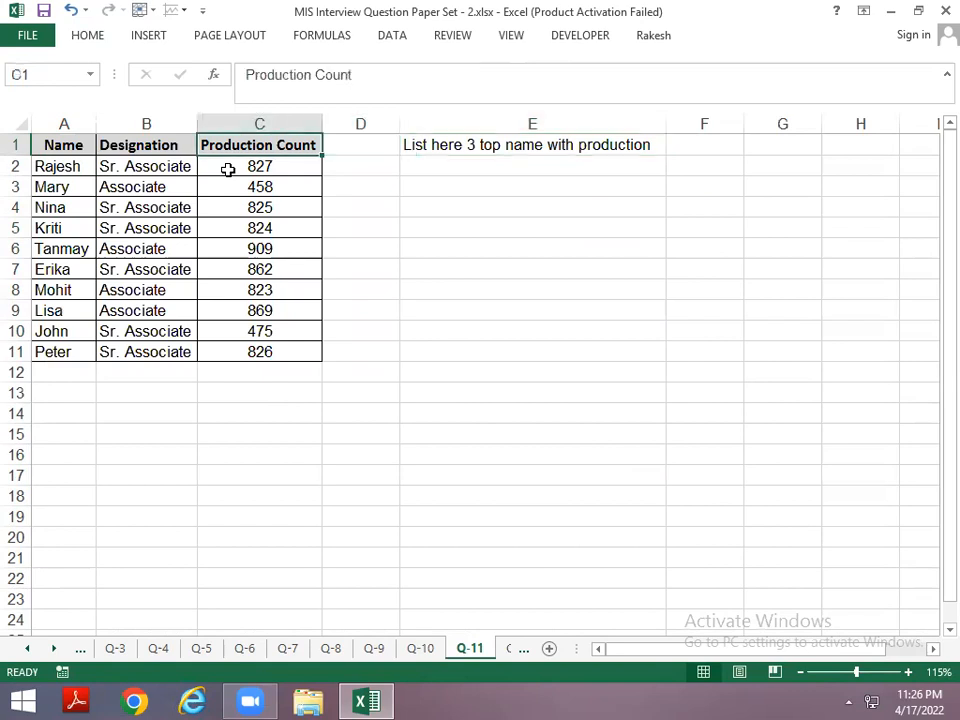
Mark the highest production count by entering 1 beside it in D6
key("Down")
key("Down")
key("Down")
key("Down")
key("Down")
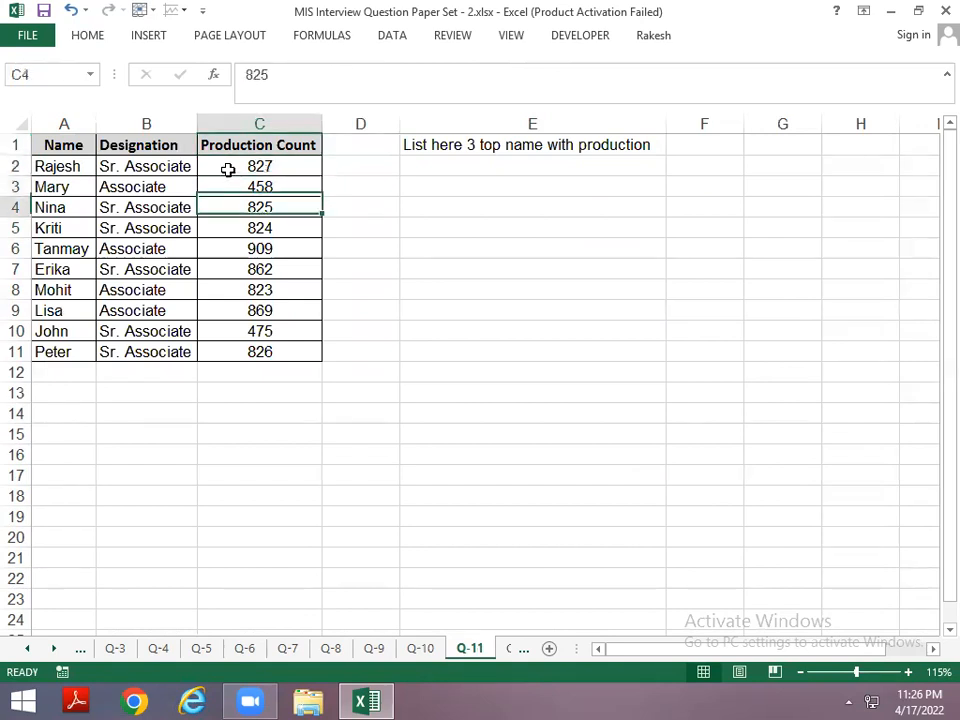
key("Right")
key("Right")
key("Left")
type("1")
key("Return")
key("Up")
key("Left")
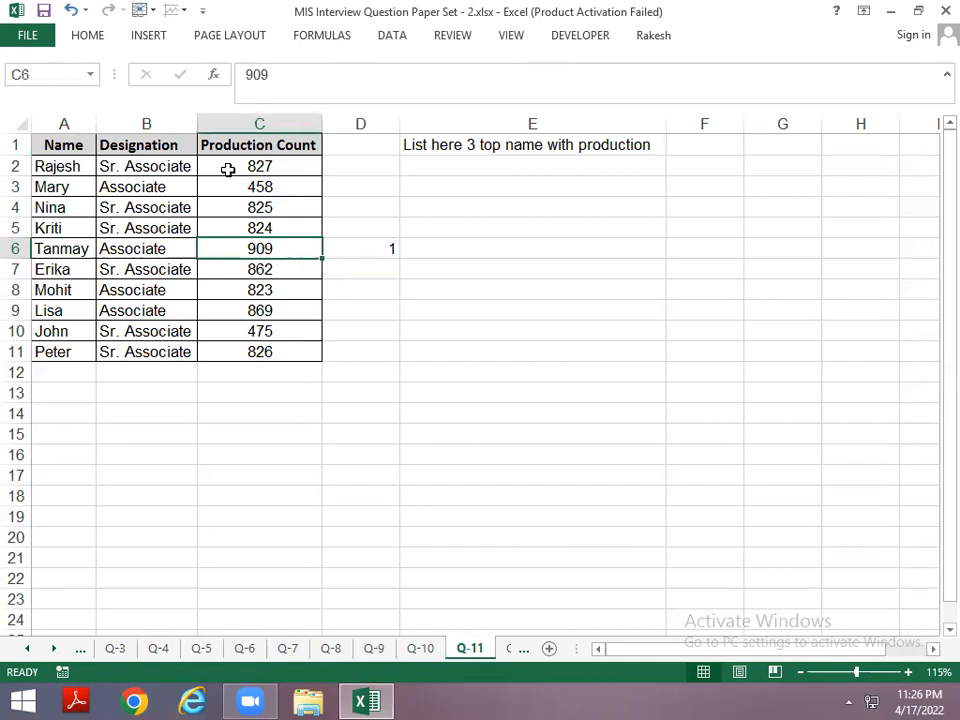
Mark the second-highest production count by entering 1 beside it in D9
key("Down")
key("Down")
key("Down")
key("Down")
key("Down")
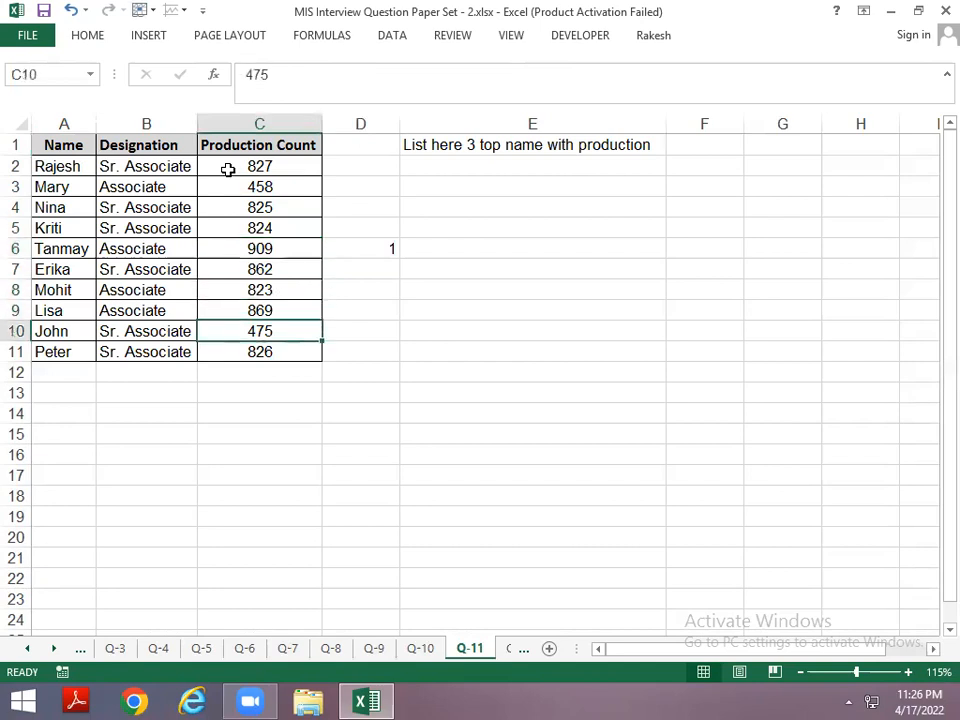
key("Up")
key("Up")
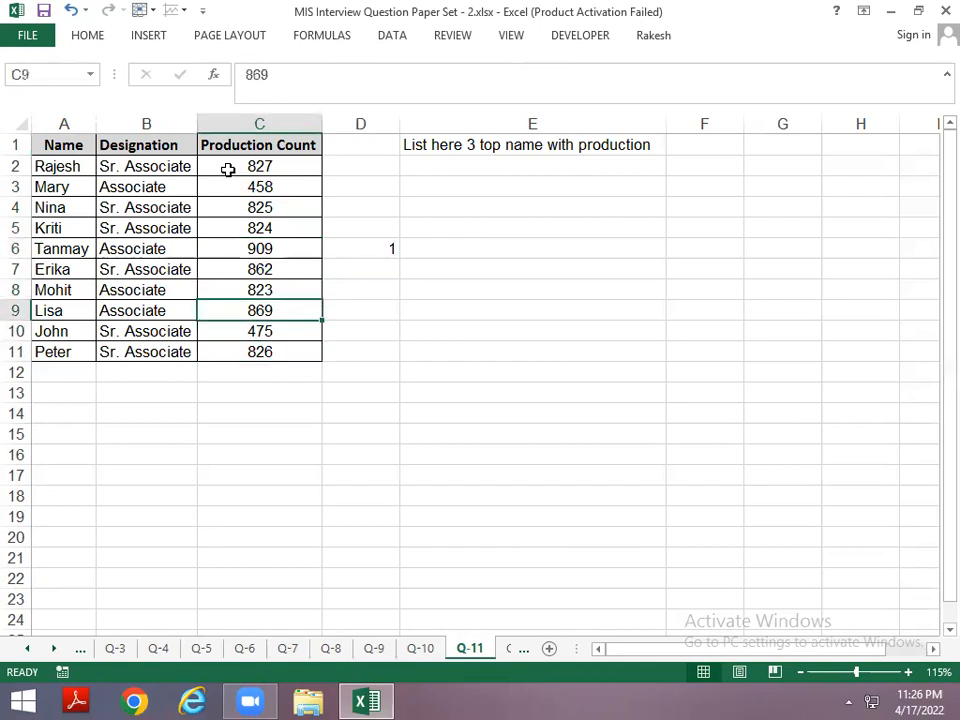
key("Right")
type("1")
key("Return")
Mark the third-highest production count by entering 1 beside it in D7
key("Up")
key("Up")
key("Up")
key("Up")
key("Up")
key("Up")
key("Up")
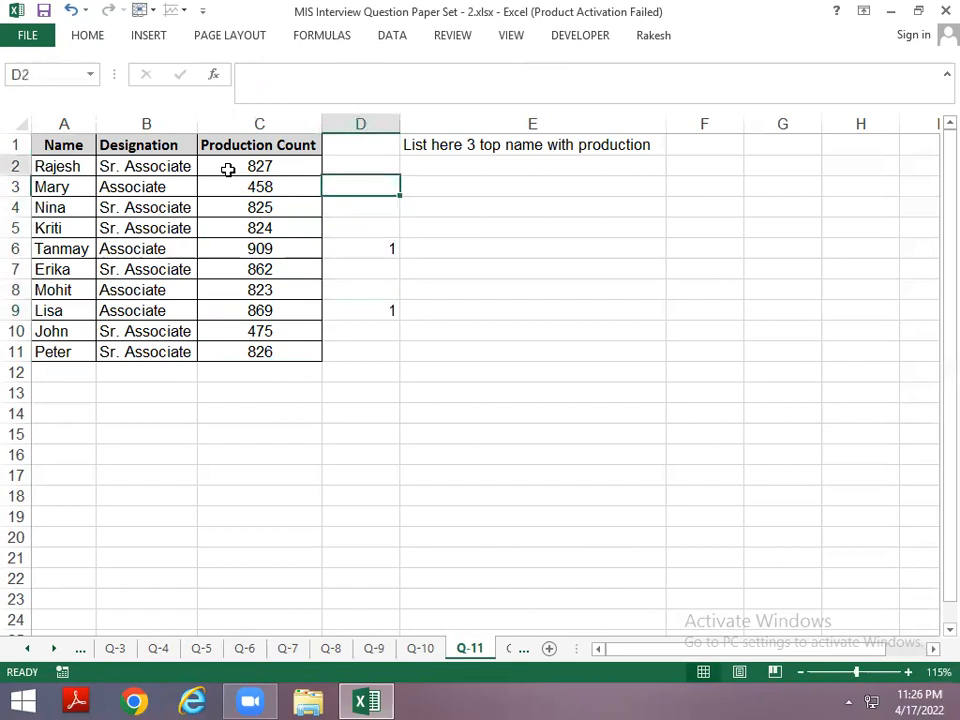
key("Left")
key("Down")
key("Down")
key("Down")
key("Down")
key("Down")
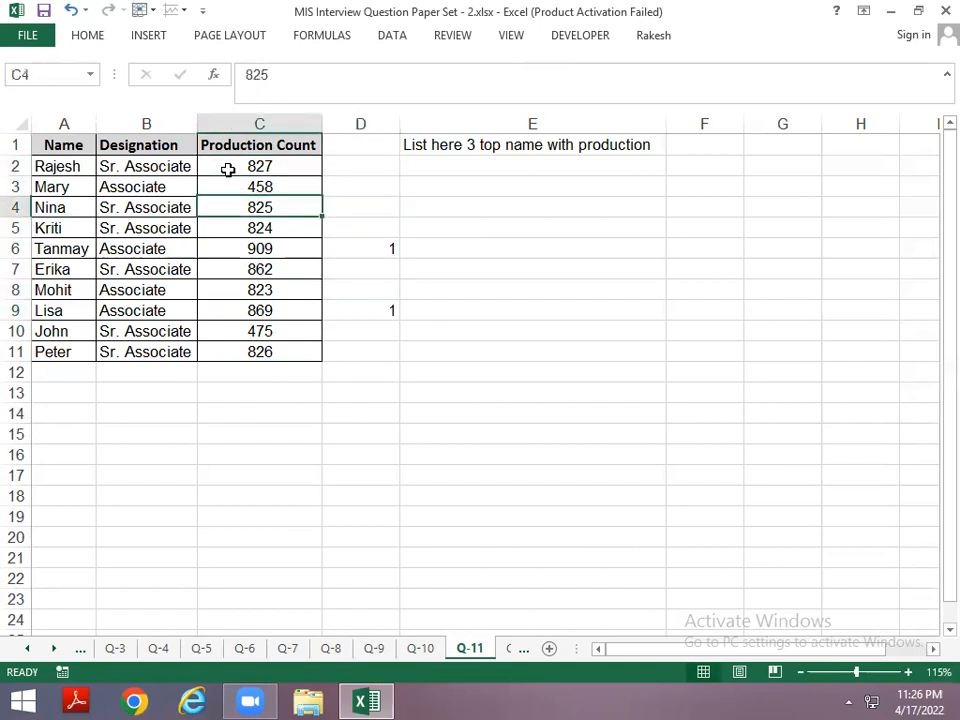
key("Right")
type("1")
key("Return")
Clear the marks beside the production counts in column D and go to cell E3
key("Up")
key("Up")
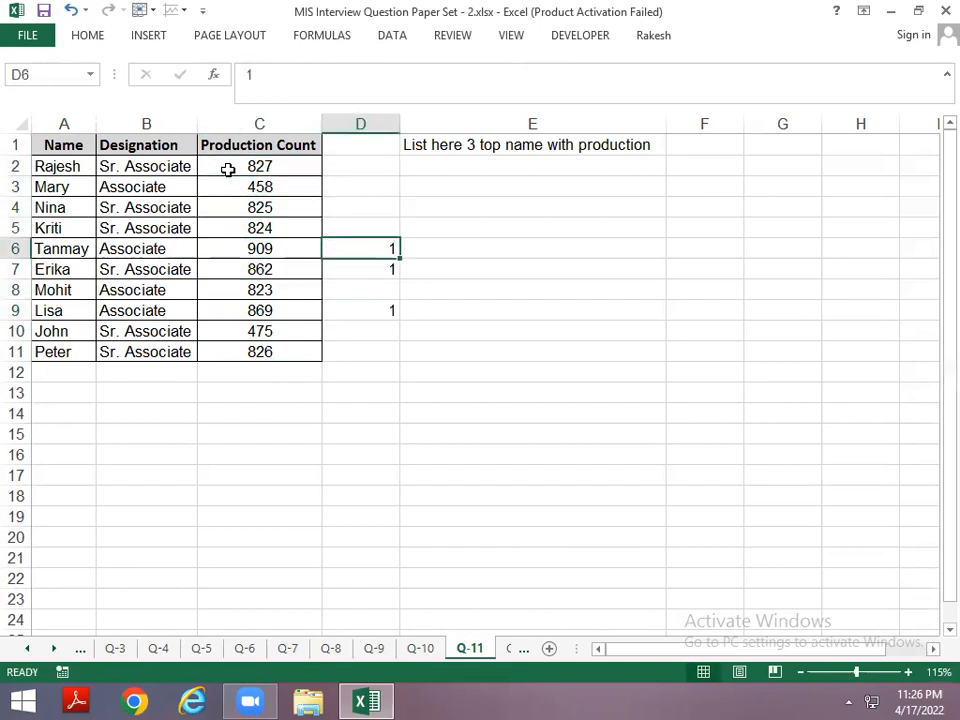
key("Left")
key("Left")
key("Left")
key("Down")
key("Down")
key("Down")
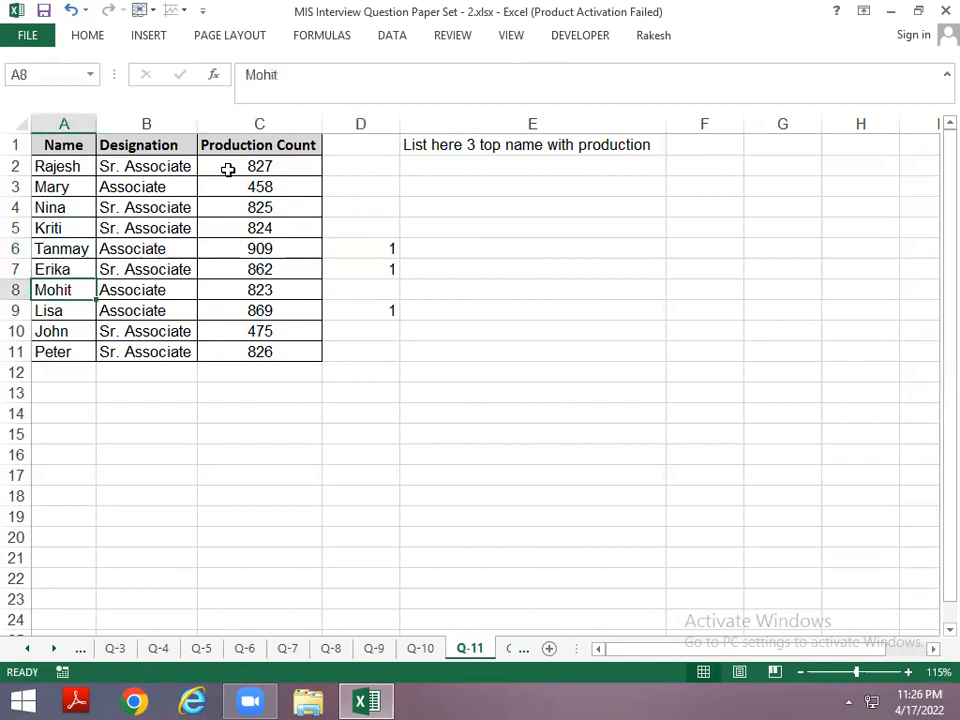
key("Right")
key("Right")
key("Right")
key("Up")
key("Up")
key("Up")
key("shift+Down")
key("shift+Down")
key("shift+Down")
key("Delete")
key("Up")
key("Up")
key("Up")
key("Right")
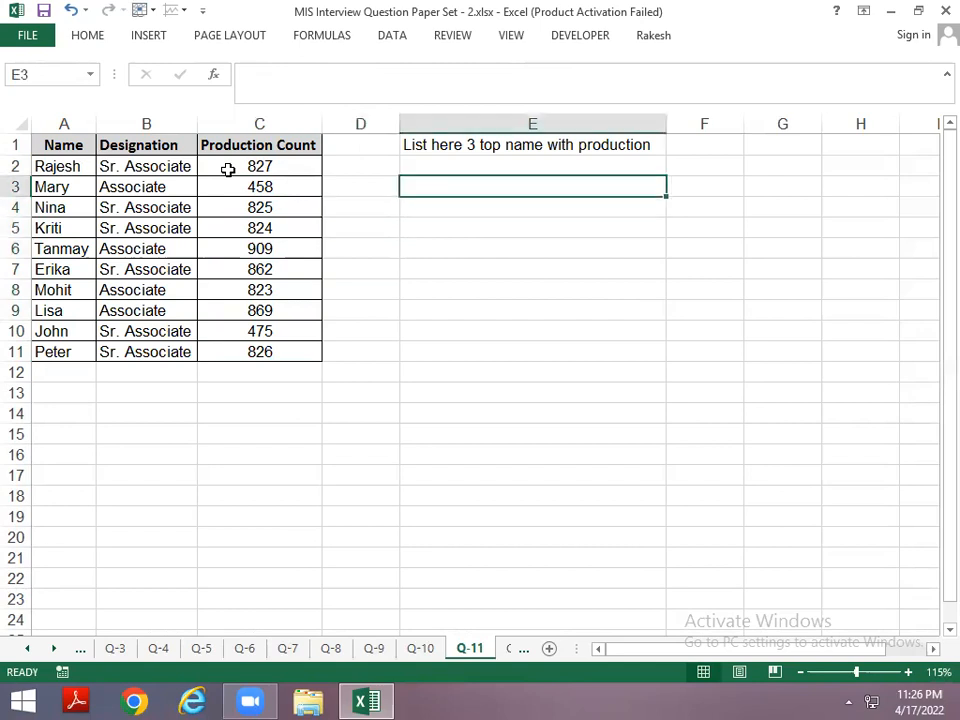
Enter =LARGE($C$2:$C$11,1) in E3 to return the highest production count
type("=")
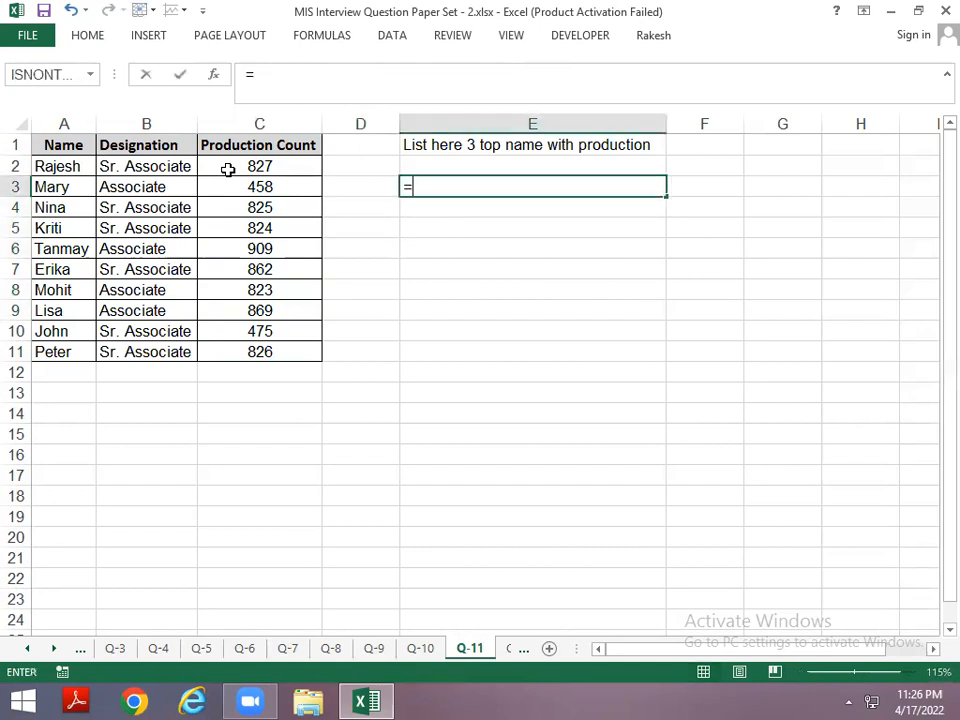
type("la")
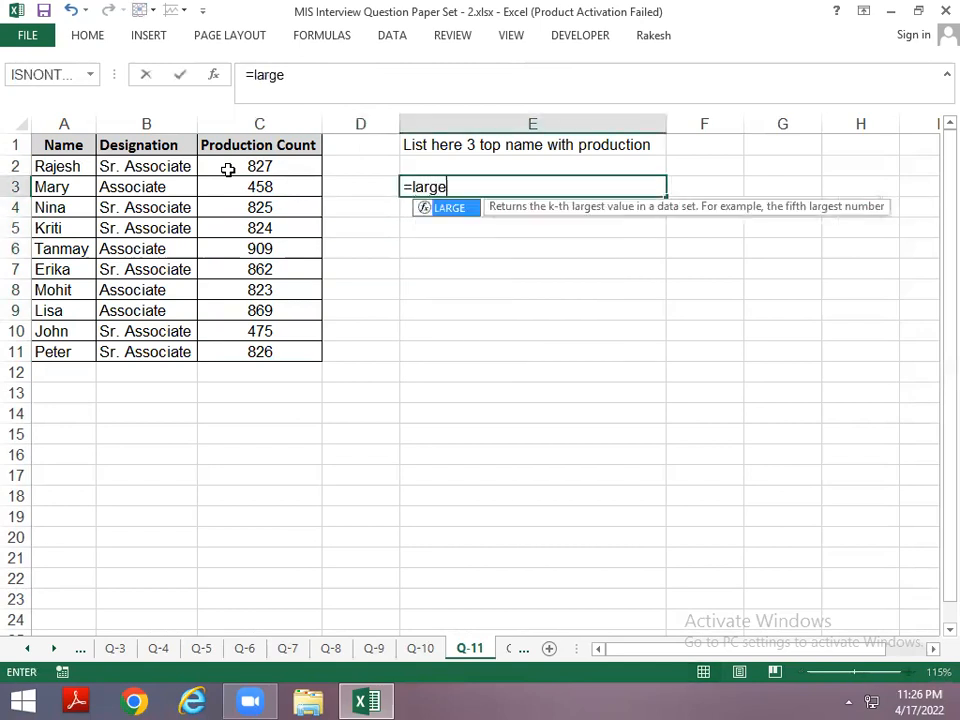
type("rge")
key("Tab")
key("Left")
key("Left")
key("Up")
key("Up")
key("Down")
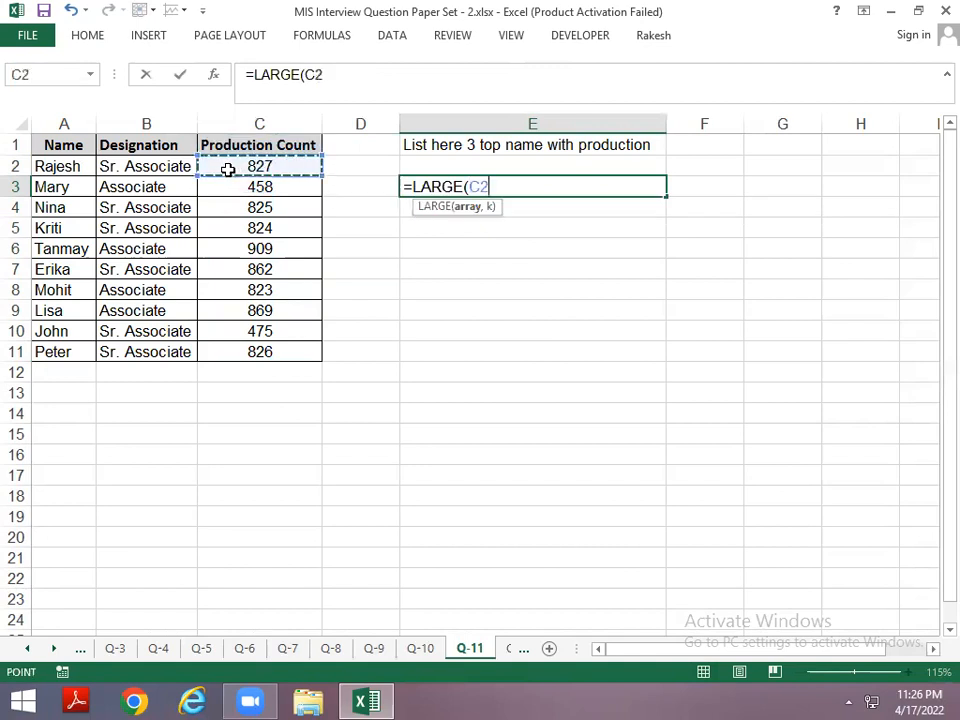
key("ctrl+shift+Down")
key("F4")
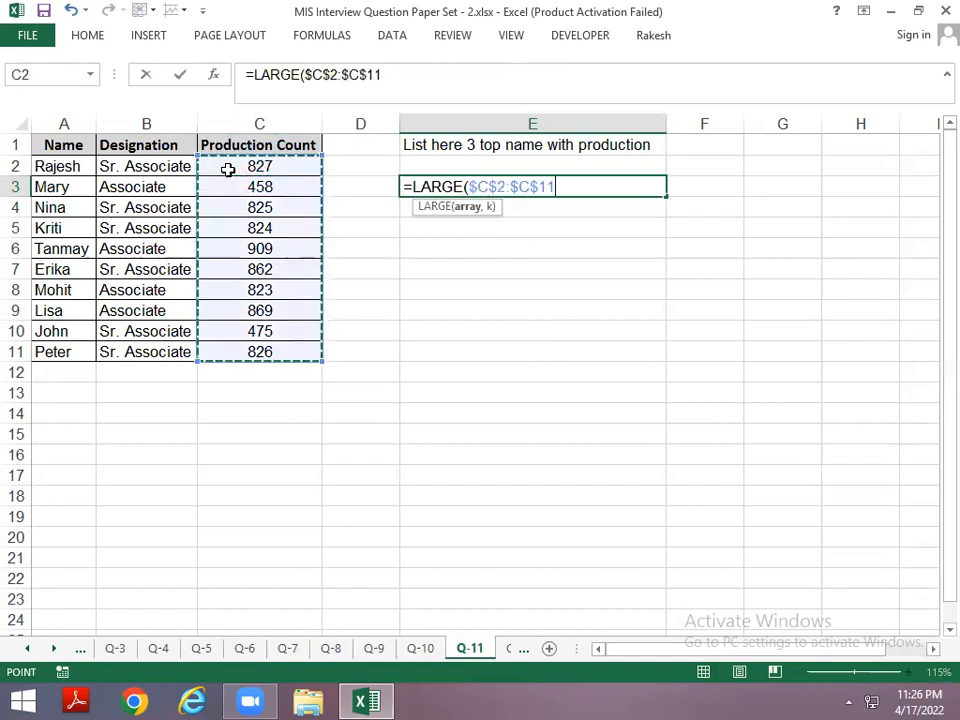
type(",1")
key("Return")
Copy the LARGE formula down into E4 and change its rank argument to 2
key("ctrl+d")
key("F2")
key("Left")
key("BackSpace")
type("2")
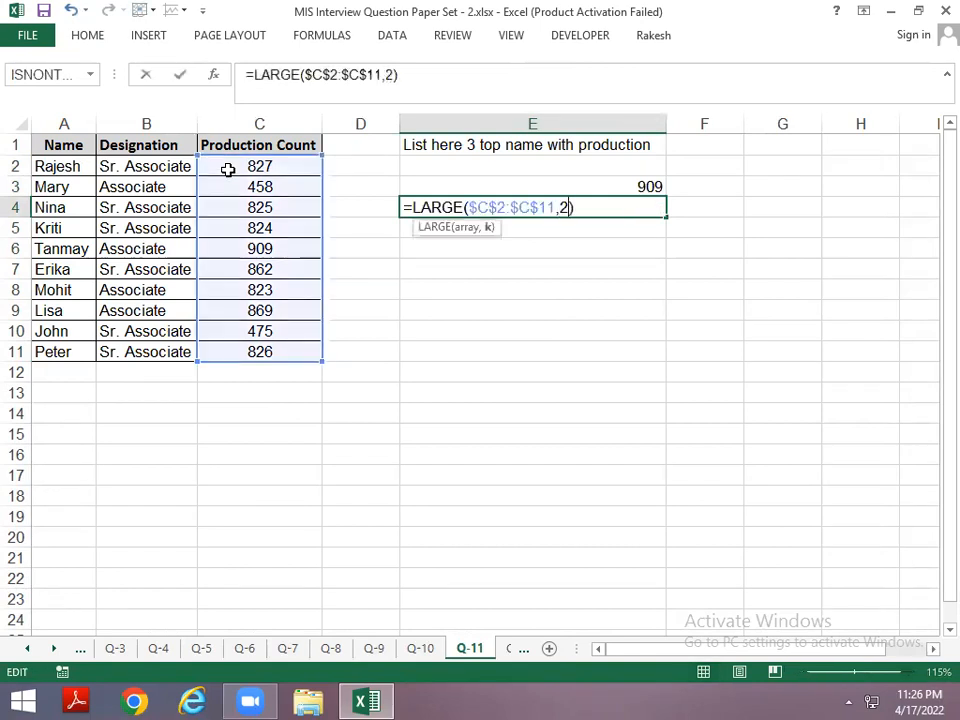
key("Return")
Copy the LARGE formula down into E5 and change its rank argument to 3
key("ctrl+d")
key("F2")
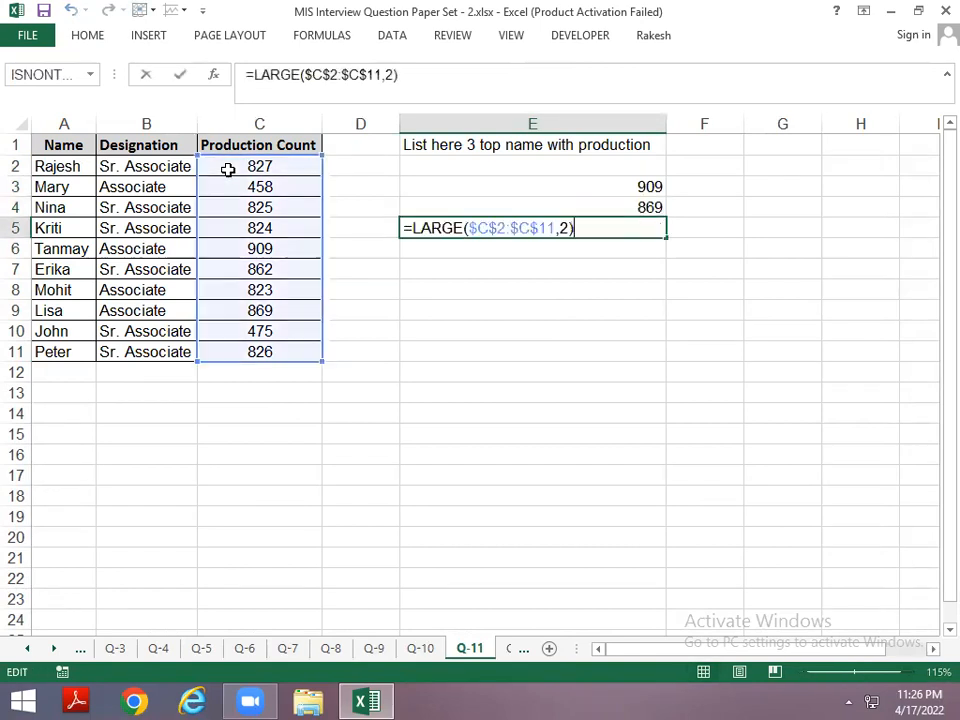
key("Left")
key("BackSpace")
type("3")
key("Return")
key("Up")
key("Up")
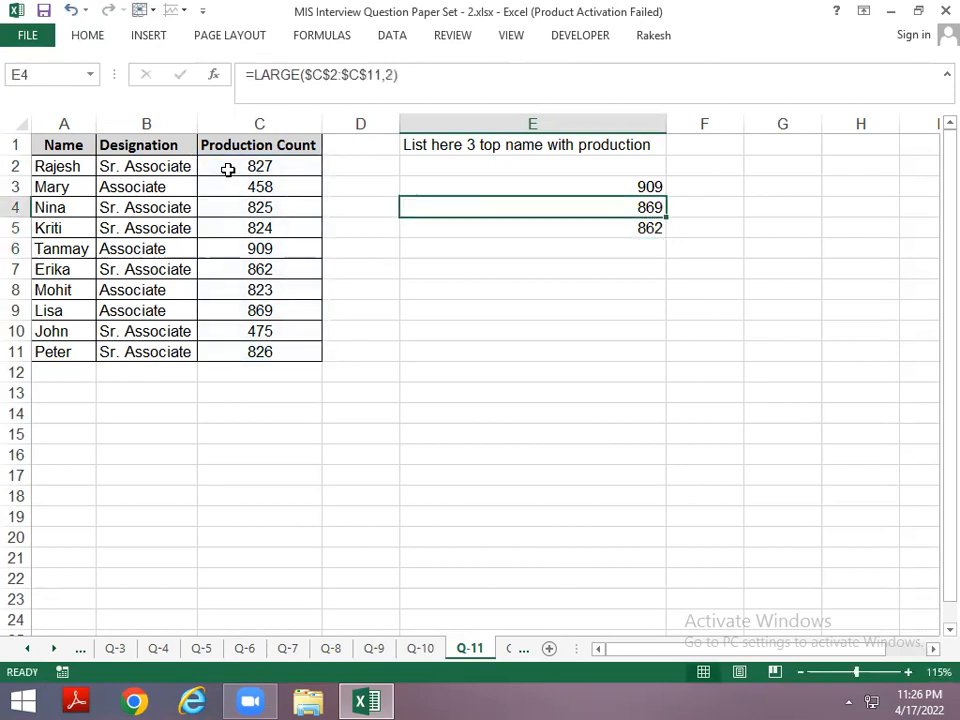
key("Up")
key("shift+Down")
key("shift+Down")
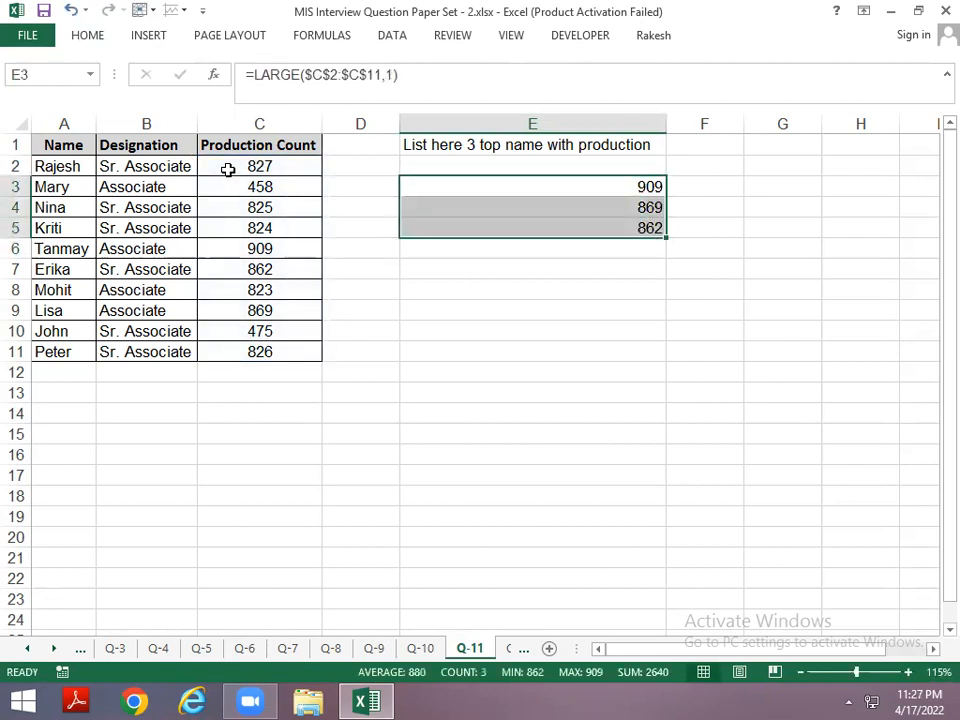
key("Up")
key("Down")
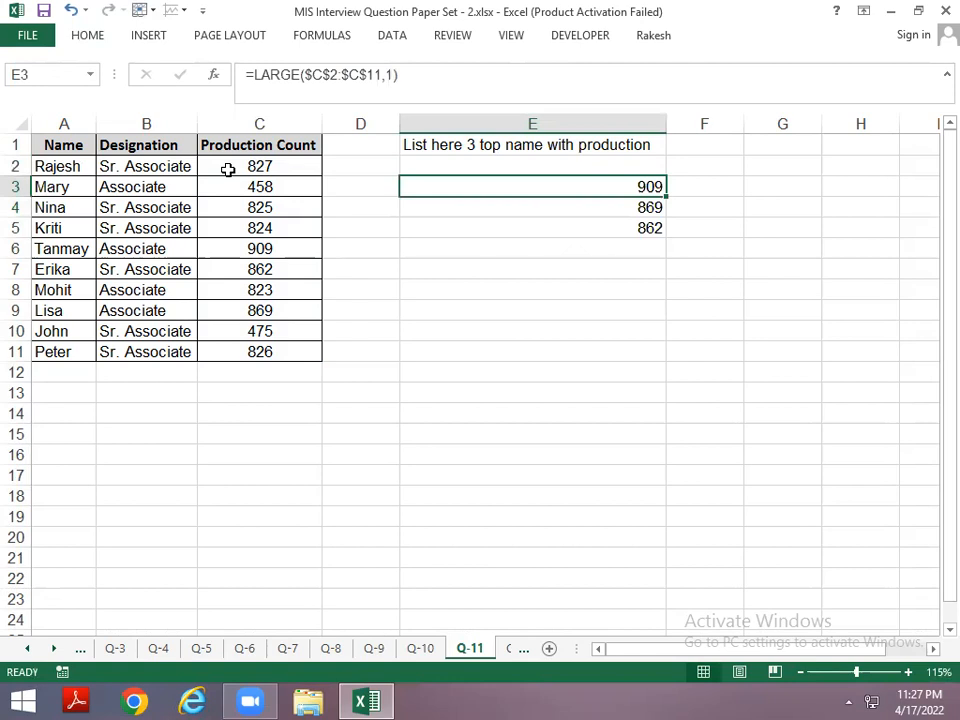
key("Left")
key("Left")
key("Up")
key("Left")
key("Left")
Enter =MATCH(E3,$C$1:$C$11,0) in F3 to find the row position of the highest count
key("Right")
key("Right")
key("Right")
key("Right")
key("Down")
key("Right")
type("=mat")
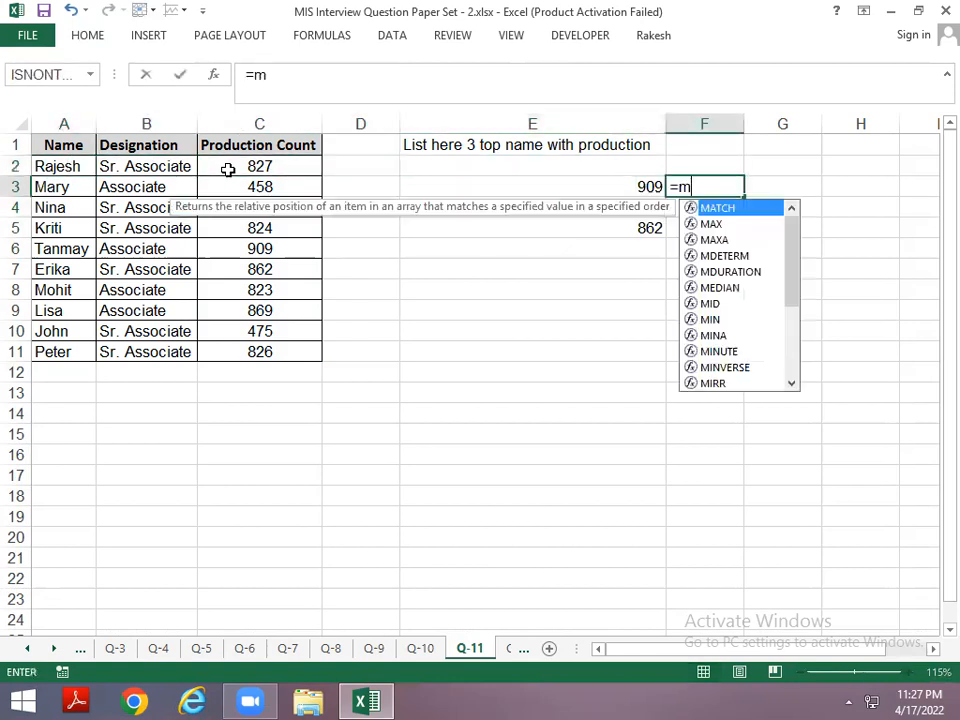
key("Tab")
key("Left")
type(",")
key("Up")
key("Up")
key("Left")
key("Left")
key("Left")
key("ctrl+shift+Down")
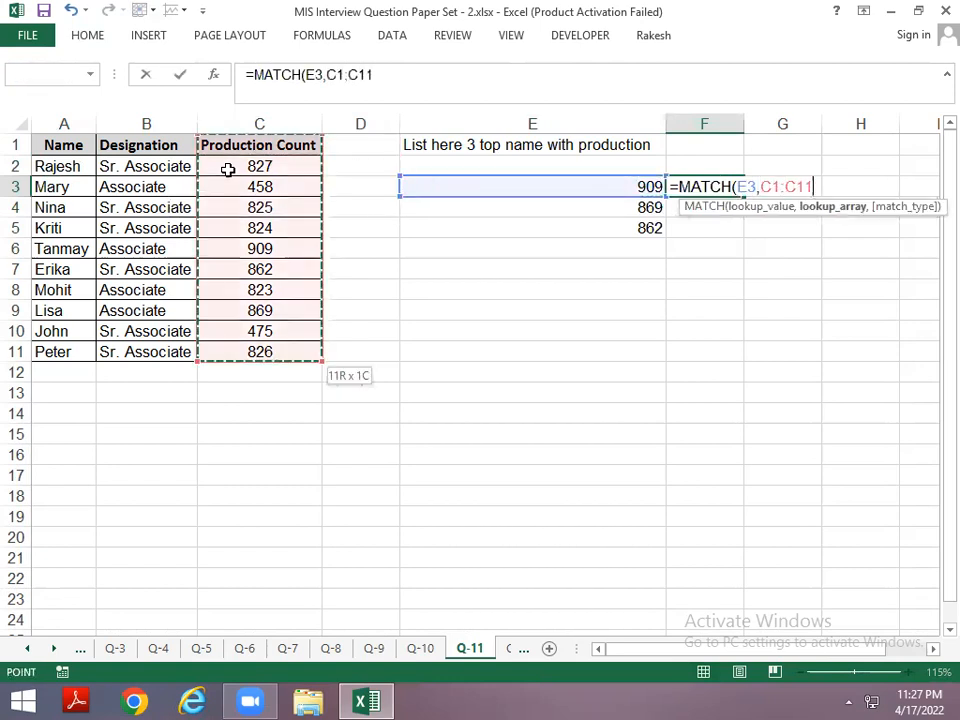
key("F4")
type(",0")
key("Return")
key("Up")
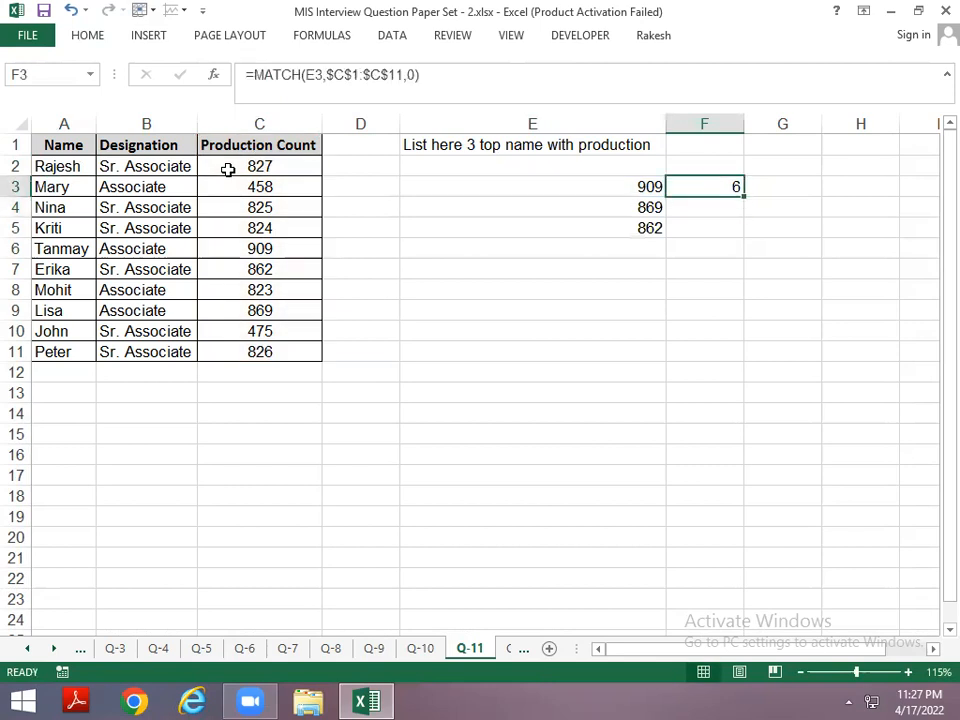
key("Left")
key("Left")
key("Left")
key("ctrl+Home")
key("Down")
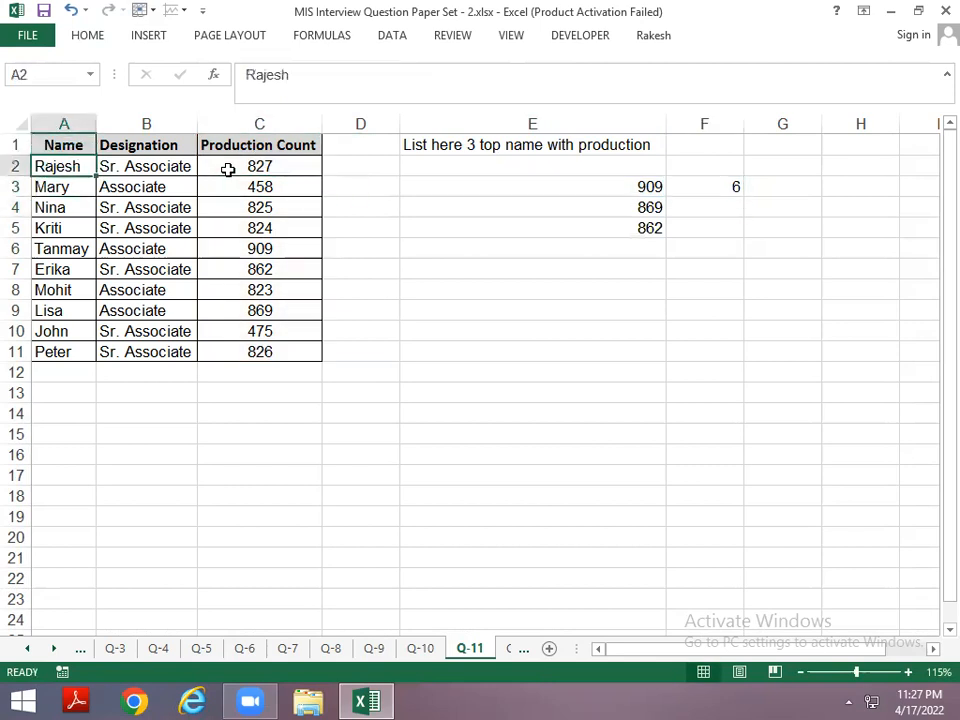
Wrap the MATCH formula in F3 inside INDEX over A1:A11 so that it returns the name
key("Right")
key("Right")
key("Right")
key("Right")
key("Right")
key("Down")
key("F2")
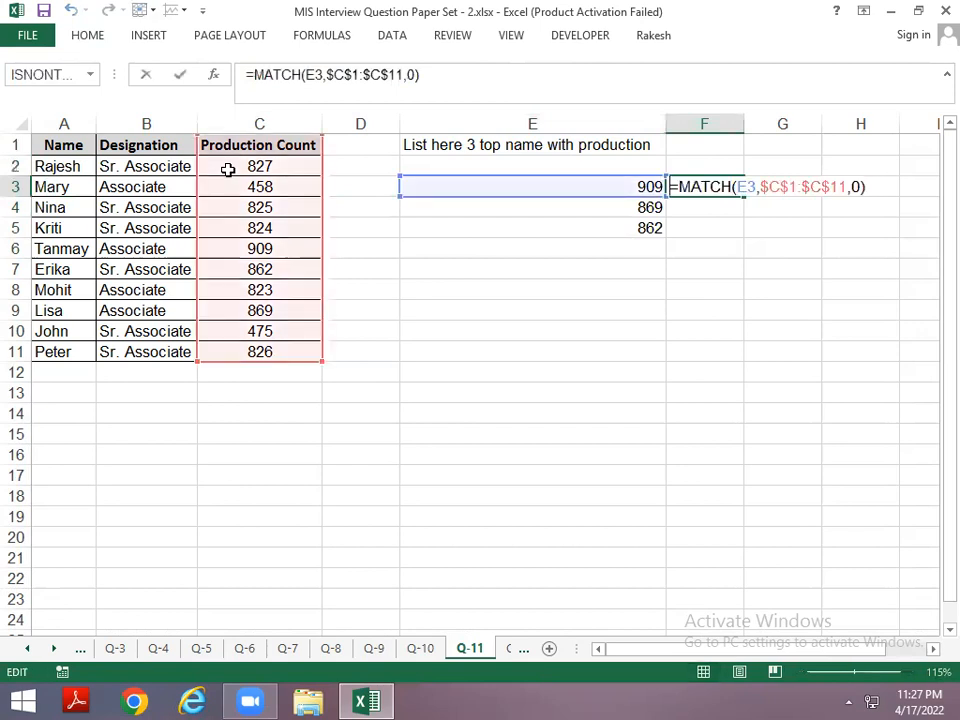
type("index")
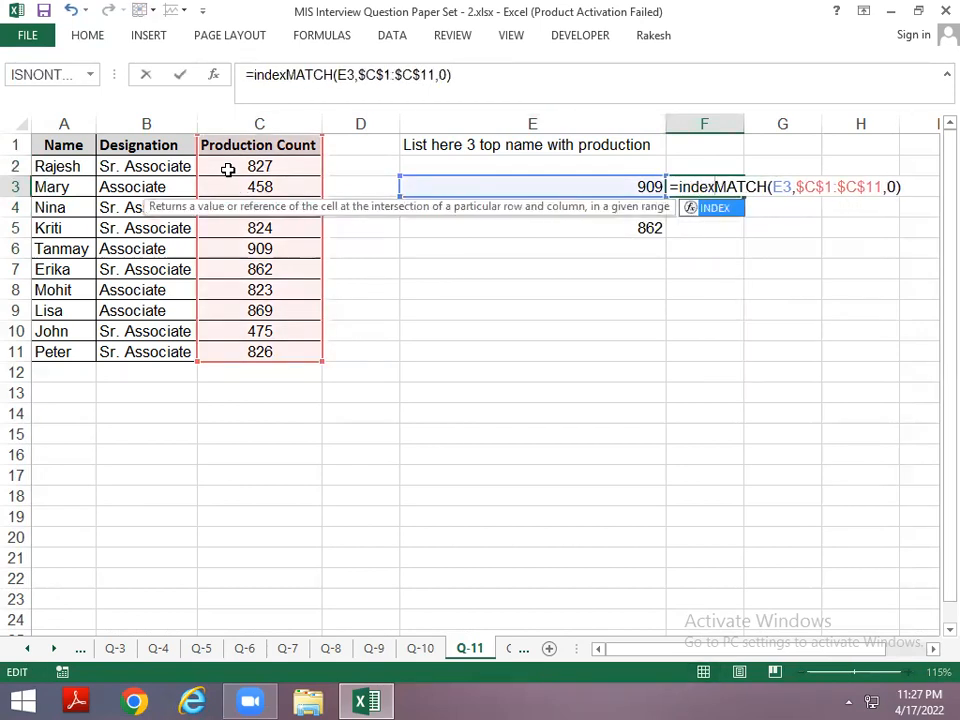
type("(")
left_click_drag(73, 148, 64, 352)
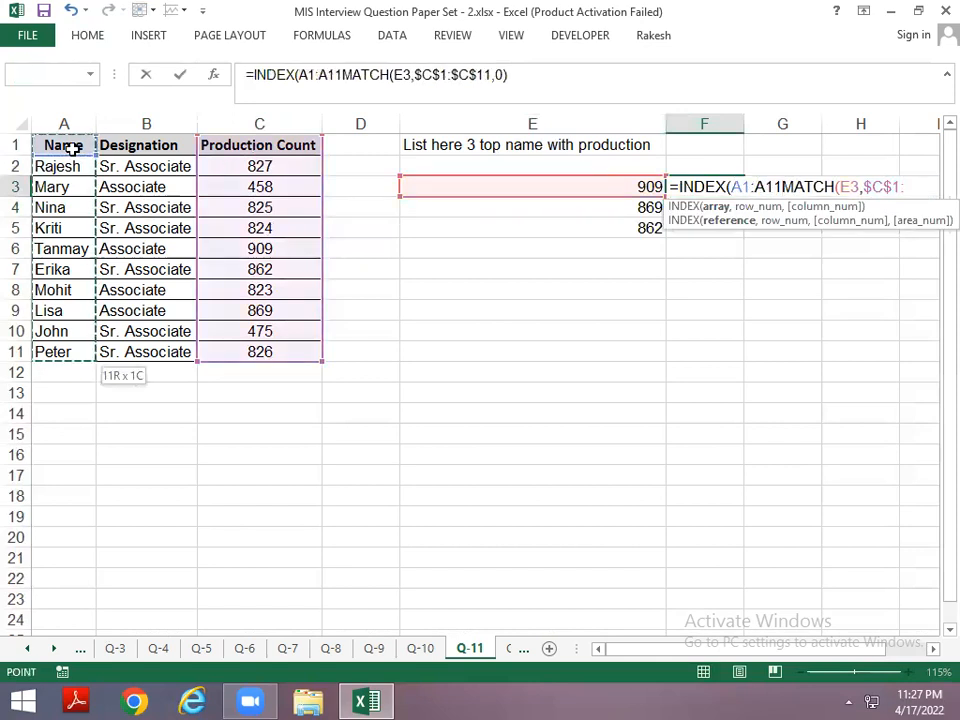
key("Return")
key("Return")
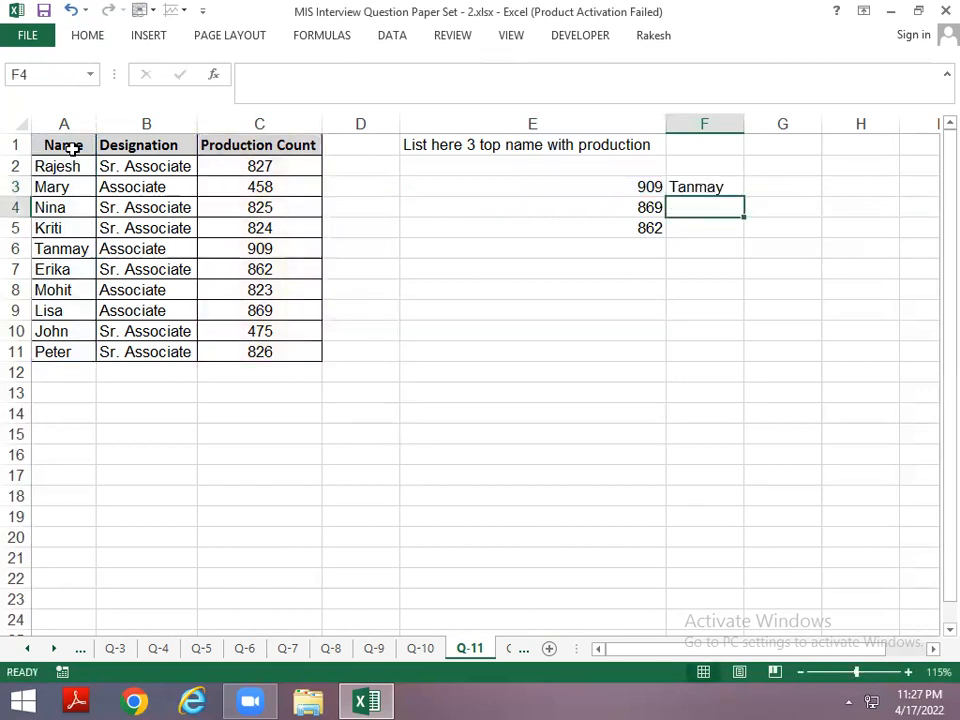
Fill the INDEX and MATCH formula from F3 down into F4 and F5
key("ctrl+d")
key("Down")
key("ctrl+d")
Make the A1:A11 range in F3's INDEX formula absolute and refill the formula down through F5
key("Up")
key("Up")
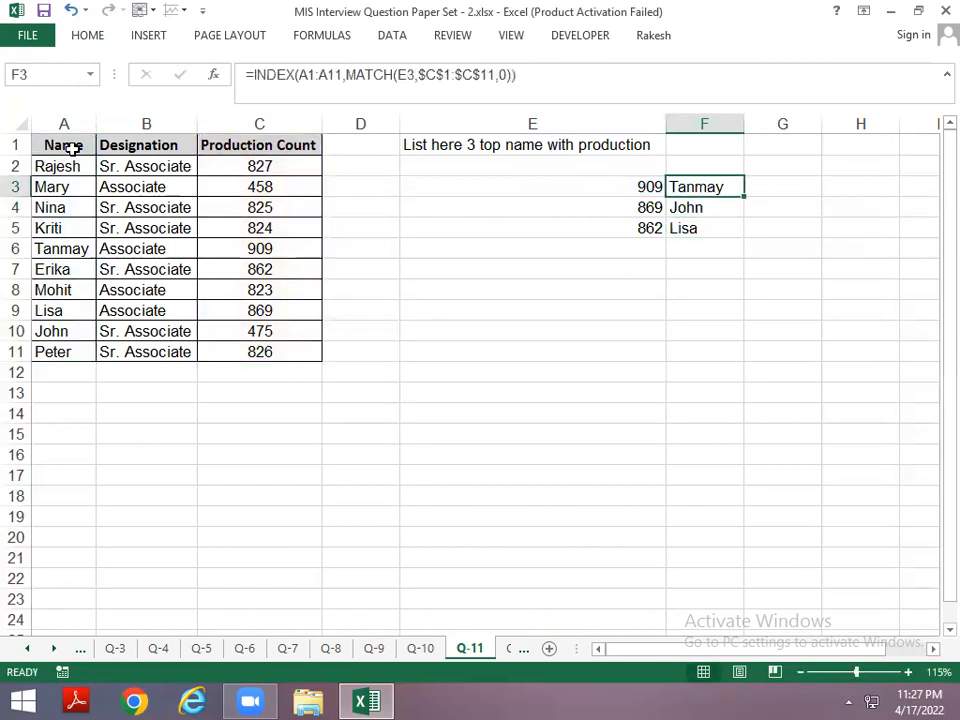
key("F2")
key("F4")
key("Right")
key("Right")
key("F4")
key("Return")
key("Up")
key("shift+Down")
key("shift+Down")
key("ctrl+d")
Apply all borders to the top-three results in E3:F5
key("Left")
key("shift+Down")
key("shift+Down")
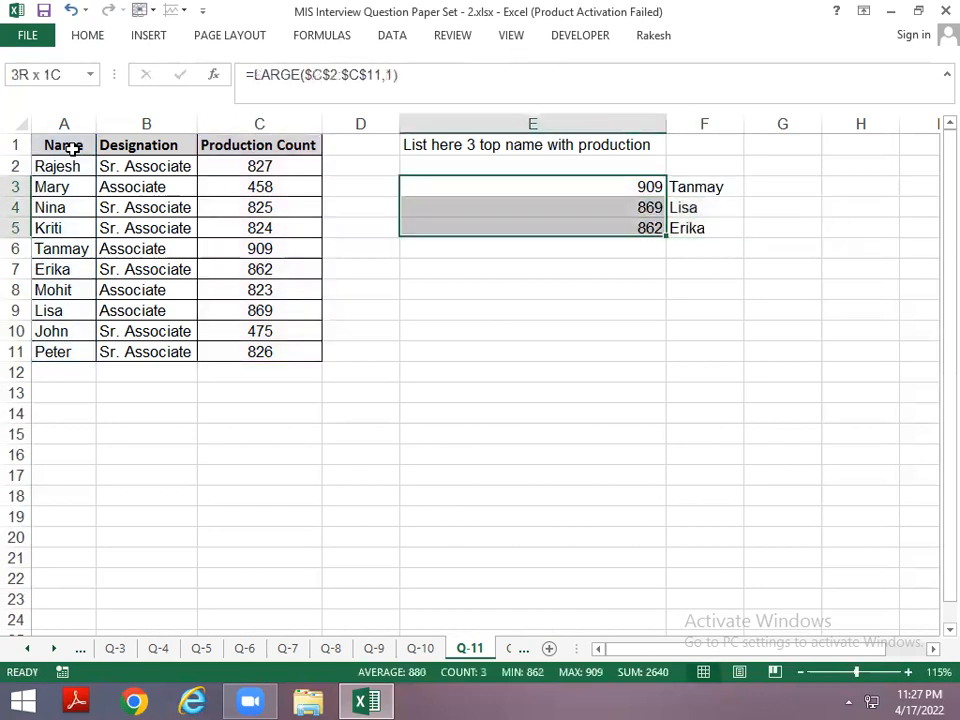
key("shift+Right")
key("alt")
key("h")
key("b")
key("a")
Copy the Production Count header from C1 to E2 above the top-three values
key("Up")
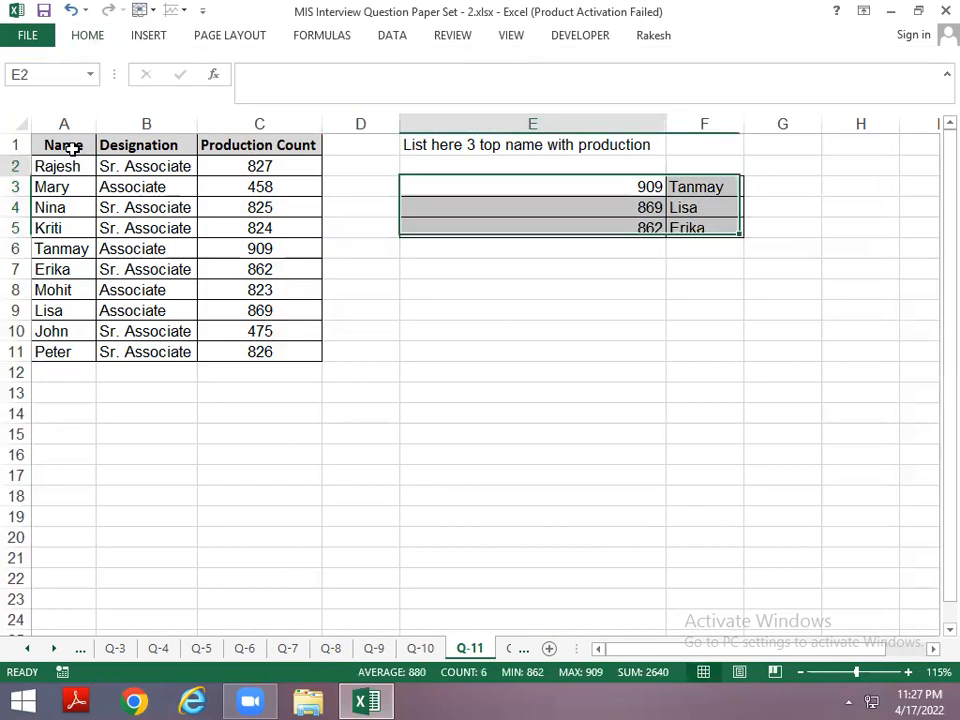
key("Left")
key("Left")
key("Left")
key("Right")
key("Up")
key("ctrl+c")
key("Right")
key("Right")
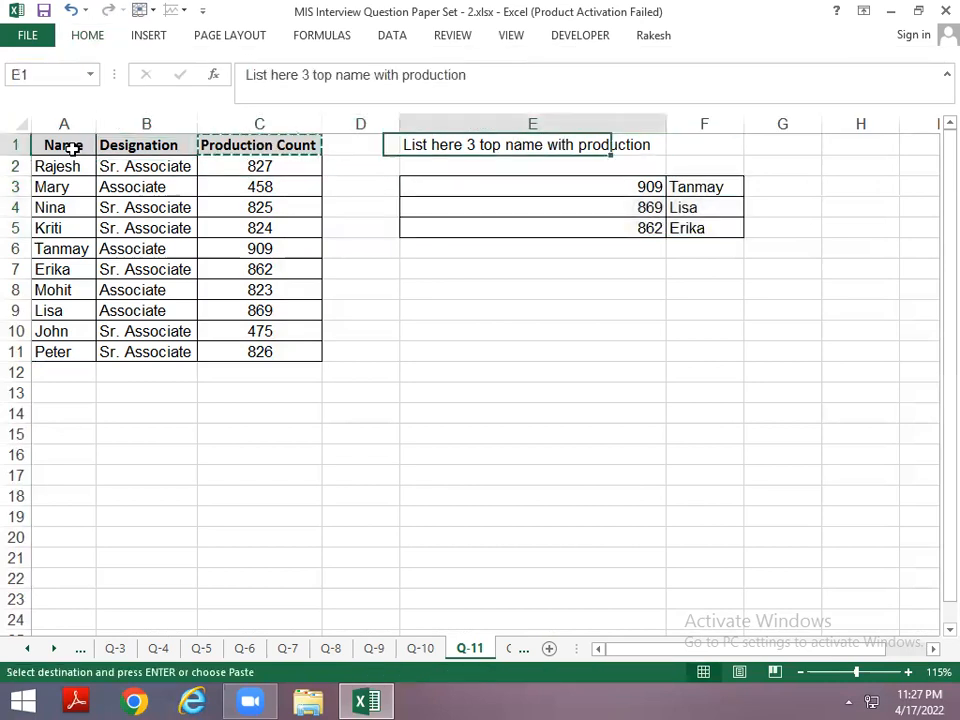
key("Down")
key("Return")
Copy the Name header from A1 to F2 above the top-three names
key("Left")
key("Left")
key("Up")
key("Left")
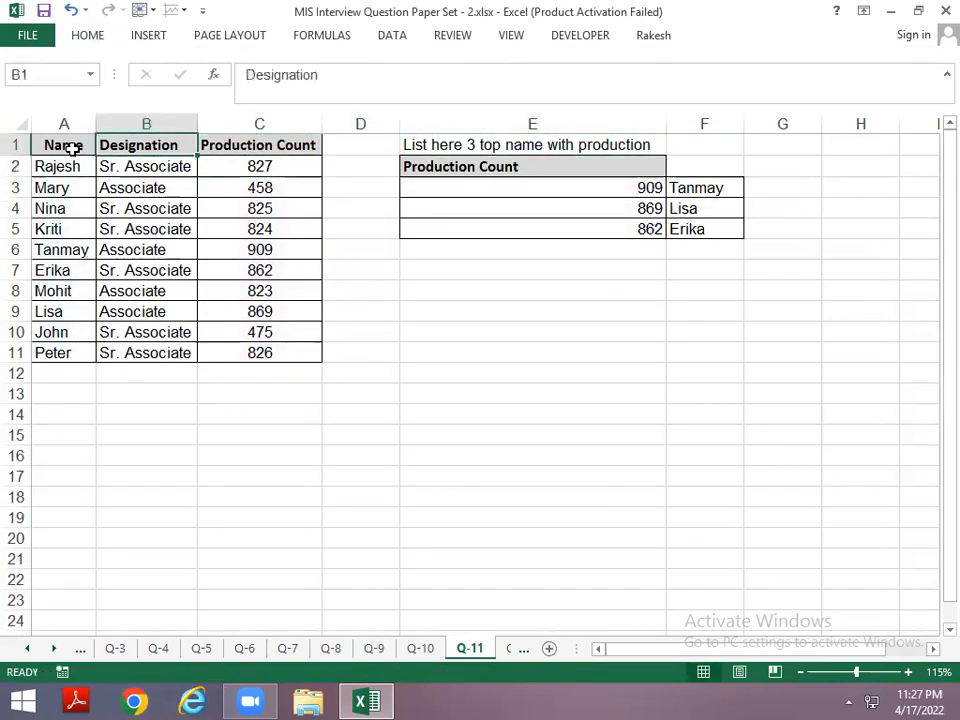
key("Left")
key("ctrl+c")
key("Right")
key("Right")
key("Right")
key("Right")
key("Right")
key("Down")
key("ctrl+v")
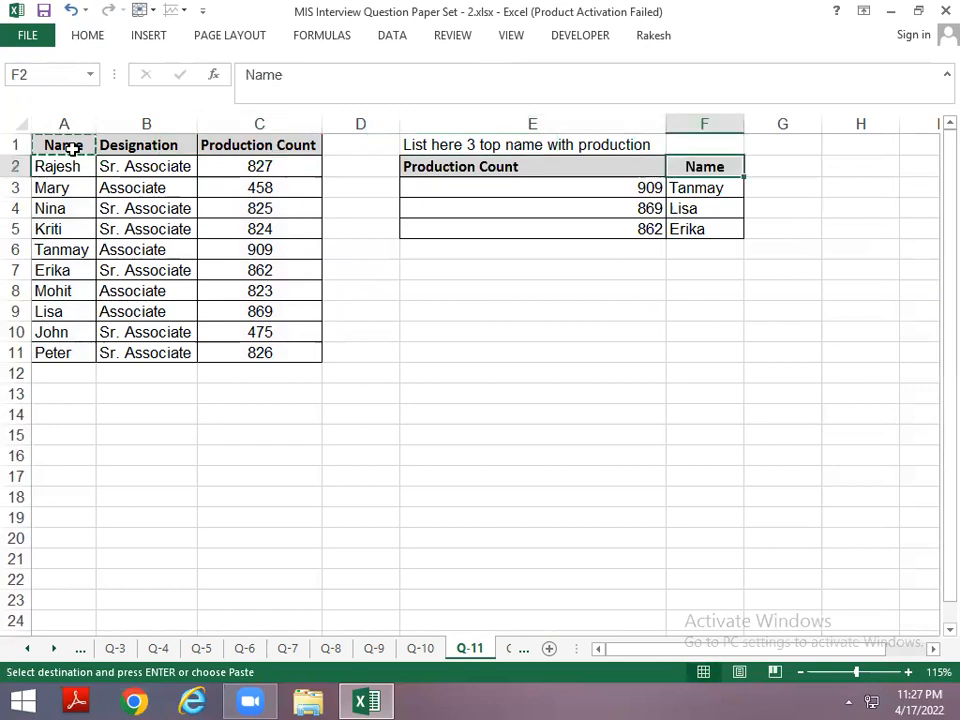
key("Escape")
Change the production count in C4 to 1200 to test the top-three list
key("Left")
key("Left")
key("Down")
key("Down")
key("Left")
type("1200")
key("Return")
Change the production count in C7 to 1300
key("Down")
key("Down")
type("1300")
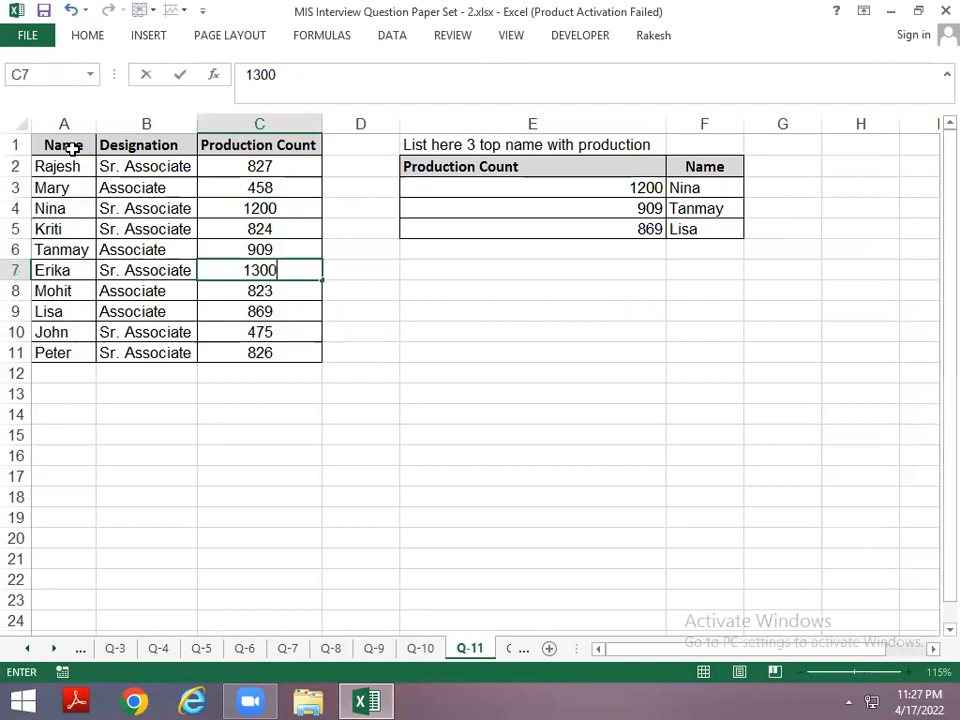
key("Return")
Change the production count in C10 to 1400
key("Down")
key("Down")
type("1400")
key("ctrl+Return")
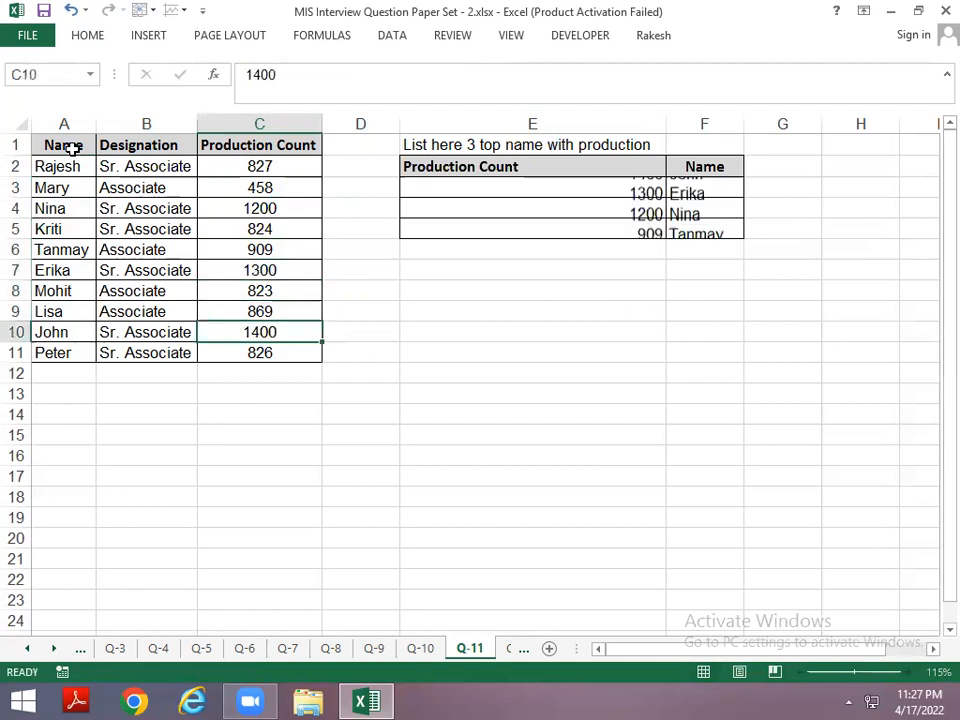
key("Down")
key("Up")
key("Up")
key("Up")
key("Up")
key("Up")
key("Up")
key("Up")
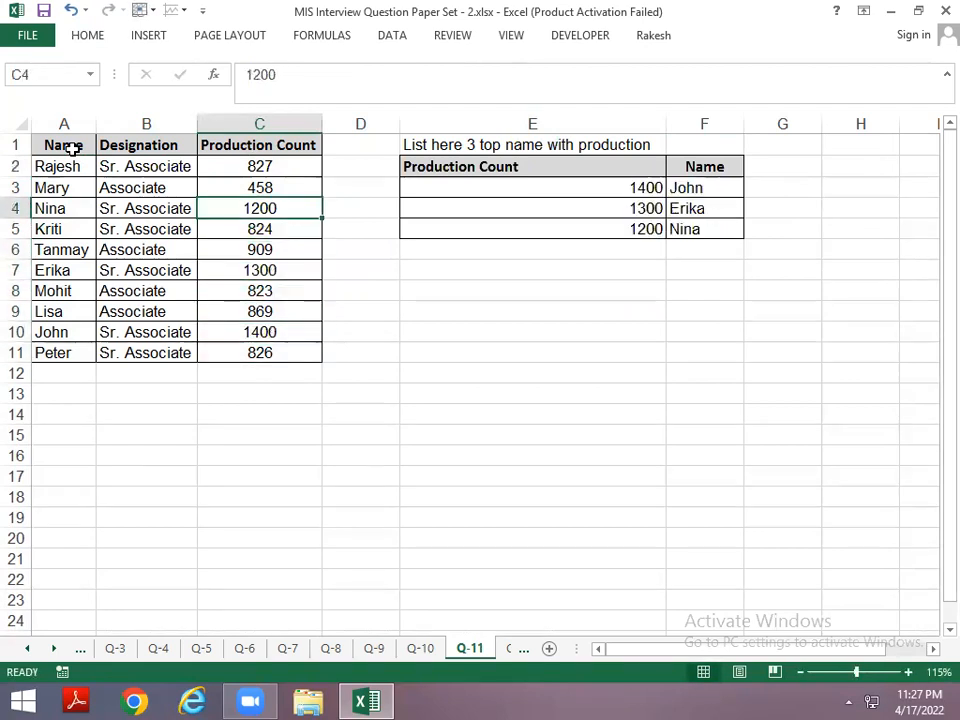
key("Down")
key("Down")
key("Down")
key("Down")
key("Down")
key("Down")
key("Down")
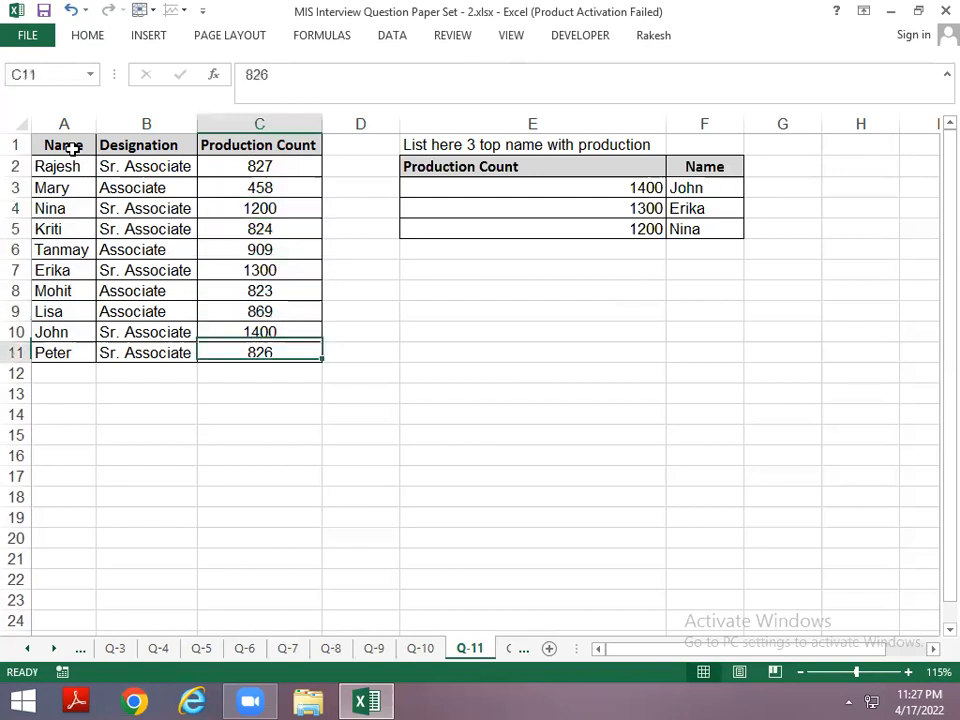
key("Left")
key("Up")
key("Up")
key("Up")
key("Up")
key("Left")
key("Up")
key("Up")
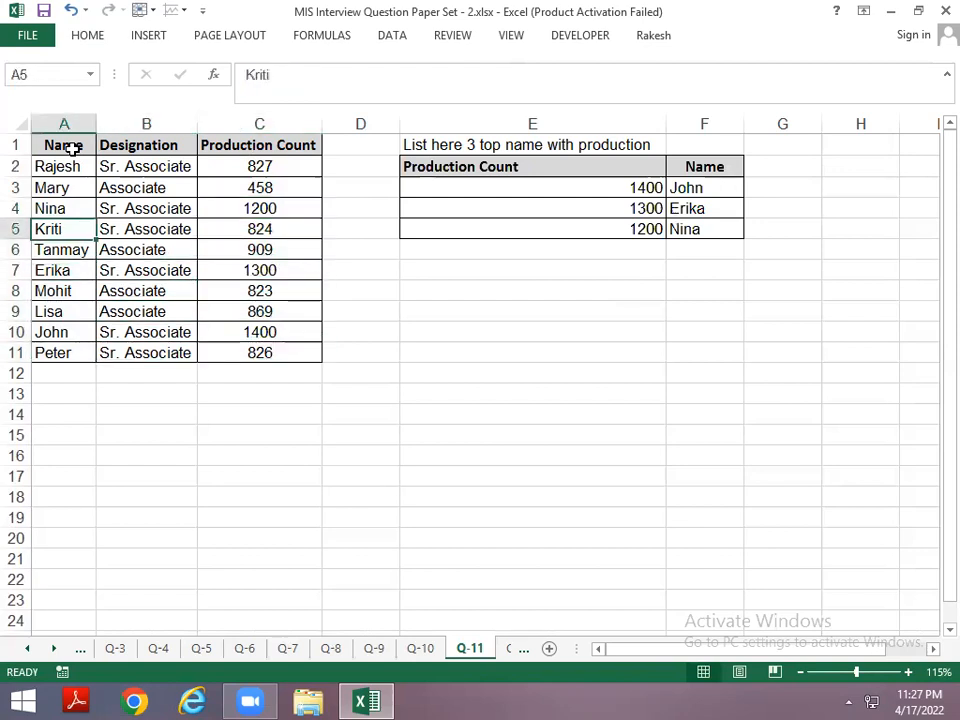
Move on from Q-11 to the Q-12 sheet, viewing Q-13 and Q--14 on the way
key("Up")
key("Right")
key("Right")
key("Right")
key("Right")
key("Right")
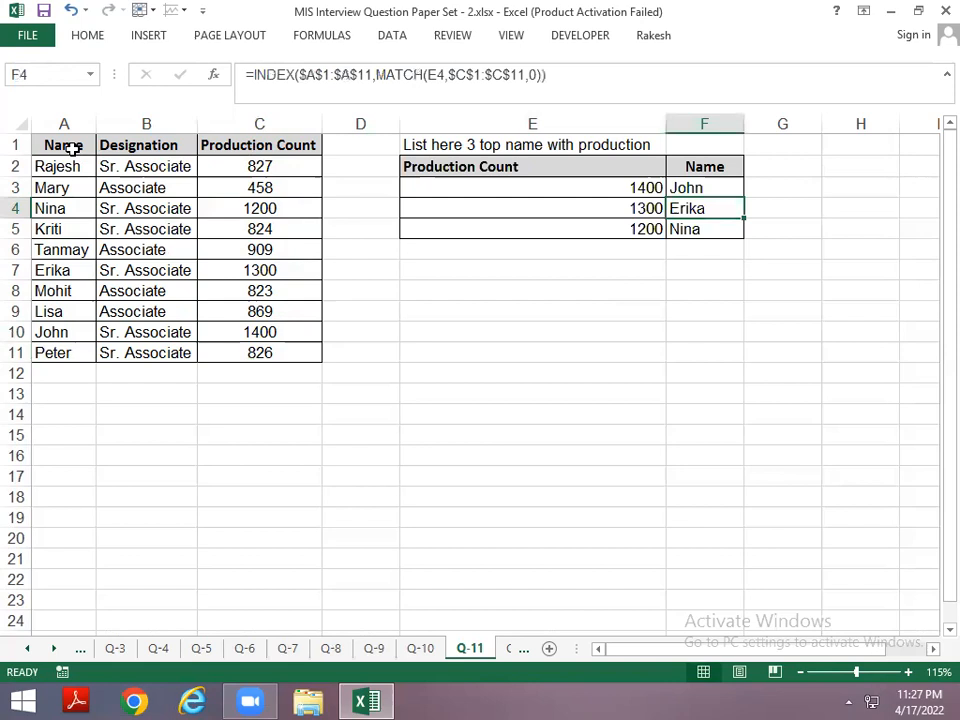
key("ctrl+Page_Down")
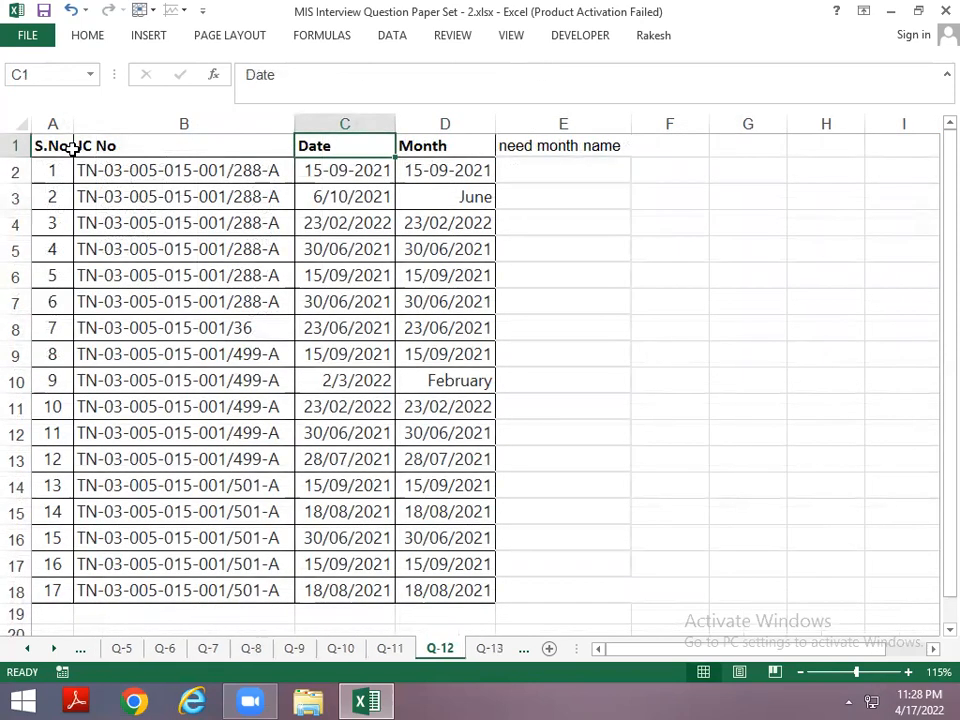
key("ctrl+Page_Down")
key("ctrl+Page_Down")
key("ctrl+Page_Up")
key("ctrl+Page_Up")
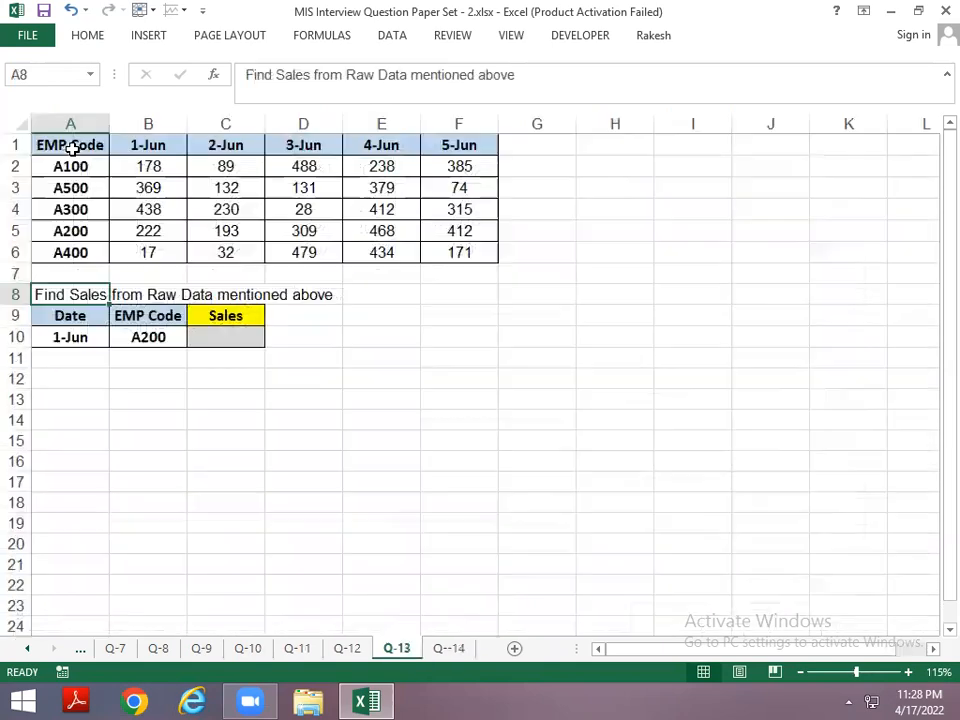
key("Down")
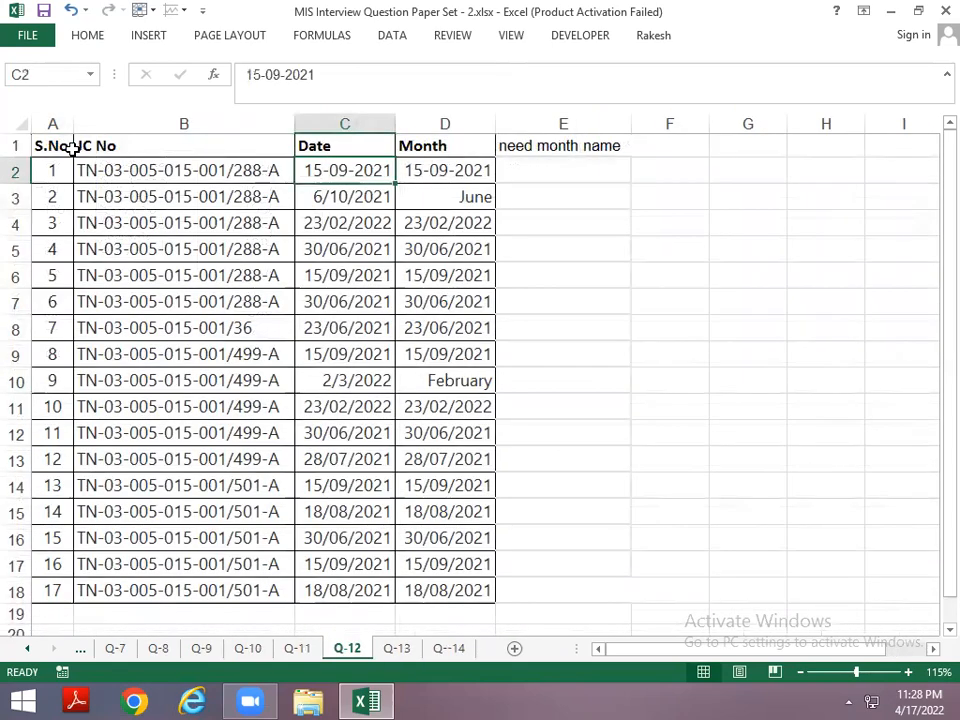
Examine the Date and Month columns and the month-name request in E1 on Q-12
key("Right")
key("Left")
key("Down")
key("Down")
key("Up")
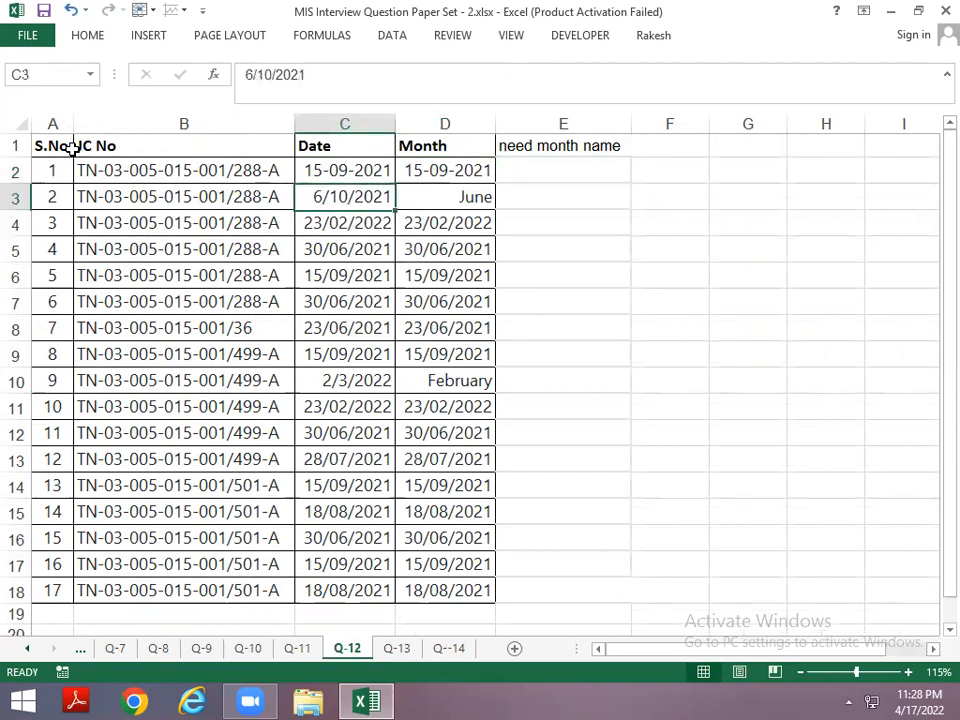
key("Right")
key("Up")
key("Up")
key("Down")
key("Down")
key("Right")
key("Right")
key("Left")
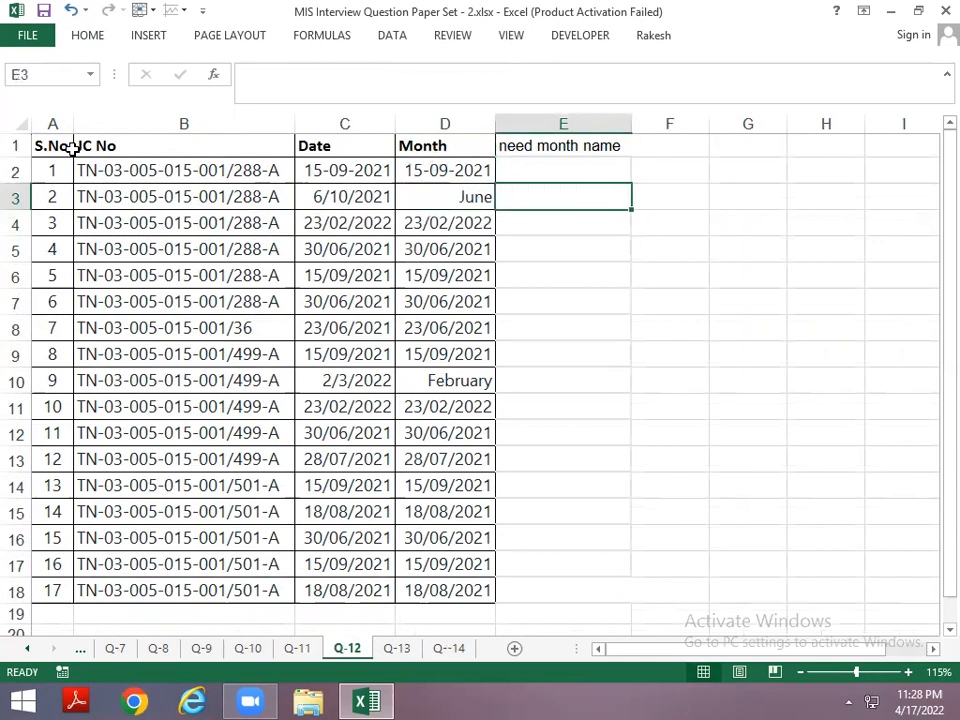
Enter the sample month names Jun and Aug in E3 and E4 and clear both cells
type("JUn")
key("Return")
type("Aug")
key("Return")
key("Up")
key("Up")
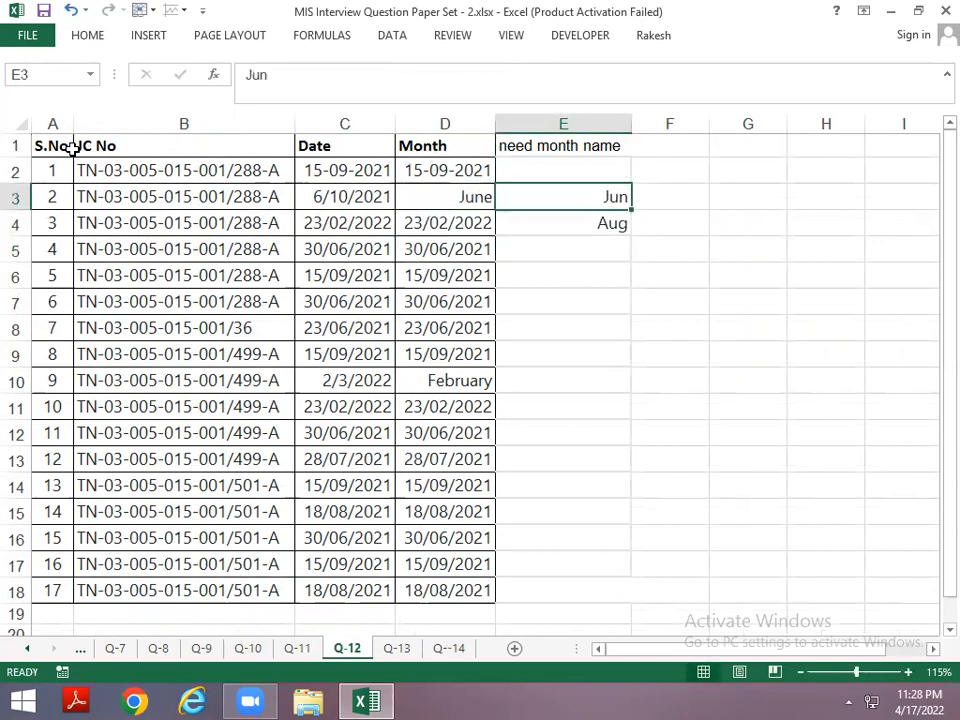
key("shift+Down")
key("Delete")
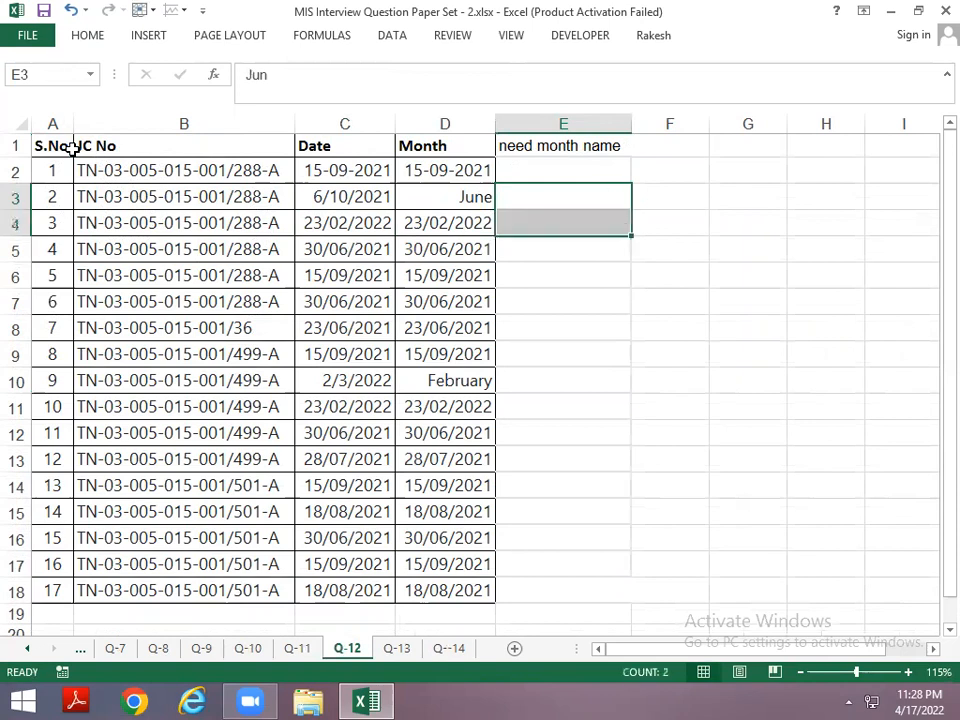
Clear the existing entries under the Month header in D2:D18
key("Left")
key("Up")
key("ctrl+shift+Down")
key("Delete")
key("Up")
key("Down")
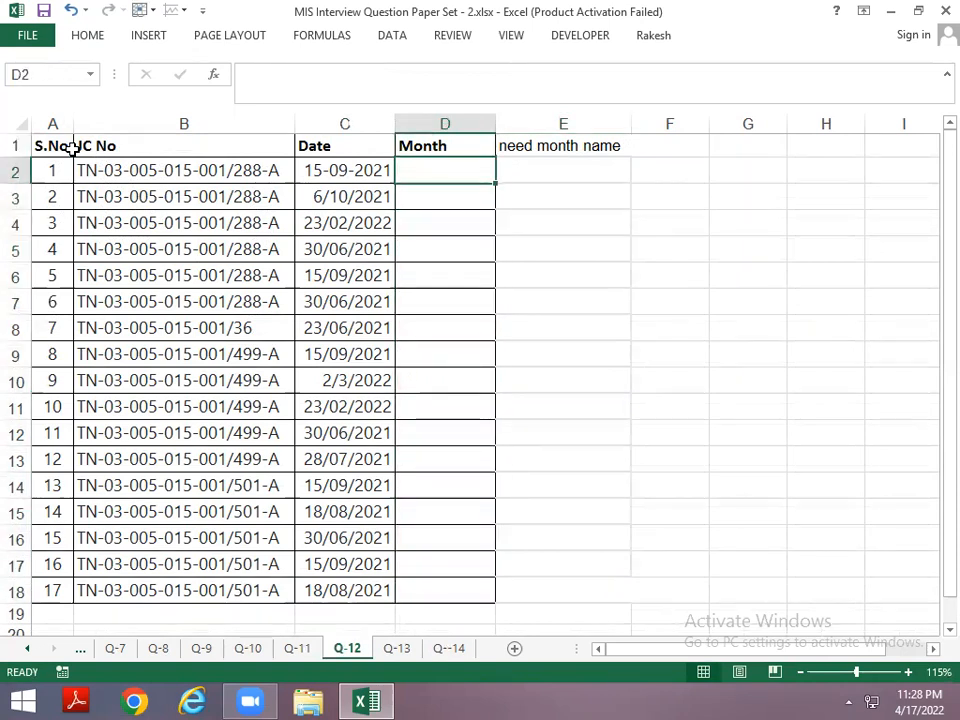
Enter =TEXT(C2,"mmm") in D2 to get the short month name from the date
type("=tex")
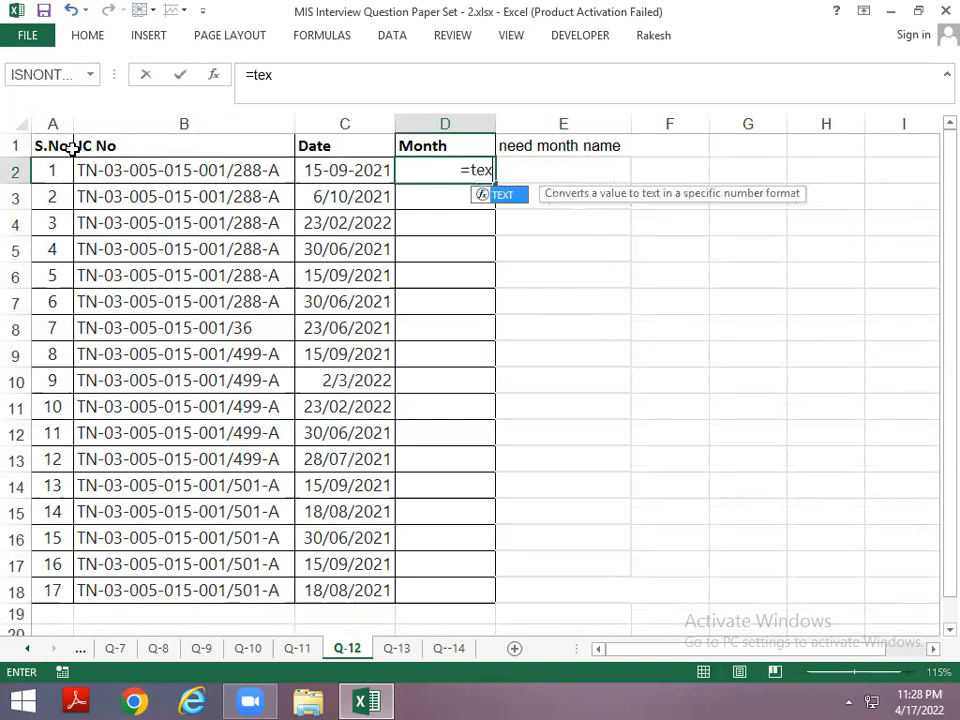
key("Tab")
key("Left")
type(",")
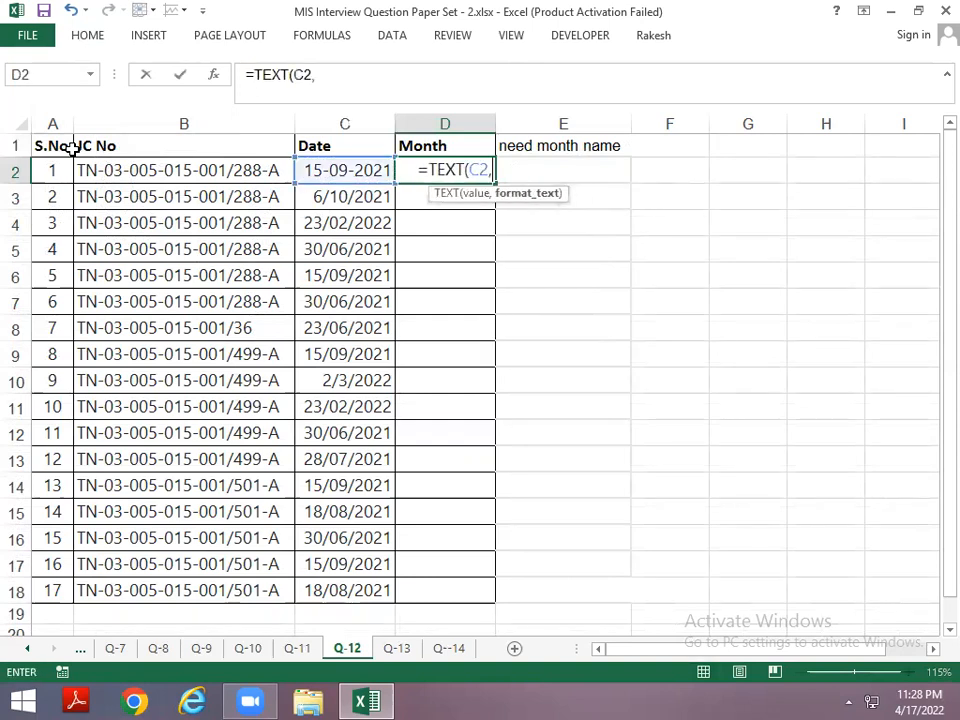
type("\"mmm\"")
key("Return")
Fill the TEXT formula from D2 down to D18
key("Left")
key("ctrl+Down")
key("Right")
key("ctrl+shift+Up")
key("ctrl+d")
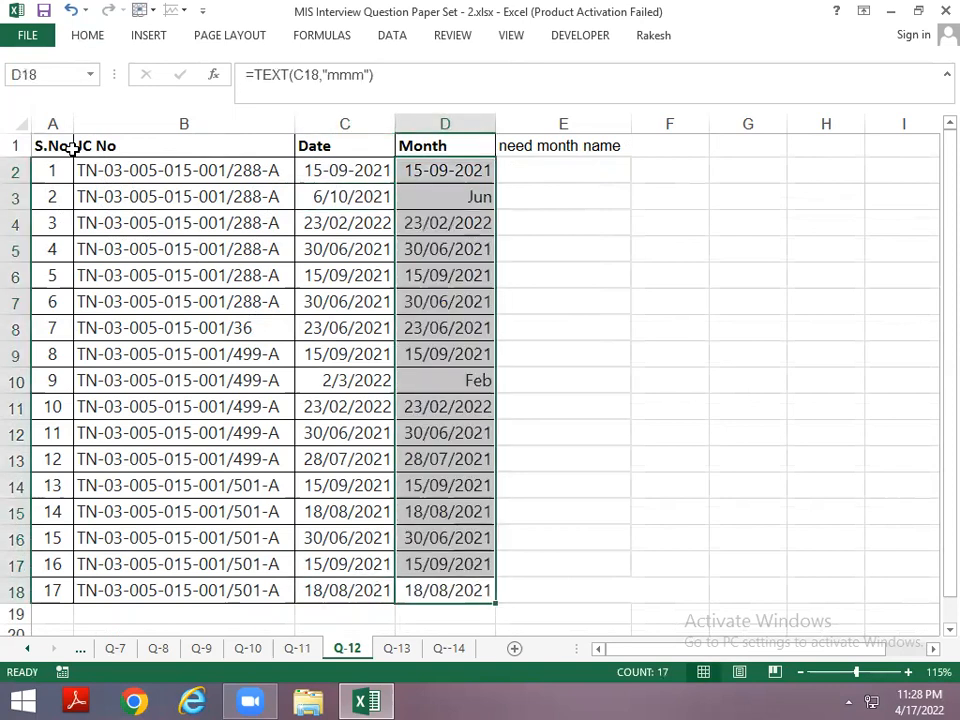
Compare the TEXT formula results in the Month column with the source dates in column C
key("Up")
key("Up")
key("Up")
key("Up")
key("Up")
key("Up")
key("Up")
key("Up")
key("Up")
key("Up")
key("Up")
key("Up")
key("Up")
key("Up")
key("Up")
key("Up")
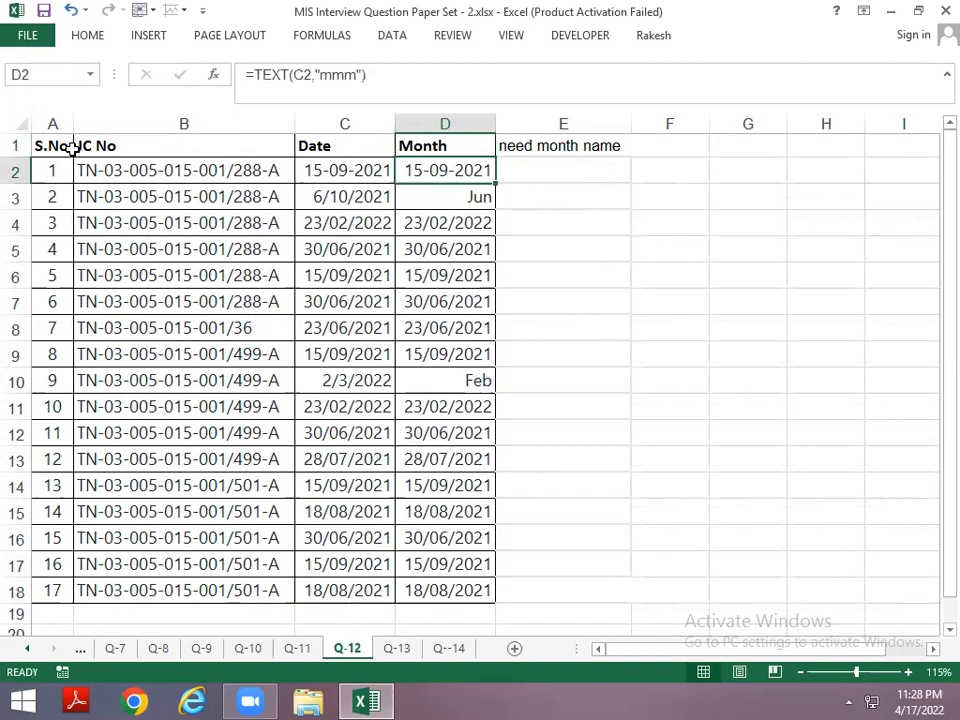
key("Down")
key("Down")
key("Down")
key("Down")
key("Down")
key("Down")
key("Down")
key("Down")
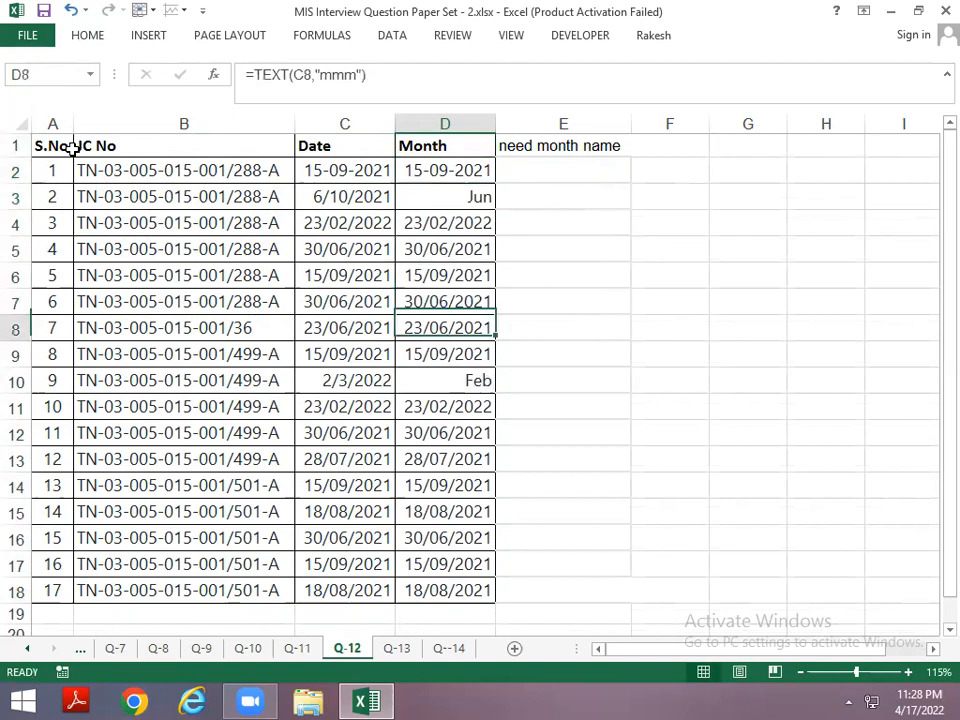
key("Left")
key("Up")
key("Up")
key("Up")
key("Up")
key("Up")
key("Up")
key("Up")
key("Up")
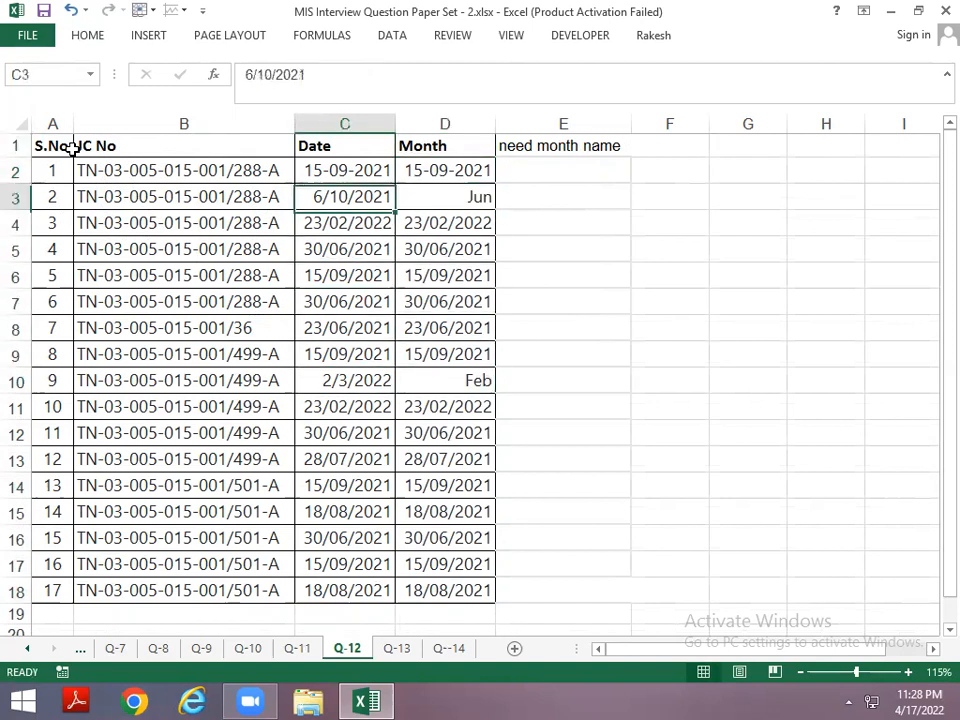
key("Down")
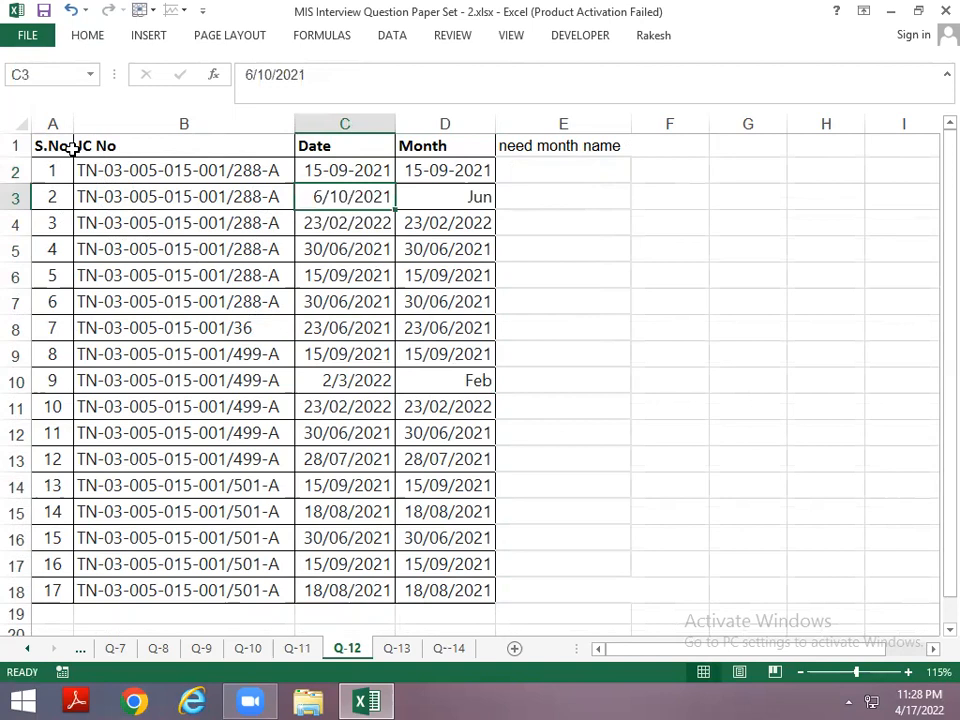
key("Down")
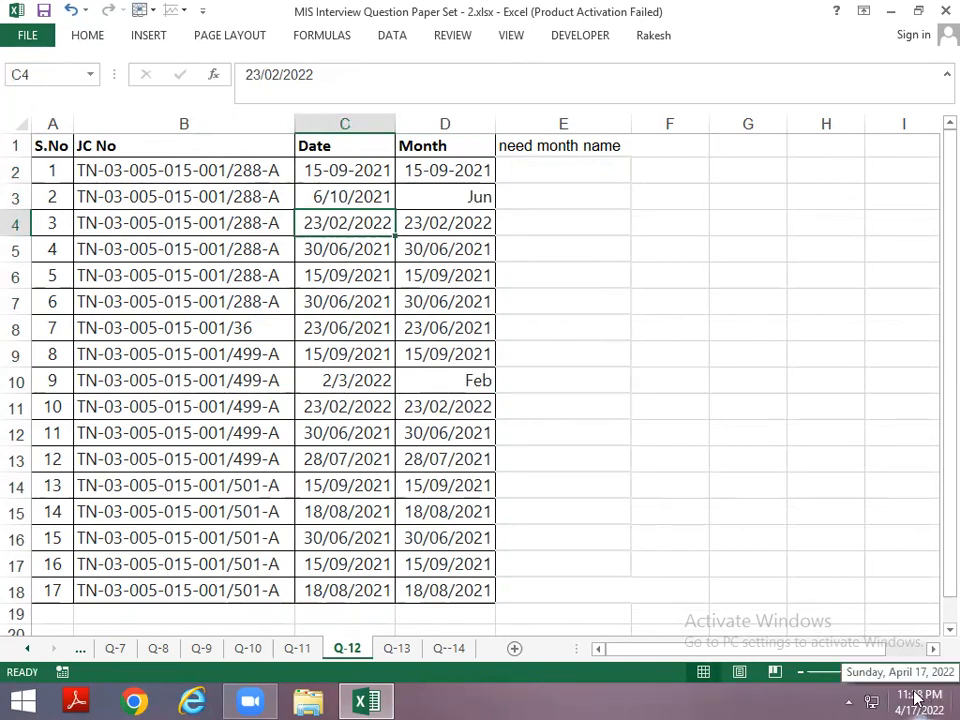
Delete the TEXT formulas from D2:D18
key("Left")
key("Up")
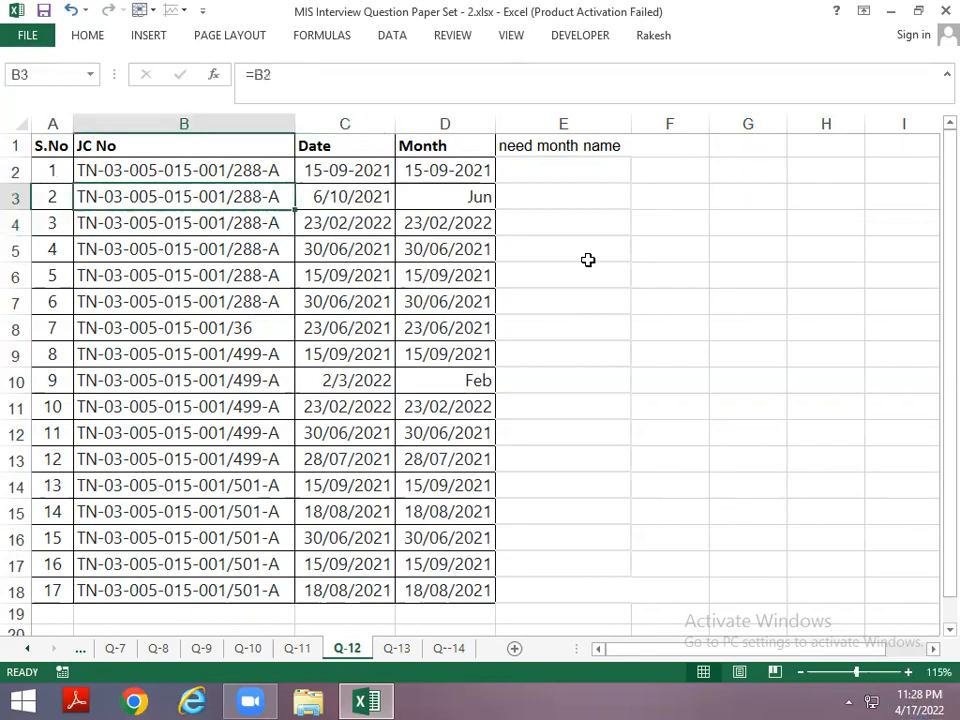
key("Up")
key("Right")
key("Right")
key("ctrl+shift+Down")
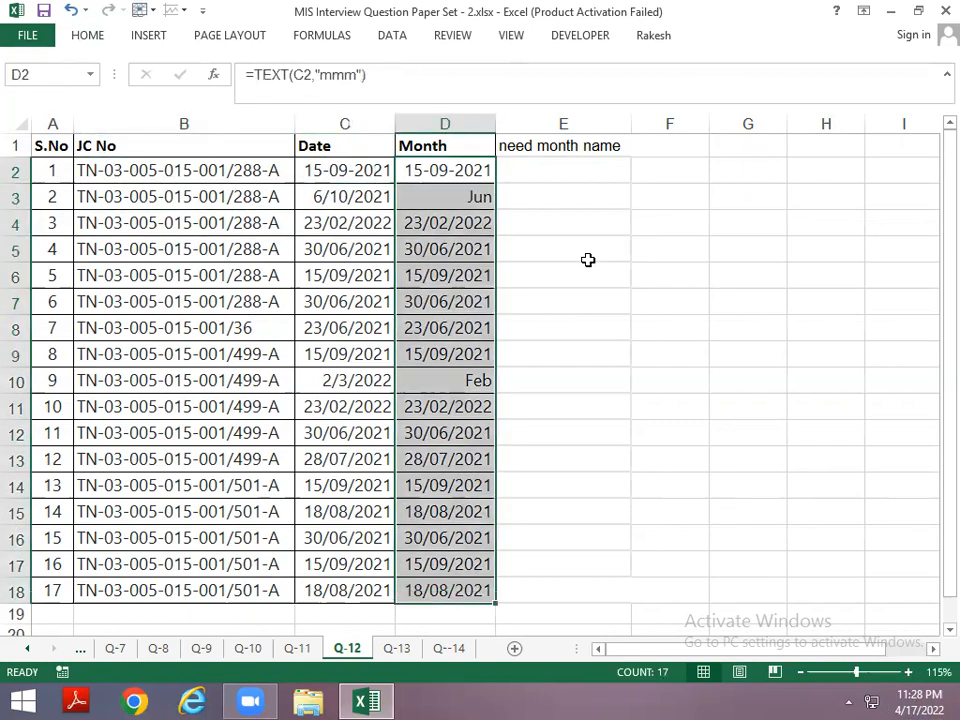
key("Delete")
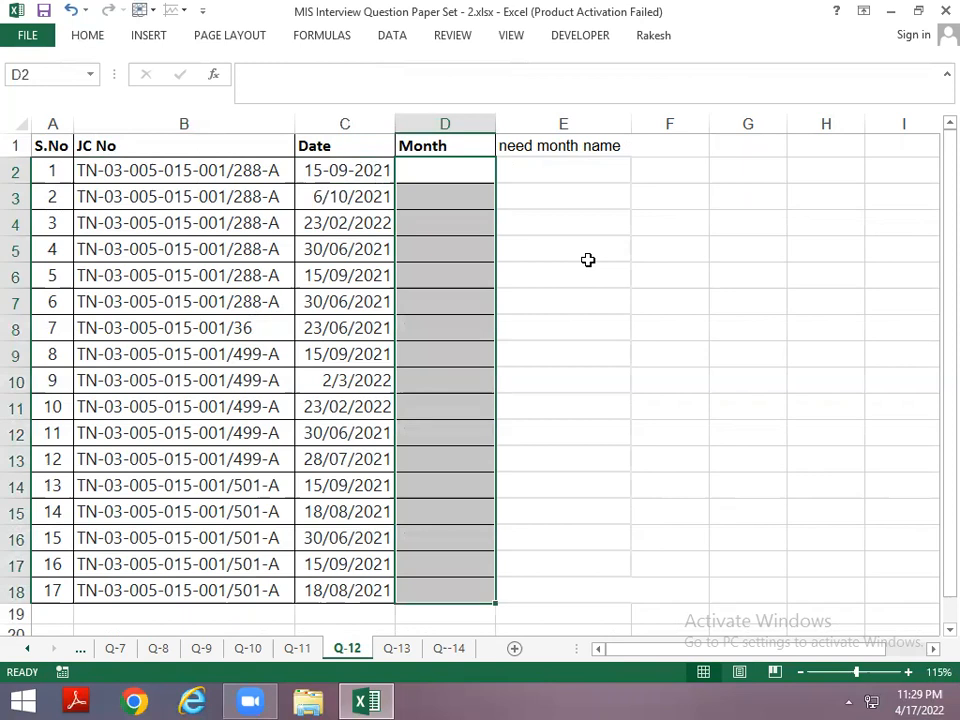
Examine the day, month and year parts of the date in C2 without changing the cell
key("Up")
key("Down")
key("Left")
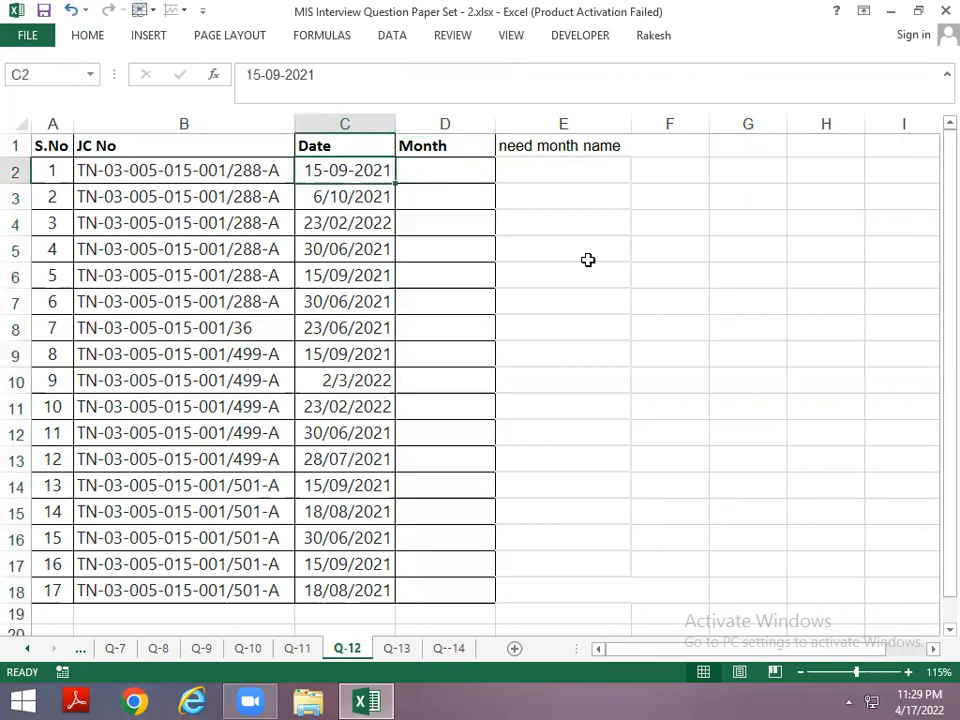
key("F2")
key("Home")
key("Right")
key("Right")
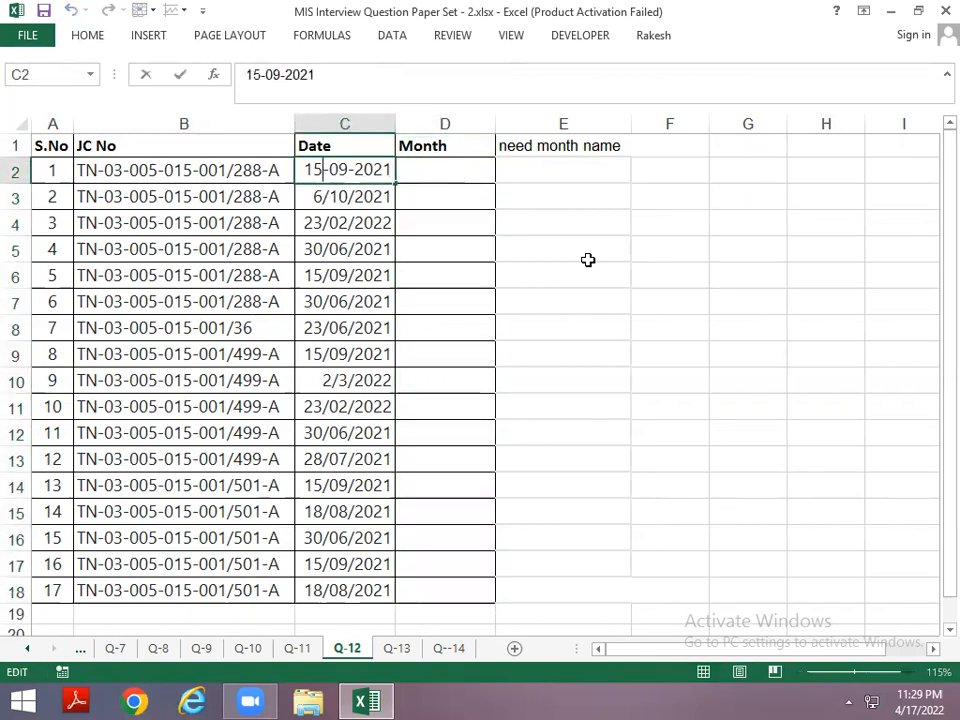
key("shift+Home")
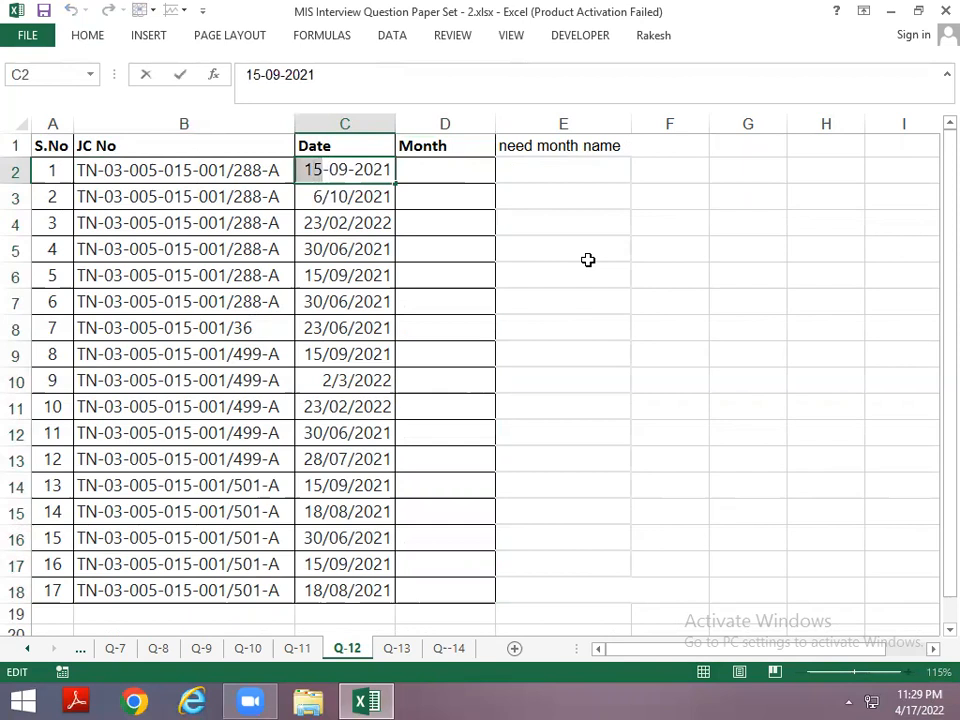
key("Tab")
key("shift+Tab")
key("F2")
key("shift+Left")
key("shift+Left")
key("shift+Left")
key("shift+Left")
key("shift+Tab")
key("Tab")
key("F2")
key("Left")
key("Left")
key("Left")
key("Left")
key("Left")
key("shift+Left")
key("shift+Left")
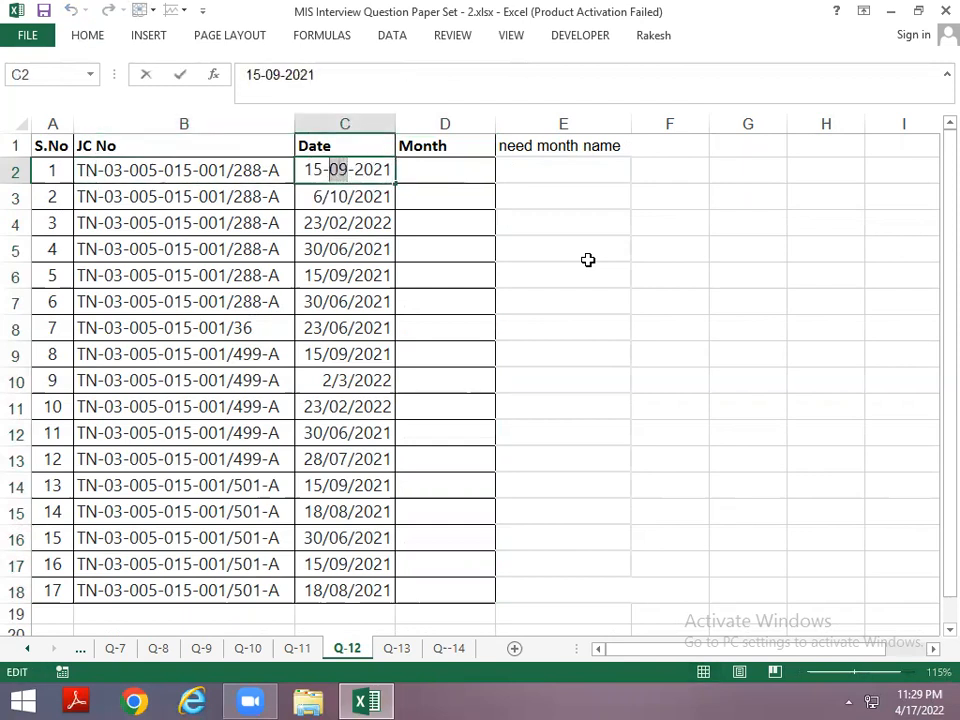
key("Escape")
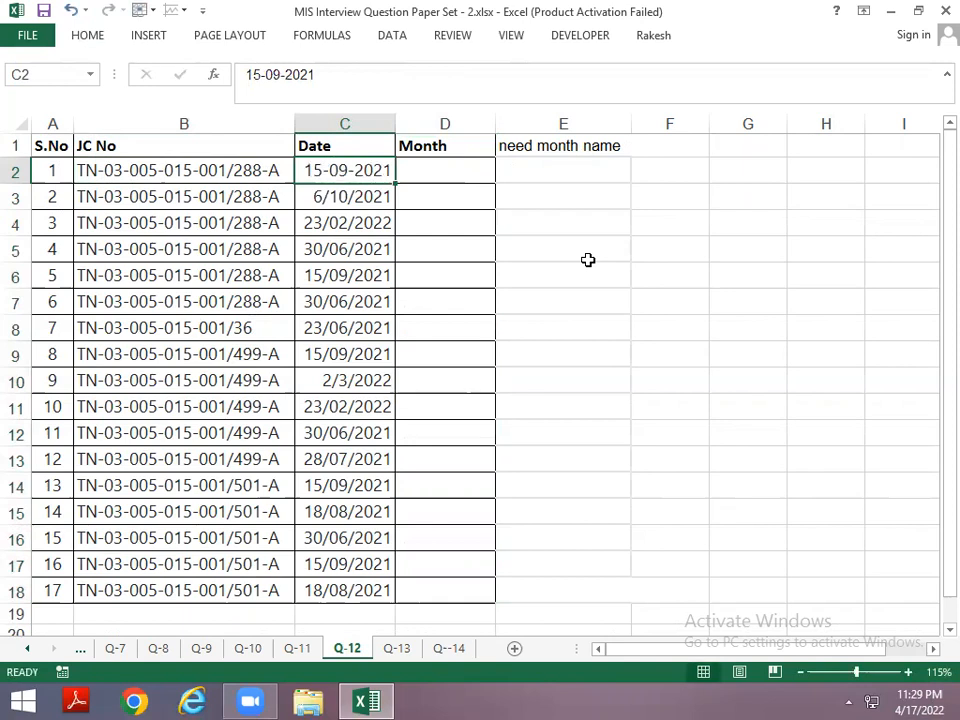
Add the header "year" in F1
key("Tab")
key("Tab")
key("Tab")
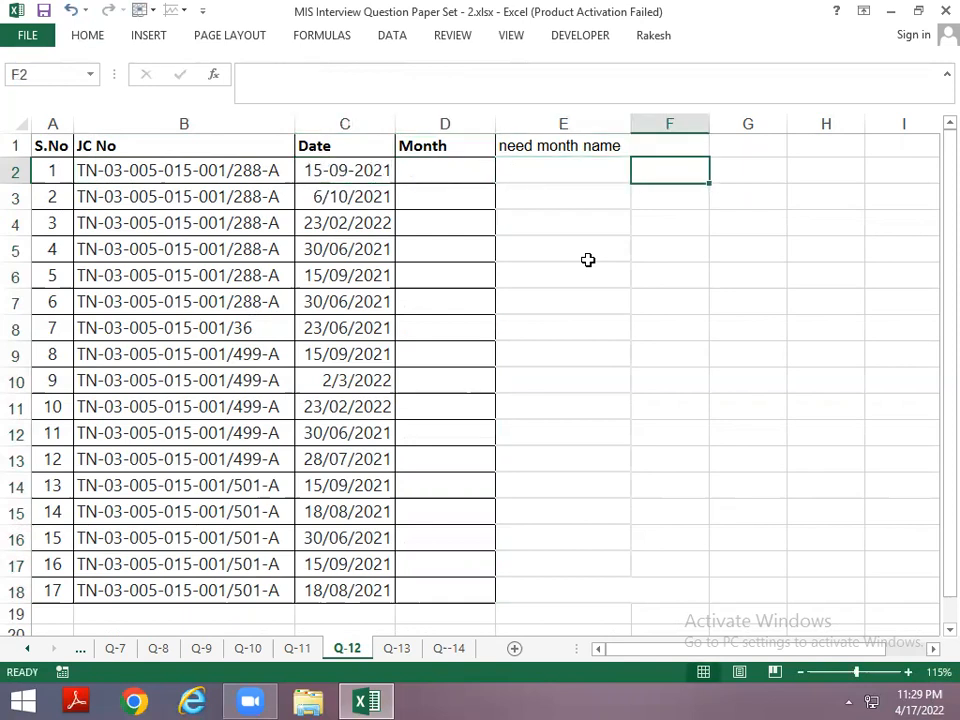
type("=fin")
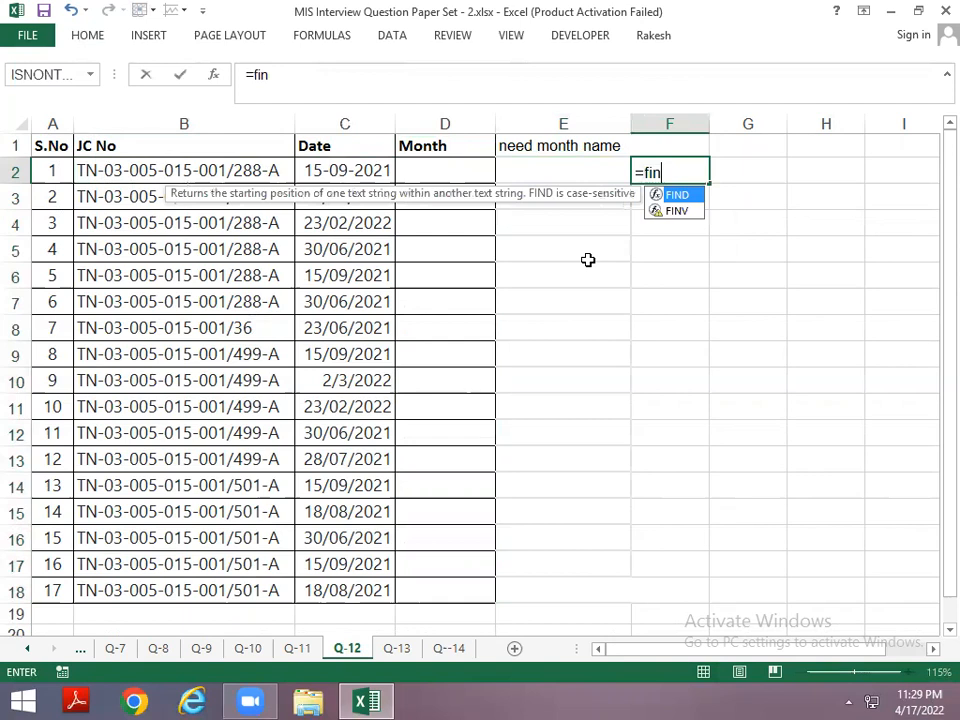
key("Escape")
key("Up")
type("year")
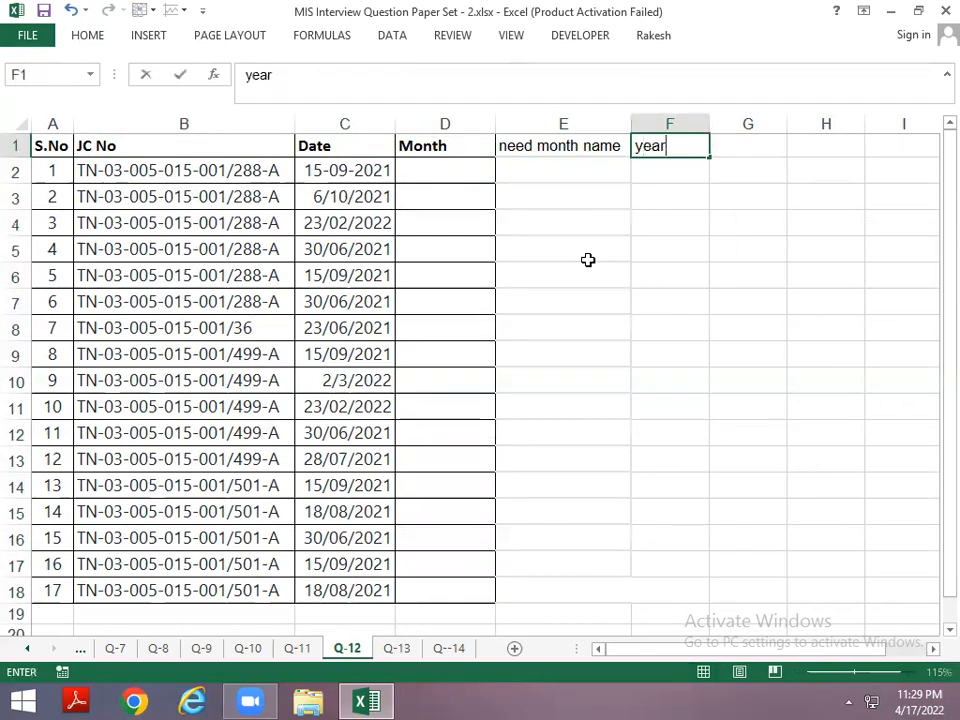
key("Return")
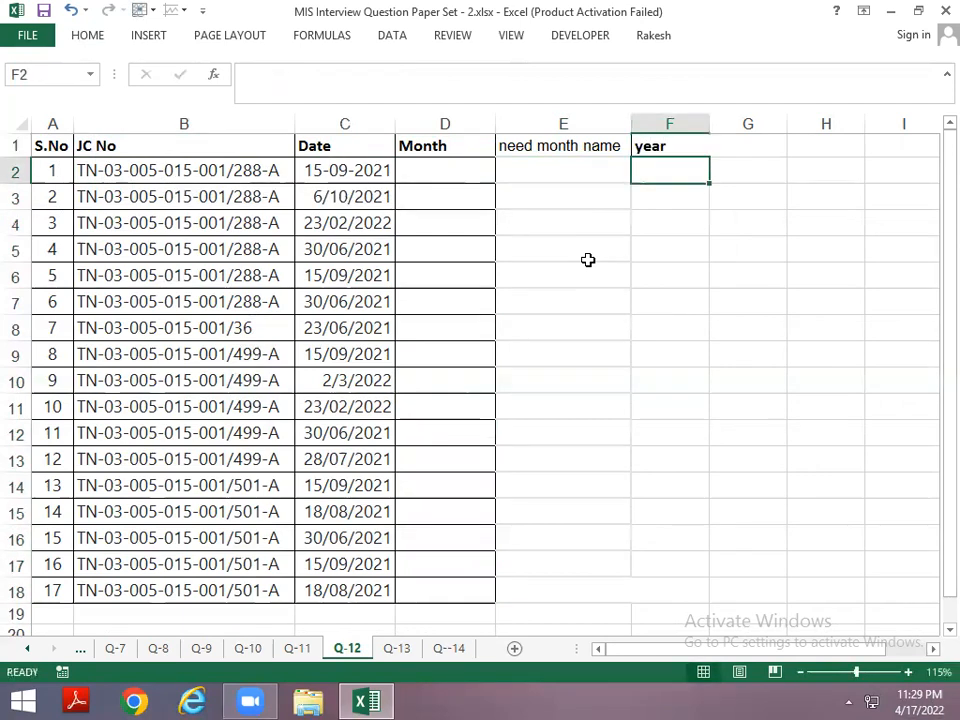
Enter =RIGHT(C2,4) in F2 to extract the year from the date
type("=right(")
key("Left")
key("Left")
key("Left")
type(",4")
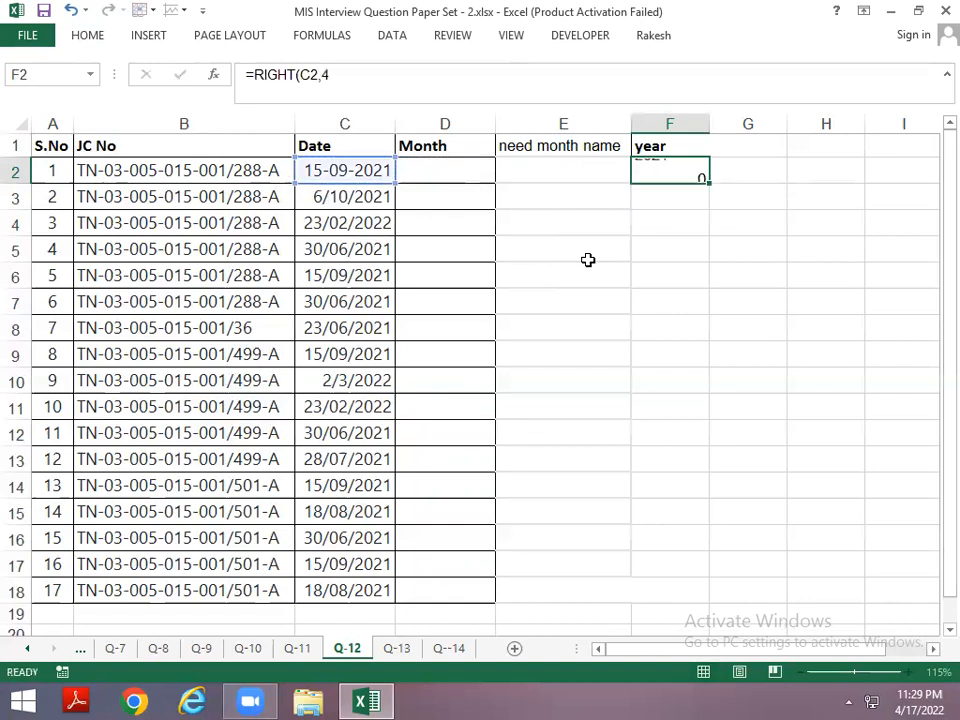
key("Return")
Fill the RIGHT formula from F2 down to F18
key("Left")
key("Left")
key("Left")
key("ctrl+Down")
key("Right")
key("Right")
key("Right")
key("ctrl+shift+Up")
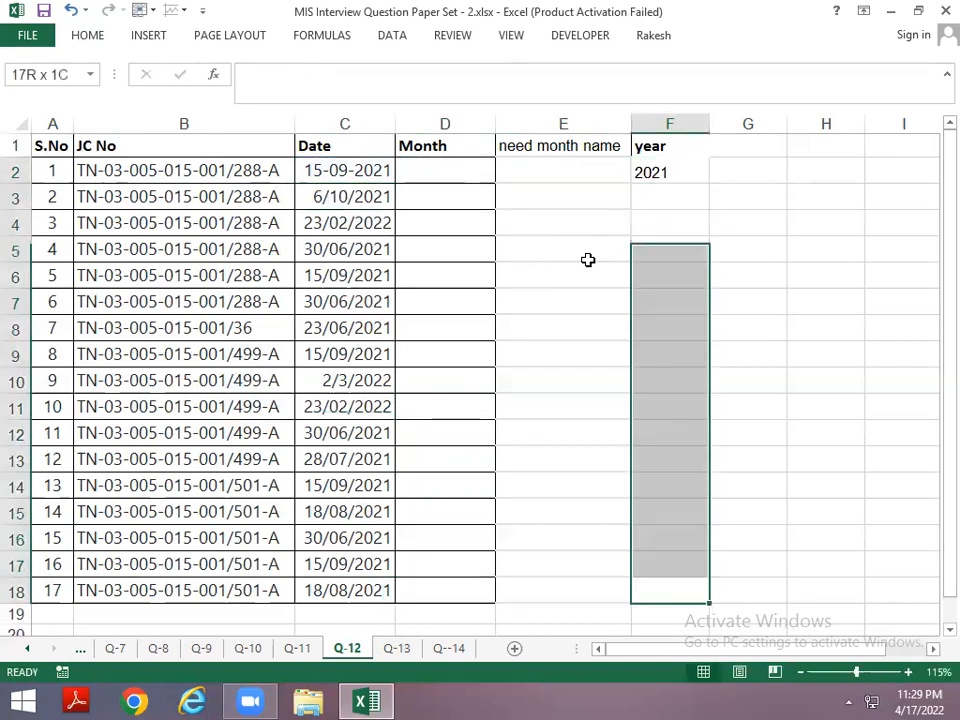
key("ctrl+d")
key("ctrl+Up")
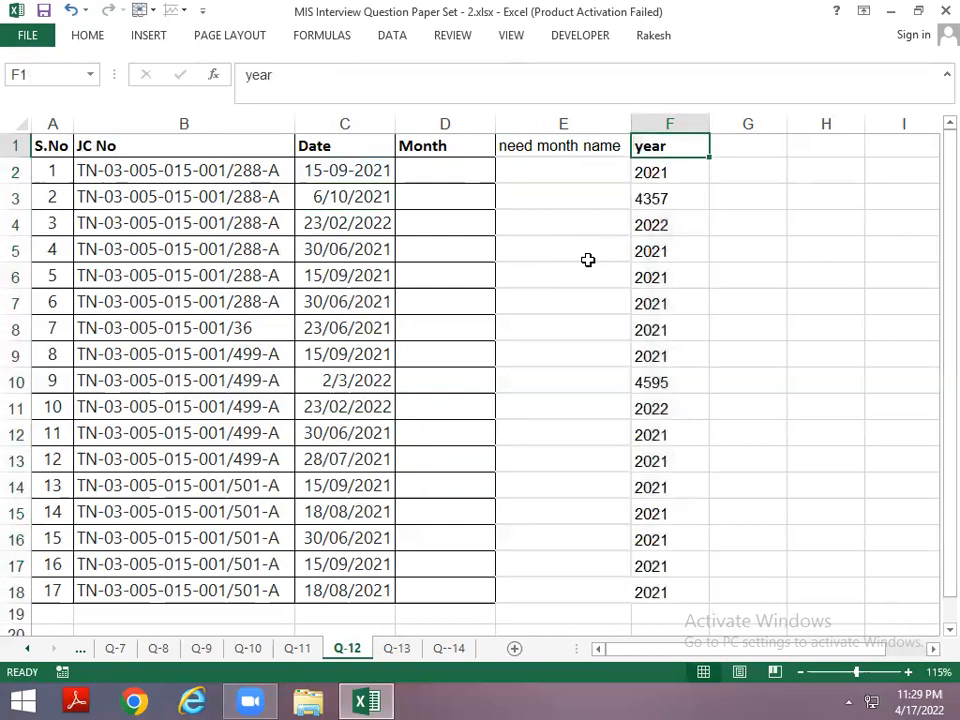
key("Down")
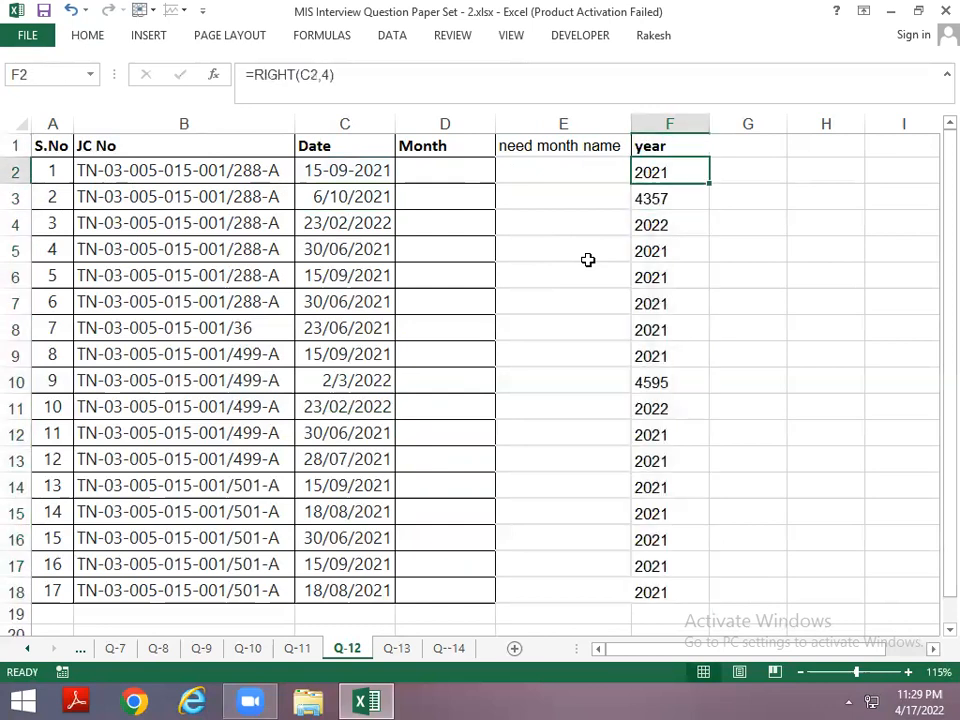
Enter =ISNUMBER(C2) in E2 to test whether the date is stored as a number
key("Left")
key("Left")
key("Right")
key("Right")
key("Left")
key("Left")
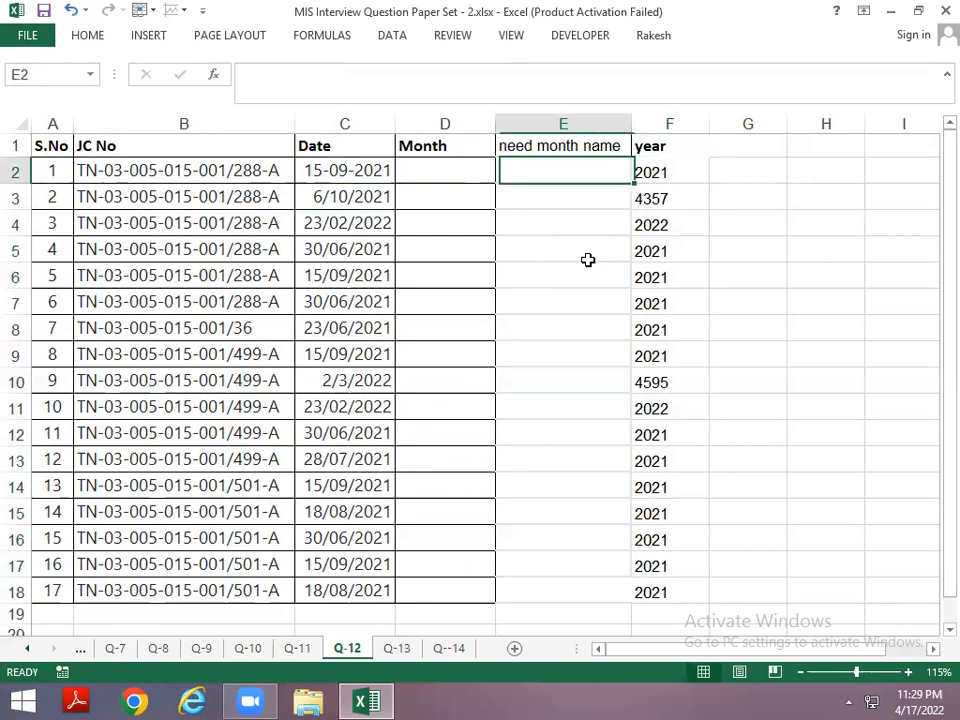
key("Right")
type("=is")
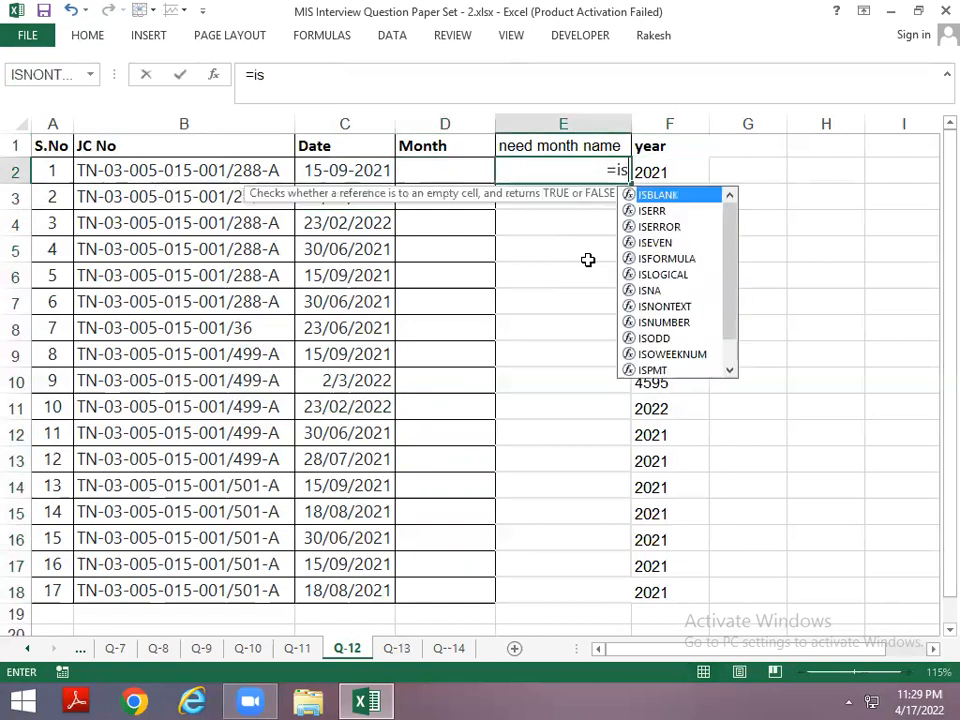
type("t")
key("BackSpace")
type("nu")
key("Tab")
key("Left")
key("Left")
key("Return")
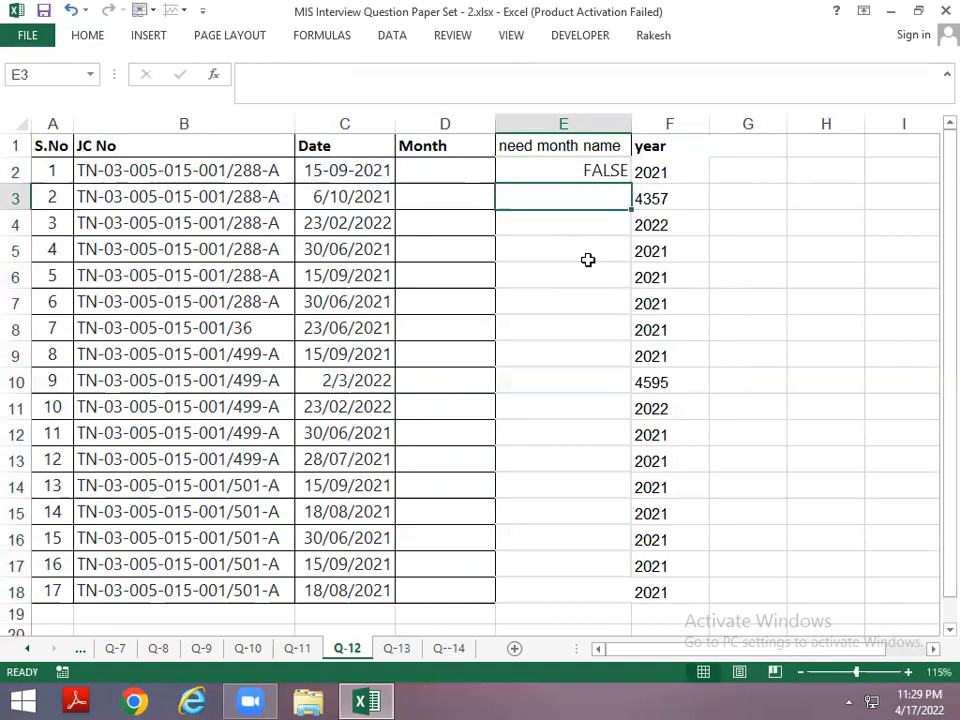
Fill the ISNUMBER formula from E2 down to E18
key("ctrl+d")
key("Down")
key("Left")
key("Left")
key("ctrl+Down")
key("Right")
key("Right")
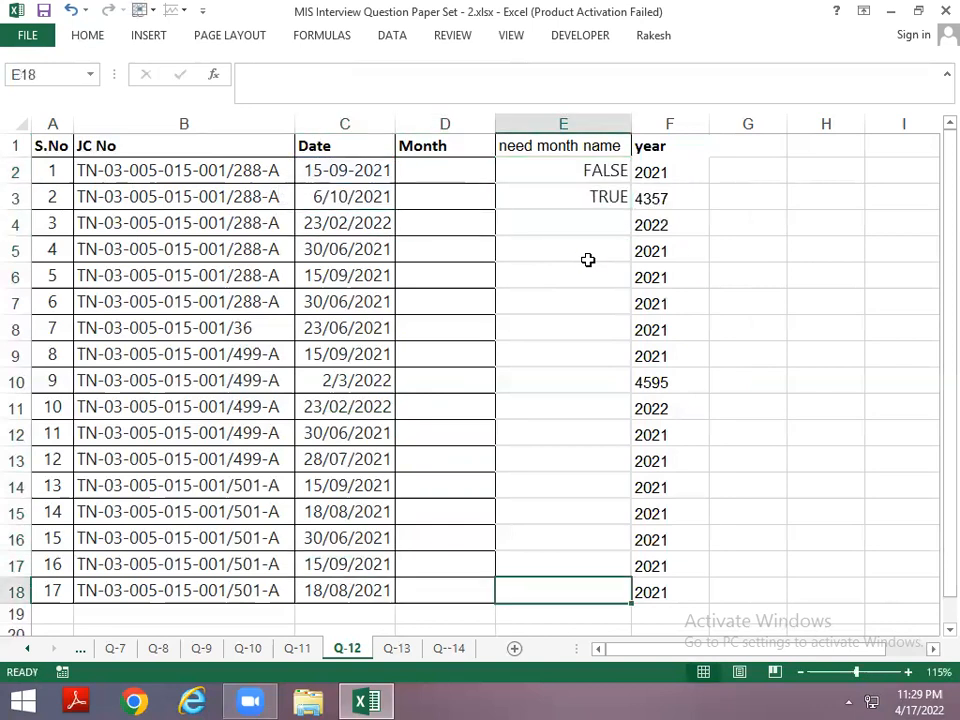
key("ctrl+shift+Up")
key("ctrl+d")
Compare the ISNUMBER results in column E with the dates in column C
key("Up")
key("Up")
key("Up")
key("Up")
key("Up")
key("Up")
key("Up")
key("Up")
key("Up")
key("Up")
key("Up")
key("Up")
key("Up")
key("Up")
key("Up")
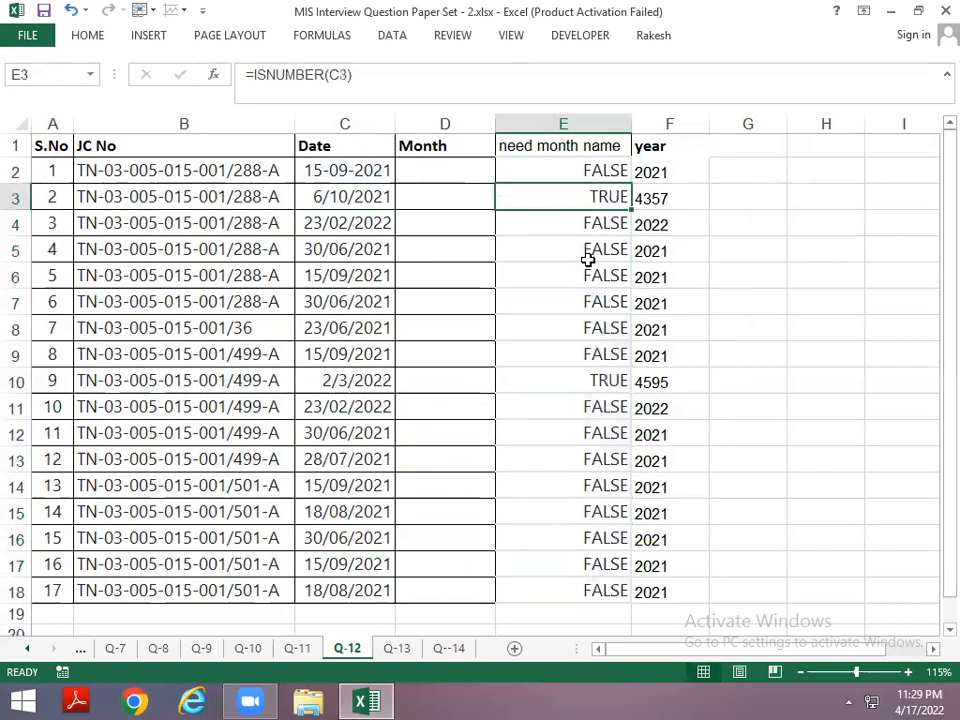
key("Up")
key("Left")
key("Left")
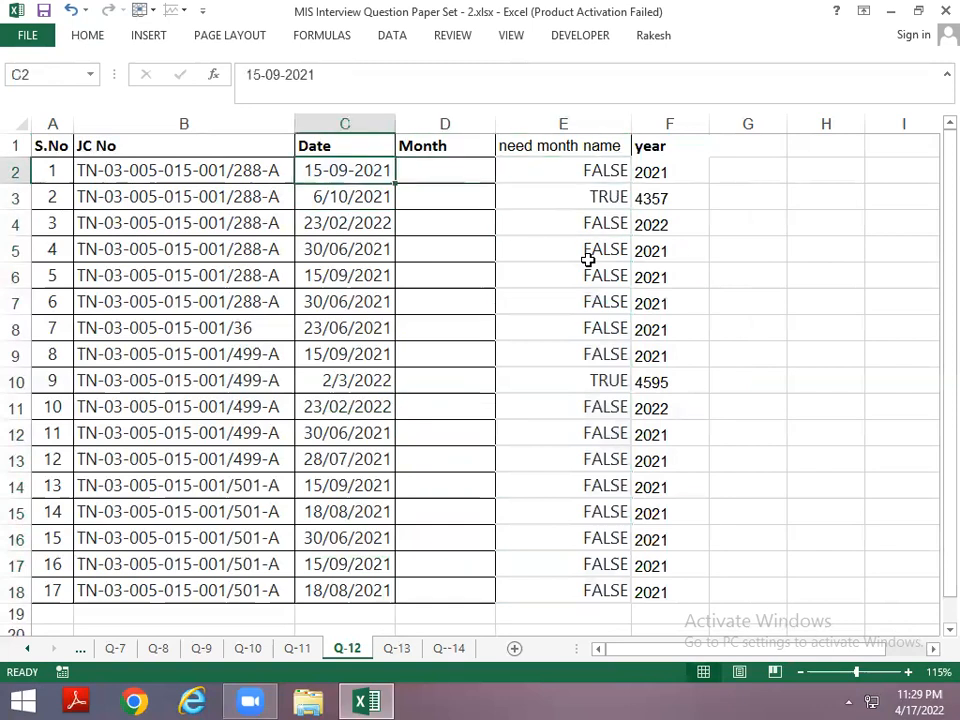
key("Right")
key("Right")
key("Down")
key("Up")
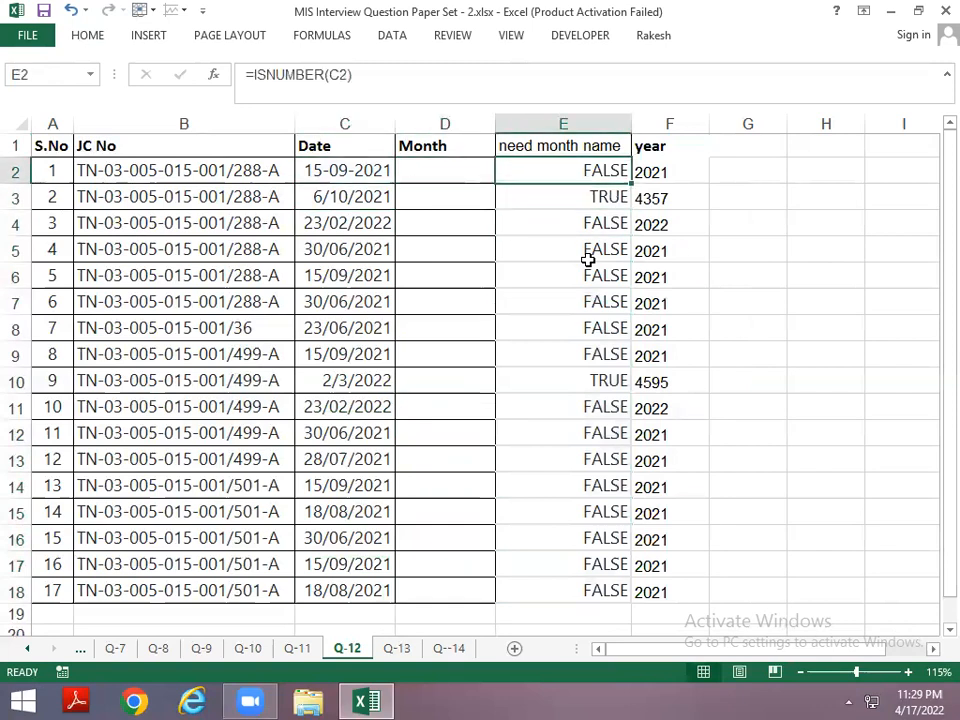
key("Down")
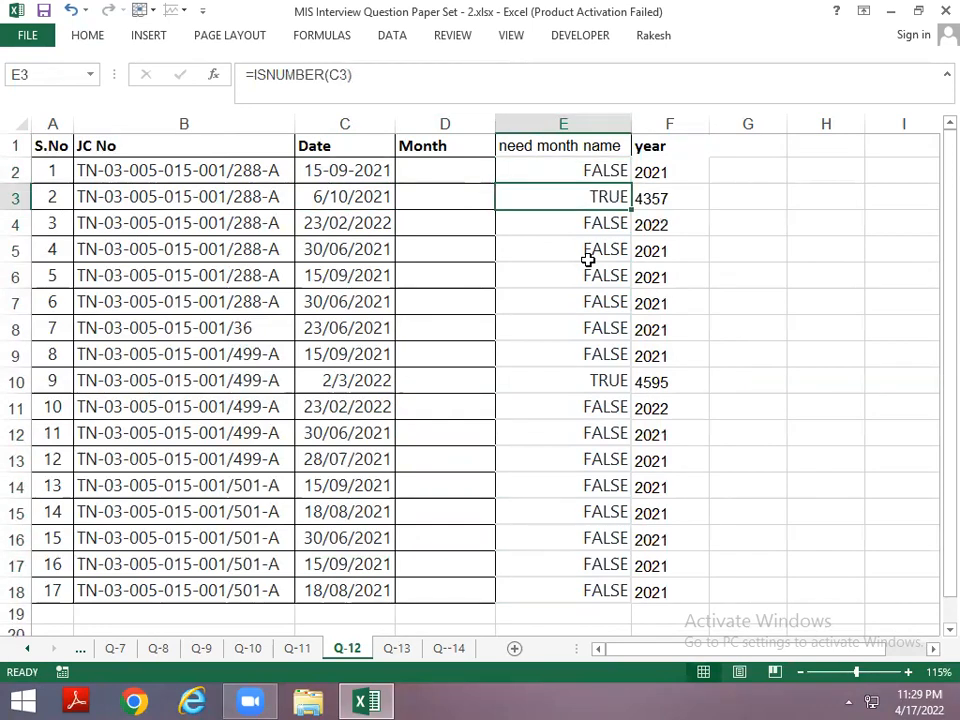
key("Up")
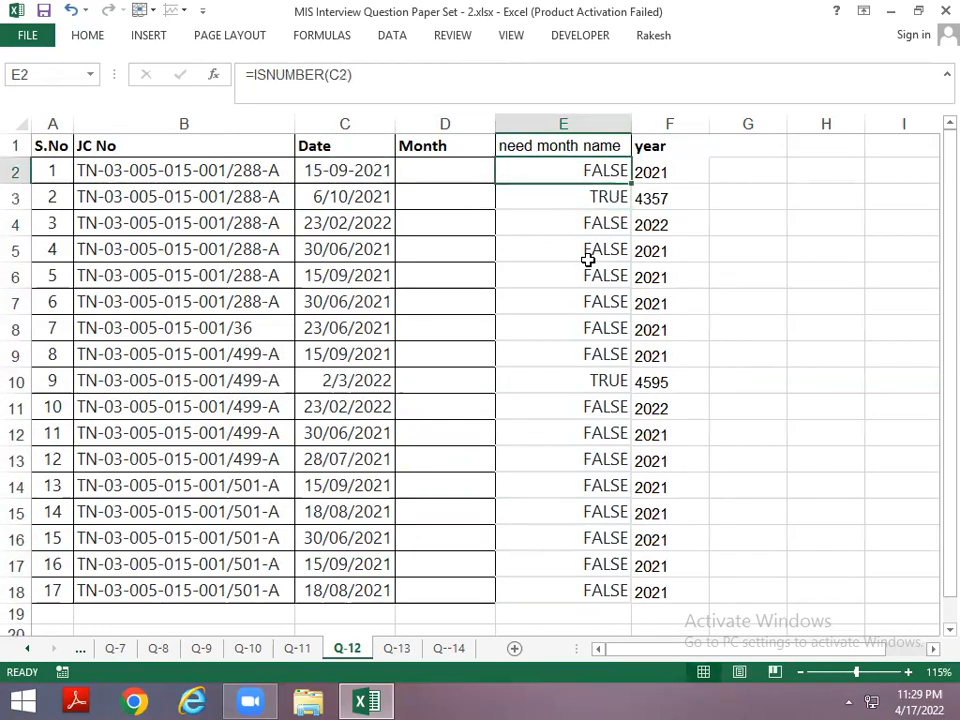
Replace the formula in E2 with =ISTEXT(C2) and fill it down to E18
key("F2")
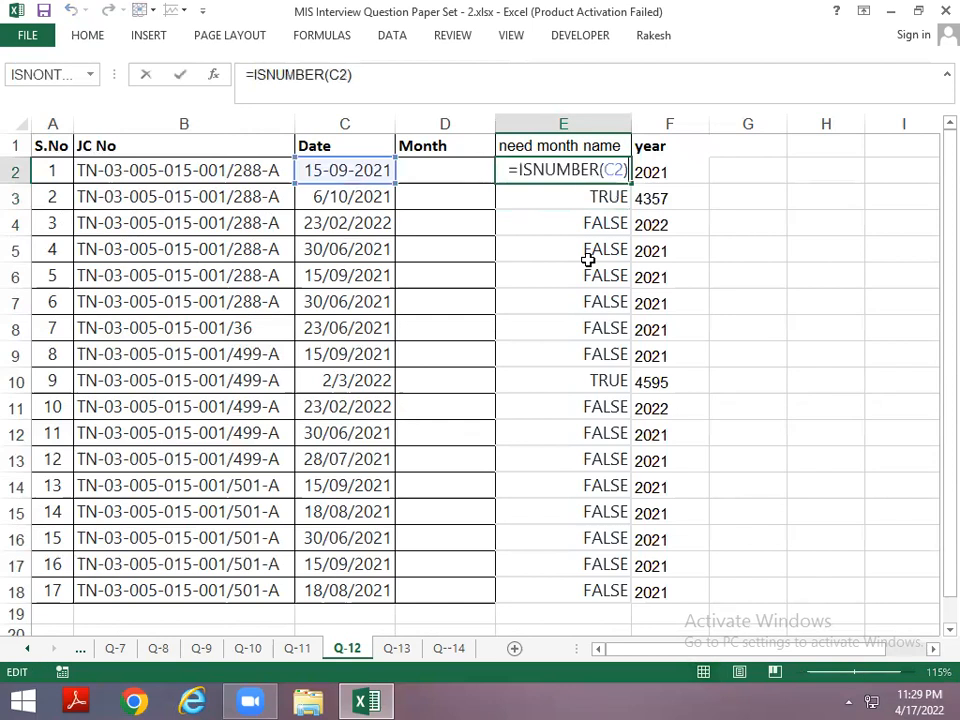
type("=ist")
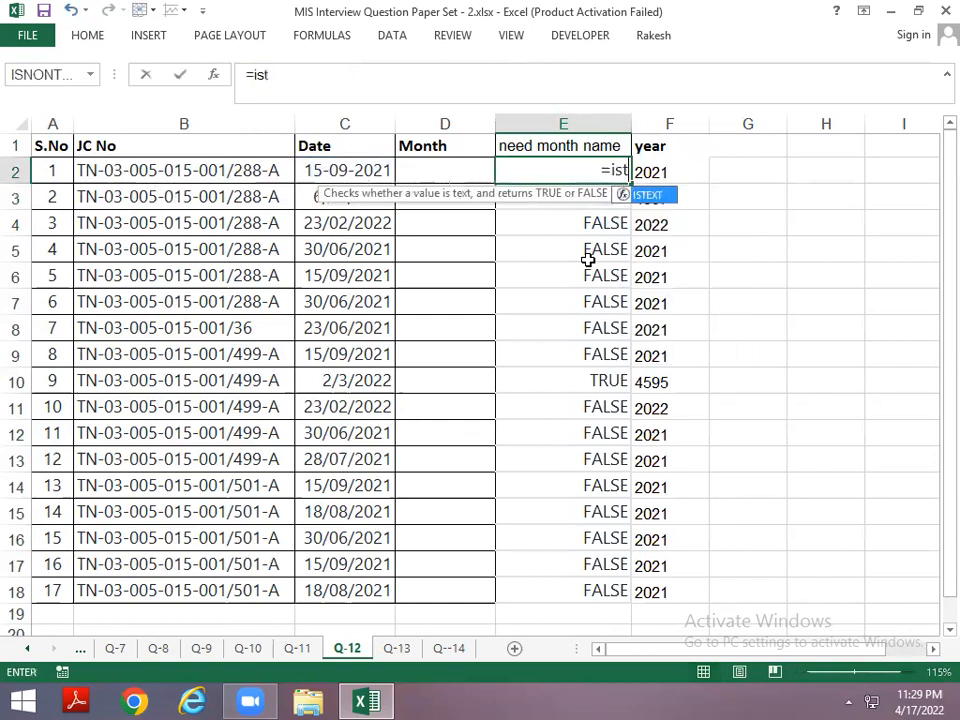
key("Tab")
key("Left")
key("Left")
key("ctrl+Return")
key("ctrl+shift+Down")
key("ctrl+d")
key("Down")
key("Up")
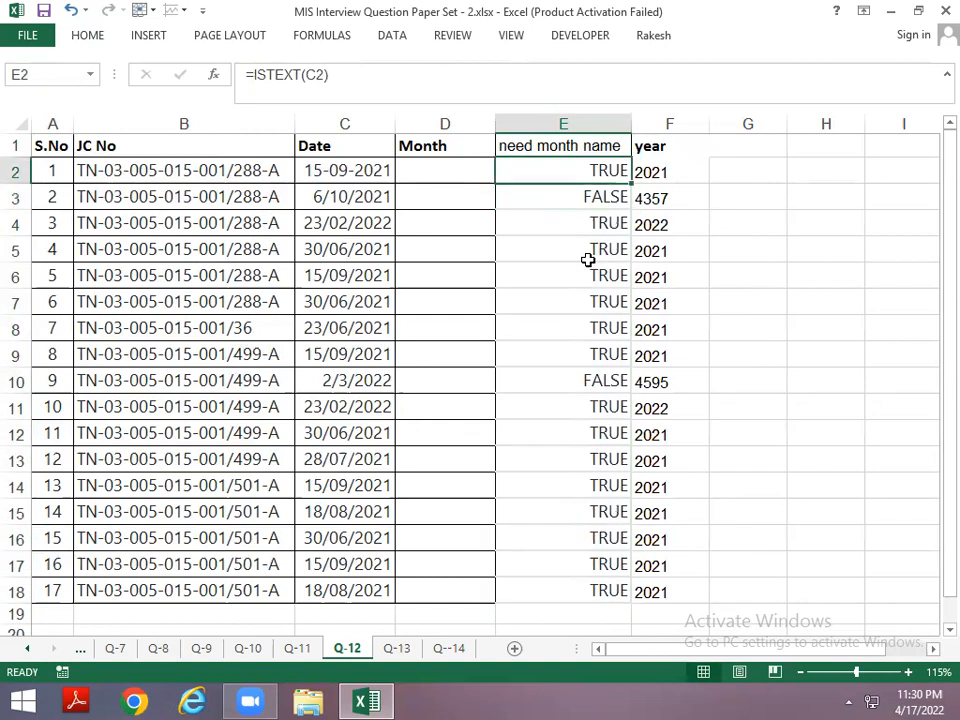
key("F2")
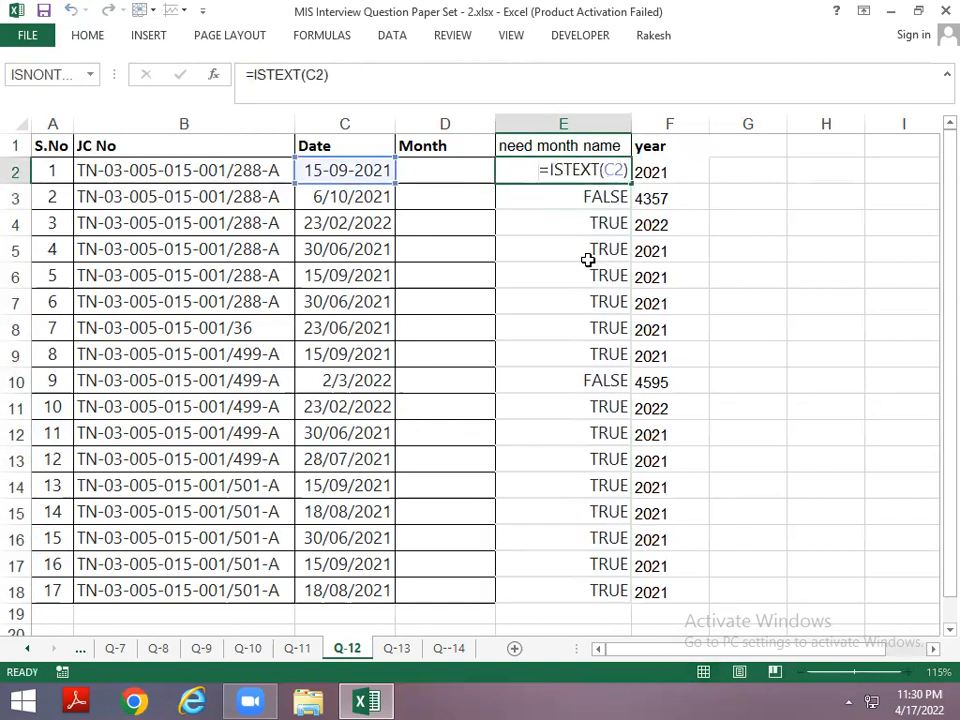
key("Escape")
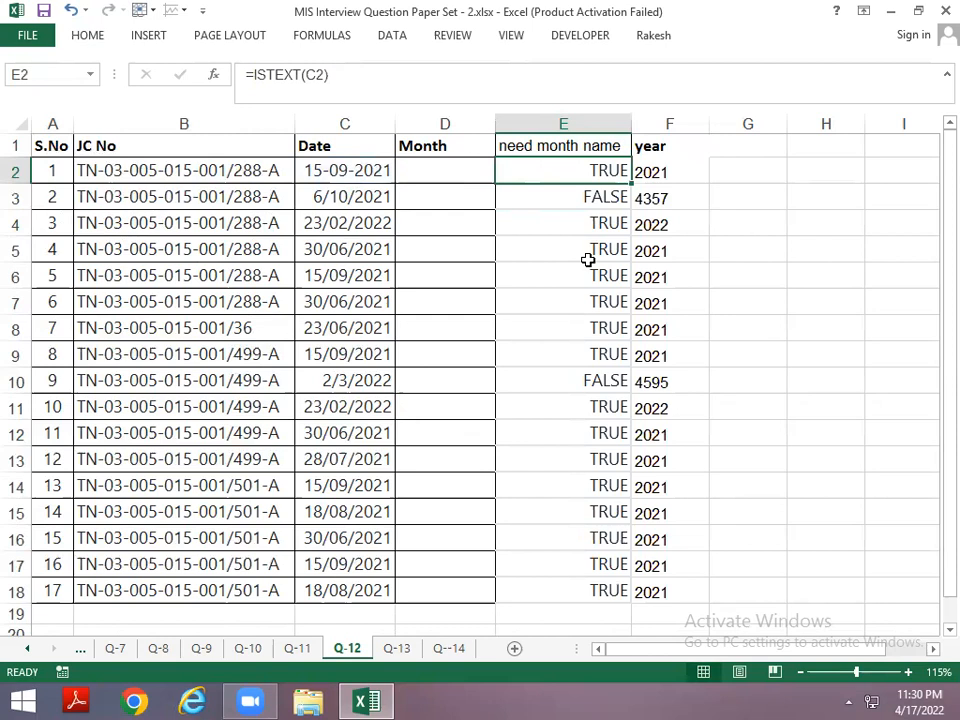
Add the header "month" in G1 and the header "date" in H1
key("Right")
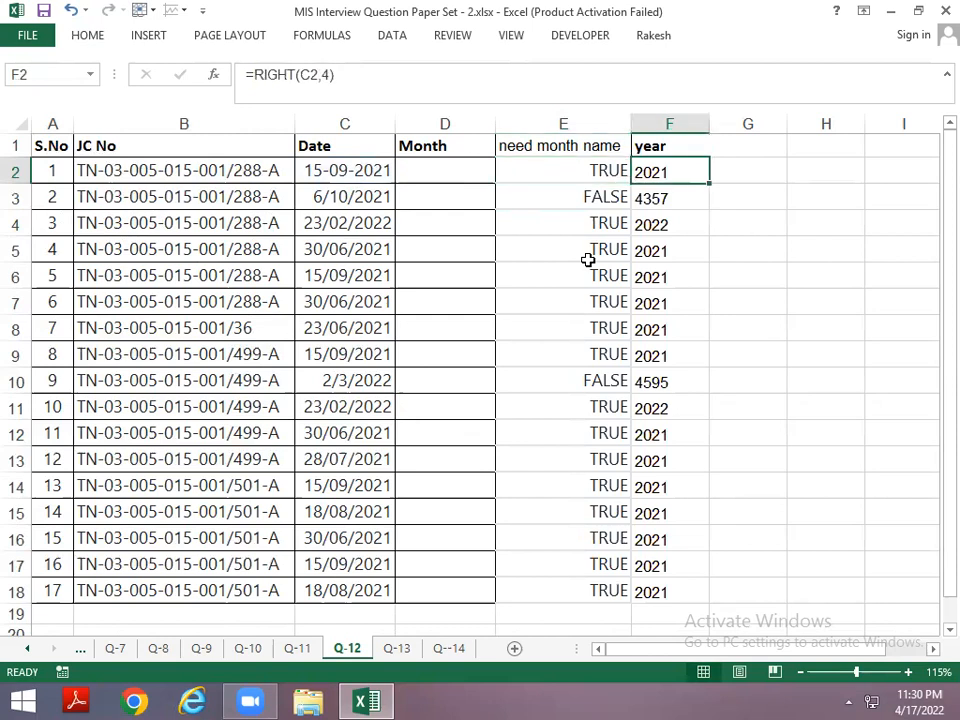
key("Up")
key("Right")
type("date")
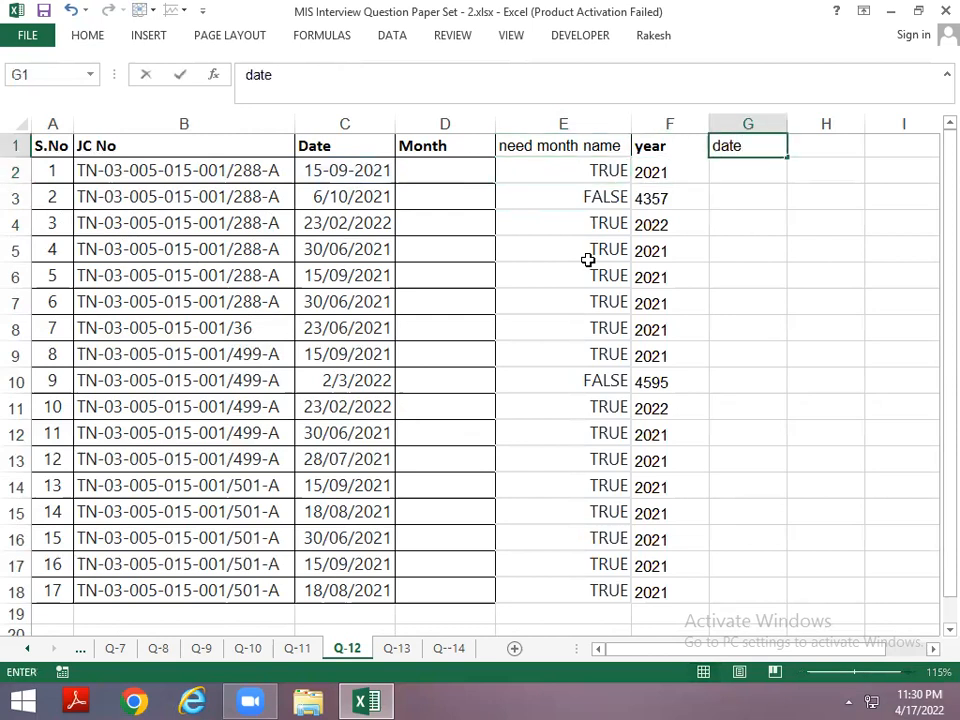
key("Return")
key("Up")
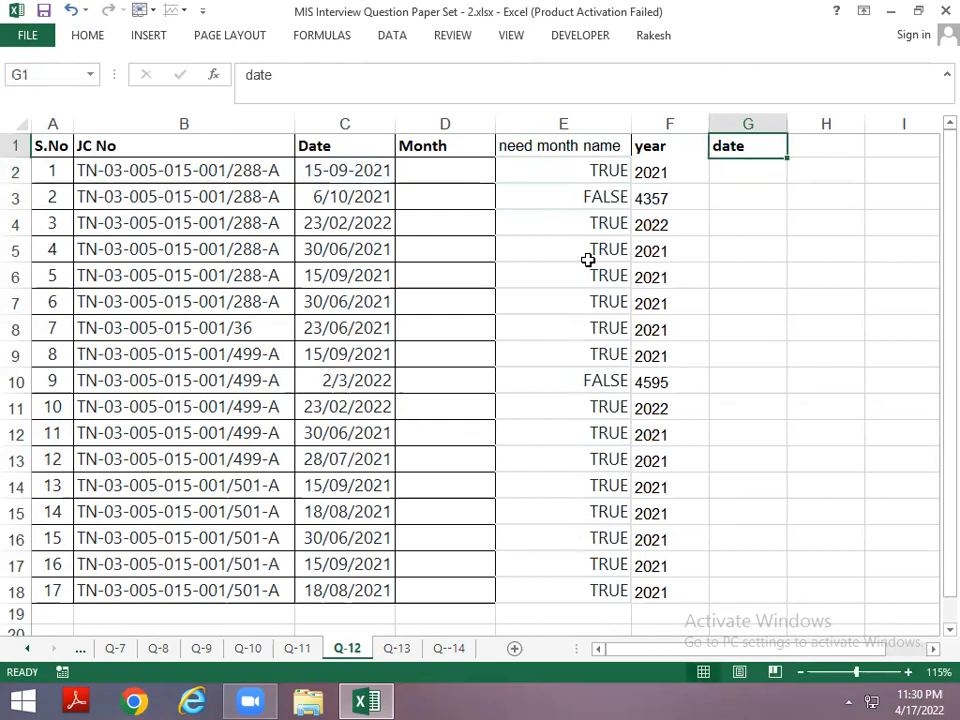
type("month")
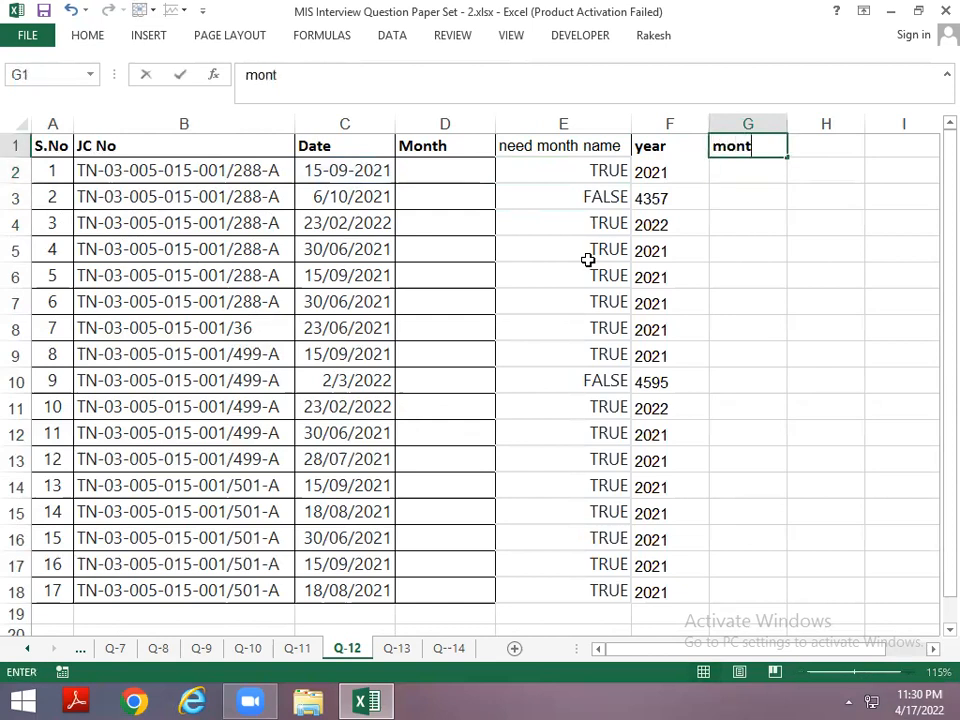
key("Tab")
type("date")
key("Return")
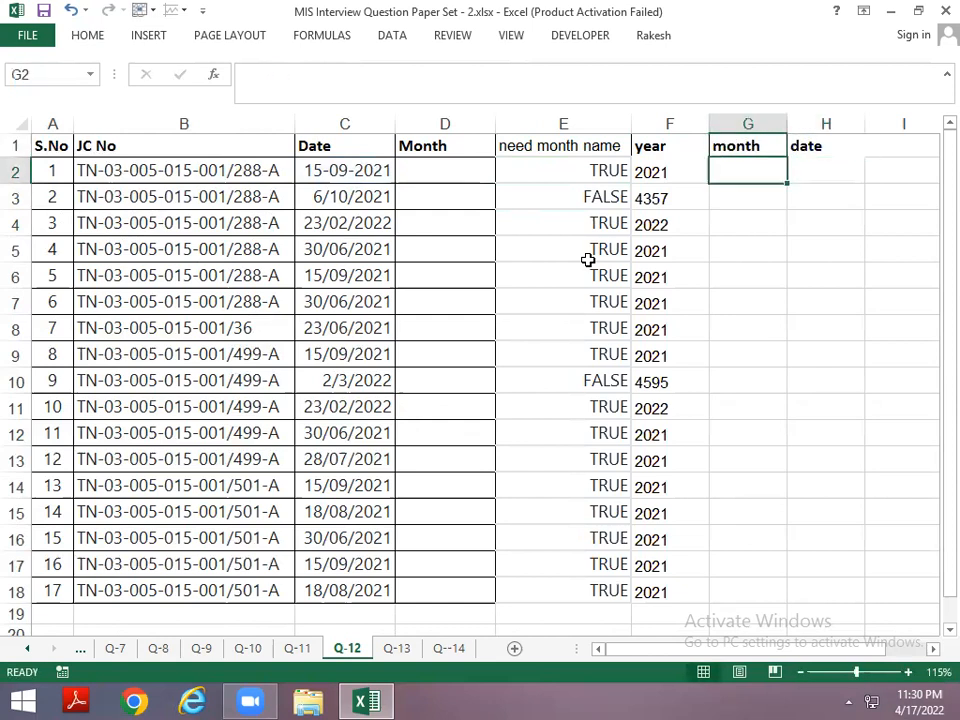
Enter =FIND("-",C2) in H2 to locate the first hyphen in the date
key("Right")
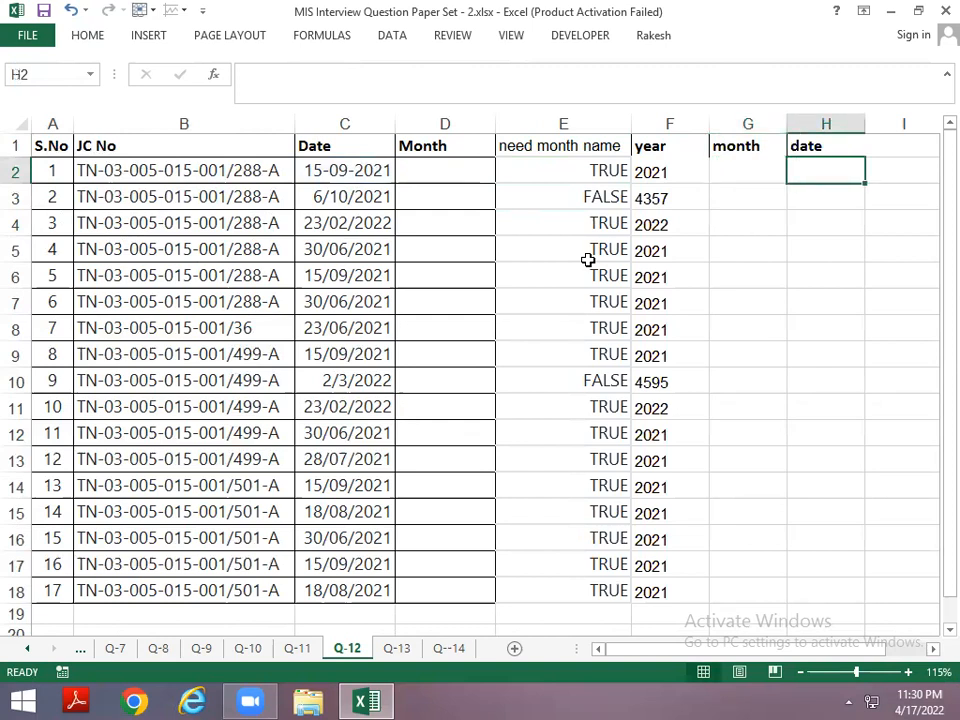
type("=find")
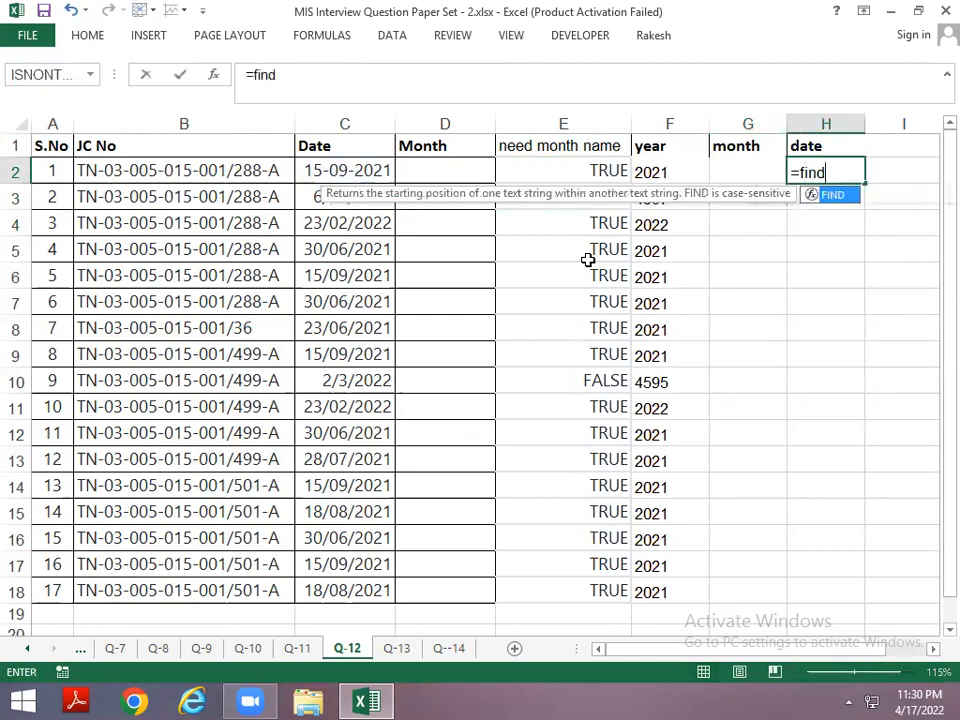
key("Tab")
type("-")
key("BackSpace")
type("\"")
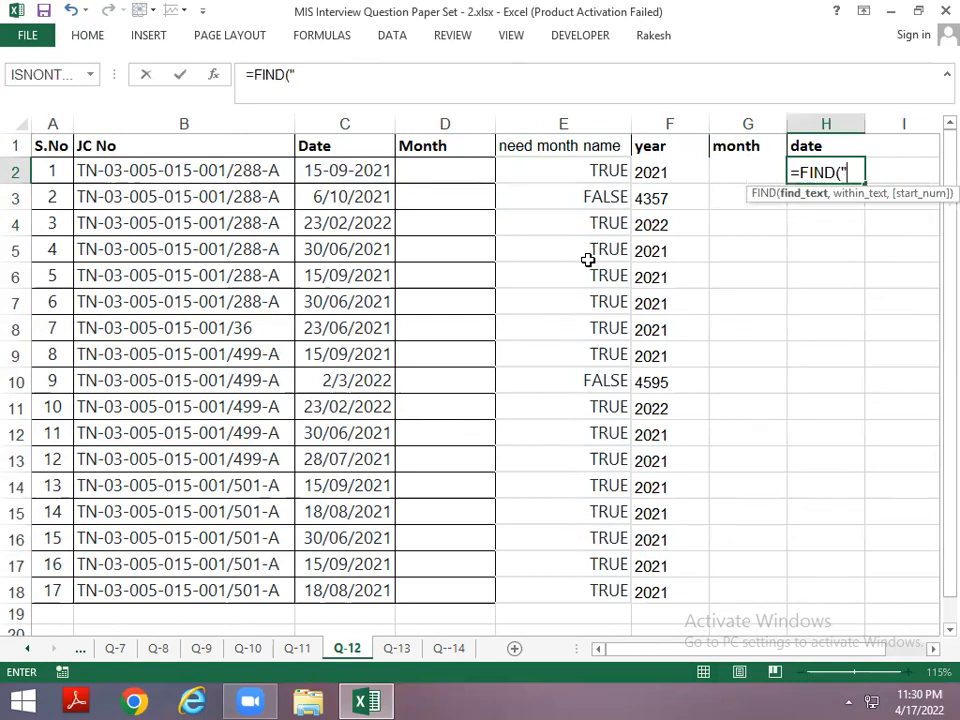
type("-\",")
key("Left")
key("Left")
key("Left")
key("Left")
key("Left")
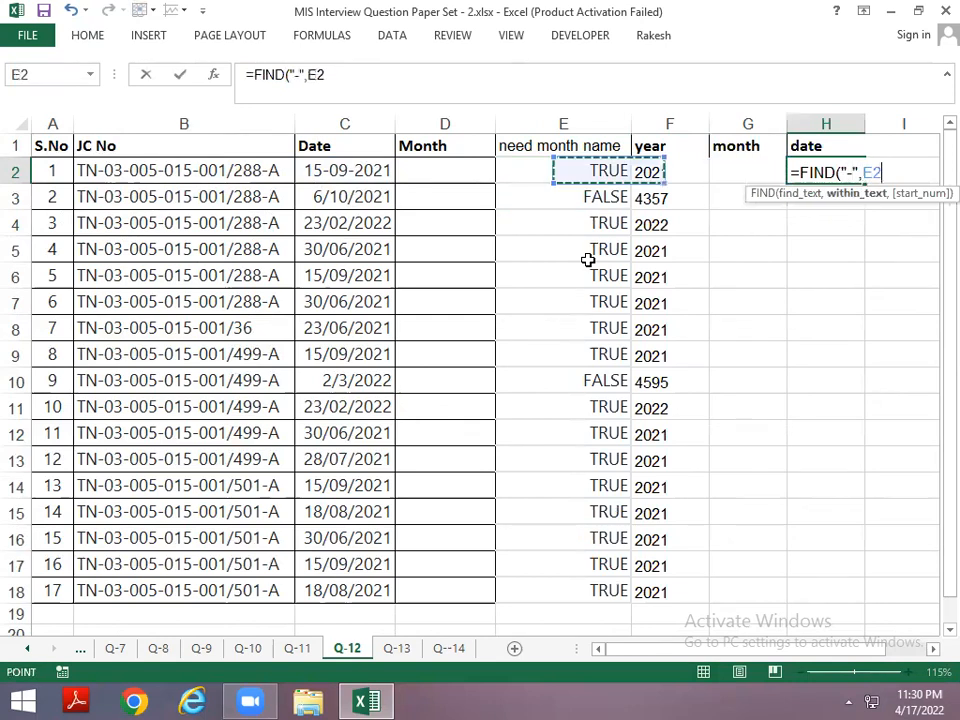
key("Return")
key("Up")
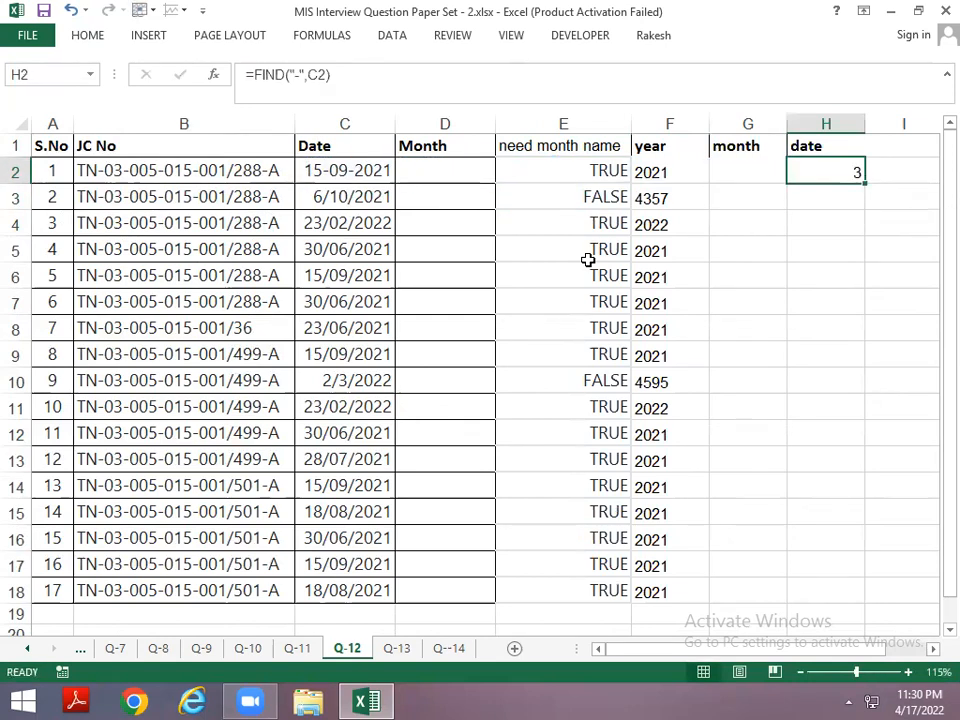
Extend the H2 formula to =LEFT(C2,FIND("-",C2)-1) so it extracts the day part
key("F2")
type("-1")
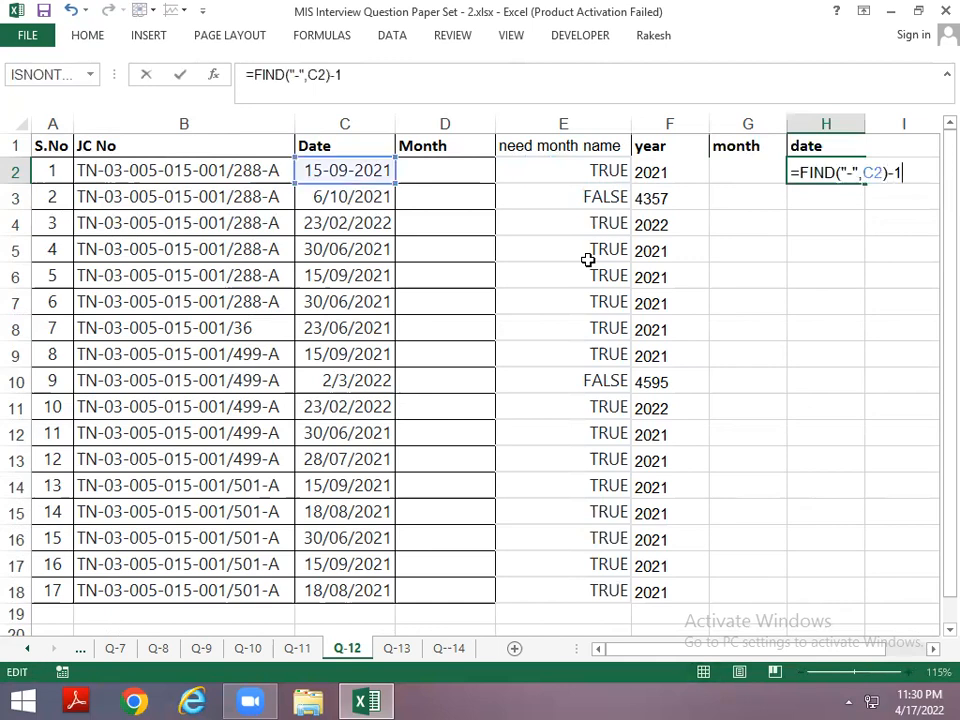
key("Return")
key("Up")
key("F2")
key("Right")
type("lef")
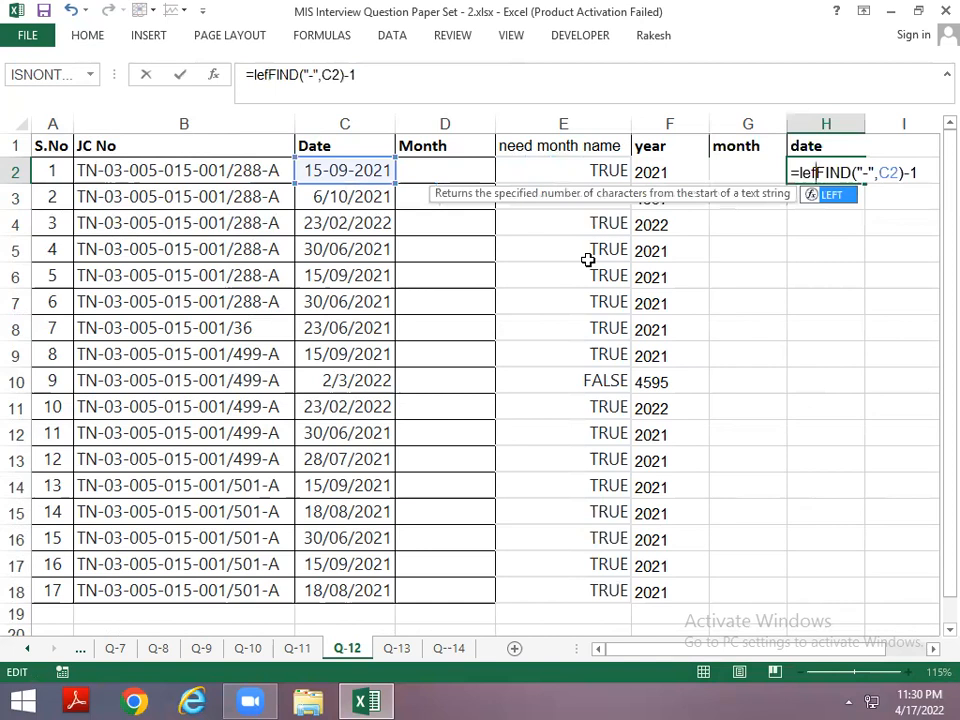
key("Tab")
type("c2")
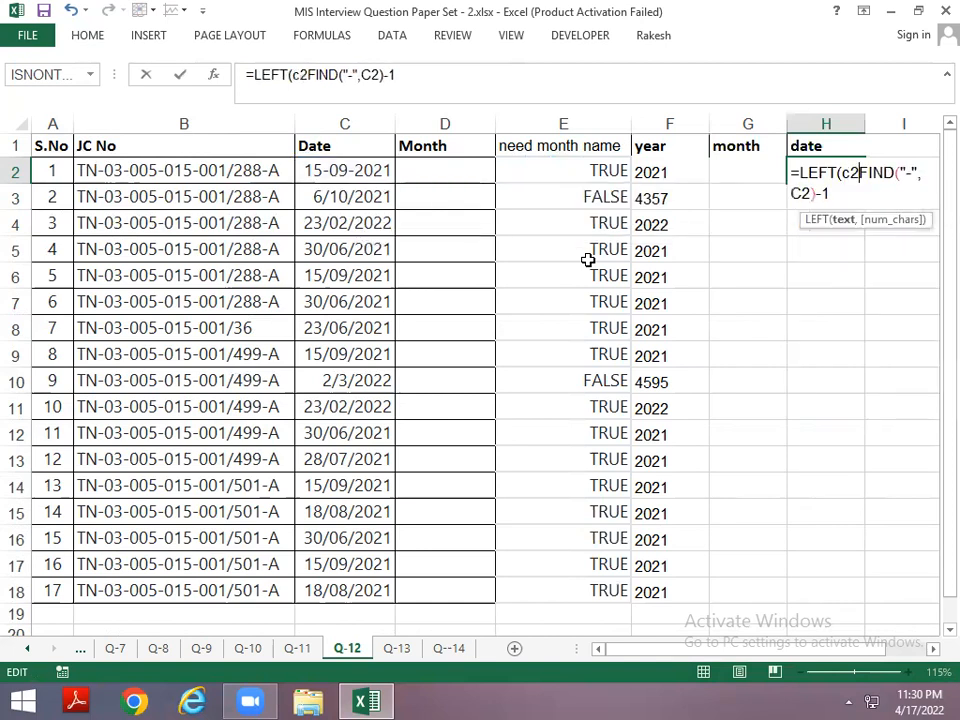
key("Return")
key("Return")
Fill the LEFT and FIND formula from H2 down to H18
key("ctrl+Left")
key("ctrl+Down")
key("Right")
key("Right")
key("ctrl+shift+Up")
key("ctrl+d")
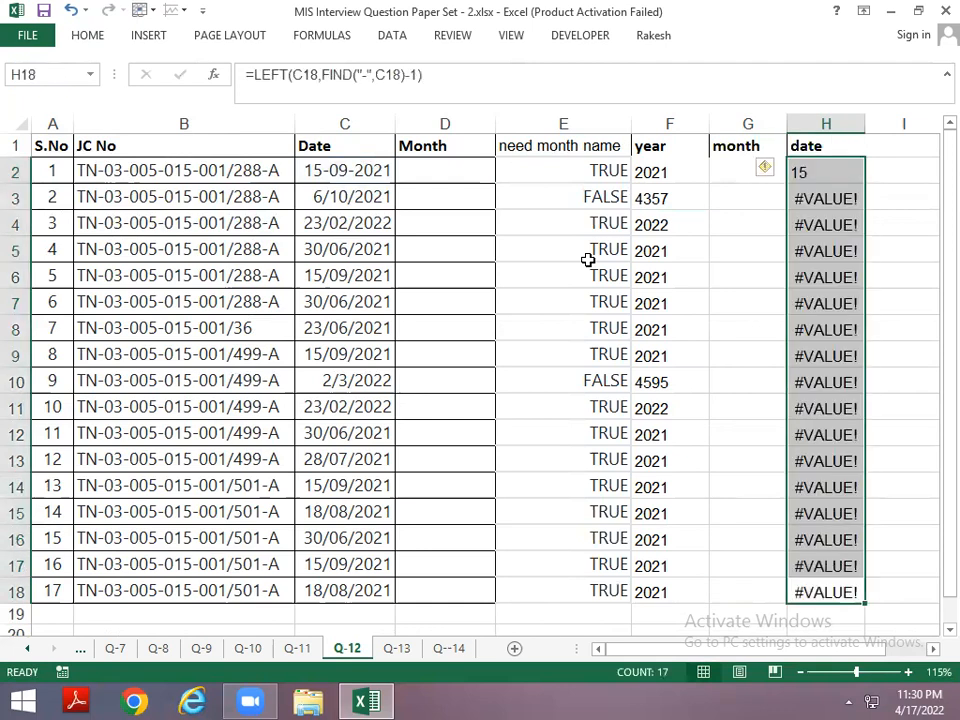
Examine the formulas in H3 and H4 and compare the separators used in the column C dates
key("Up")
key("ctrl+Up")
key("Down")
key("Down")
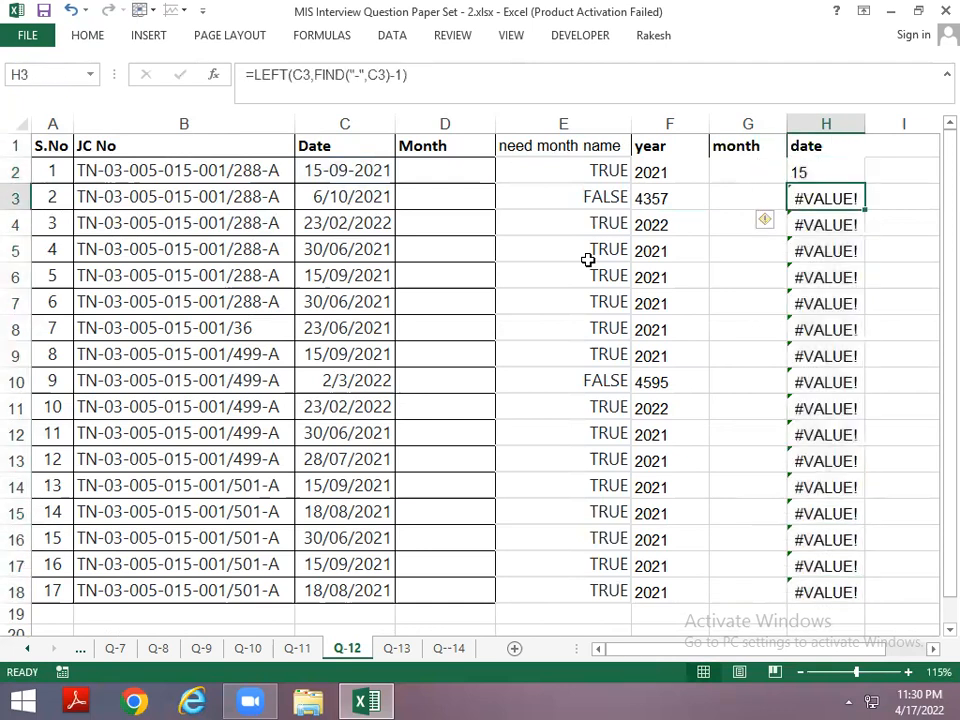
key("Down")
key("F2")
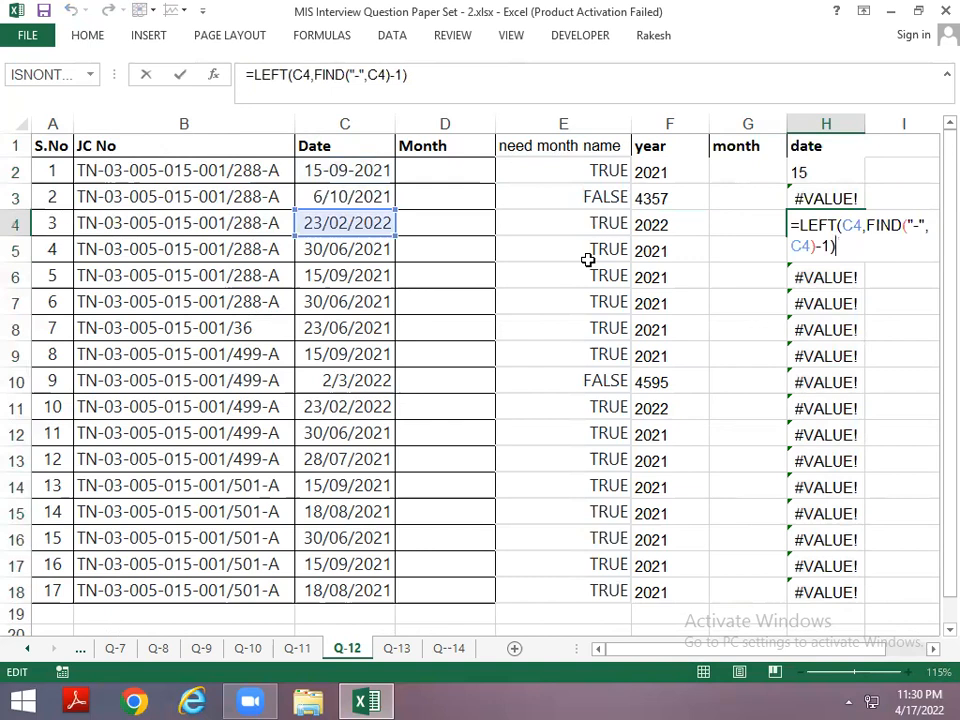
key("Escape")
key("Left")
key("Left")
key("Left")
key("Left")
key("Left")
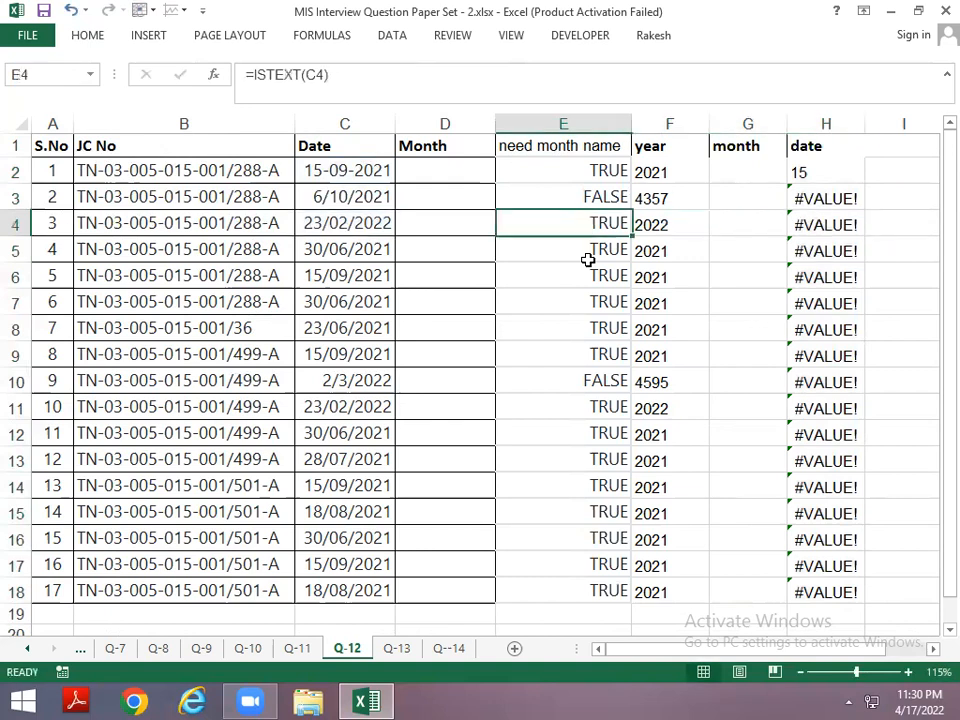
key("Up")
key("Up")
key("Down")
key("Up")
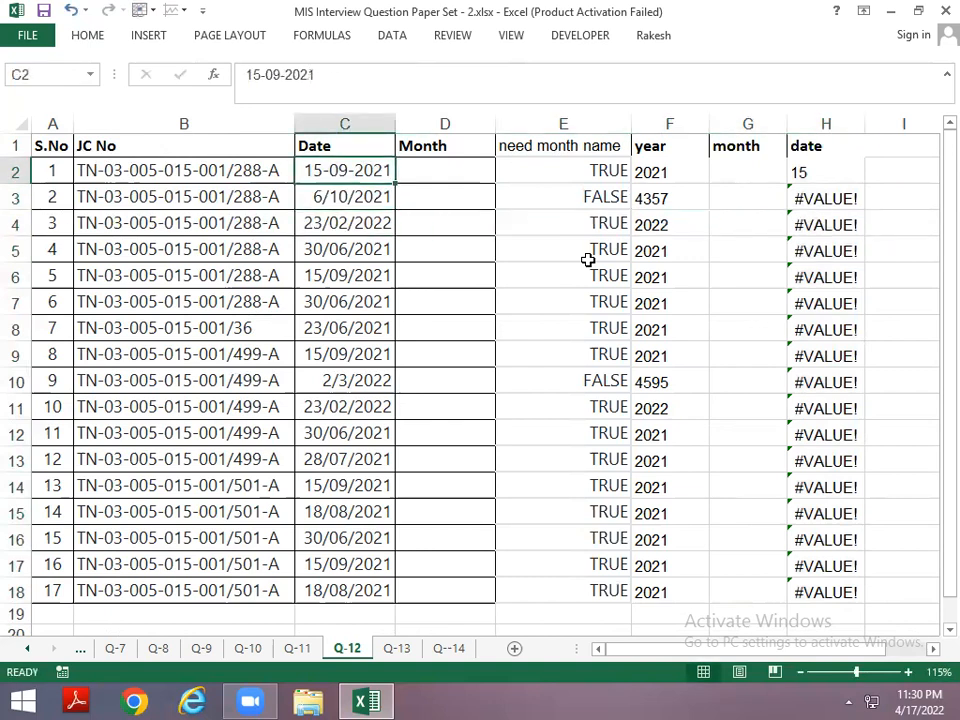
Copy the date in C4 over the date in C2
key("Down")
key("Down")
key("ctrl+c")
key("Up")
key("Up")
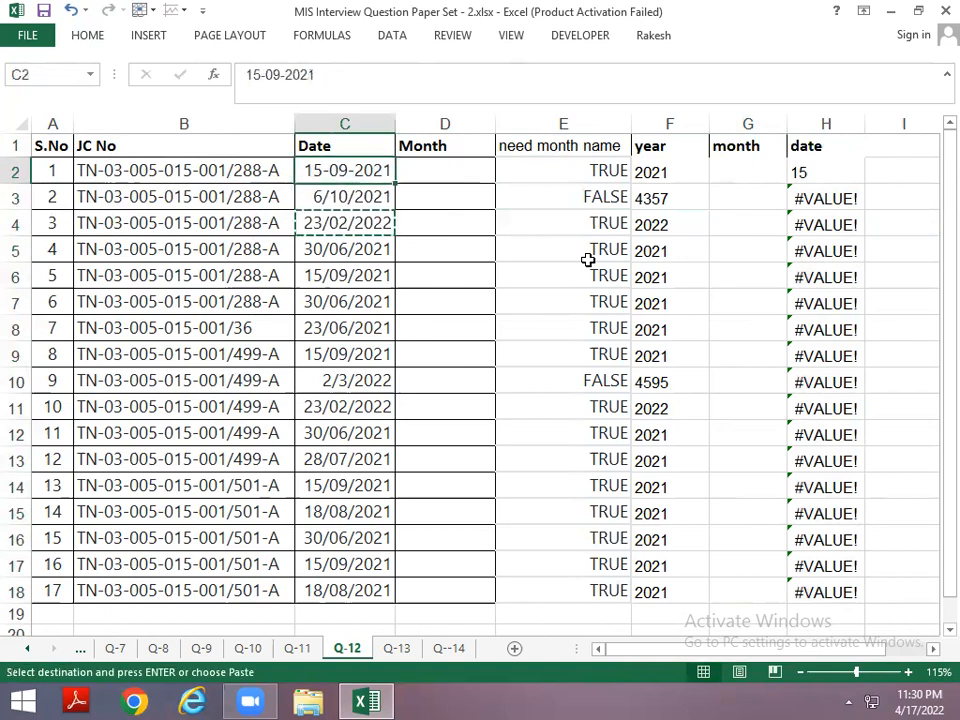
key("ctrl+v")
key("Escape")
Change the separator in the H2 formula to "/", giving =LEFT(C2,FIND("/",C2)-1), and fill it down to H18
key("Right")
key("Right")
key("Right")
key("Right")
key("Right")
key("F2")
key("Left")
key("Left")
key("Left")
key("Left")
key("Left")
key("Left")
key("Left")
key("Left")
key("Left")
key("Left")
key("Left")
key("Left")
key("Left")
key("Left")
key("Left")
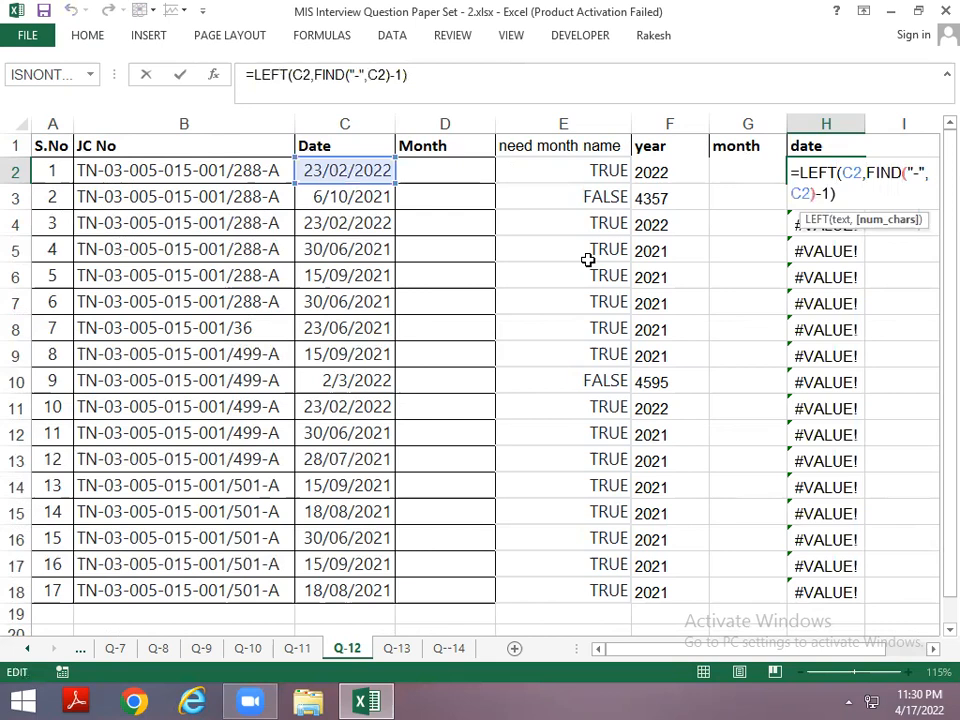
key("Right")
key("Right")
key("Right")
key("Right")
key("Right")
key("Right")
key("Right")
key("BackSpace")
type("/")
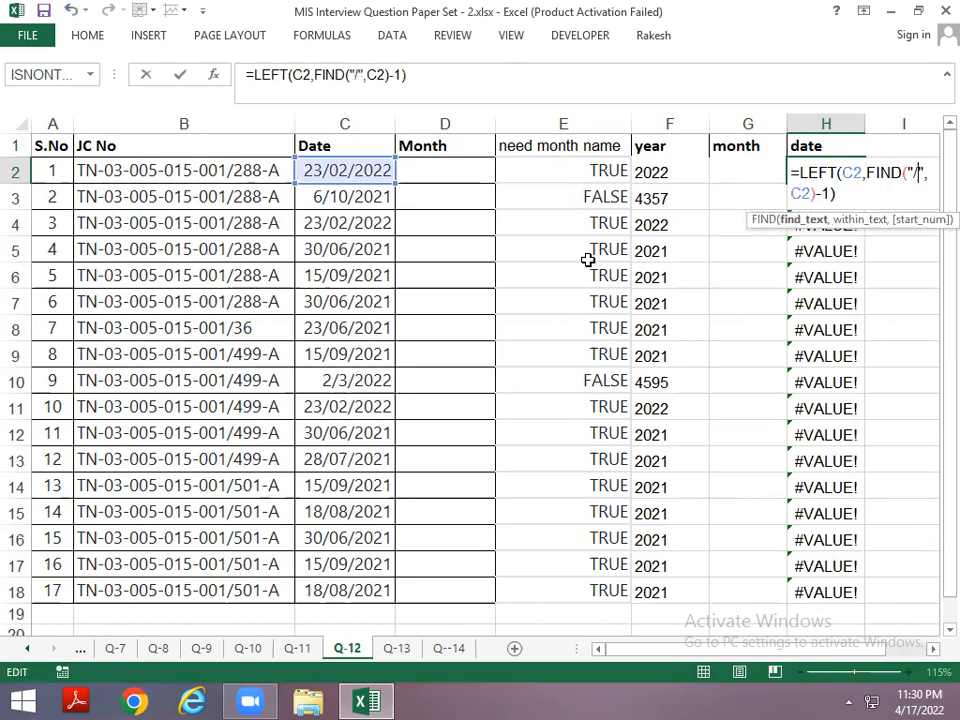
key("ctrl+Return")
key("ctrl+shift+Down")
key("ctrl+d")
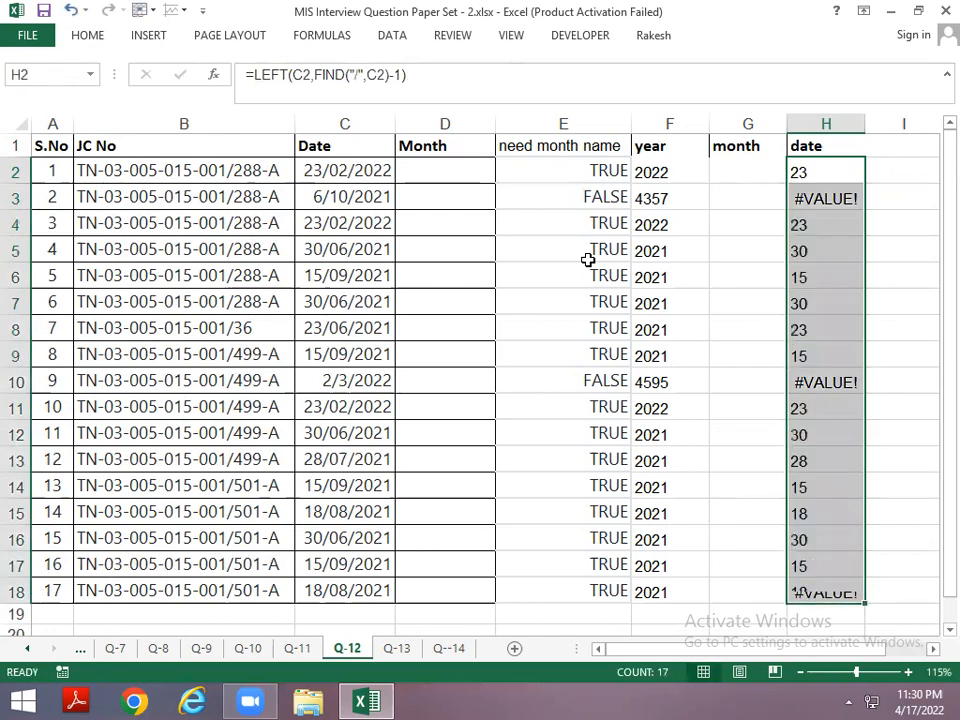
Examine the day results down column H and check them against the source date in C10
key("Down")
key("Down")
key("Down")
key("Down")
key("Down")
key("Down")
key("Down")
key("Down")
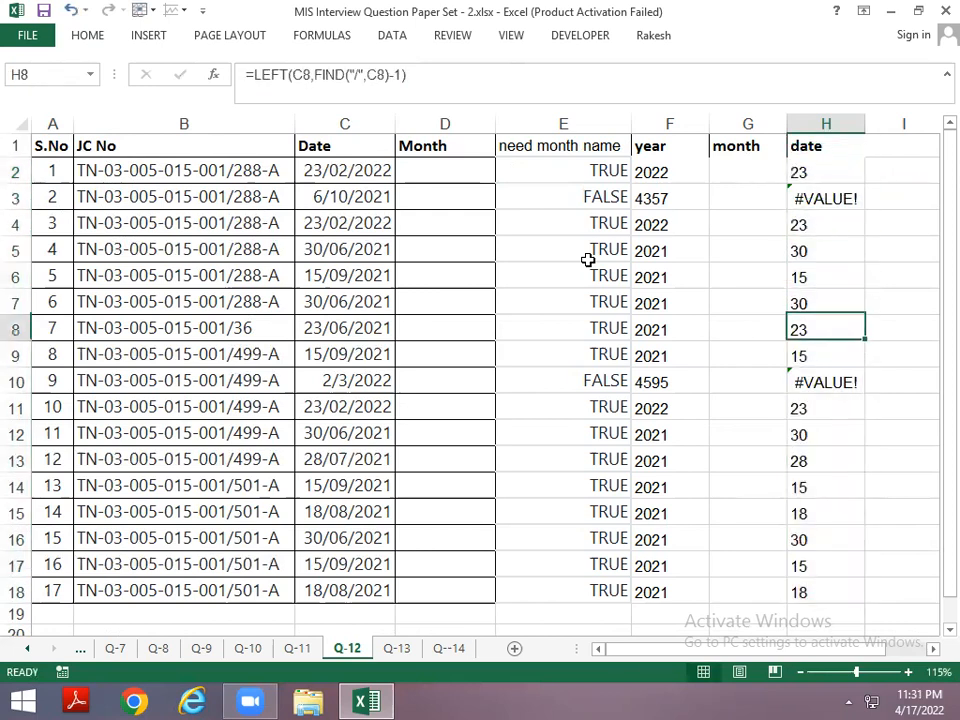
key("Left")
key("Left")
key("Left")
key("Left")
key("Left")
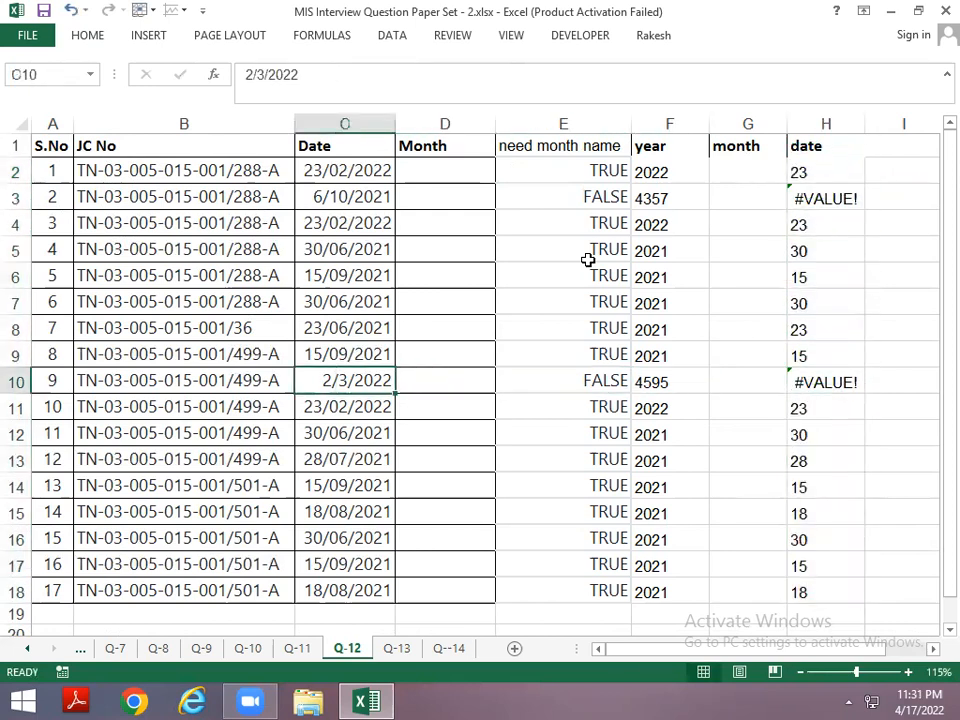
Compare the H2 formula with the date in C2 and inspect the month part between the two slashes
key("ctrl+Up")
key("Down")
key("Right")
key("Right")
key("Right")
key("Right")
key("Right")
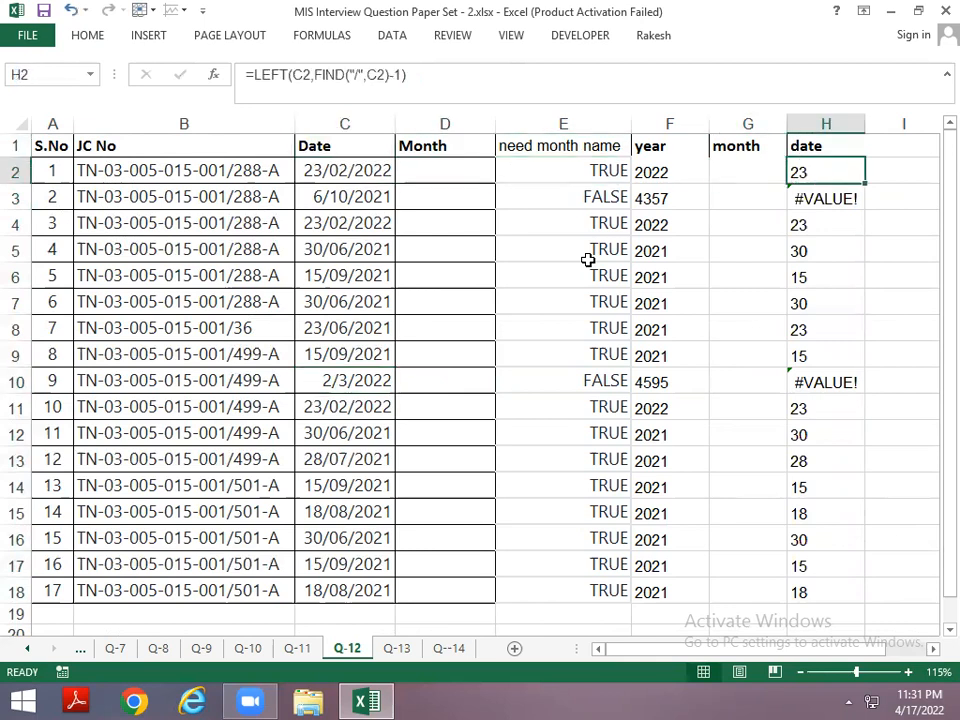
key("Left")
key("Left")
key("Left")
key("Left")
key("Left")
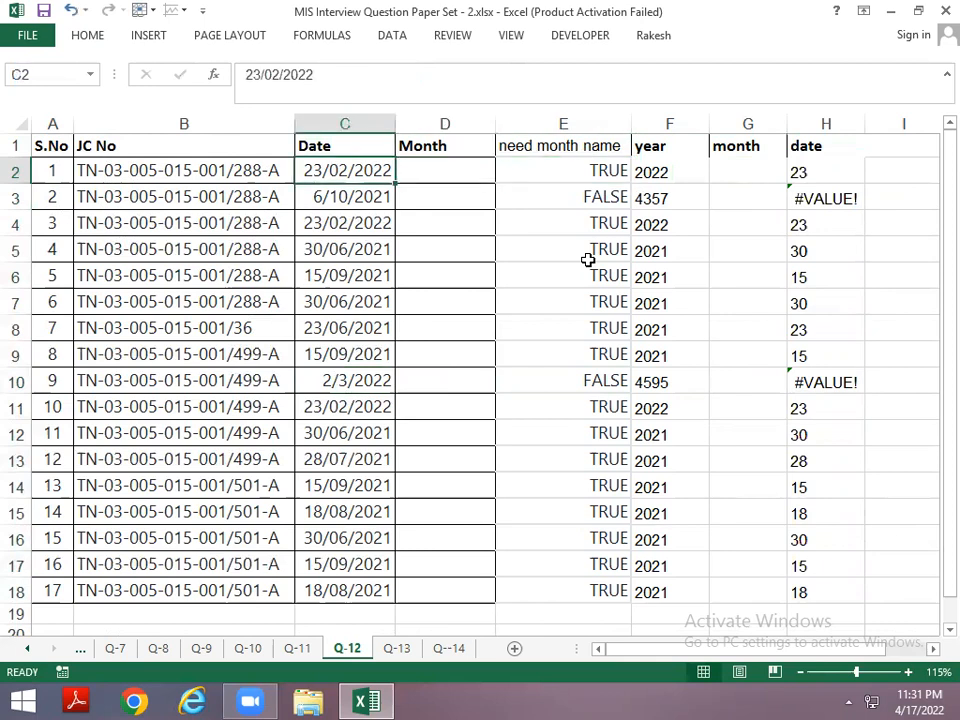
key("F2")
key("Home")
key("Right")
key("Right")
key("Right")
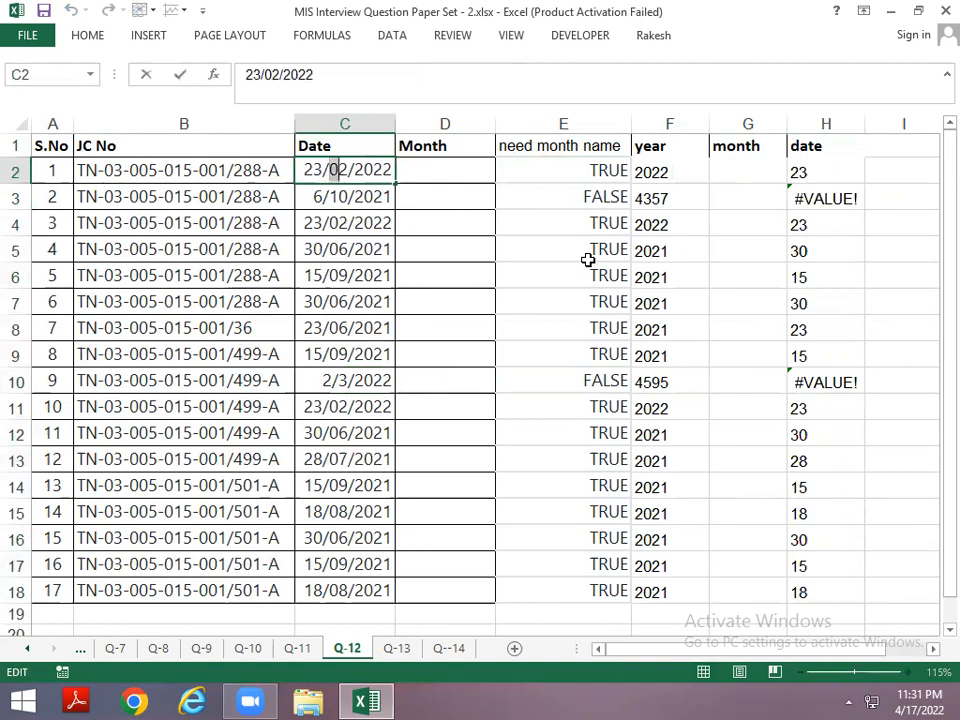
key("Escape")
key("Right")
key("Right")
key("Right")
key("Right")
key("Right")
key("Right")
key("Right")
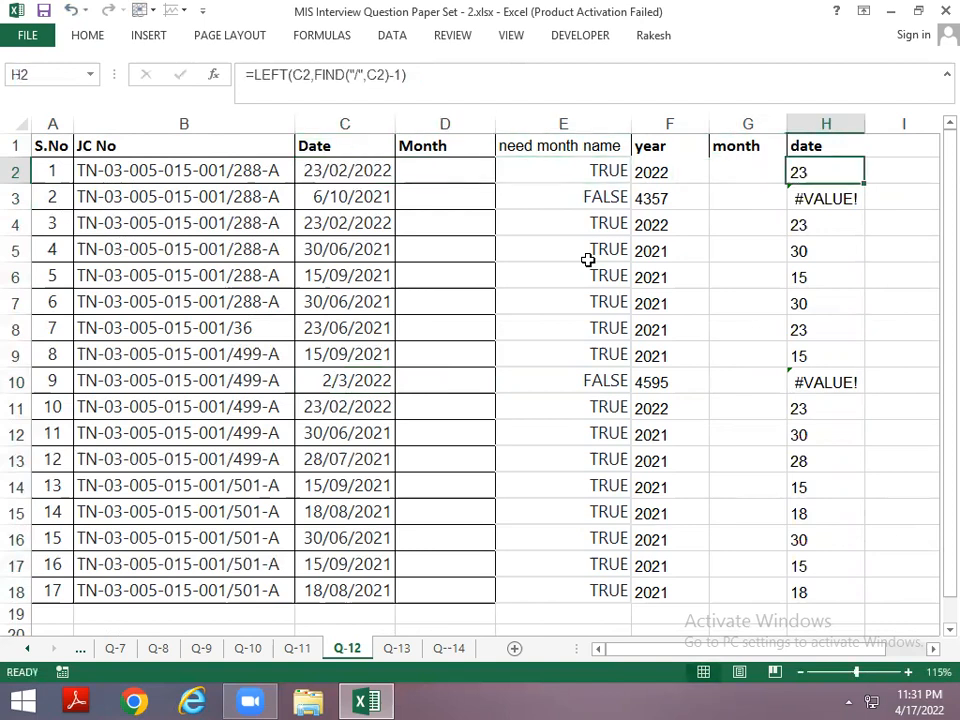
Enter =FIND("/",C2) in I2 to locate the first slash of the date
key("Up")
key("Left")
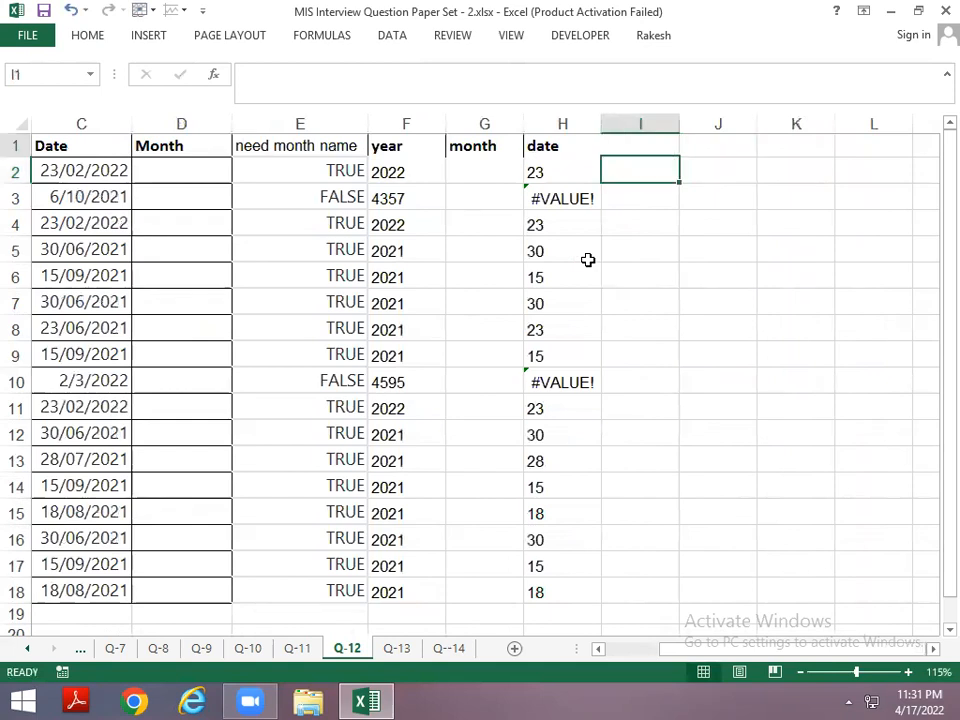
key("Left")
key("Left")
key("Right")
key("Down")
key("Right")
key("F2")
type("=fin")
key("Tab")
type("\"/\"")
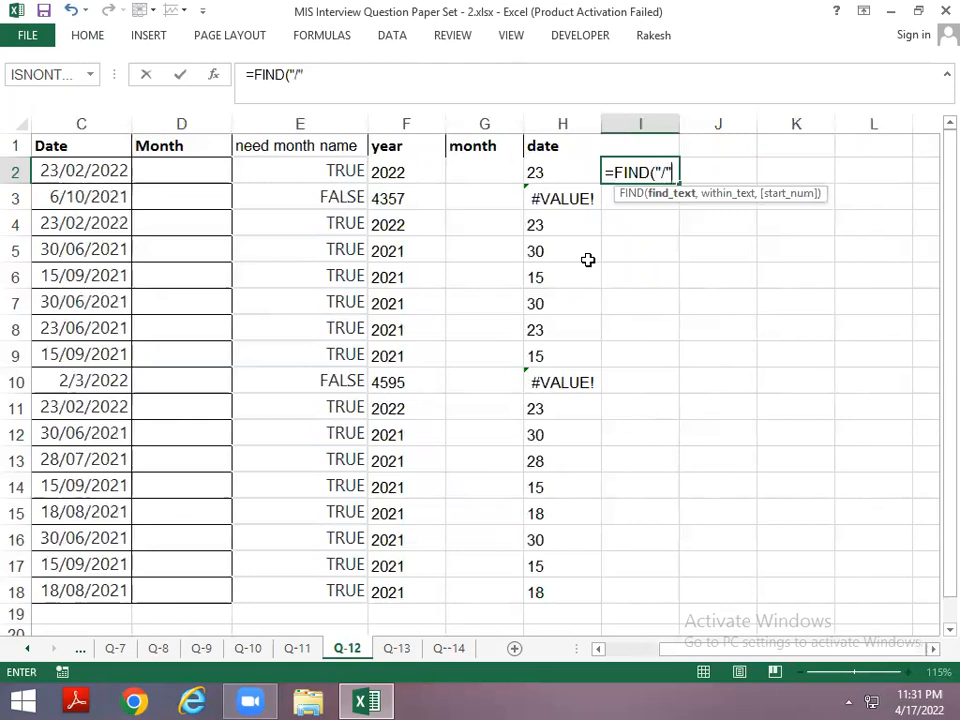
type(",")
key("Left")
key("Left")
key("Left")
key("Left")
key("Left")
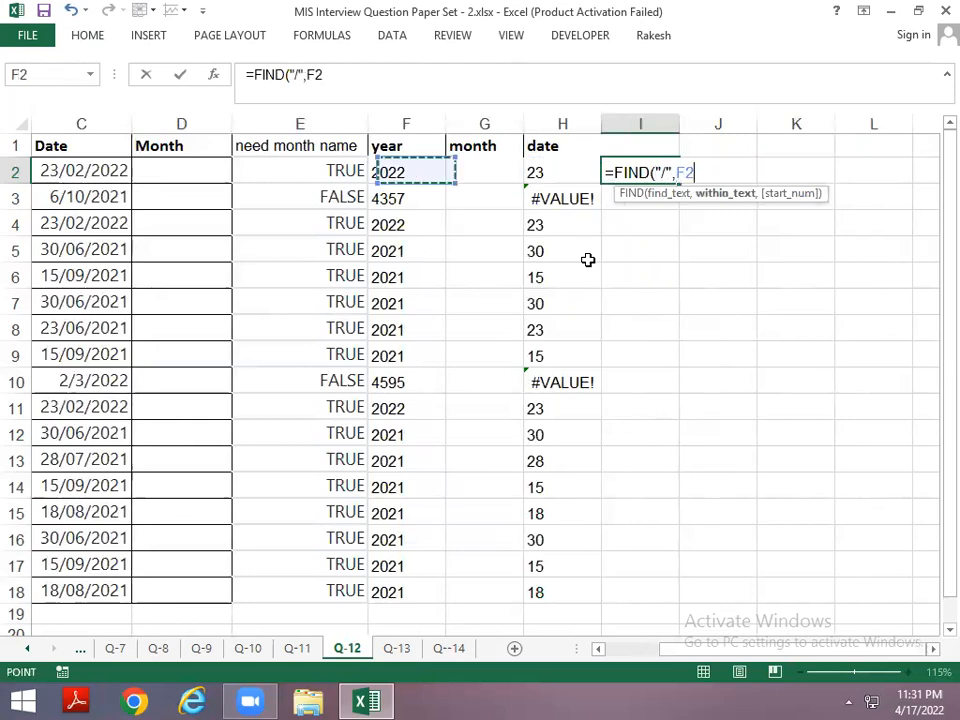
key("Left")
key("Left")
key("Right")
key("Return")
Add +1 to the FIND formula in I2 so it gives the month's starting position
key("Up")
key("F2")
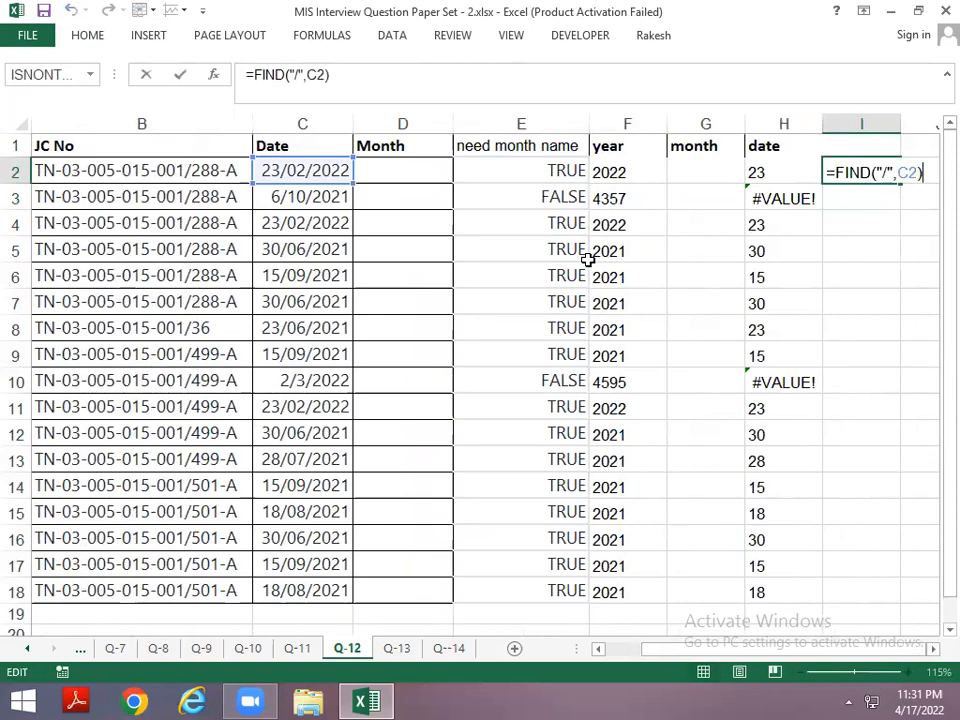
type("+1")
key("Return")
key("Up")
Enter =FIND("/",C2,I2) in J2 to locate the second slash of the date
key("Right")
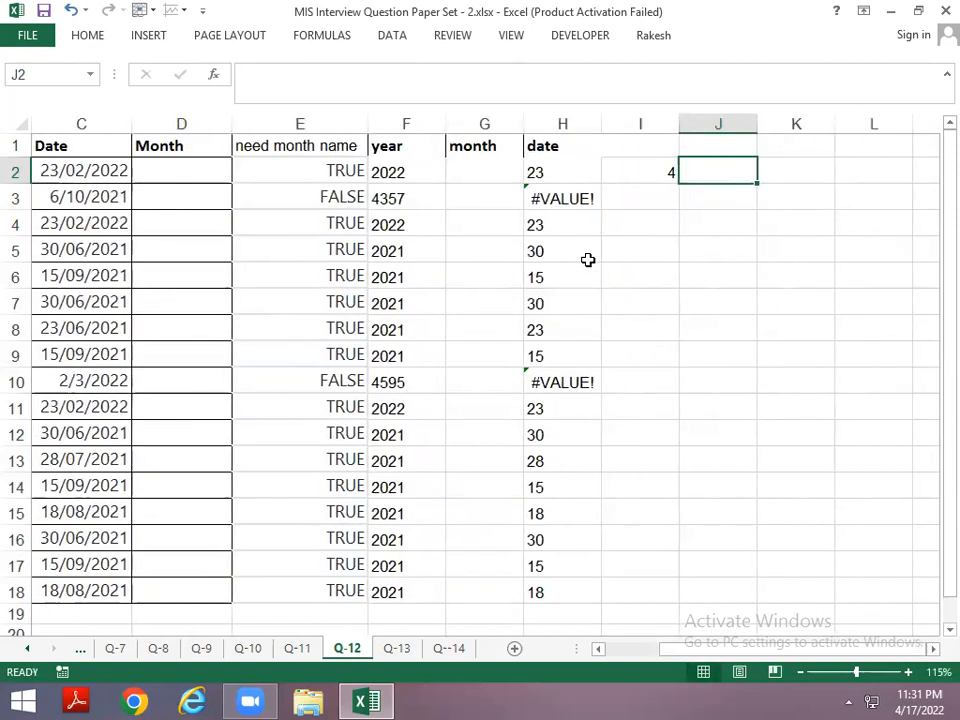
type("=find")
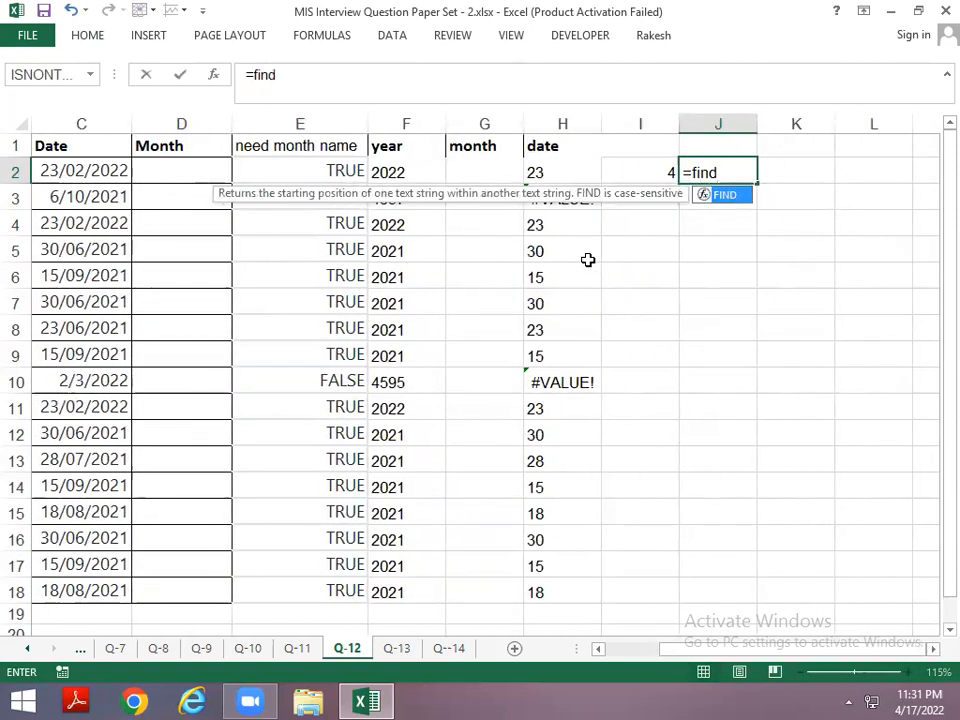
key("Tab")
type("\"/\",")
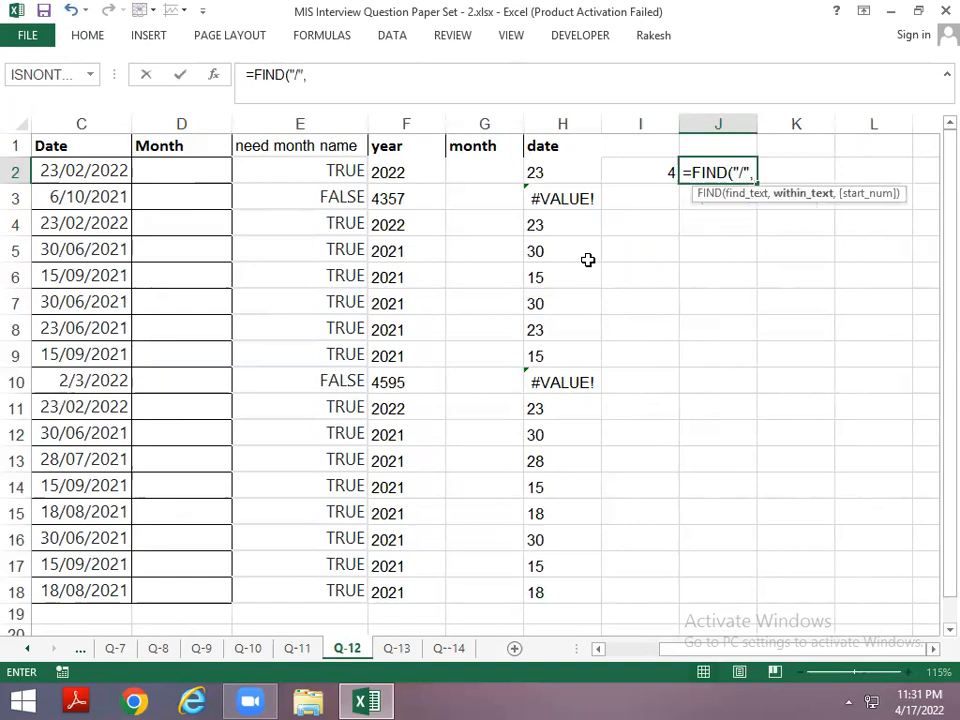
key("Left")
key("Left")
key("Left")
key("Left")
key("Left")
key("Left")
key("Left")
key("Left")
key("Right")
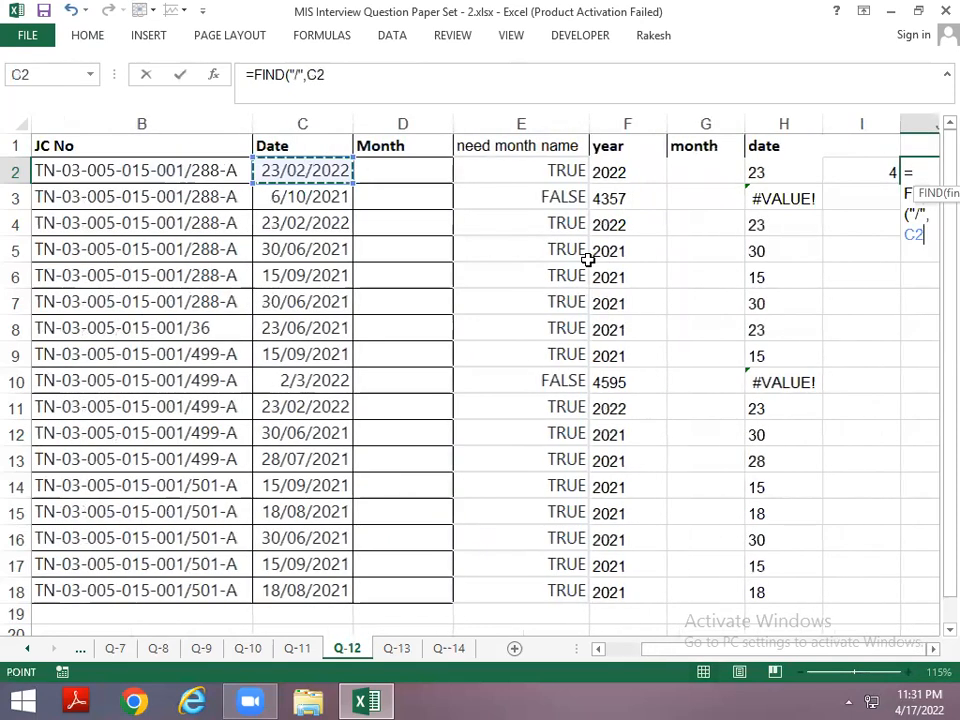
type(",")
key("Left")
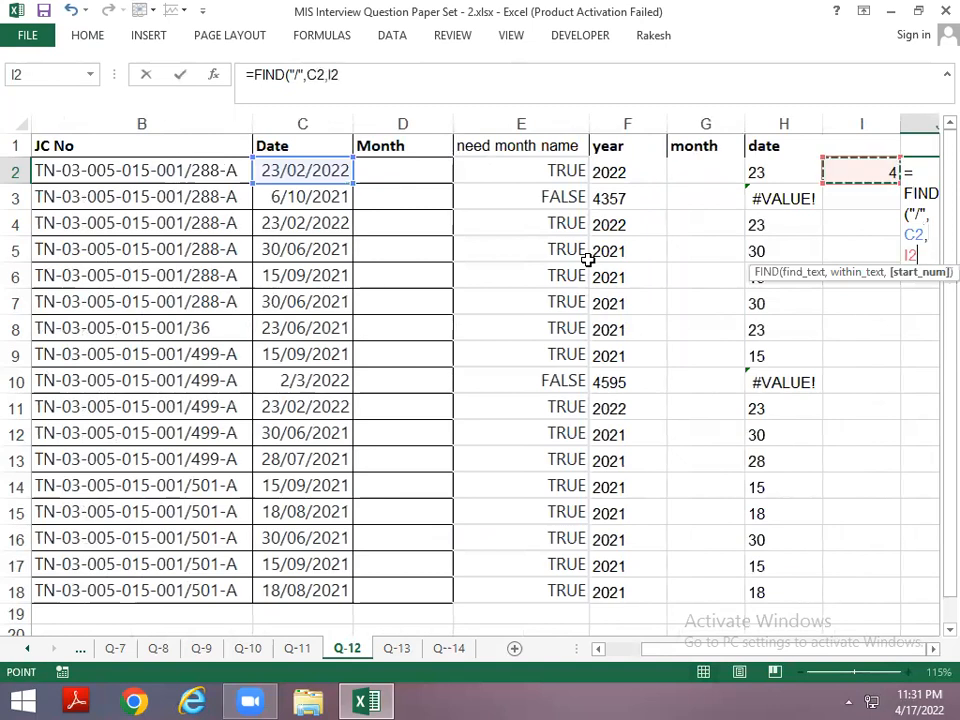
key("ctrl+Return")
Enter =J2-I2 in K2 to calculate the number of month characters
key("Right")
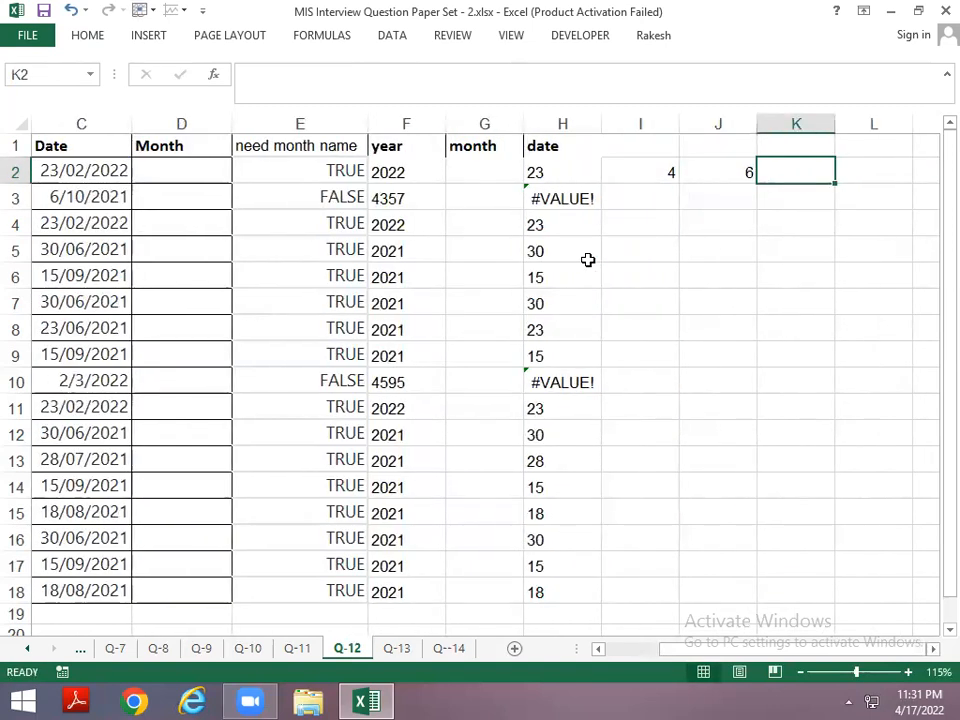
type("=")
key("Left")
type("-")
key("Left")
key("Left")
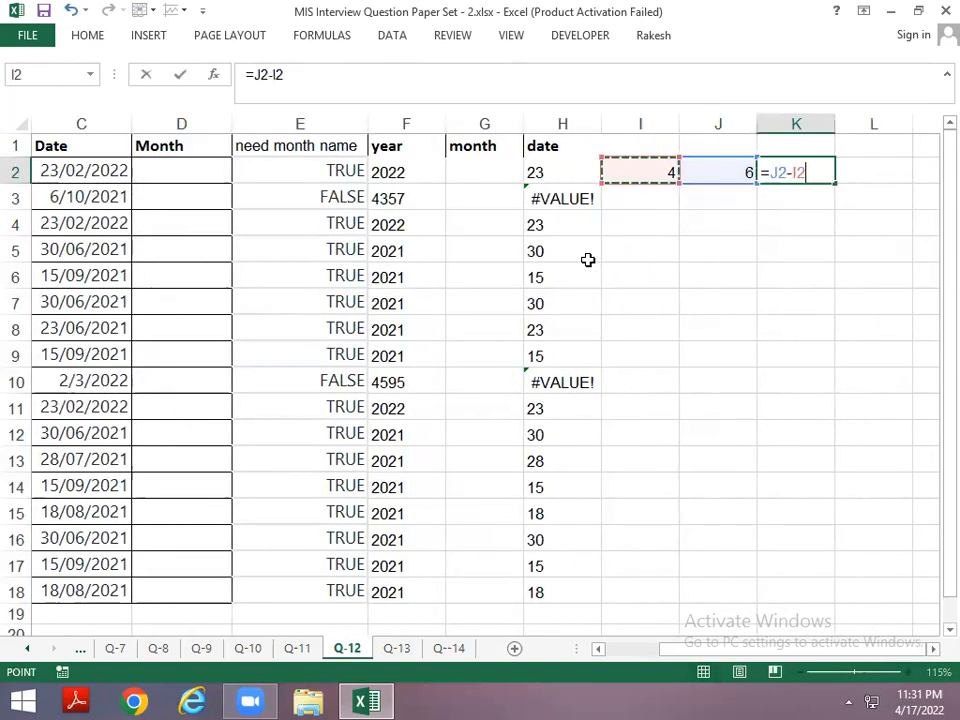
key("Return")
key("Up")
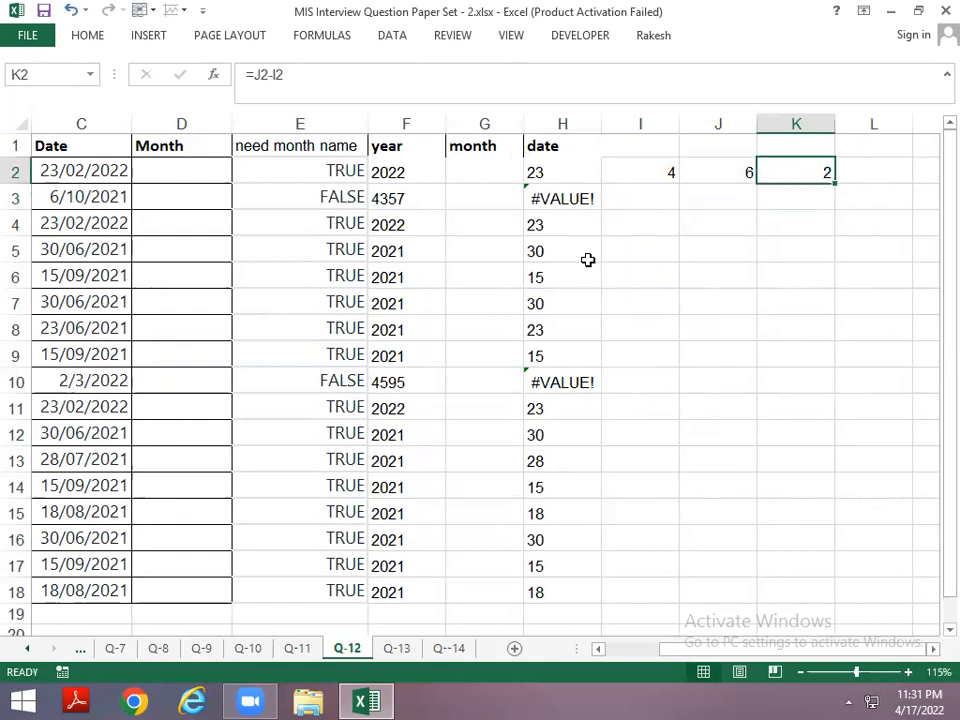
Enter =MID(C2,I2,K2) in L2 to extract the month from the date
key("Left")
key("Right")
key("Right")
type("=mid")
key("Tab")
key("Left")
key("Left")
key("Left")
key("Left")
key("Left")
key("Left")
key("Left")
key("Left")
key("Left")
key("Left")
key("Right")
type(",")
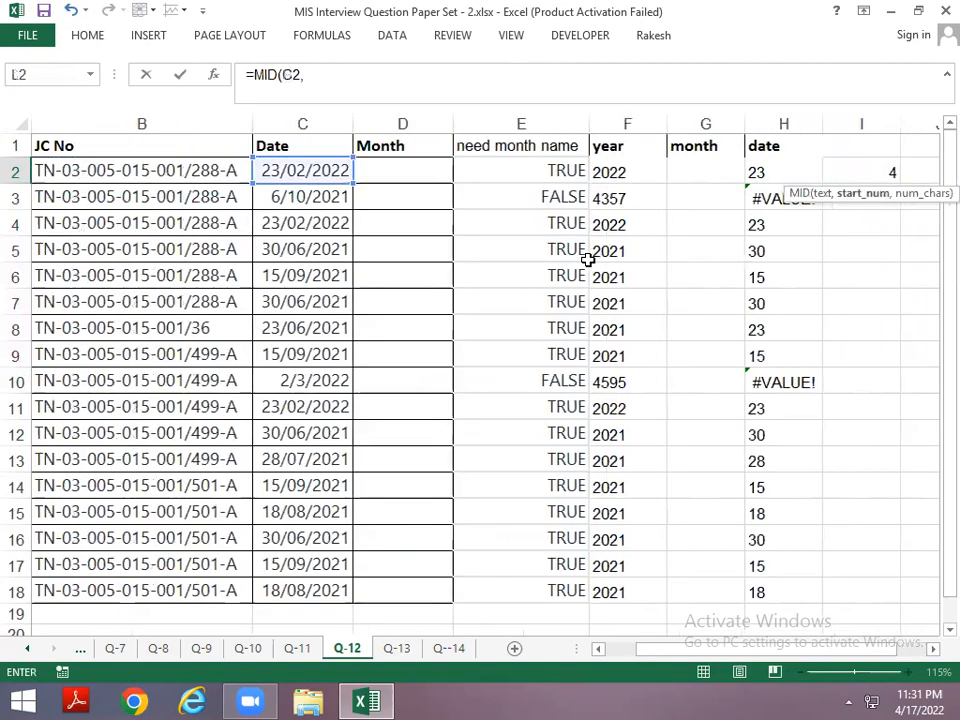
key("Right")
key("Right")
key("Right")
key("Left")
key("Left")
key("Left")
key("Left")
key("Left")
key("Left")
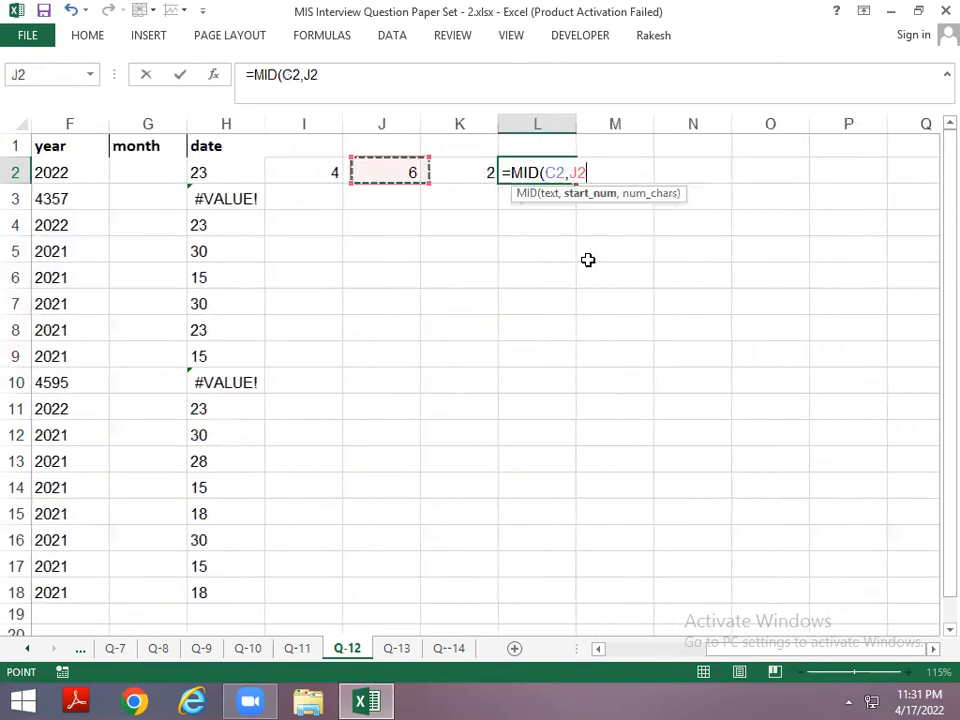
type(",")
key("Left")
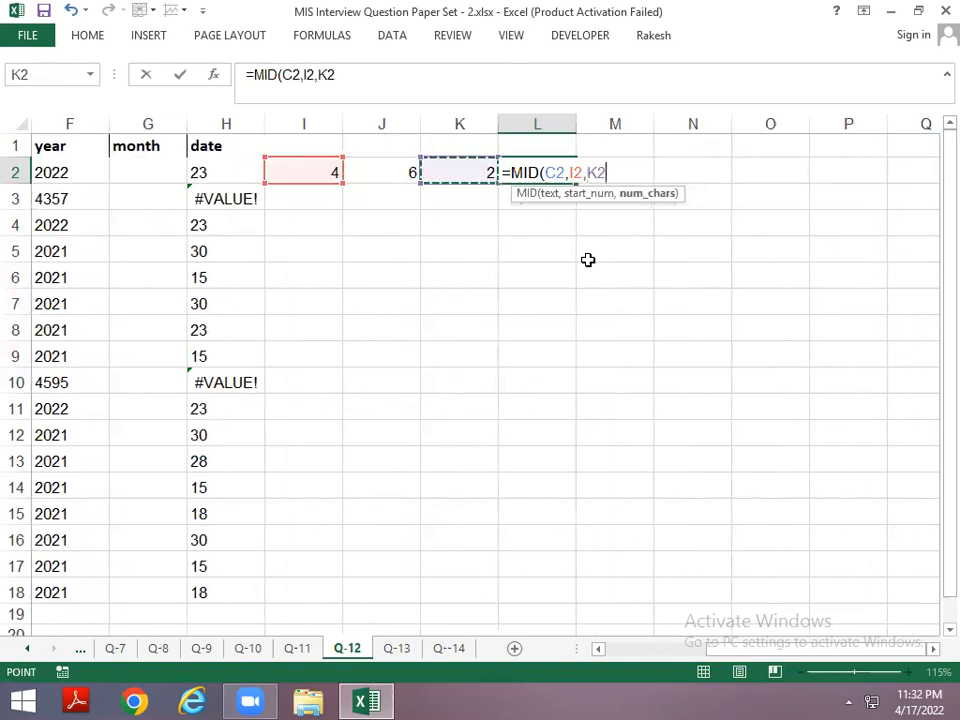
key("Return")
Fill the row 2 helper formulas in L, K, J and I down into row 3
key("Up")
key("ctrl+d")
key("Left")
key("ctrl+d")
key("Left")
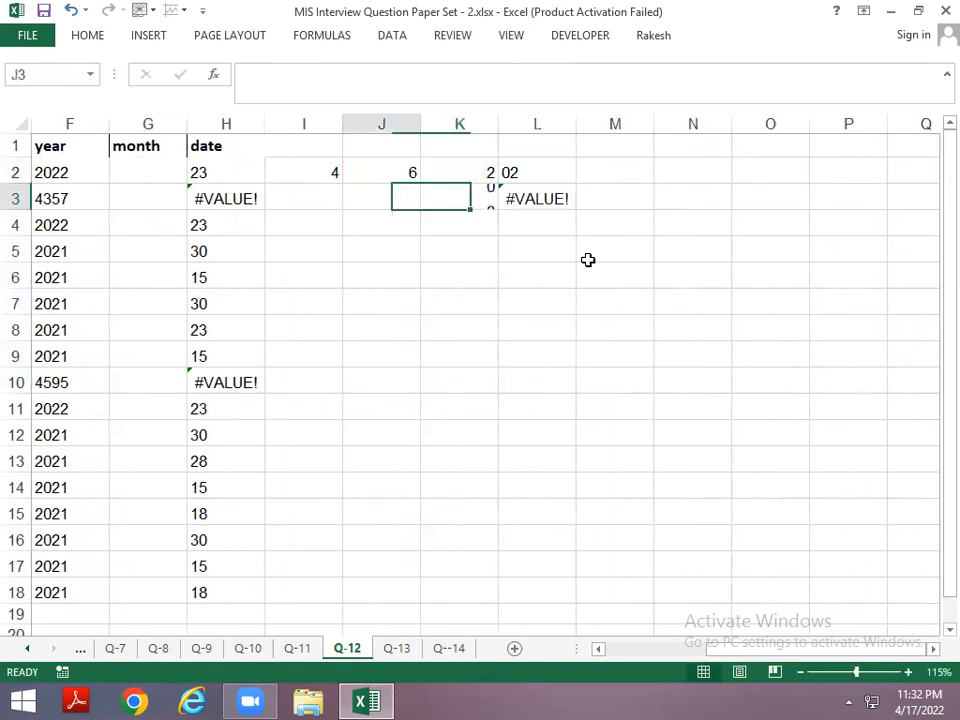
key("ctrl+d")
key("Left")
key("ctrl+d")
Fill the helper formulas in columns I to L down into row 4
key("Down")
key("ctrl+d")
key("Right")
key("ctrl+d")
key("Right")
key("ctrl+d")
key("Right")
key("ctrl+d")
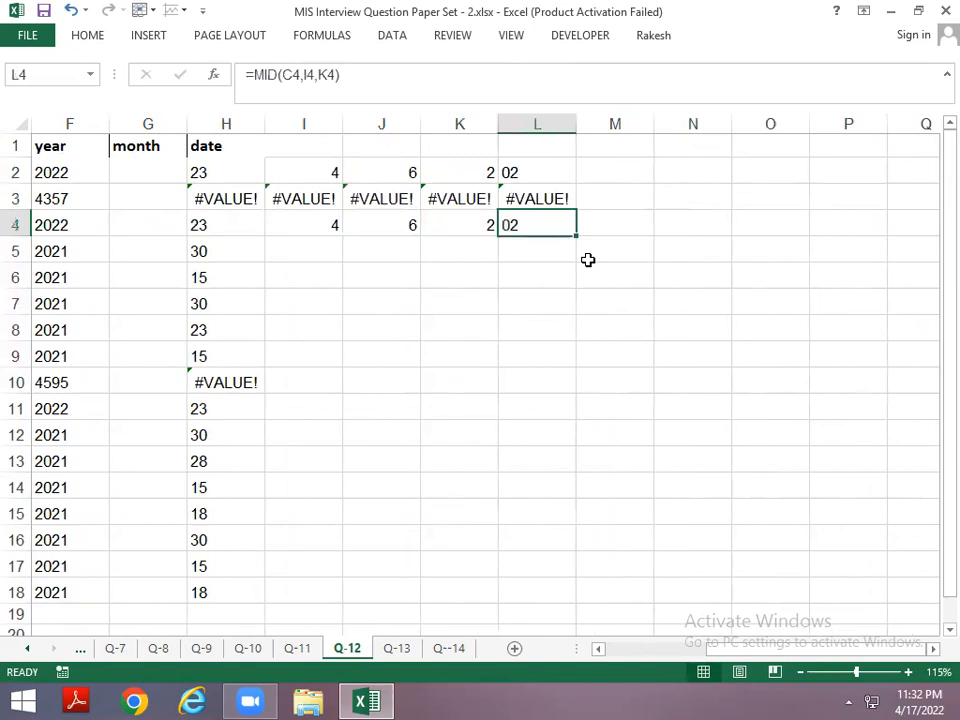
Copy the expression J2-I2, without the equals sign, from the formula in K2
key("Up")
key("Up")
key("Left")
key("Left")
key("Right")
key("Right")
key("Left")
key("F2")
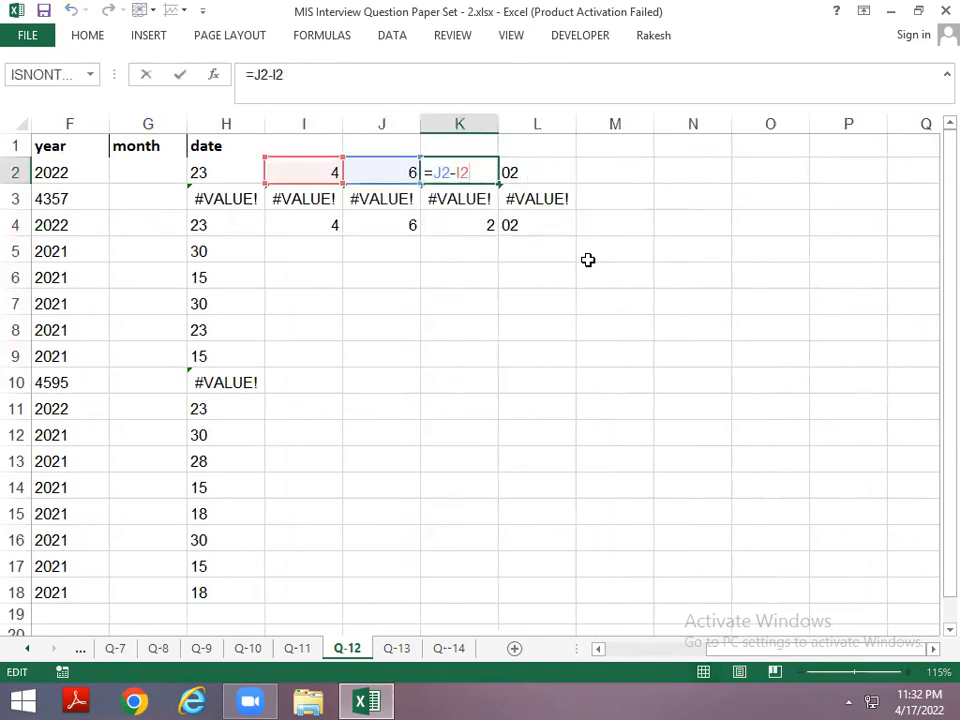
key("Escape")
key("Left")
key("Right")
key("F2")
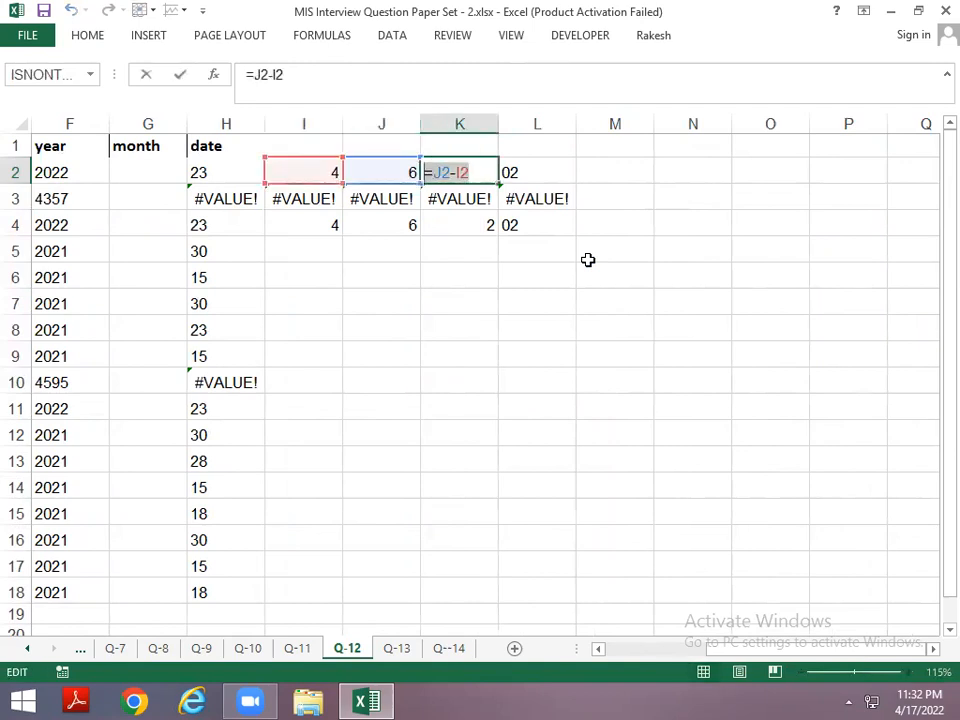
key("Escape")
Replace the K2 reference in L2's MID formula with J2-I2
key("Right")
key("F2")
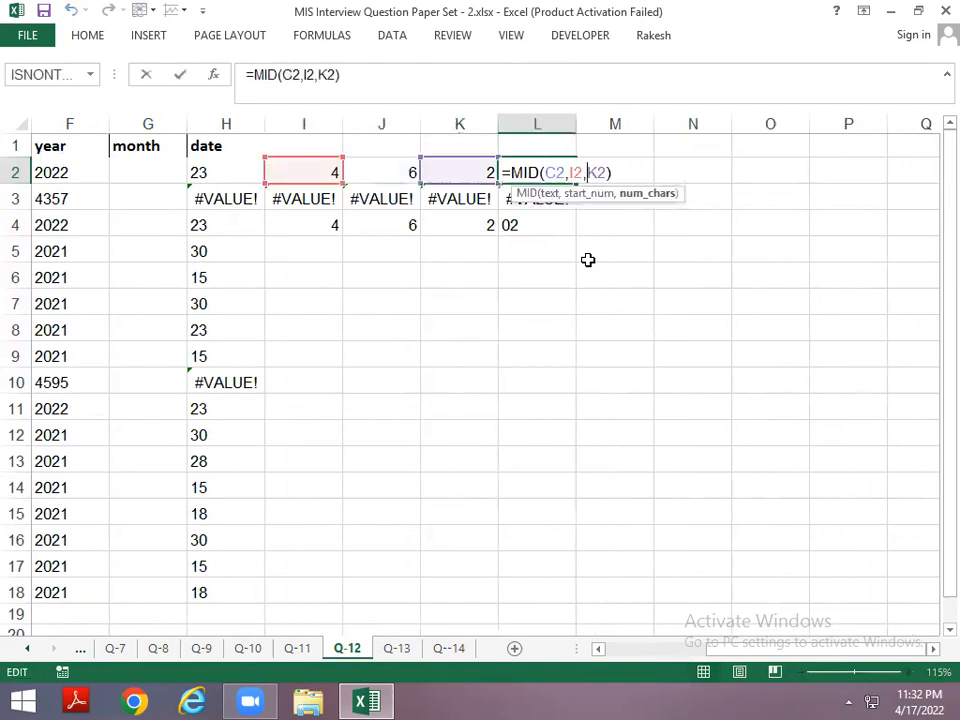
key("Delete")
type("J2-I2")
key("Return")
key("Up")
key("F2")
key("Escape")
Copy the expression FIND("/",C2,I2), without the equals sign, from J2
key("Left")
key("Left")
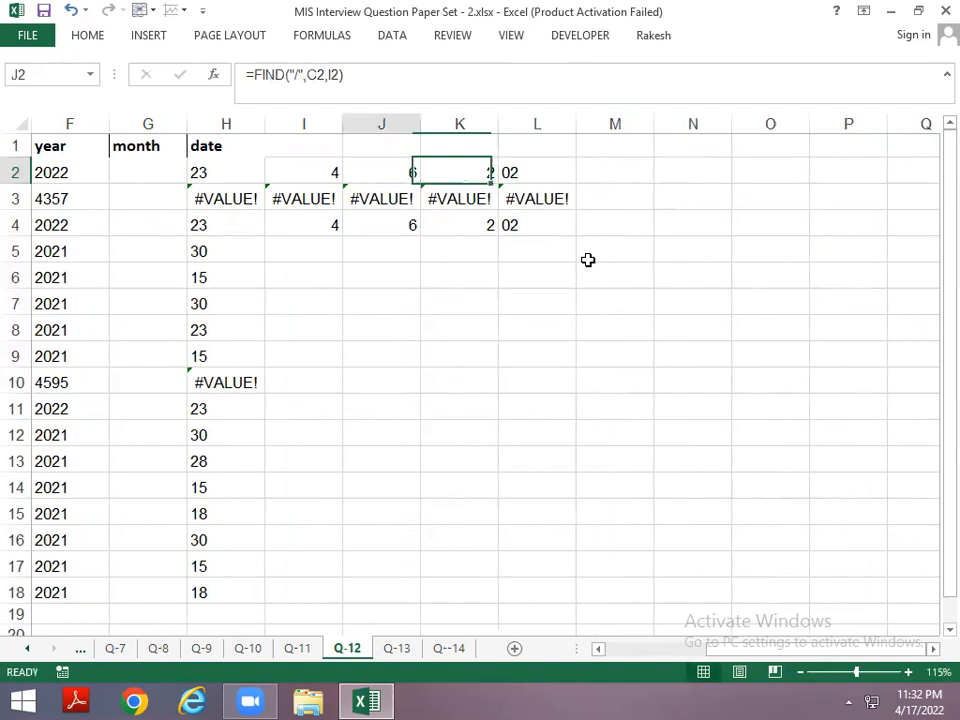
key("F2")
key("shift+Home")
key("shift+Right")
key("ctrl+c")
key("Escape")
Replace the J2 reference in L2's MID formula with FIND("/",C2,I2)
key("Right")
key("Right")
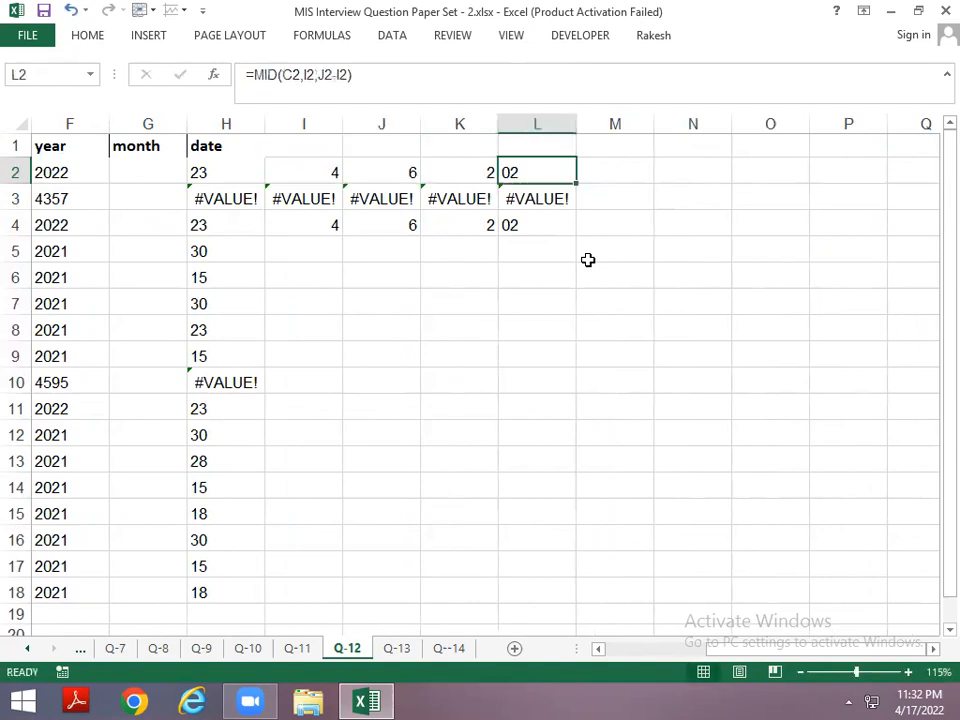
key("F2")
key("Left")
key("Left")
key("Left")
key("Left")
key("Left")
key("Delete")
key("Delete")
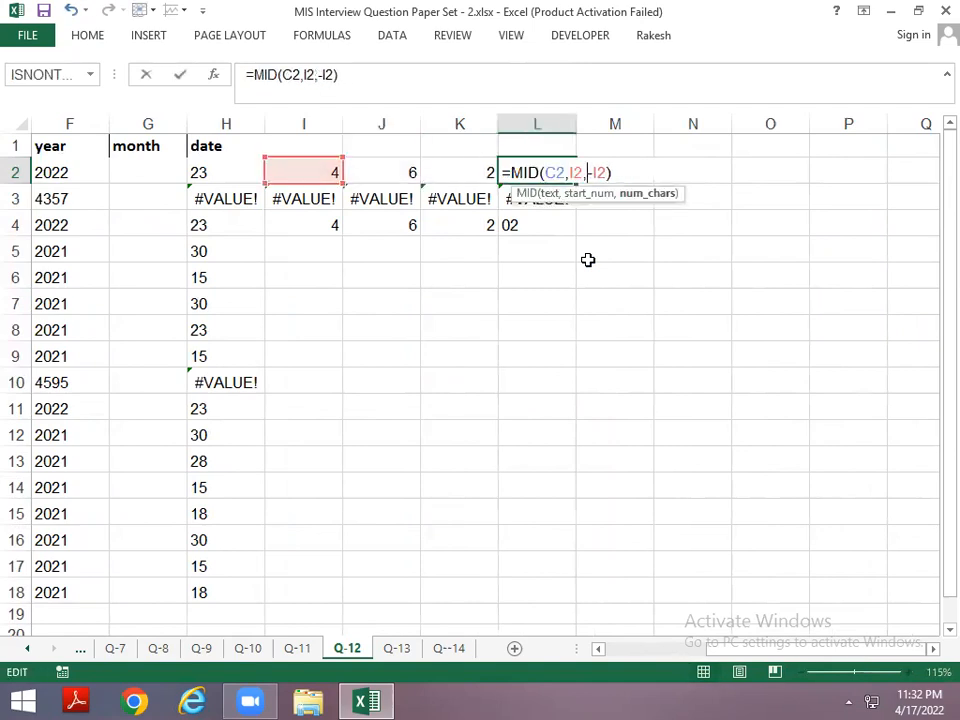
key("ctrl+v")
key("Return")
Copy the expression FIND("/",C2)+1, without the equals sign, from I2
key("Up")
key("Left")
key("Left")
key("Left")
key("F2")
key("shift+Home")
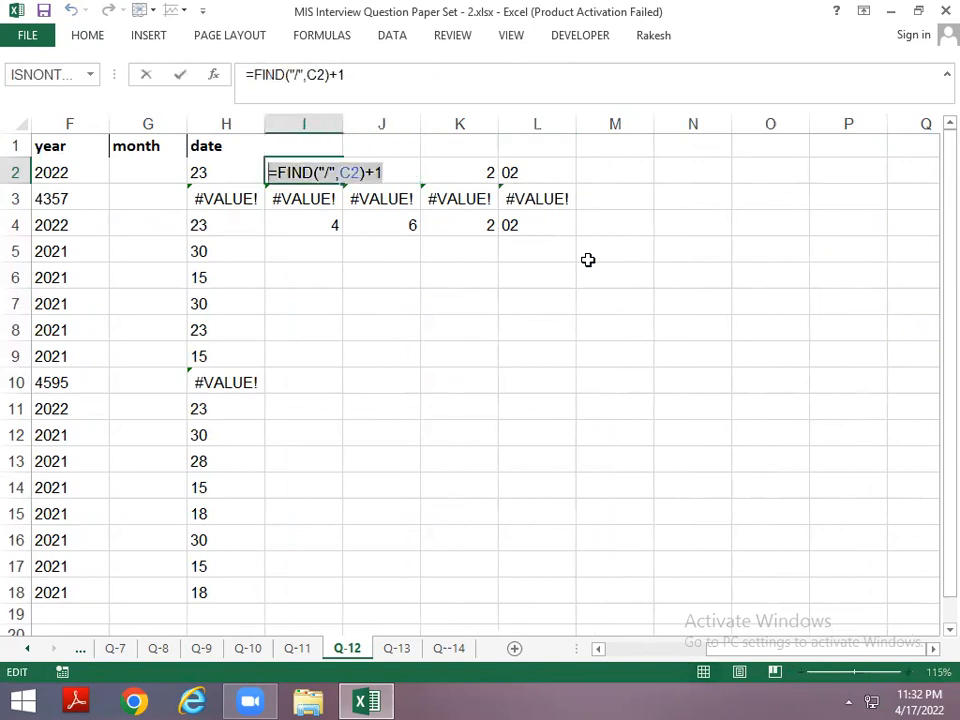
key("ctrl+c")
key("Escape")
Try to replace the subtracted I2 at the end of L2's MID formula with FIND("/",C2)+1
key("Right")
key("Right")
key("Right")
key("F2")
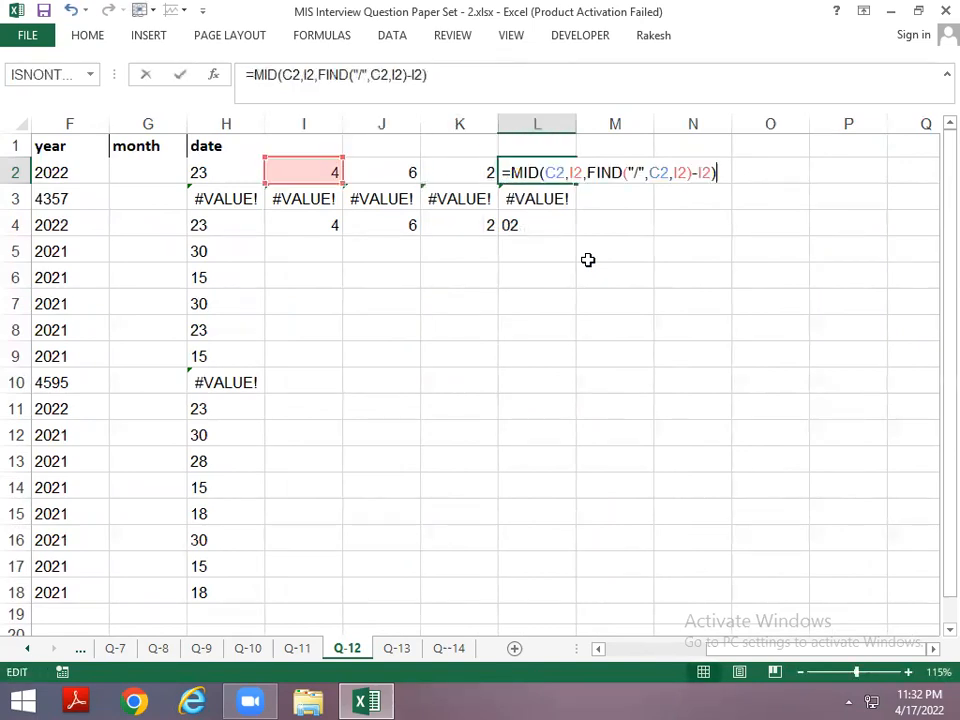
key("Left")
key("Left")
key("Left")
key("ctrl+v")
key("Return")
Try to replace the I2 start number inside L2's first FIND with FIND("/",C2)+1
key("Up")
key("F2")
key("Left")
key("Left")
key("Left")
key("Left")
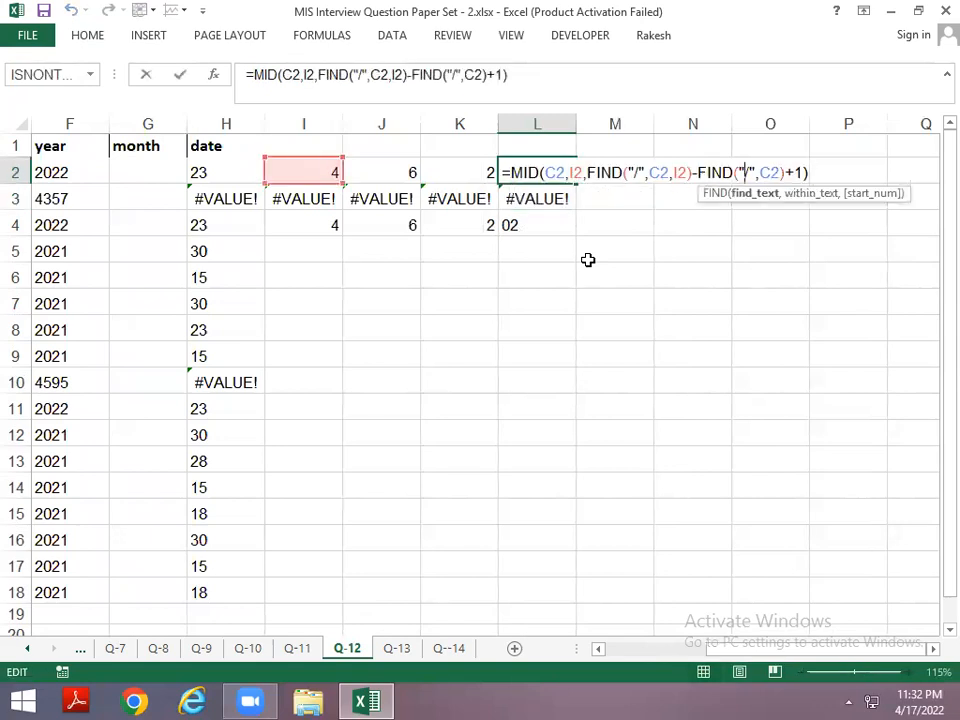
key("Left")
key("Left")
key("Left")
key("Left")
key("Left")
key("Left")
key("Left")
key("BackSpace")
key("BackSpace")
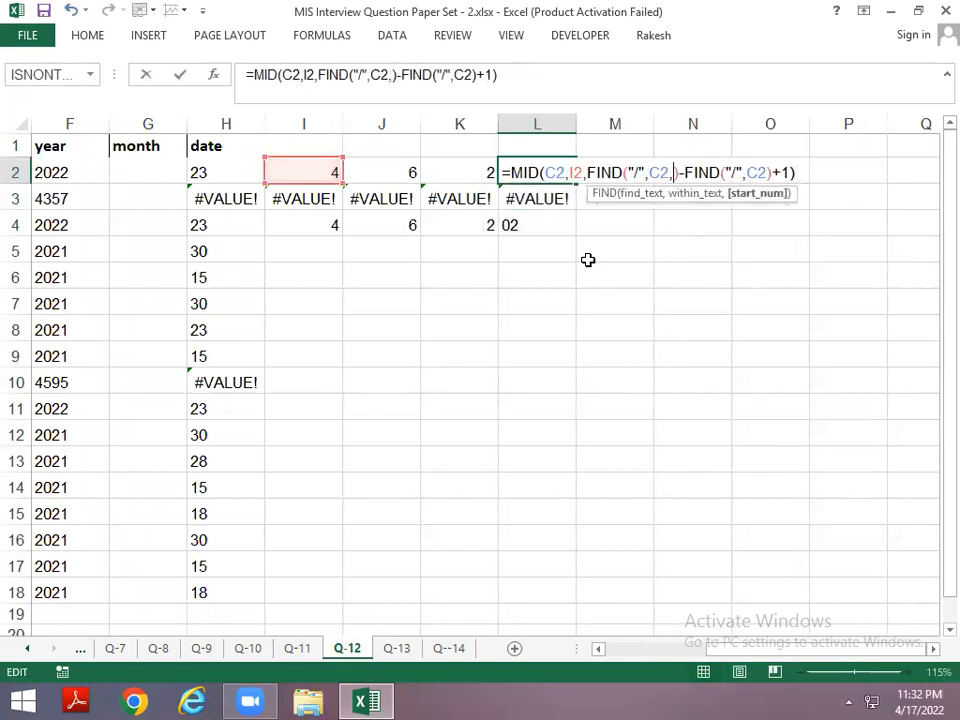
key("ctrl+v")
key("Return")
Undo the last edit of L2 and replace its subtracted I2 with the parenthesised (FIND("/",C2)+1)
key("Up")
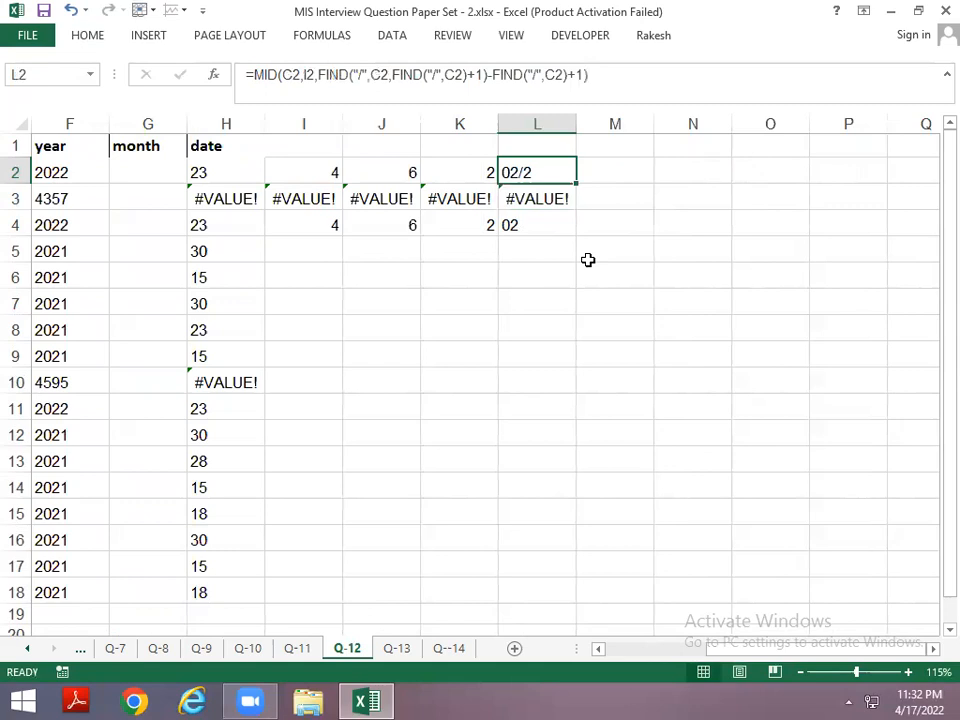
key("ctrl+z")
key("F2")
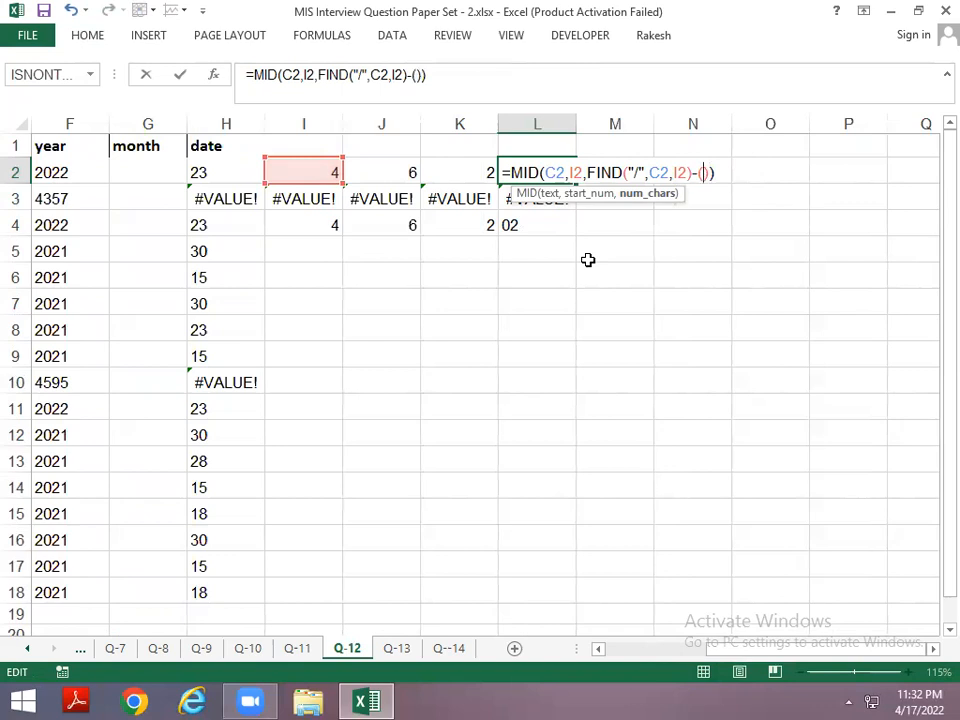
key("ctrl+v")
key("Return")
Replace the I2 start number in the FIND("/",C2,I2) part of L2's formula with FIND("/",C2)+1
key("Up")
key("F2")
key("Left")
key("Left")
key("Left")
key("Left")
key("Left")
key("Left")
key("Left")
key("Left")
key("Left")
key("Left")
key("Left")
key("Left")
key("Left")
key("Left")
key("Left")
key("Left")
key("Left")
key("Left")
key("BackSpace")
key("BackSpace")
key("Return")
Replace the I2 start position of L2's MID function, right after C2, with FIND("/",C2)+1
key("Up")
key("F2")
key("Left")
key("Left")
key("Left")
key("Left")
key("Left")
key("Left")
key("Left")
key("Left")
key("Left")
key("Left")
key("Left")
key("Left")
key("Left")
key("Left")
key("Left")
key("Left")
key("Left")
key("Left")
key("Left")
key("Left")
key("Left")
key("Left")
key("Left")
key("Left")
key("Left")
key("Left")
key("Left")
key("Left")
key("Left")
key("Left")
key("Left")
key("Left")
key("Left")
key("Left")
key("Left")
key("Left")
key("Left")
key("Left")
key("Left")
key("Left")
key("Left")
key("Left")
key("Left")
key("Left")
key("Left")
key("Left")
key("BackSpace")
key("Return")
Check the character length of L2 with a temporary LEN formula in M2 and clear it
key("Up")
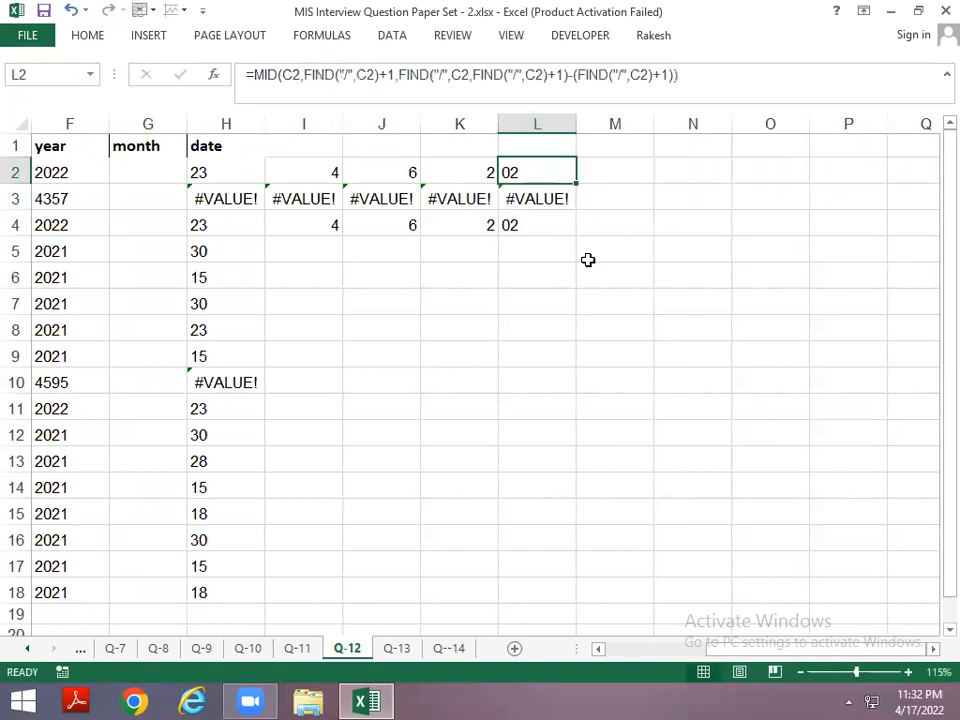
key("Right")
type("=ln")
key("BackSpace")
type("en")
key("Tab")
key("Left")
key("ctrl+Return")
key("Delete")
Copy the complete nested MID and FIND formula text from L2
key("Left")
key("Left")
key("Left")
key("Right")
key("Right")
key("F2")
key("shift+Home")
key("shift+Up")
key("Escape")
key("F2")
key("shift+Home")
key("shift+Up")
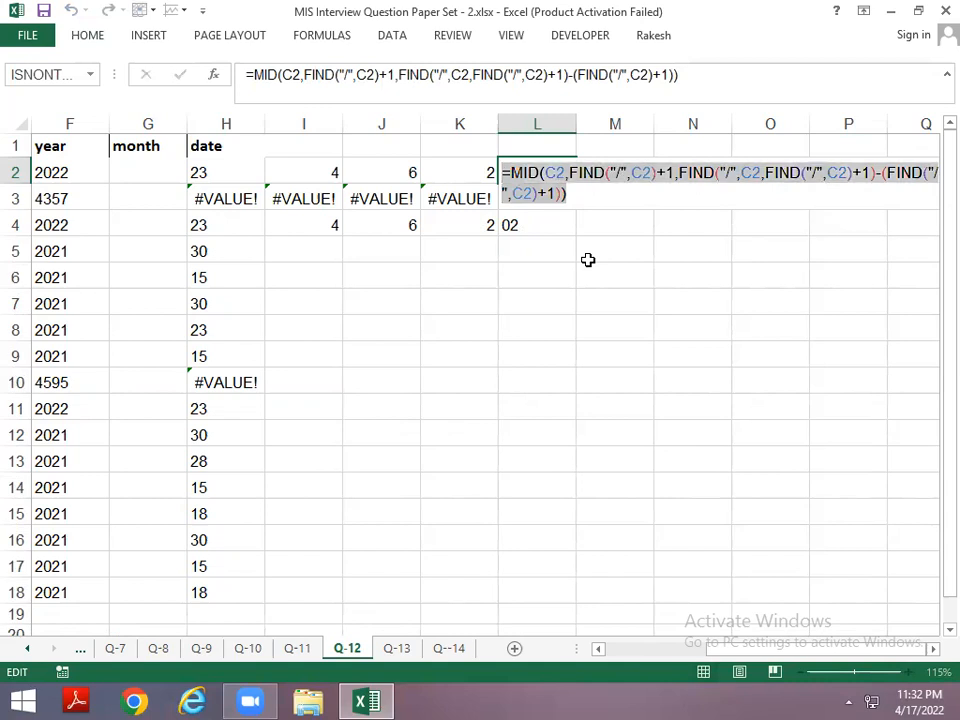
key("Escape")
Paste the nested MID formula into G2 of the month column and fill it down to G18
key("Left")
key("Left")
key("Left")
key("Left")
key("Left")
key("Left")
key("Right")
key("ctrl+v")
key("Left")
key("ctrl+Down")
key("Right")
key("ctrl+shift+Up")
key("ctrl+d")
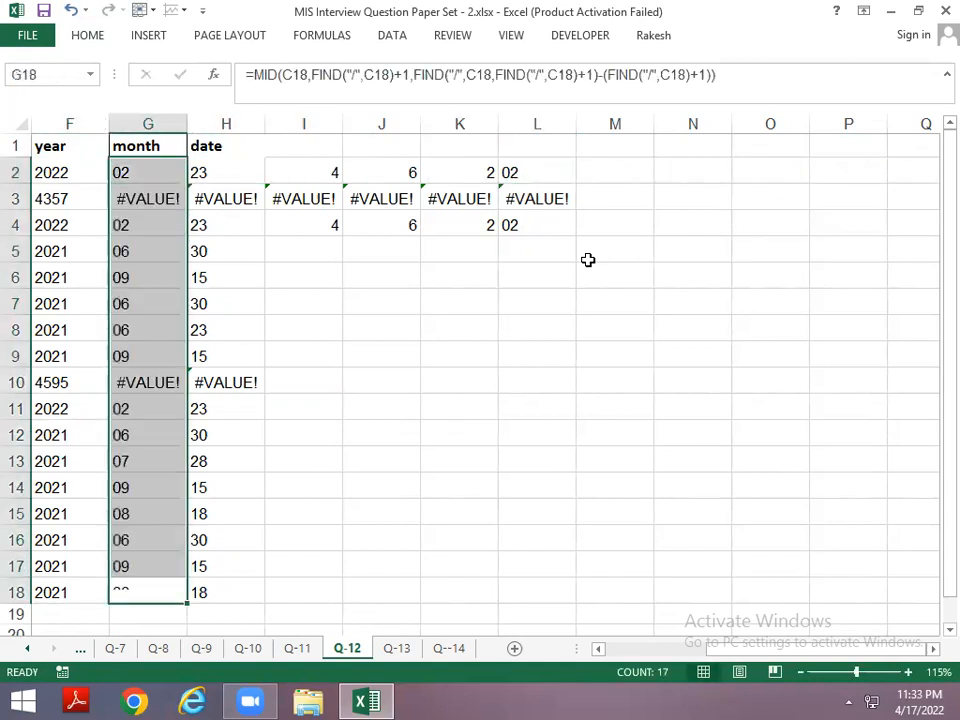
Examine the row 2 entries of the Date, Month and need month name columns, including E2's ISTEXT formula
key("ctrl+Up")
key("Left")
key("Left")
key("Left")
key("Left")
key("Down")
key("Right")
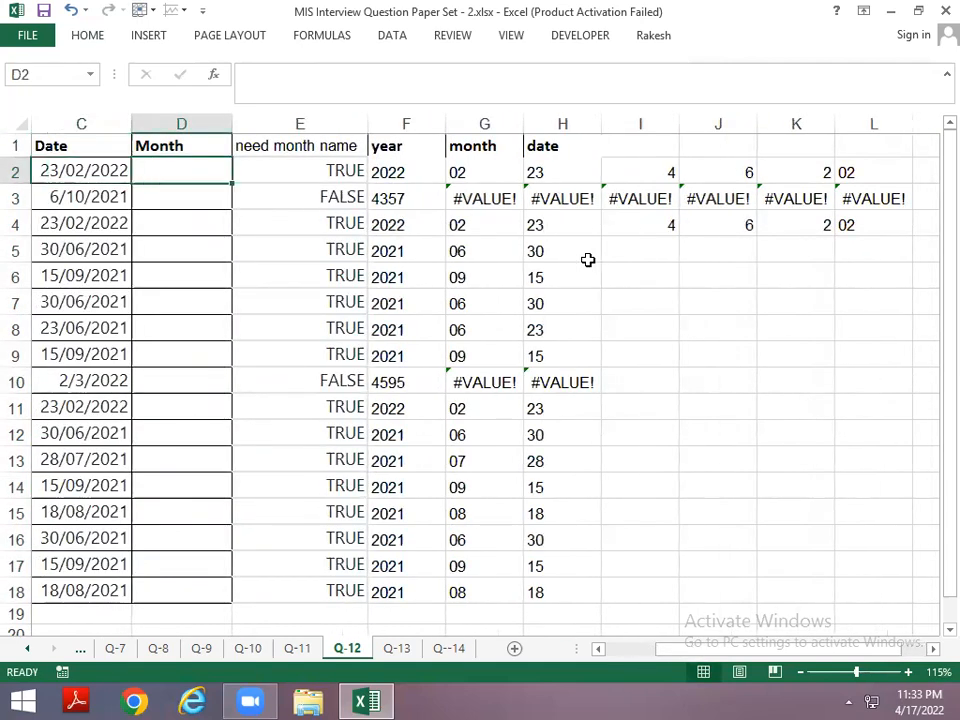
key("Right")
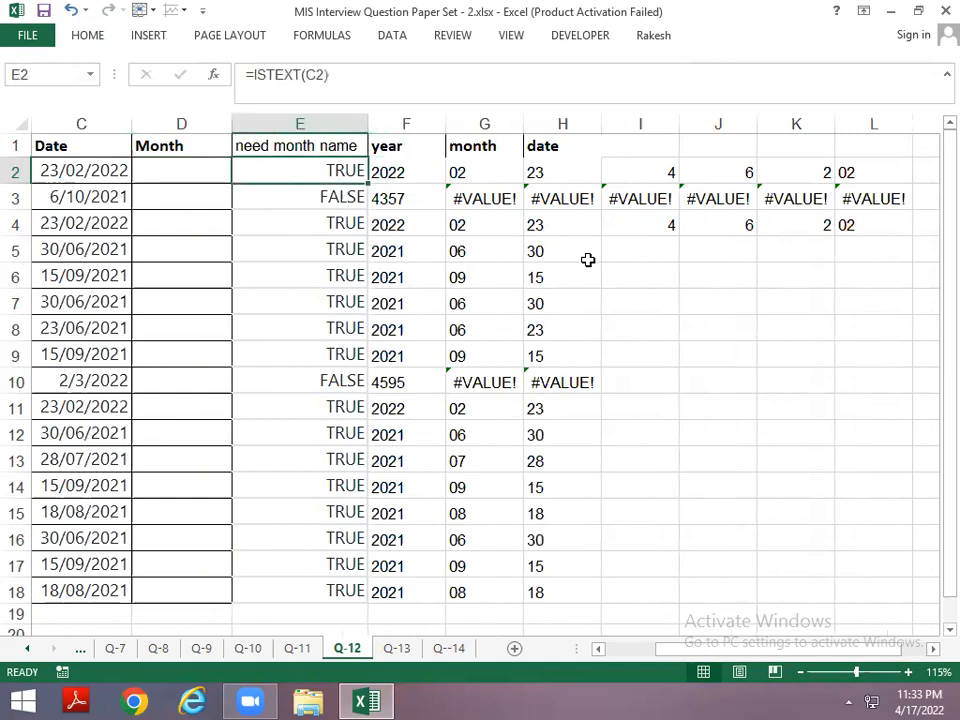
key("Left")
key("Left")
key("Left")
key("Left")
key("Right")
key("Right")
key("Right")
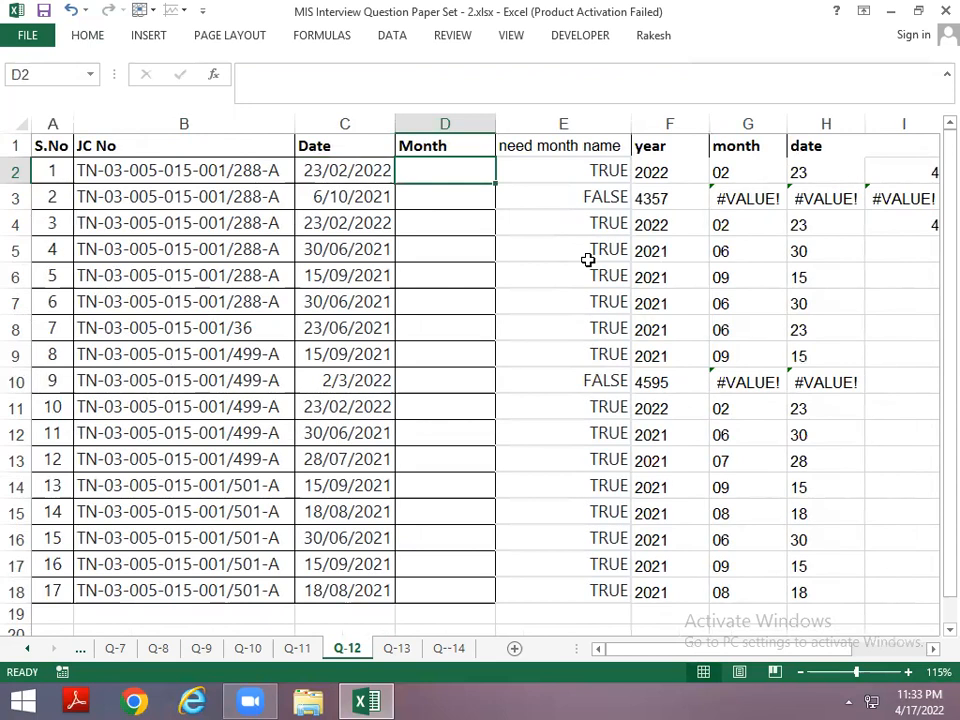
type("=")
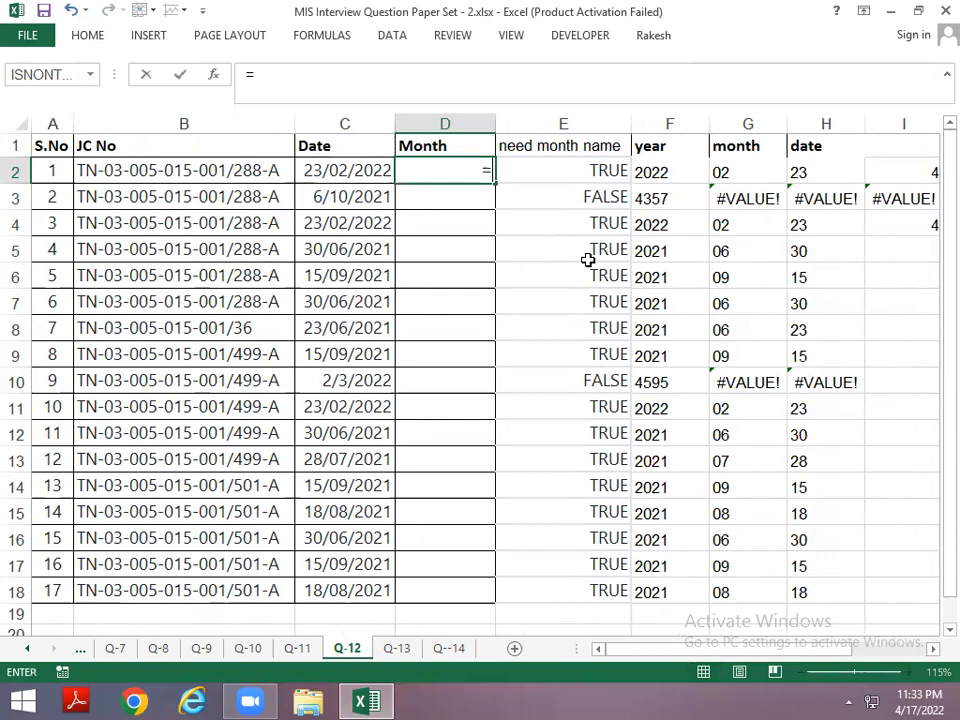
type("ist")
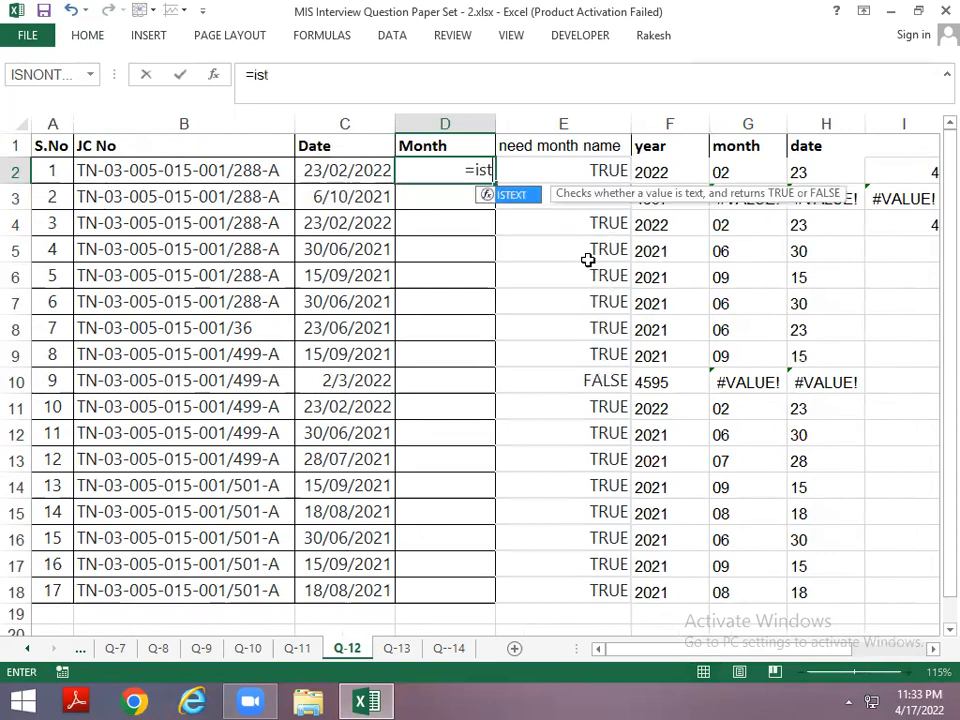
key("Tab")
key("Escape")
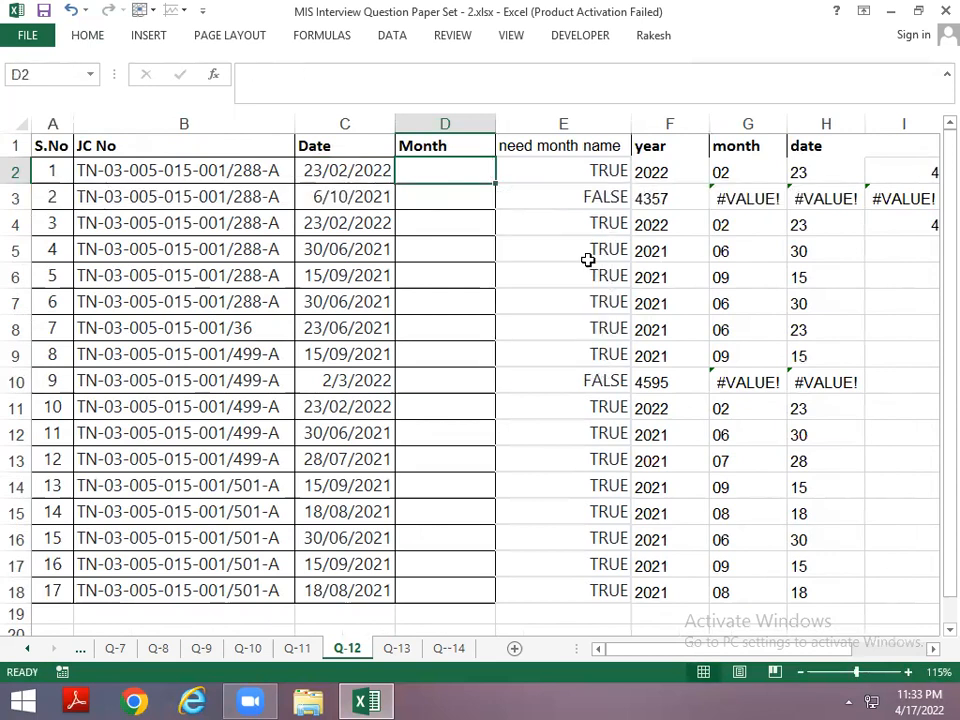
Enter =DATE(F2,G2,H2) in D2 to build a date from the year, month and date columns
type("=date")
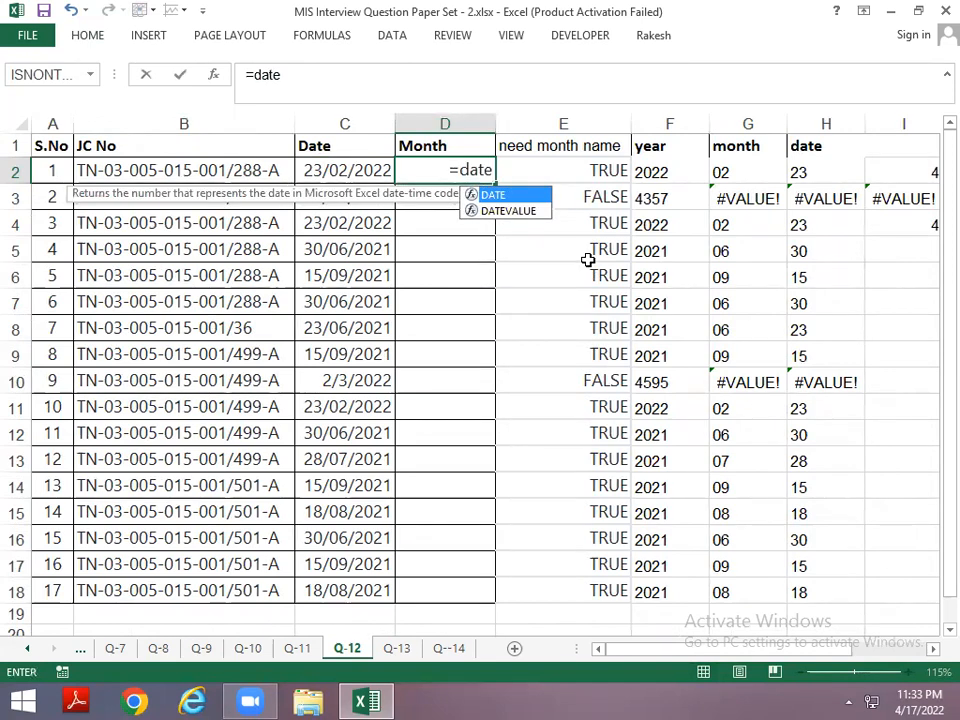
key("Tab")
key("Right")
key("Right")
type(",")
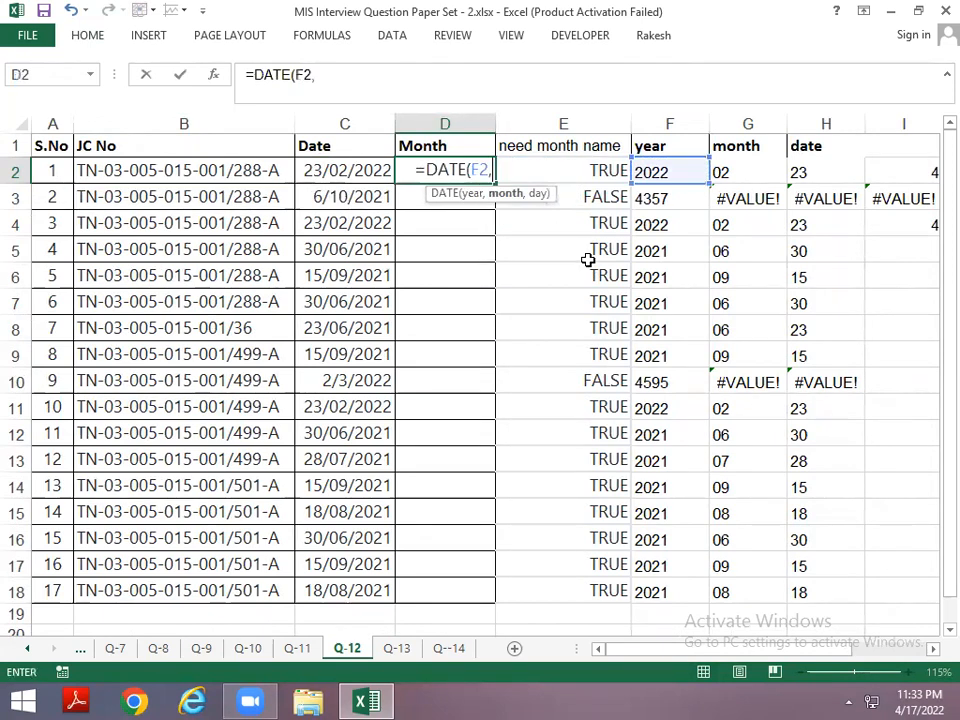
key("Right")
key("Right")
key("Right")
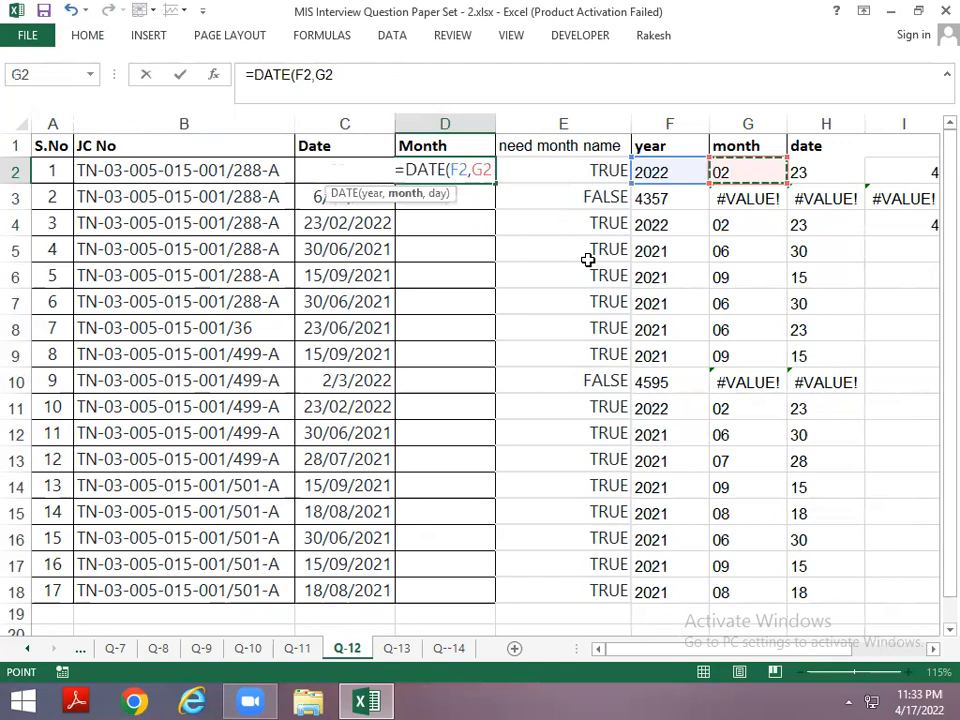
type(",")
key("Right")
key("Right")
key("Right")
key("Right")
key("Return")
Fill the DATE formula down the Month column from D2 to D18
key("Left")
key("ctrl+Down")
key("Right")
key("ctrl+shift+Up")
key("ctrl+d")
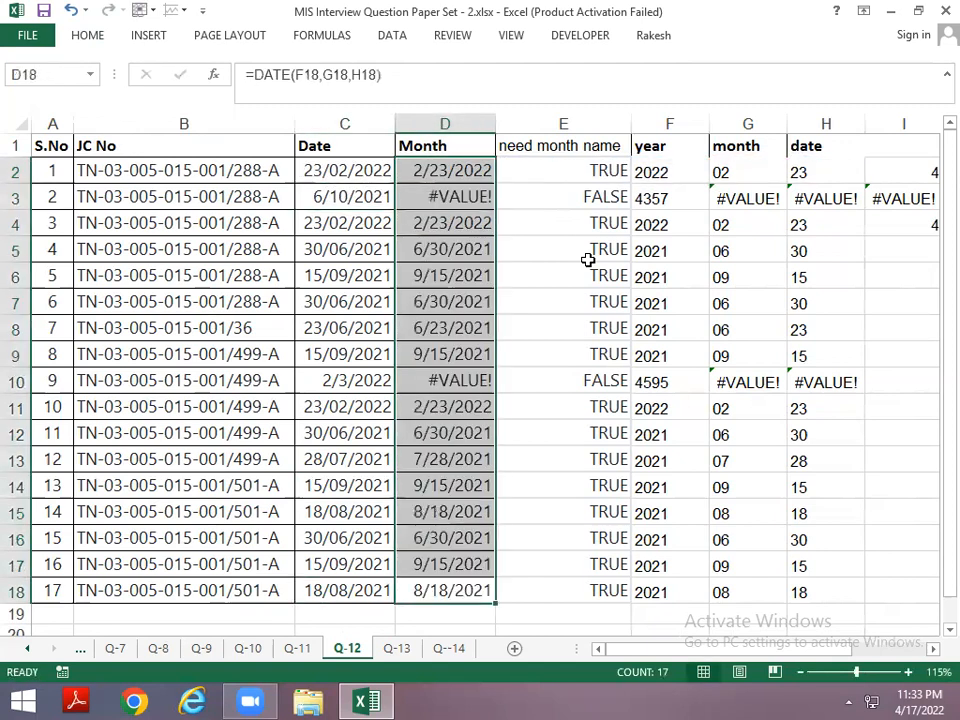
Wrap D2's DATE formula in TEXT with the format "mmm" and fill it down the Month column to D18
key("ctrl+Up")
key("Down")
key("Down")
key("Up")
key("F2")
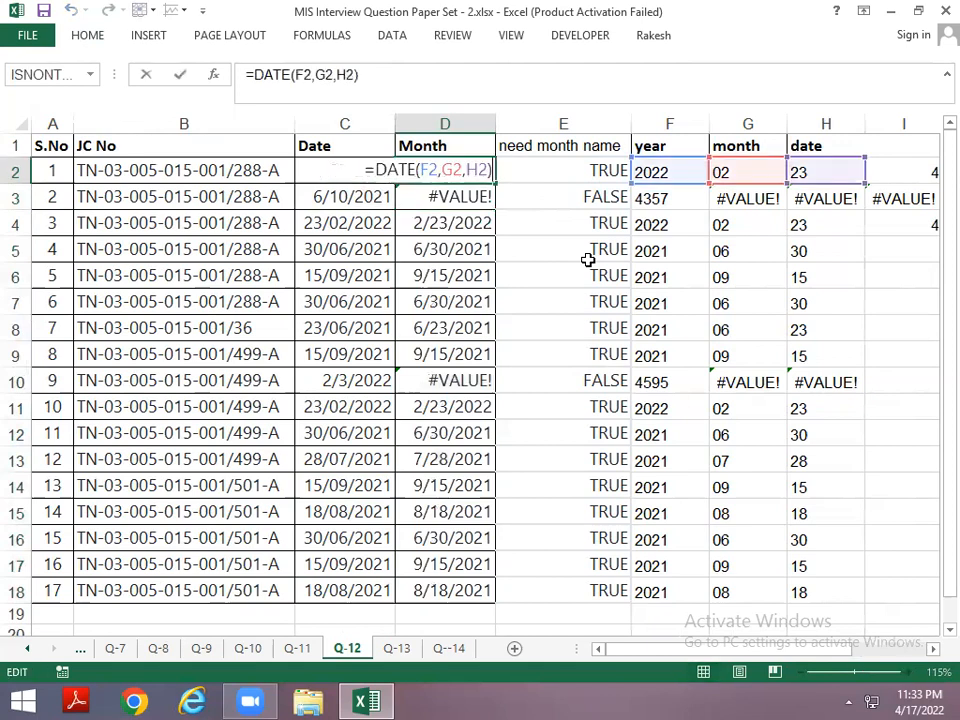
type("text(")
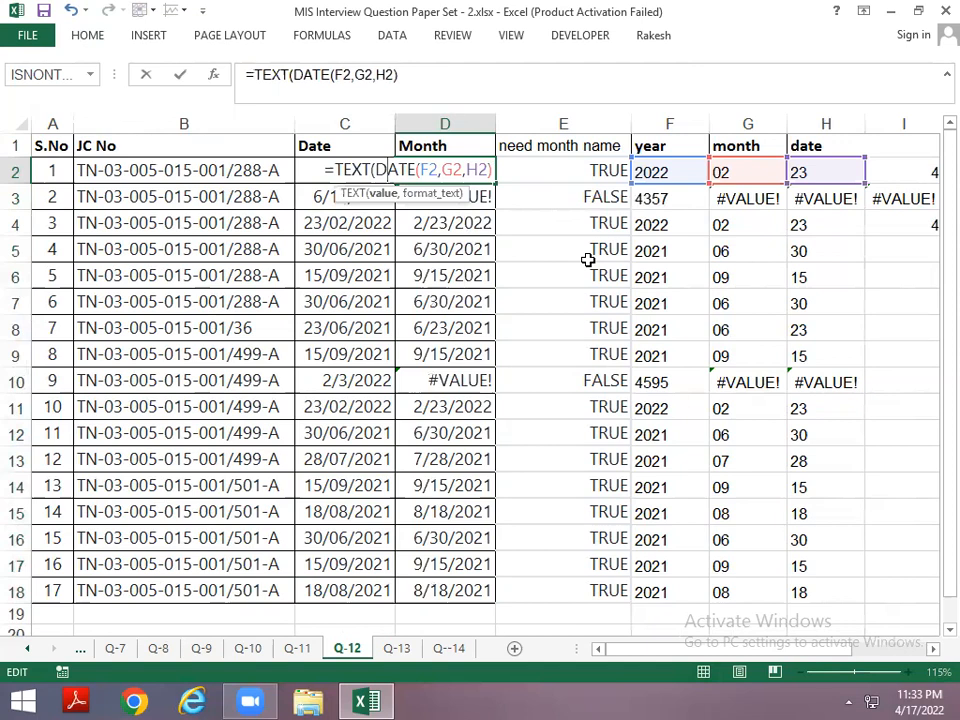
key("Right")
key("Right")
key("Right")
key("Right")
key("Right")
key("Right")
key("Right")
key("Right")
key("Right")
key("Right")
key("End")
type(",")
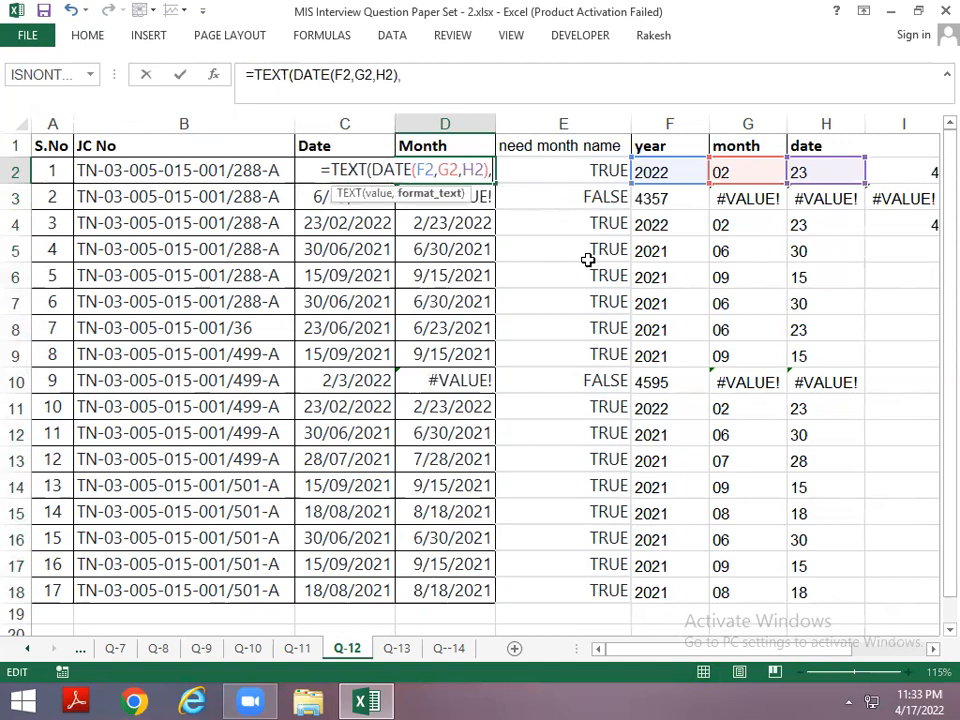
type("\"mmm\")")
key("ctrl+Return")
key("ctrl+shift+Down")
key("ctrl+d")
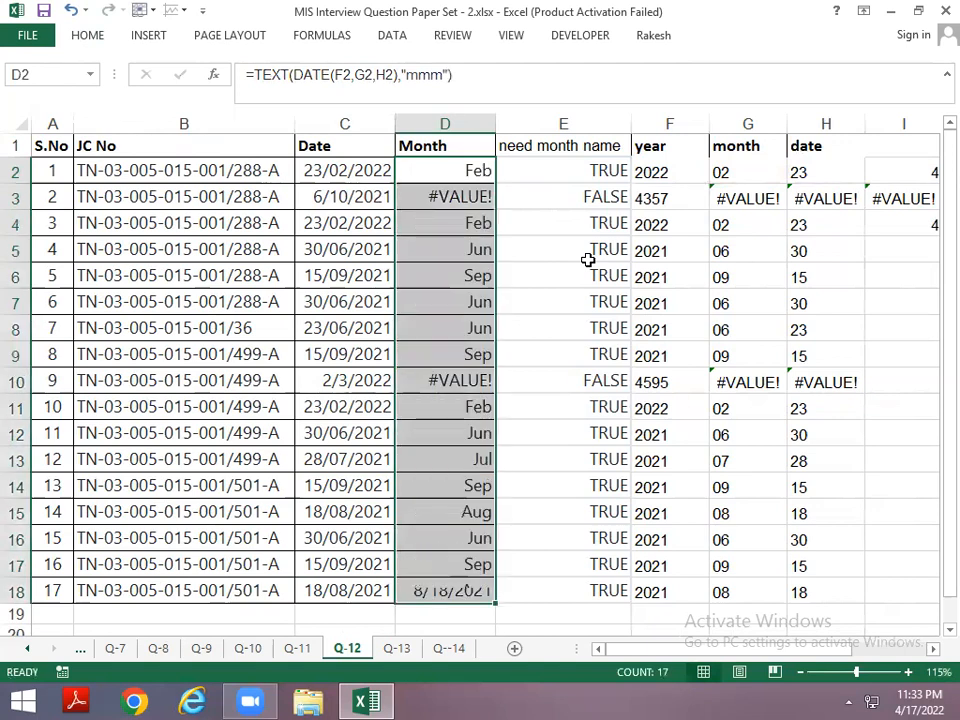
Wrap D2's formula in IFERROR with TEXT(C2,"mmm") as the fallback for real dates
key("F2")
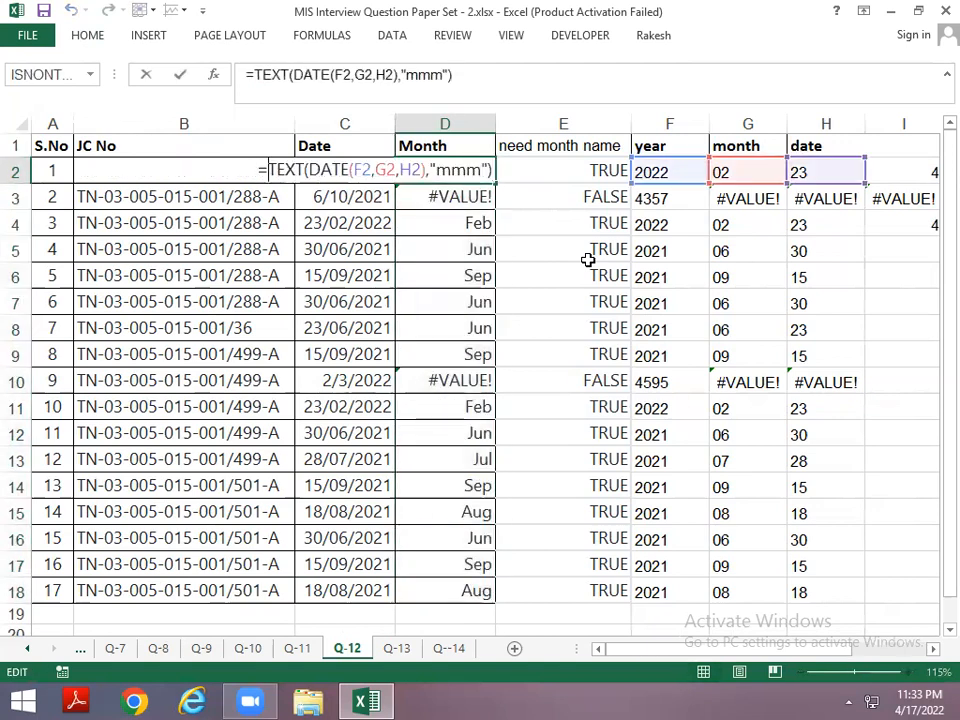
key("Home")
key("Right")
type("i")
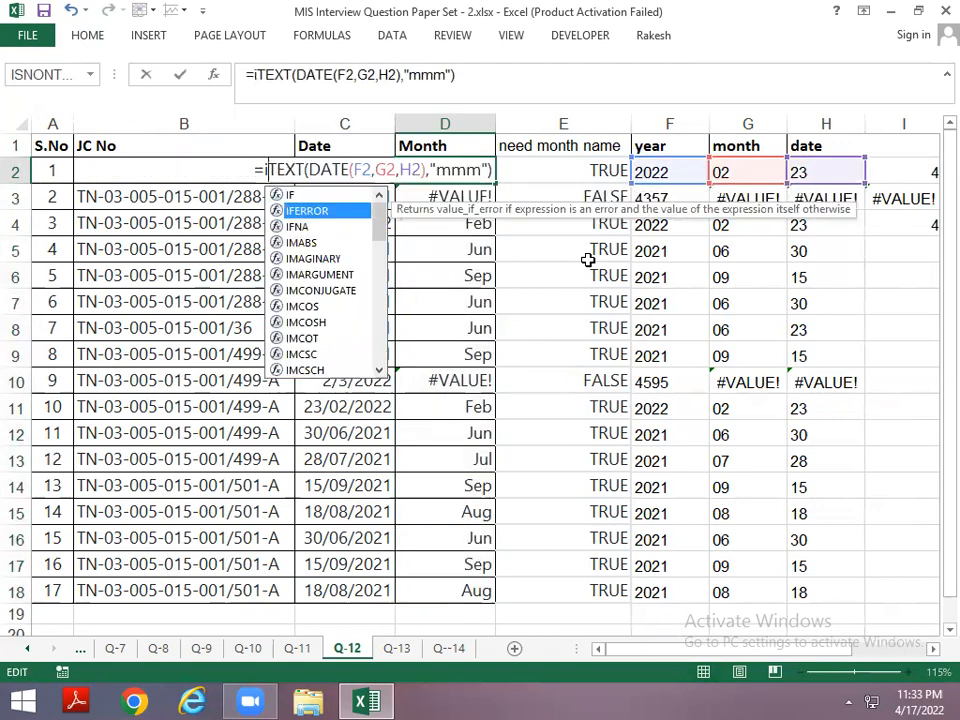
key("Tab")
key("Right")
key("Right")
key("Right")
key("Right")
key("Right")
key("Right")
key("Right")
key("Right")
key("Right")
key("Right")
key("Right")
key("Right")
key("Right")
key("Right")
key("Right")
key("Right")
key("Right")
key("Right")
key("Right")
key("Right")
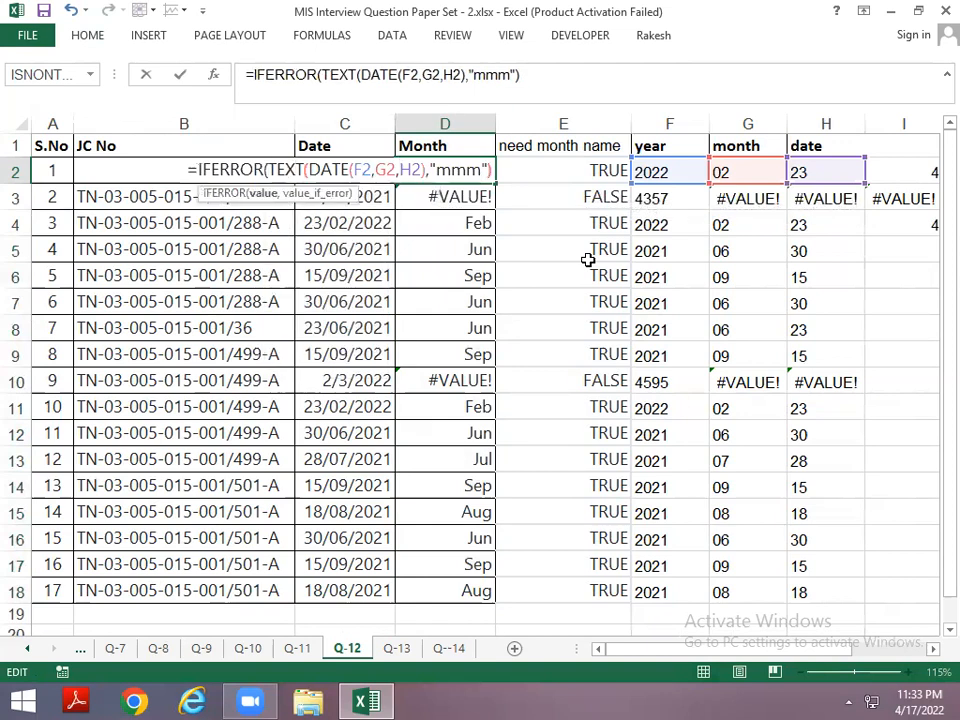
type(",")
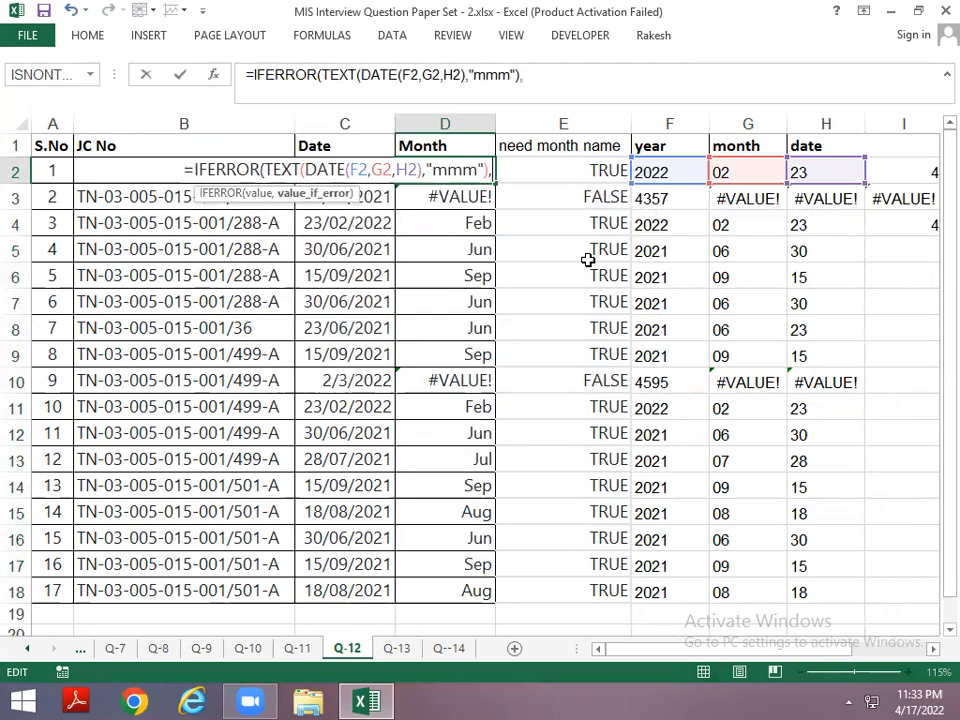
type("text")
key("Tab")
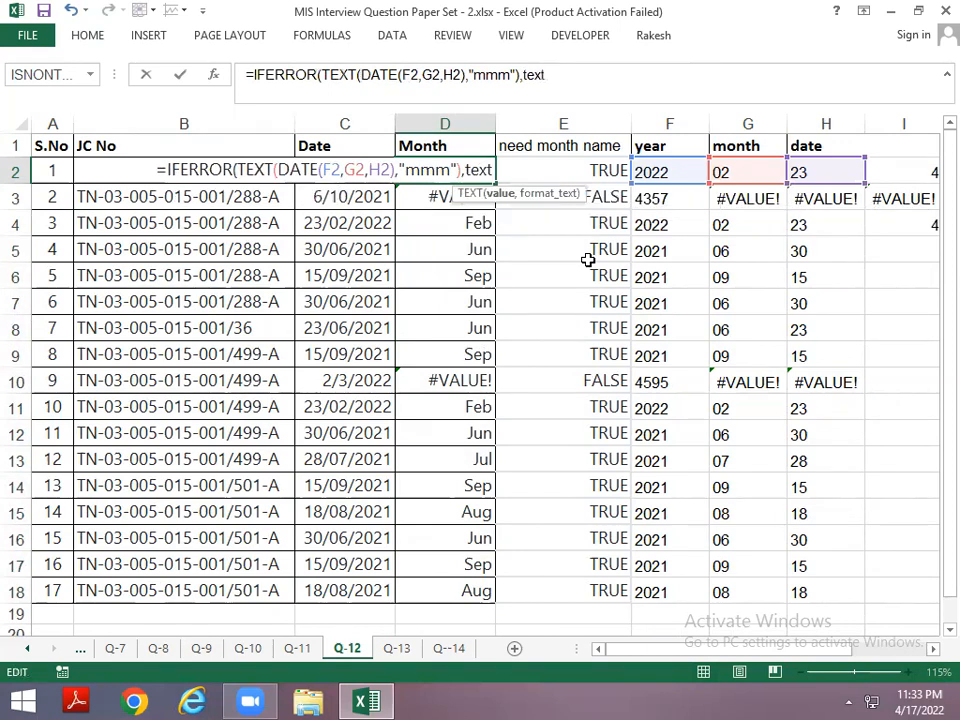
type("c2")
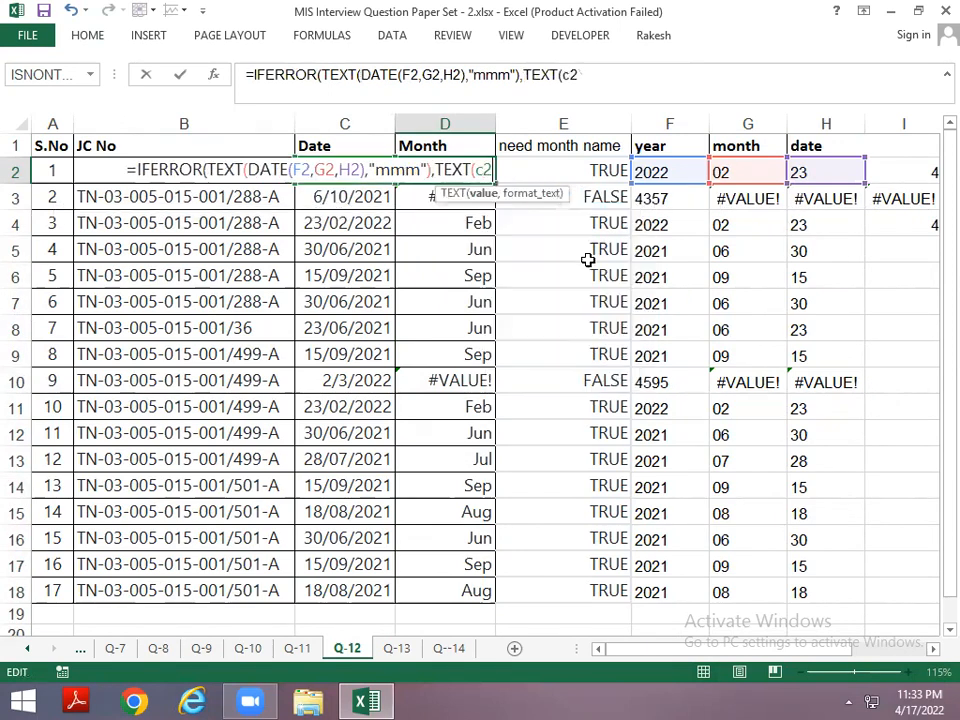
type(",\"mmm")
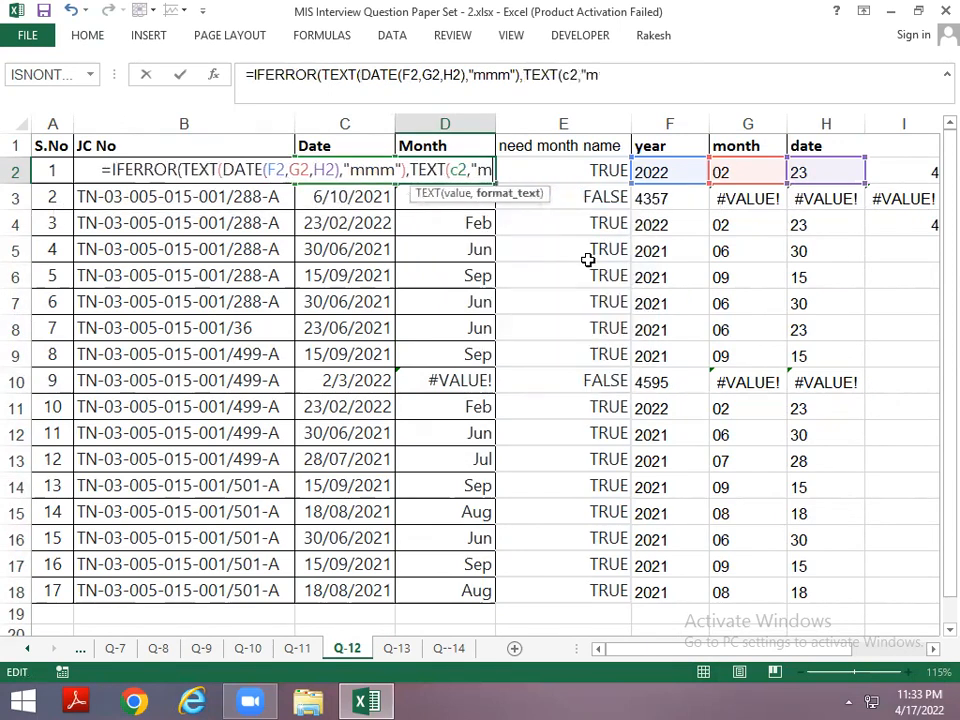
type("\"")
key("Return")
Fill the IFERROR formula down the Month column from D2 to D18
key("Up")
key("ctrl+shift+Down")
key("ctrl+d")
key("Up")
key("Down")
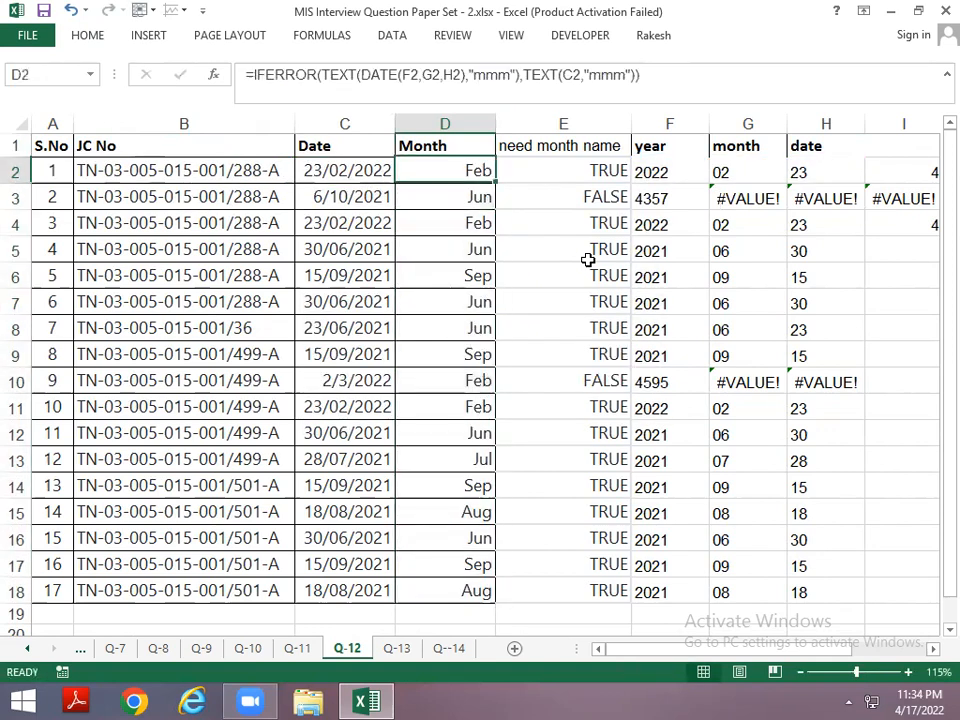
Copy the RIGHT(C2,4) expression from the year formula in F2 without its equals sign
key("Right")
key("Left")
key("Right")
key("Left")
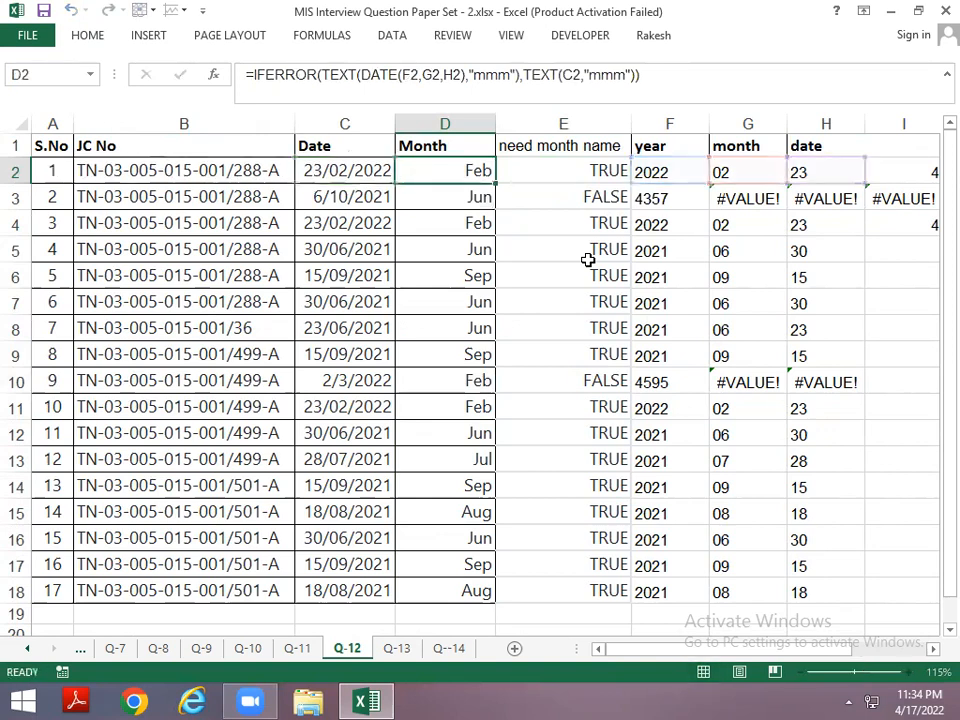
key("Right")
key("Right")
key("F2")
key("shift+Home")
key("shift+Right")
key("ctrl+c")
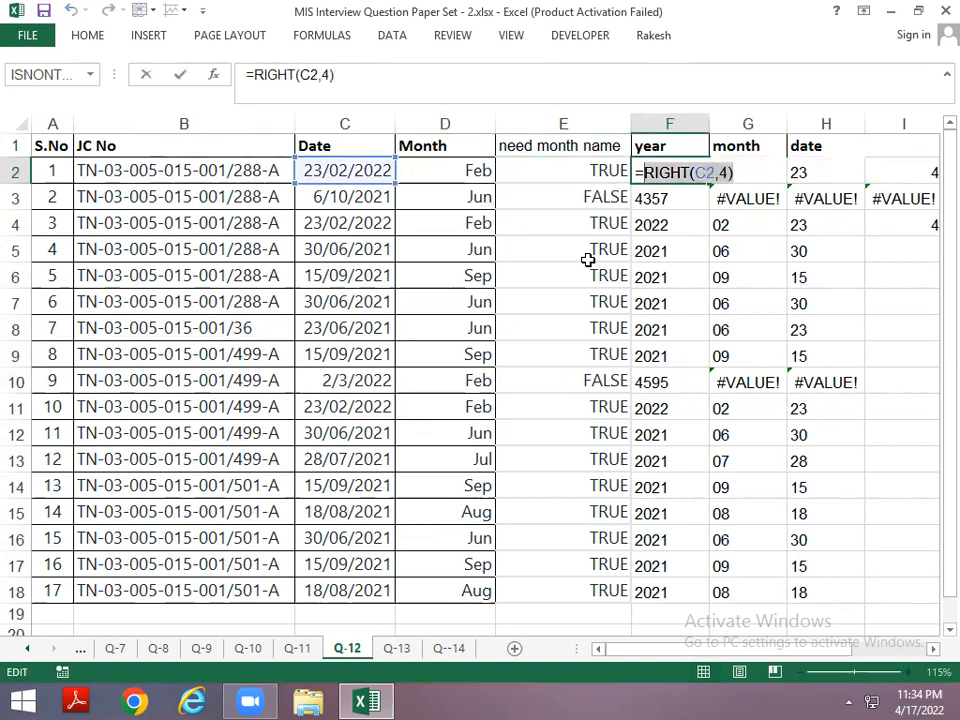
key("Escape")
Replace the F2 reference in D2's DATE function with the copied RIGHT(C2,4) expression
key("Left")
key("Left")
key("Left")
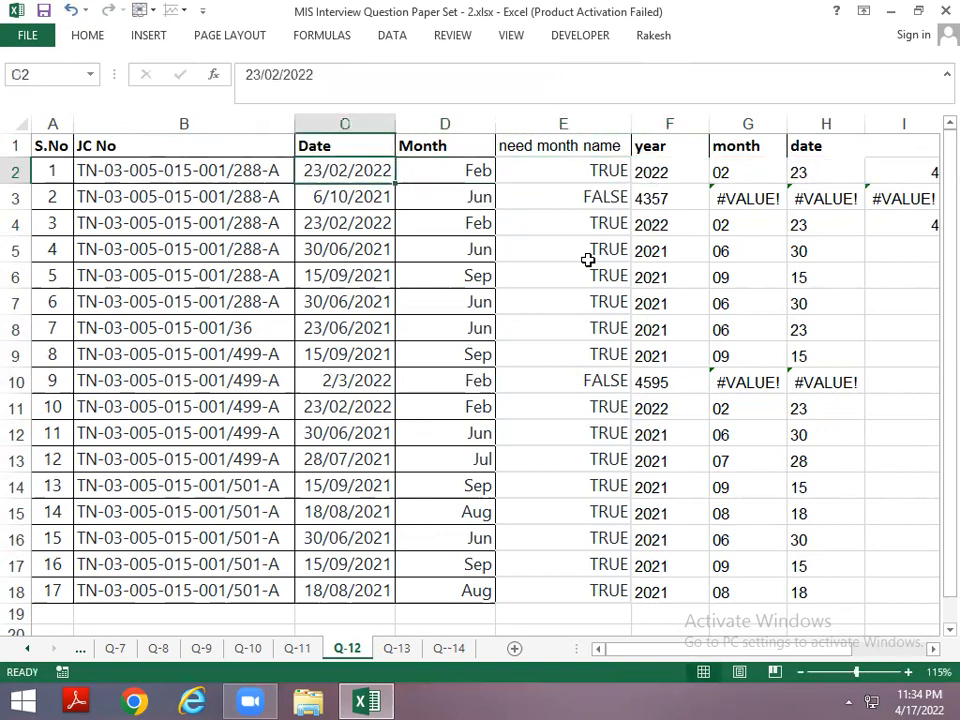
key("Right")
key("F2")
key("Left")
key("Left")
key("Left")
key("Left")
key("Left")
key("Left")
key("Left")
key("Left")
key("Left")
key("Left")
key("Left")
key("Left")
key("Left")
key("Left")
key("Left")
key("Left")
key("Left")
key("Left")
key("Left")
key("Left")
key("Left")
key("Left")
key("Left")
key("Left")
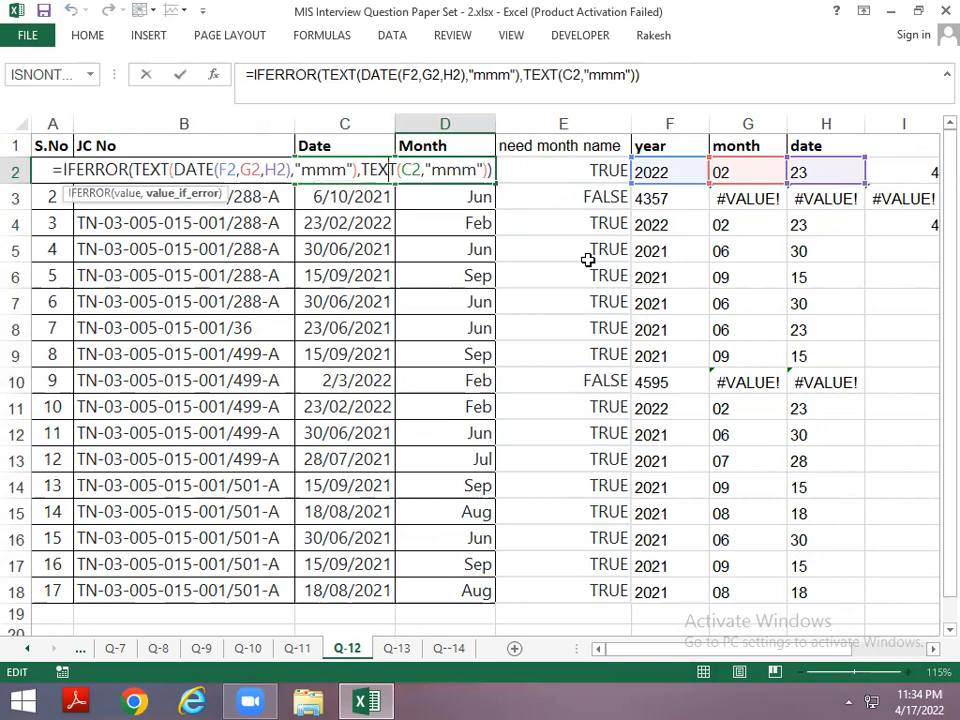
key("BackSpace")
key("Delete")
key("ctrl+v")
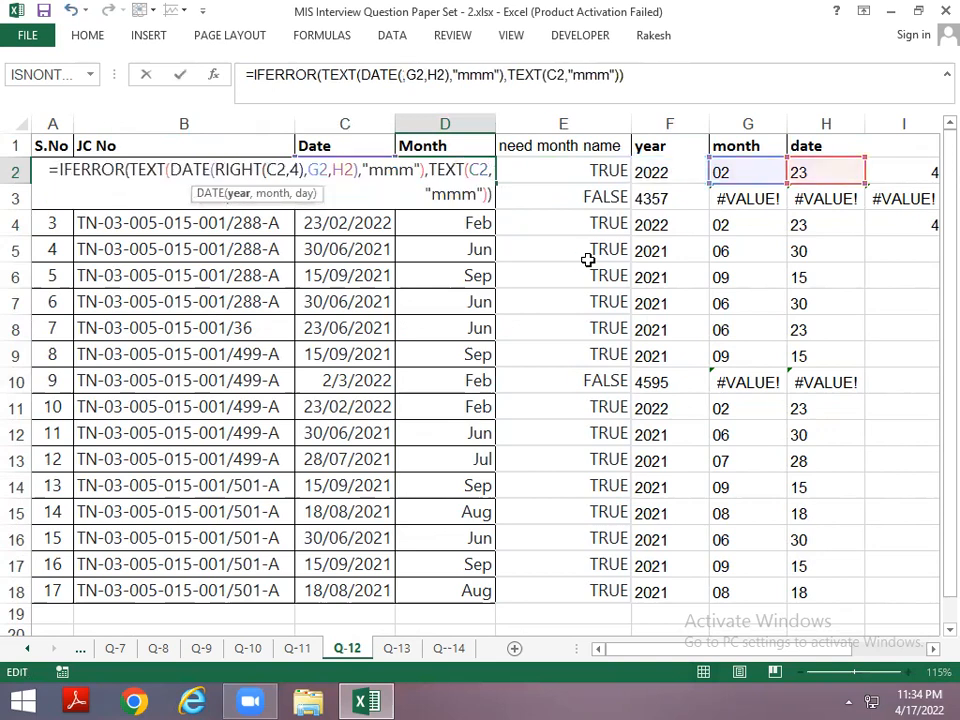
key("Return")
Copy the nested MID expression from the month formula in G2 without its equals sign
key("Up")
key("Right")
key("Right")
key("Right")
key("F2")
key("ctrl+shift+Home")
key("ctrl+c")
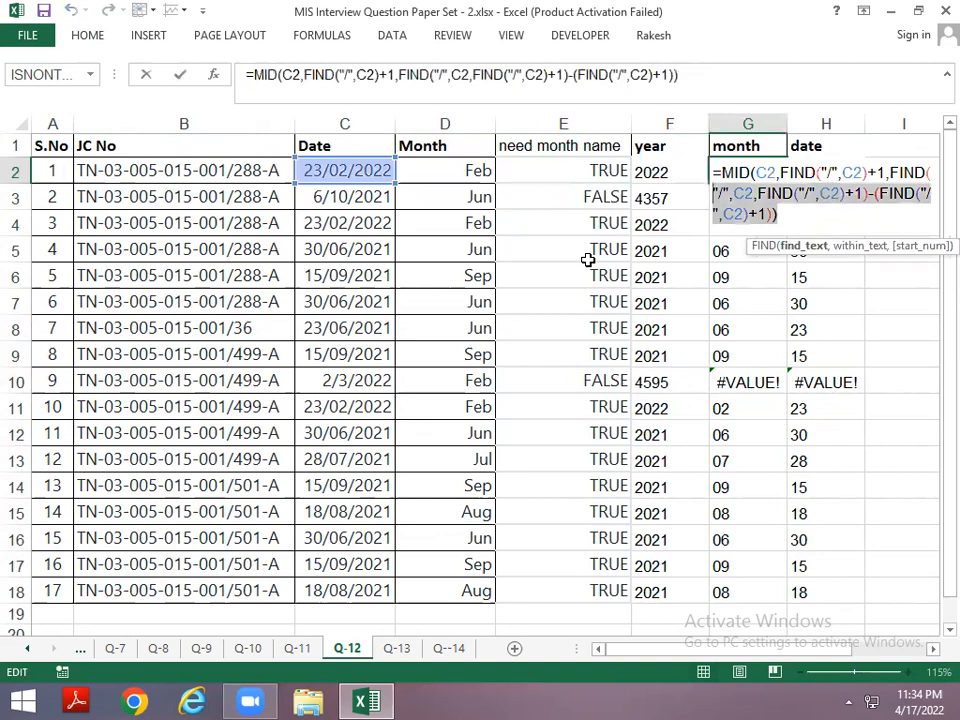
key("Escape")
Replace the G2 reference in D2's DATE function with the copied nested MID and FIND expression
key("Left")
key("Left")
key("Left")
key("Left")
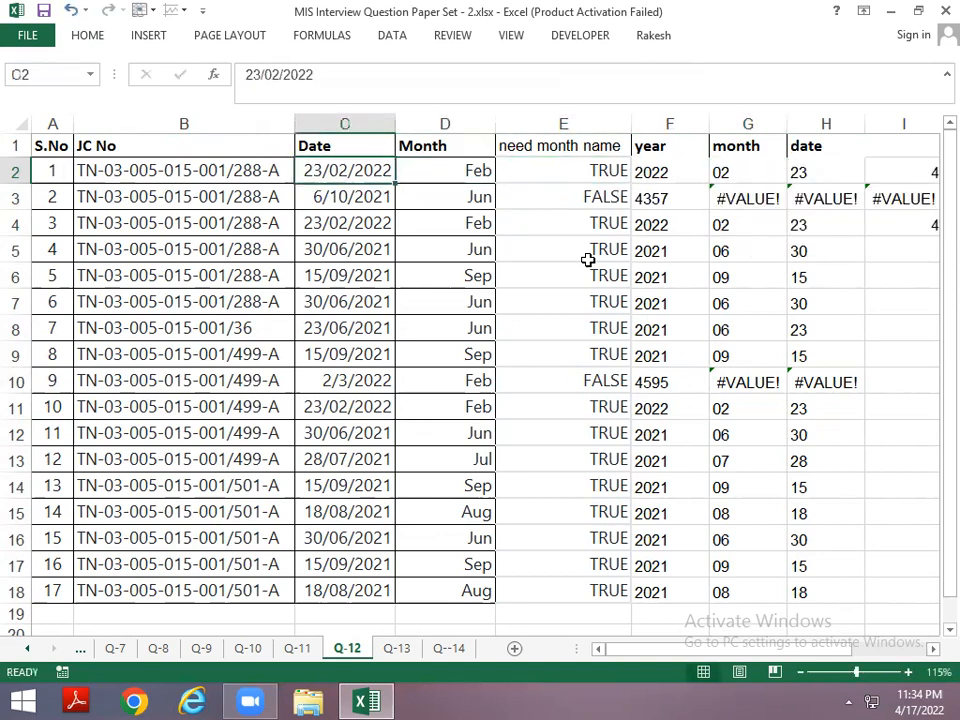
key("Right")
key("F2")
key("Left")
key("Left")
key("Left")
key("Left")
key("Left")
key("Left")
key("Left")
key("Left")
key("Left")
key("Left")
key("Left")
key("Left")
key("Left")
key("Left")
key("Left")
key("Left")
key("Left")
key("Left")
key("Left")
key("Left")
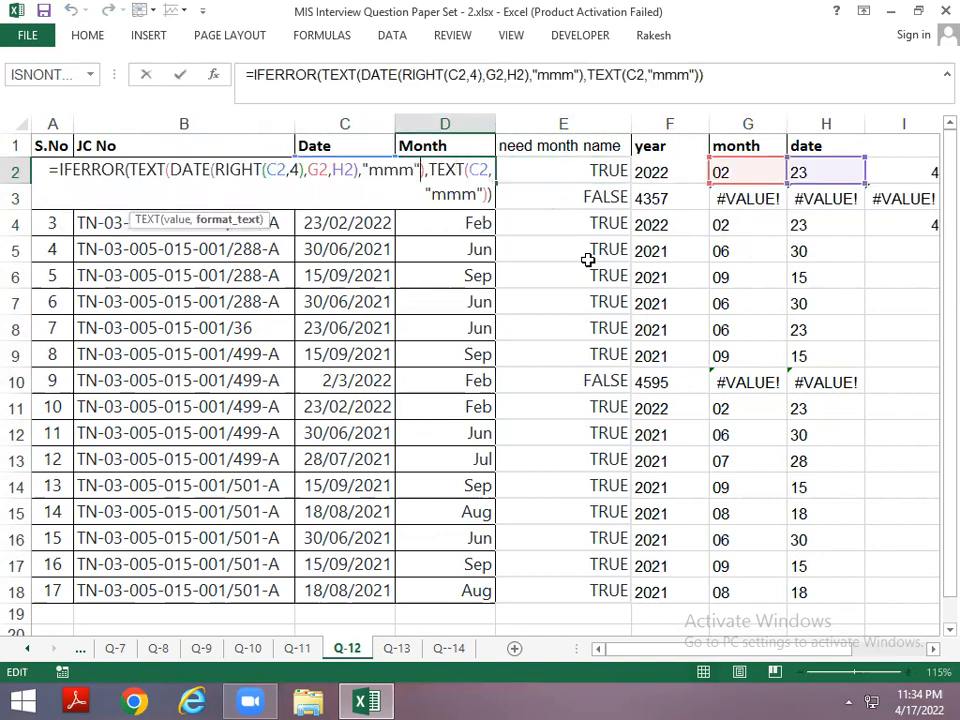
key("shift+Right")
key("shift+Right")
key("ctrl+v")
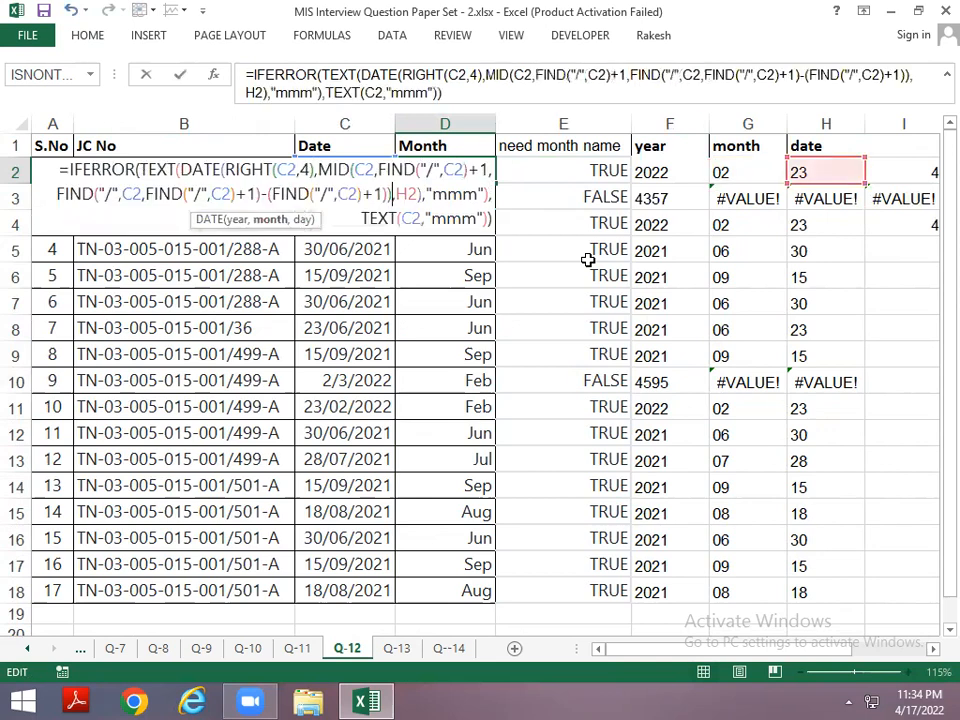
key("ctrl+Return")
key("ctrl+shift+Down")
key("Right")
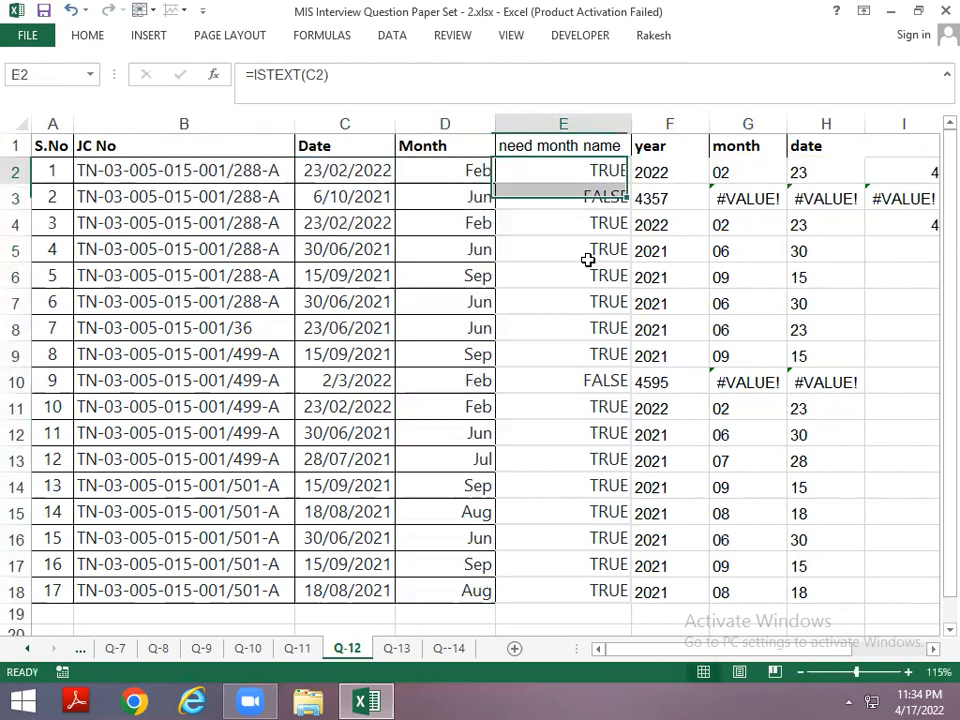
Copy the LEFT(C2,FIND("/",C2)-1) expression from the date formula in H2 without its equals sign
key("Right")
key("Right")
key("Right")
key("F2")
key("shift+Left")
key("shift+Left")
key("shift+Left")
key("shift+Left")
key("shift+Left")
key("shift+Left")
key("shift+Left")
key("shift+Left")
key("shift+Left")
key("shift+Left")
key("shift+Left")
key("shift+Left")
key("shift+Left")
key("shift+Left")
key("shift+Left")
key("shift+Left")
key("shift+Left")
key("shift+Left")
key("shift+Left")
key("shift+Left")
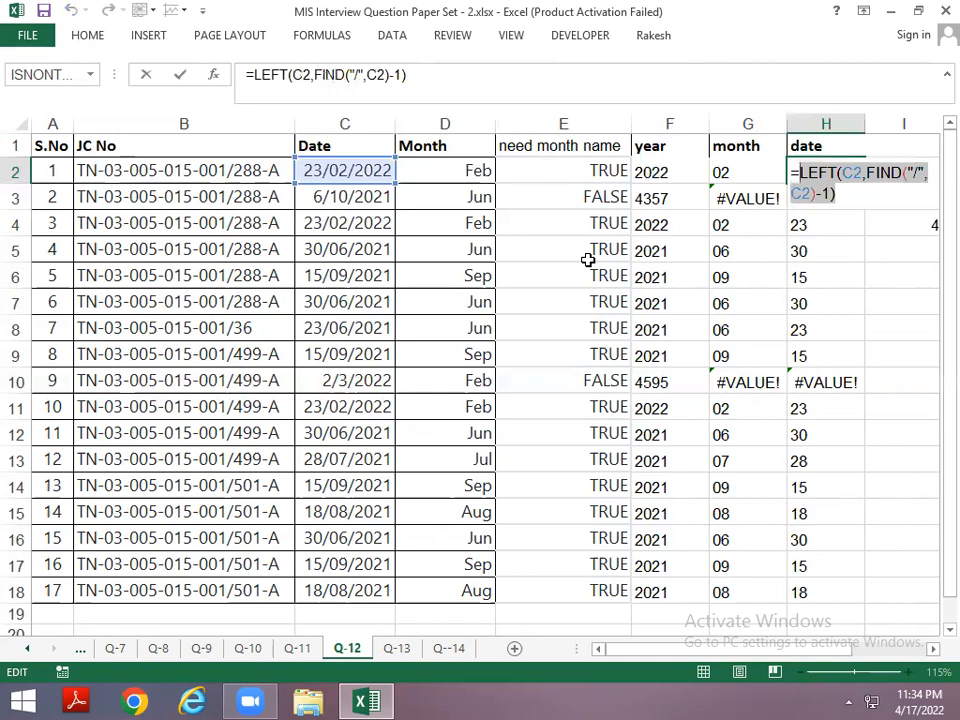
key("ctrl+c")
key("Escape")
Replace the H2 reference in D2's DATE function with the copied LEFT expression and fill the formula down to D18
key("Left")
key("Left")
key("Left")
key("Left")
key("F2")
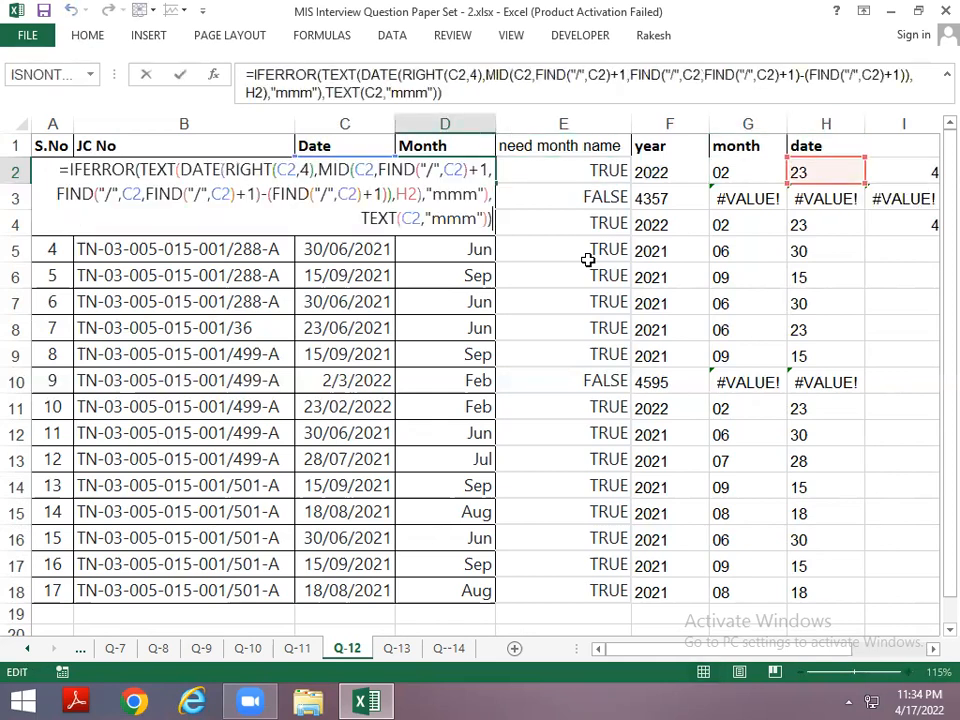
key("Left")
key("Left")
key("Left")
key("Left")
key("Left")
key("Left")
key("Left")
key("Left")
key("Left")
key("Left")
key("Left")
key("Left")
key("Left")
key("Left")
key("Left")
key("Left")
key("Left")
key("Left")
key("Left")
key("Left")
key("BackSpace")
key("BackSpace")
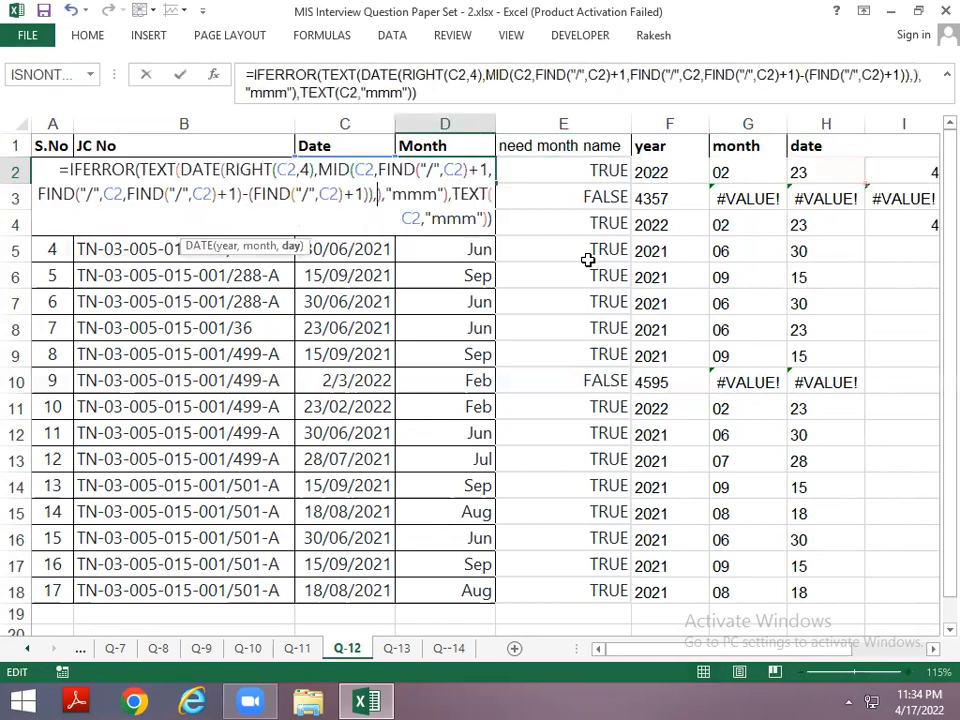
key("ctrl+v")
key("ctrl+Return")
key("ctrl+shift+Down")
key("ctrl+d")
Clear all the helper formulas in E2:L18 beside the Month column
key("Right")
key("Right")
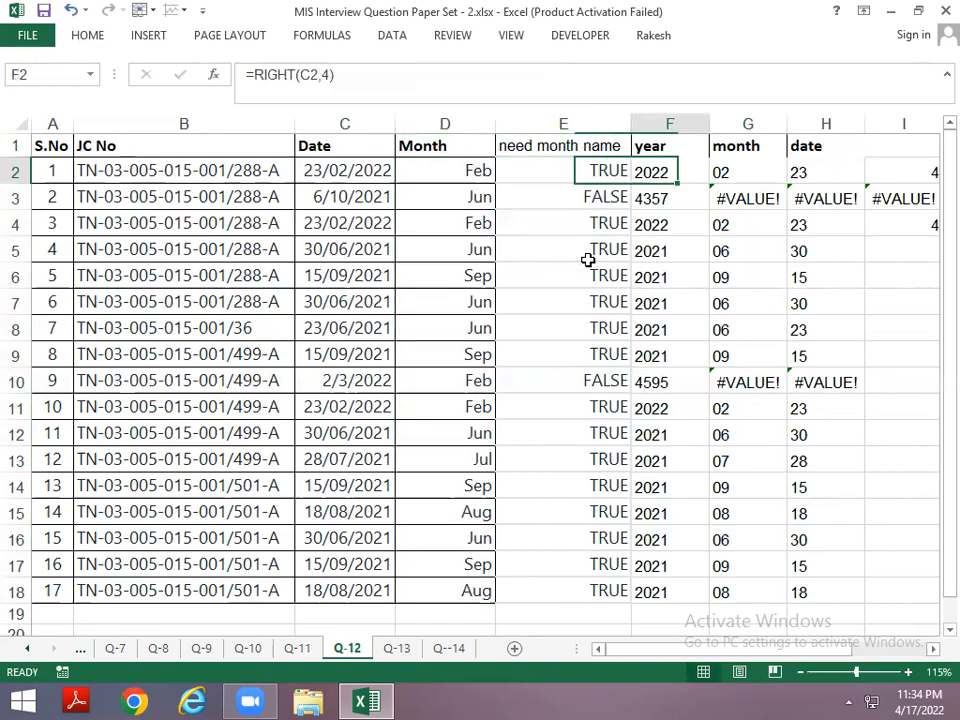
key("Left")
key("shift+Right")
key("shift+Right")
key("shift+Right")
key("shift+Right")
key("shift+Right")
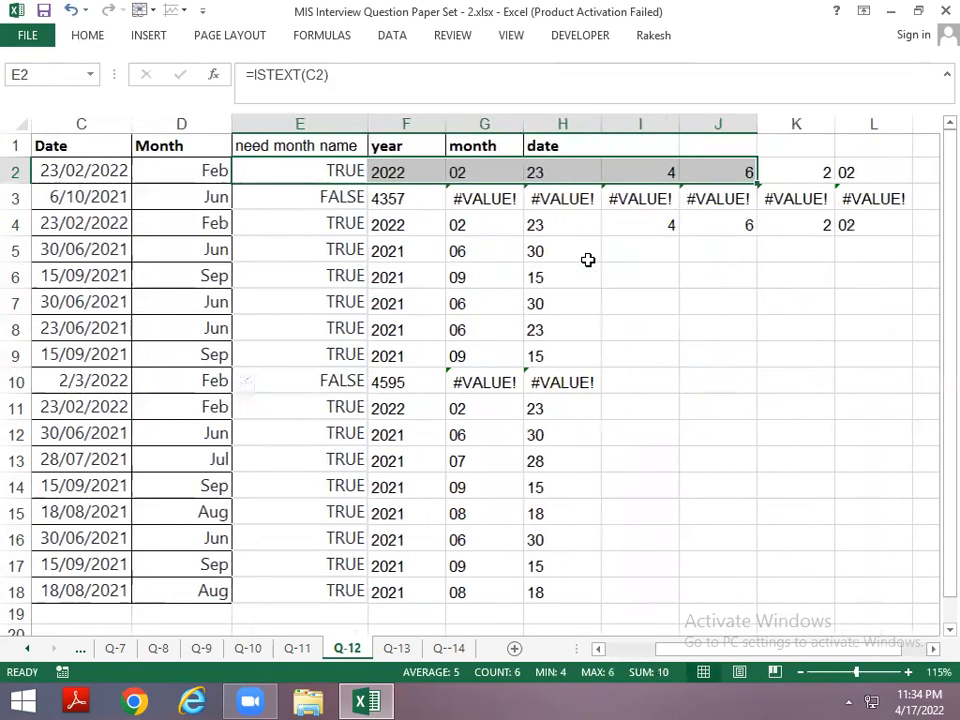
key("ctrl+shift+Down")
key("shift+Right")
key("Delete")
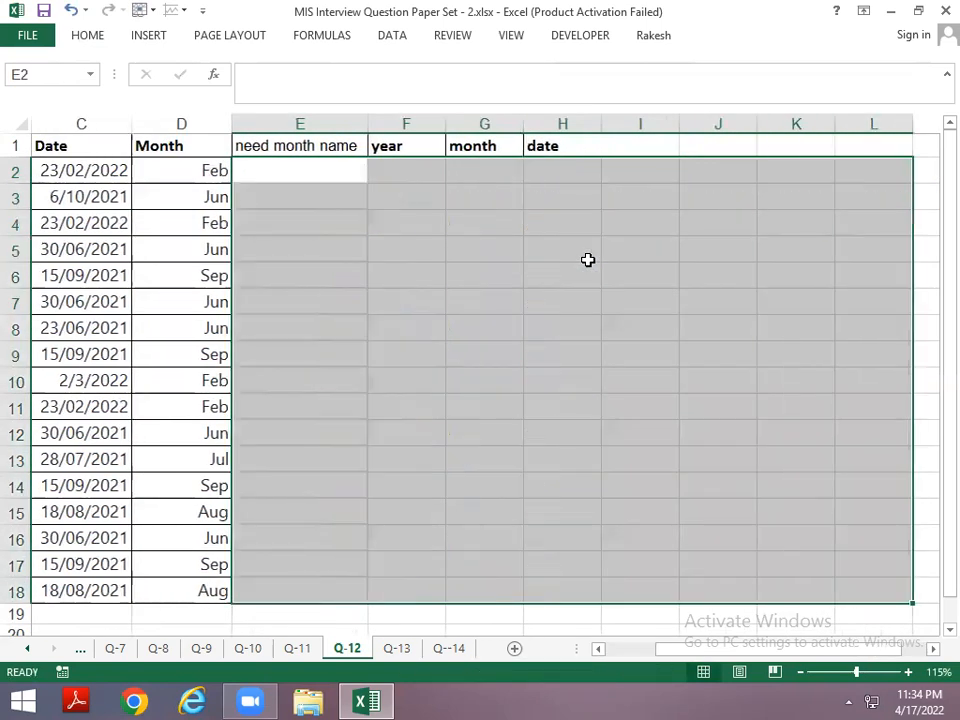
Examine D2's merged formula and the Month column with the helper cells cleared
key("Left")
key("Left")
key("Right")
key("Left")
key("Left")
key("Left")
key("Right")
key("Right")
key("Right")
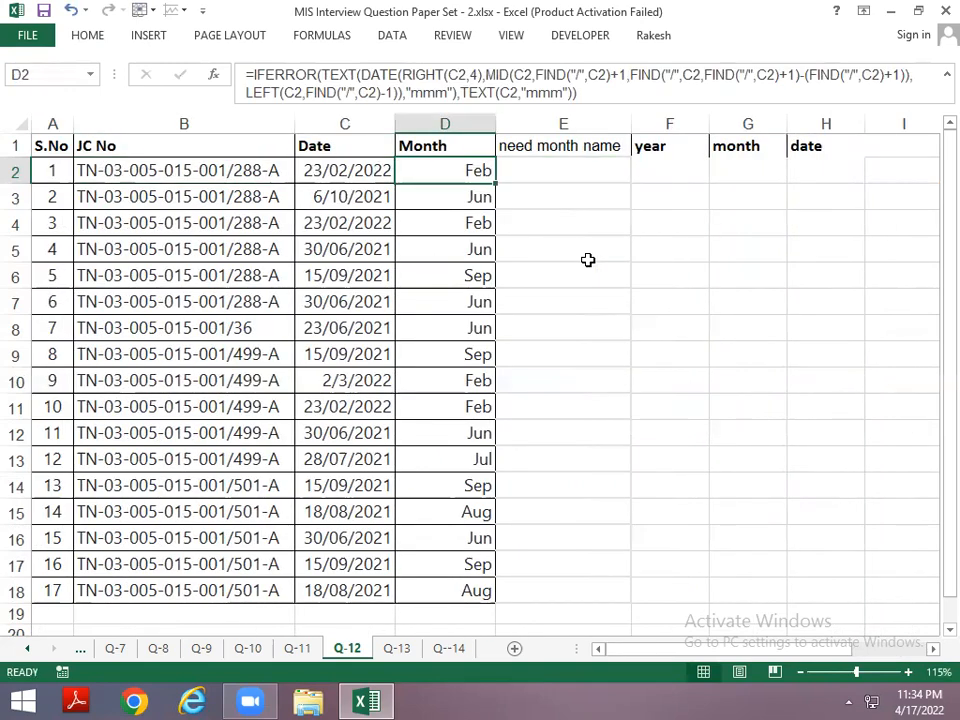
Undo the clearing of the helper formulas and return to the merged month formula in D2
key("ctrl+z")
key("Right")
key("Right")
key("Right")
key("Right")
key("Right")
key("Right")
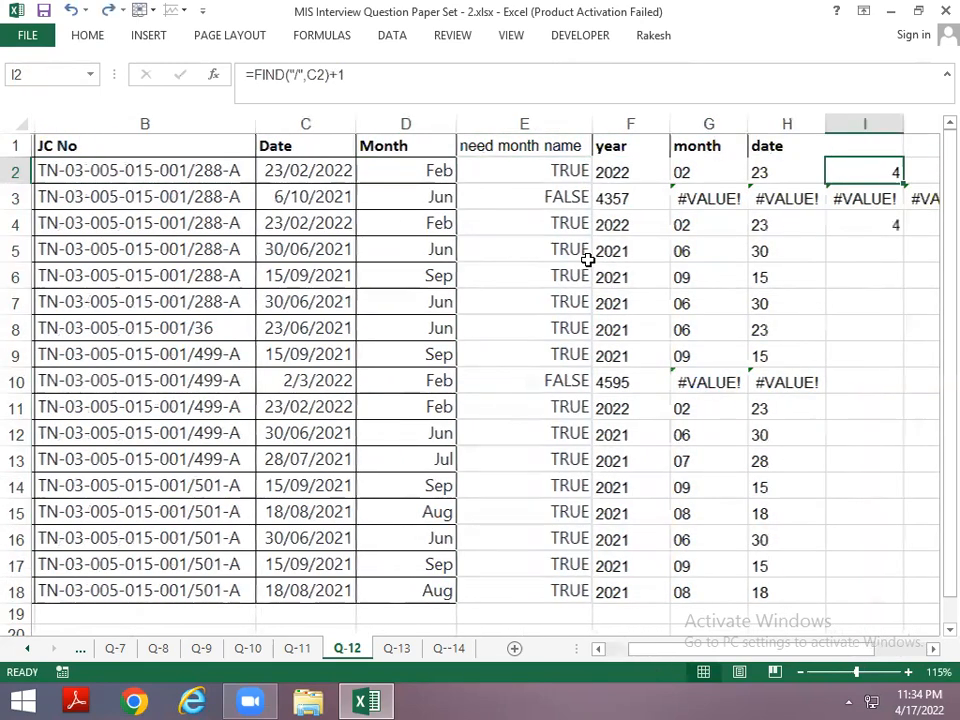
key("Home")
key("Right")
key("Right")
key("Right")
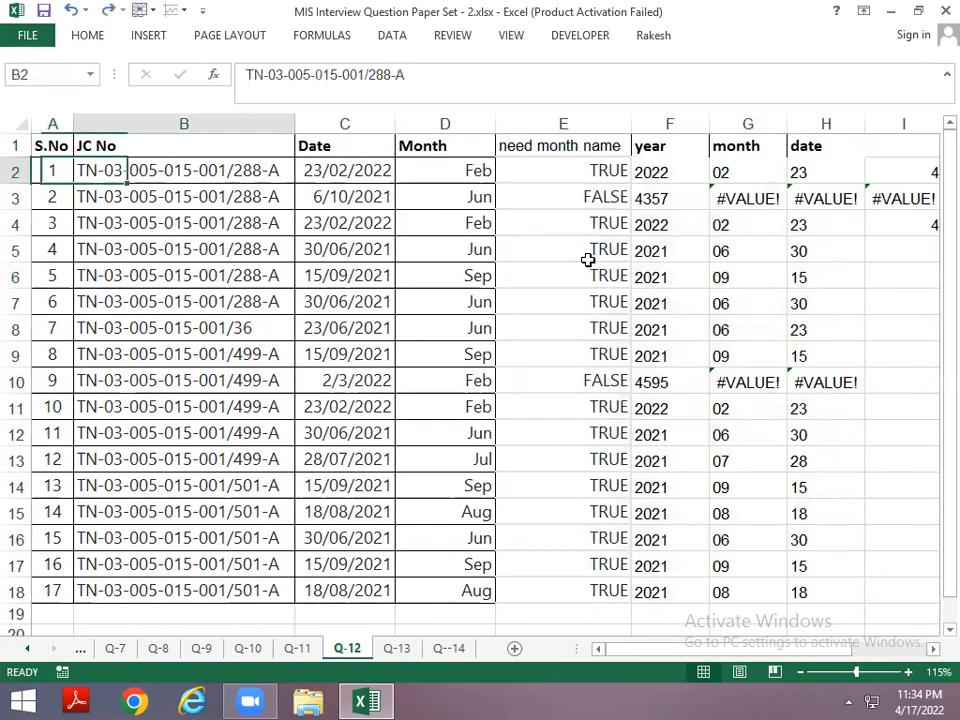
key("ctrl+shift+u")
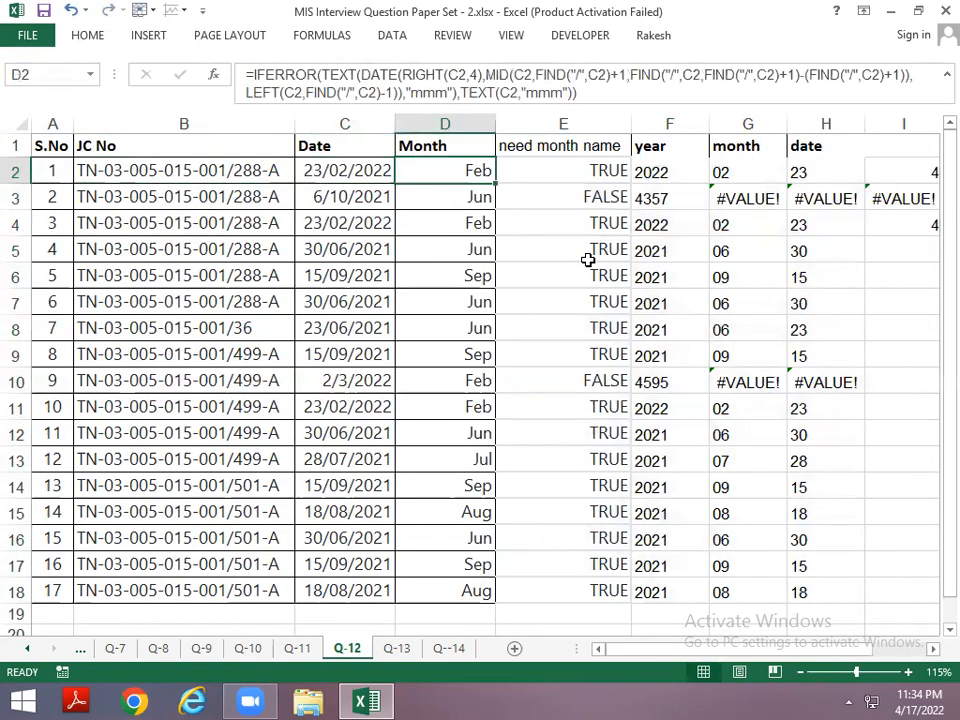
Open the Q-13 sheet and examine its sales table by employee code and date and the lookup question below it
key("ctrl+Page_Down")
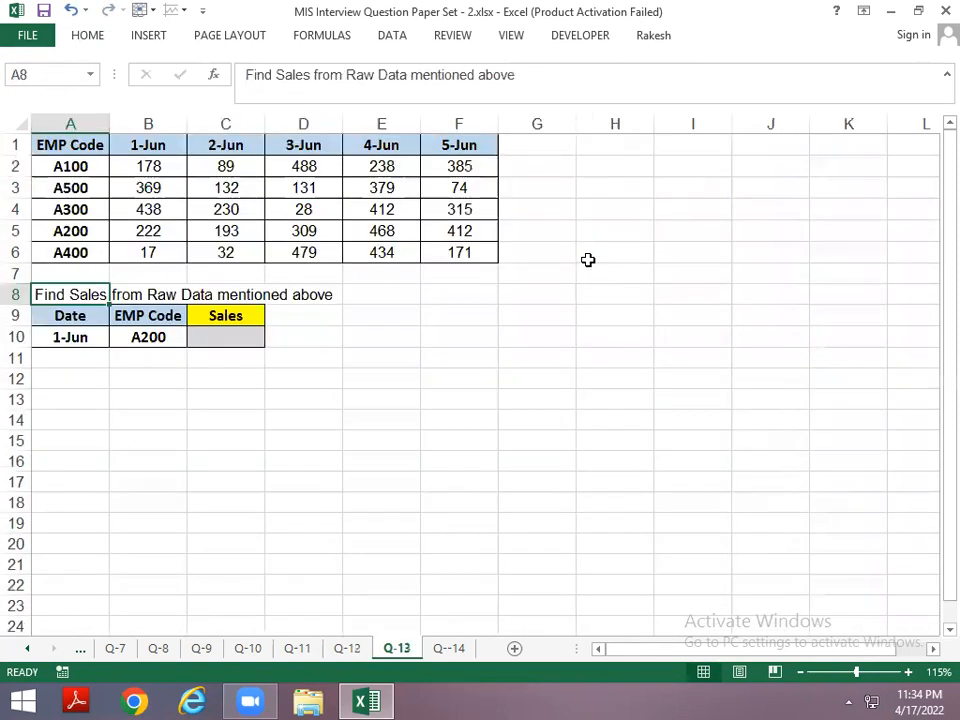
key("Up")
key("Up")
key("Up")
key("ctrl+Up")
key("Down")
key("Down")
key("Down")
key("Down")
key("Down")
key("Up")
key("Up")
key("Up")
key("Up")
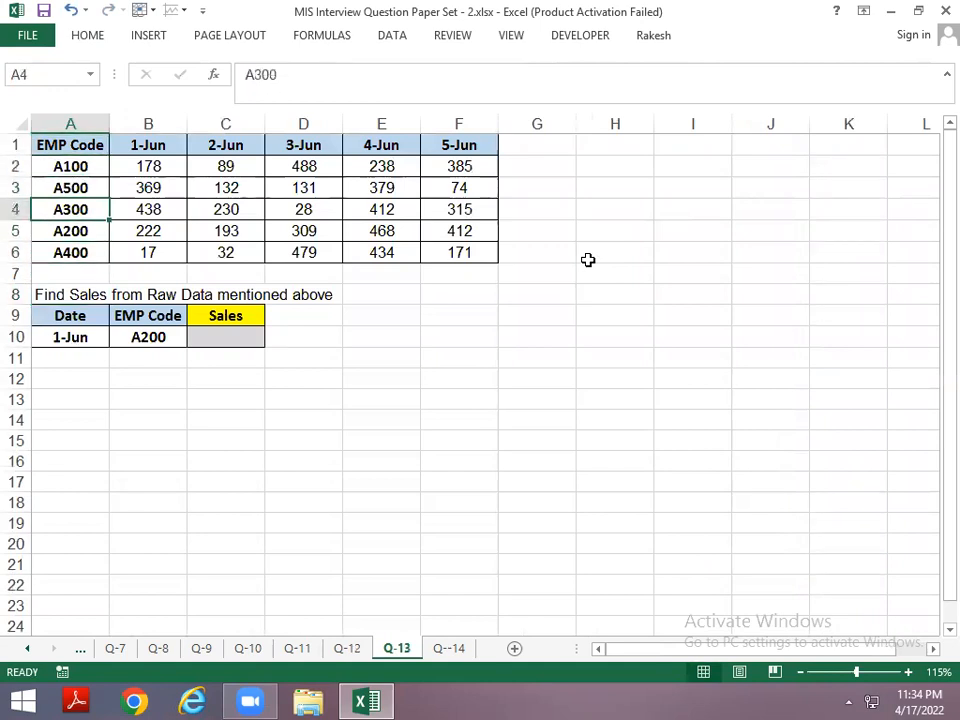
key("Up")
key("Right")
key("Right")
key("Right")
key("Right")
key("Down")
key("Down")
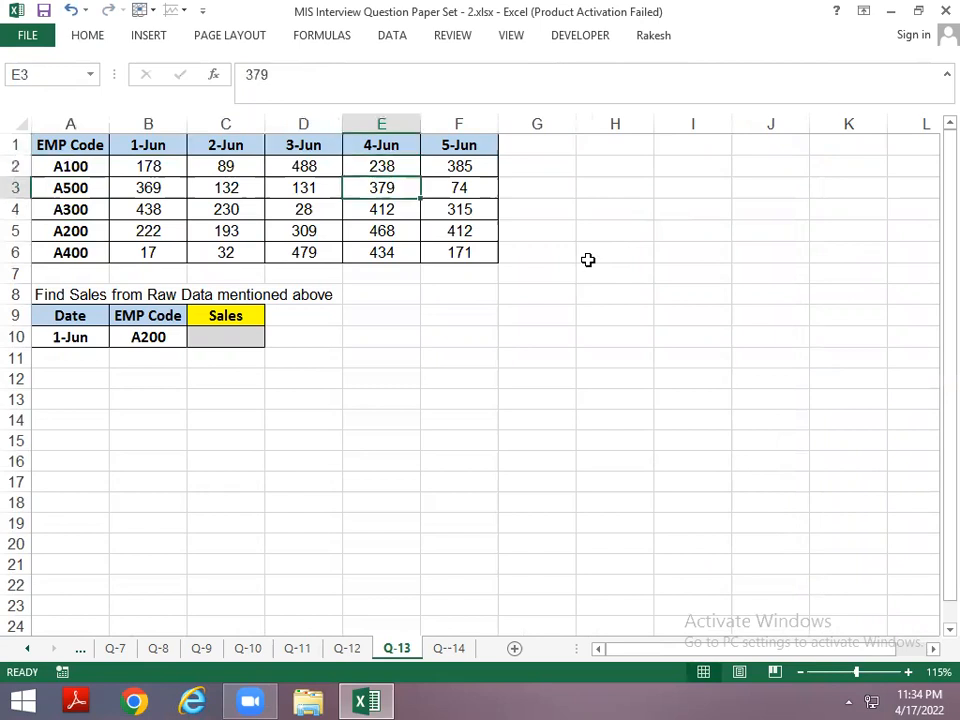
key("Home")
key("Down")
key("Down")
key("Down")
key("Down")
key("Down")
key("Down")
key("Down")
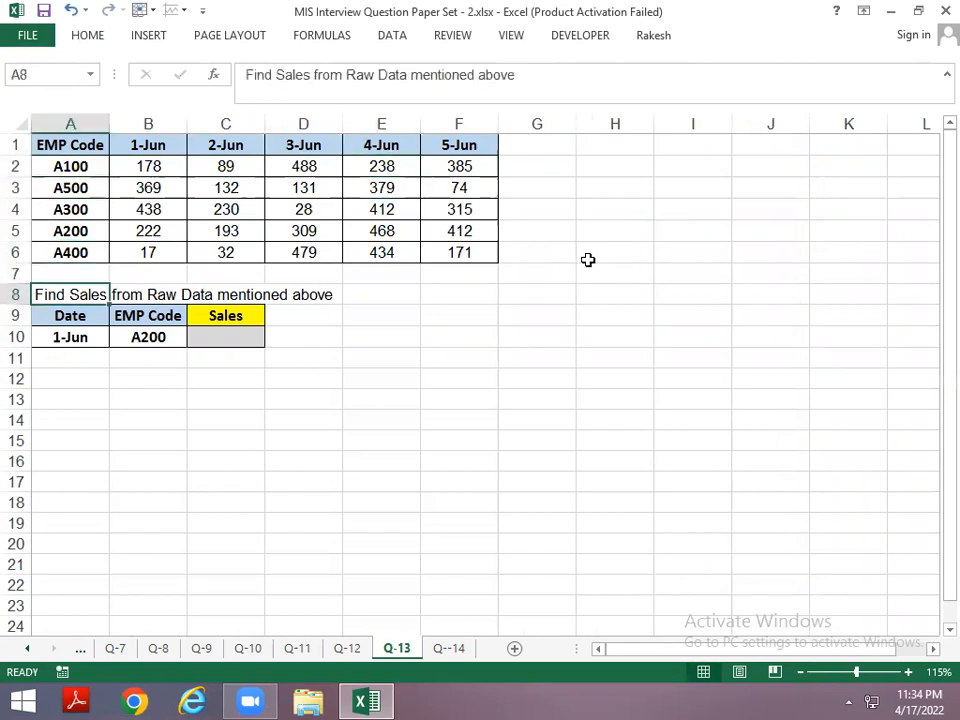
Set the lookup date in A10 to 3-Jun from its list of allowed values
key("Right")
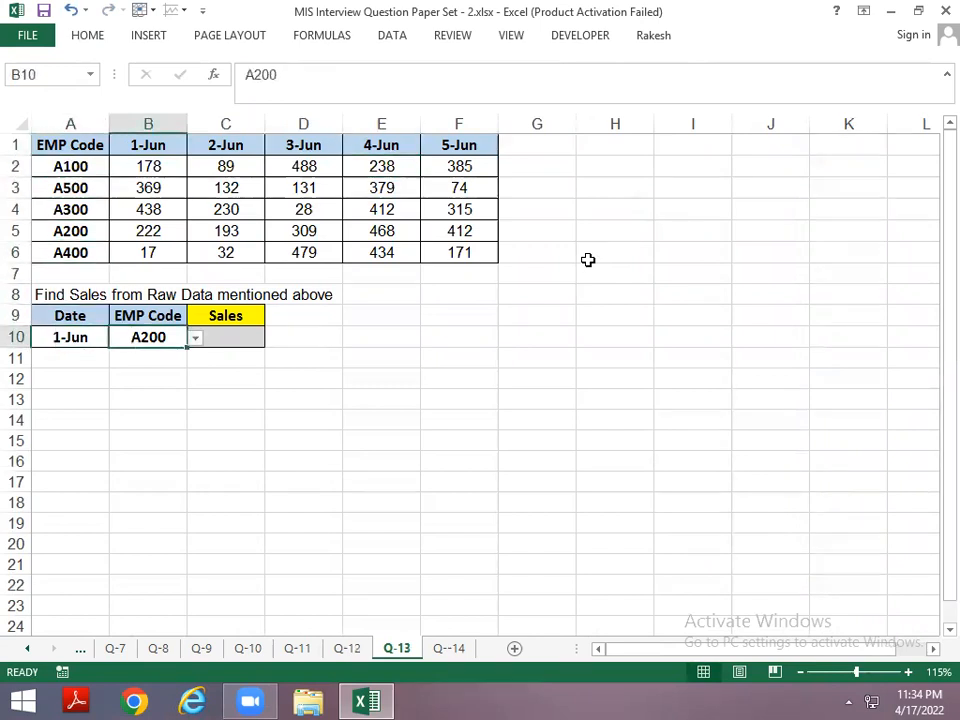
key("Left")
key("alt+Down")
key("Down")
key("Down")
key("Return")
Set the lookup EMP Code in B10 to A300 from its list of allowed values
key("Right")
key("alt+Down")
key("Down")
key("Up")
key("Up")
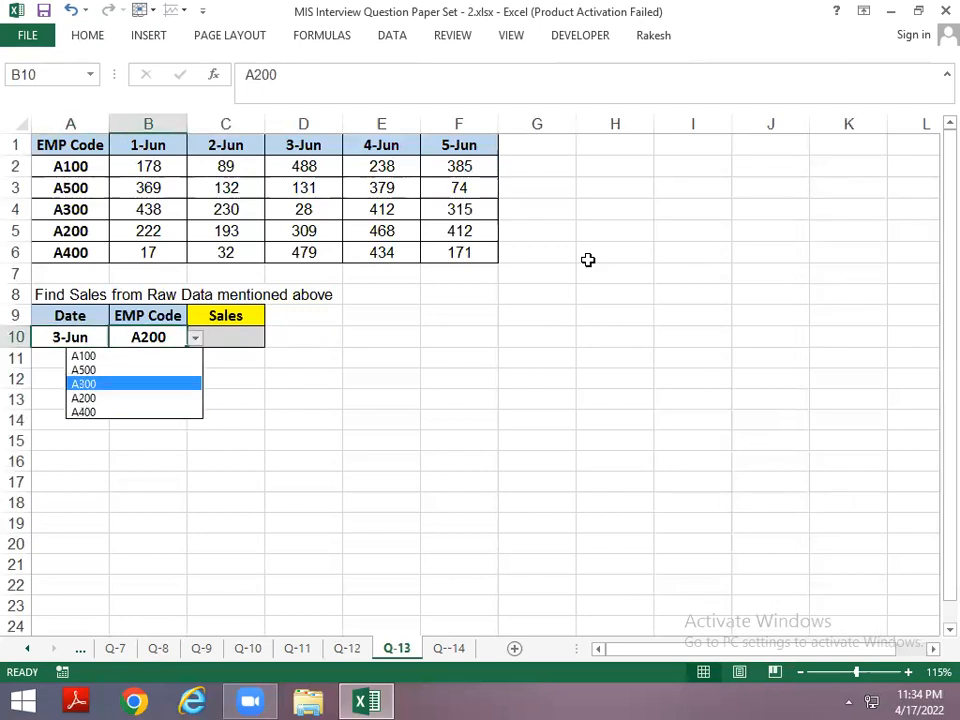
key("Return")
key("Right")
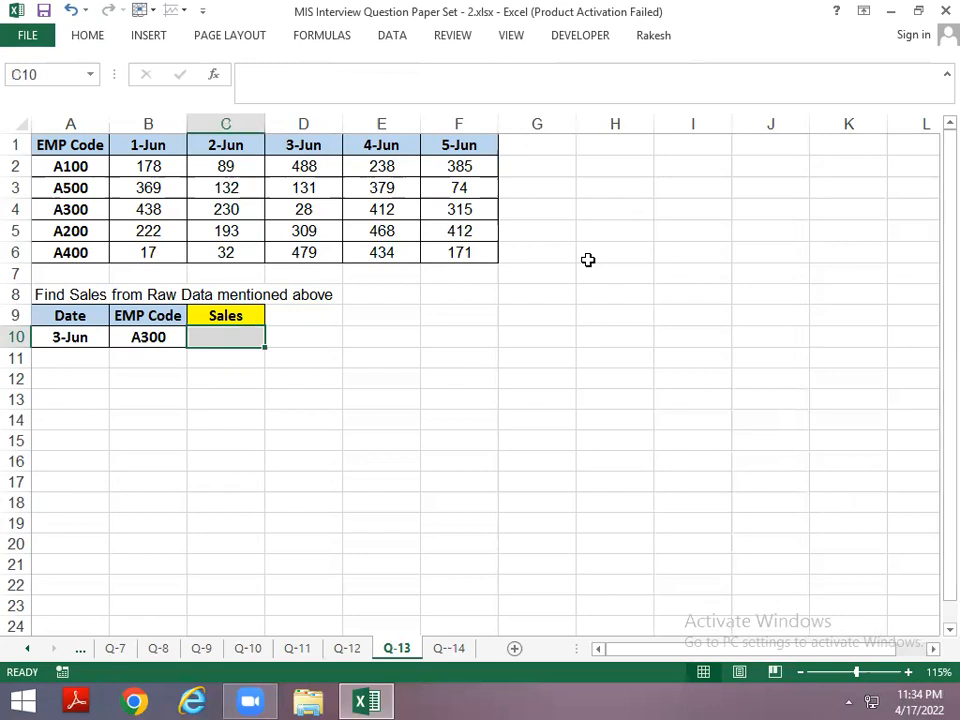
Examine the date headers from B1 to F1 against the lookup date in A10
key("Left")
key("Left")
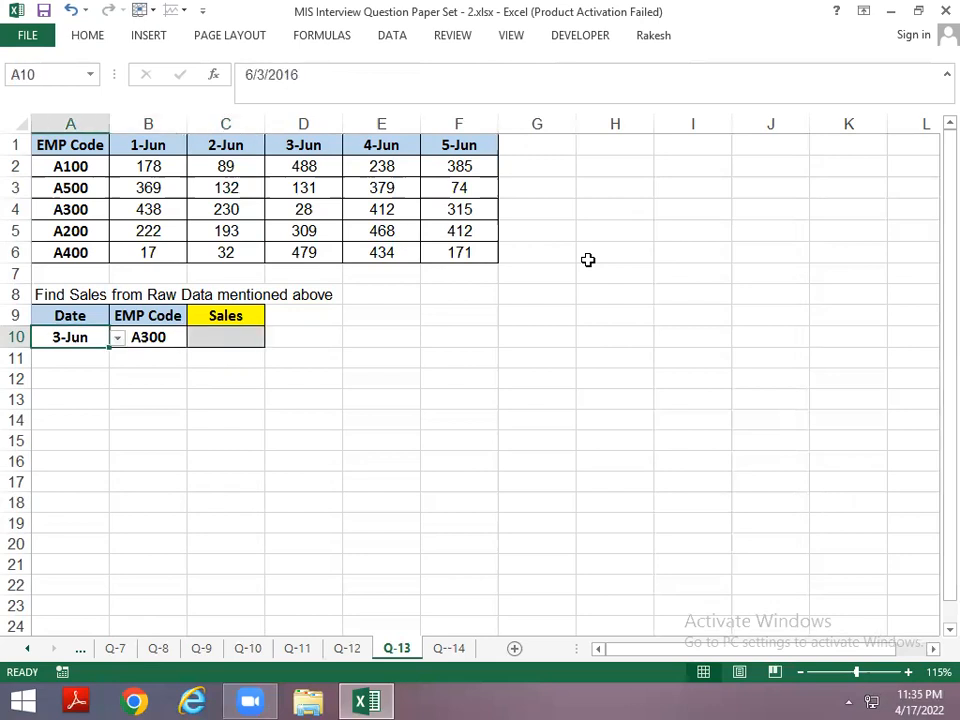
key("Up")
key("Up")
key("ctrl+Up")
key("ctrl+Up")
key("Right")
key("ctrl+shift+Right")
key("Down")
key("Down")
key("Down")
key("Down")
key("Down")
key("Down")
key("Down")
key("Down")
key("Down")
Examine the employee codes listed in column A of the sales table
key("Left")
key("Up")
key("Up")
key("Up")
key("Up")
key("Up")
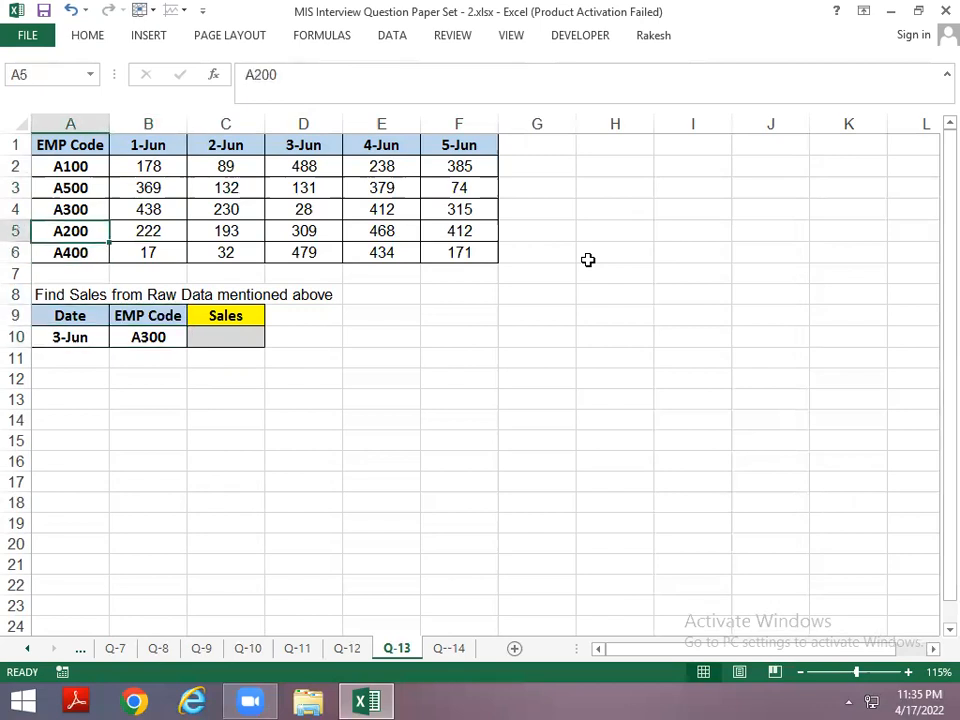
key("ctrl+Up")
key("ctrl+shift+Down")
key("Down")
key("ctrl+Down")
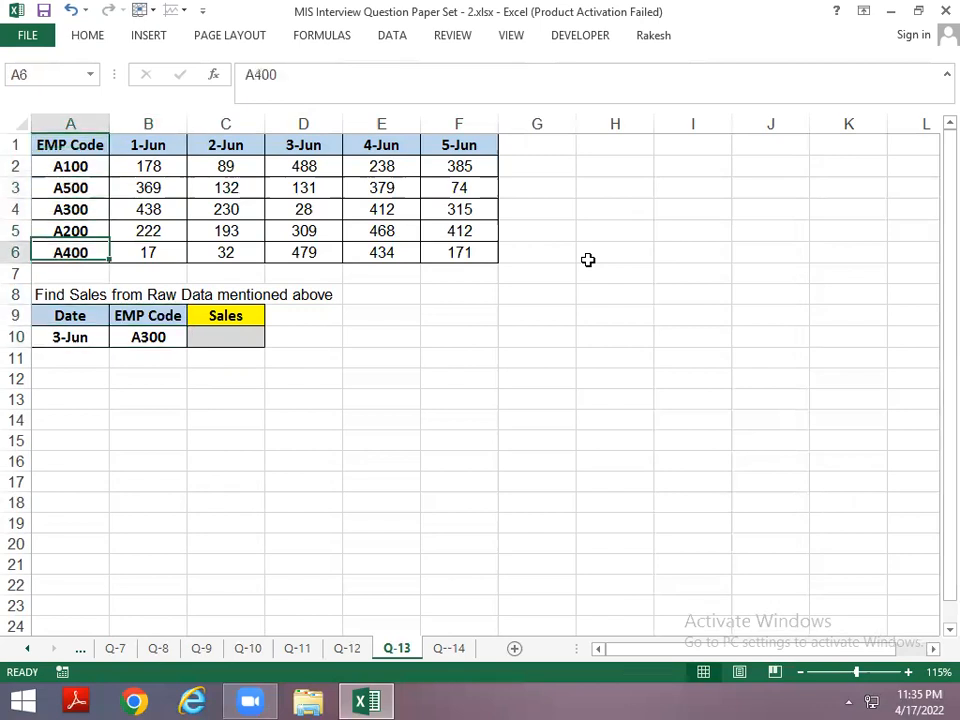
Examine column A, comparing the employee codes in the sales table with the lookup block beneath it
key("Down")
key("Down")
key("Down")
key("Down")
key("Down")
key("Down")
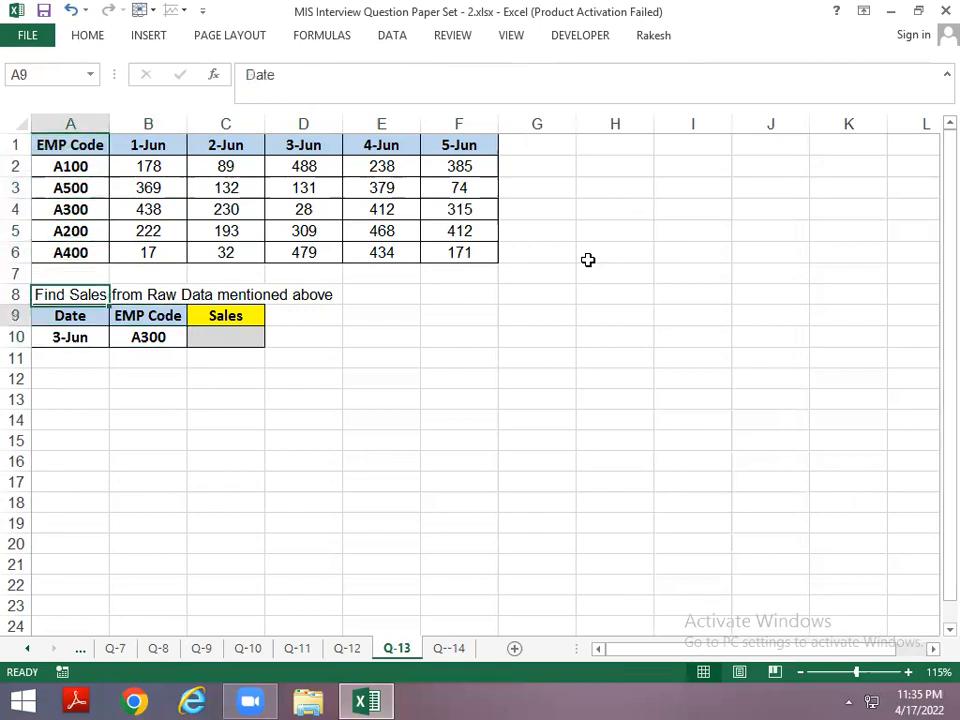
key("Up")
key("Up")
key("Up")
key("Up")
key("Up")
key("Up")
key("Up")
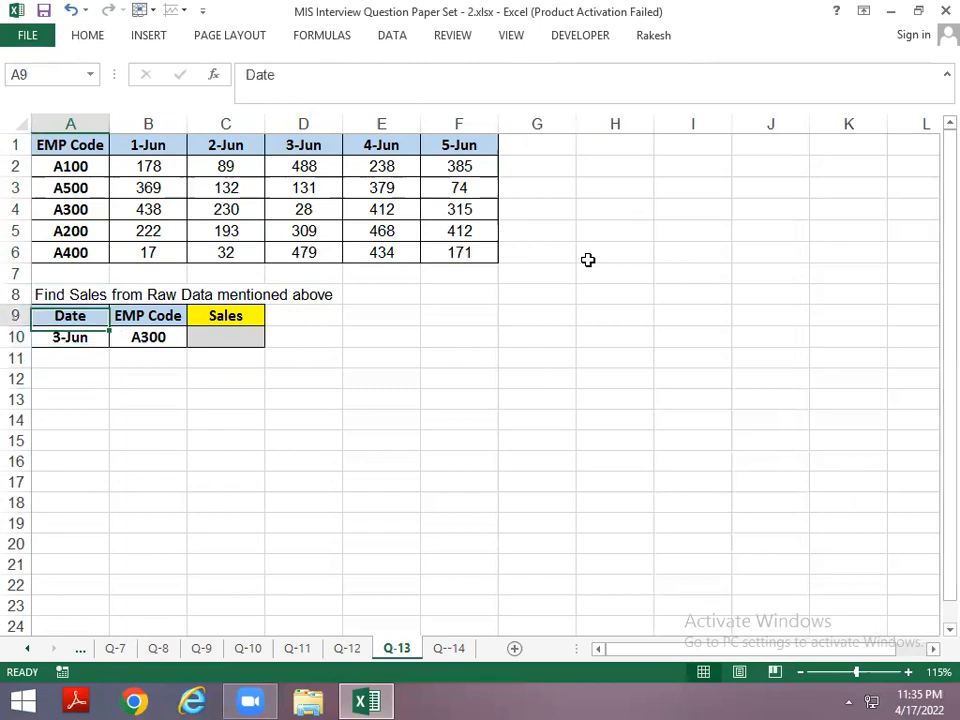
key("Up")
key("Up")
key("Right")
key("Down")
key("Left")
key("Down")
key("Down")
key("Down")
key("Down")
key("Down")
key("Down")
key("Down")
Enter =MATCH(B10,$A$1:$A$6,0) in C13 to find the row position of the lookup EMP Code
key("Right")
key("Right")
key("Down")
key("Down")
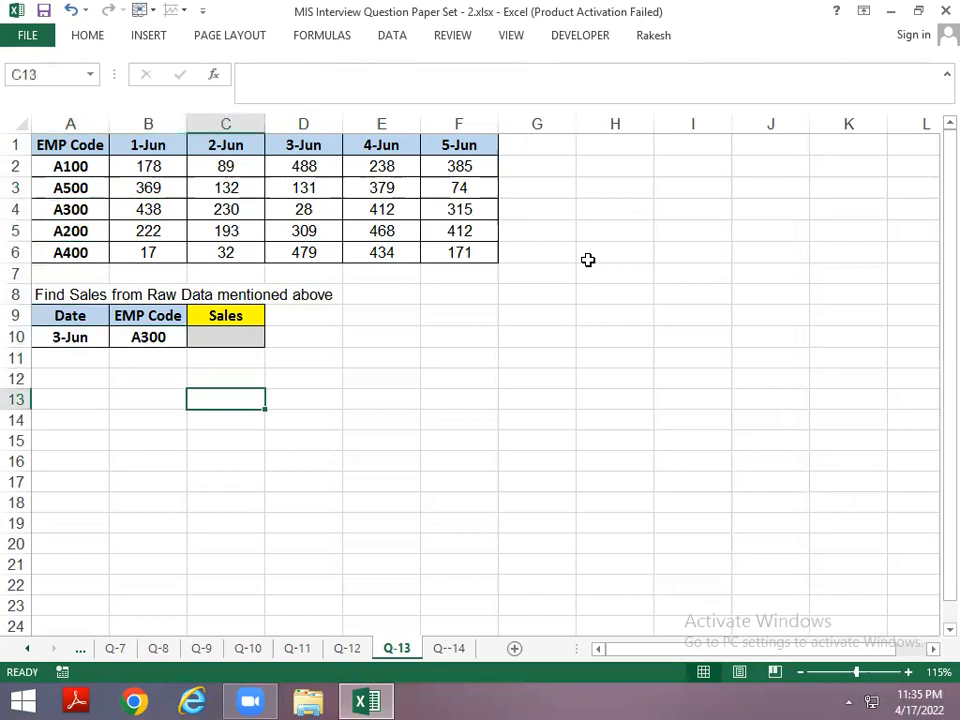
type("=matc")
key("Tab")
key("Left")
key("Left")
key("Up")
key("Up")
key("Up")
key("Right")
type(",")
key("Left")
key("Left")
key("Up")
key("Up")
key("Up")
key("Up")
key("Up")
key("Up")
key("Up")
key("ctrl+shift+Down")
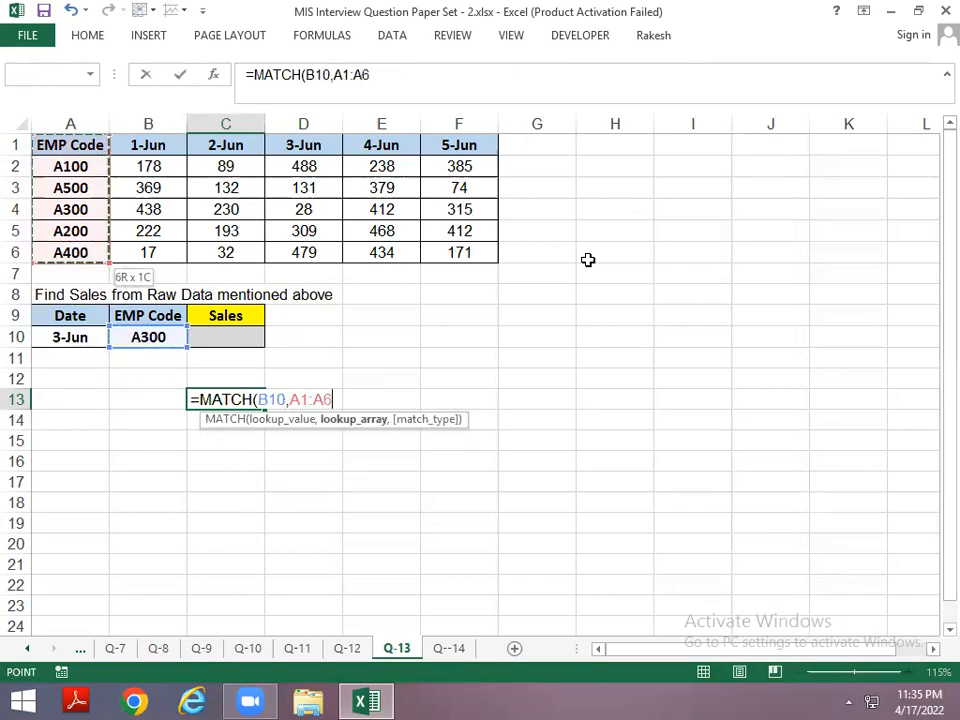
key("F4")
type(",0")
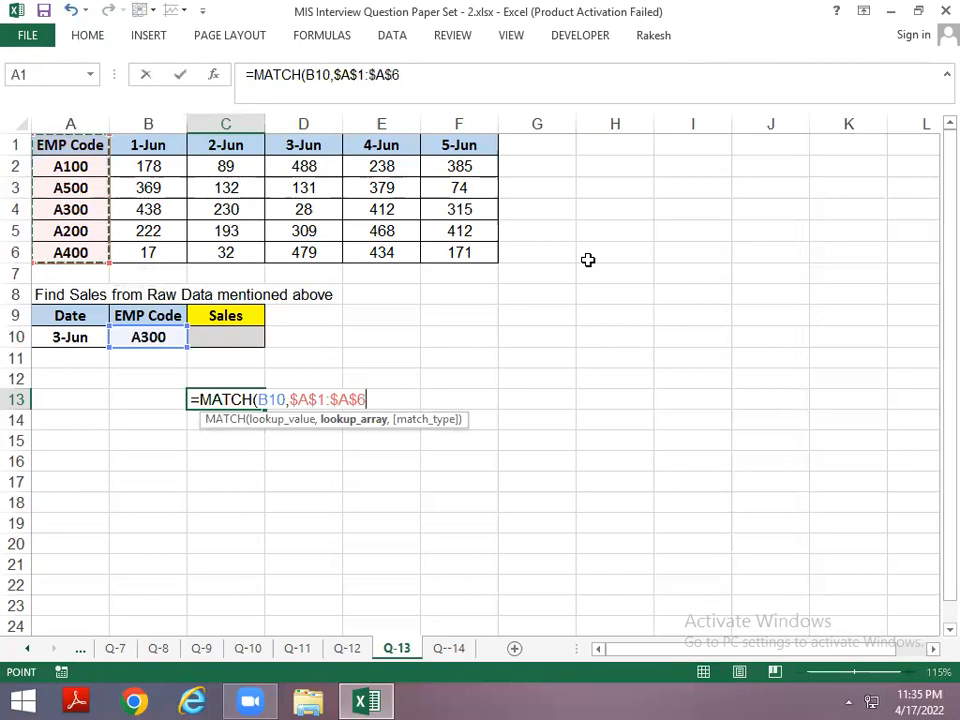
key("Return")
Enter =MATCH(A10,$A$1:$F$1,0) in D13 to find the column position of the lookup date
key("Up")
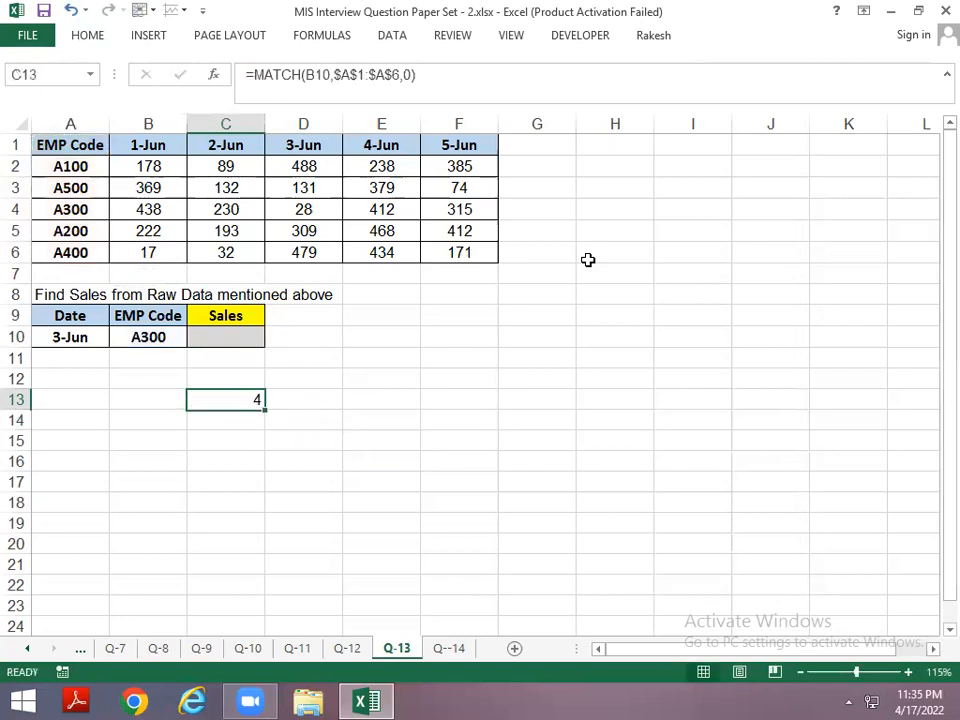
key("Right")
type("=match")
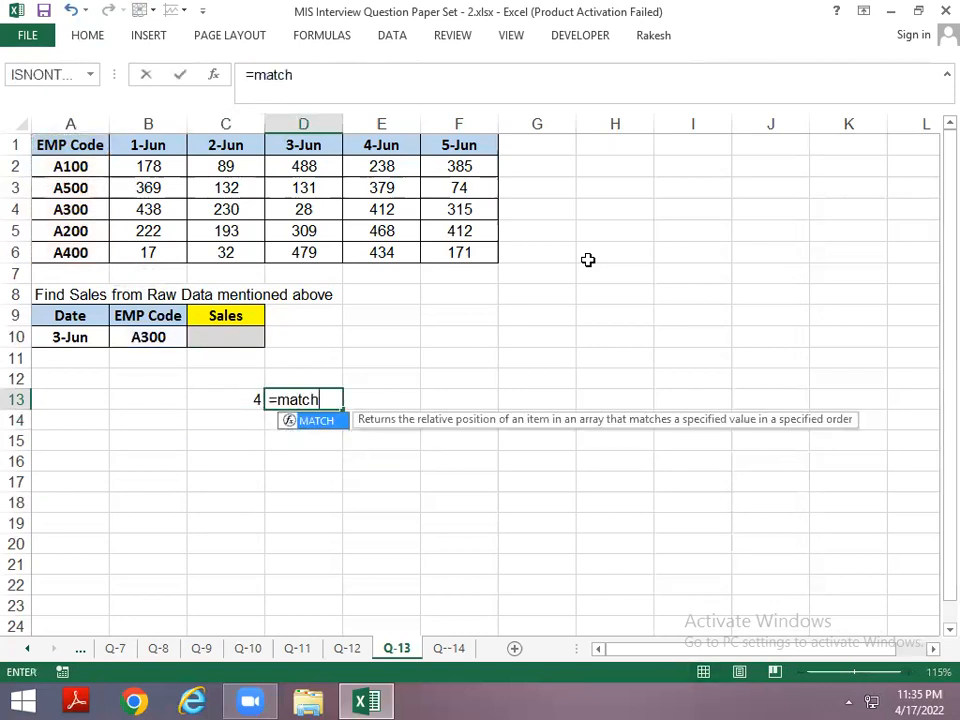
key("Tab")
key("Left")
key("Left")
key("Left")
key("Up")
key("Up")
key("Up")
type(",")
key("Up")
key("Up")
key("Up")
key("Up")
key("Up")
key("Up")
key("Up")
key("Left")
key("ctrl+Up")
key("ctrl+Left")
key("ctrl+shift+Right")
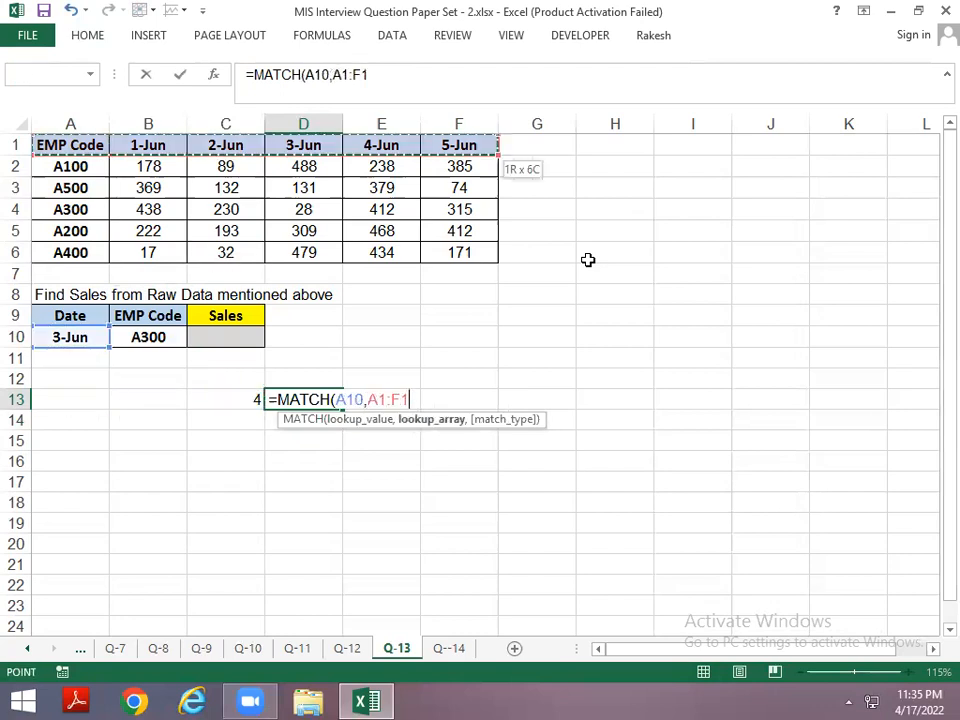
key("F4")
type(",0")
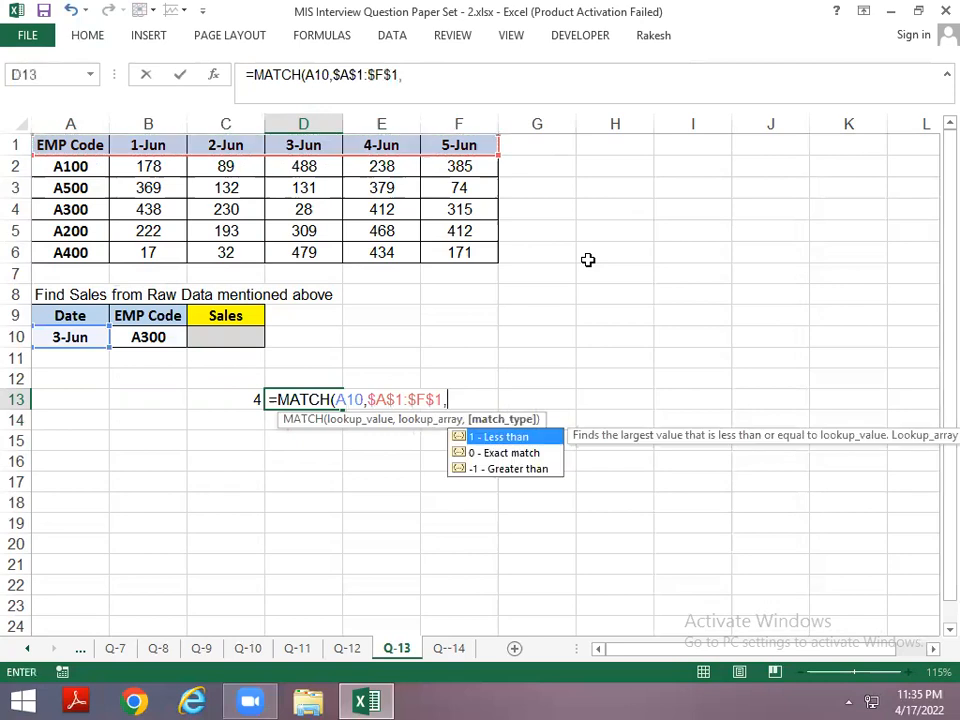
key("ctrl+Return")
Enter =INDEX(A1:F6,C13,D13) in the Sales cell C10 to return the sales figure using the two helper positions
key("Up")
key("Up")
key("Up")
key("Left")
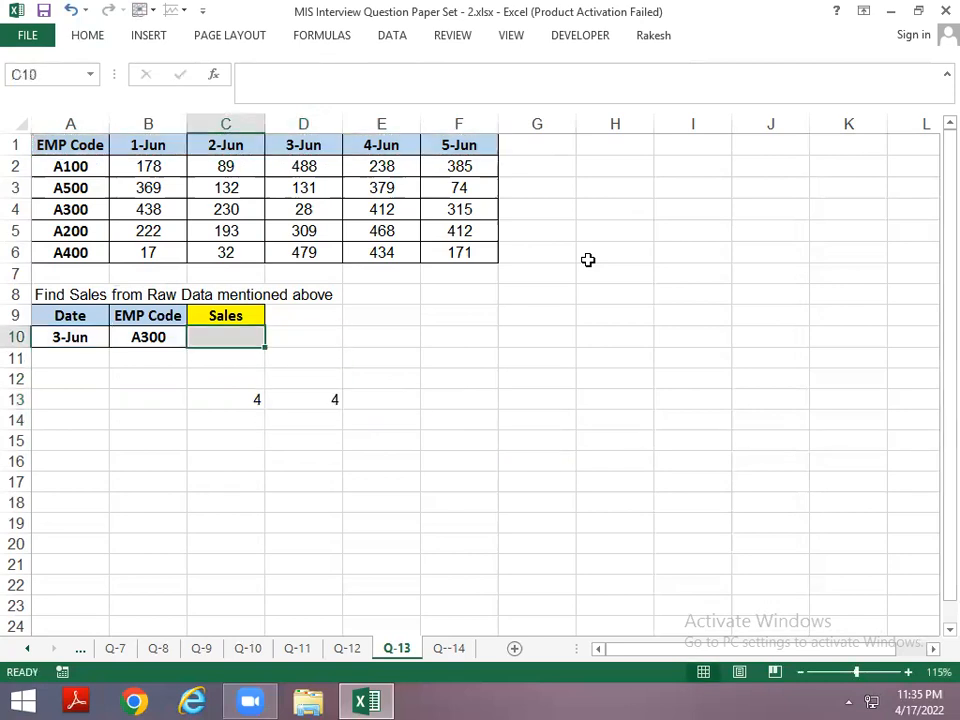
type("=inde")
key("Tab")
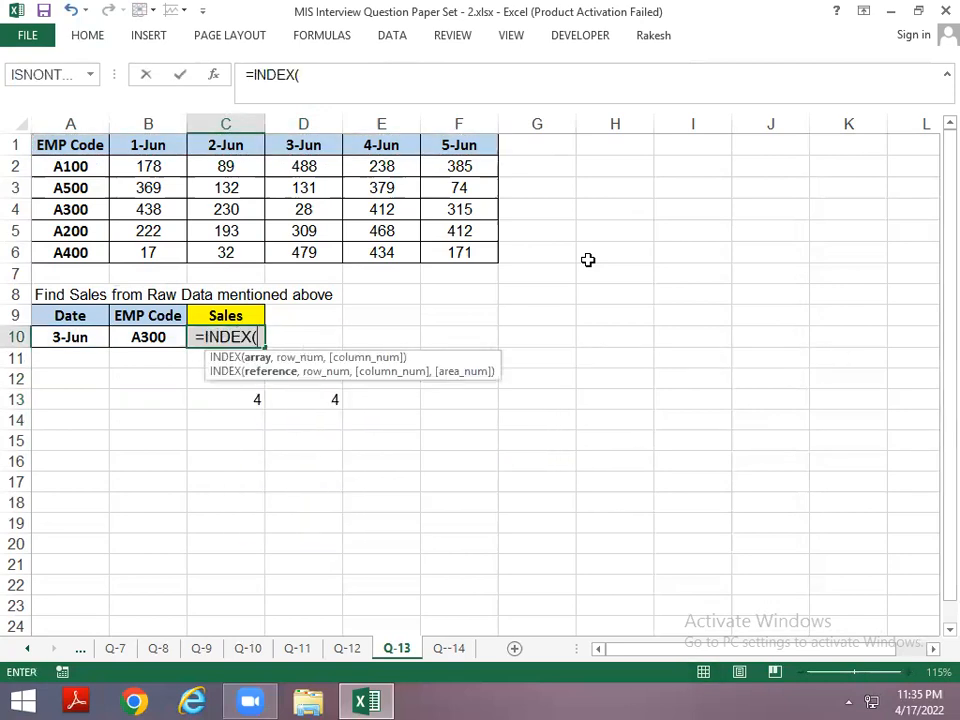
key("Left")
key("ctrl+Home")
key("ctrl+shift+Right")
key("ctrl+shift+Down")
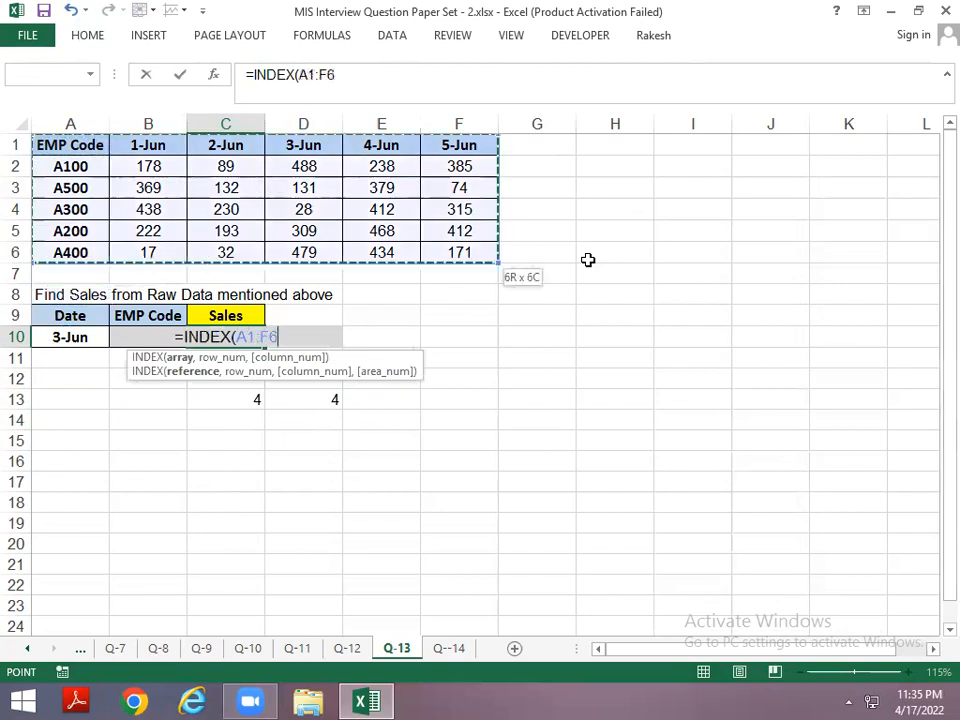
type(",")
key("Down")
key("Right")
key("Right")
key("Down")
key("Down")
key("Left")
key("Left")
type(",")
key("Right")
key("Down")
key("Down")
key("Down")
key("ctrl+Return")
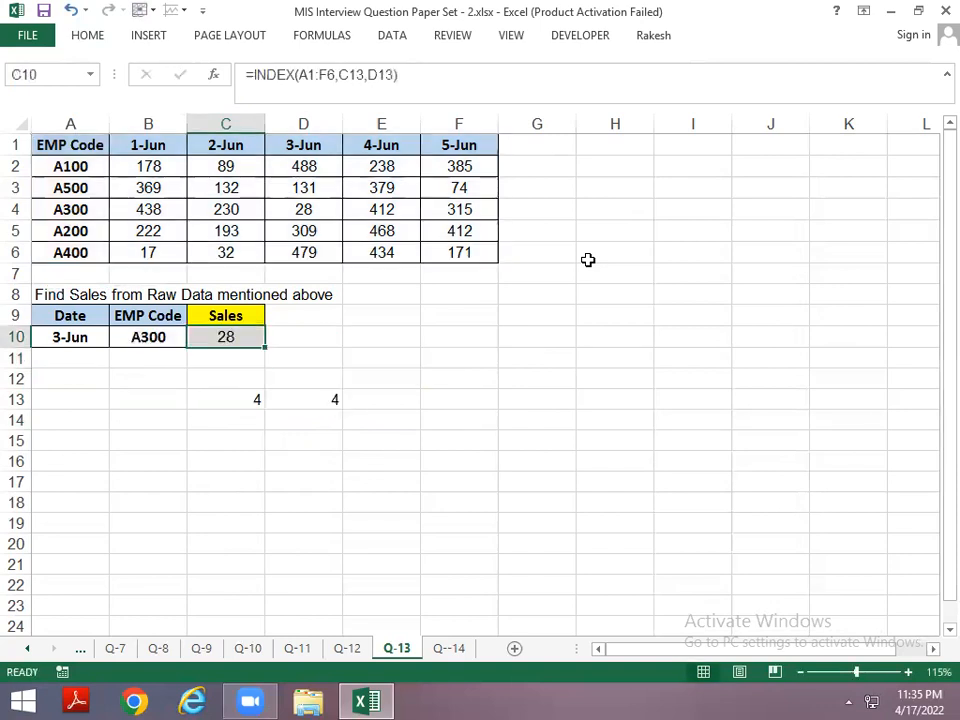
Set the lookup EMP Code in B10 to A500 from its list of allowed values to test the formula
key("Left")
key("alt+Down")
key("Up")
key("Return")
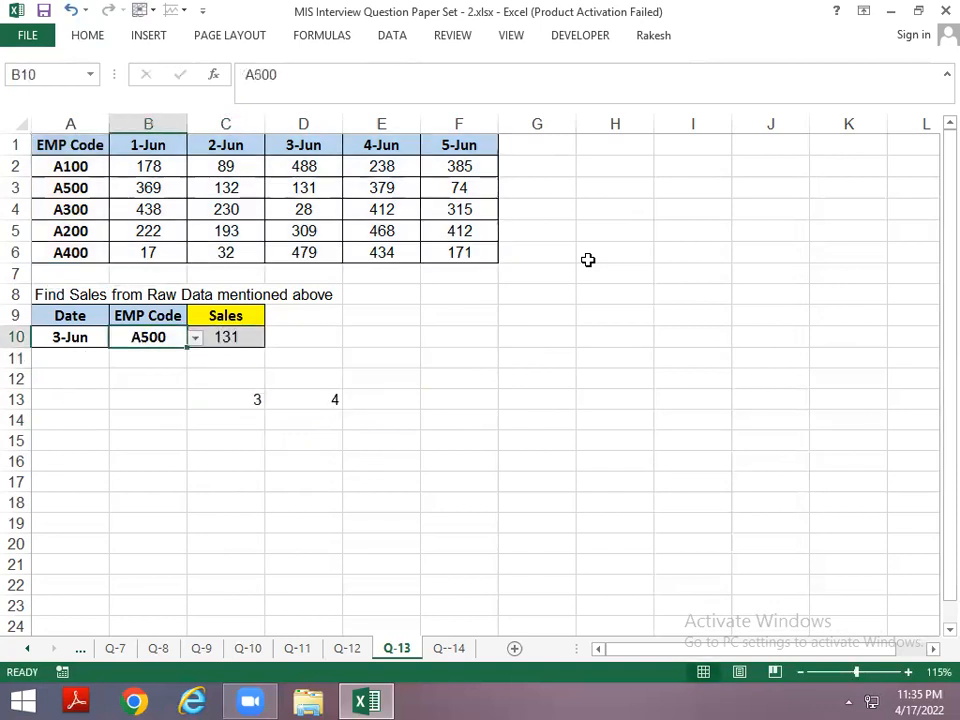
Replace the C13 reference in C10's INDEX formula with the copied expression MATCH(B10,$A$1:$A$6,0)
key("Right")
key("Down")
key("Down")
key("Down")
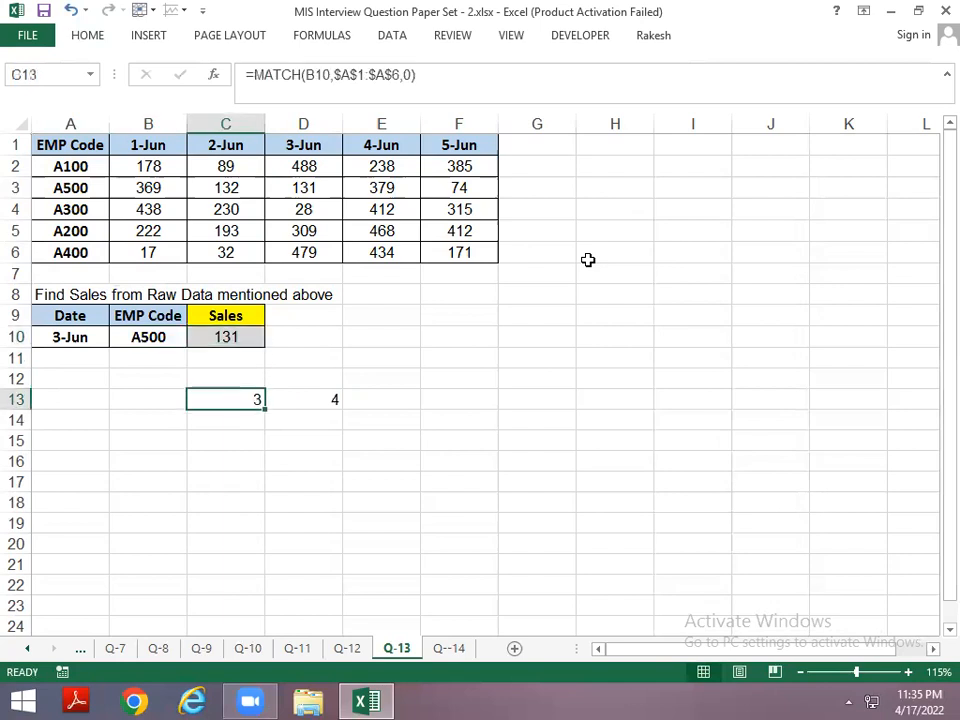
key("F2")
key("shift+Home")
key("shift+Right")
key("Escape")
key("Up")
key("Up")
key("Up")
key("F2")
key("Left")
key("Left")
key("Left")
key("Left")
key("Left")
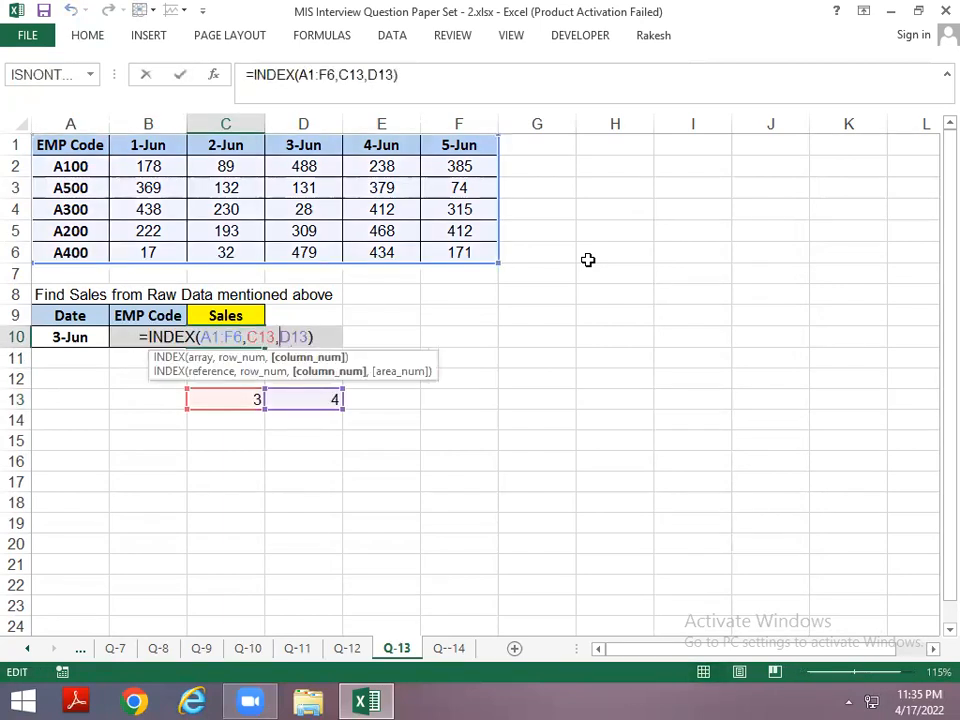
key("Delete")
key("Delete")
key("Delete")
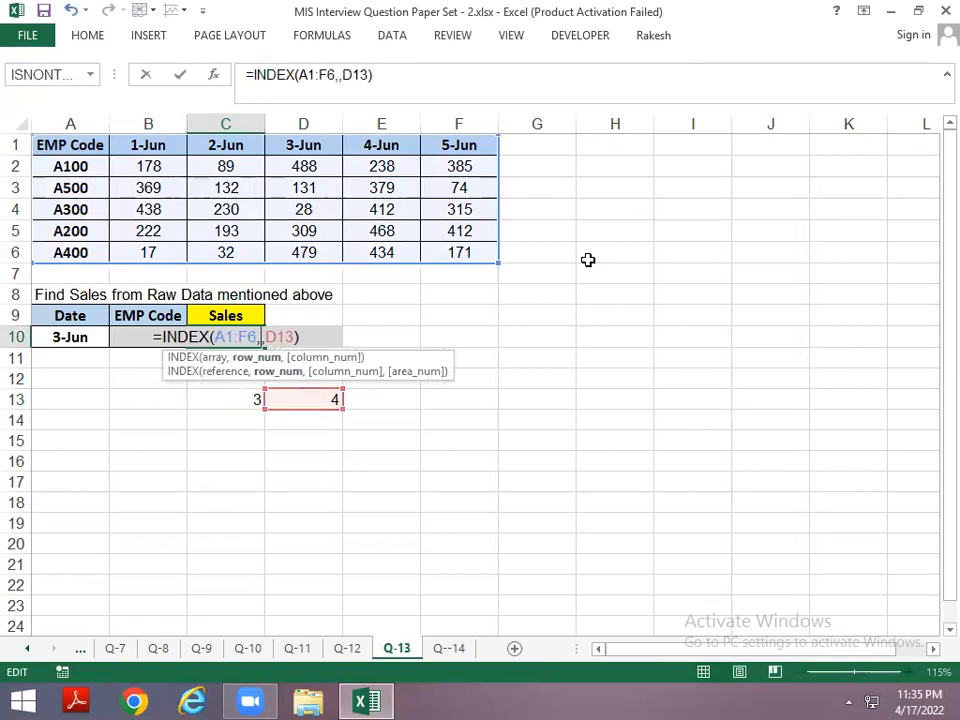
key("ctrl+v")
key("Return")
Replace the D13 reference in C10's INDEX formula with the copied expression MATCH(A10,$A$1:$F$1,0)
key("Right")
key("Down")
key("Down")
key("F2")
key("shift+Home")
key("ctrl+c")
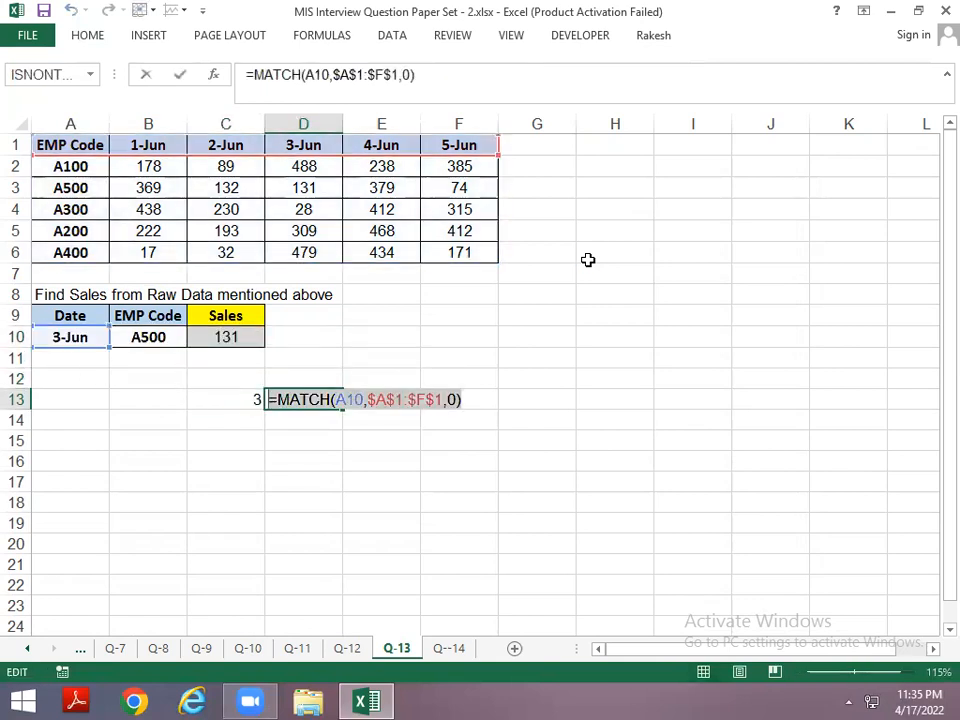
key("Escape")
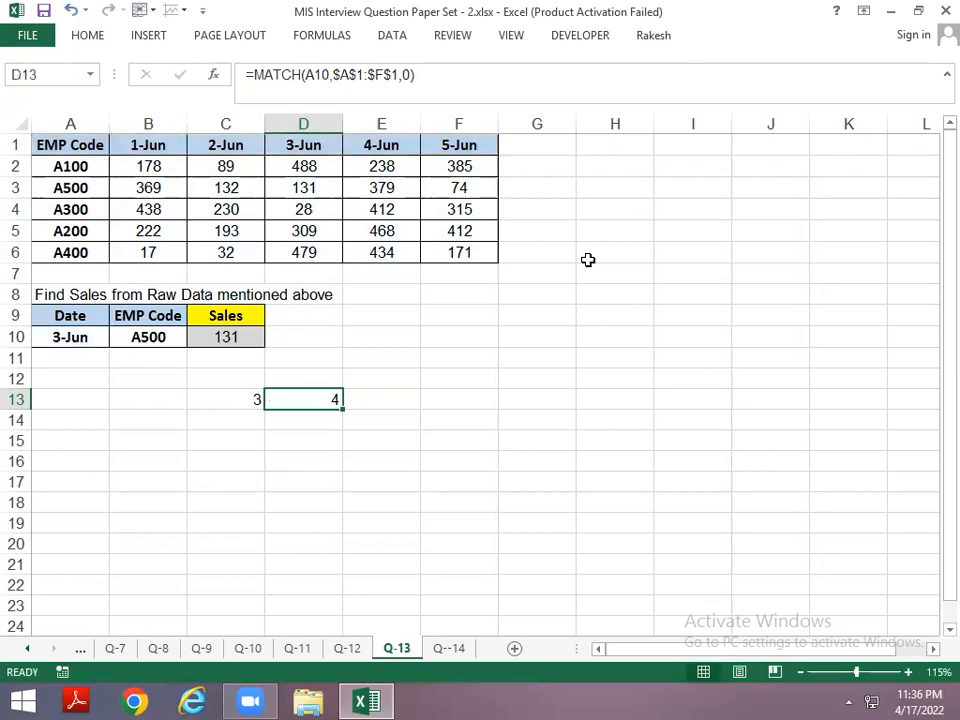
key("Up")
key("Left")
key("Up")
key("Up")
key("F2")
key("Left")
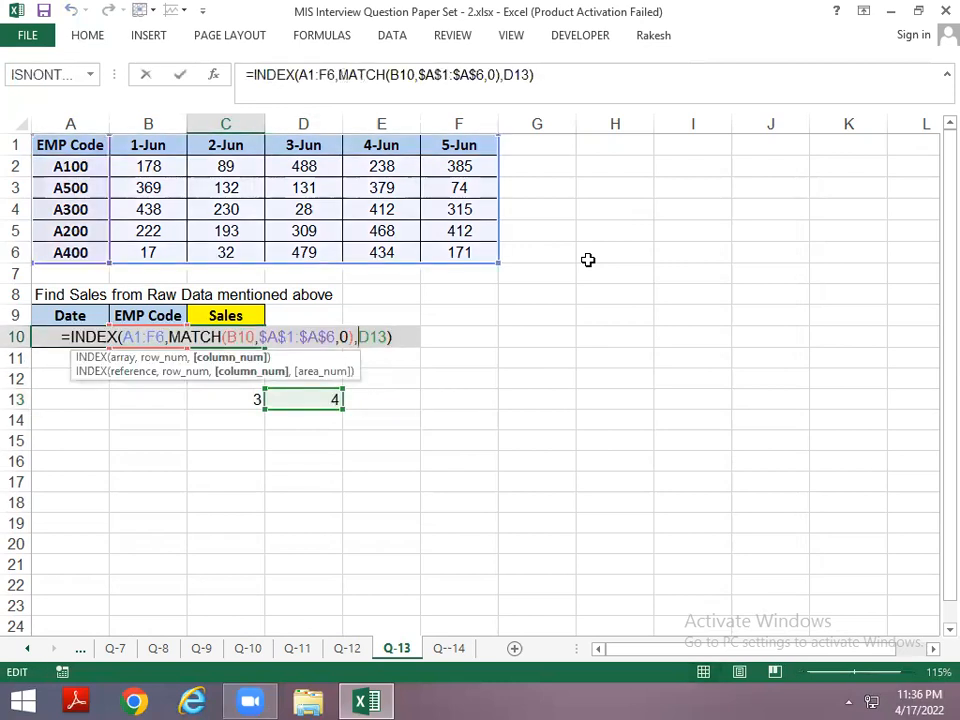
key("BackSpace")
key("BackSpace")
key("BackSpace")
key("ctrl+v")
key("Return")
Set the lookup EMP Code in B10 to A200 from its list to test the merged formula
key("Up")
key("Left")
key("Left")
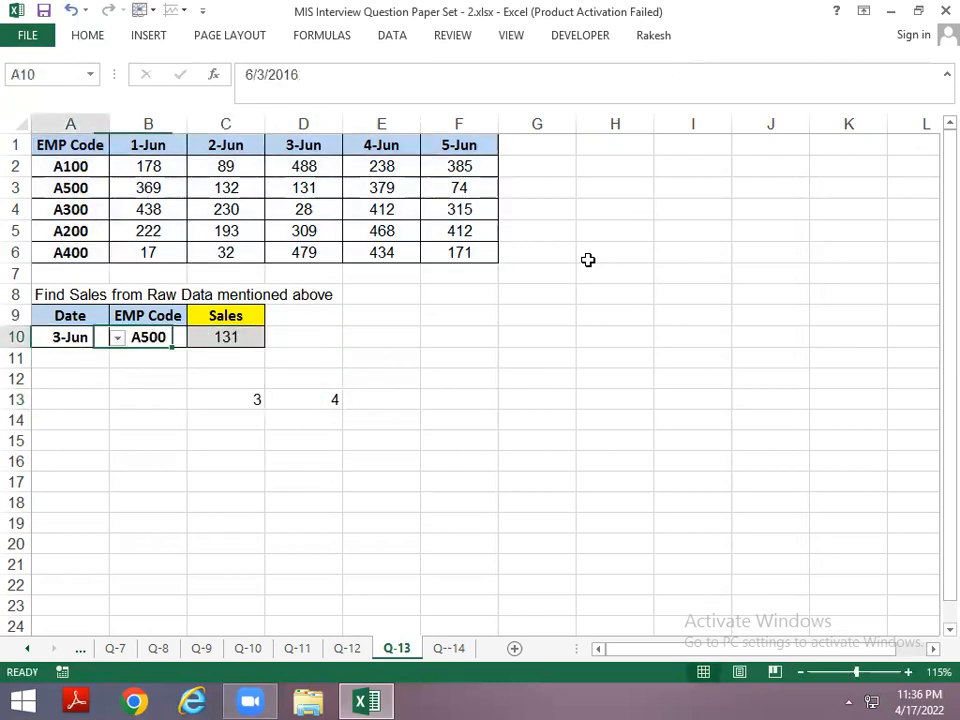
key("Right")
key("alt+Down")
key("Down")
key("Down")
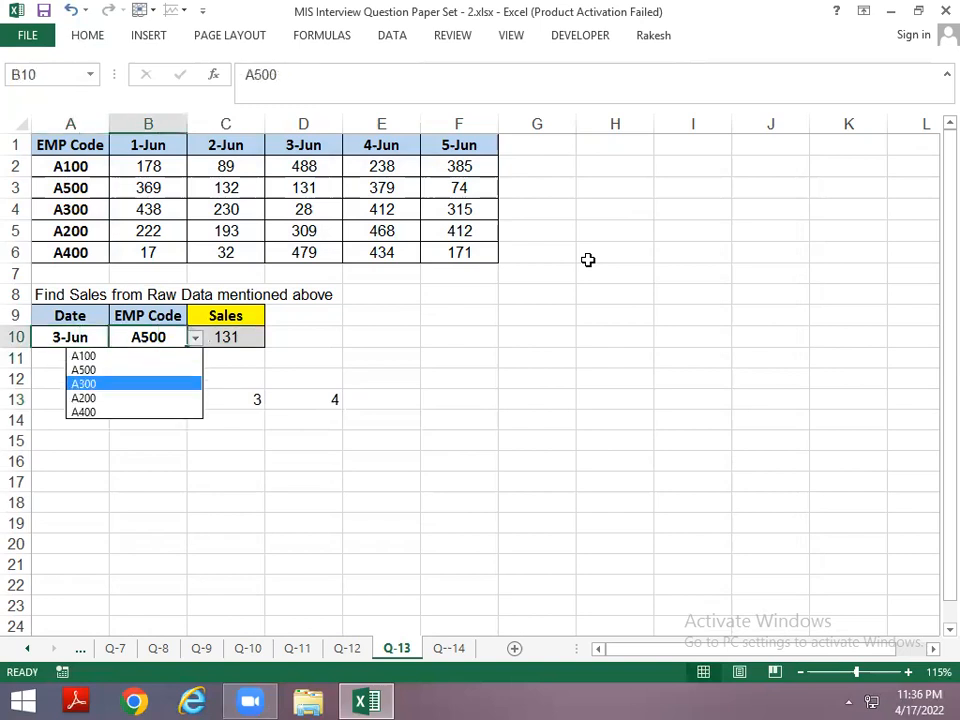
key("Return")
Set the lookup Date in A10 to 5-Jun from its list of allowed dates
key("Left")
key("alt+Down")
key("Down")
key("Down")
key("Up")
key("Down")
key("Return")
Fill A200's 5-Jun sales cell F5 yellow as a check against the lookup, and undo the fill
key("Up")
key("Up")
key("Up")
key("Up")
key("Up")
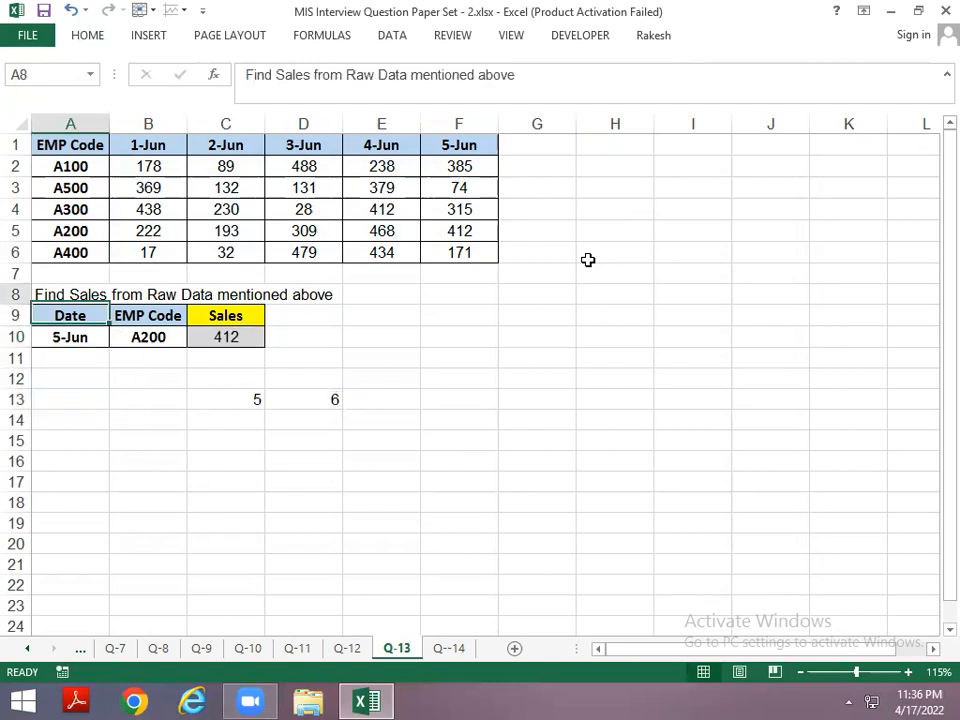
key("Right")
key("Right")
key("Right")
key("Right")
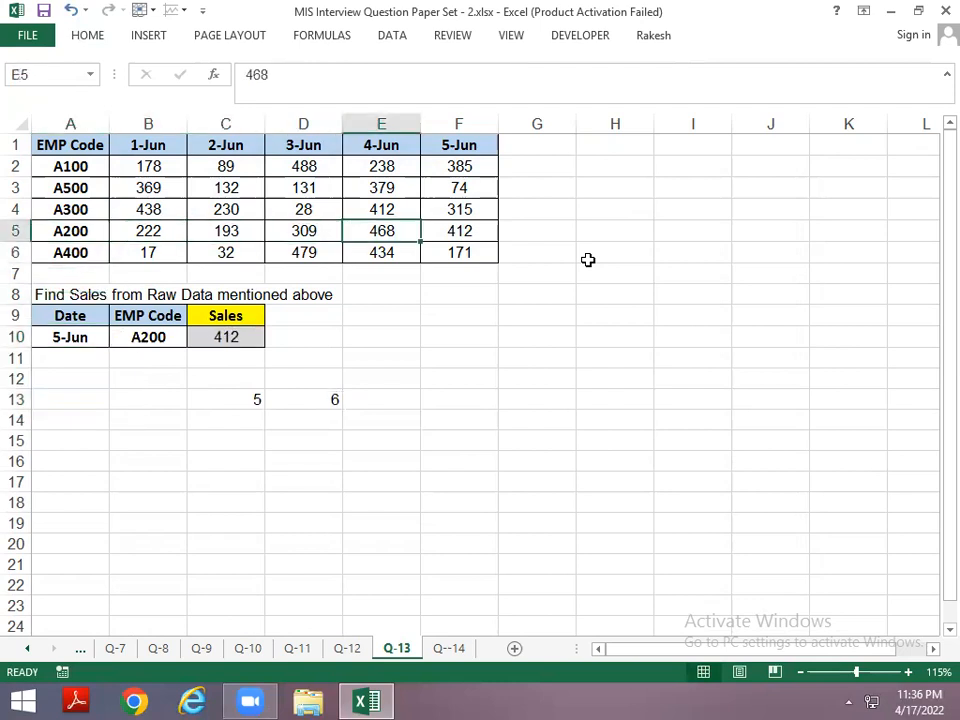
key("Right")
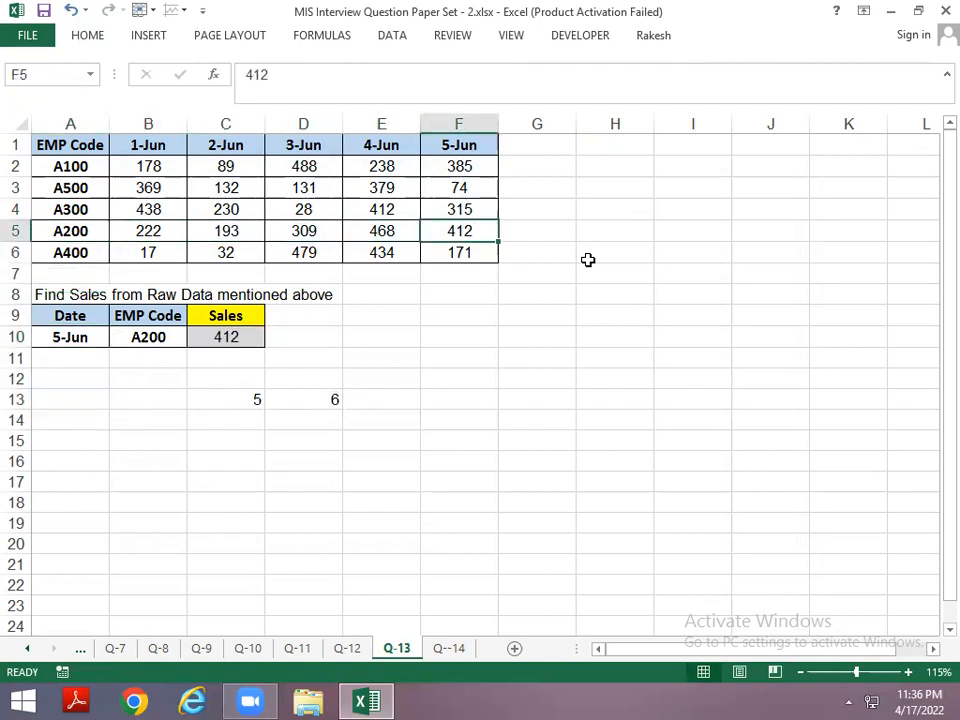
left_click(90, 35)
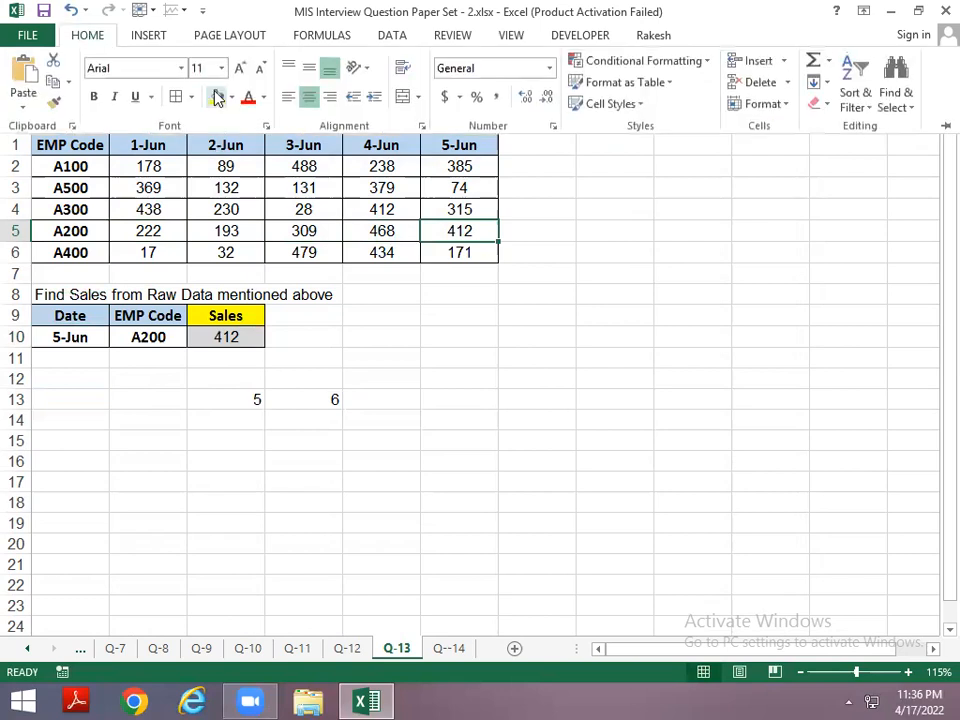
left_click(216, 97)
key("ctrl+z")
Set the lookup Date in A10 to 2-Jun from its list
left_click(160, 337)
key("Left")
key("Left")
key("Left")
key("Left")
key("Left")
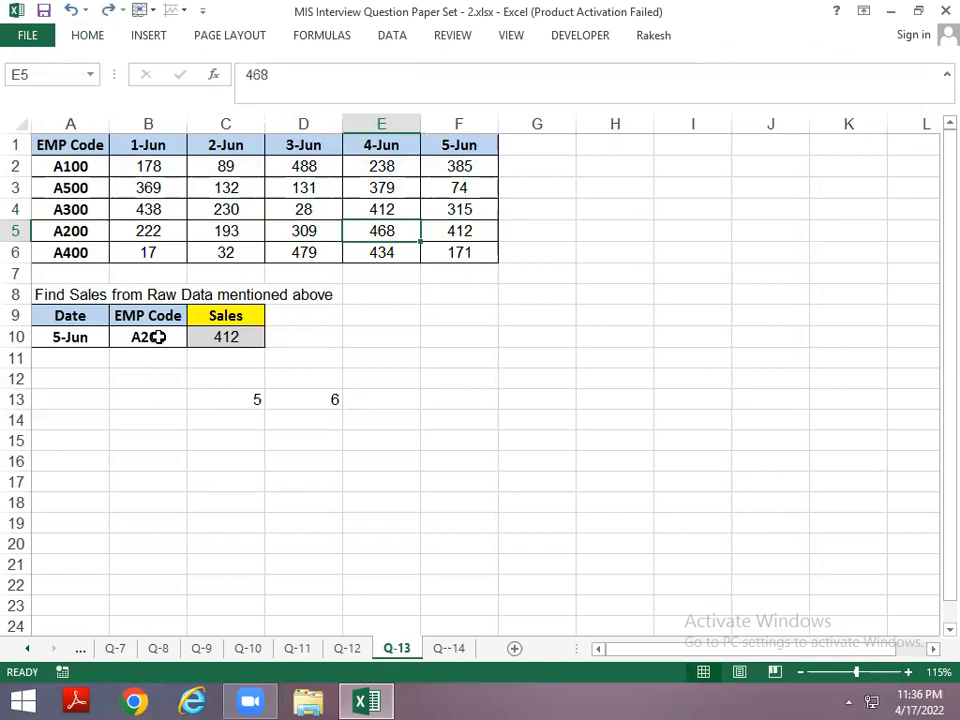
key("Down")
key("Down")
key("Down")
key("Down")
key("Down")
key("alt+Down")
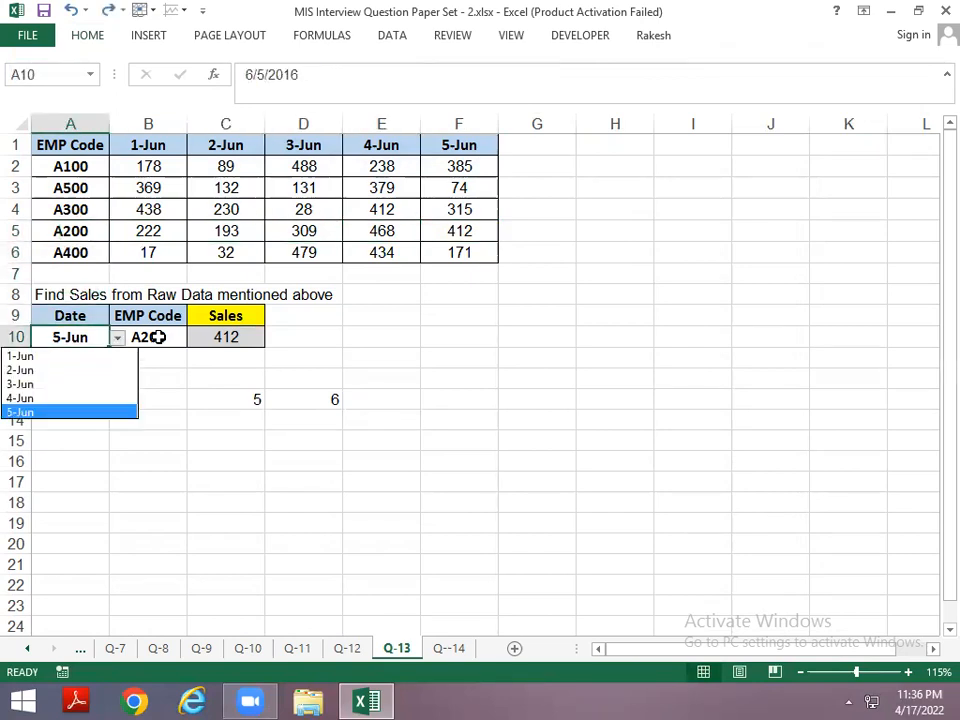
key("Up")
key("Up")
key("Up")
key("Return")
Set the lookup EMP Code in B10 to A300 from its list
key("Right")
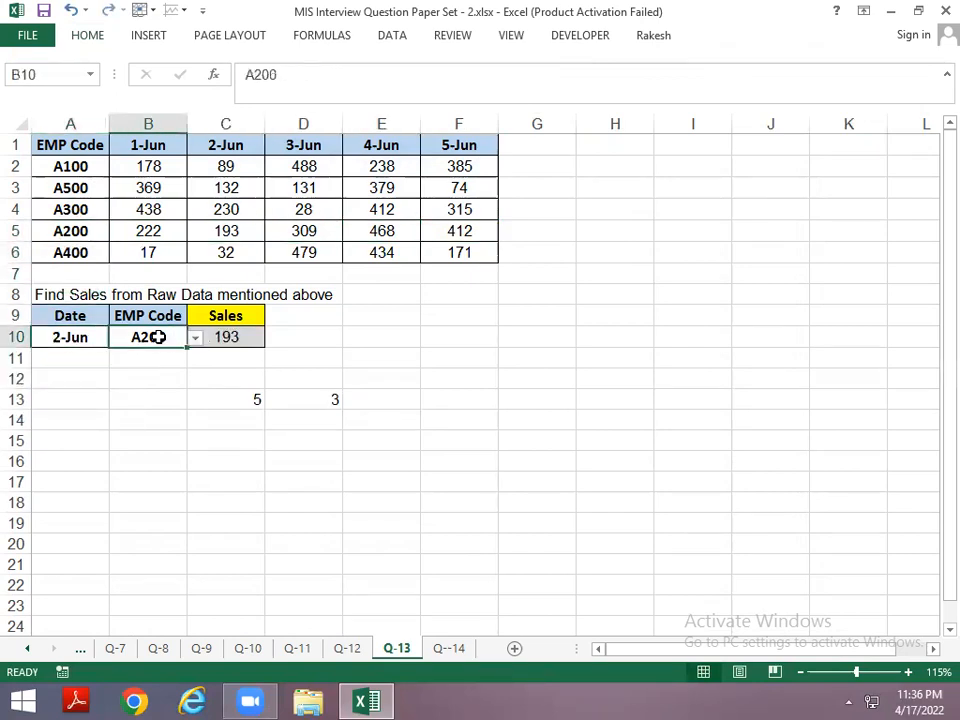
key("alt+Down")
key("Down")
key("Up")
key("Up")
key("Return")
Fill A300's 2-Jun sales cell C4 yellow as a check against the lookup, and undo the fill
key("Up")
key("Up")
key("Up")
key("Up")
key("Up")
key("Left")
key("Up")
key("Right")
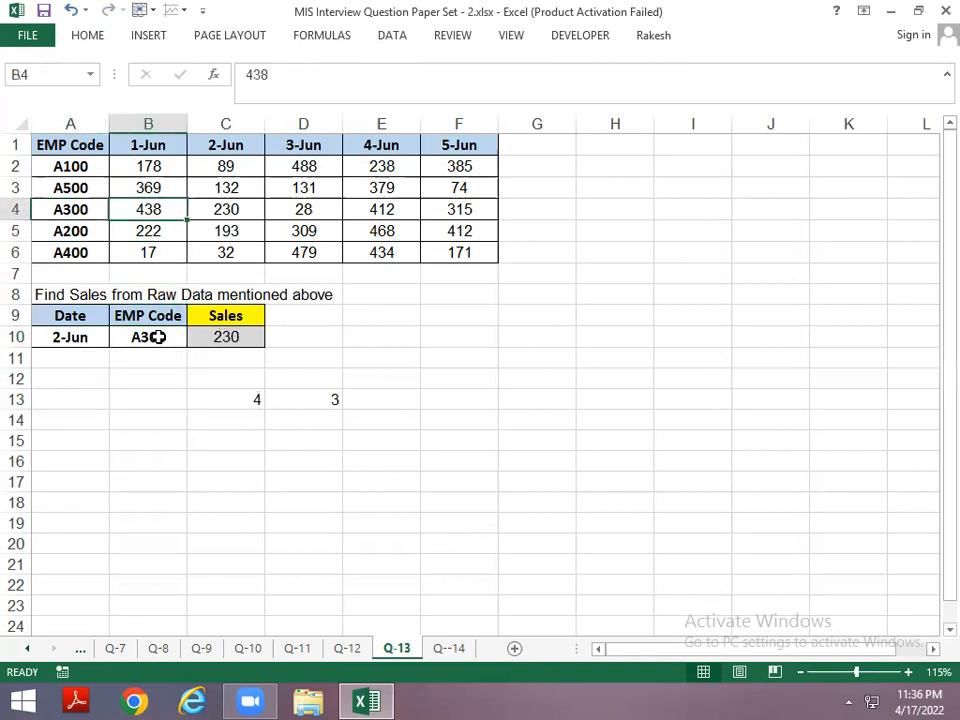
key("Right")
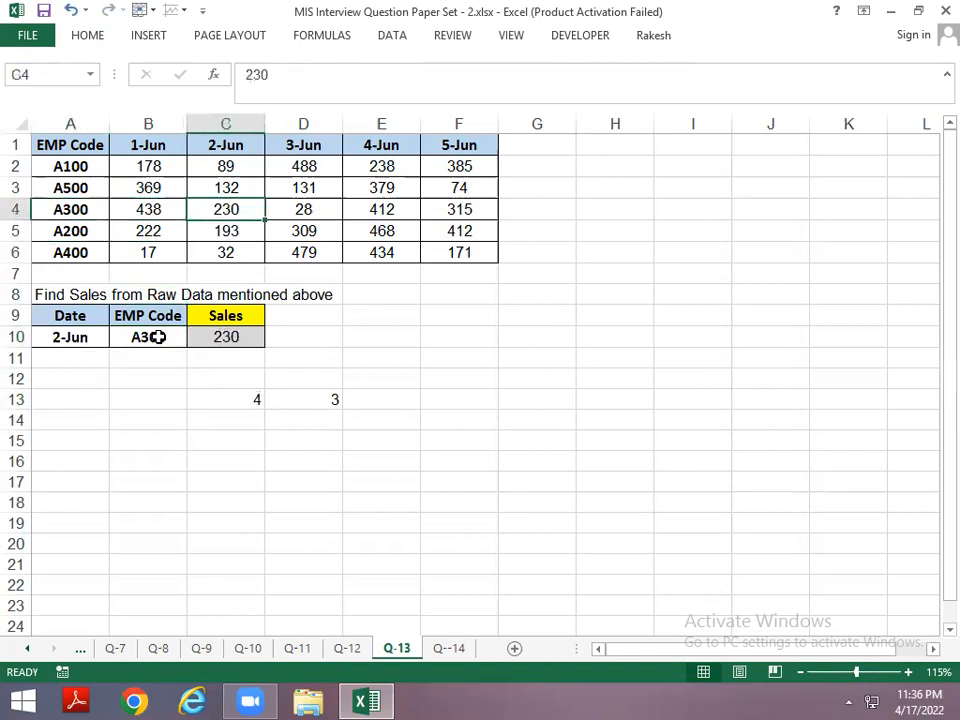
left_click(87, 38)
left_click(217, 96)
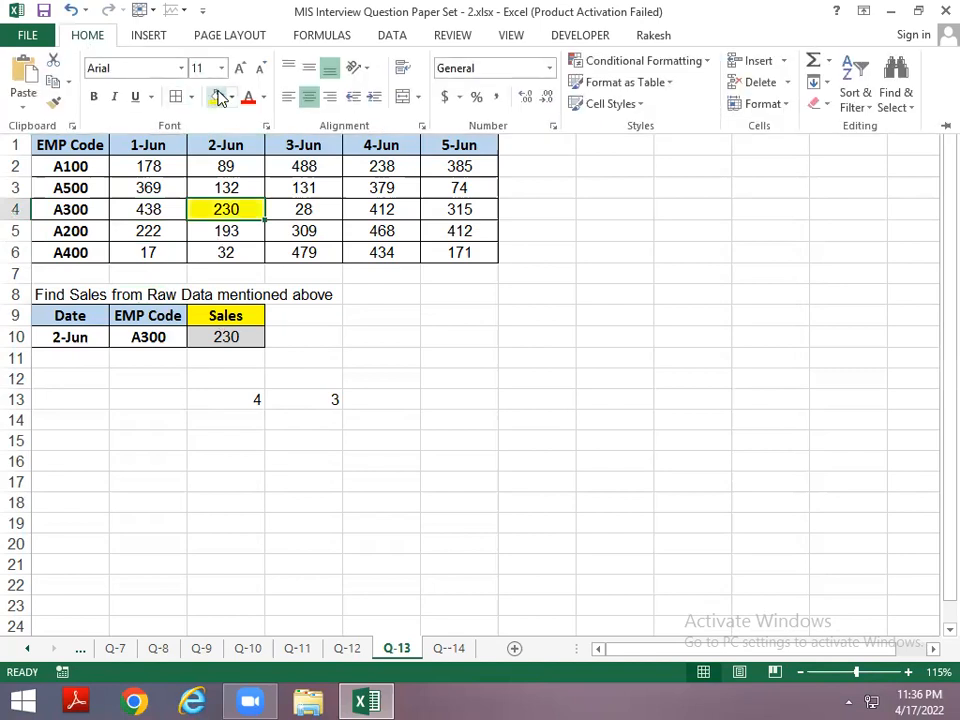
key("ctrl+z")
Switch to the Q--14 sheet and review the Veg and Fruit entries in A3:A4 against the empty Item cell E4
key("ctrl+Page_Down")
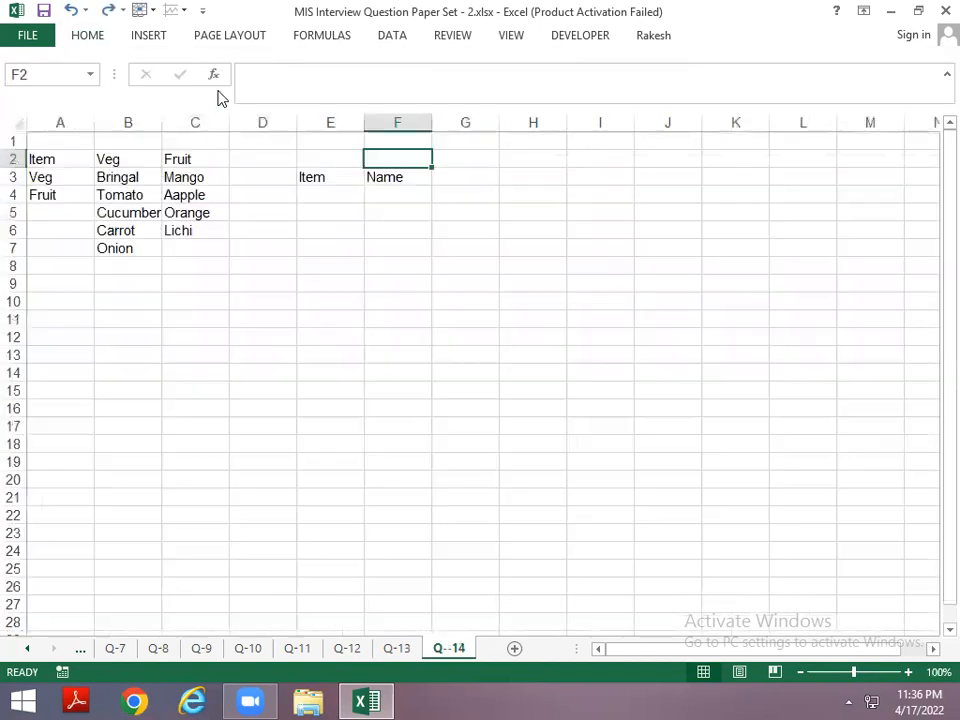
key("Home")
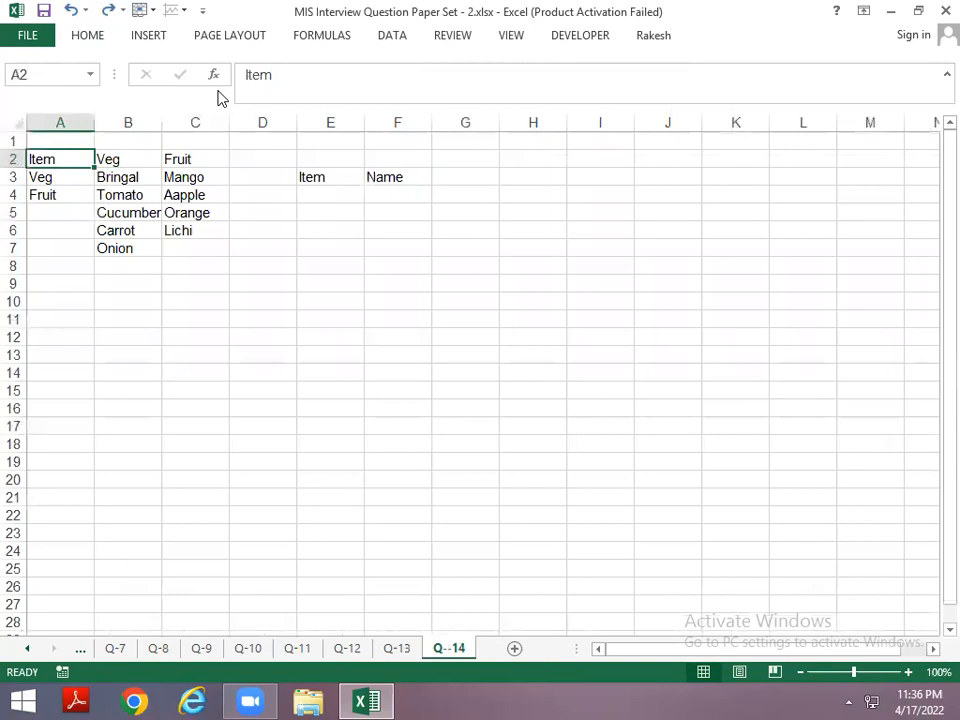
scroll(237, 140, "up", 2)
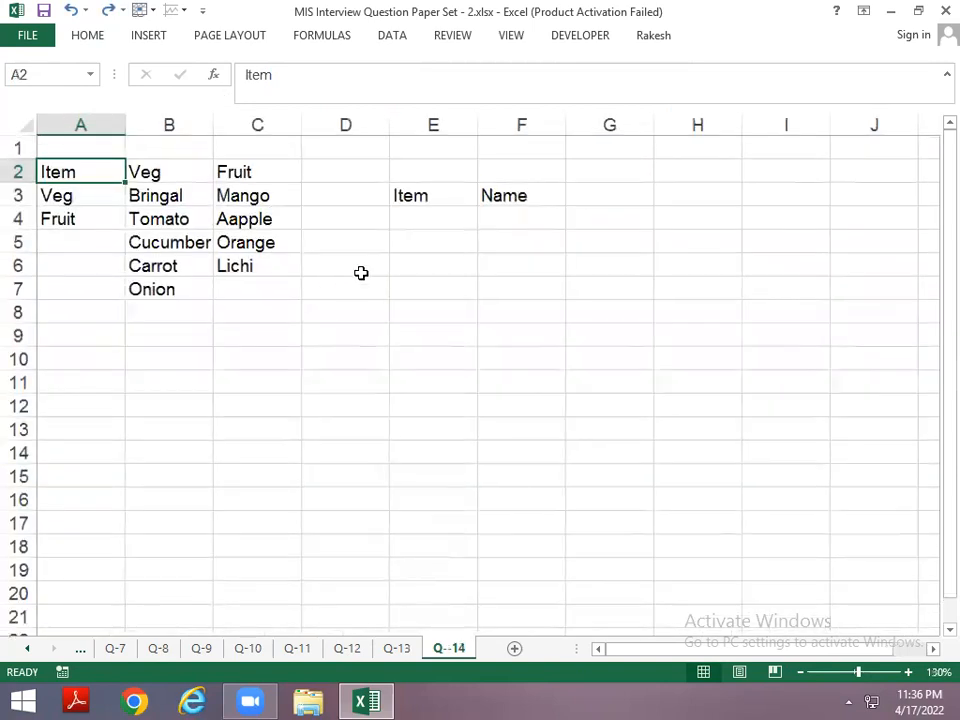
left_click(410, 196)
left_click(408, 218)
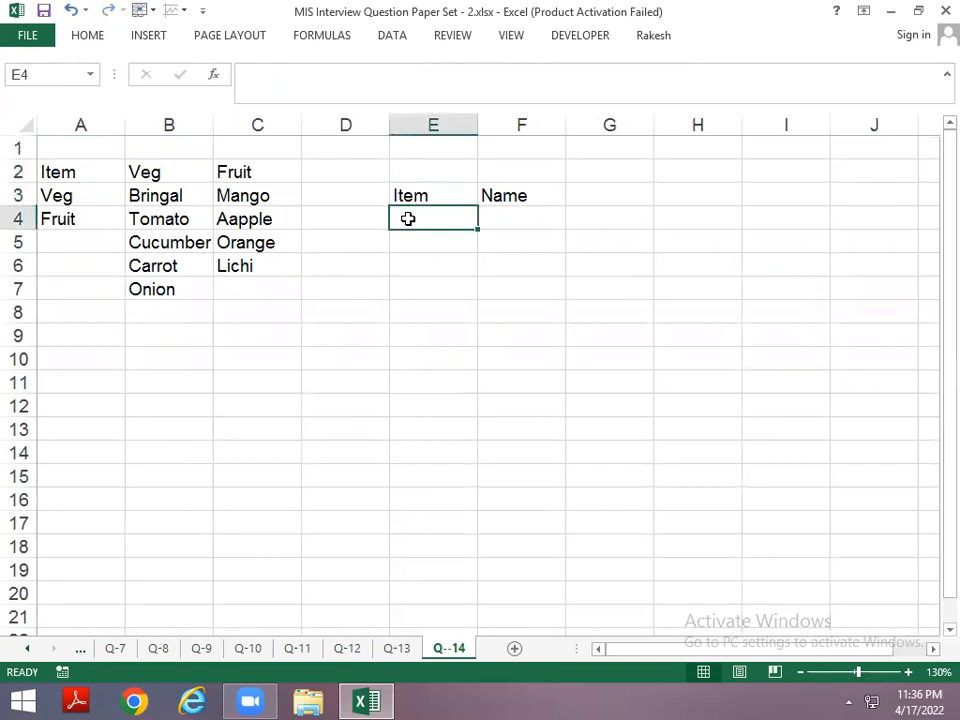
key("Left")
key("Left")
key("Left")
key("Left")
key("Up")
key("shift+Down")
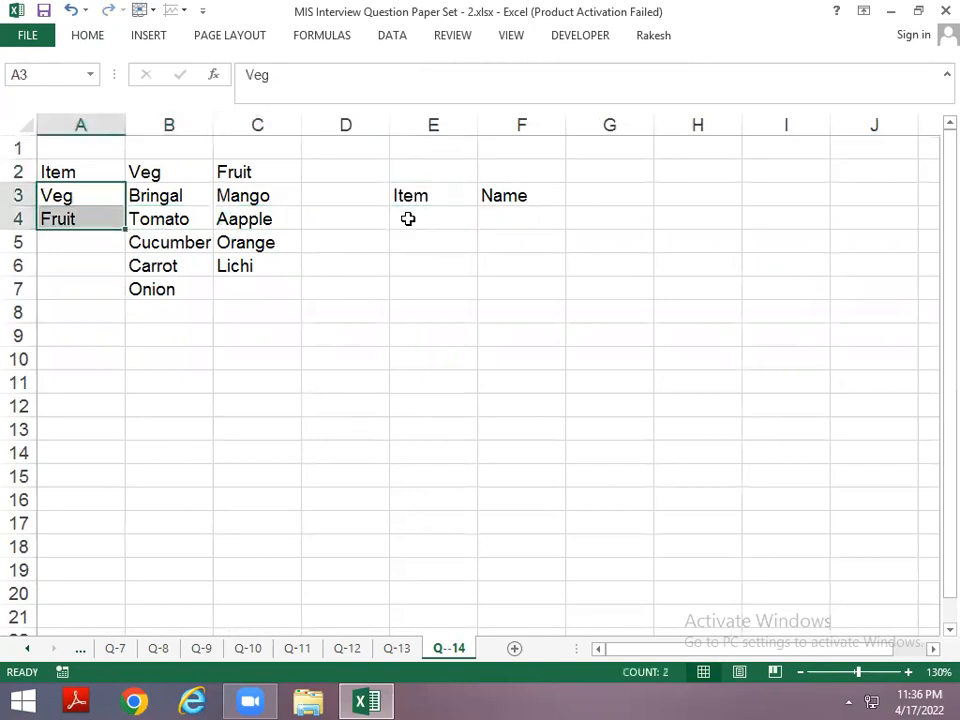
Apply List data validation to the Item cell E4 with the source =$A$3:$A$4
key("Right")
key("Right")
key("Right")
key("Right")
key("Down")
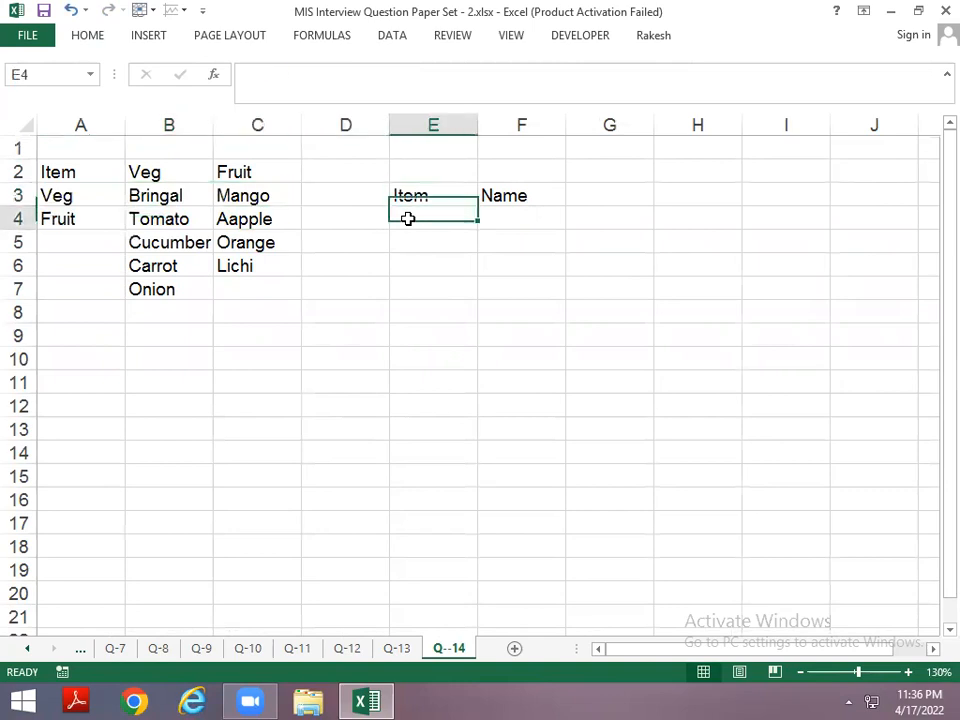
left_click(395, 38)
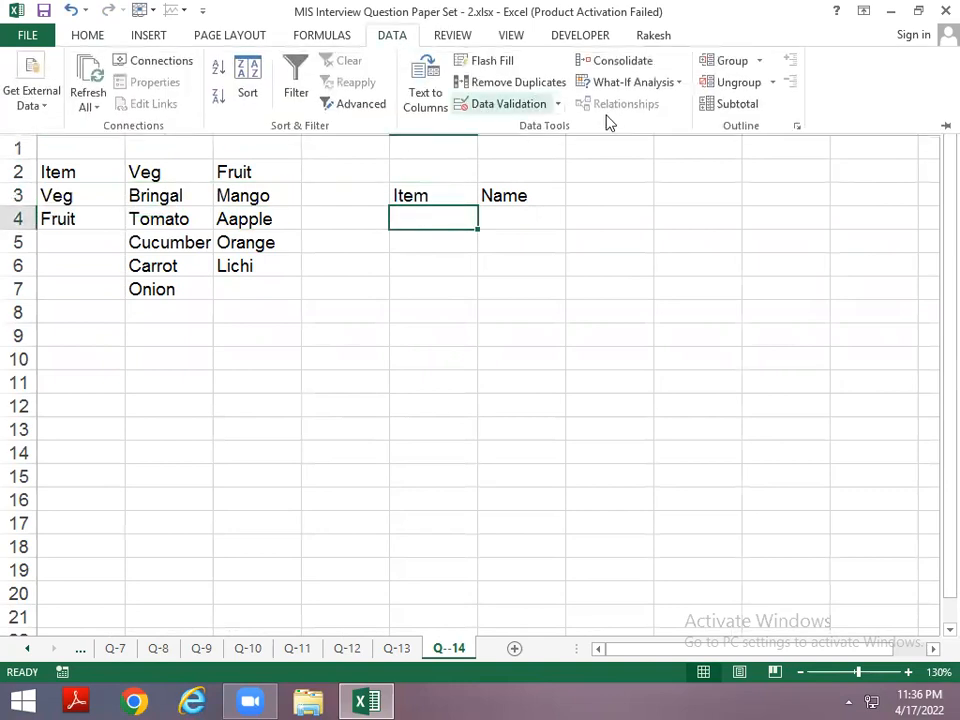
left_click(522, 104)
left_click(424, 346)
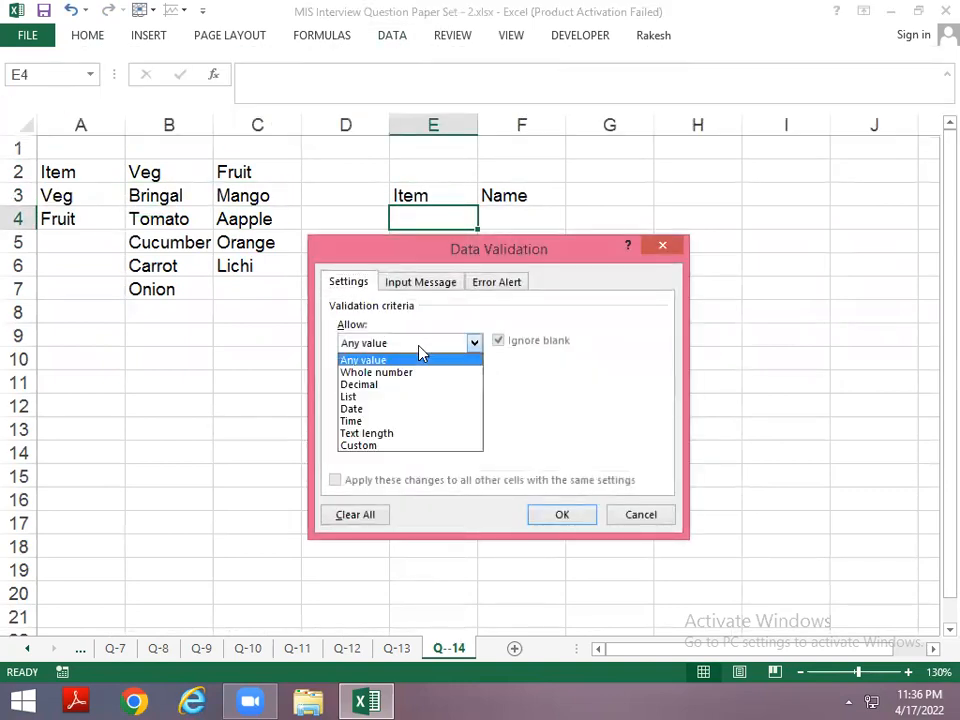
left_click(372, 397)
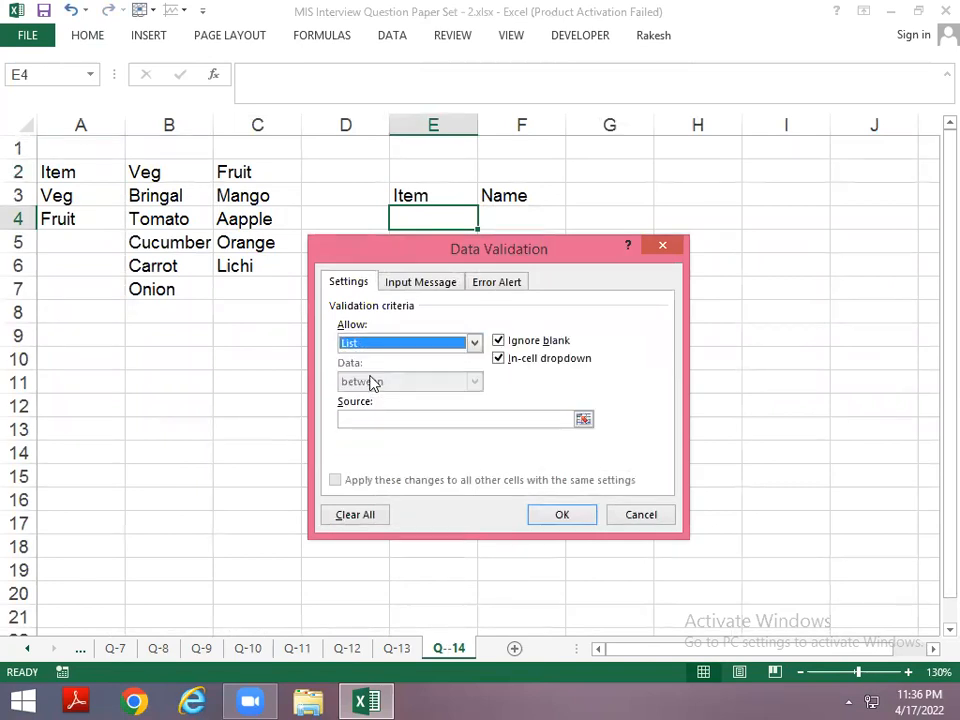
left_click(583, 419)
left_click_drag(57, 196, 60, 221)
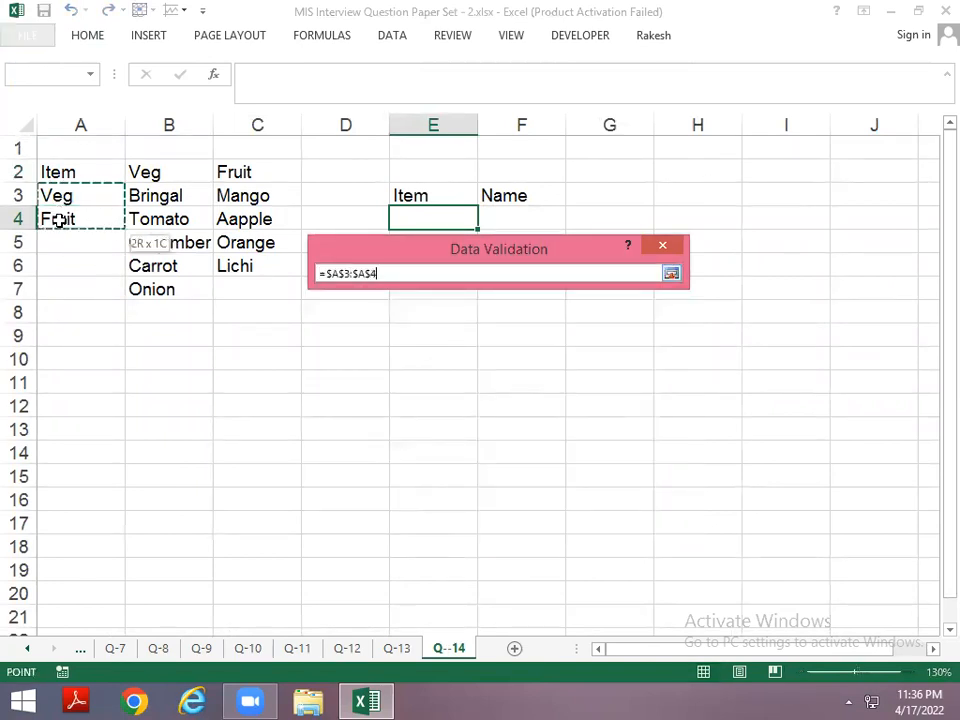
left_click(671, 273)
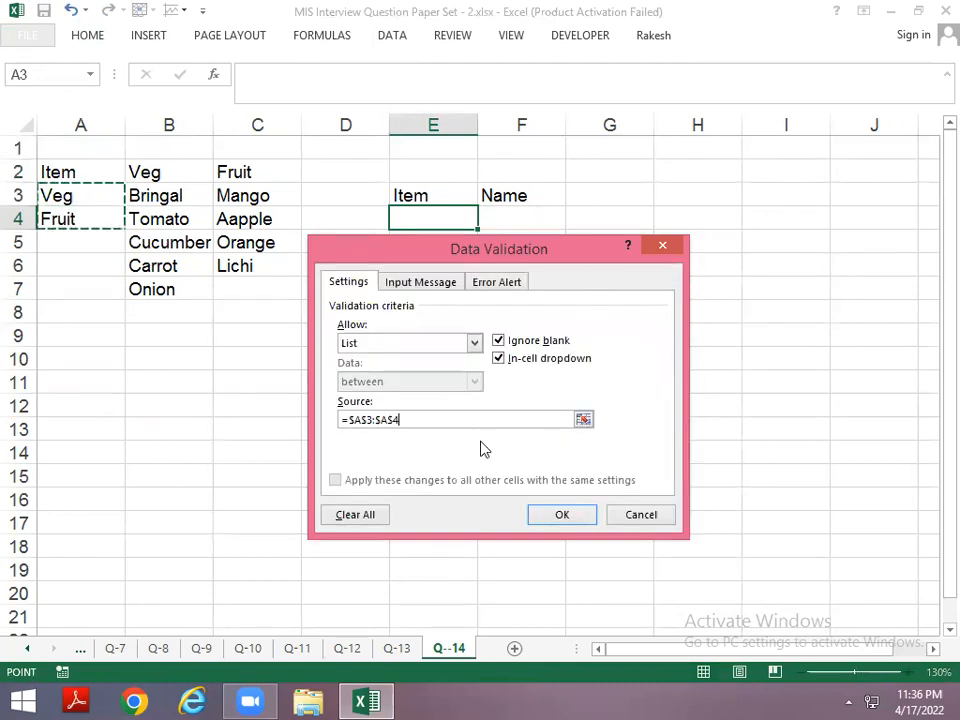
left_click(571, 515)
Test the Item list in E4 by choosing Veg, switch it to Fruit, and review the fruit names in C3:C6
left_click(486, 219)
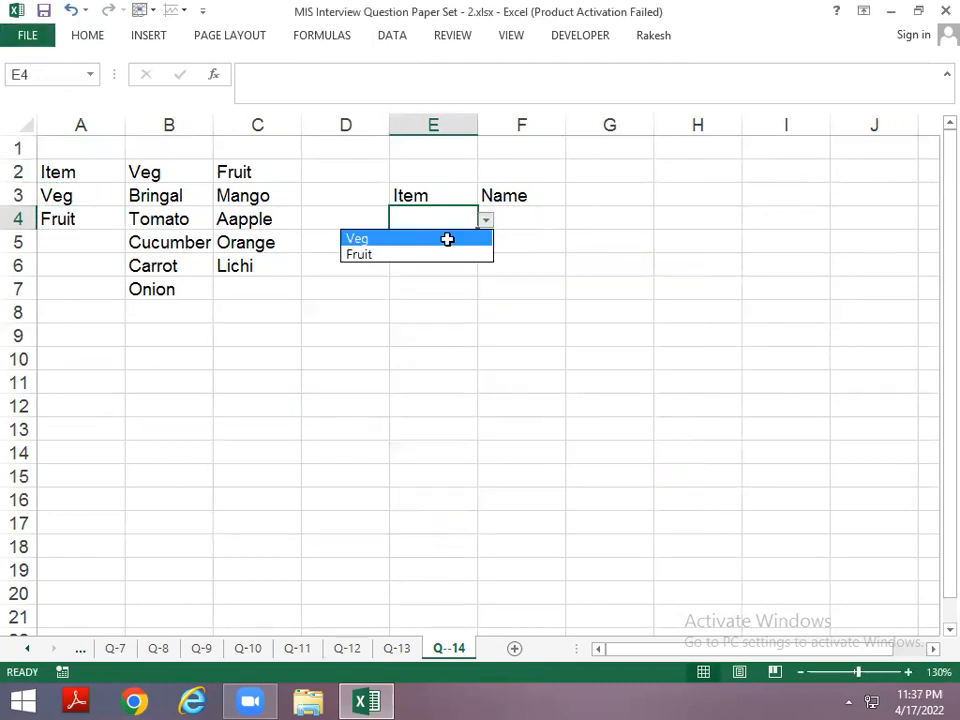
left_click(446, 238)
left_click(489, 222)
left_click(411, 254)
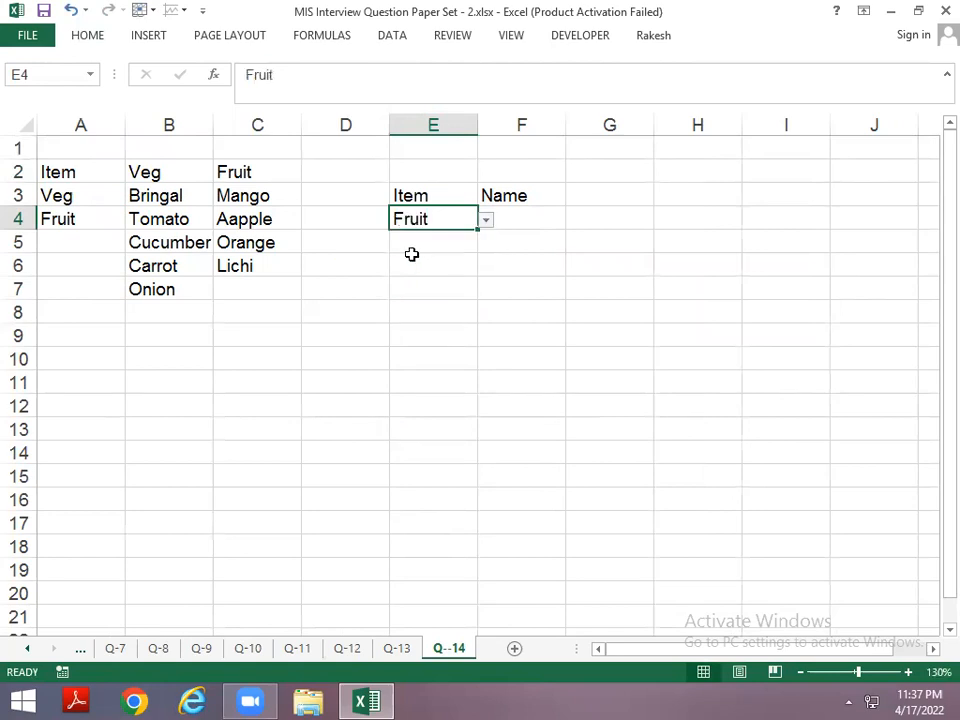
left_click(514, 222)
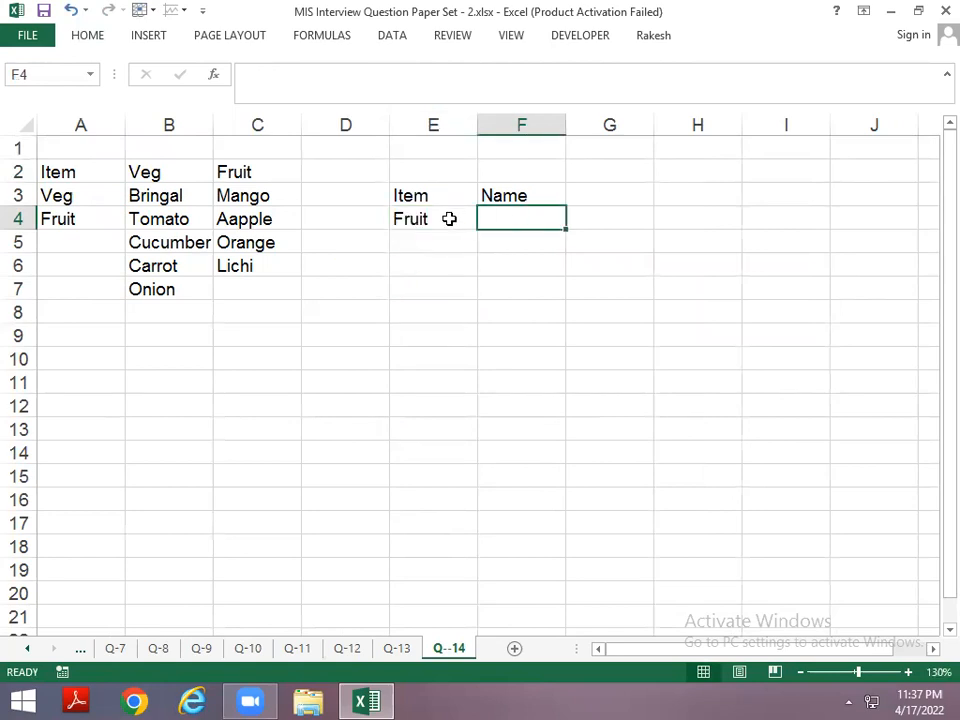
left_click(445, 222)
left_click_drag(251, 196, 245, 262)
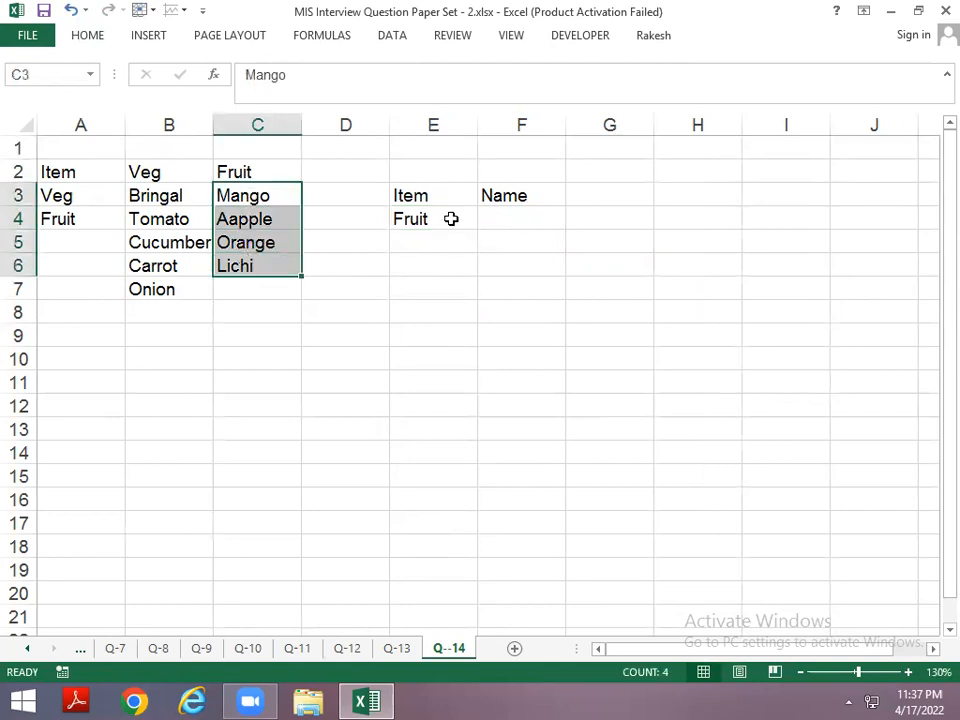
Set the Item in E4 to Veg from its list and review the matching vegetable names in B3:B7
left_click(450, 219)
left_click(485, 220)
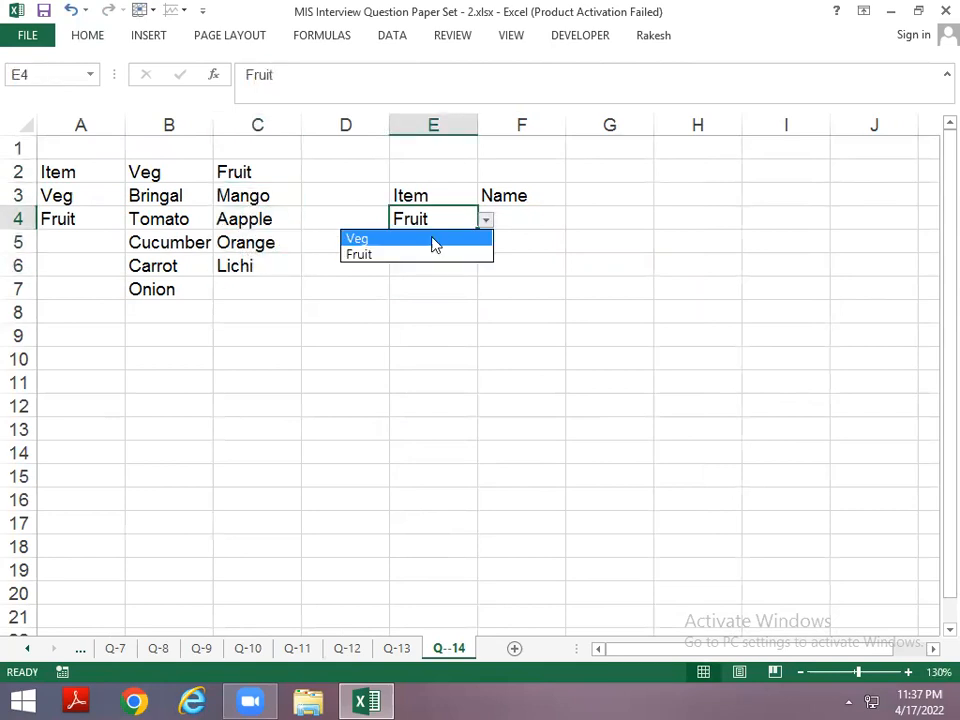
left_click(435, 242)
left_click_drag(162, 191, 164, 283)
Apply all borders to the range A2:C8, and undo the borders
key("Left")
key("Up")
key("shift+Down")
key("shift+Down")
key("shift+Down")
key("shift+Down")
key("shift+Down")
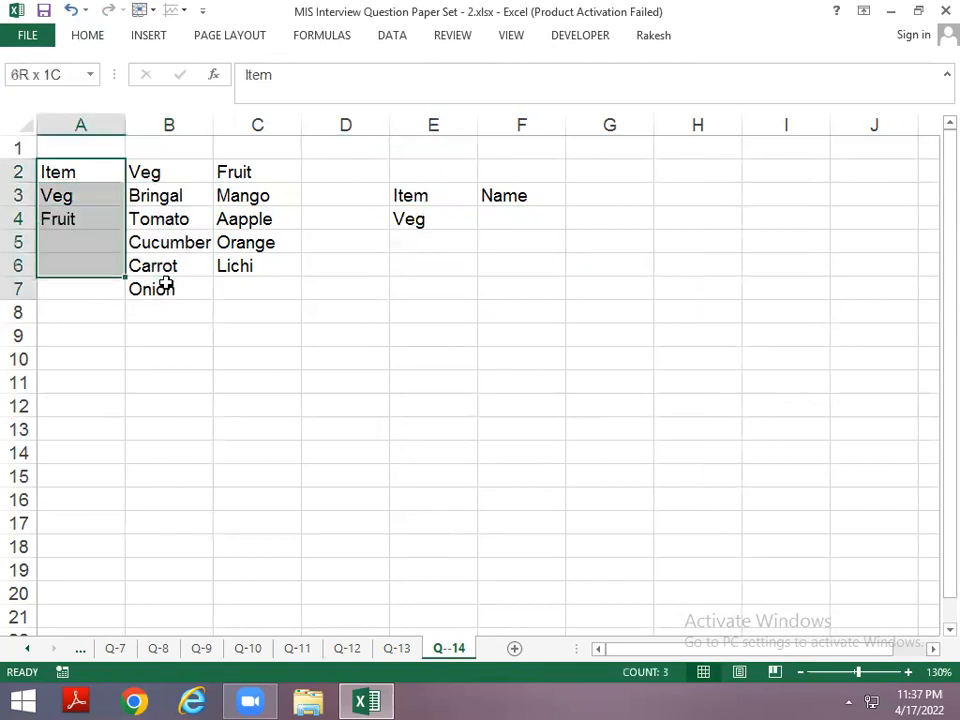
key("shift+Down")
key("shift+Right")
key("shift+Right")
key("alt+h")
key("b")
key("a")
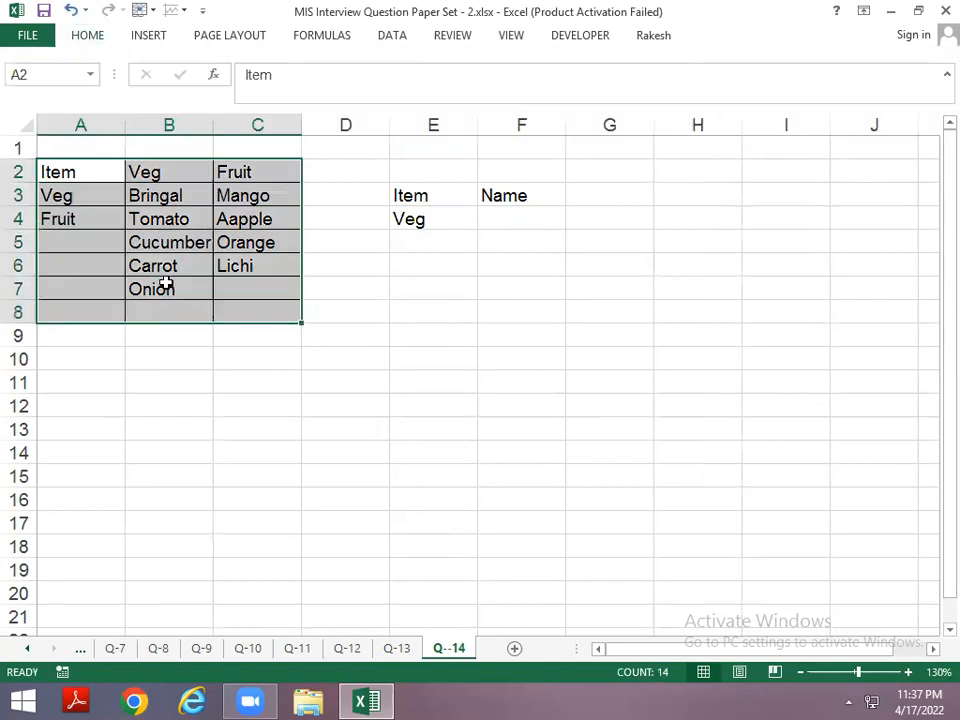
key("Up")
key("Down")
key("ctrl+z")
Apply all borders to the item table in A2:C7
key("Up")
key("Down")
key("shift+Down")
key("shift+Down")
key("shift+Down")
key("shift+Down")
key("shift+Down")
key("shift+Right")
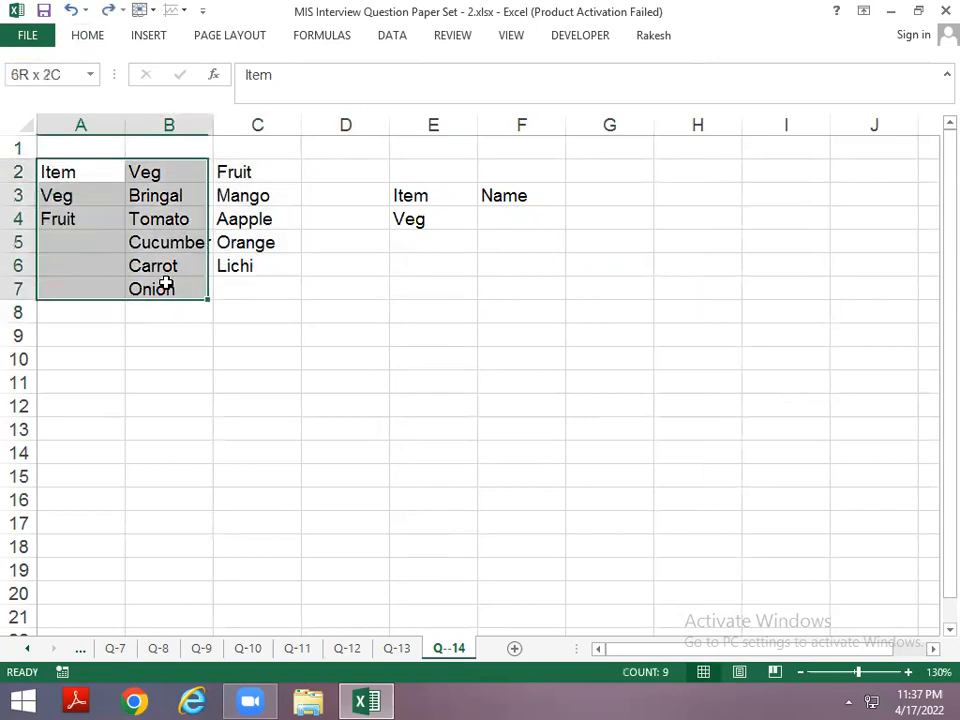
key("shift+Right")
key("alt")
key("h")
key("b")
key("a")
key("ctrl+F1")
Define the name Veg for the vegetable entries in B3:B7
key("Up")
key("Down")
key("Down")
key("Right")
key("shift+Down")
key("shift+Down")
key("shift+Down")
key("shift+Down")
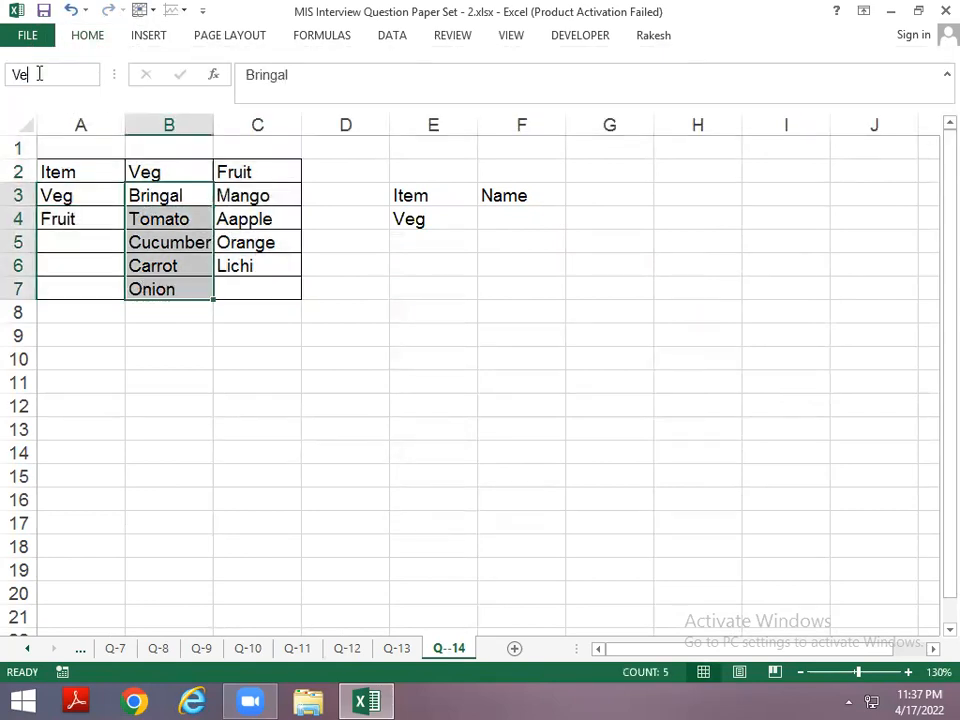
Define the name Fruit for the fruit entries in C3:C6
left_click(256, 195)
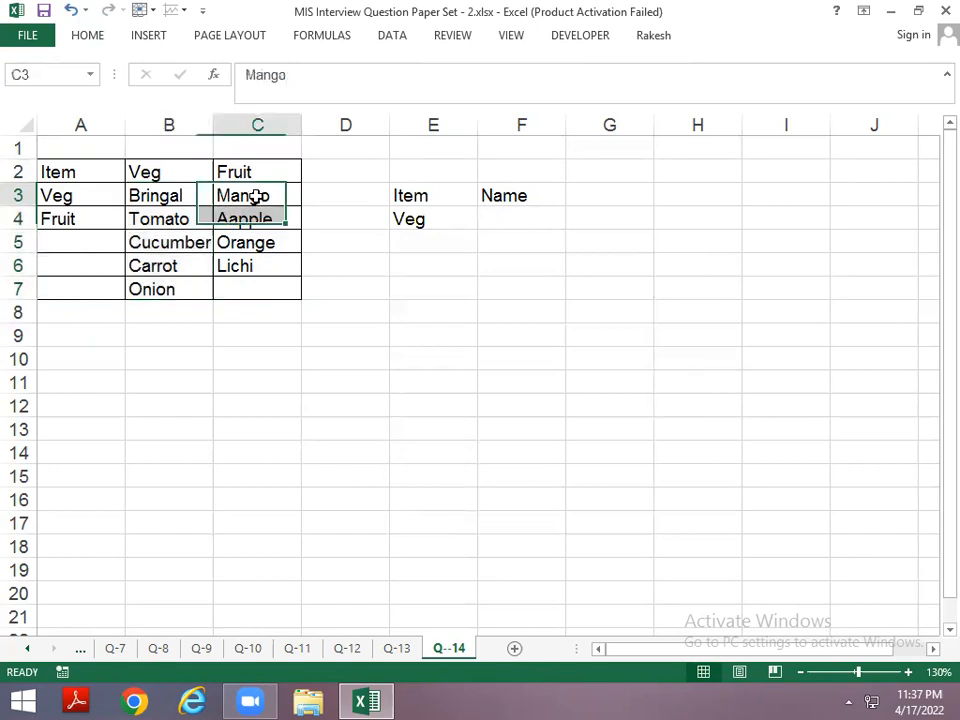
key("shift+Down")
key("shift+Down")
key("shift+Down")
left_click(60, 77)
type("f")
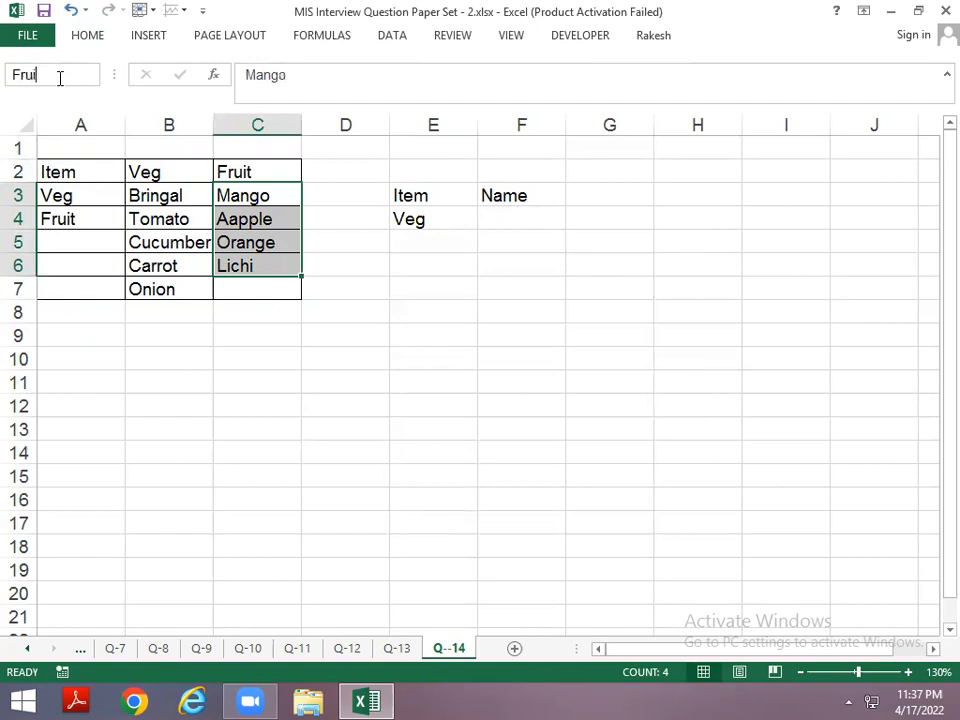
key("Left")
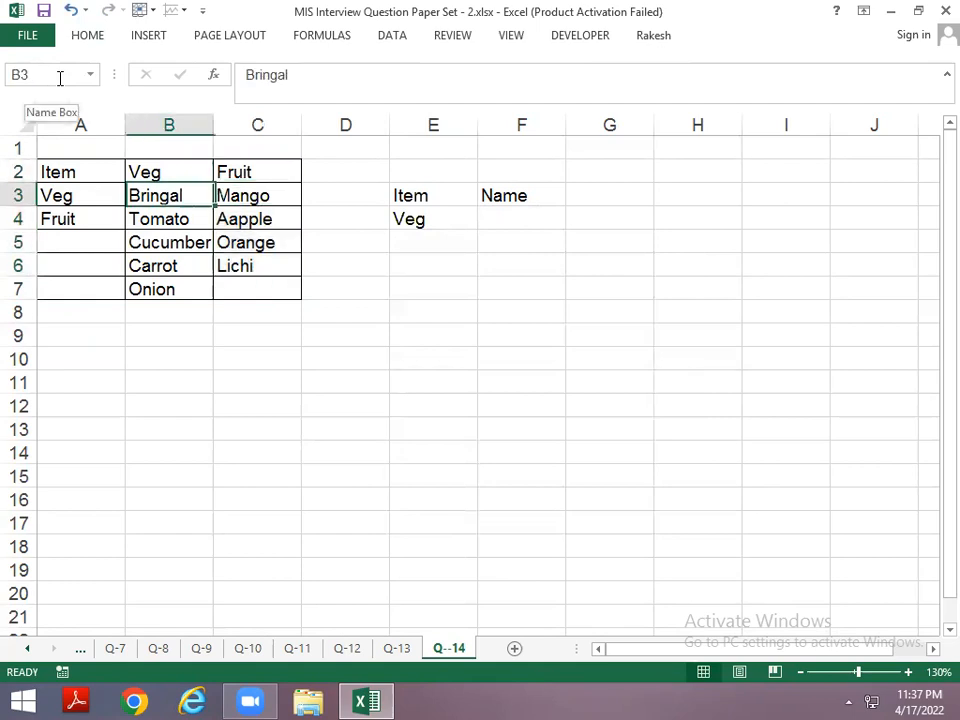
Check the defined name of the vegetable entries in B3:B7
key("shift+Down")
key("shift+Down")
key("shift+Down")
key("shift+Down")
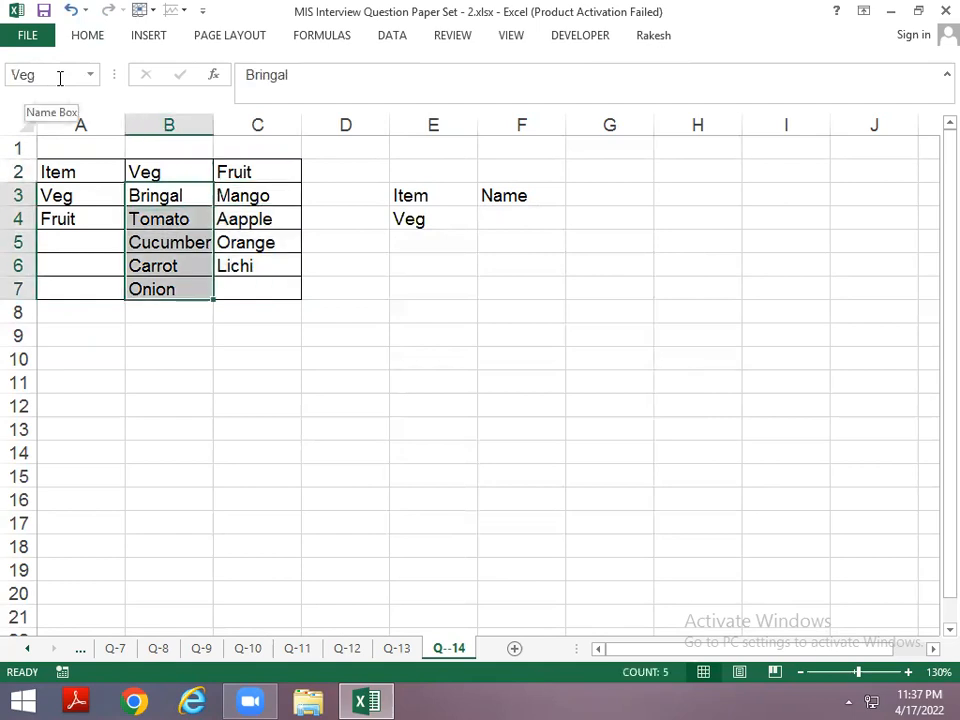
key("ctrl+F3")
key("Escape")
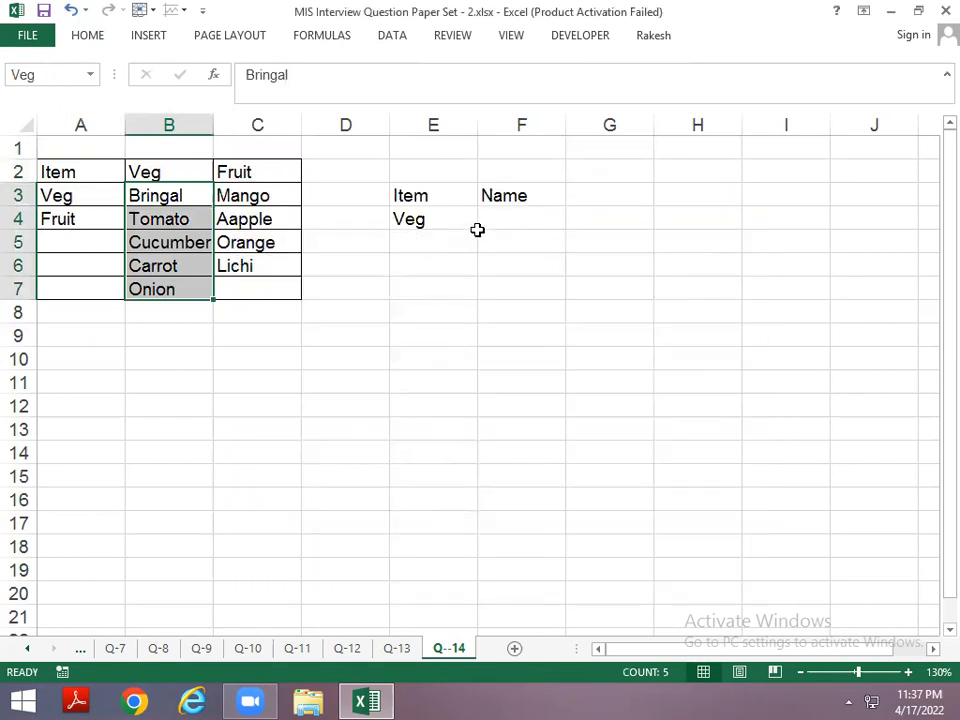
Start a data validation rule for the Name cell F4 that allows a list
left_click(480, 229)
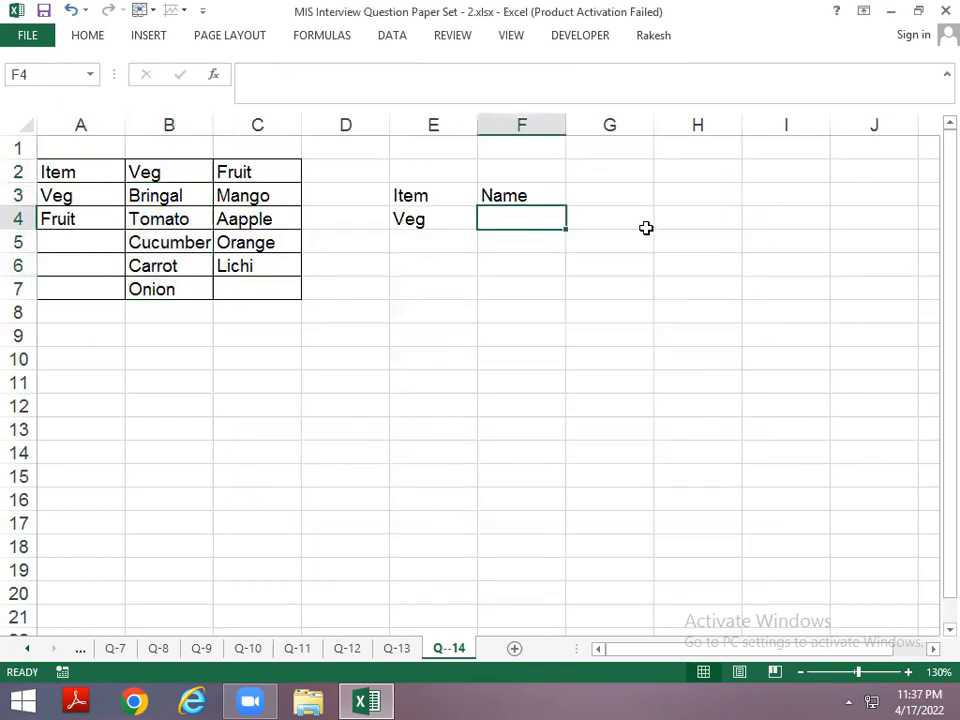
type("=")
key("Escape")
left_click(398, 38)
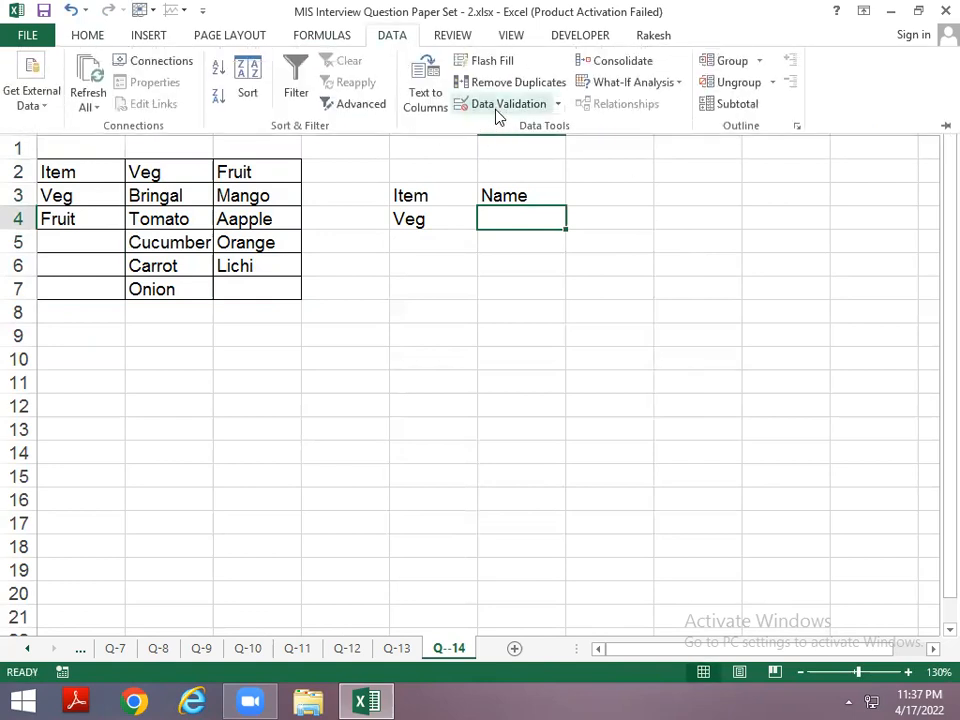
left_click(497, 108)
left_click(391, 343)
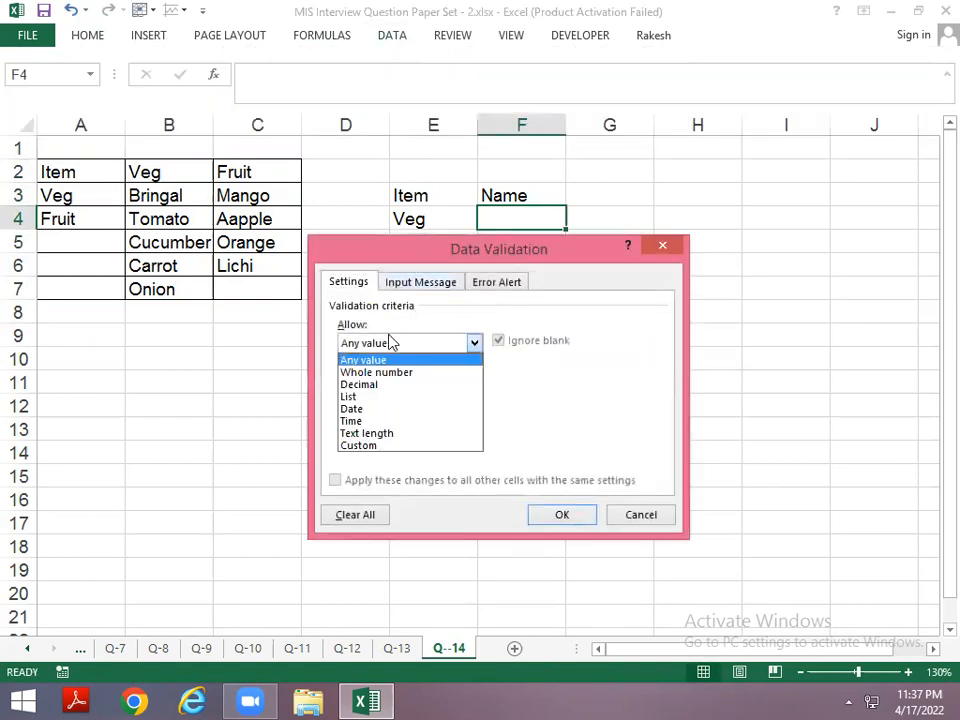
left_click(369, 397)
left_click(369, 419)
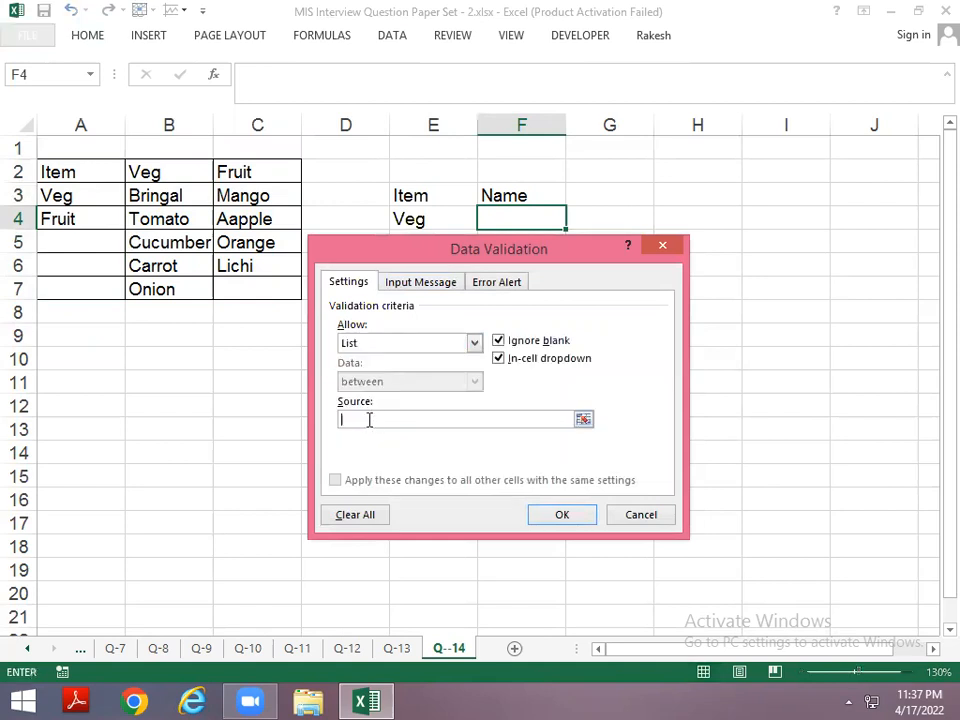
Set the list source for F4 to =indirect($E$4) and apply the validation
left_click_drag(418, 255, 595, 259)
type("=indirect")
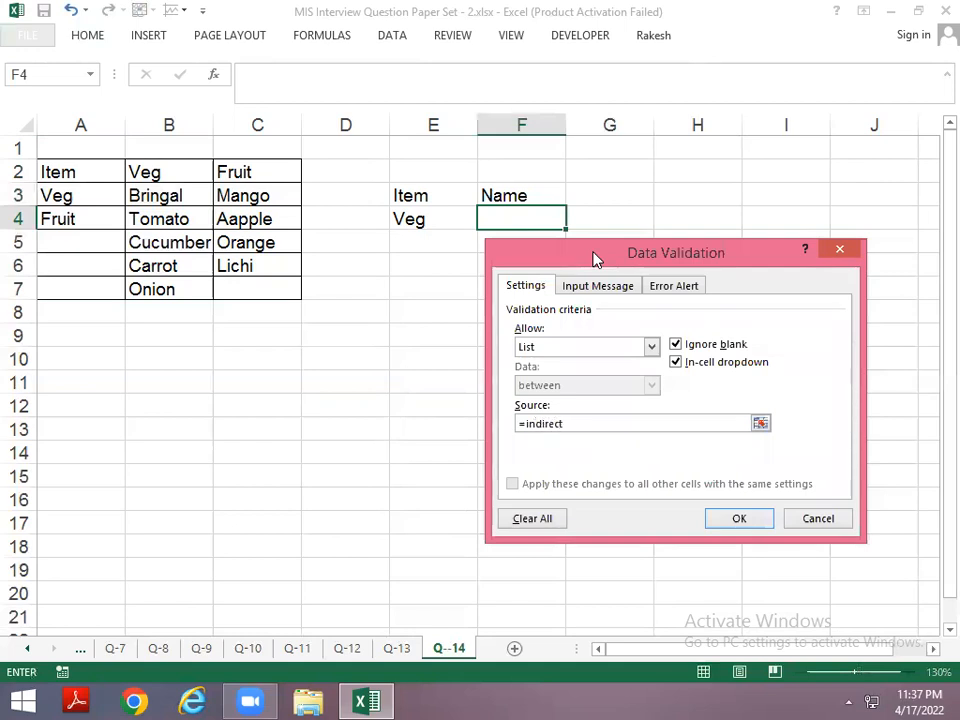
type("(")
left_click(408, 216)
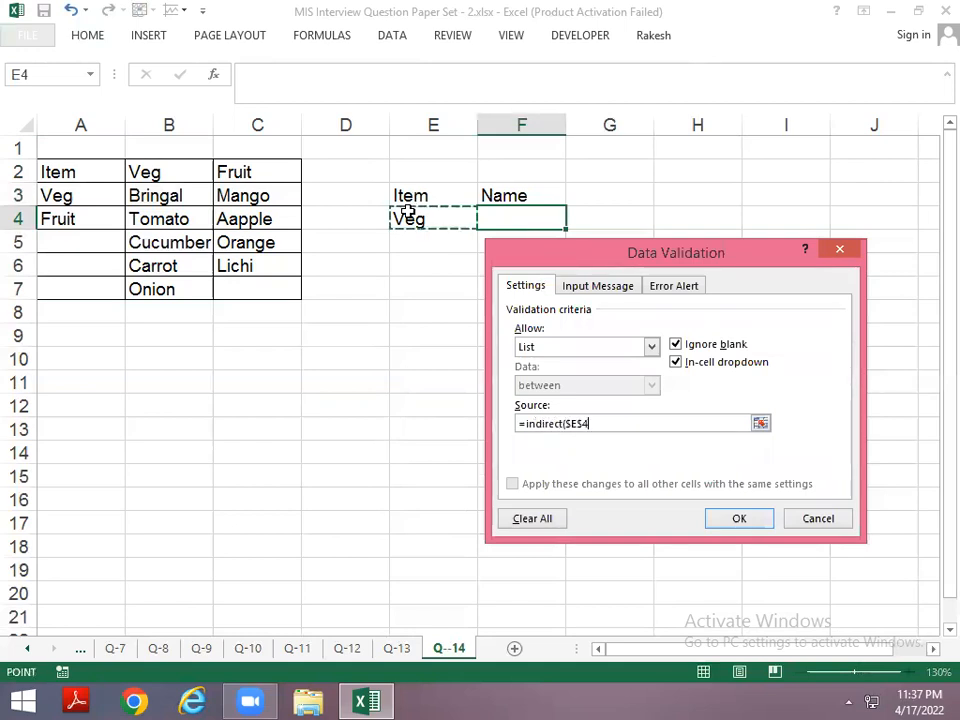
type(")")
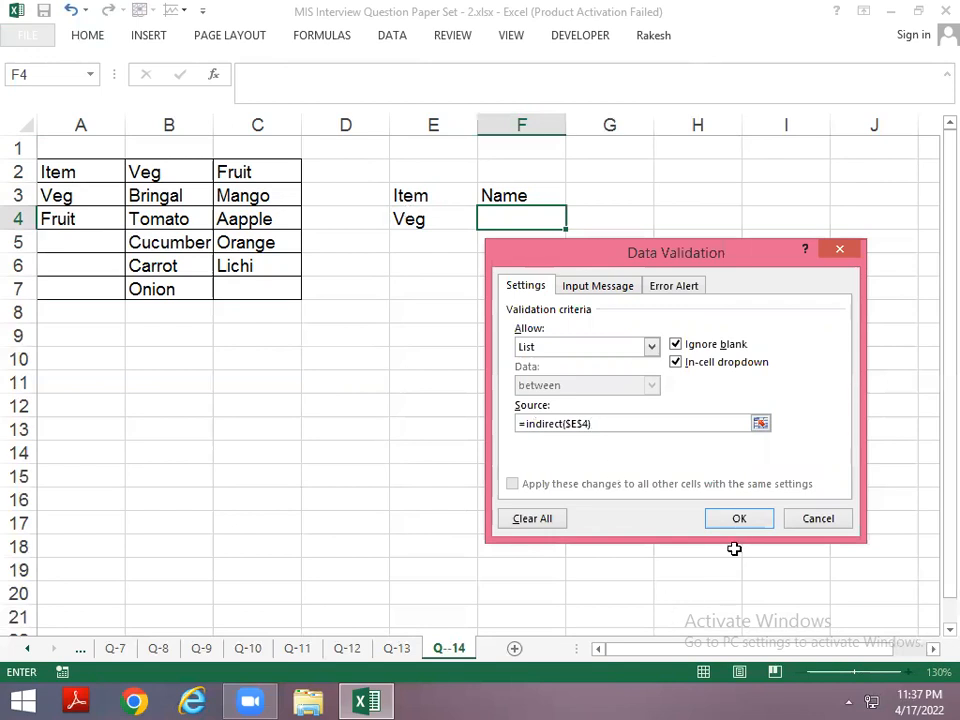
left_click(739, 519)
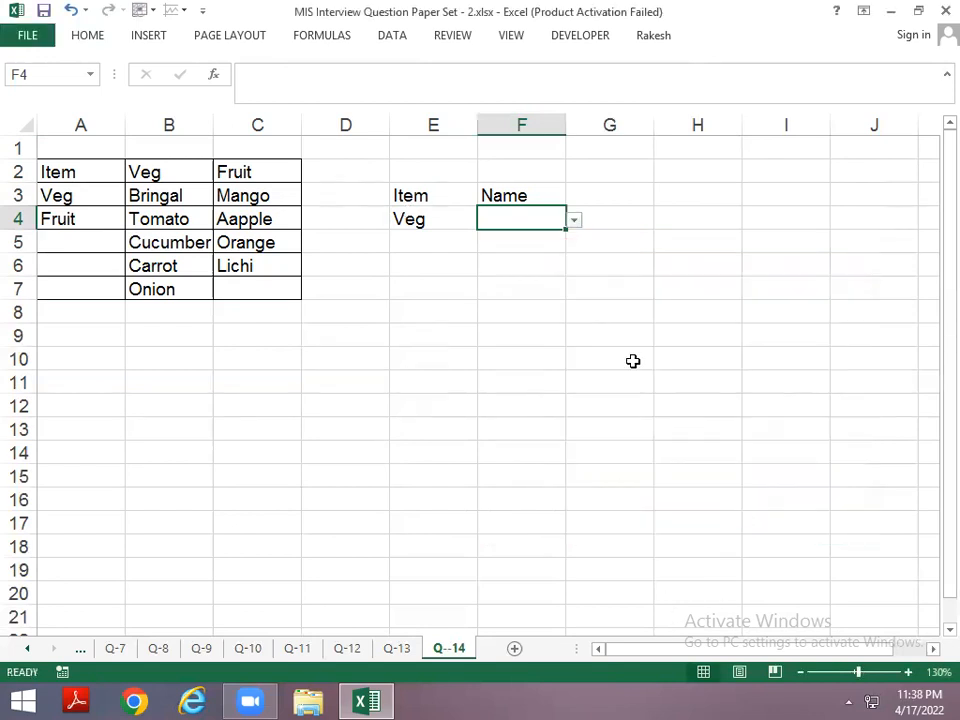
Test the drop-downs by choosing Onion as the Name in F4 and switching the Item in E4 to Fruit
left_click(576, 222)
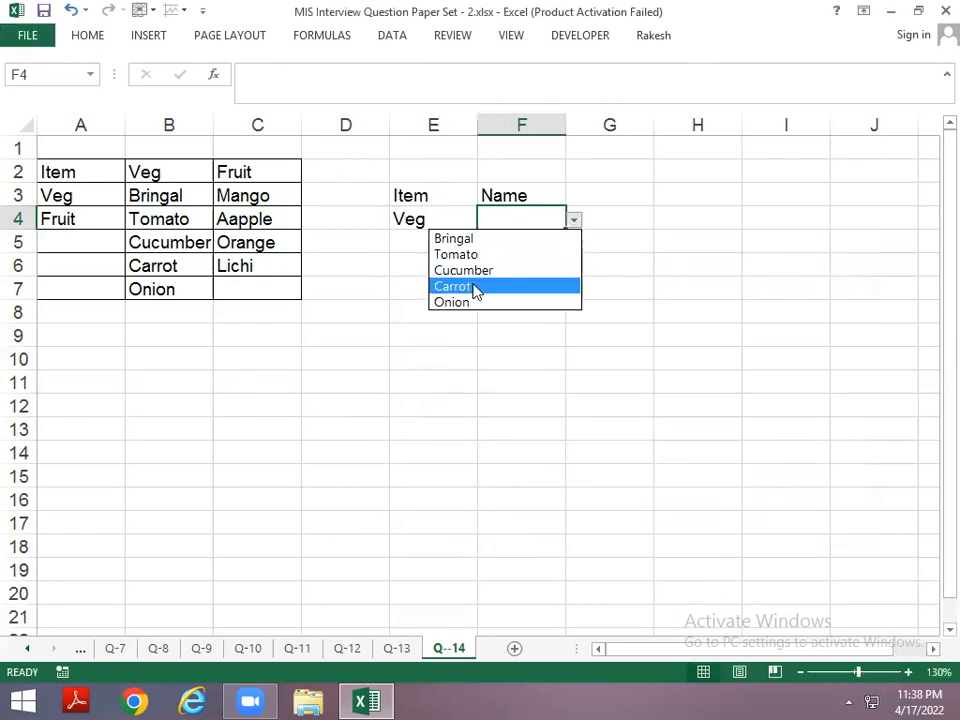
left_click(468, 302)
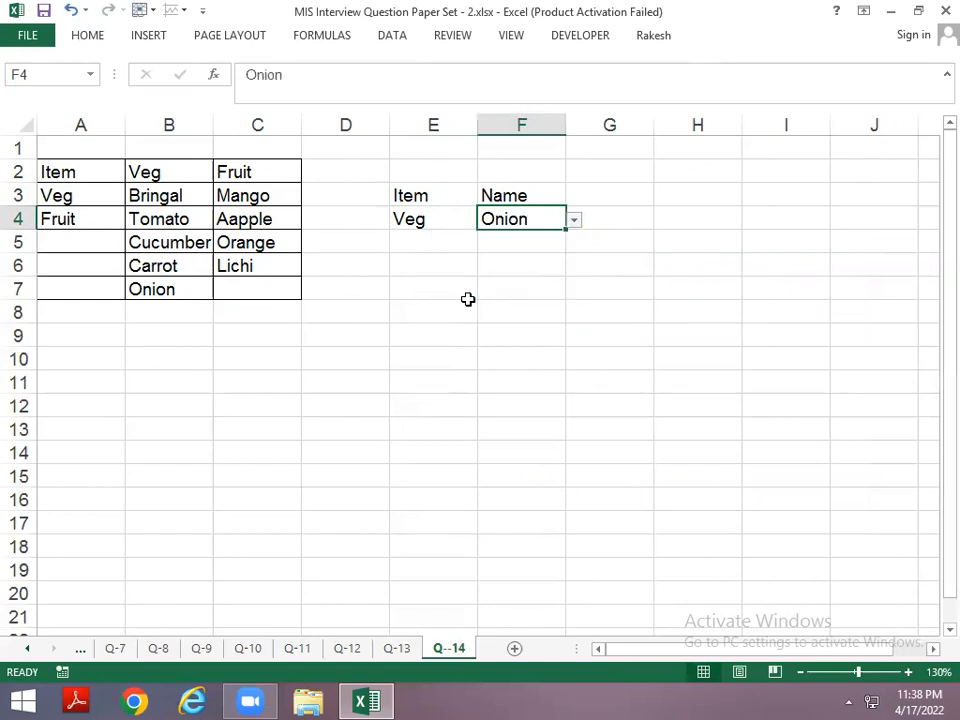
left_click(445, 216)
left_click(485, 222)
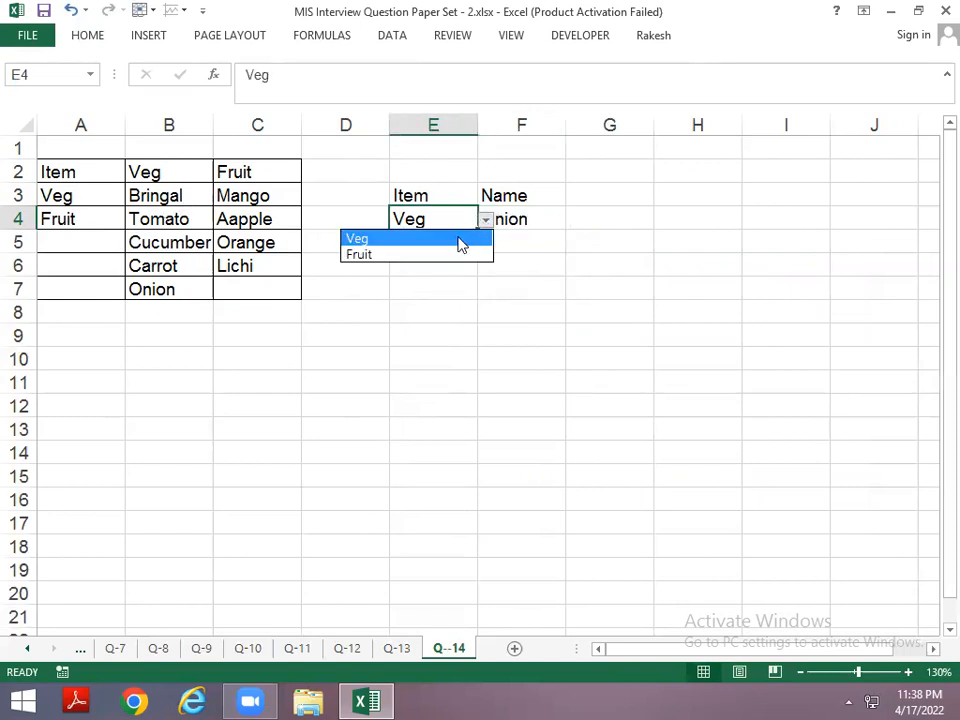
left_click(433, 255)
Choose Lichi from the dependent Name list in F4, and return to the Item cell E4
left_click(514, 210)
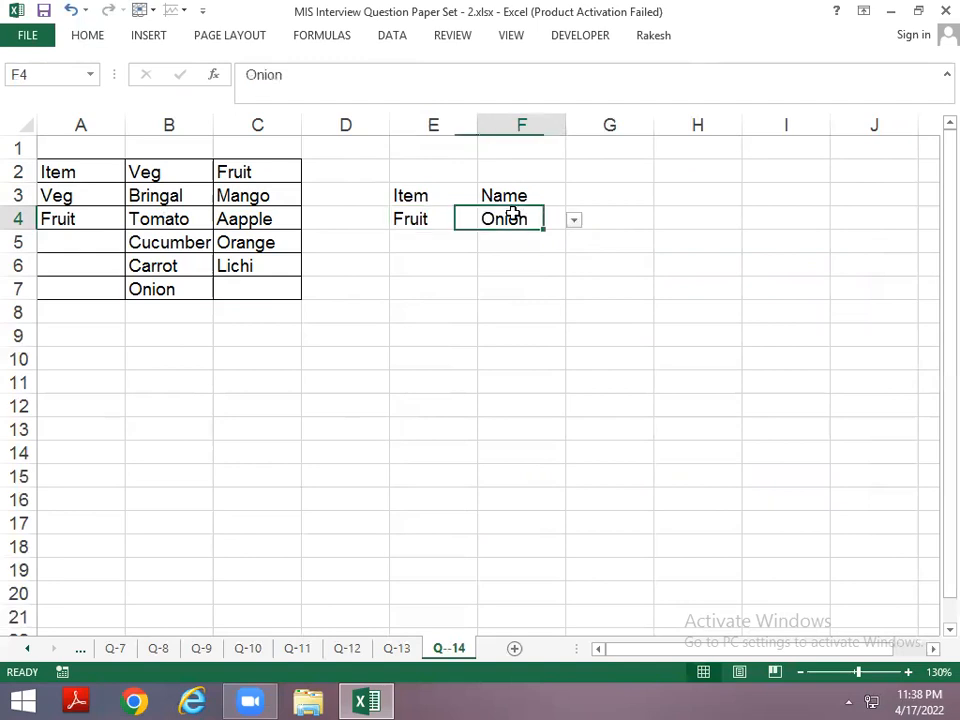
left_click(567, 222)
left_click(563, 221)
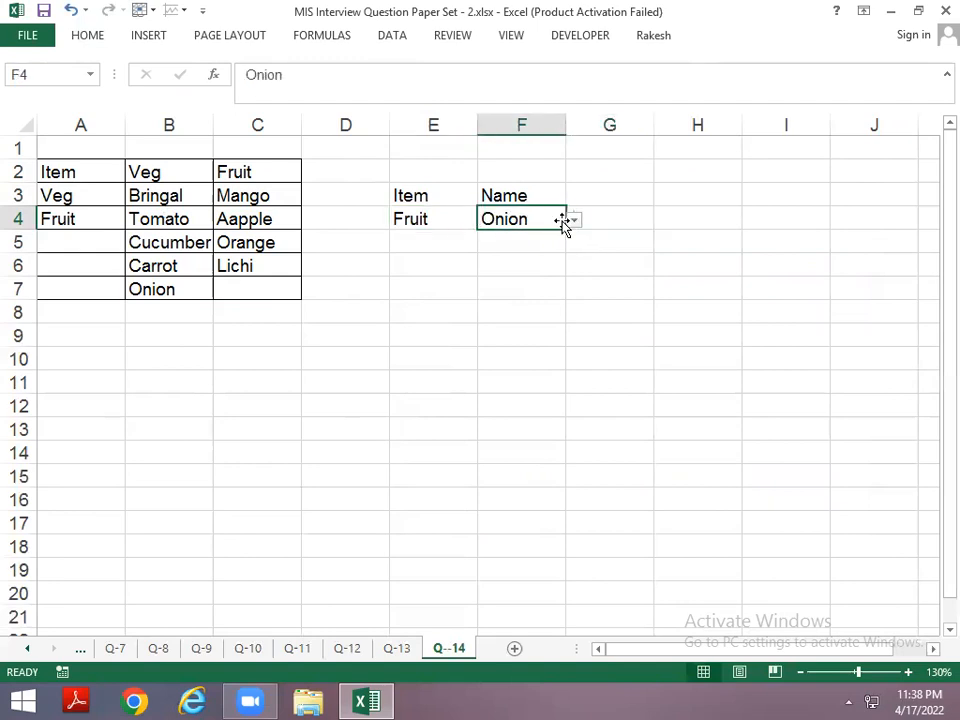
left_click(574, 219)
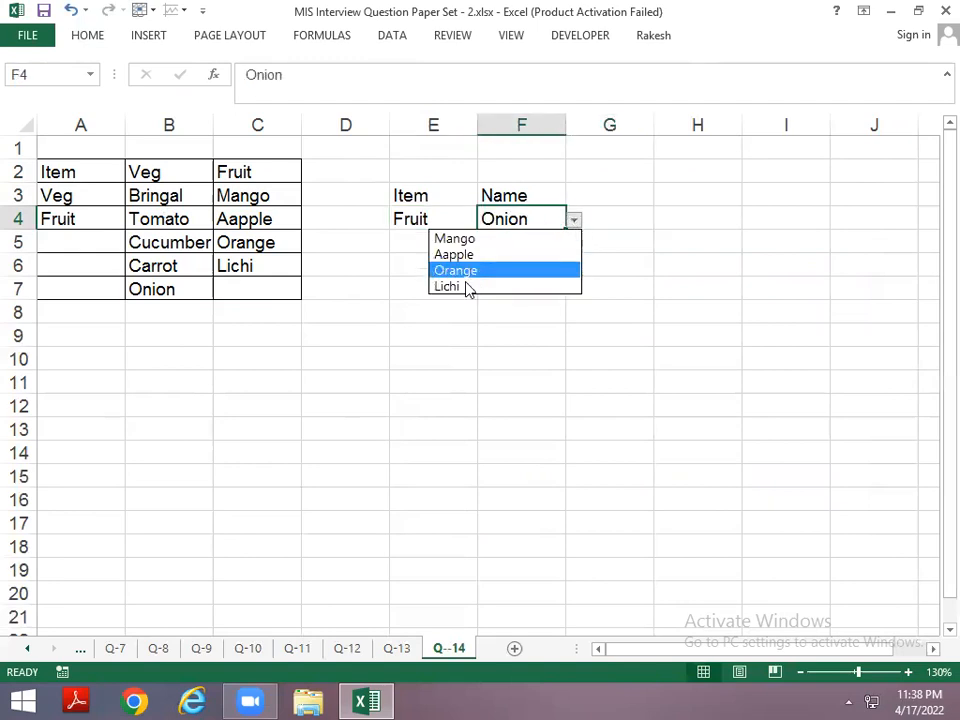
left_click(465, 285)
left_click(412, 259)
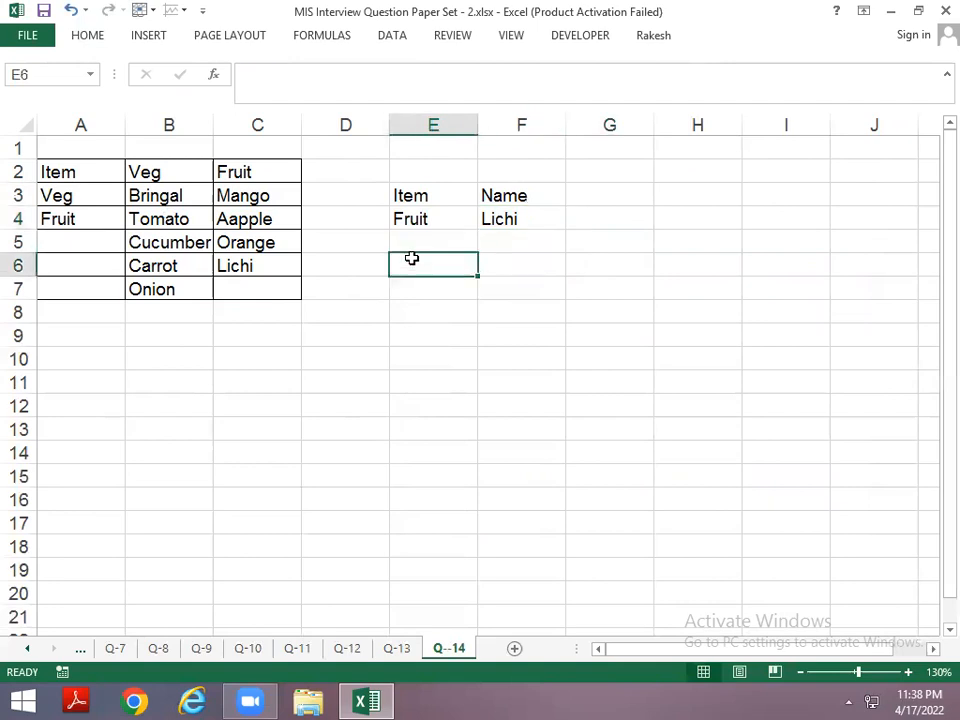
key("Up")
key("Up")
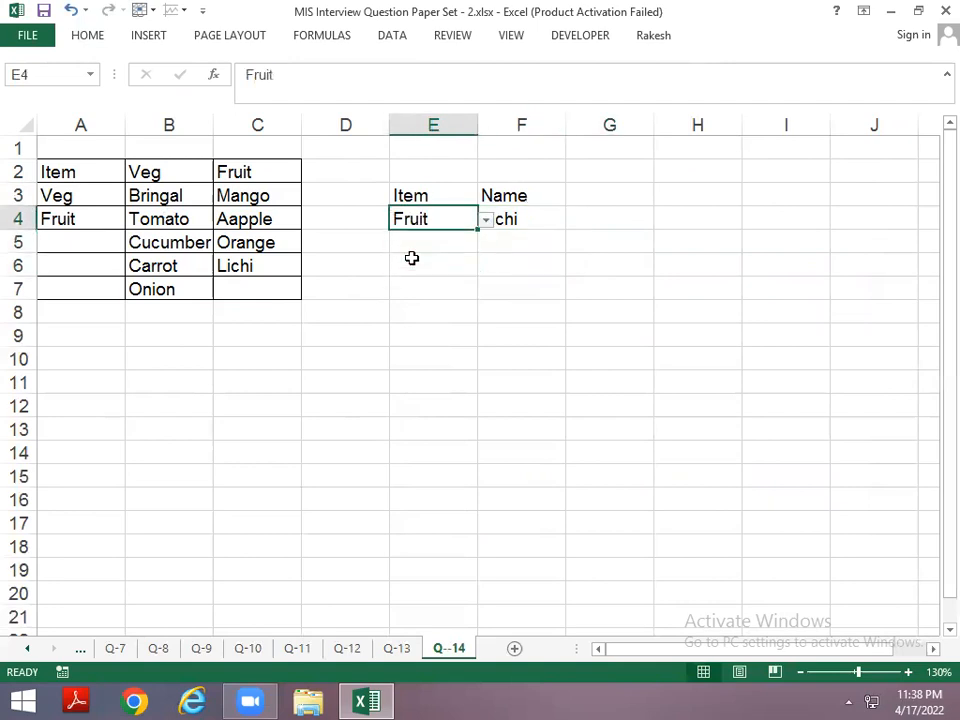
Review the solved question sheets backwards from Q-14 to Q-1
key("ctrl+Page_Up")
key("ctrl+Page_Up")
key("ctrl+Page_Up")
key("ctrl+Page_Up")
key("ctrl+Page_Up")
key("ctrl+Page_Up")
key("ctrl+Page_Up")
key("ctrl+Page_Up")
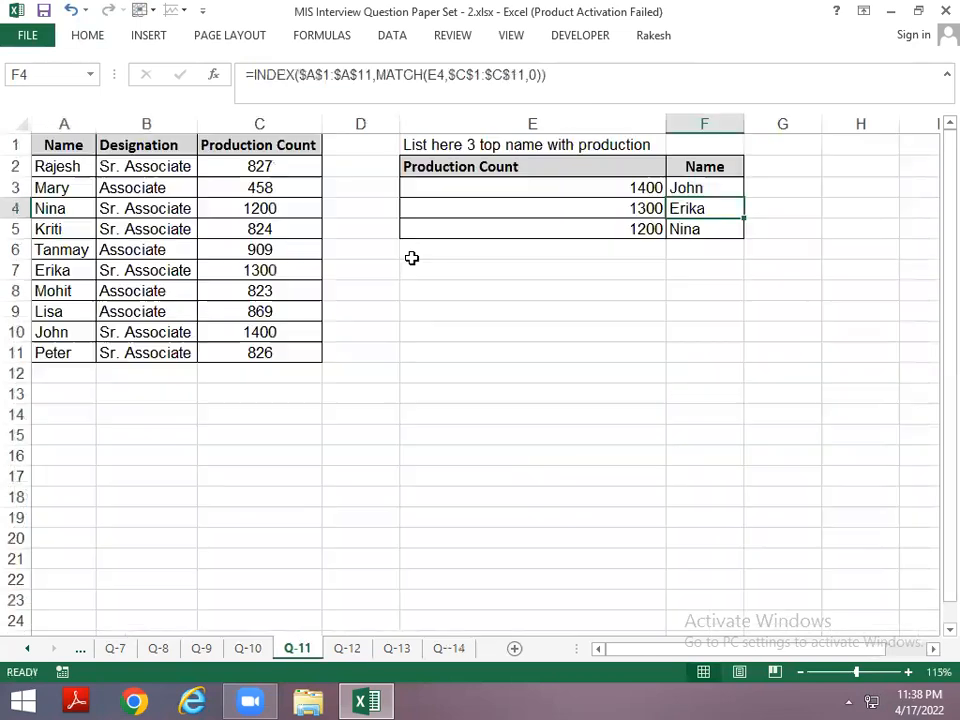
key("ctrl+Page_Up")
key("ctrl+Page_Up")
key("ctrl+Page_Up")
key("ctrl+Page_Up")
key("ctrl+Page_Up")
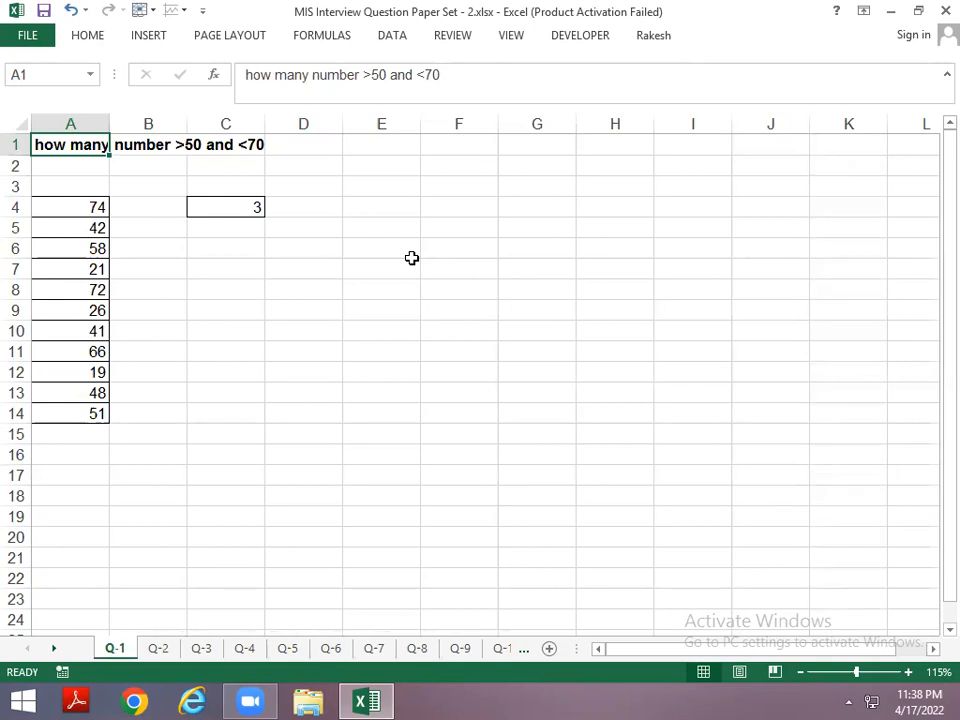
Look at the marks table and pivot table on sheet Q-2, and return to Q-1
key("ctrl+Page_Down")
key("ctrl+Up")
key("ctrl+Up")
key("ctrl+Up")
key("ctrl+Up")
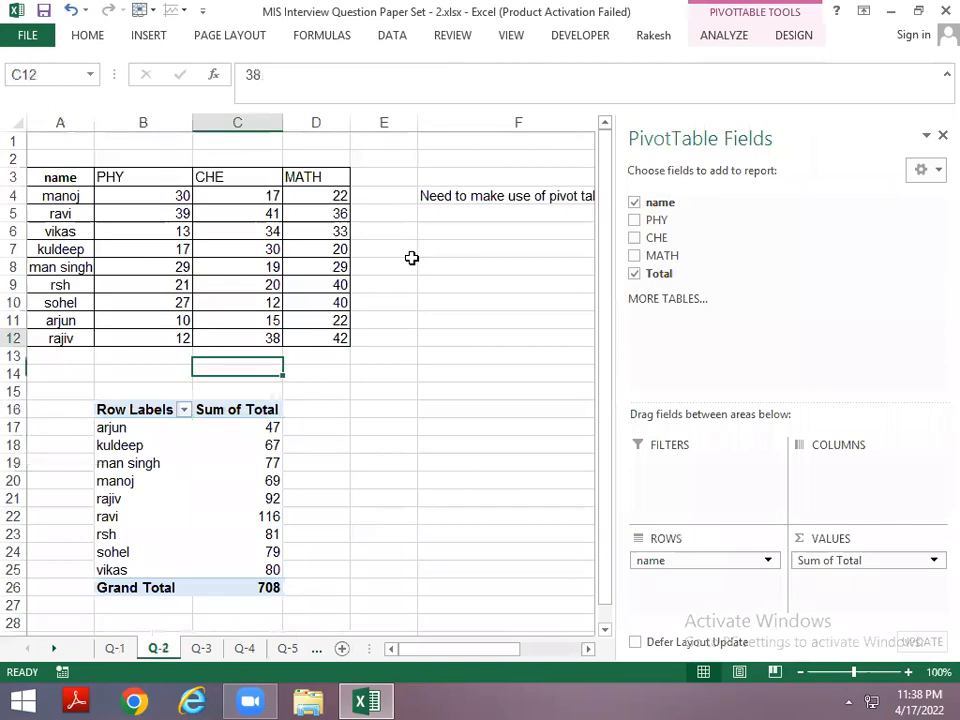
key("ctrl+Page_Up")
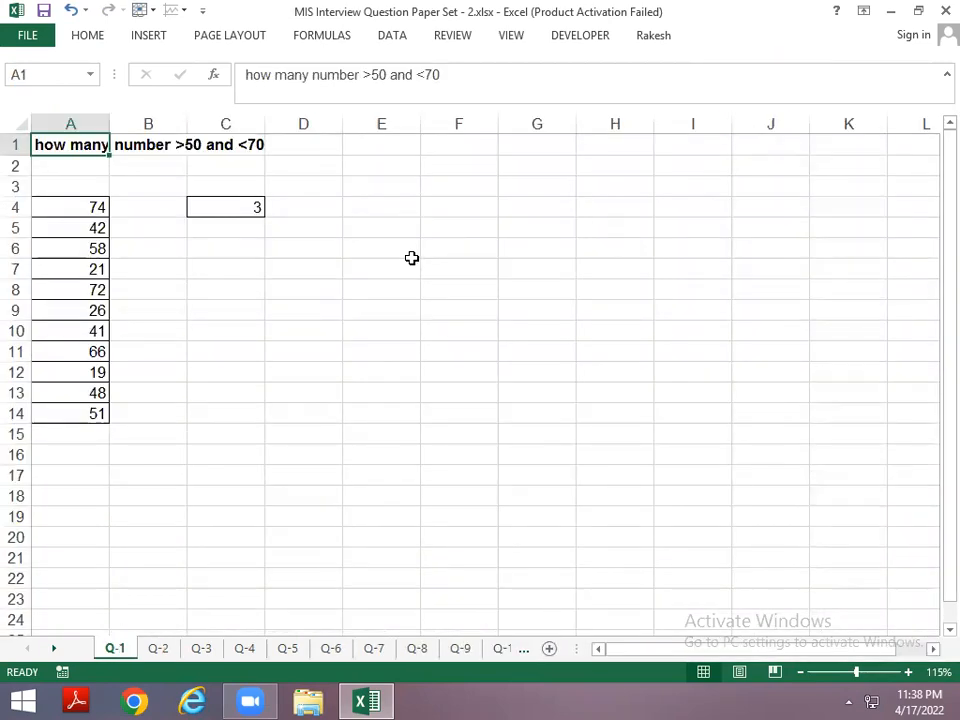
Review the solved question sheets forward from Q-1 to Q-10
key("ctrl+Page_Down")
key("ctrl+Page_Down")
key("ctrl+Page_Down")
key("ctrl+Page_Down")
key("ctrl+Page_Down")
key("ctrl+Page_Down")
key("ctrl+Page_Down")
key("ctrl+Page_Down")
key("ctrl+Page_Down")
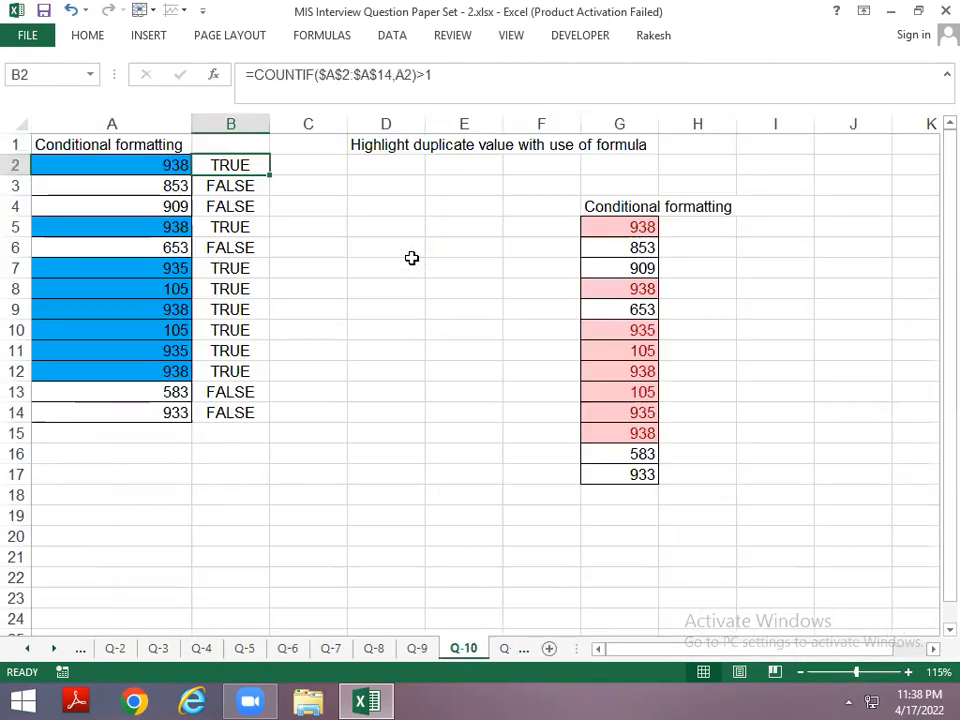
Go back from sheet Q-10 to Q-1 and examine its number-counting question at 130% zoom
key("ctrl+Page_Up")
key("ctrl+Page_Up")
key("ctrl+Page_Up")
key("ctrl+Page_Up")
key("ctrl+Page_Up")
key("ctrl+Page_Up")
key("ctrl+Page_Up")
key("ctrl+Page_Up")
key("ctrl+Page_Up")
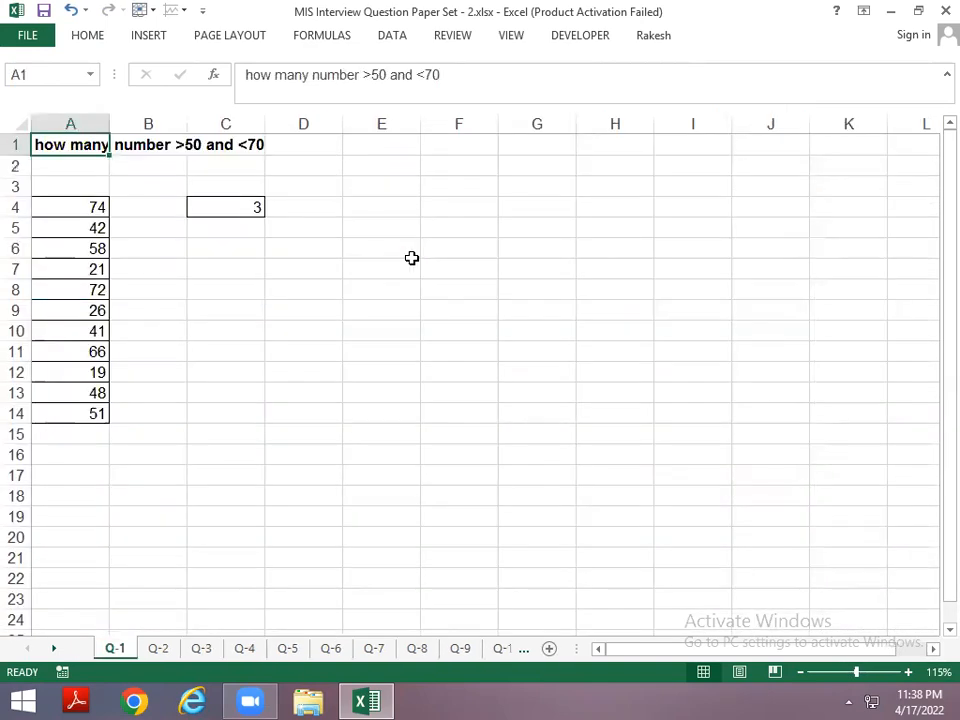
scroll(411, 258, "up", 1, "ctrl")
left_click(212, 313)
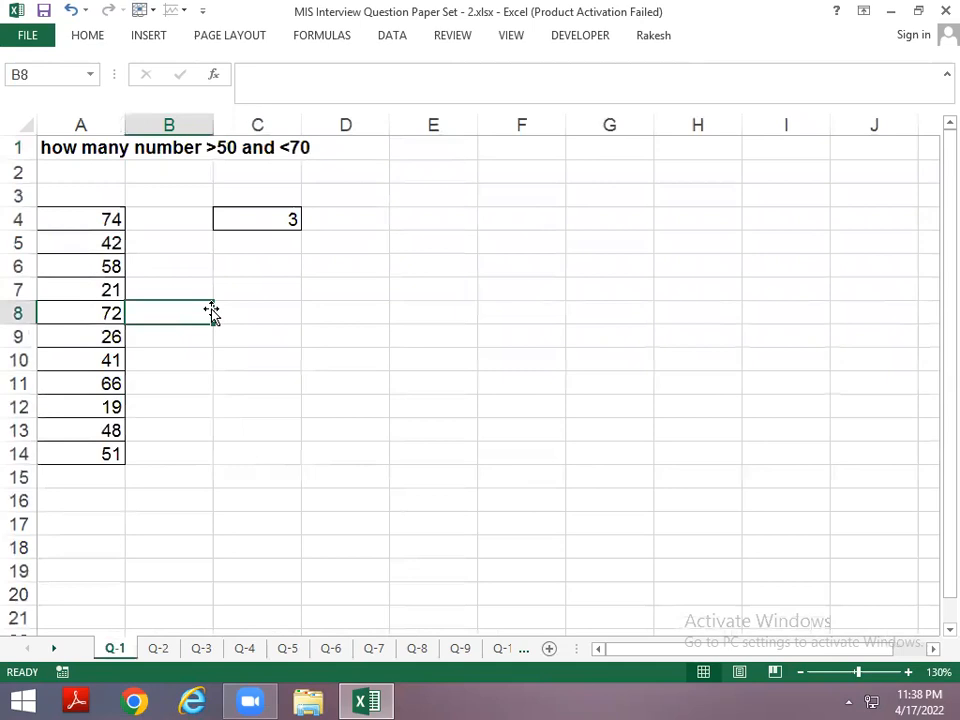